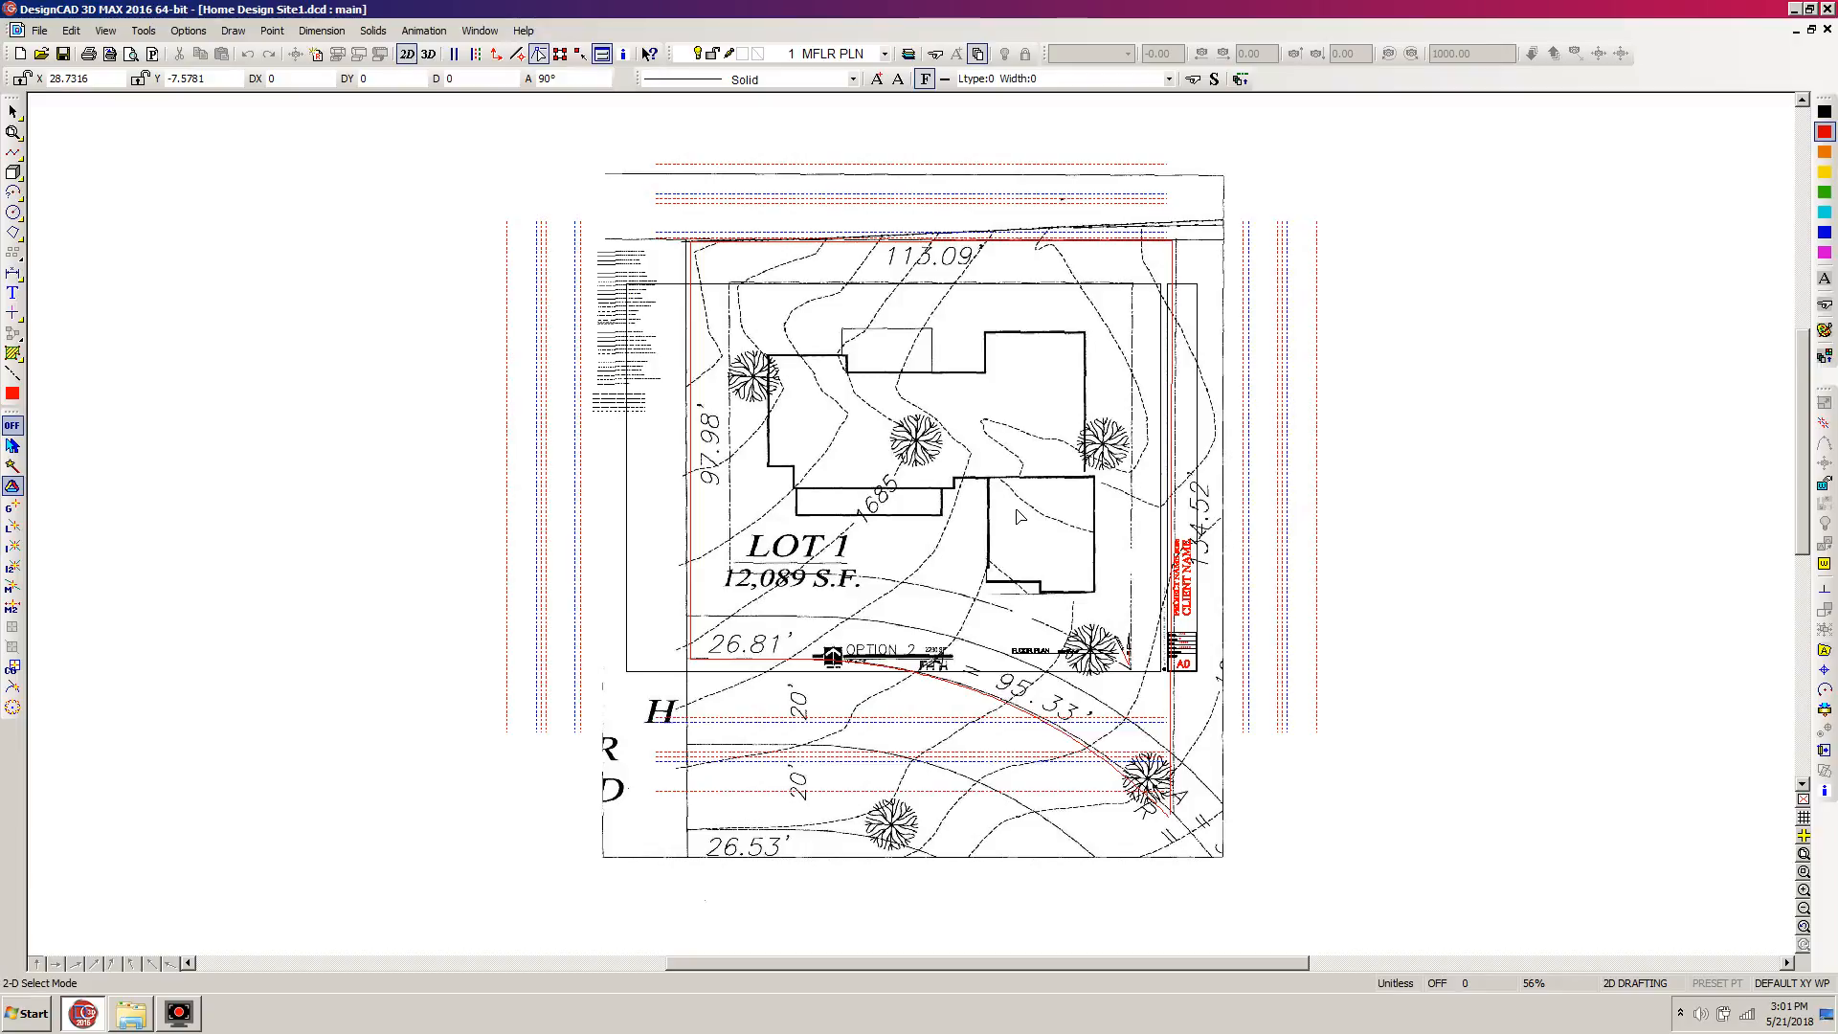
# Make layer 22 IMAGE the current layer and hide all other layers.
pyautogui.press('l')
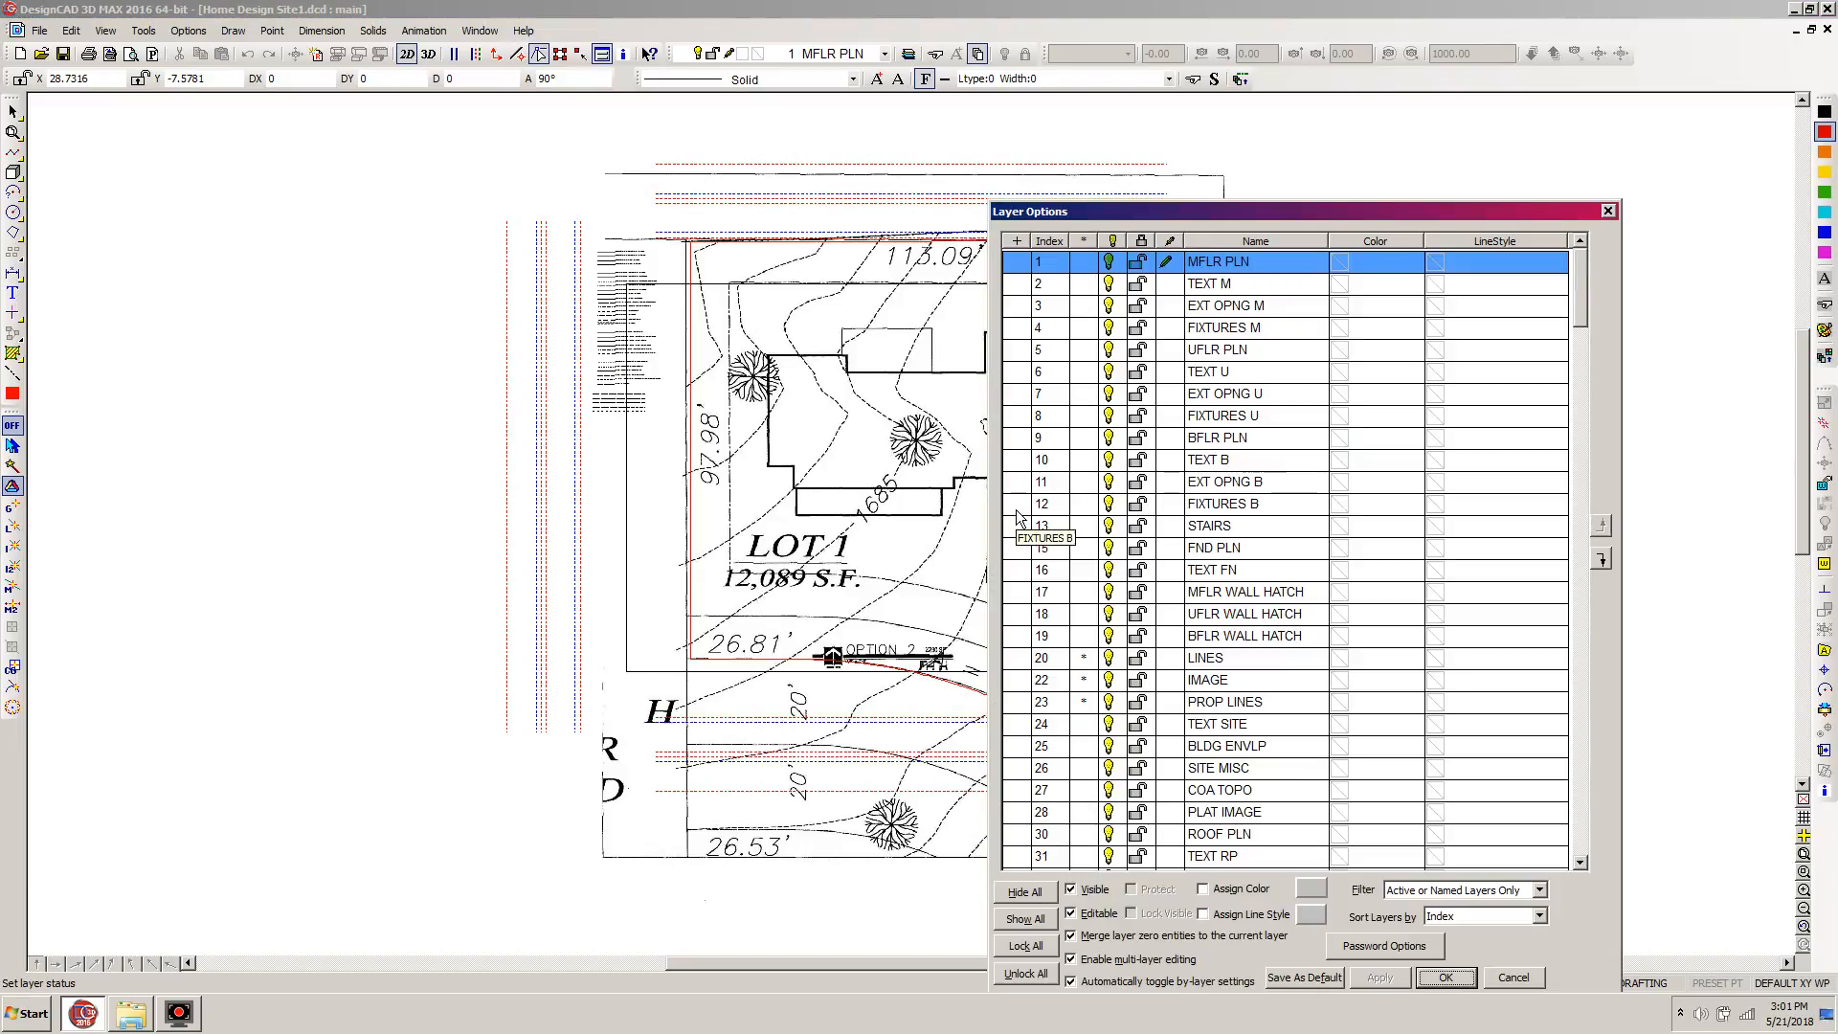
pyautogui.moveTo(1579, 308); pyautogui.dragTo(1587, 326)
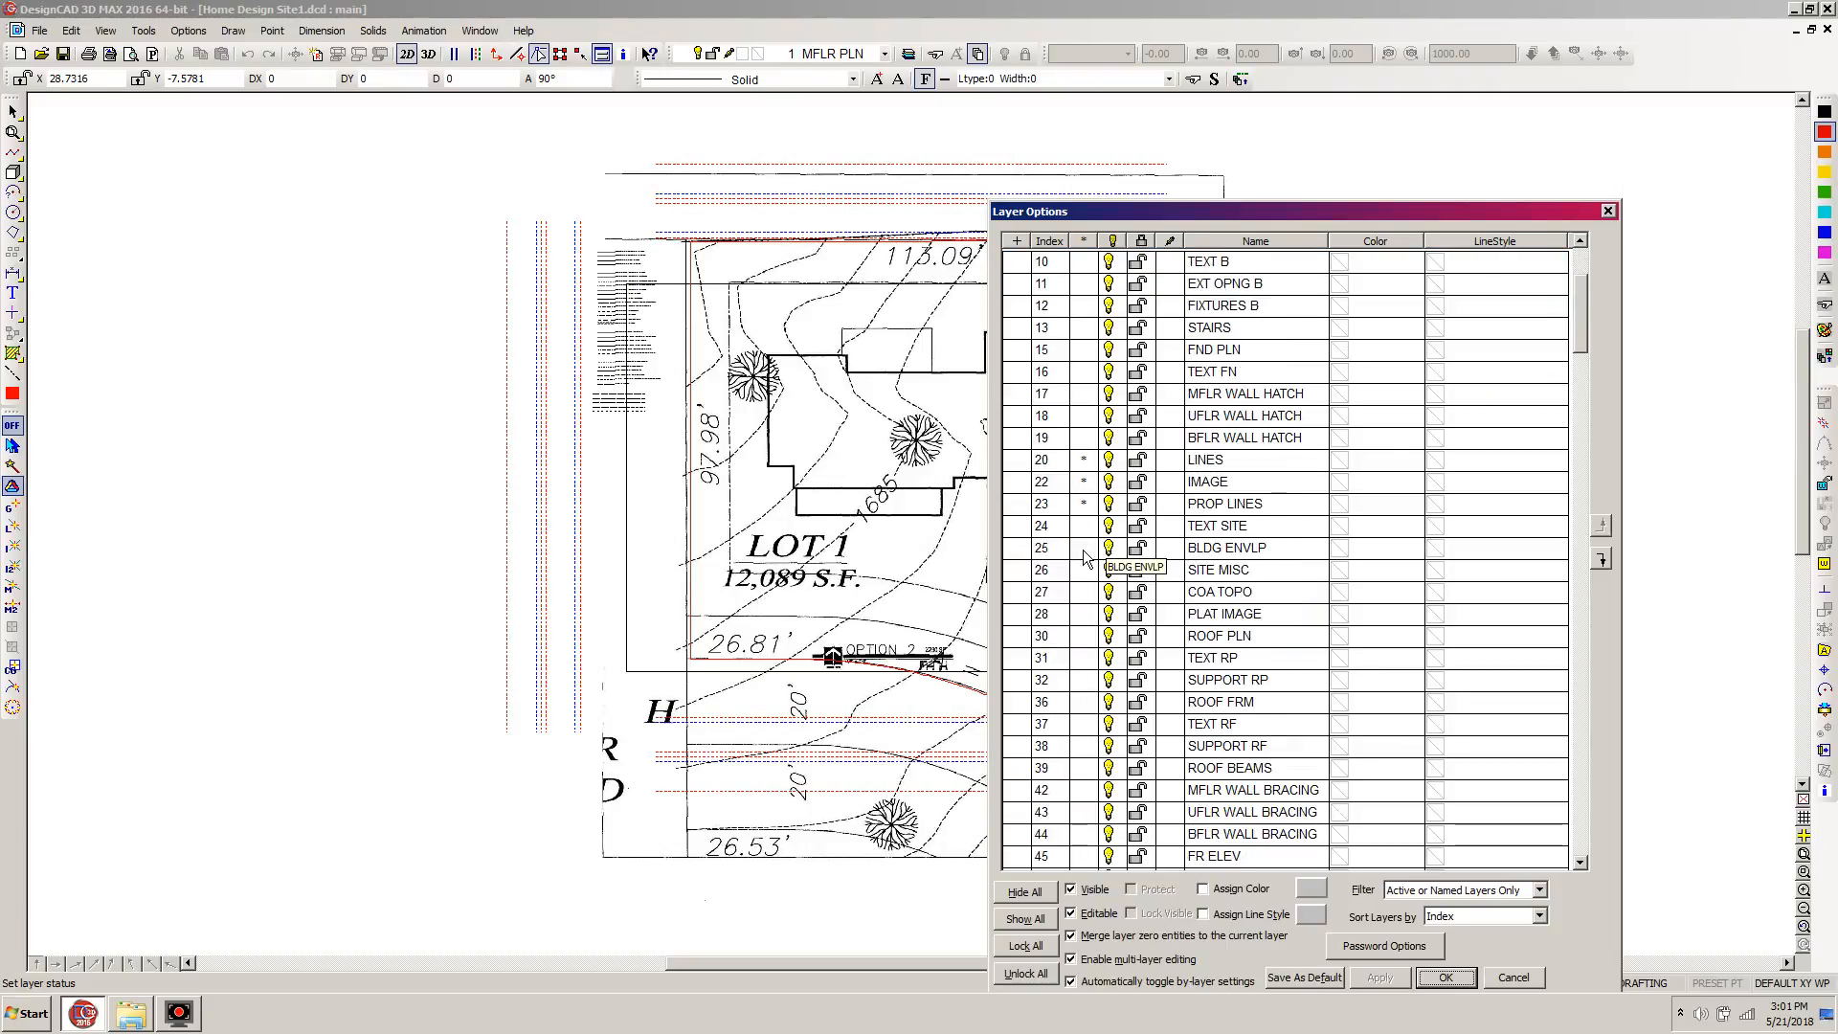
pyautogui.click(1170, 483)
pyautogui.click(1167, 482)
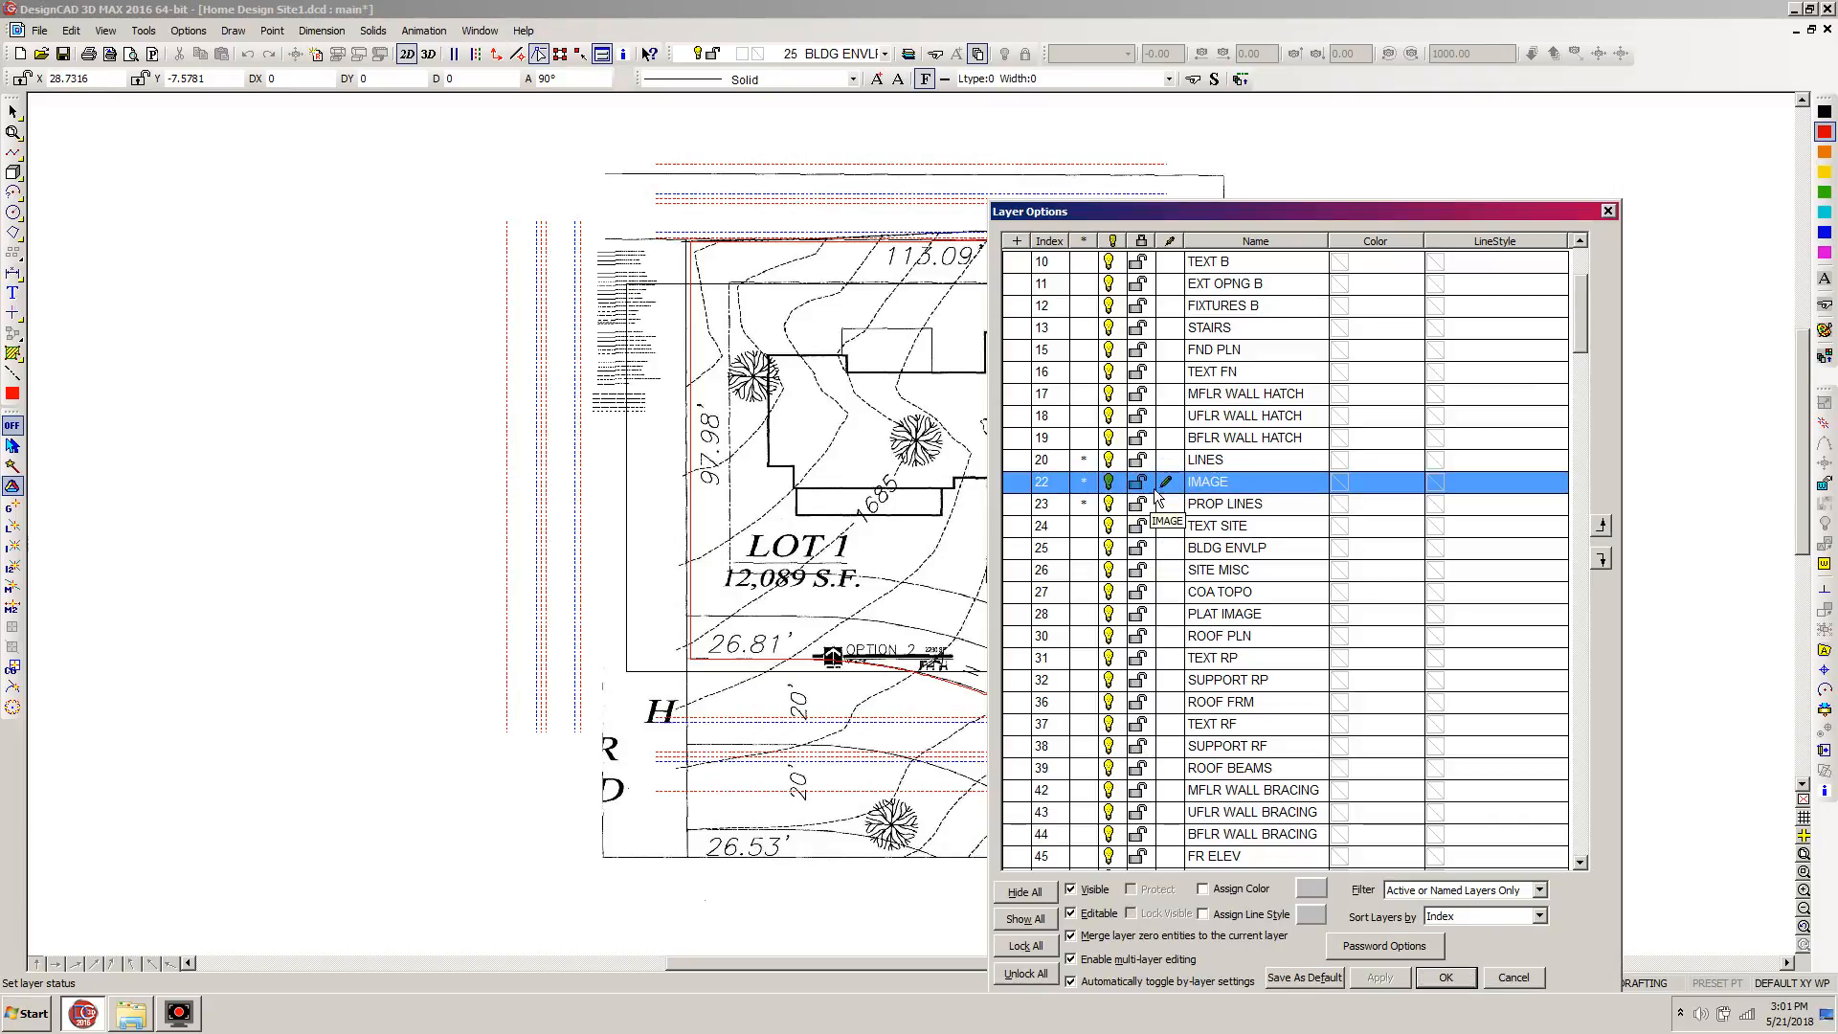
pyautogui.click(1025, 893)
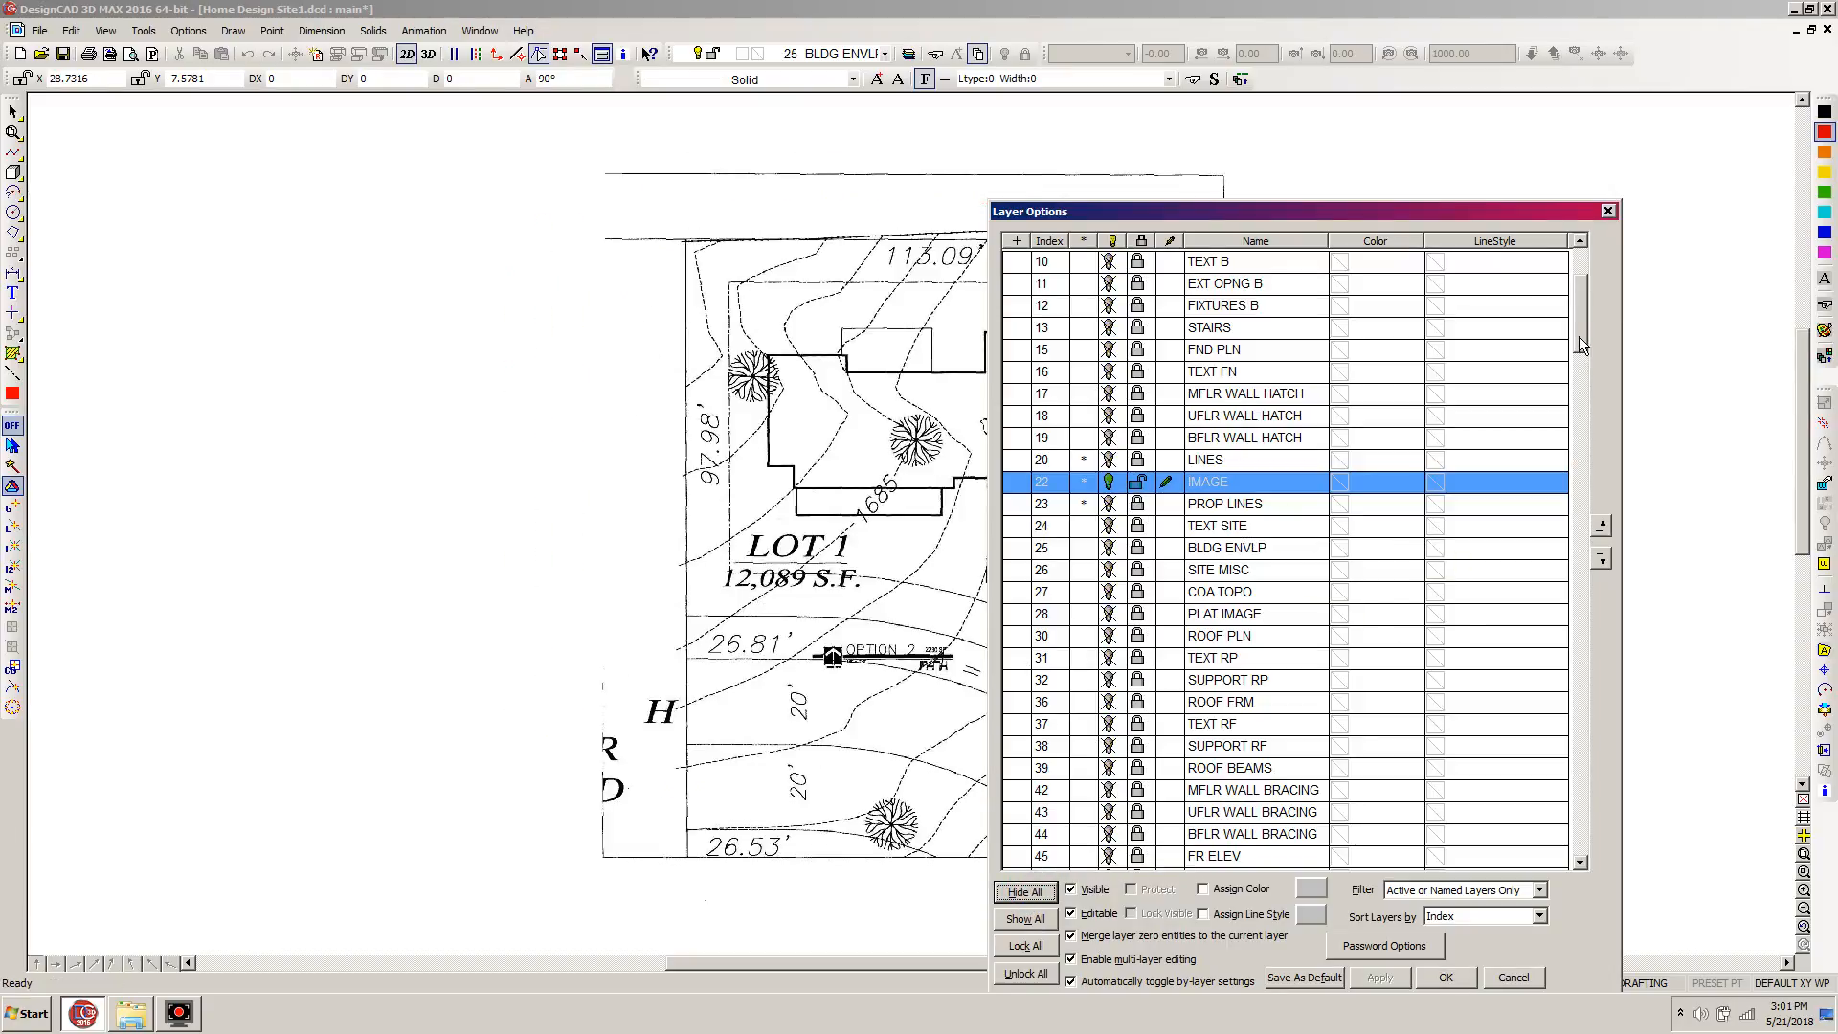
pyautogui.click(1445, 977)
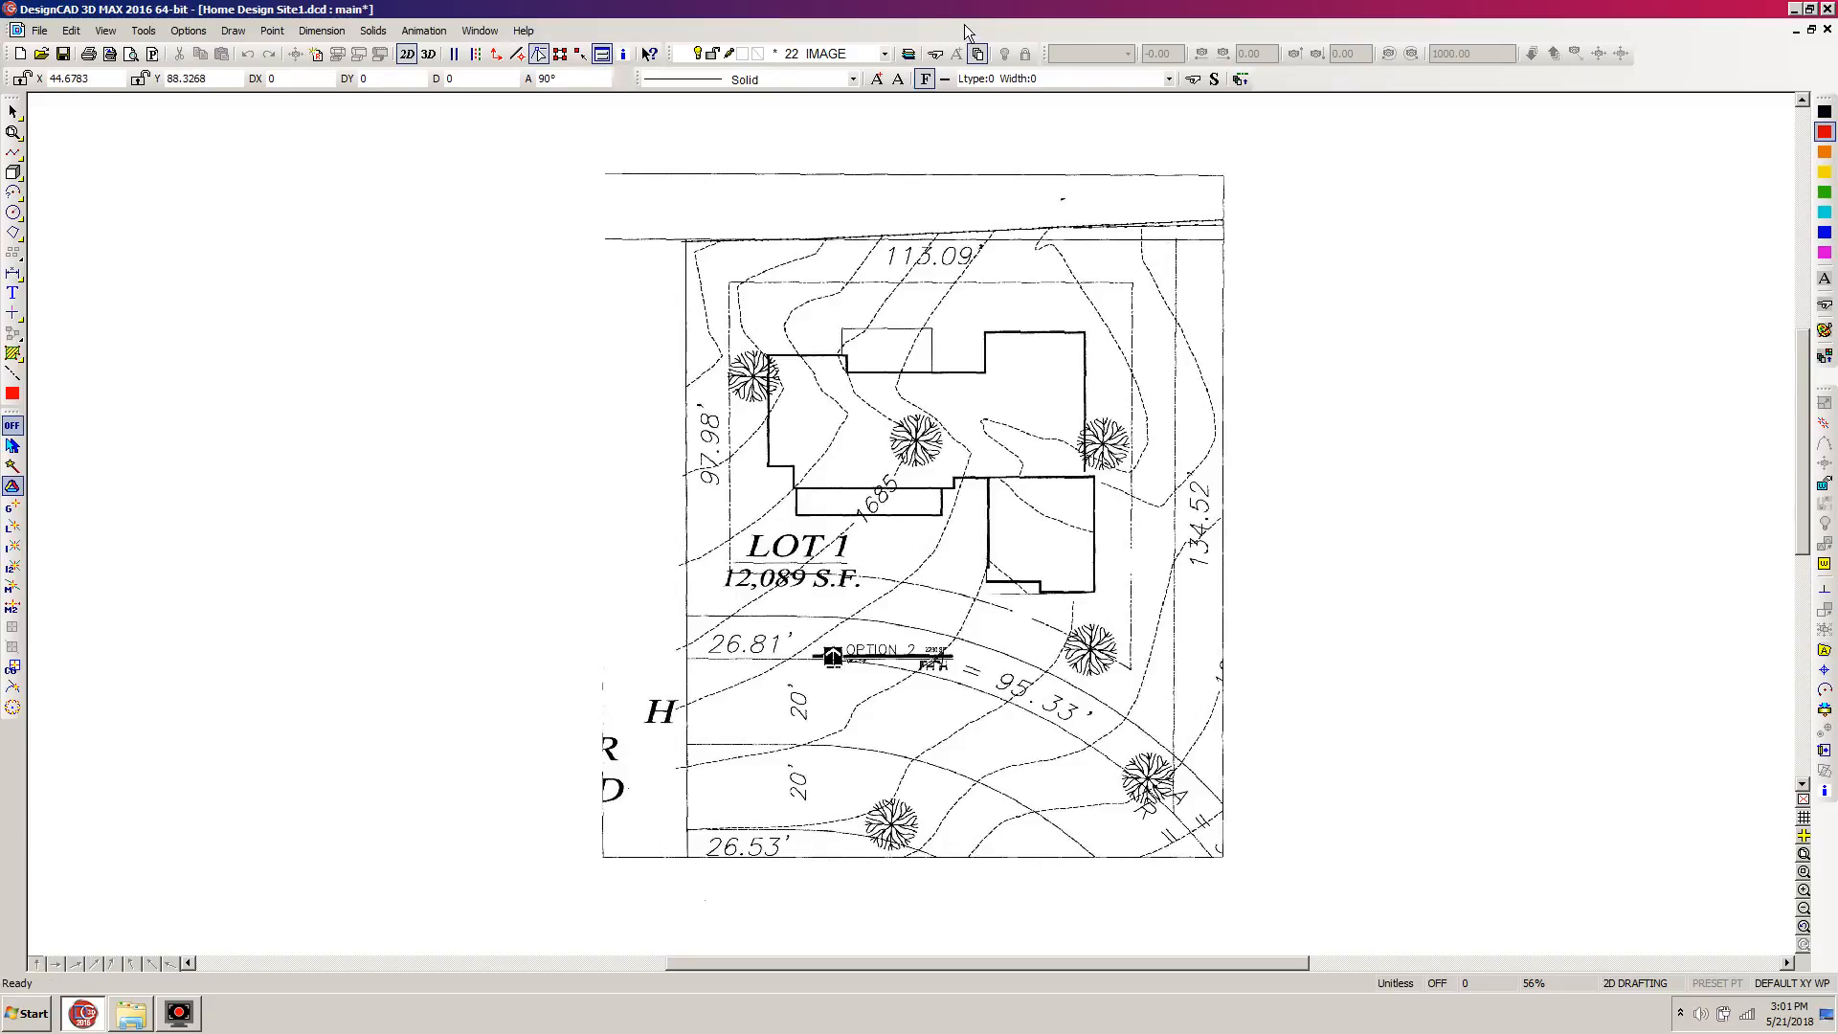
# Unlock layer 23 PROP LINES so it is visible and editable alongside the IMAGE layer.
pyautogui.click(975, 55)
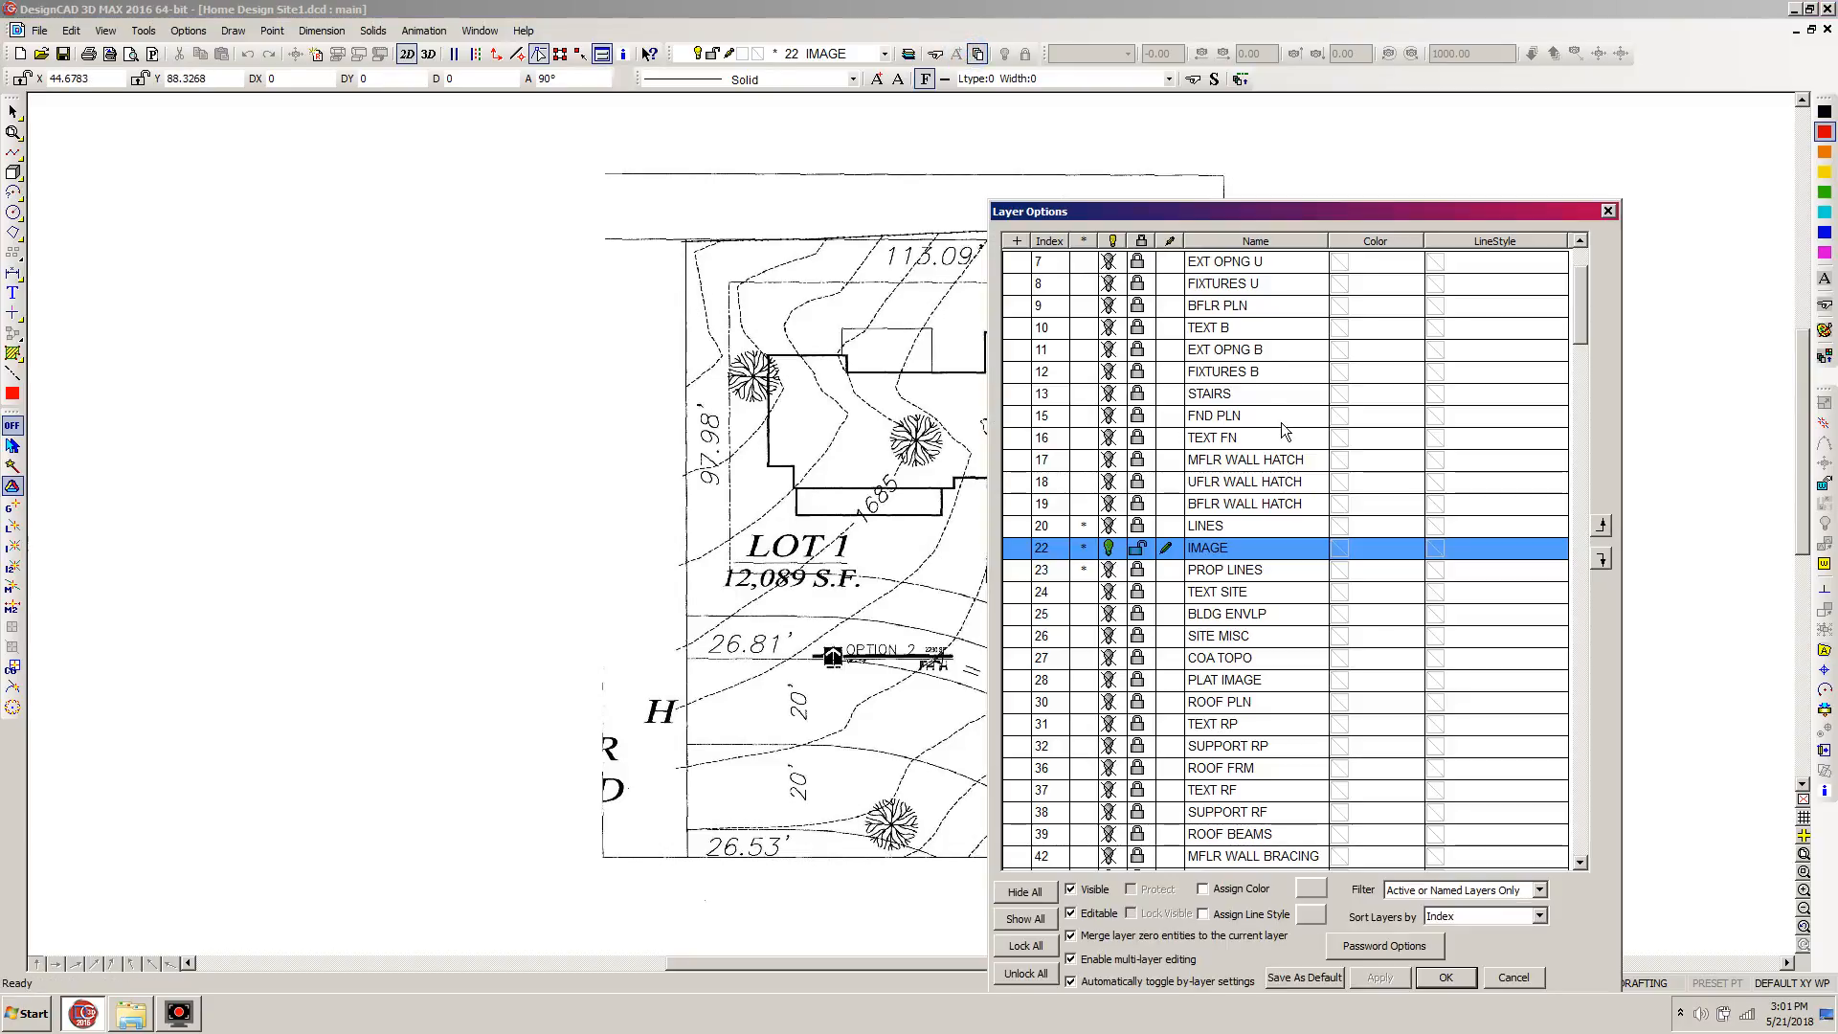
pyautogui.click(1139, 571)
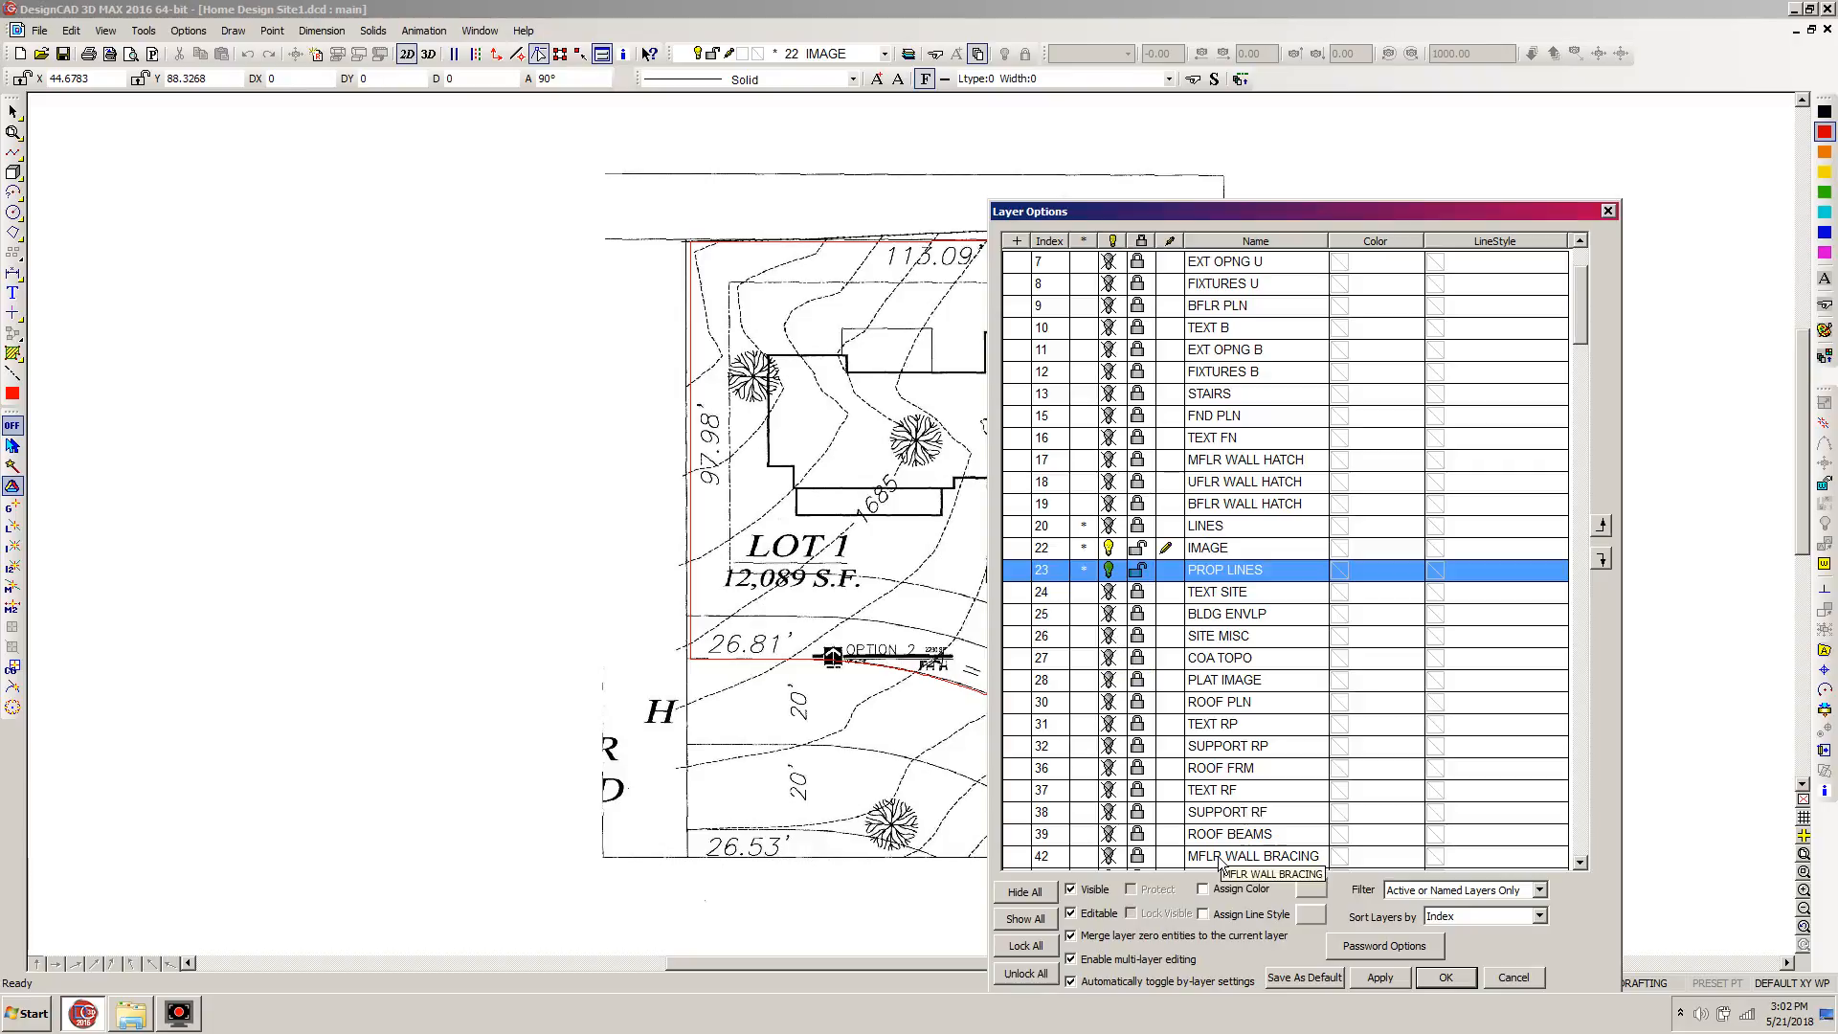
pyautogui.click(1445, 977)
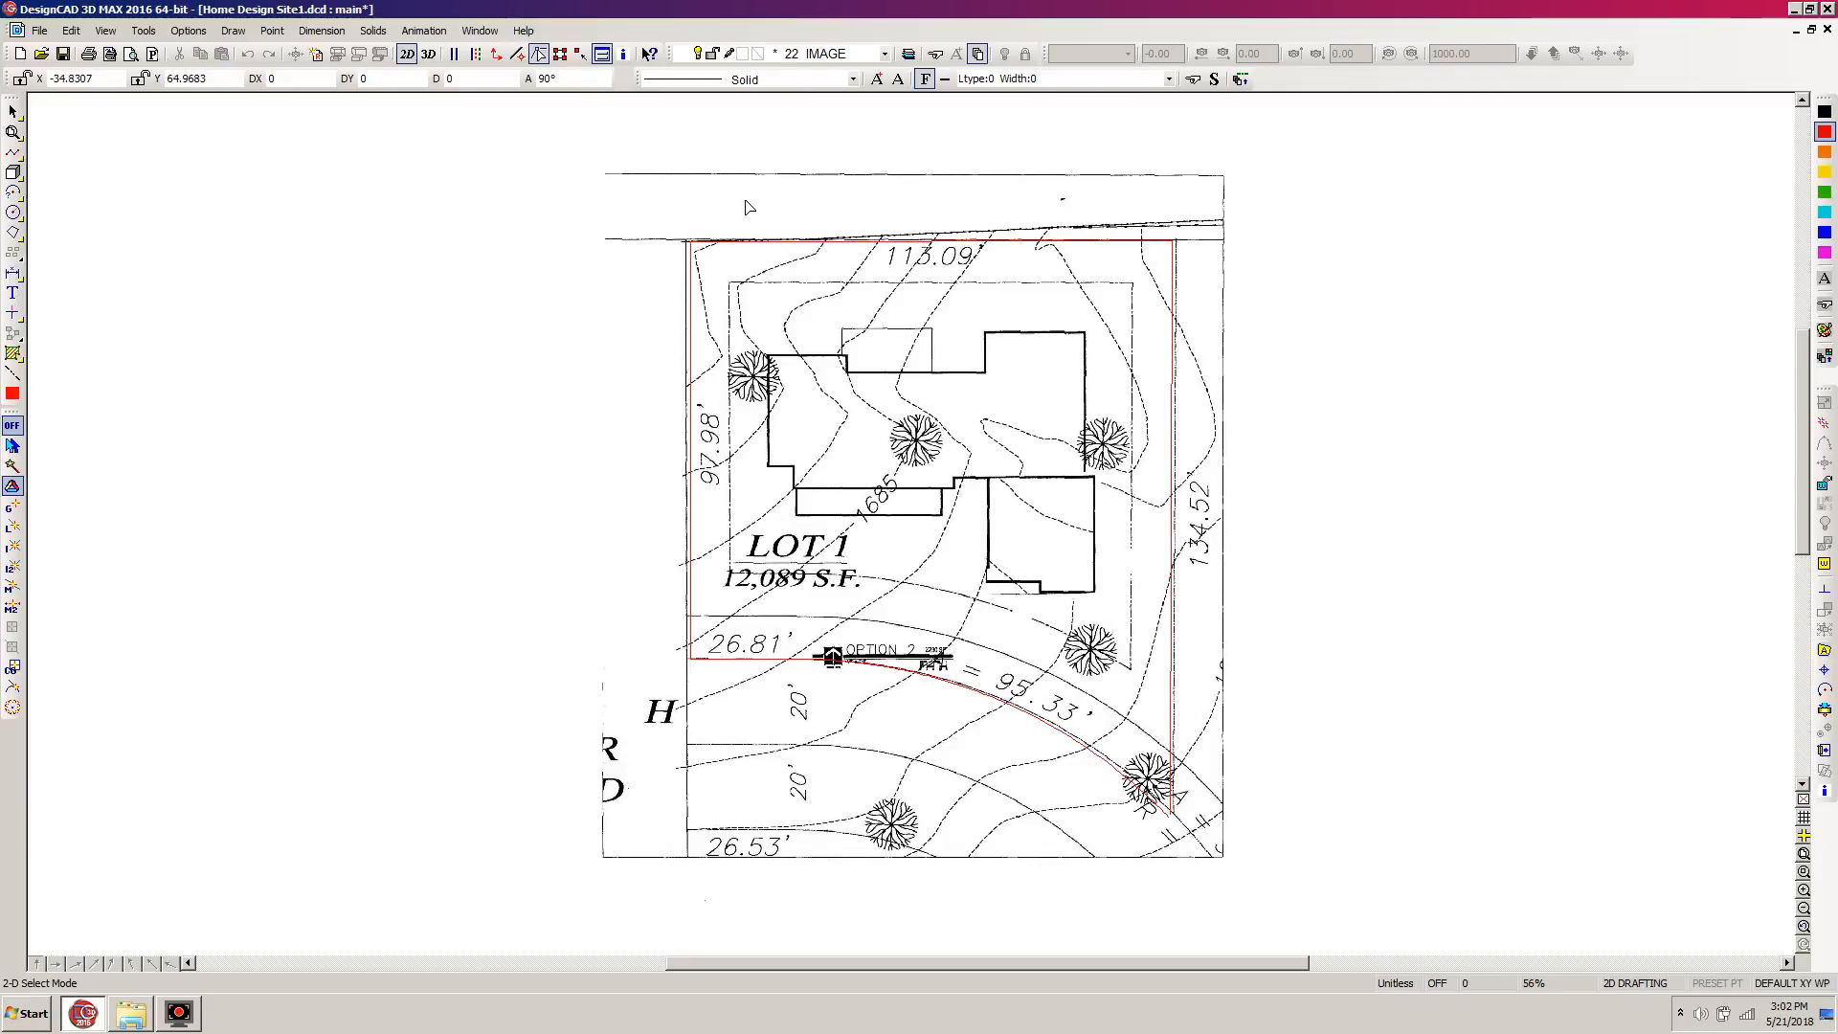
# Select all entities on the PROP LINES layer through the layer options.
pyautogui.hotkey('ctrl', 'l')
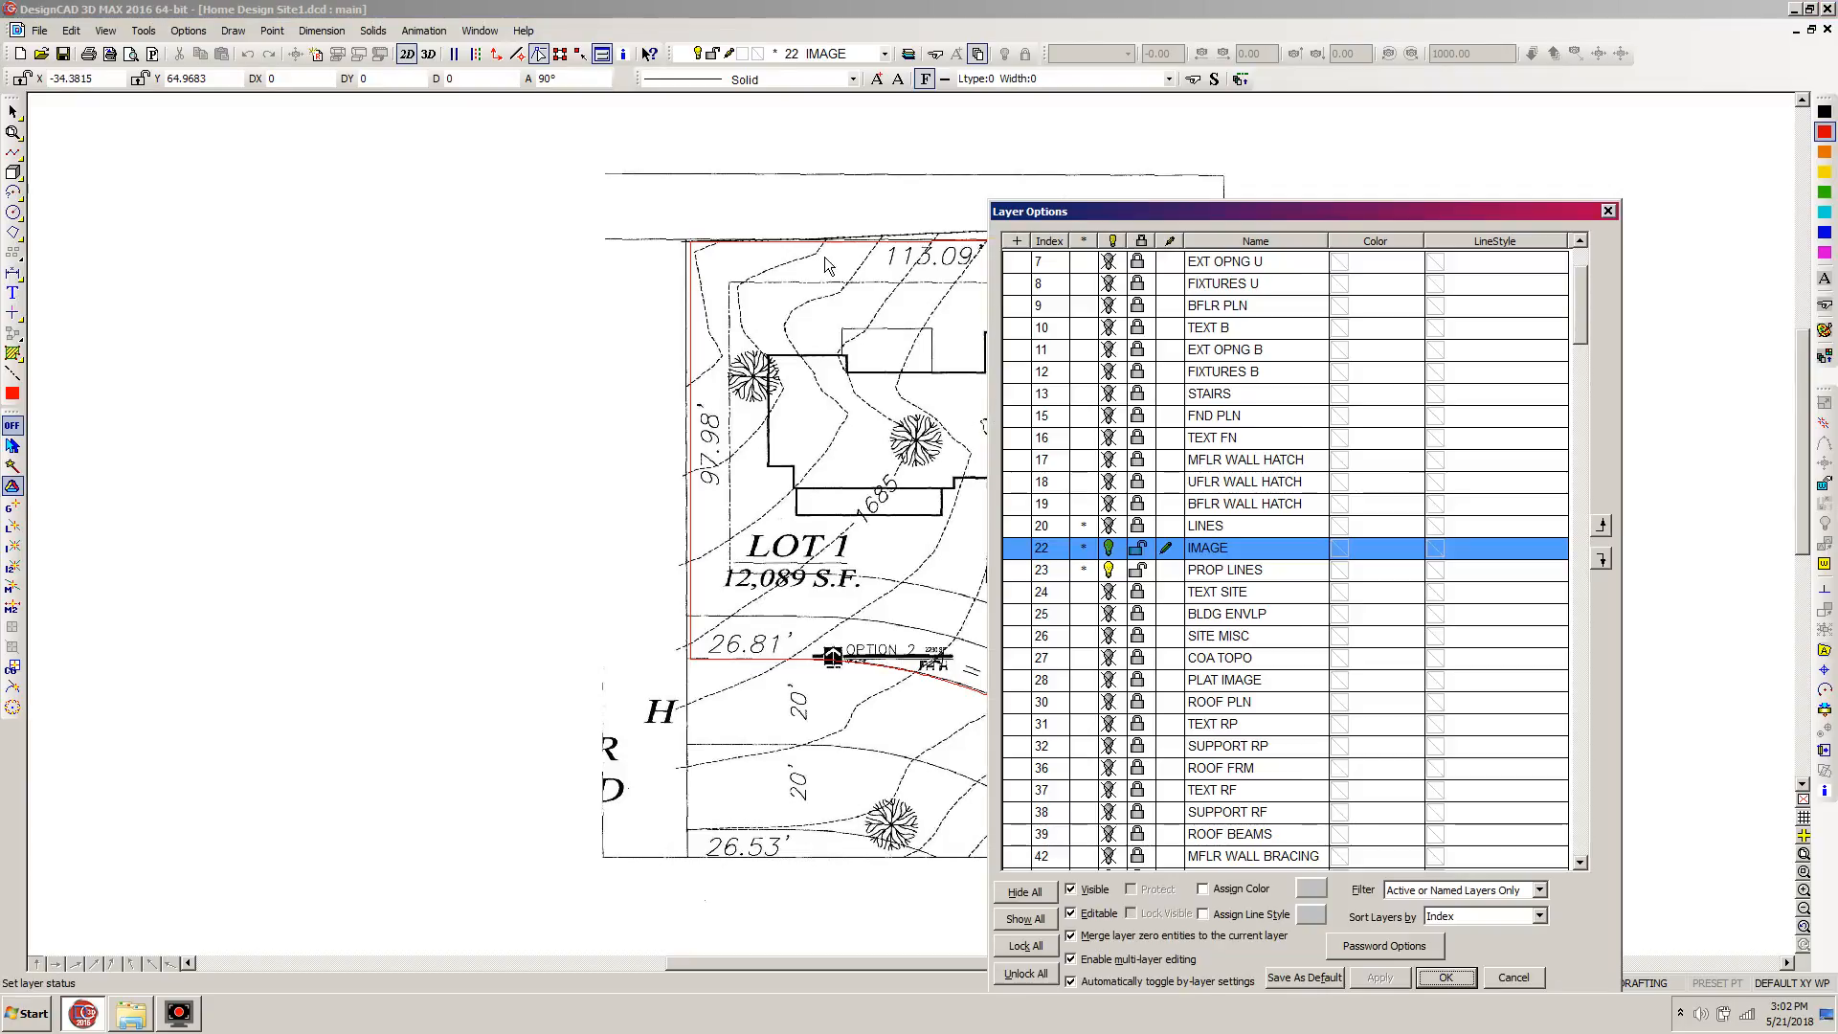
pyautogui.click(1211, 573)
pyautogui.rightClick(1207, 571)
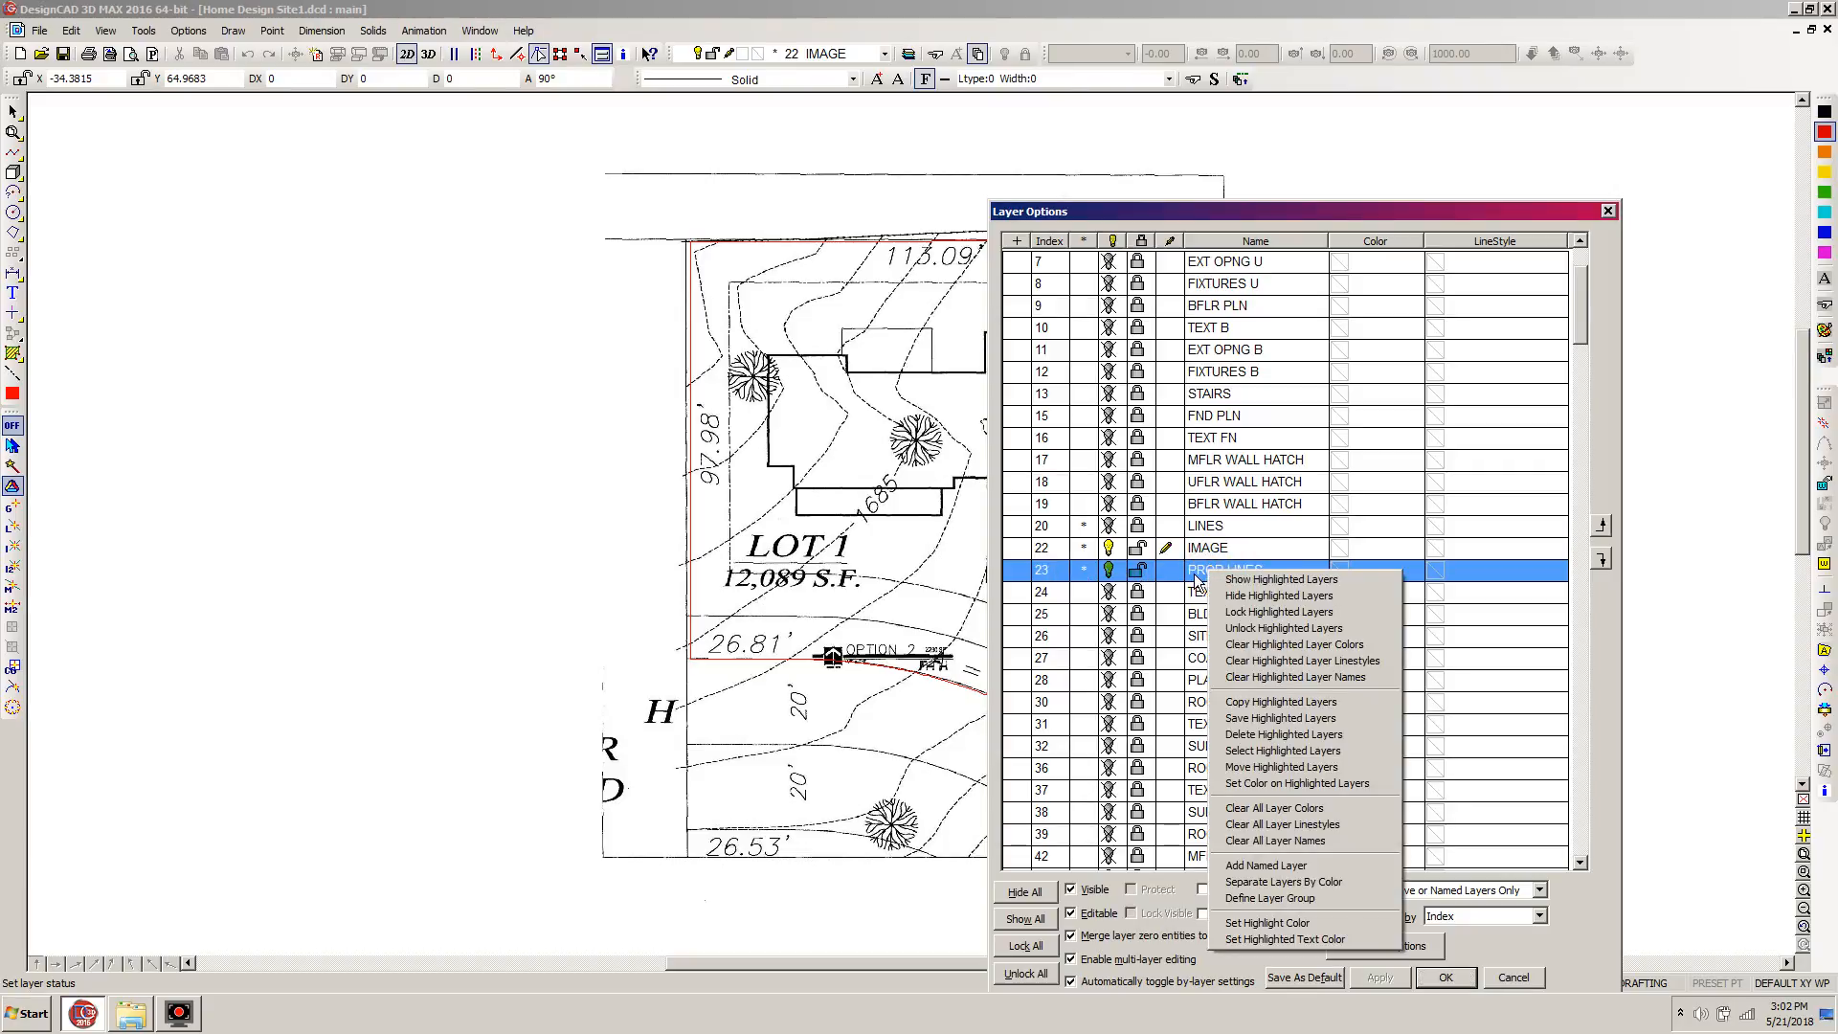
pyautogui.click(1271, 753)
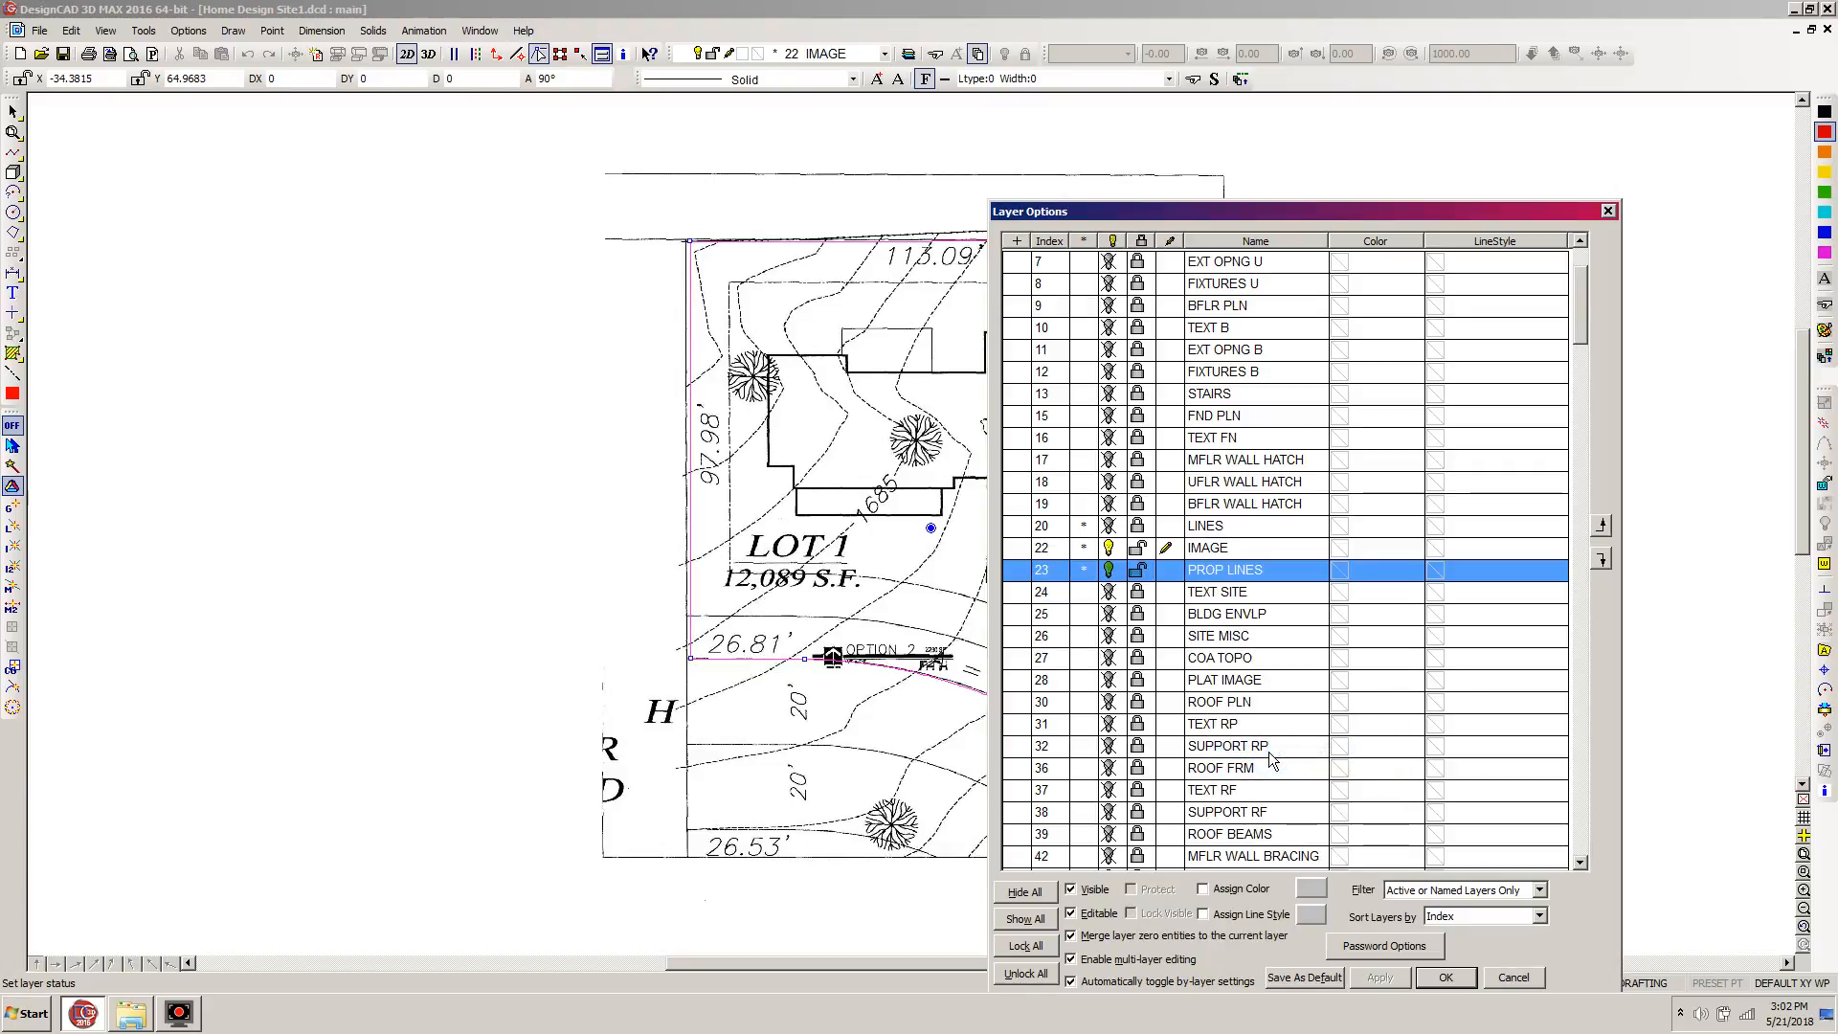
pyautogui.click(1446, 977)
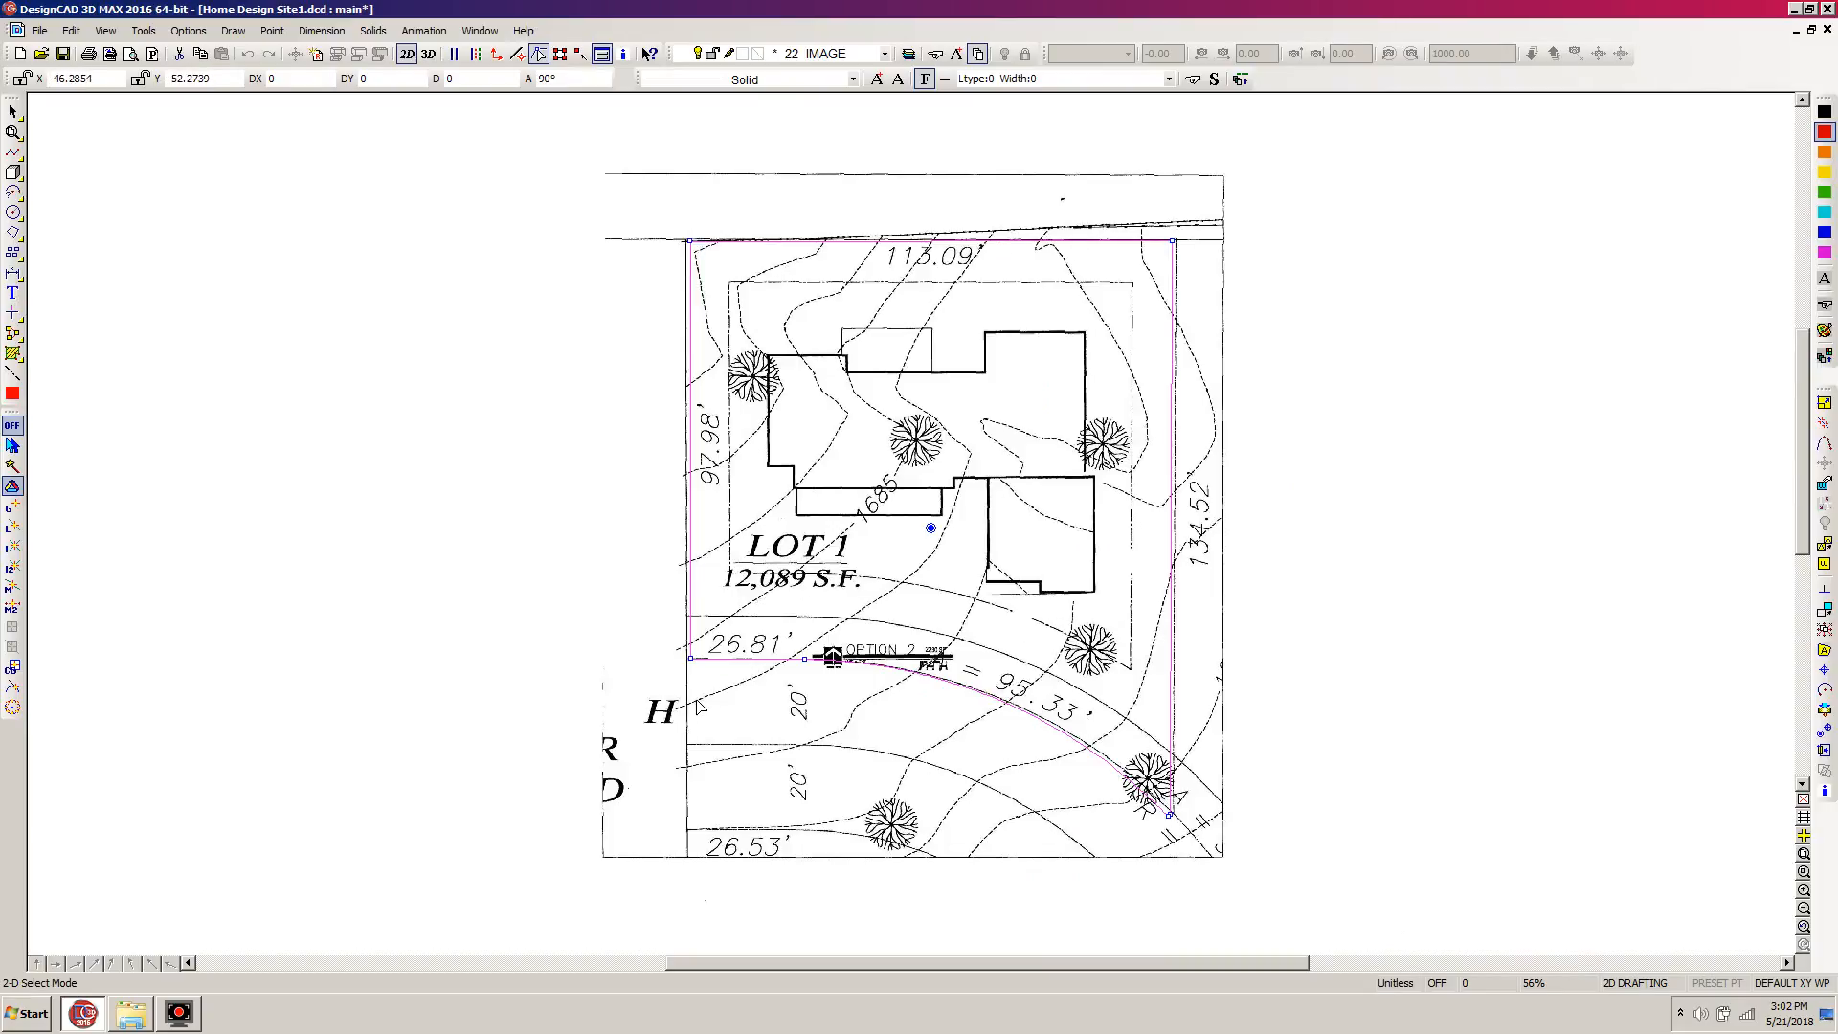
# Set the line width of the selected property lines to .4 in their line style properties.
pyautogui.click(1824, 789)
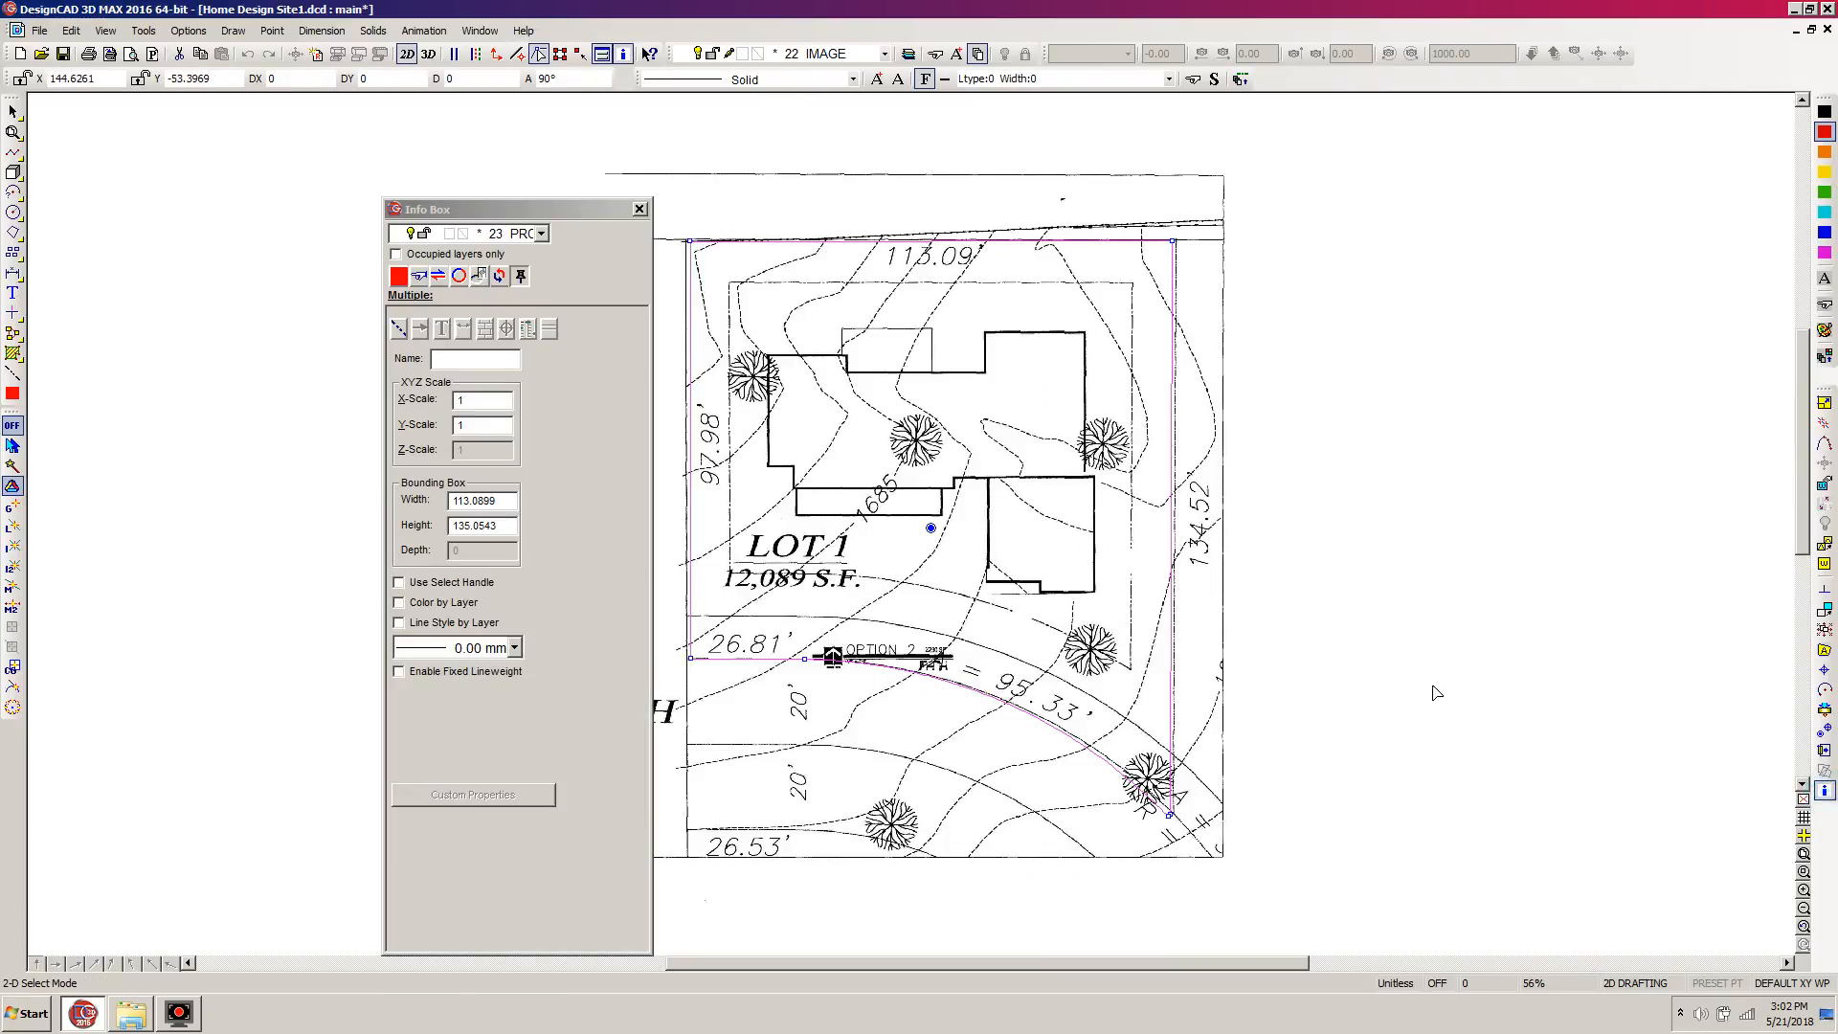
pyautogui.click(403, 330)
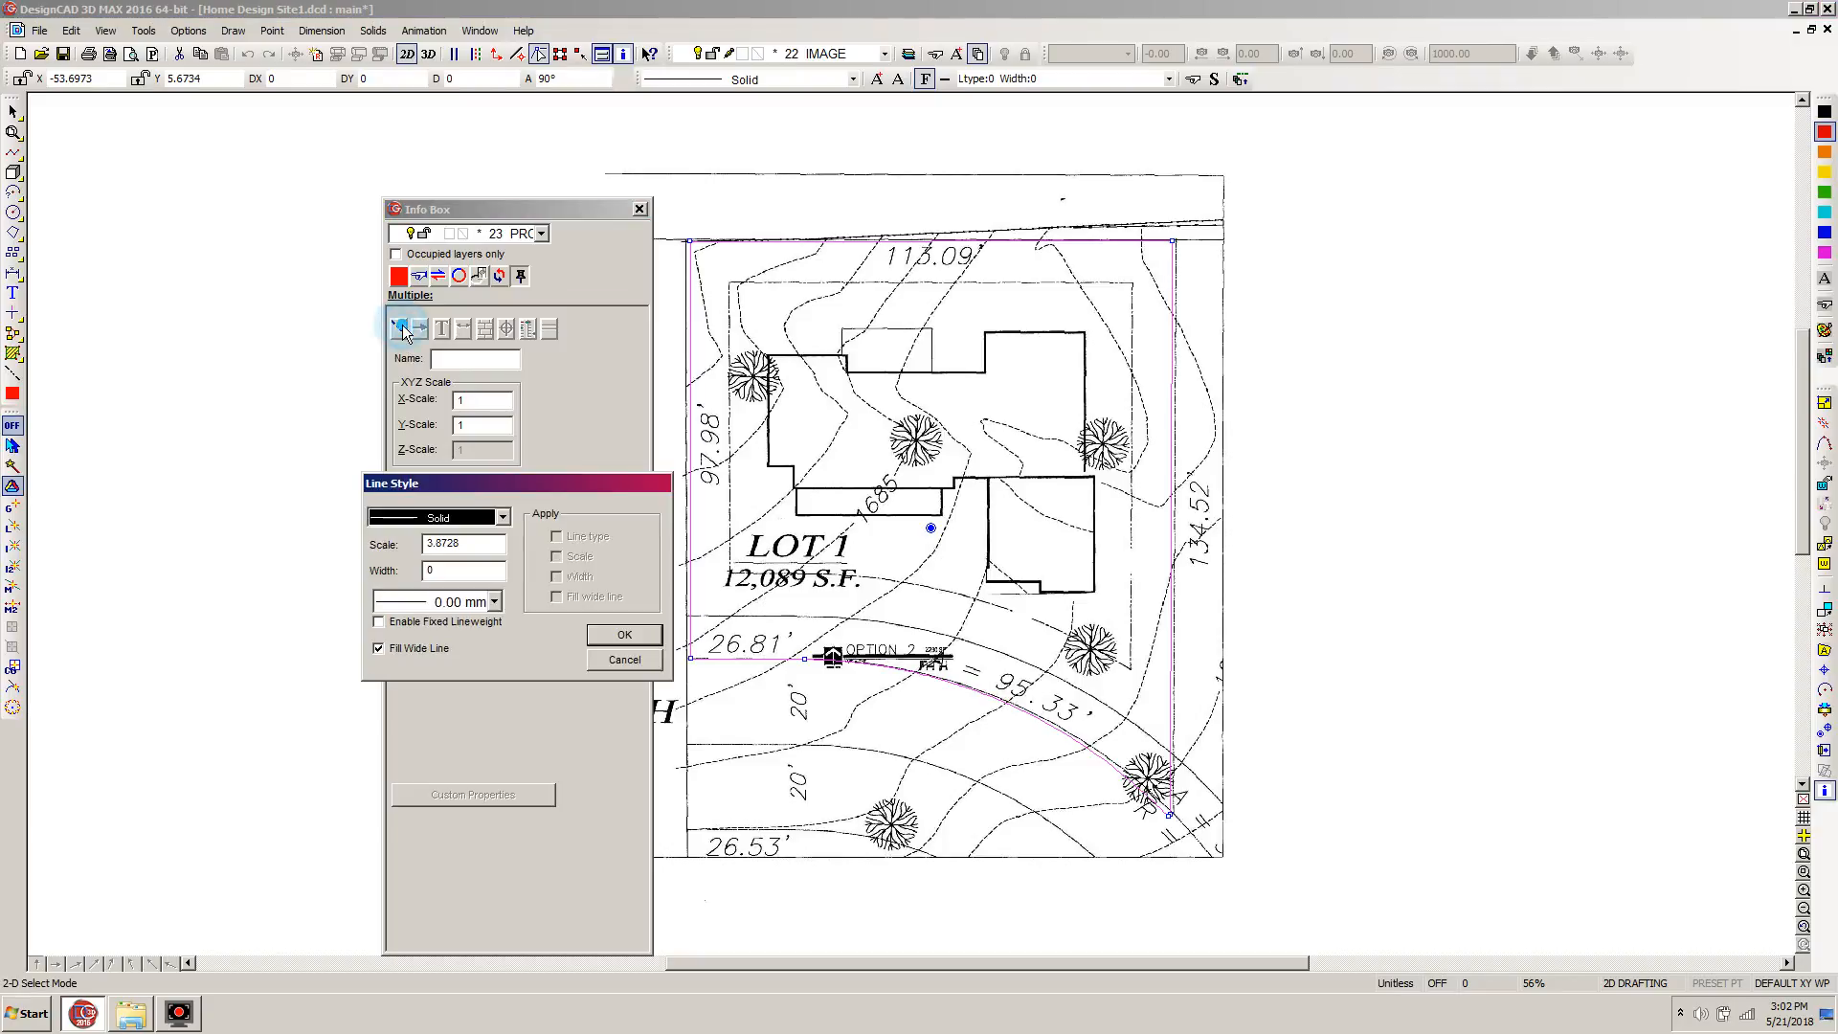
pyautogui.doubleClick(446, 570)
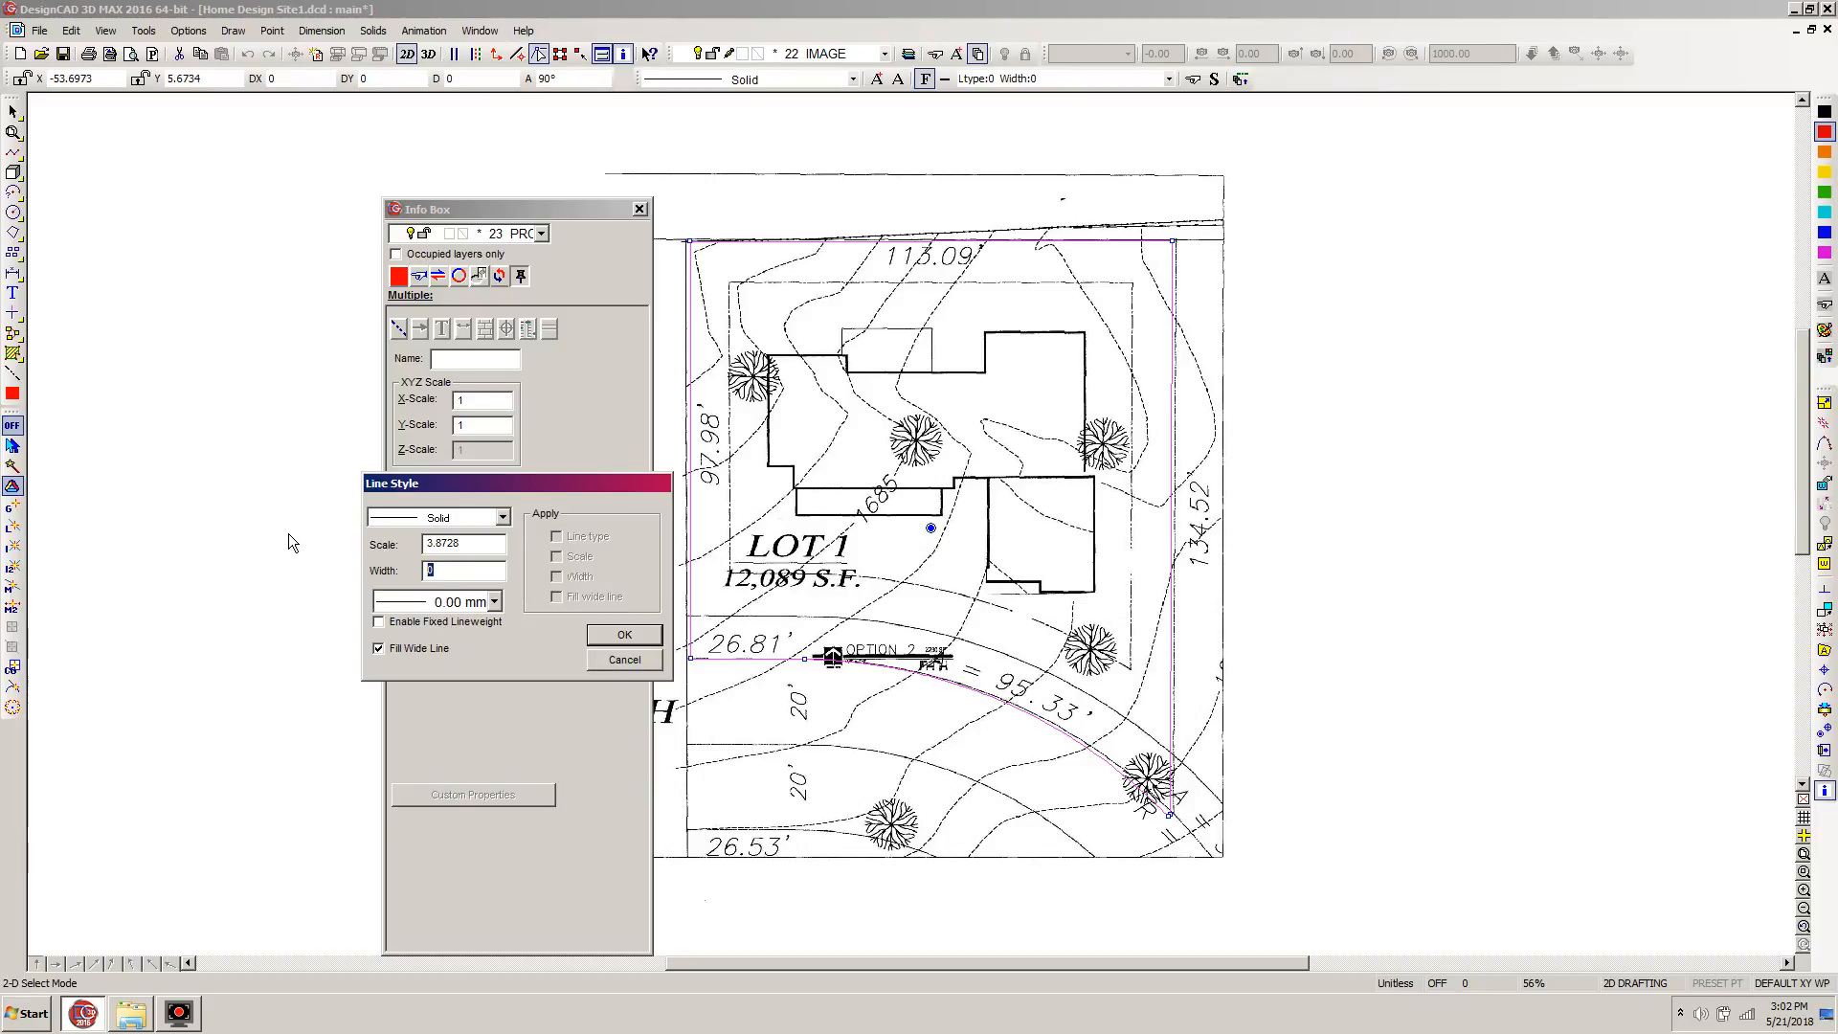
pyautogui.press('BackSpace')
pyautogui.write('.r4')
pyautogui.press('Left')
pyautogui.press('BackSpace')
pyautogui.click(613, 637)
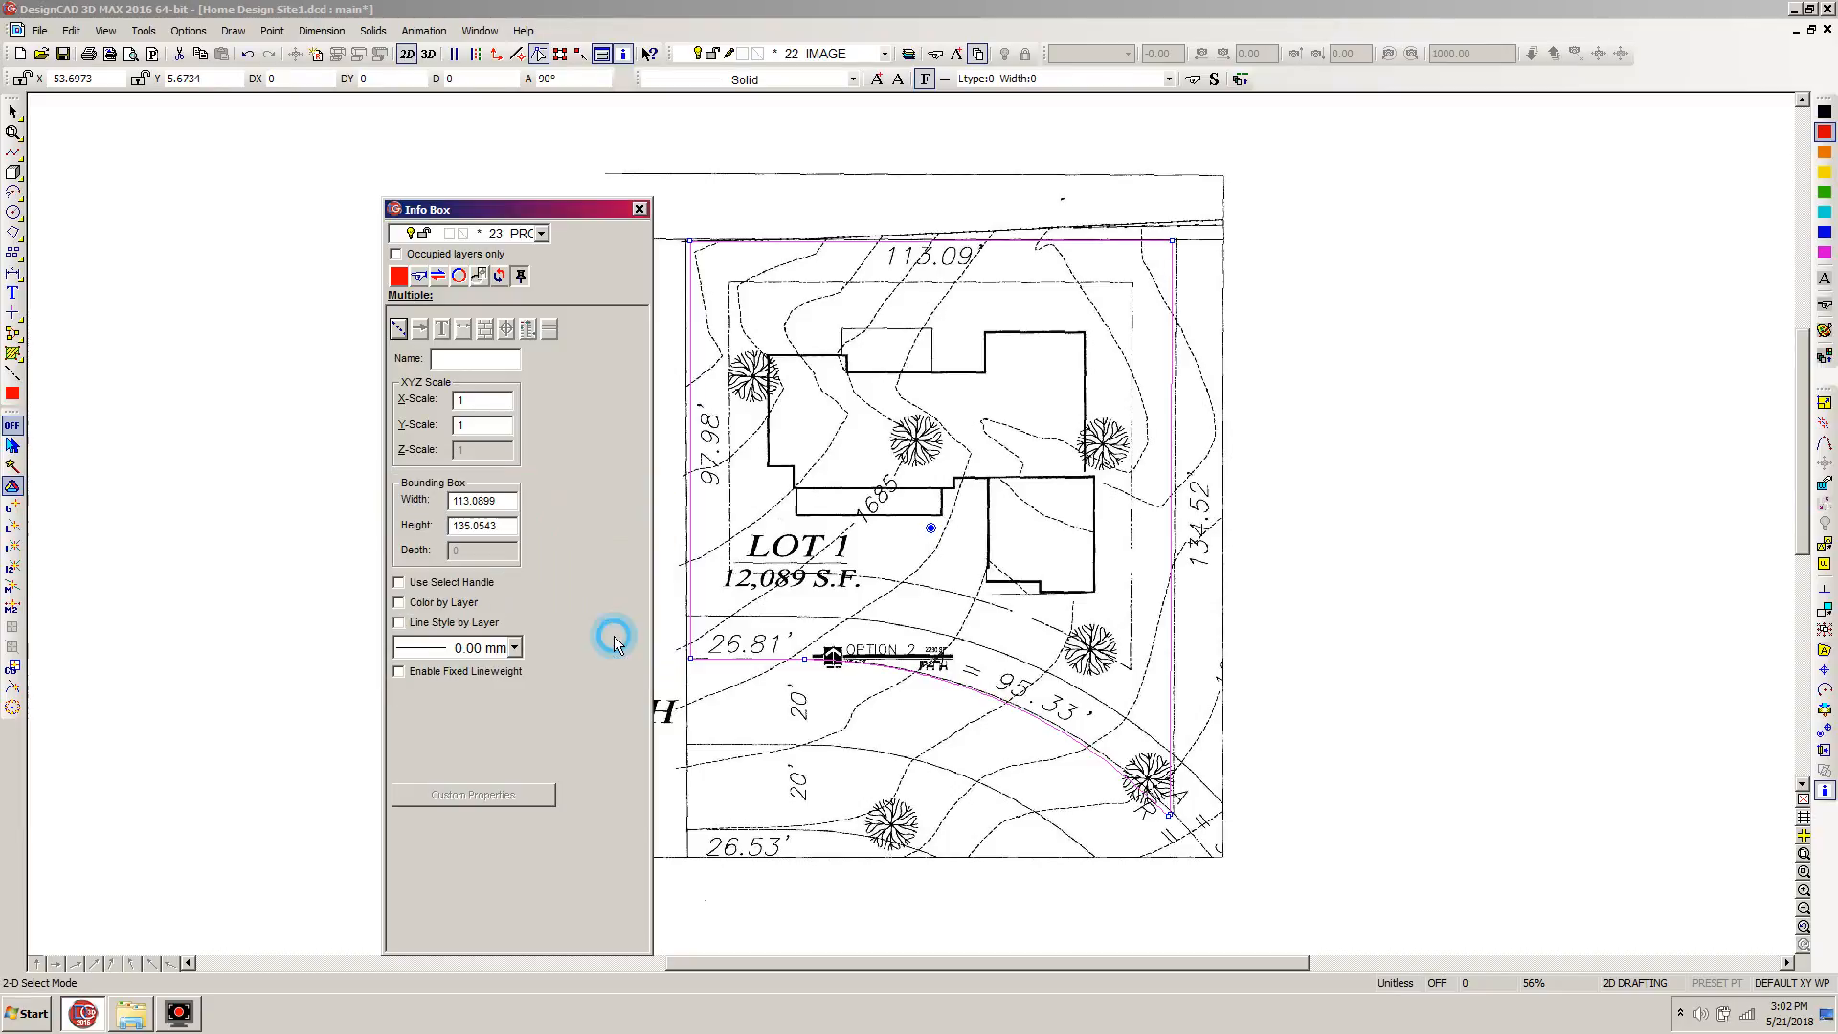
# Move the Info Box clear of the drawing and deselect the property lines.
pyautogui.moveTo(495, 211)
pyautogui.mouseDown()
pyautogui.moveTo(780, 644)
pyautogui.moveTo(756, 973)
pyautogui.mouseUp()
pyautogui.click(1005, 20)
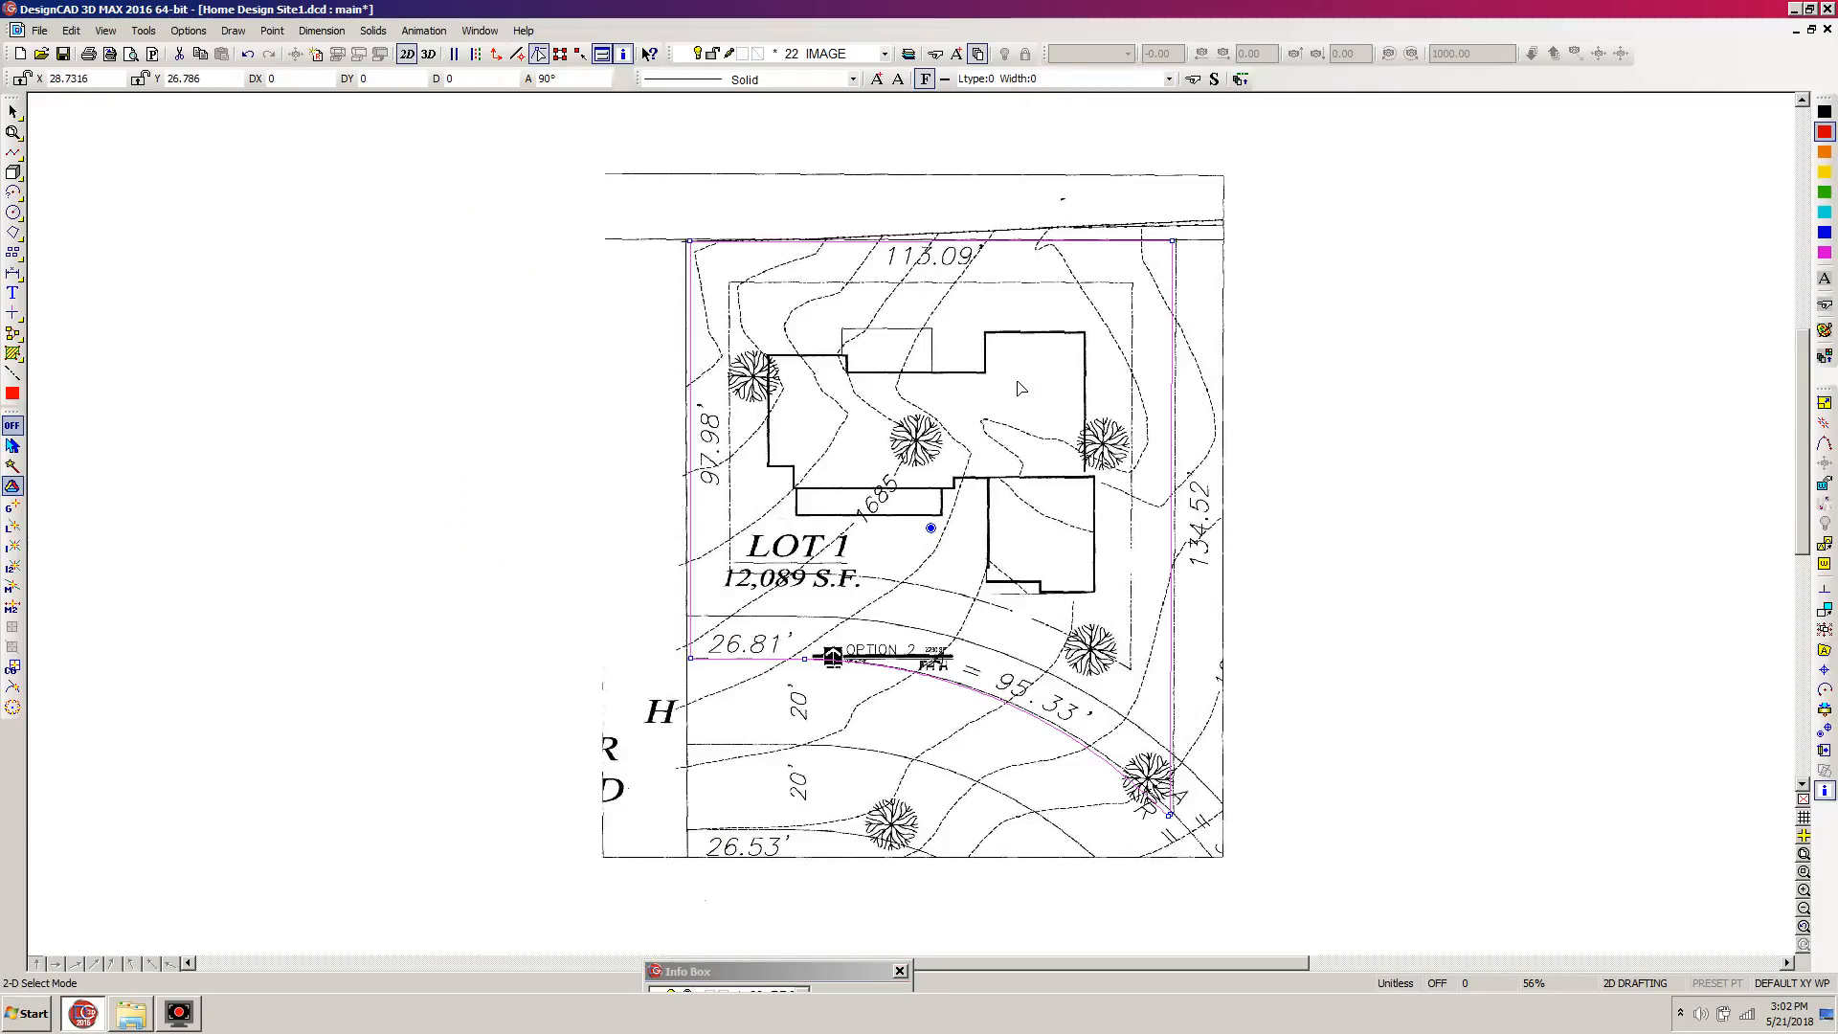
pyautogui.scroll(1, 910, 526)
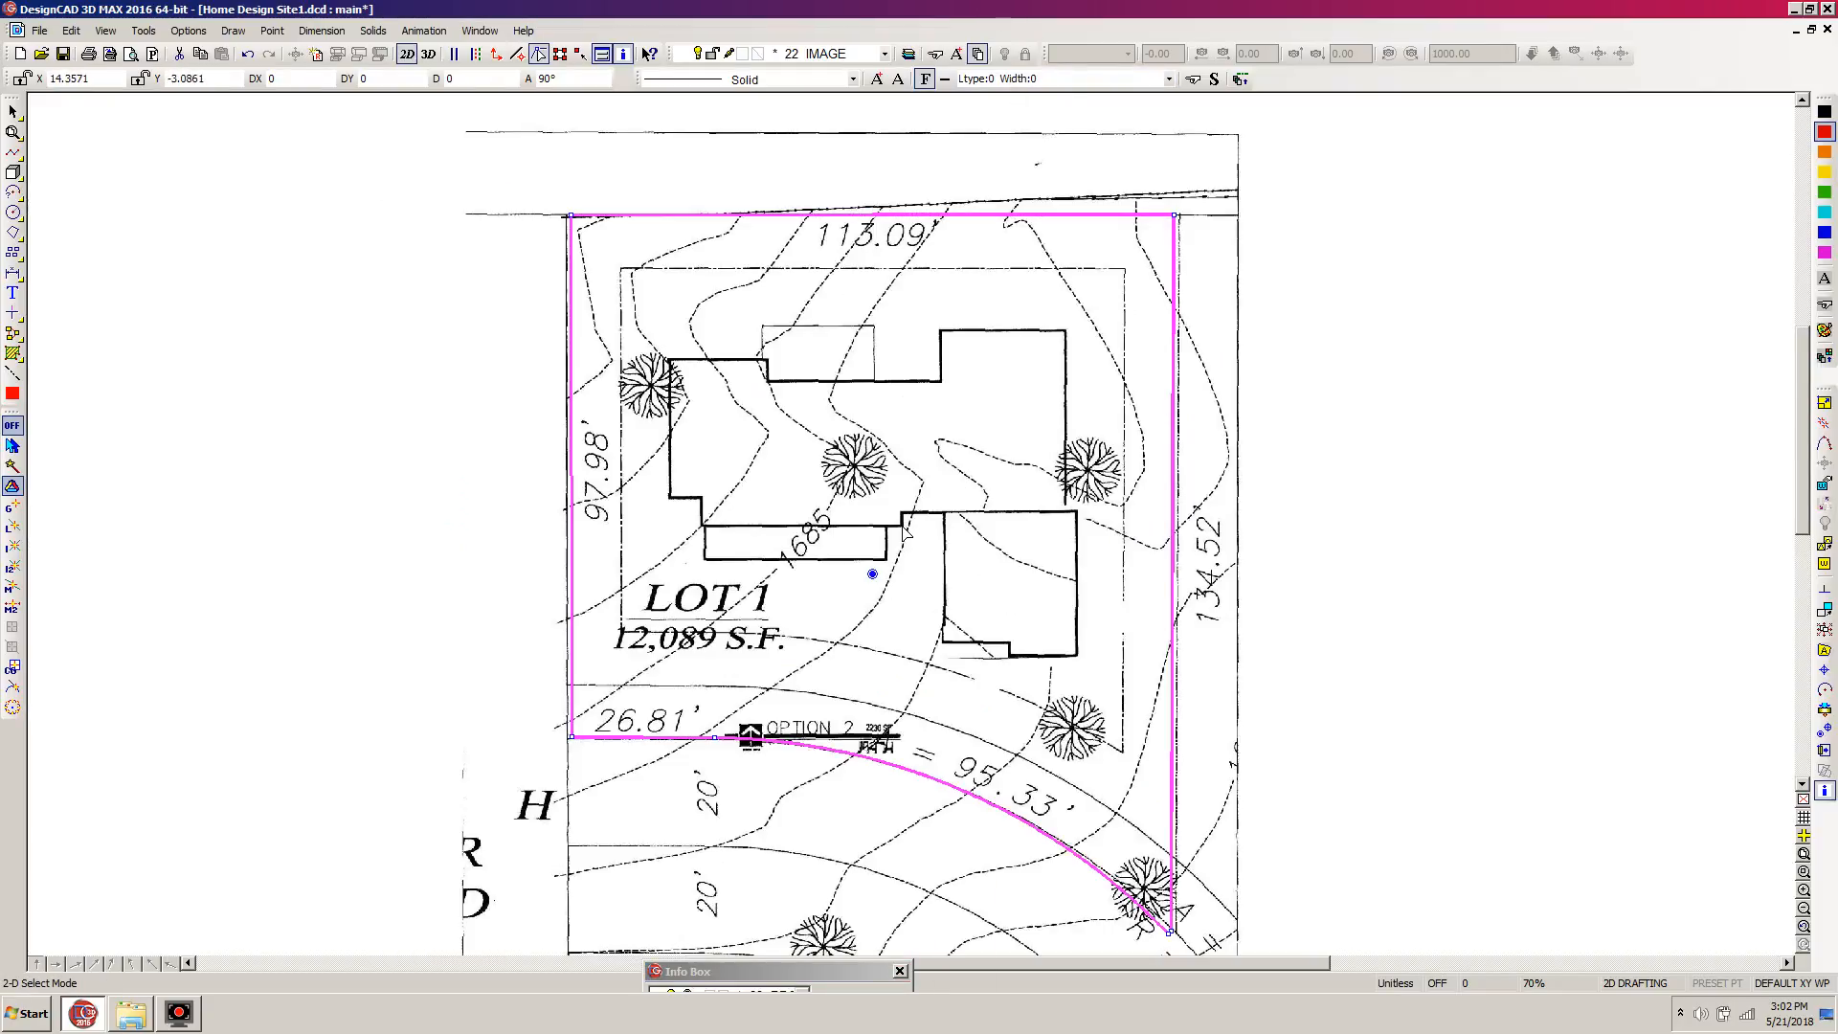
pyautogui.press('Escape')
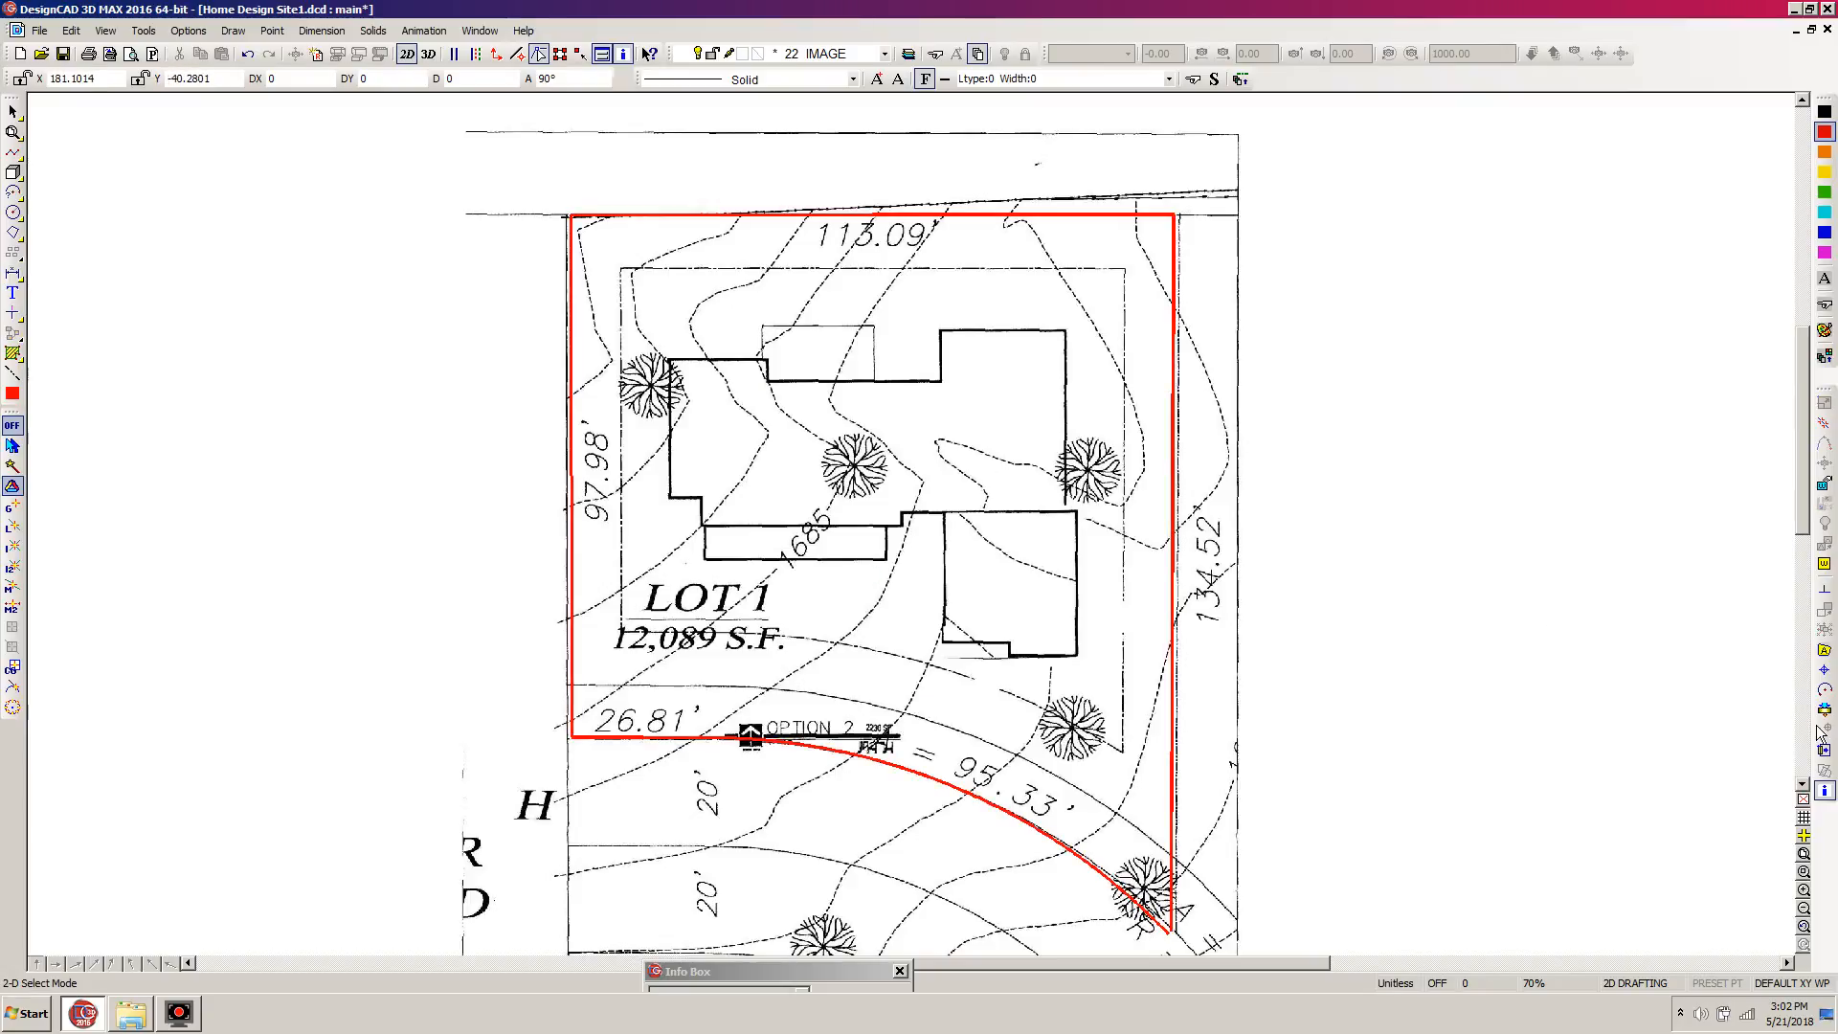
# Make layer 223 2D TOPO the current, visible and editable layer.
pyautogui.scroll(-2, 835, 476)
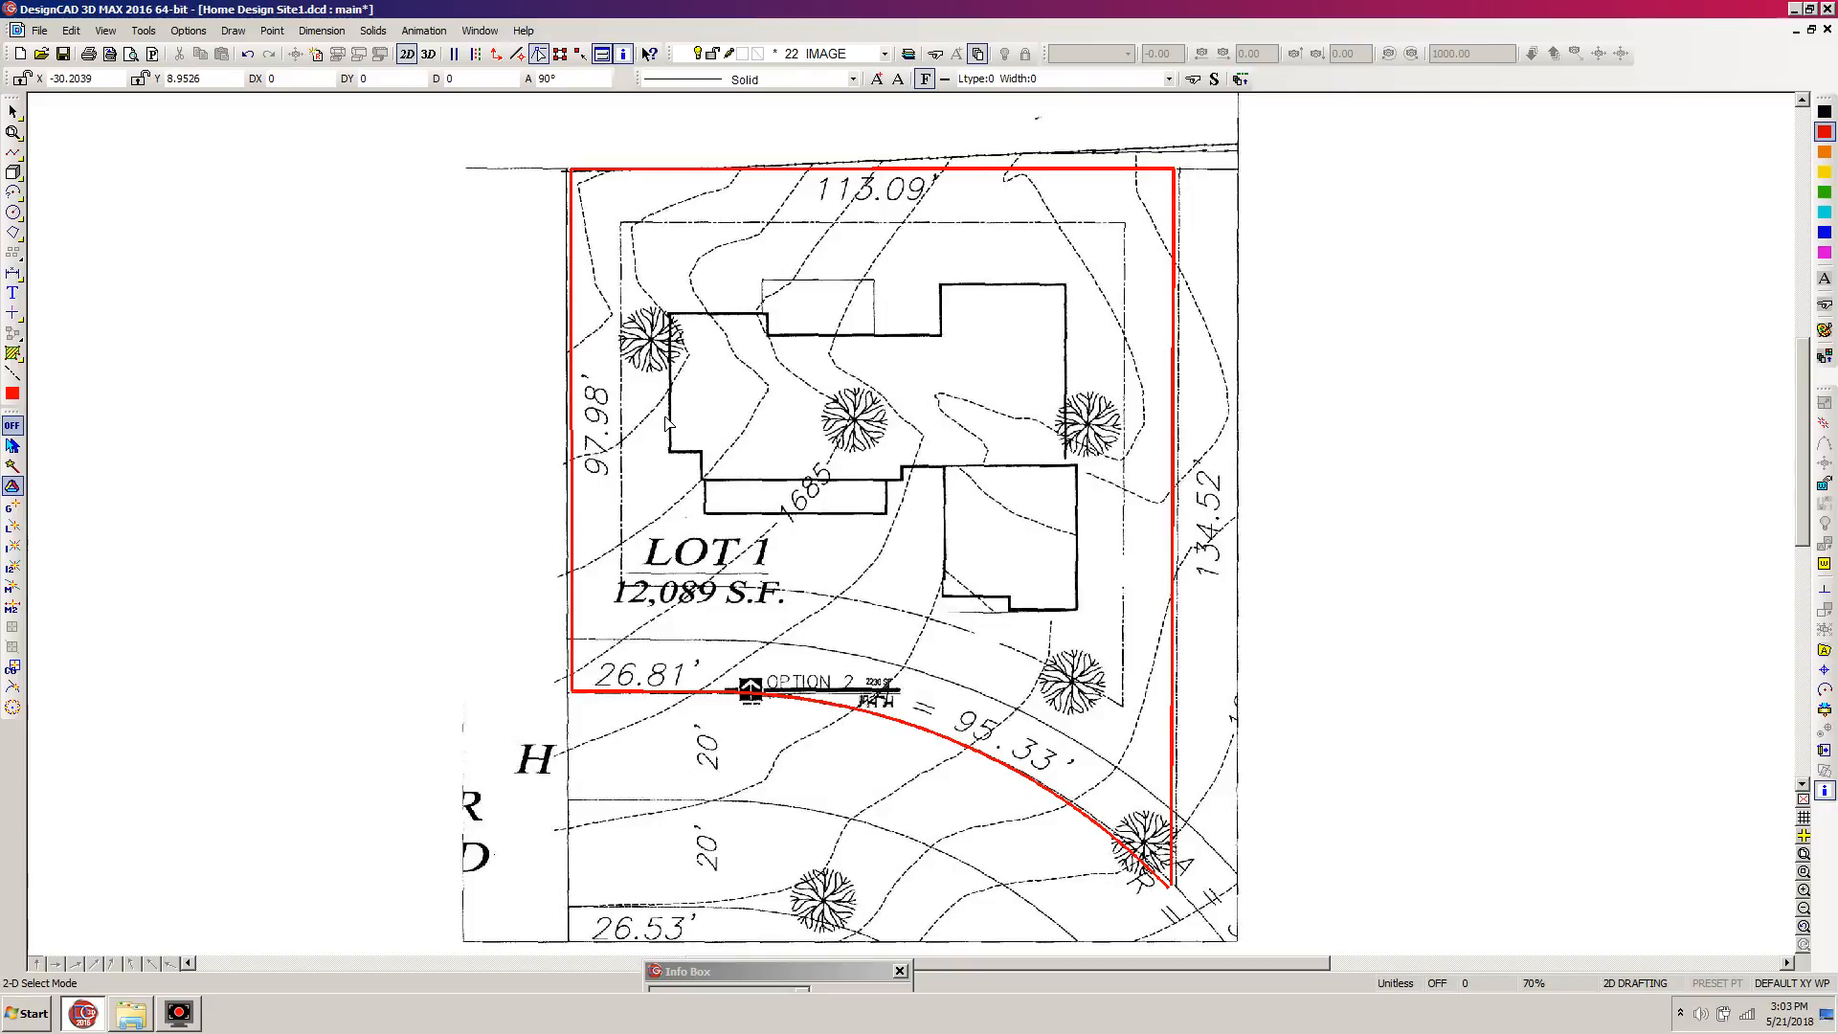
pyautogui.hotkey('ctrl', 'l')
pyautogui.moveTo(1579, 302); pyautogui.dragTo(1579, 627)
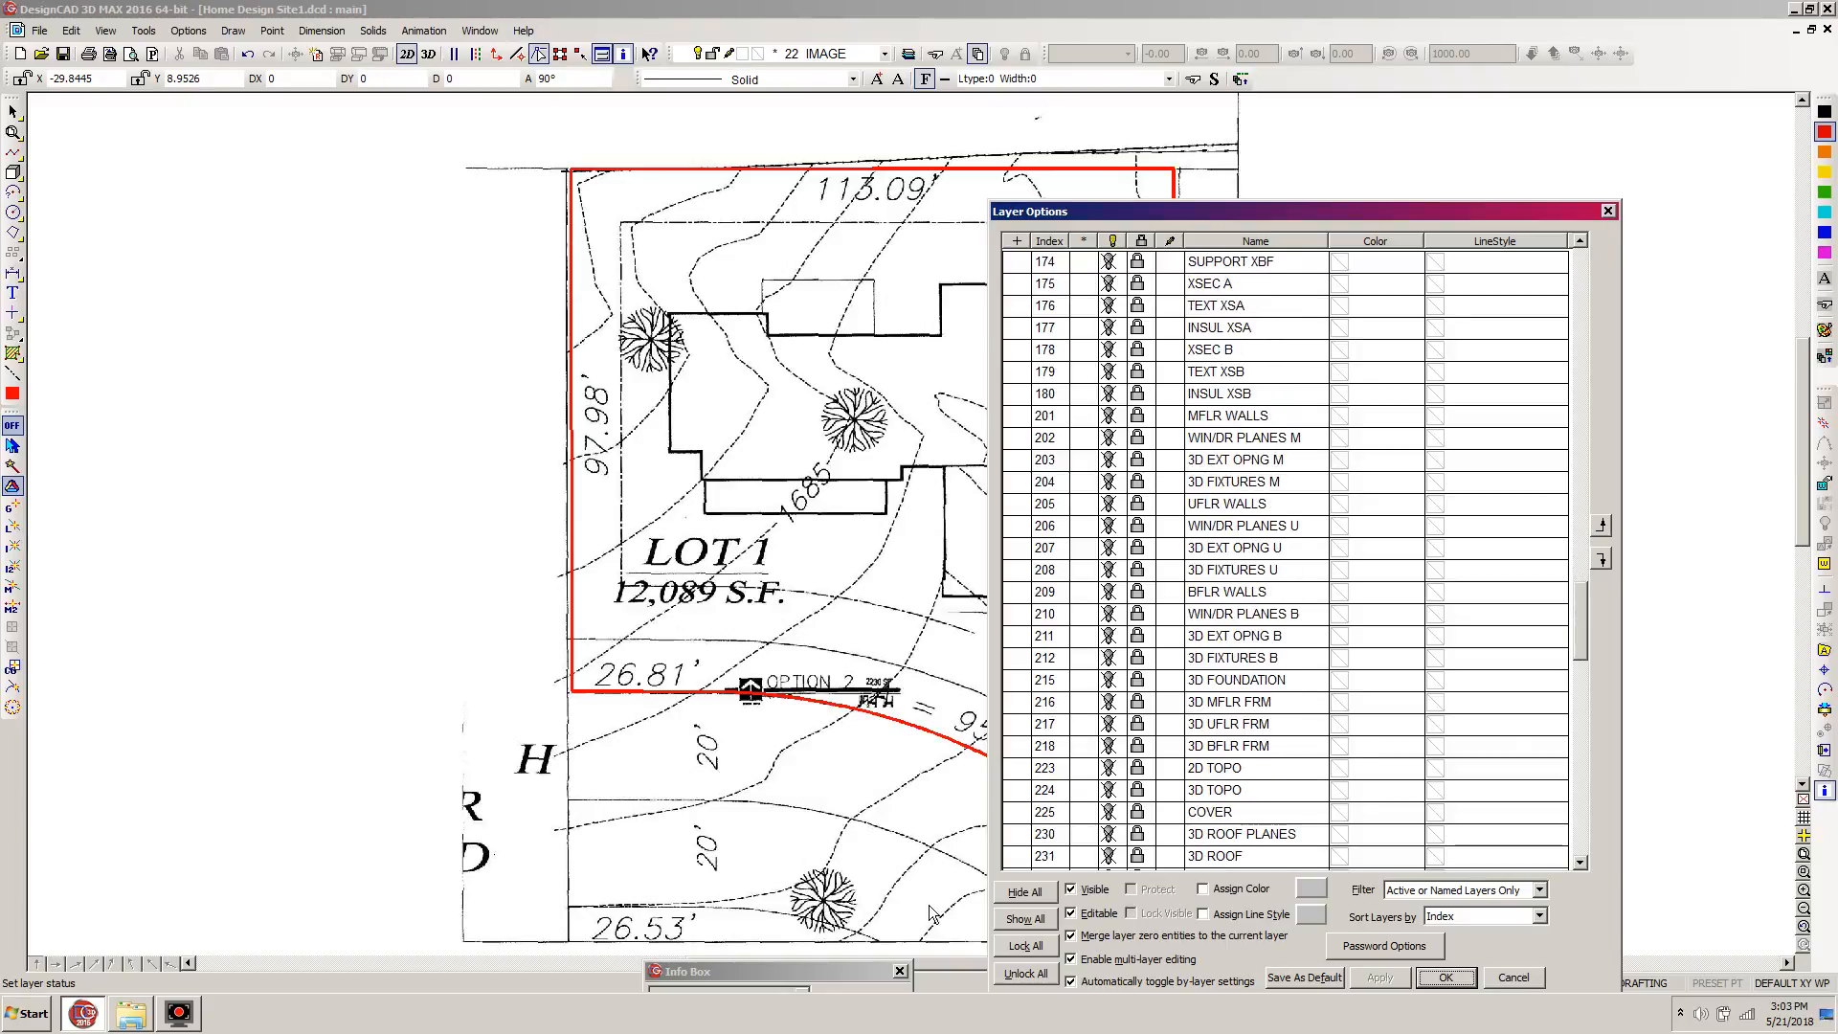
pyautogui.click(1157, 771)
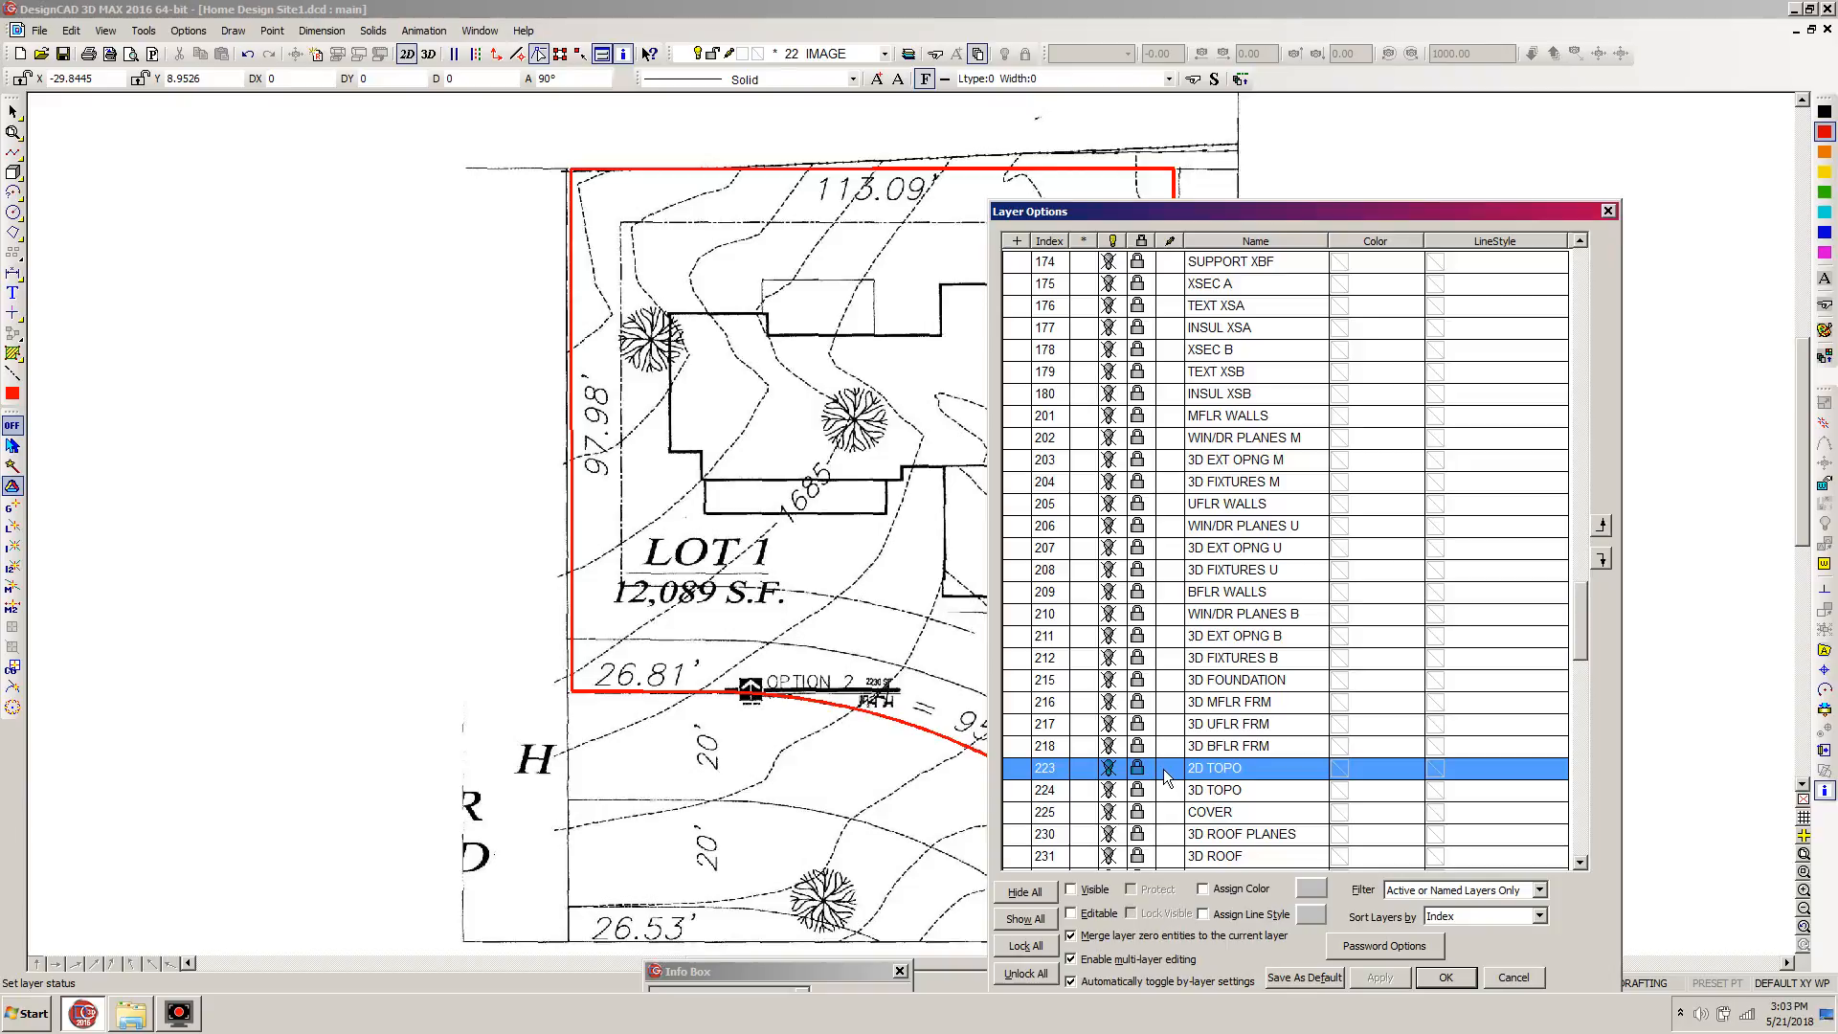
pyautogui.click(1167, 769)
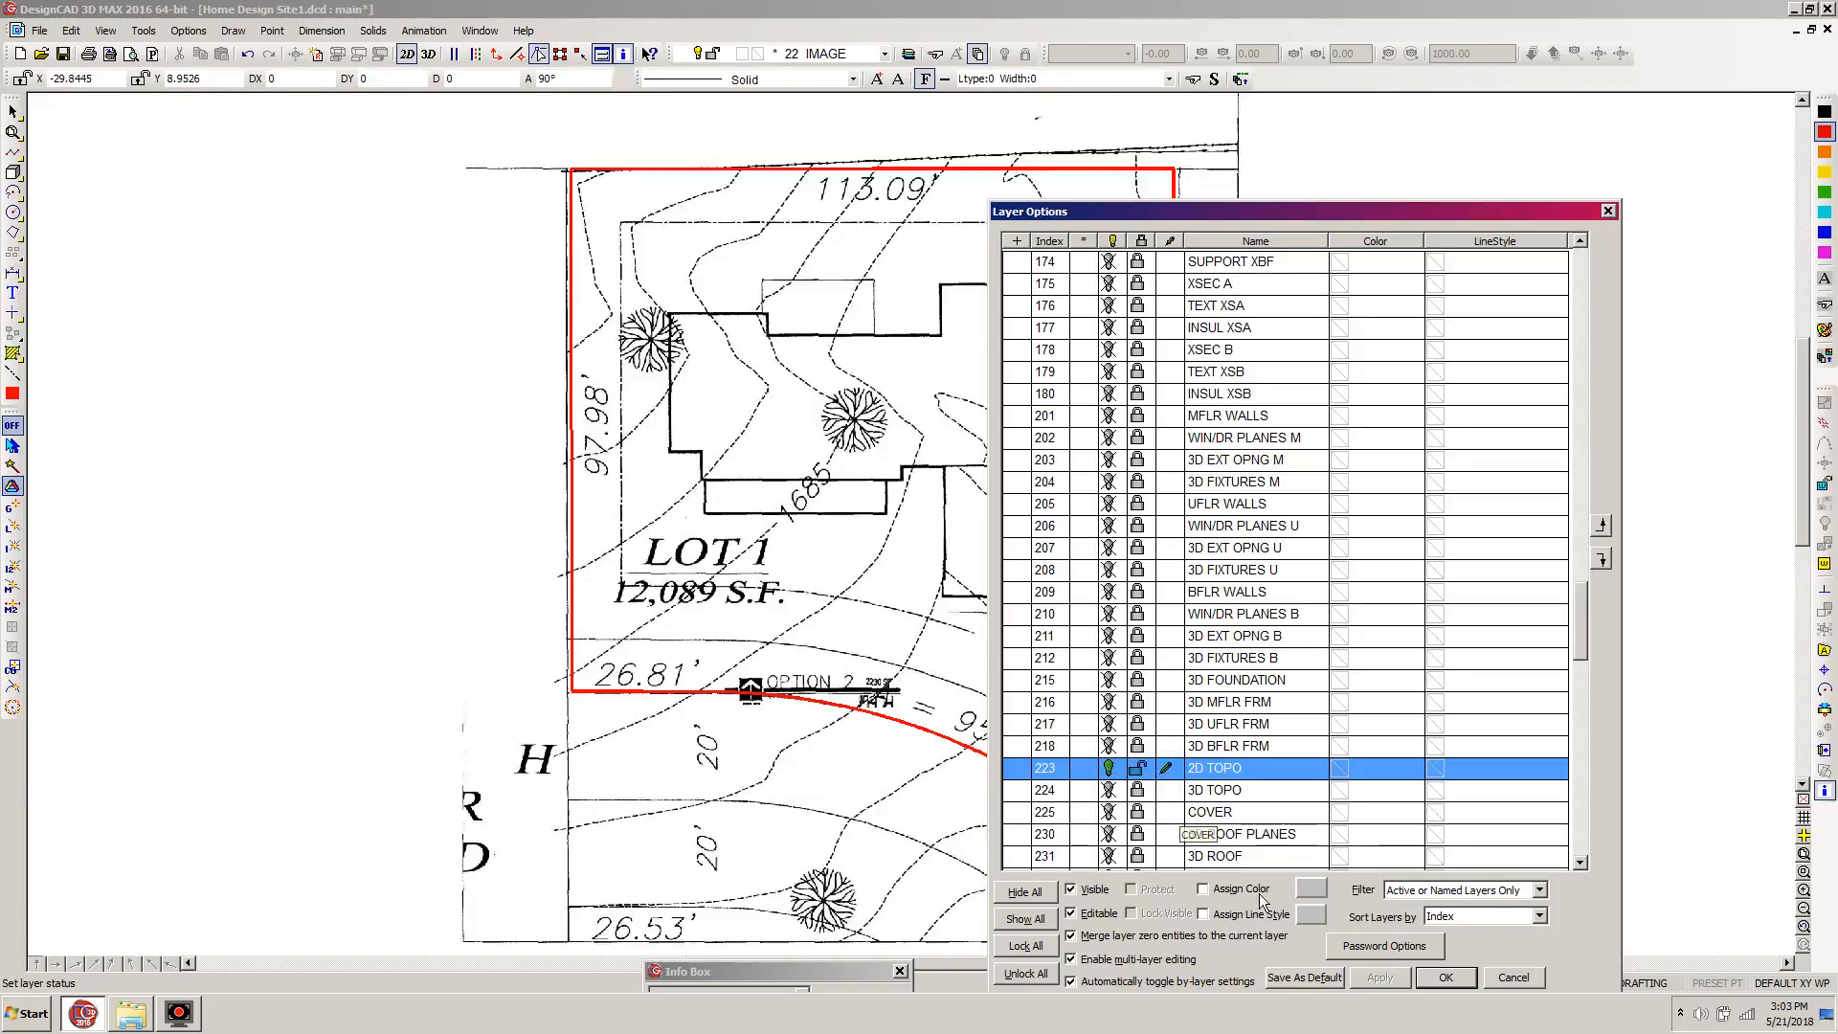
pyautogui.click(1443, 981)
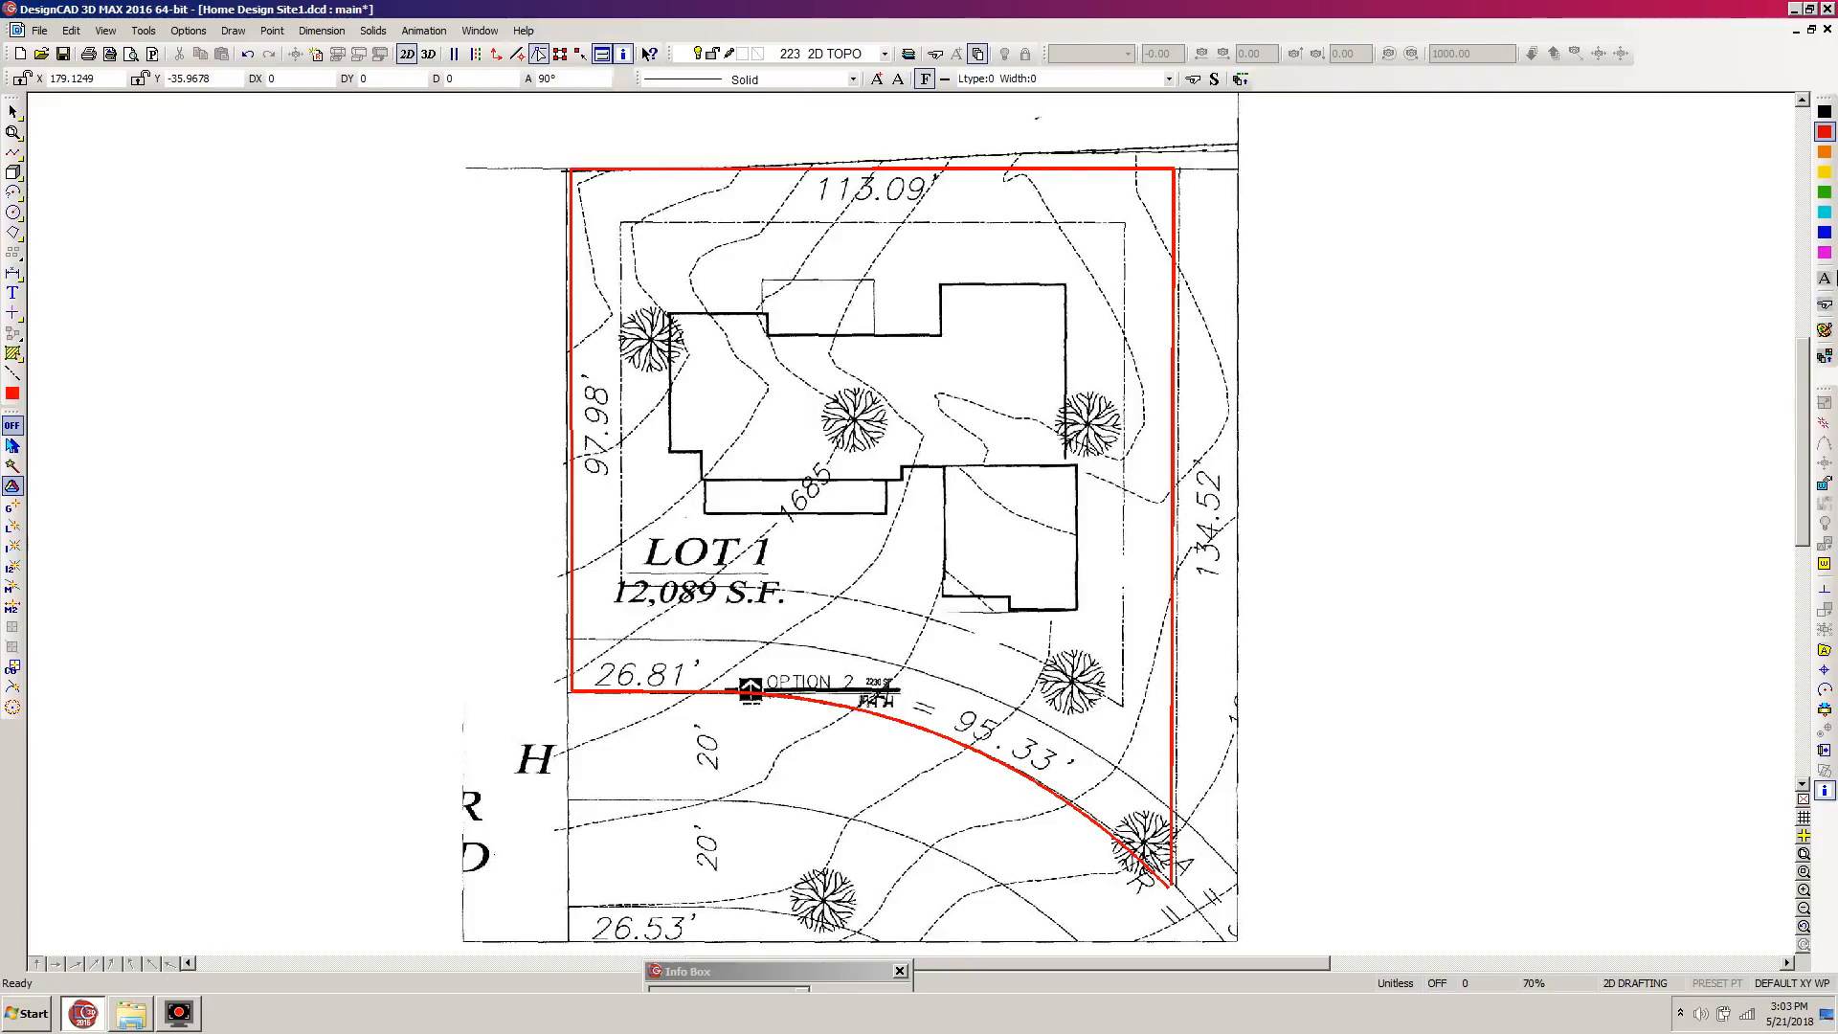
# Set the drawing color to magenta and trace the contour in the lot's upper-left corner with a multi-point line ending past the left property line.
pyautogui.click(1824, 252)
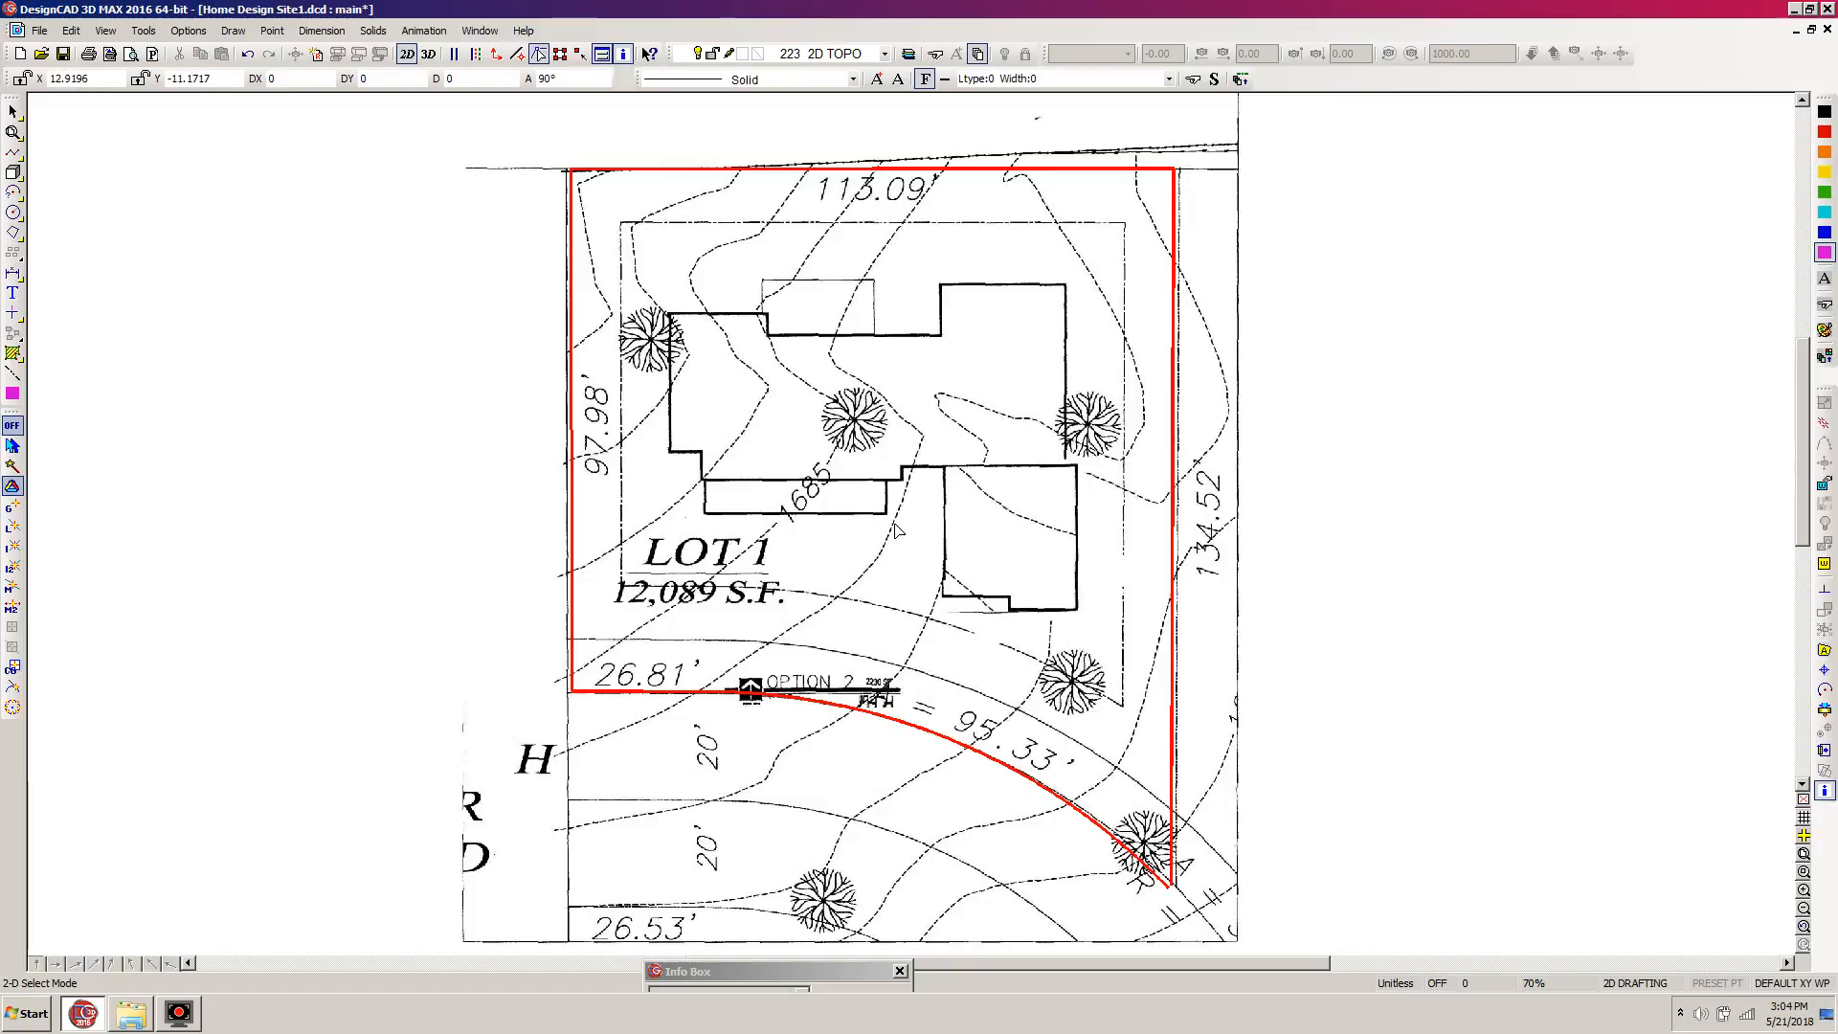
pyautogui.scroll(1, 917, 531)
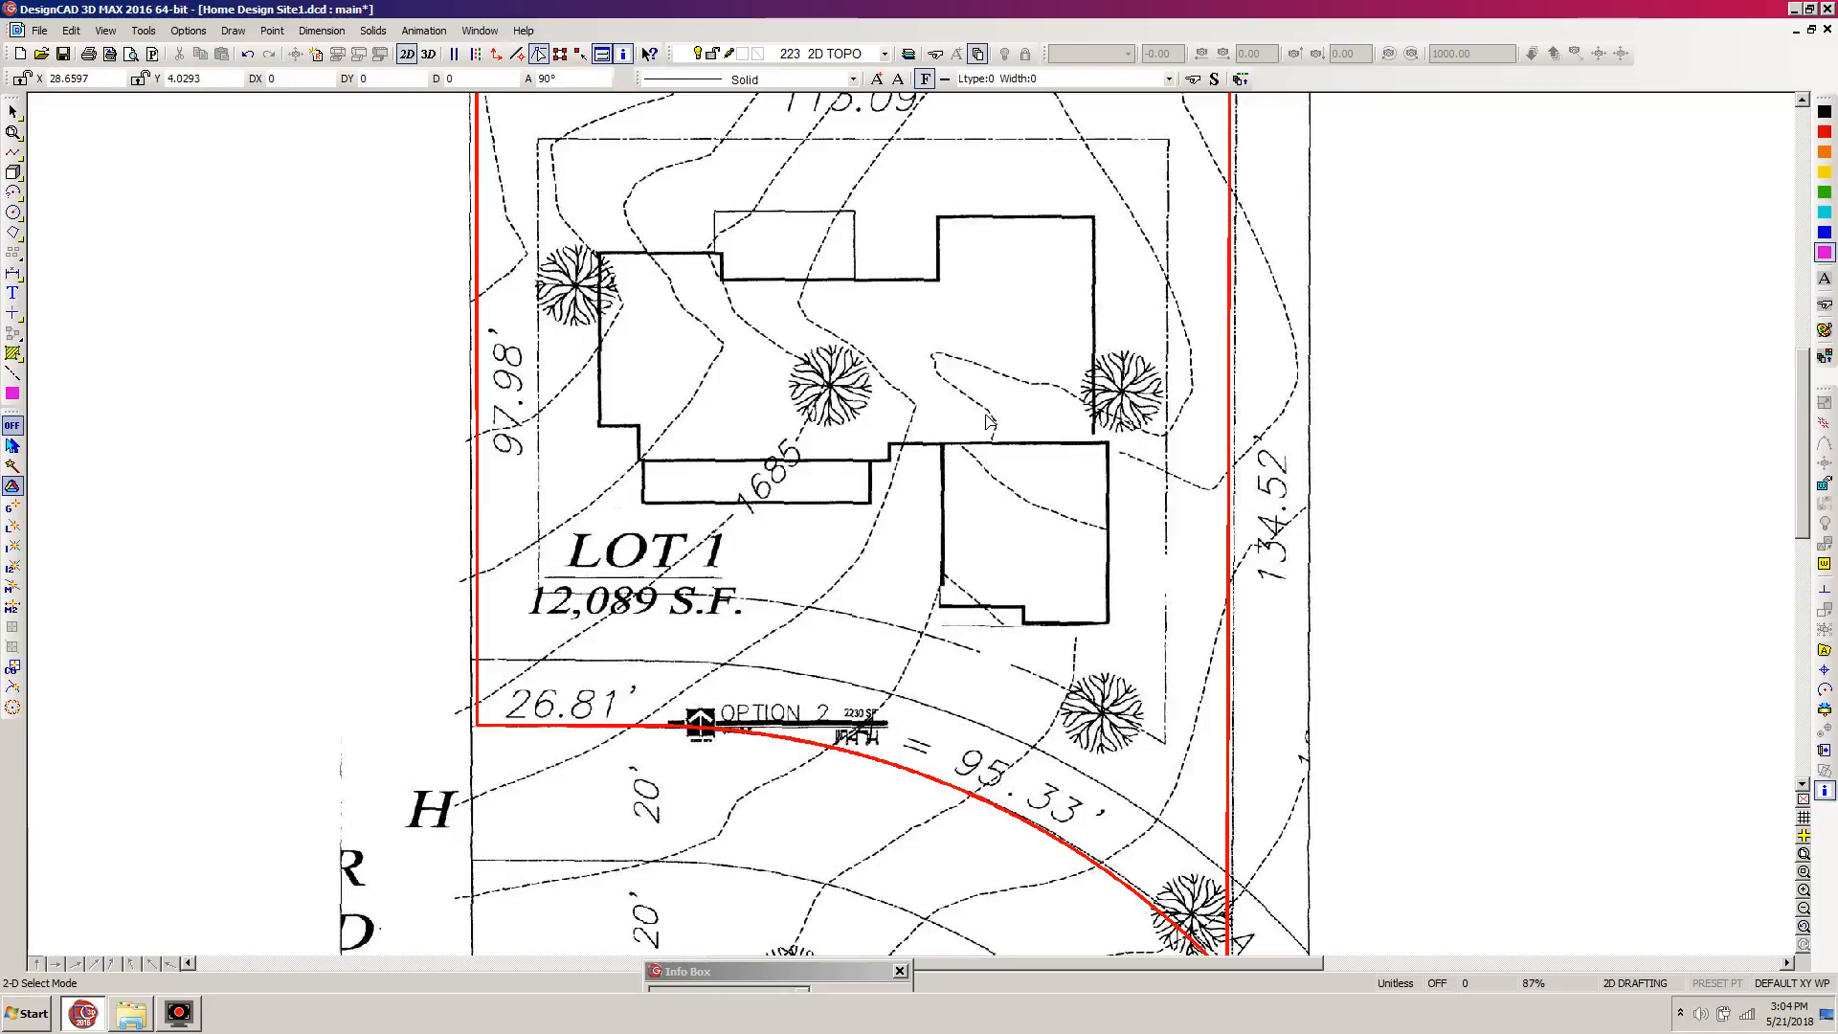
pyautogui.scroll(3, 821, 412)
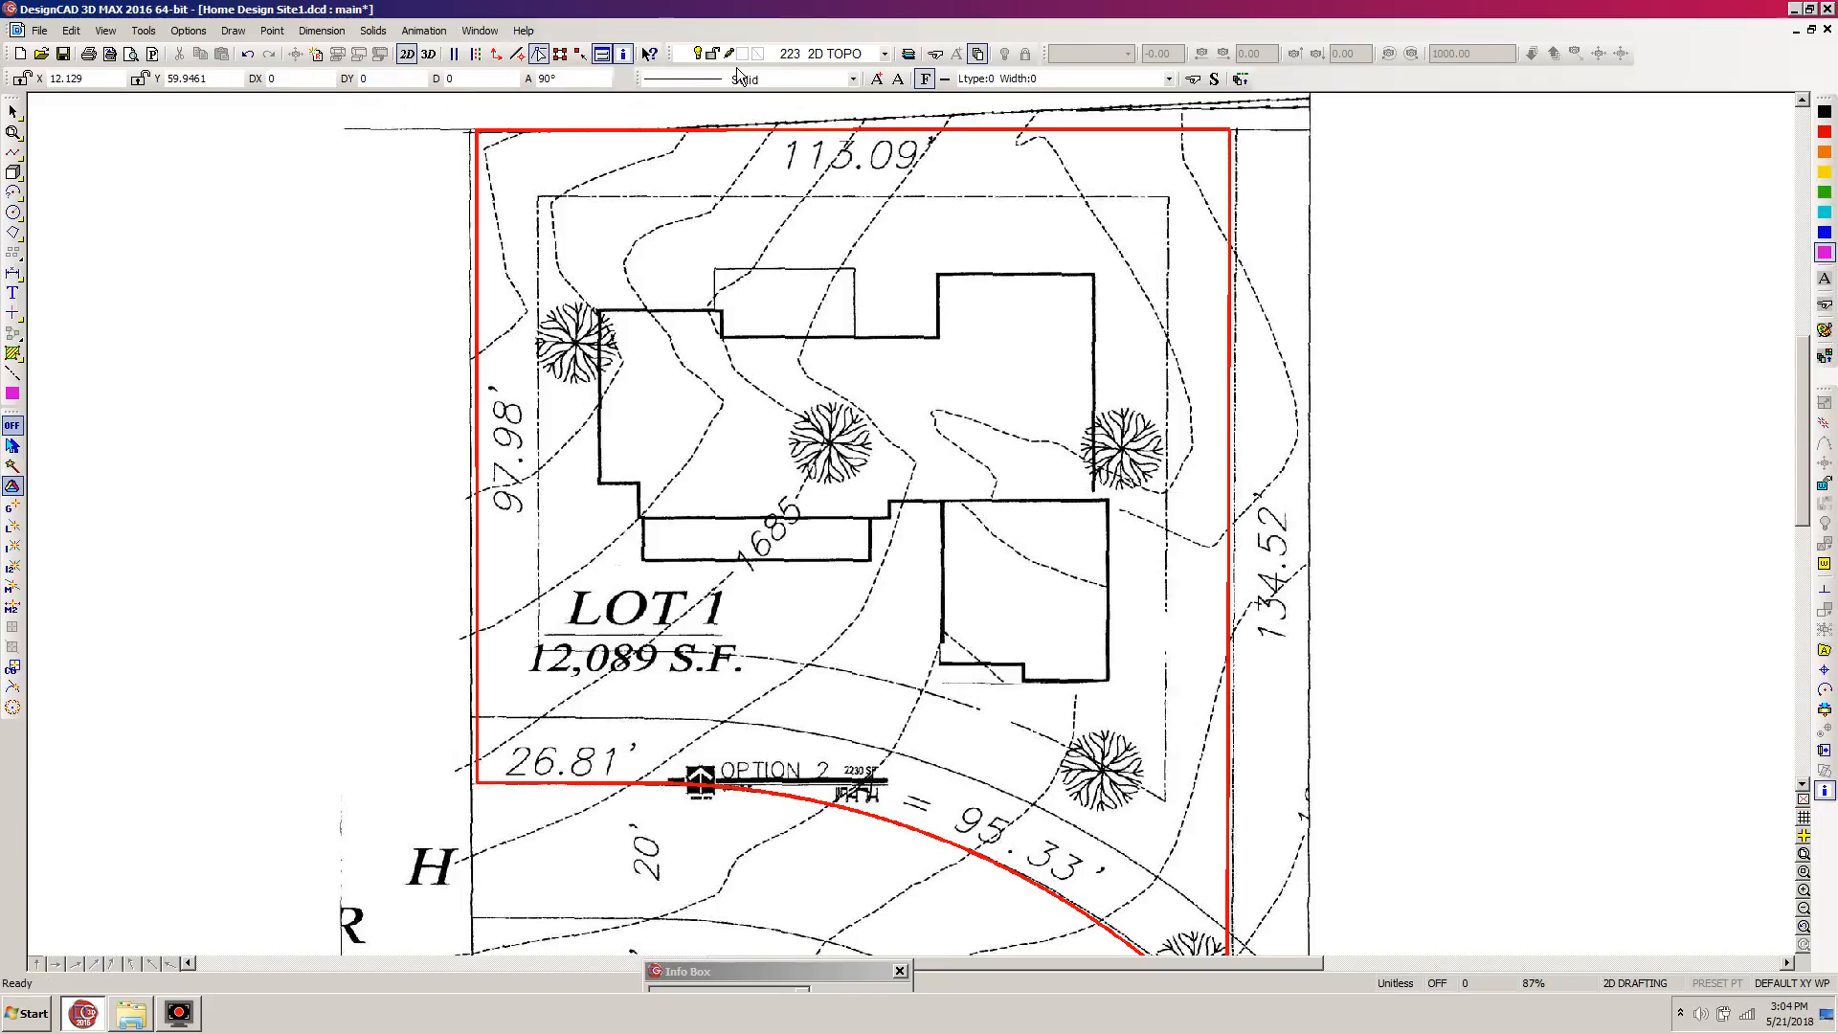
pyautogui.press('l')
pyautogui.click(565, 125)
pyautogui.click(508, 135)
pyautogui.click(491, 144)
pyautogui.click(485, 149)
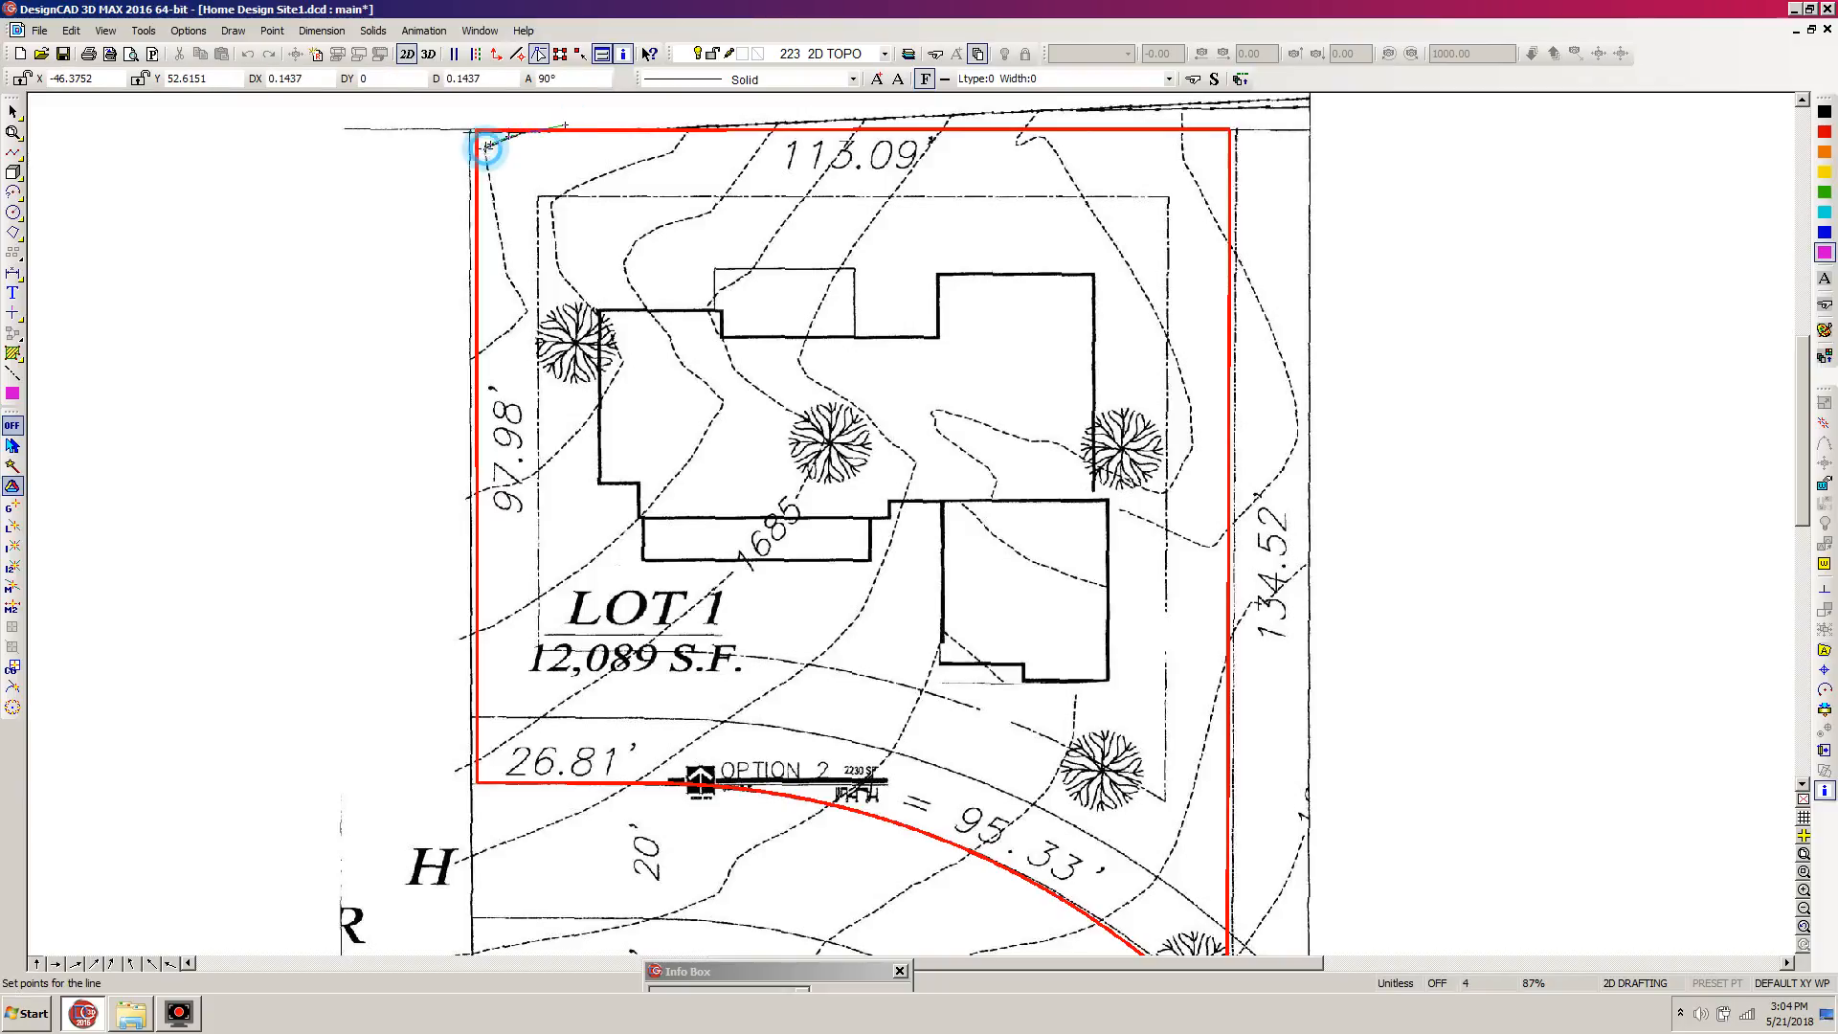
pyautogui.click(493, 209)
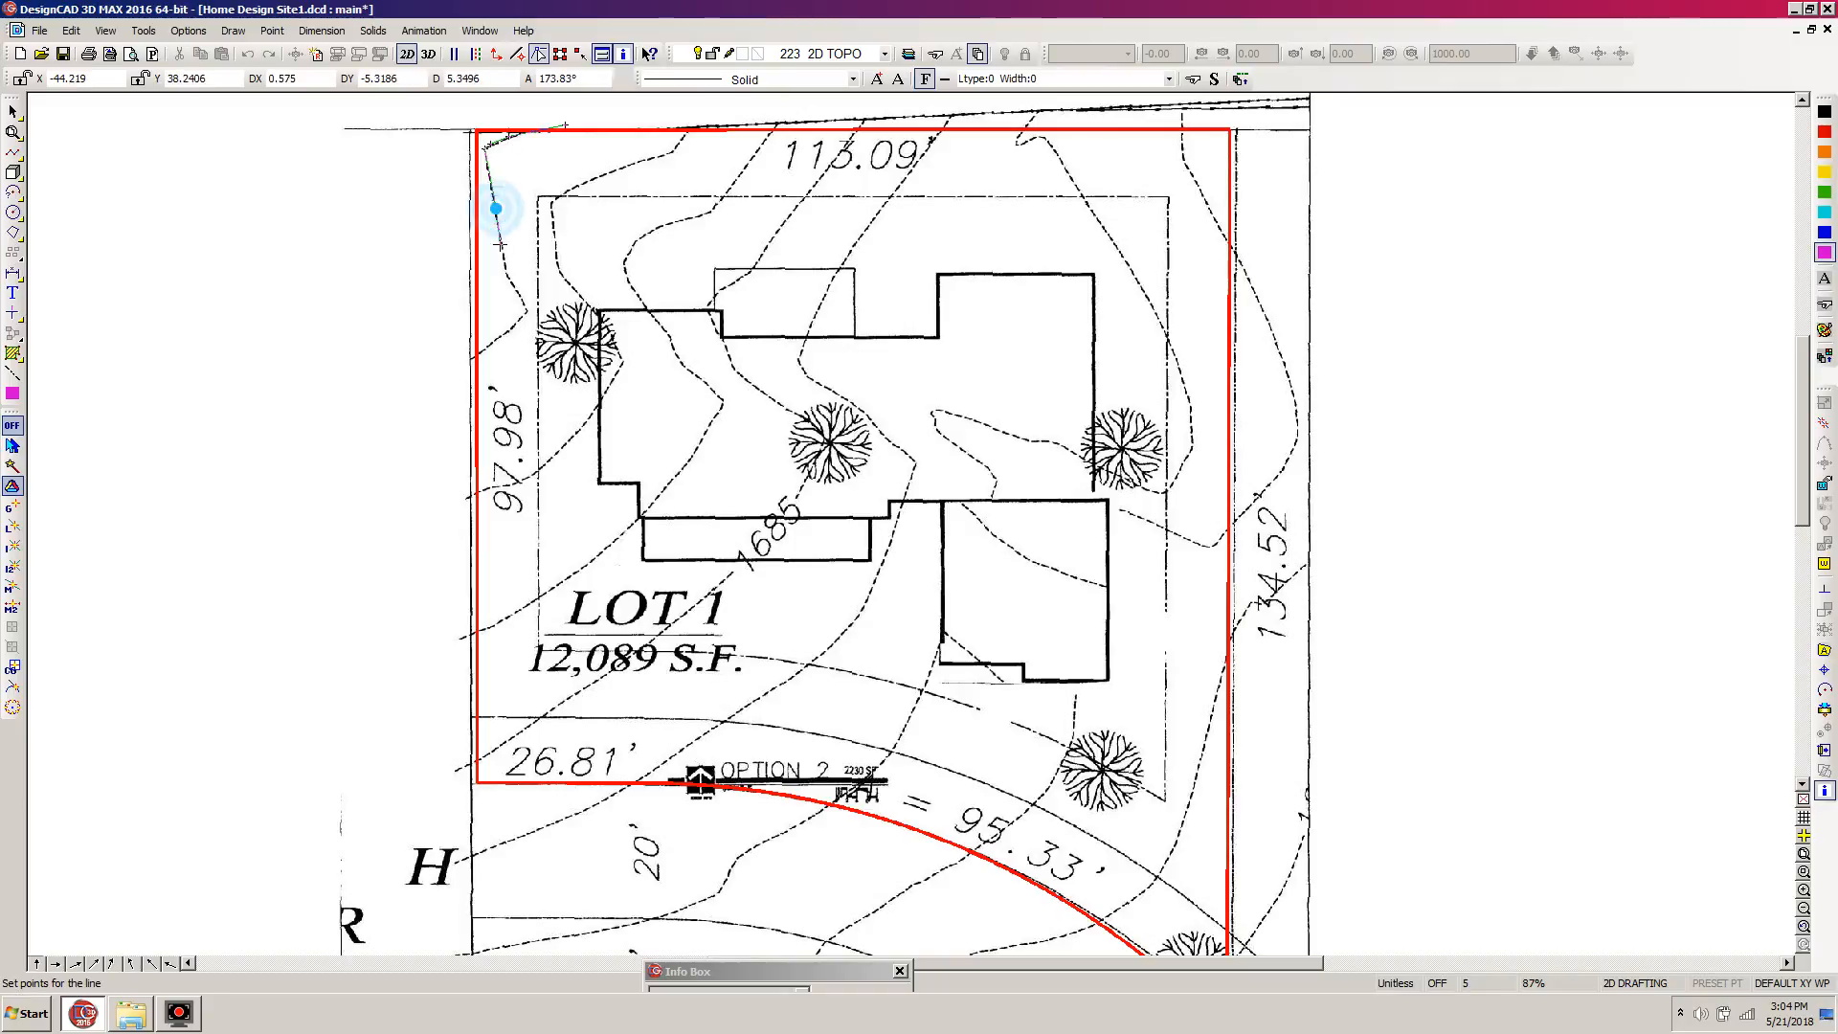
pyautogui.click(503, 246)
pyautogui.click(512, 272)
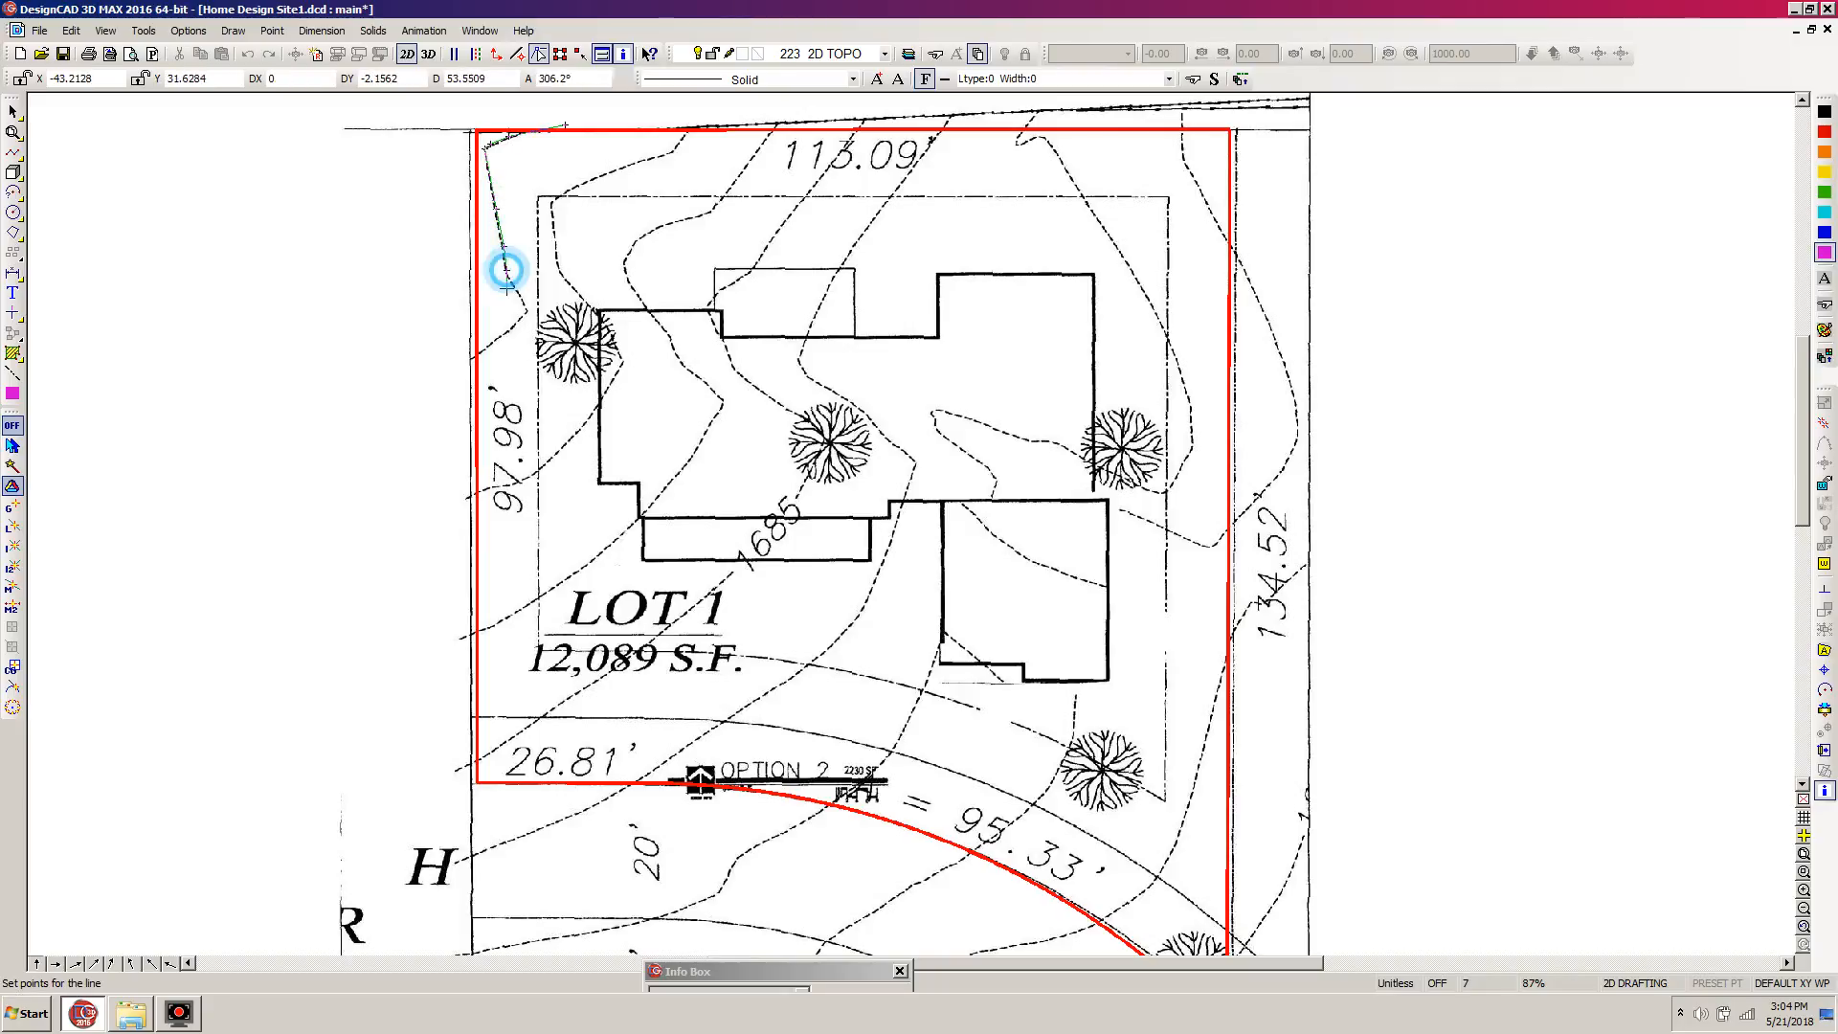
pyautogui.click(522, 301)
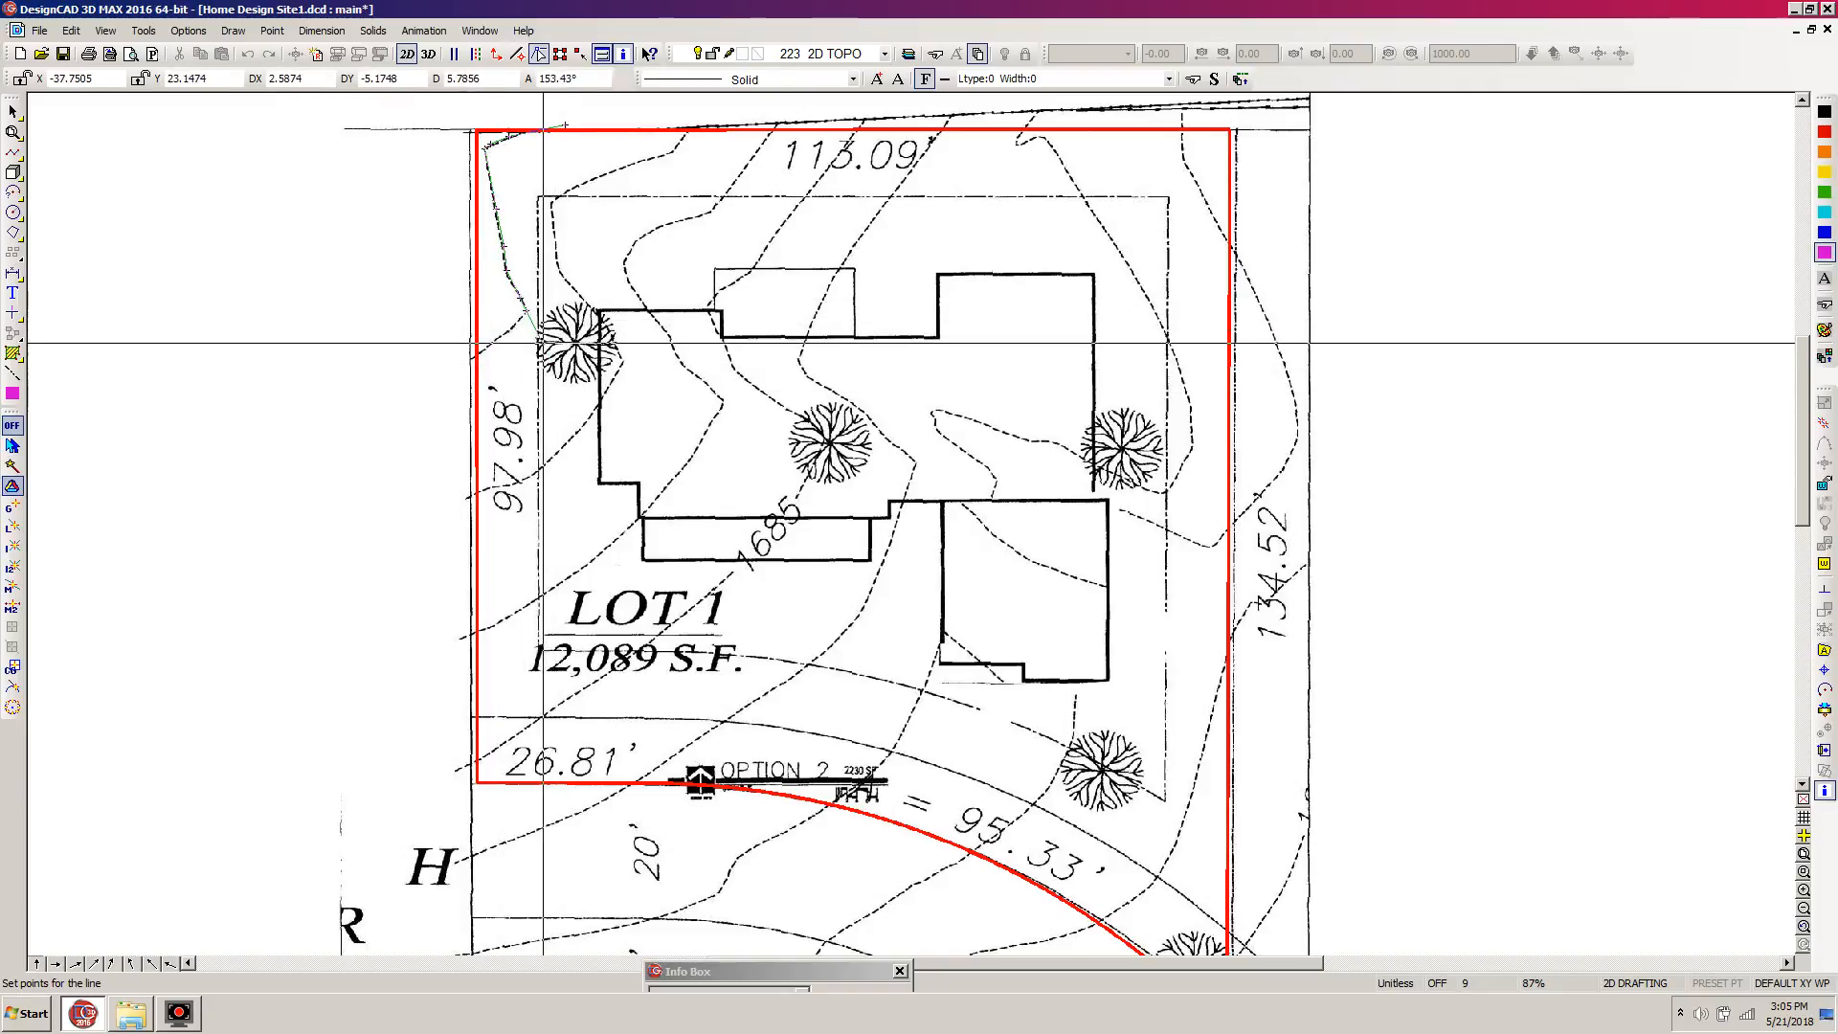
pyautogui.click(515, 316)
pyautogui.click(504, 325)
pyautogui.click(493, 339)
pyautogui.click(485, 352)
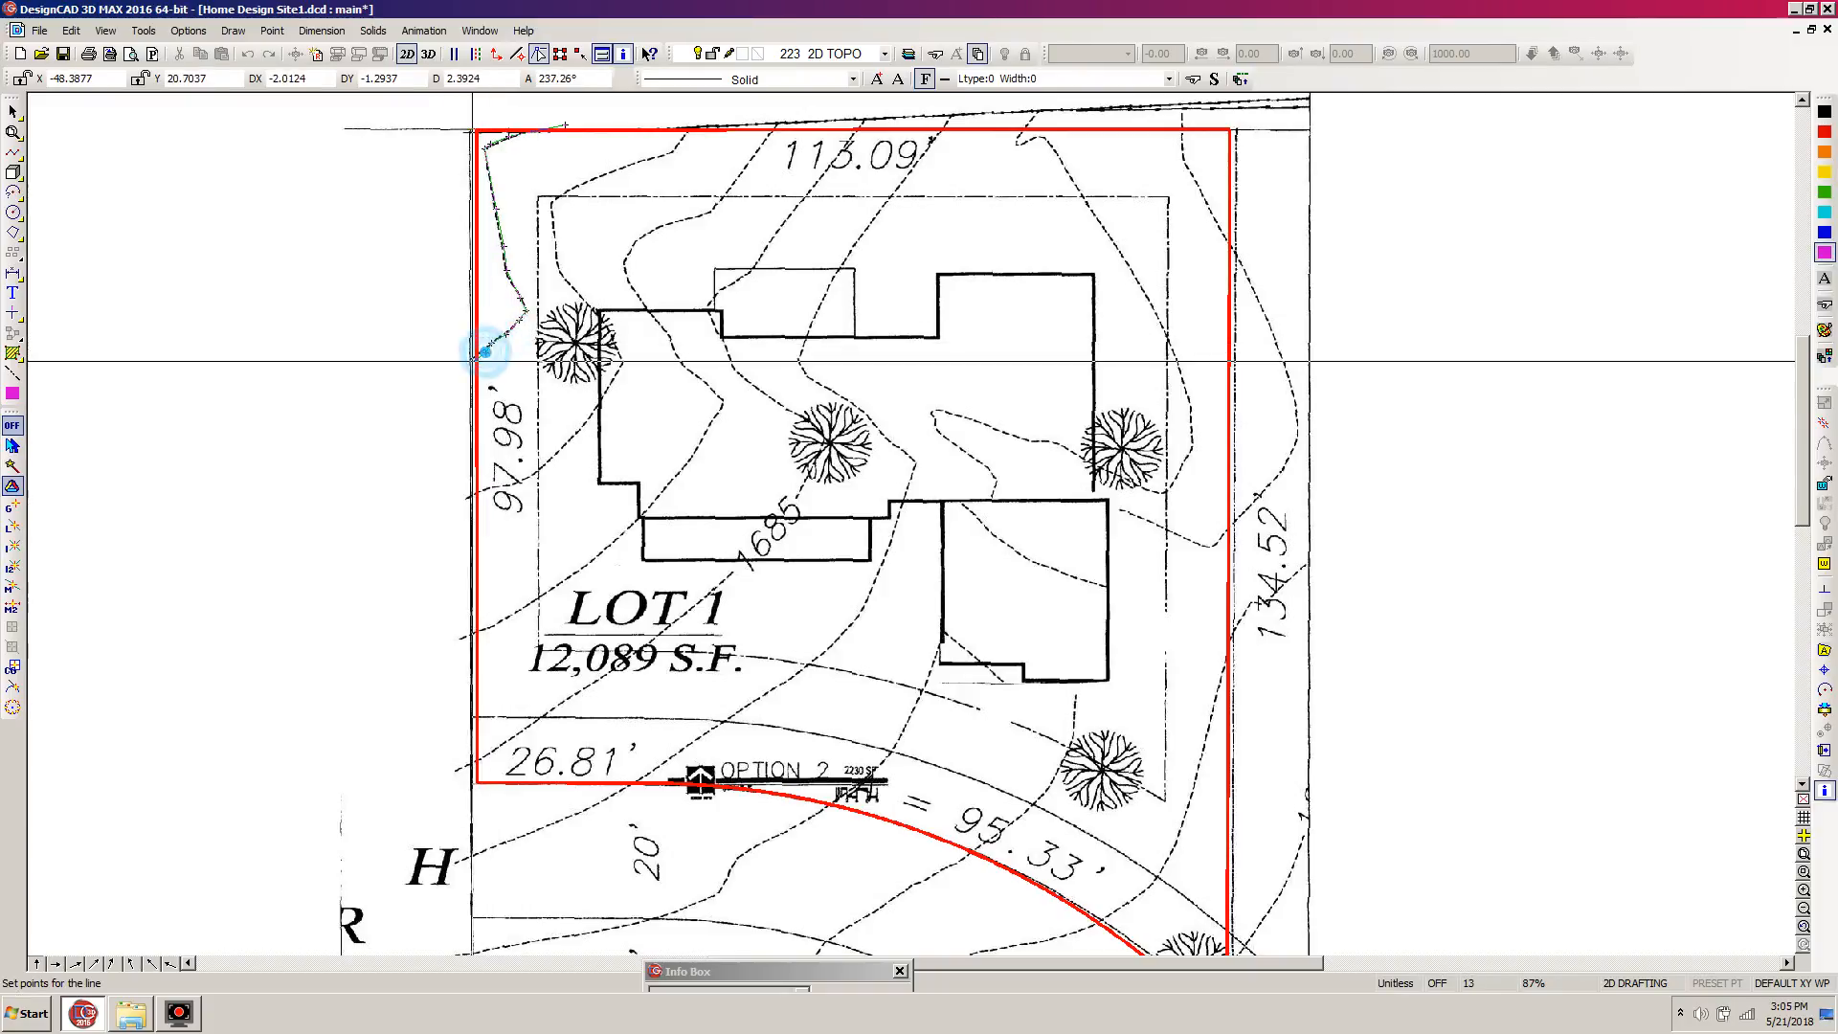
pyautogui.click(468, 357)
pyautogui.click(454, 365)
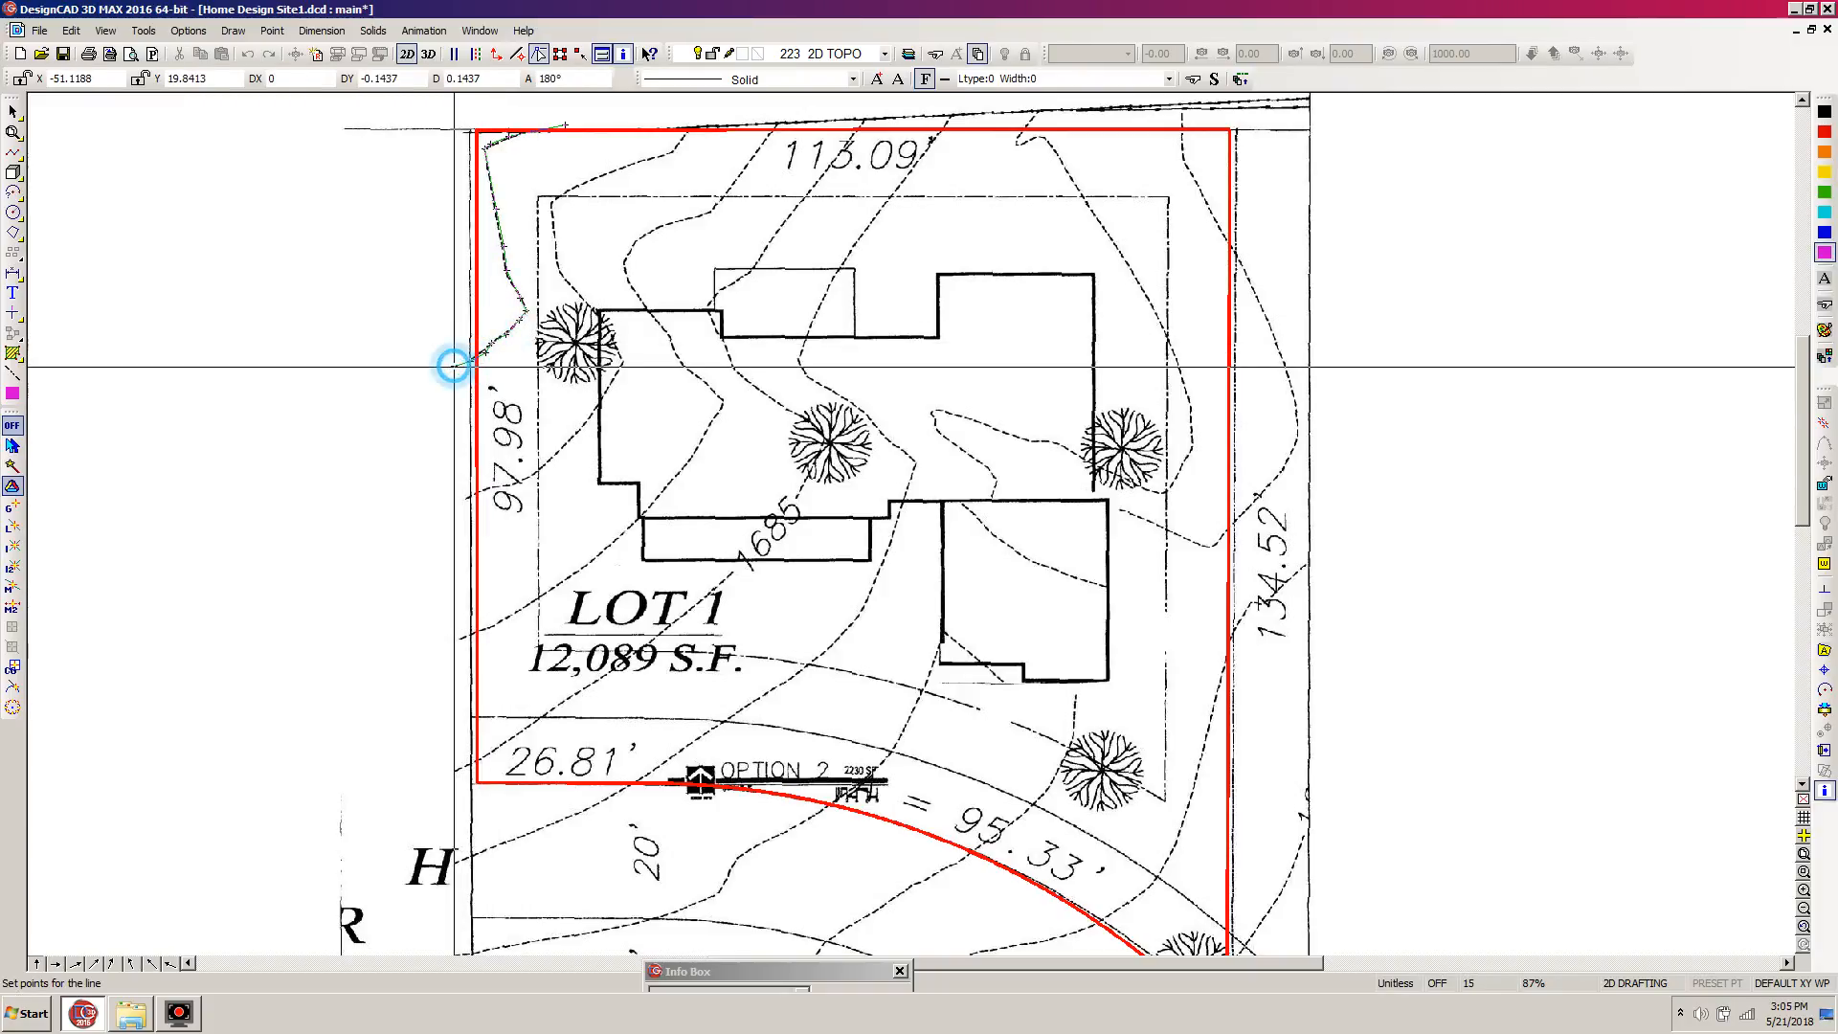
pyautogui.press('space')
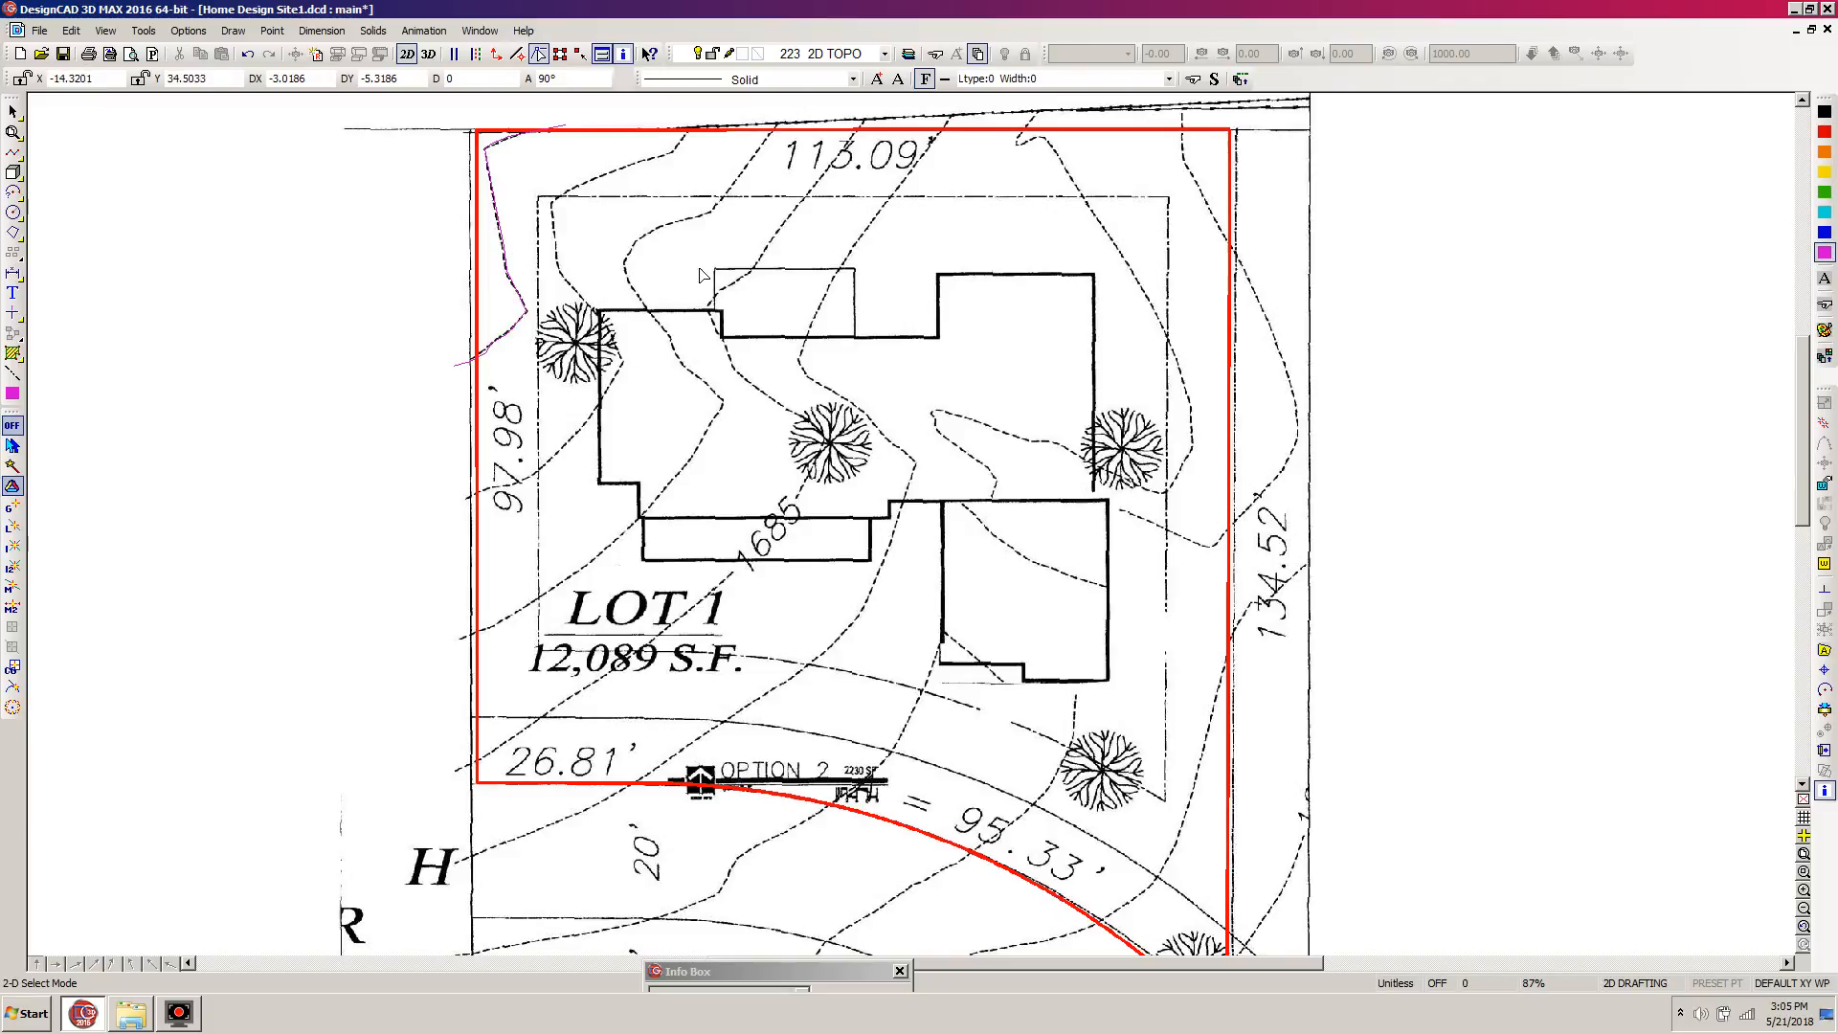
# Trace the second contour from above the north property line, past the upper-left tree, to beyond the west property line with a multi-point line.
pyautogui.press('v')
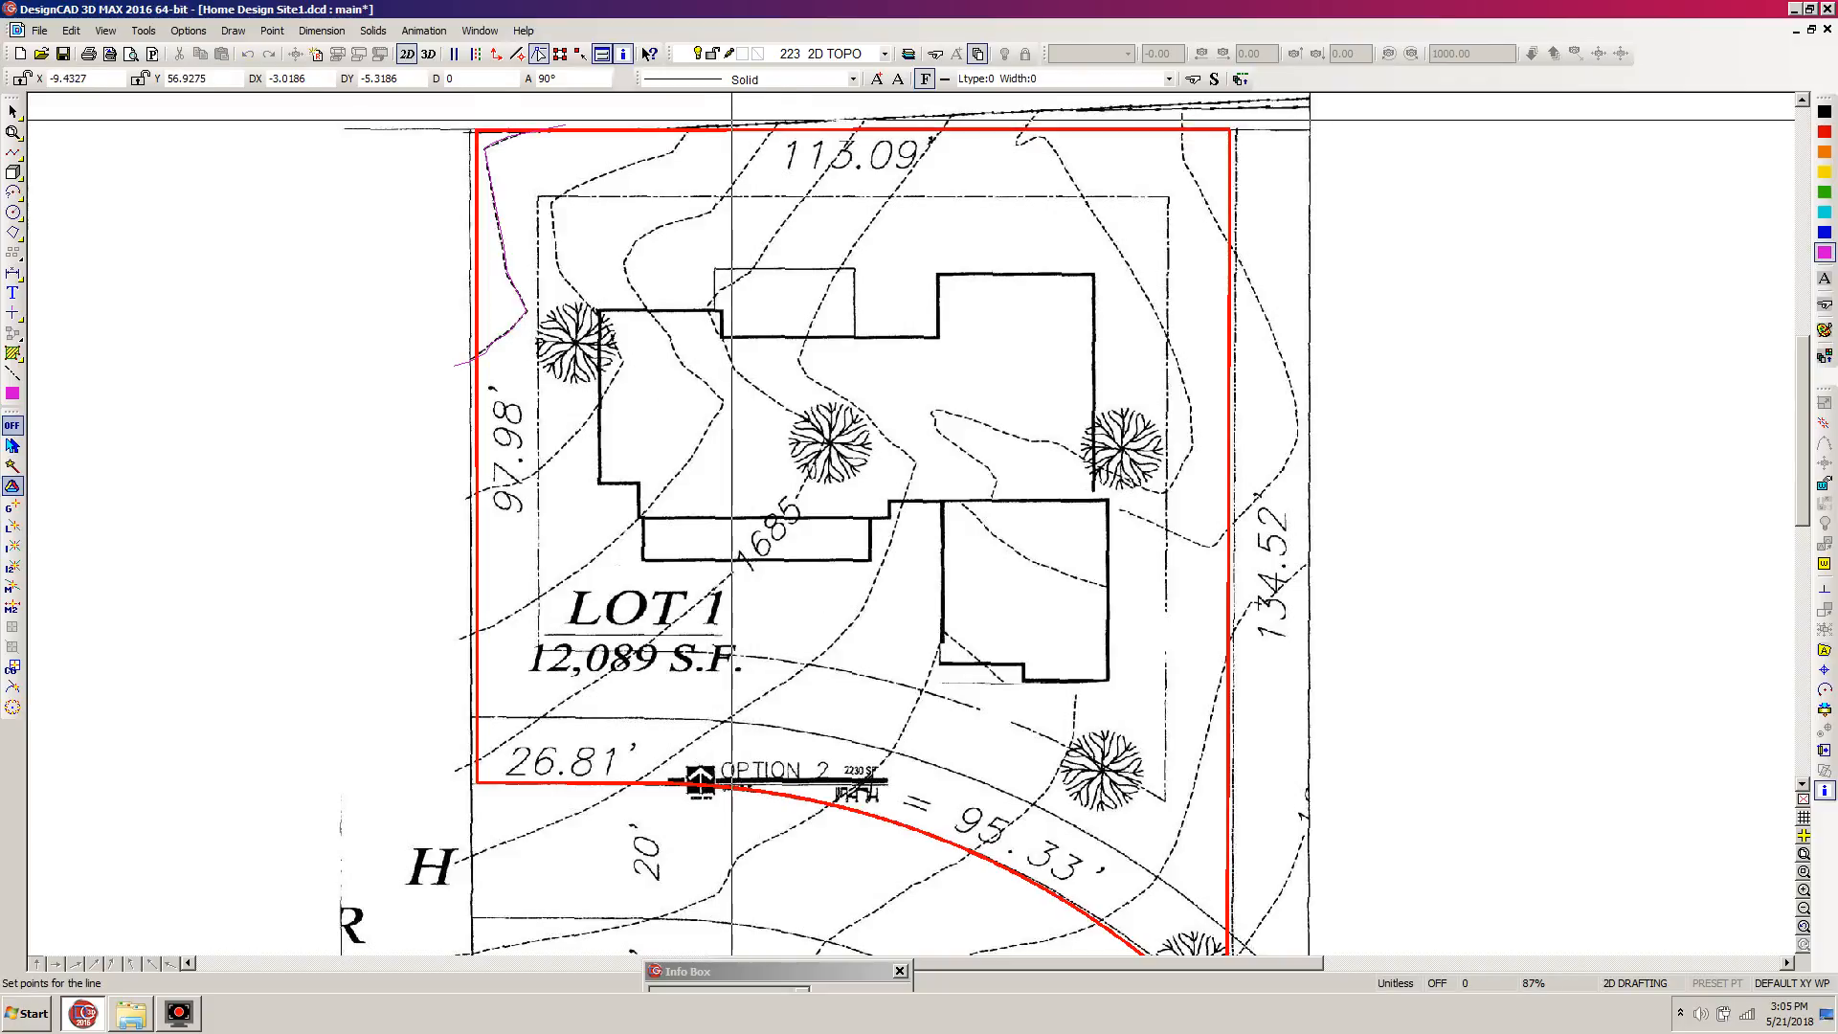
pyautogui.click(713, 121)
pyautogui.click(688, 129)
pyautogui.click(679, 144)
pyautogui.click(674, 152)
pyautogui.click(618, 168)
pyautogui.click(585, 179)
pyautogui.click(567, 192)
pyautogui.click(549, 203)
pyautogui.click(553, 220)
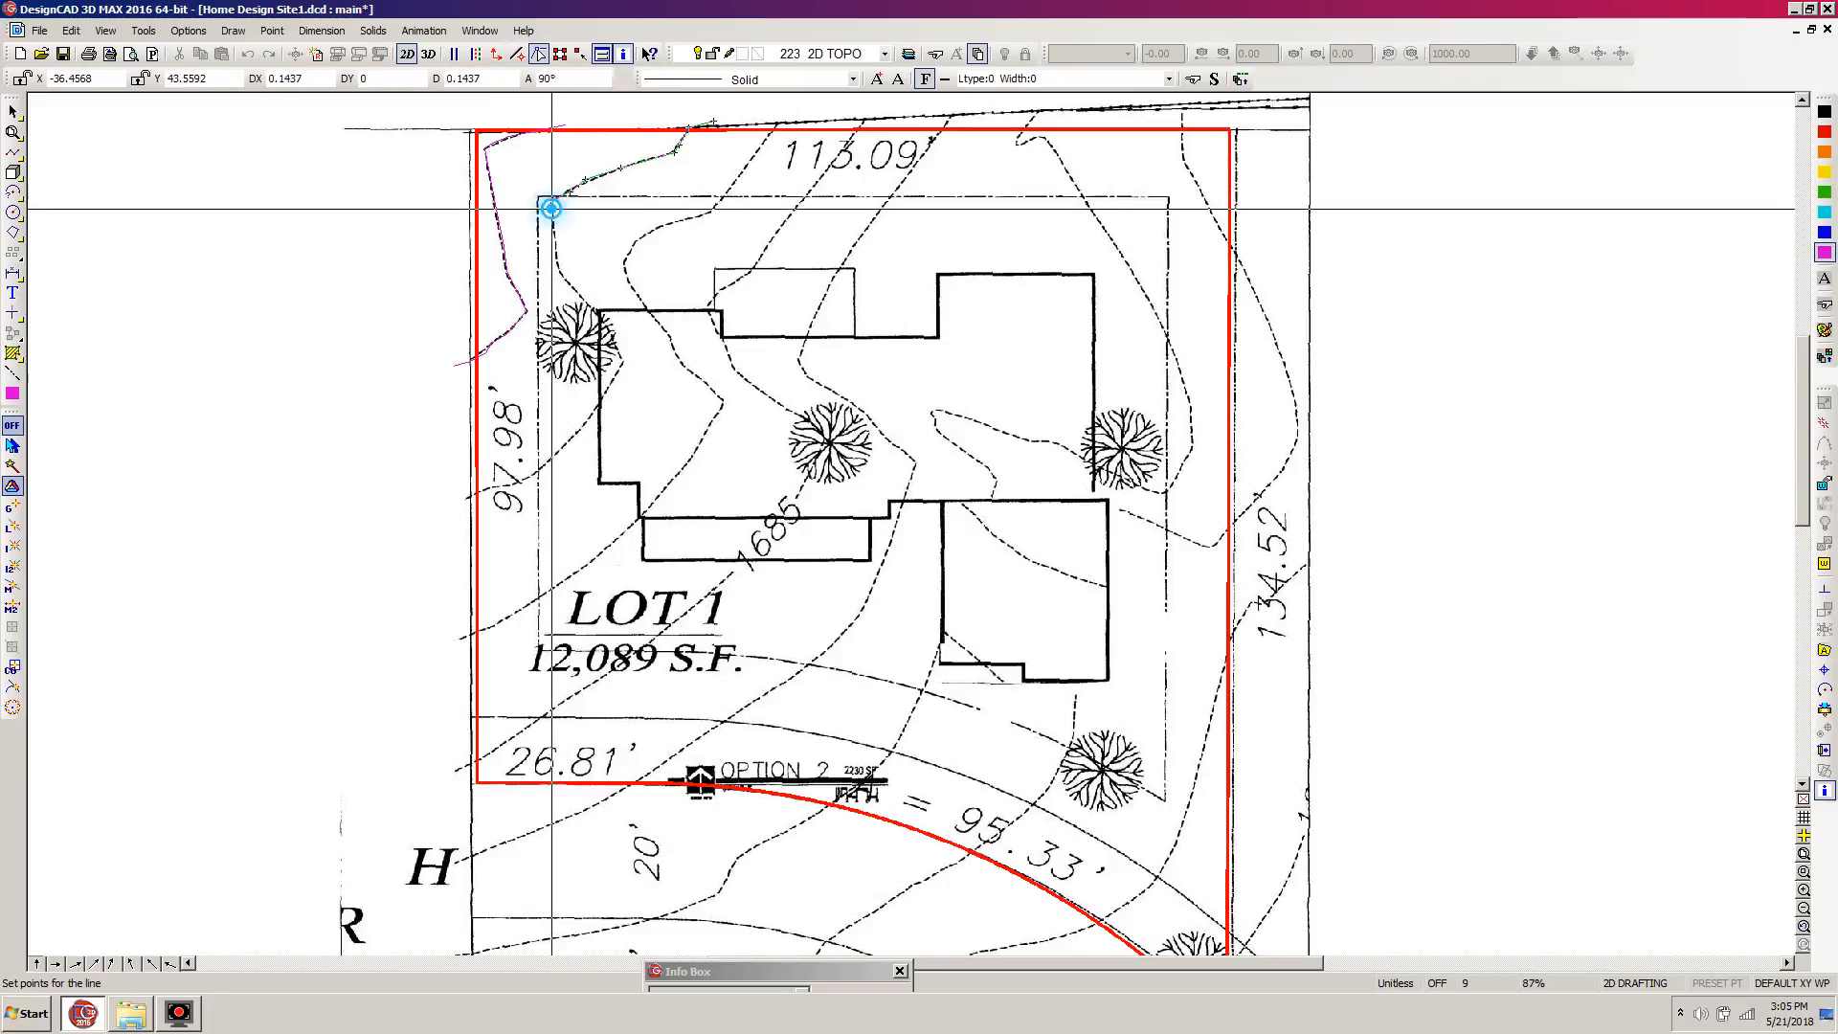
pyautogui.click(555, 237)
pyautogui.click(556, 258)
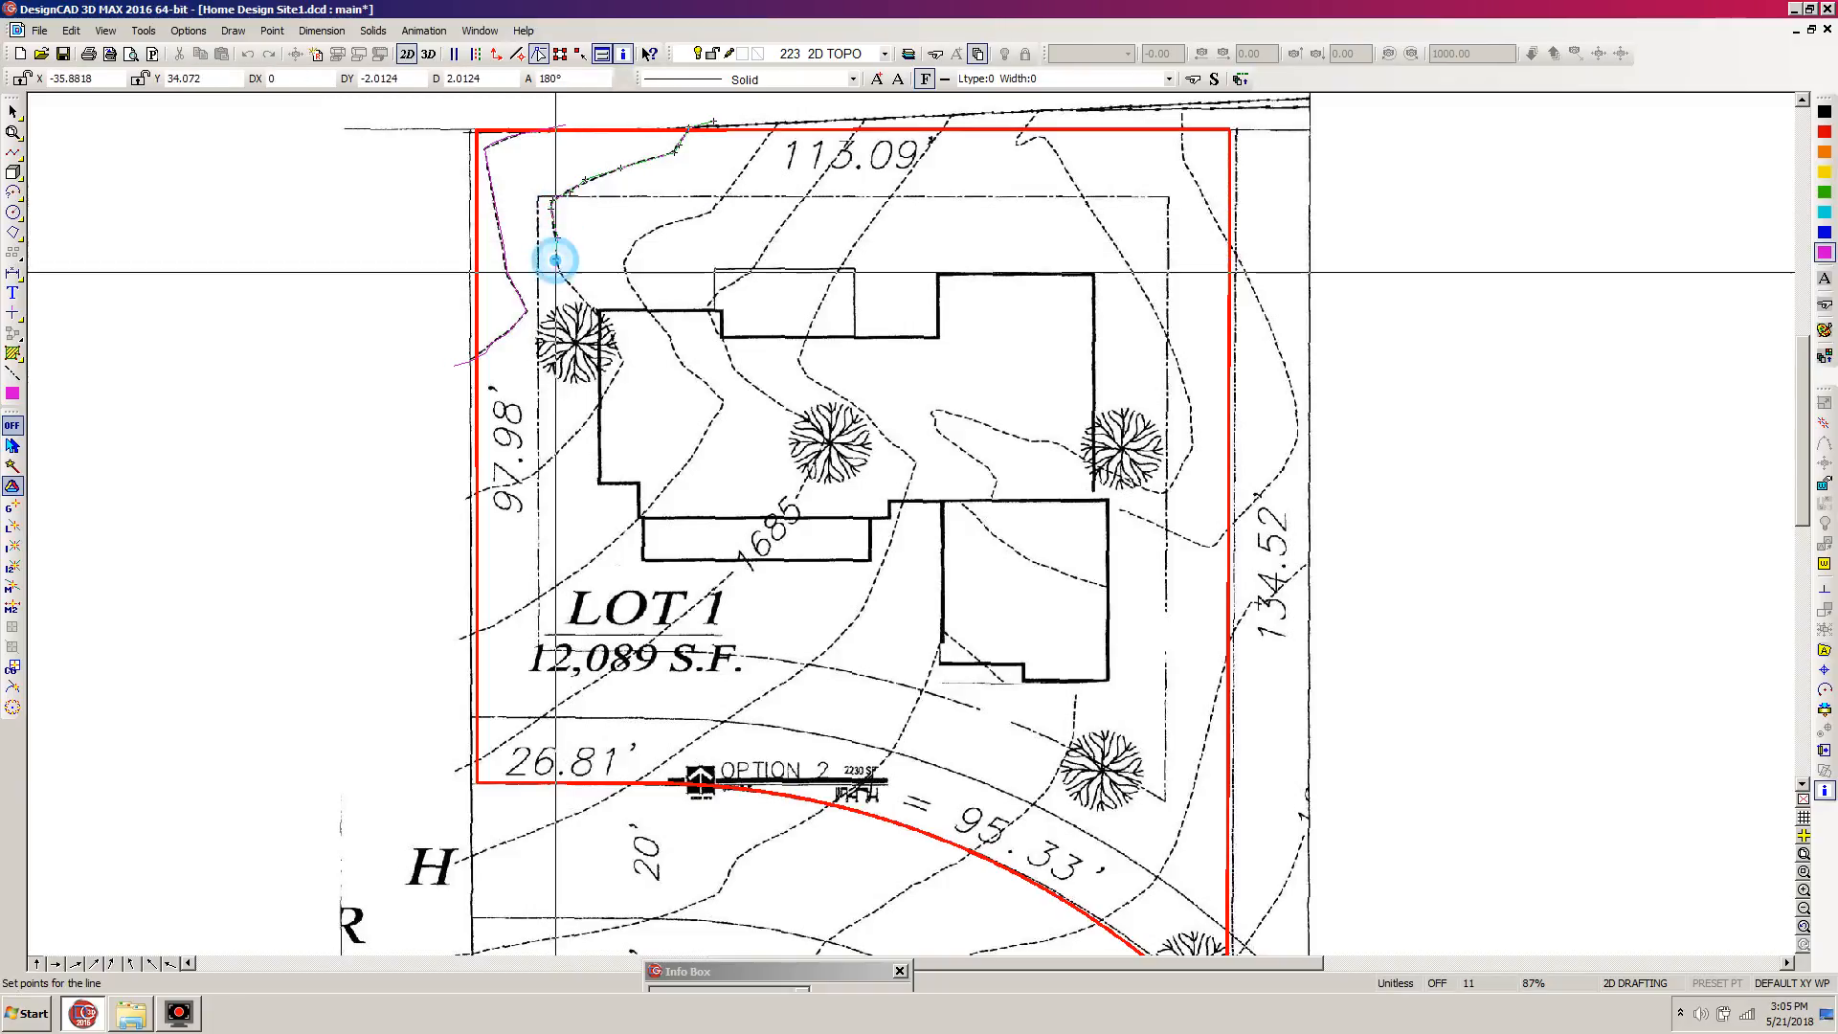
pyautogui.click(565, 280)
pyautogui.click(582, 312)
pyautogui.click(609, 339)
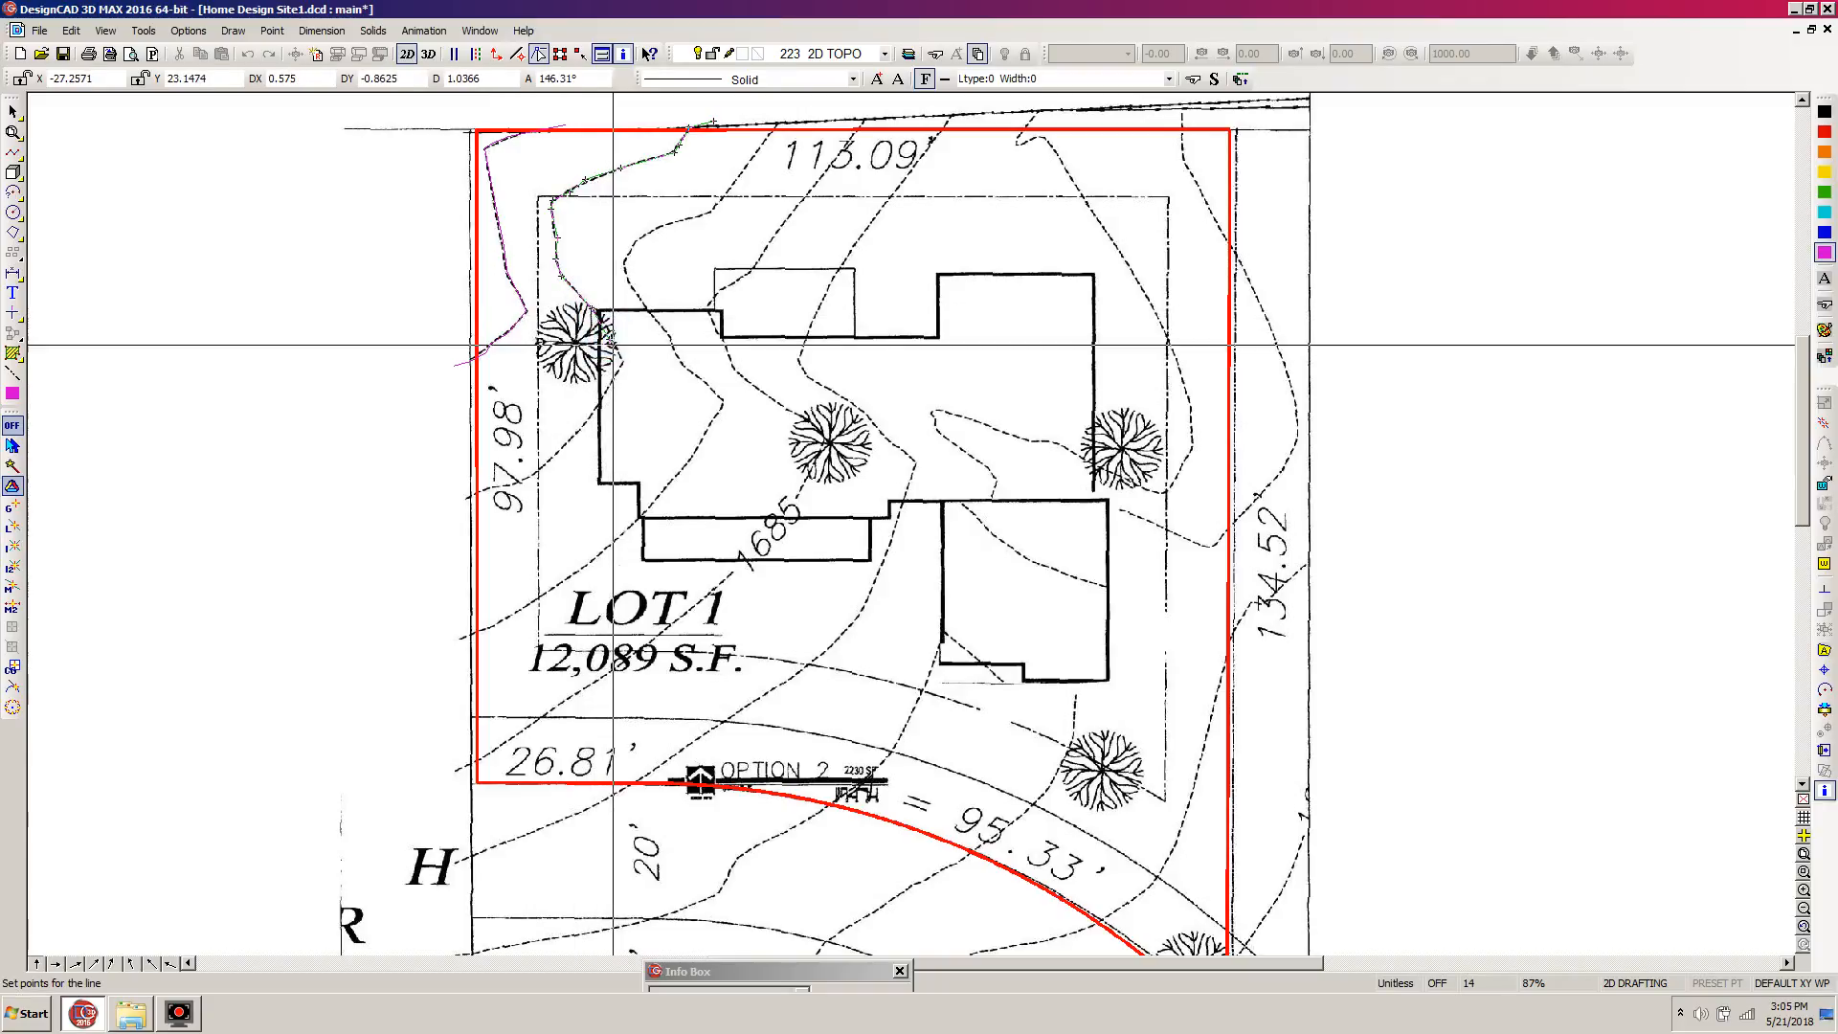
pyautogui.click(617, 351)
pyautogui.click(623, 361)
pyautogui.click(613, 381)
pyautogui.click(597, 404)
pyautogui.click(575, 433)
pyautogui.click(554, 457)
pyautogui.click(537, 468)
pyautogui.click(520, 478)
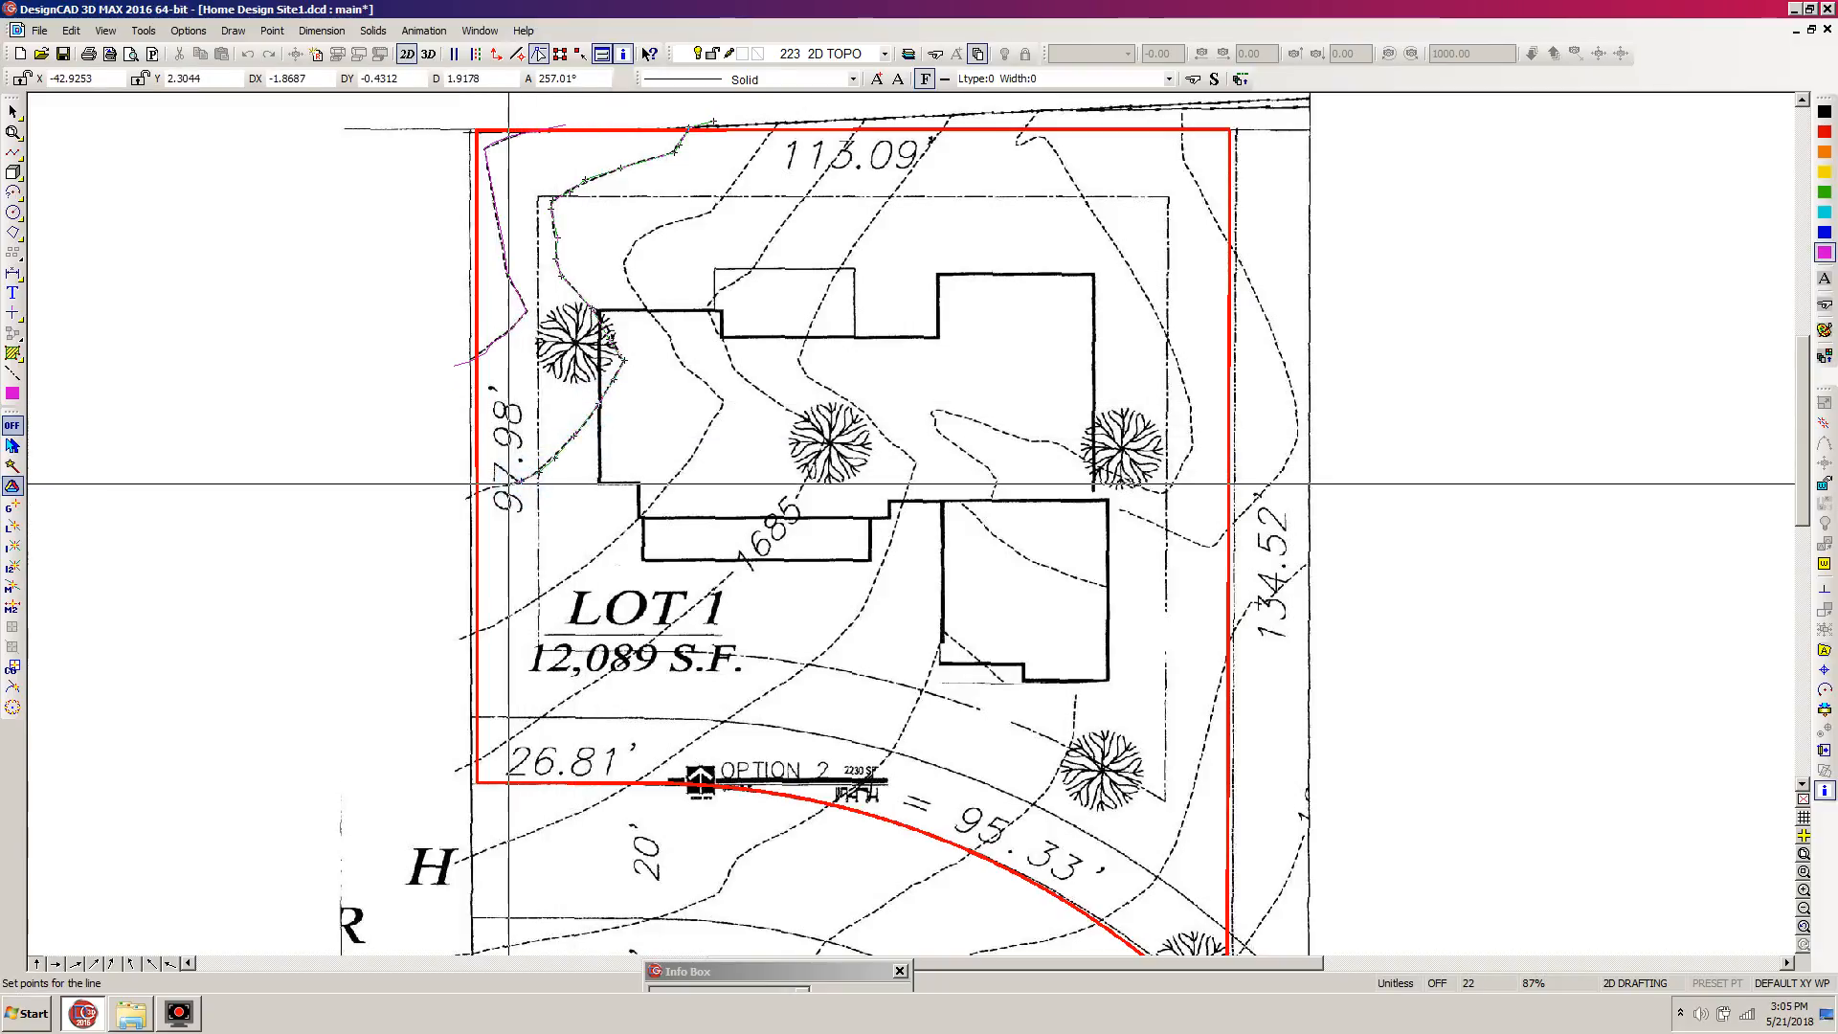
pyautogui.click(498, 487)
pyautogui.click(479, 495)
pyautogui.click(465, 497)
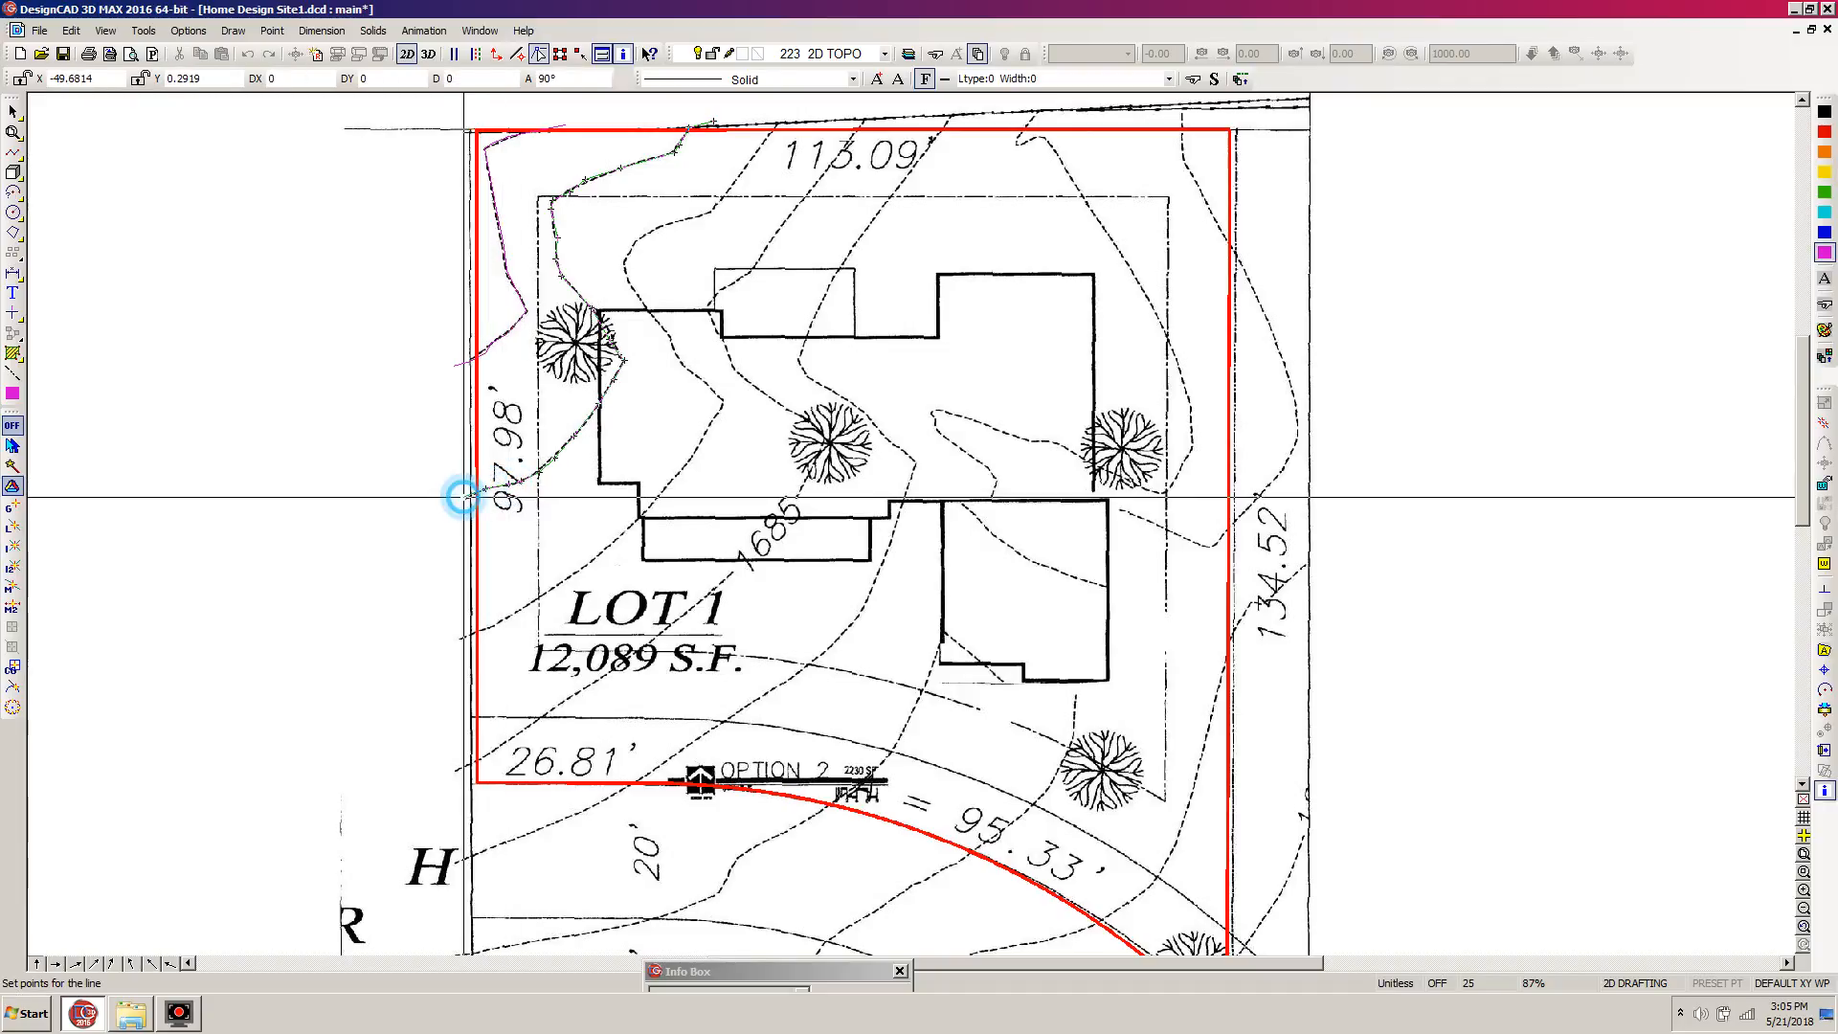
pyautogui.click(450, 507)
pyautogui.press('Return')
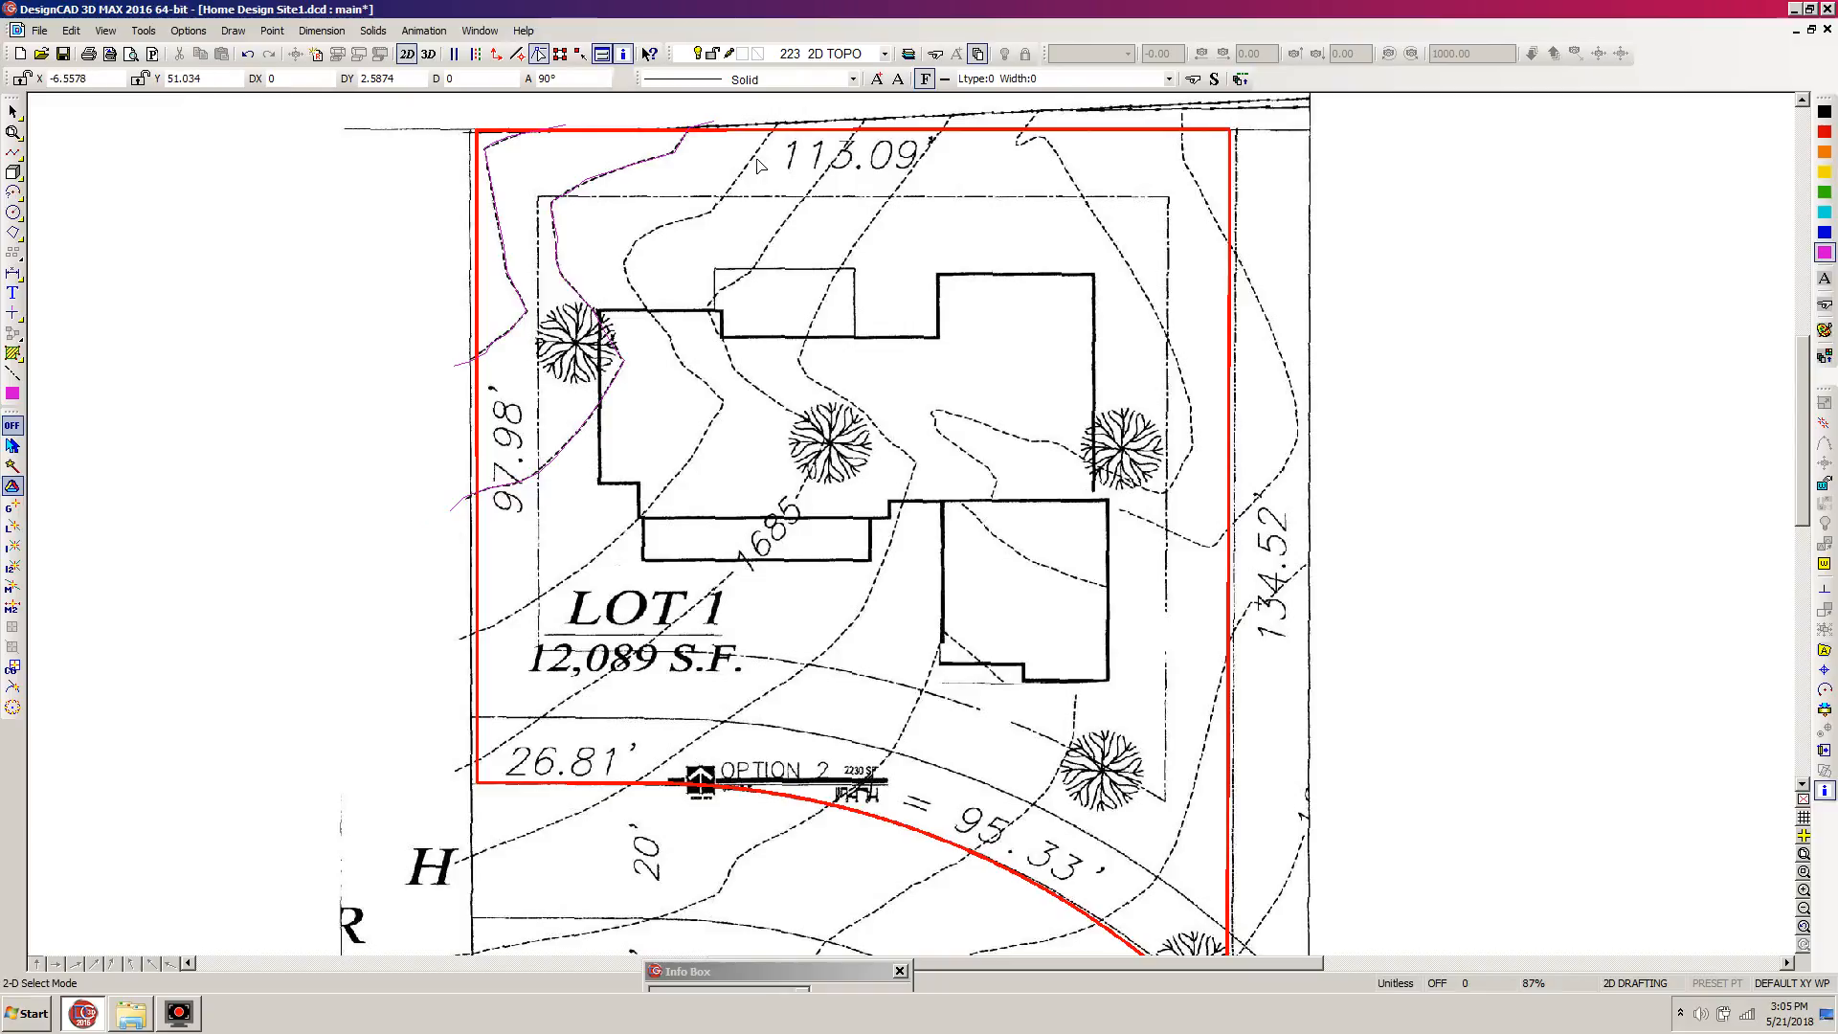
# Trace the third contour from above the north property line, through the left part of the house, to beyond the west property line.
pyautogui.press('v')
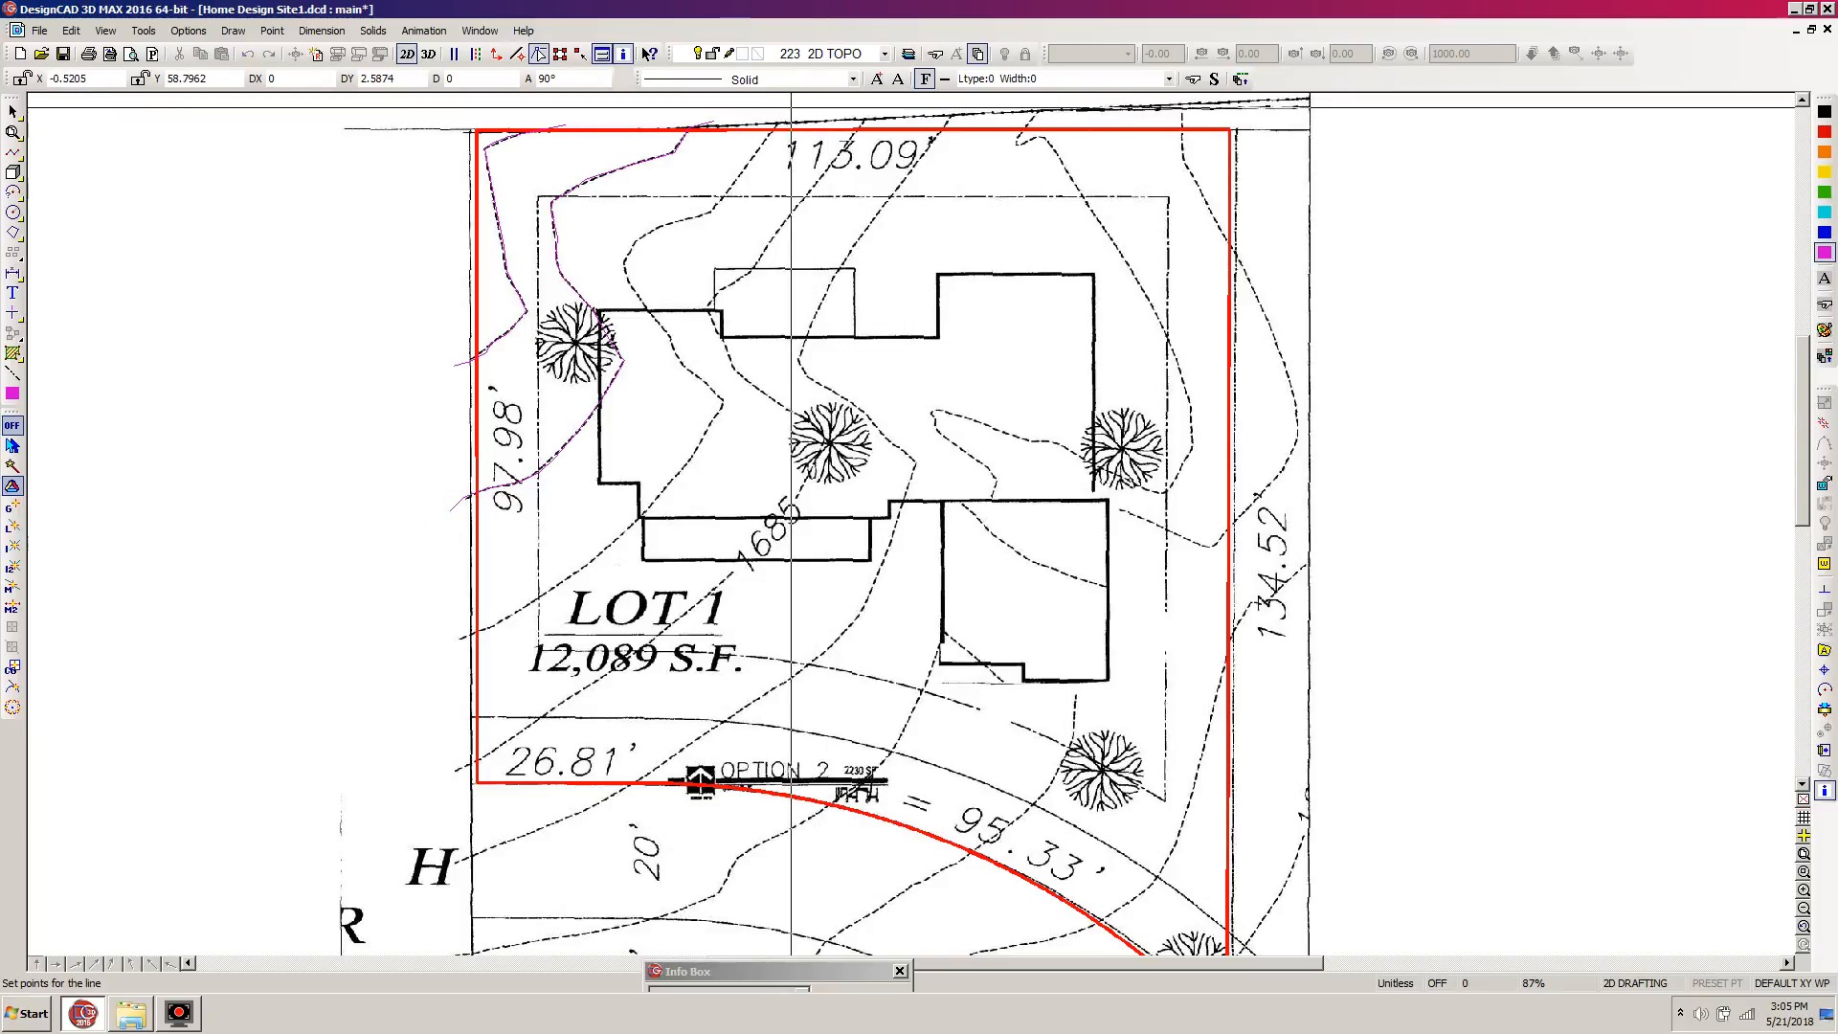
pyautogui.click(783, 117)
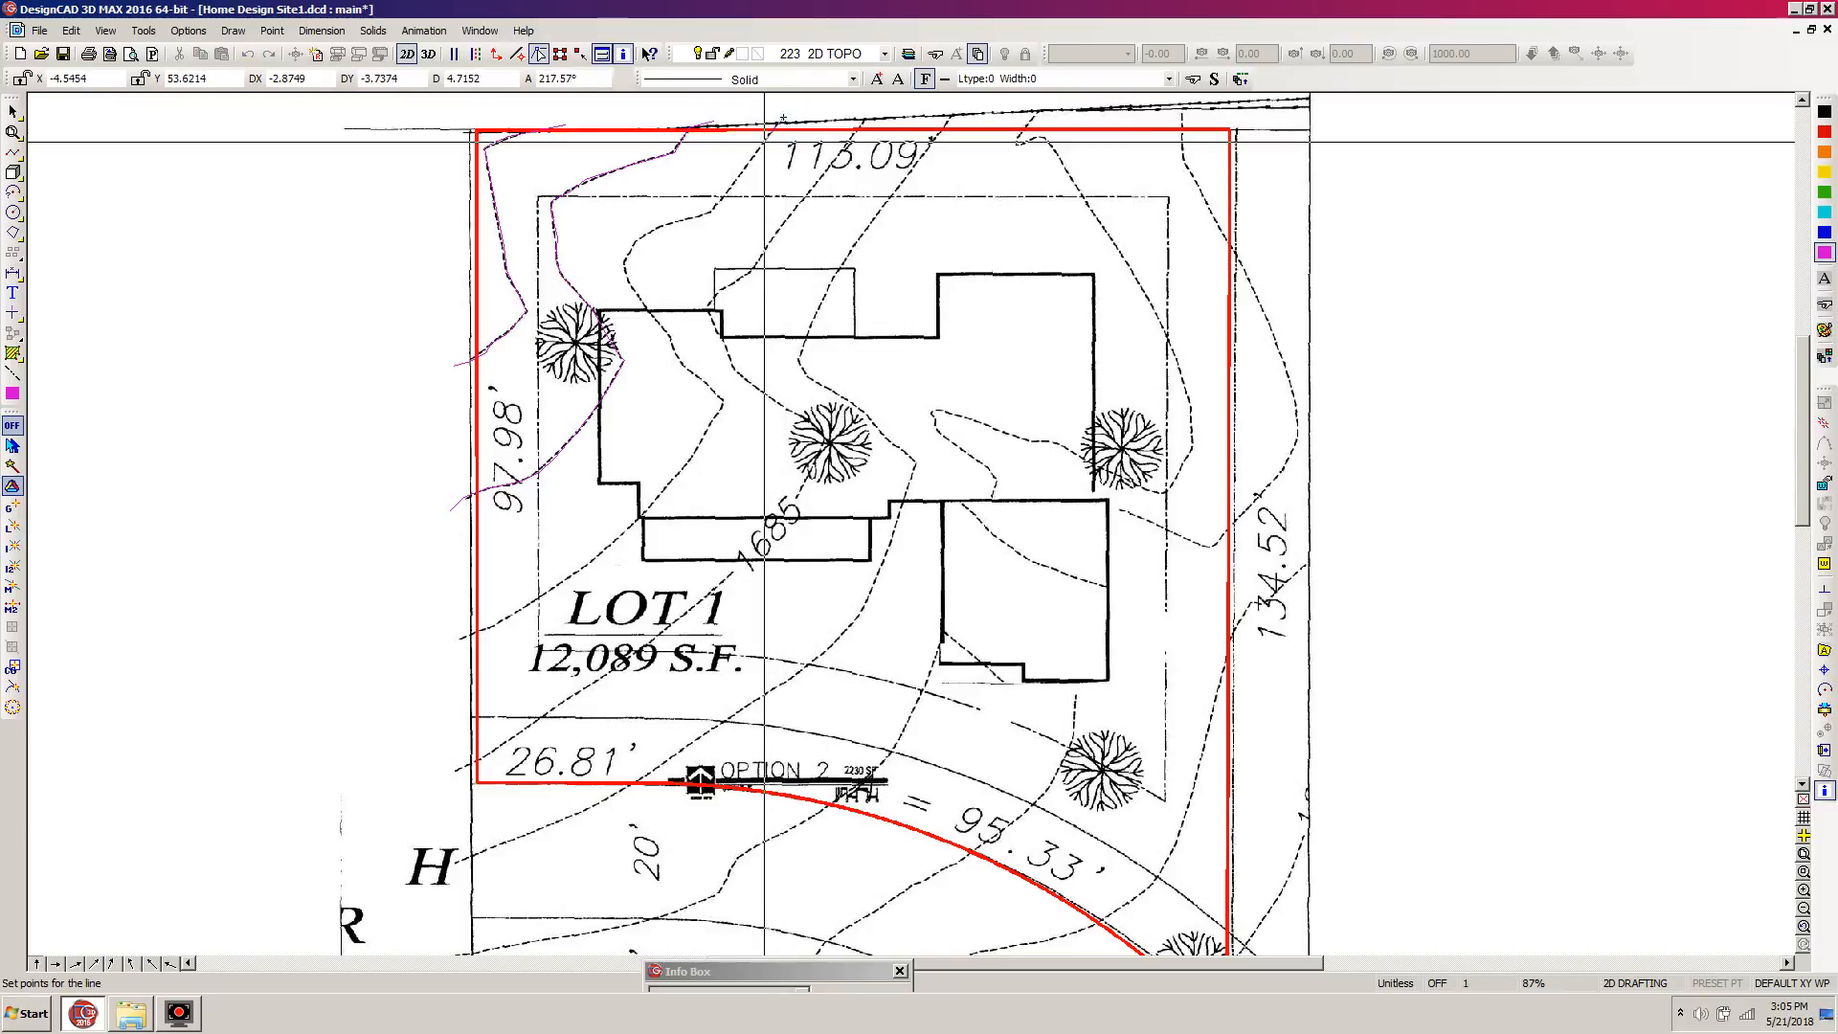
pyautogui.click(749, 165)
pyautogui.click(727, 178)
pyautogui.click(716, 197)
pyautogui.click(706, 211)
pyautogui.click(659, 231)
pyautogui.click(633, 239)
pyautogui.click(627, 256)
pyautogui.click(625, 268)
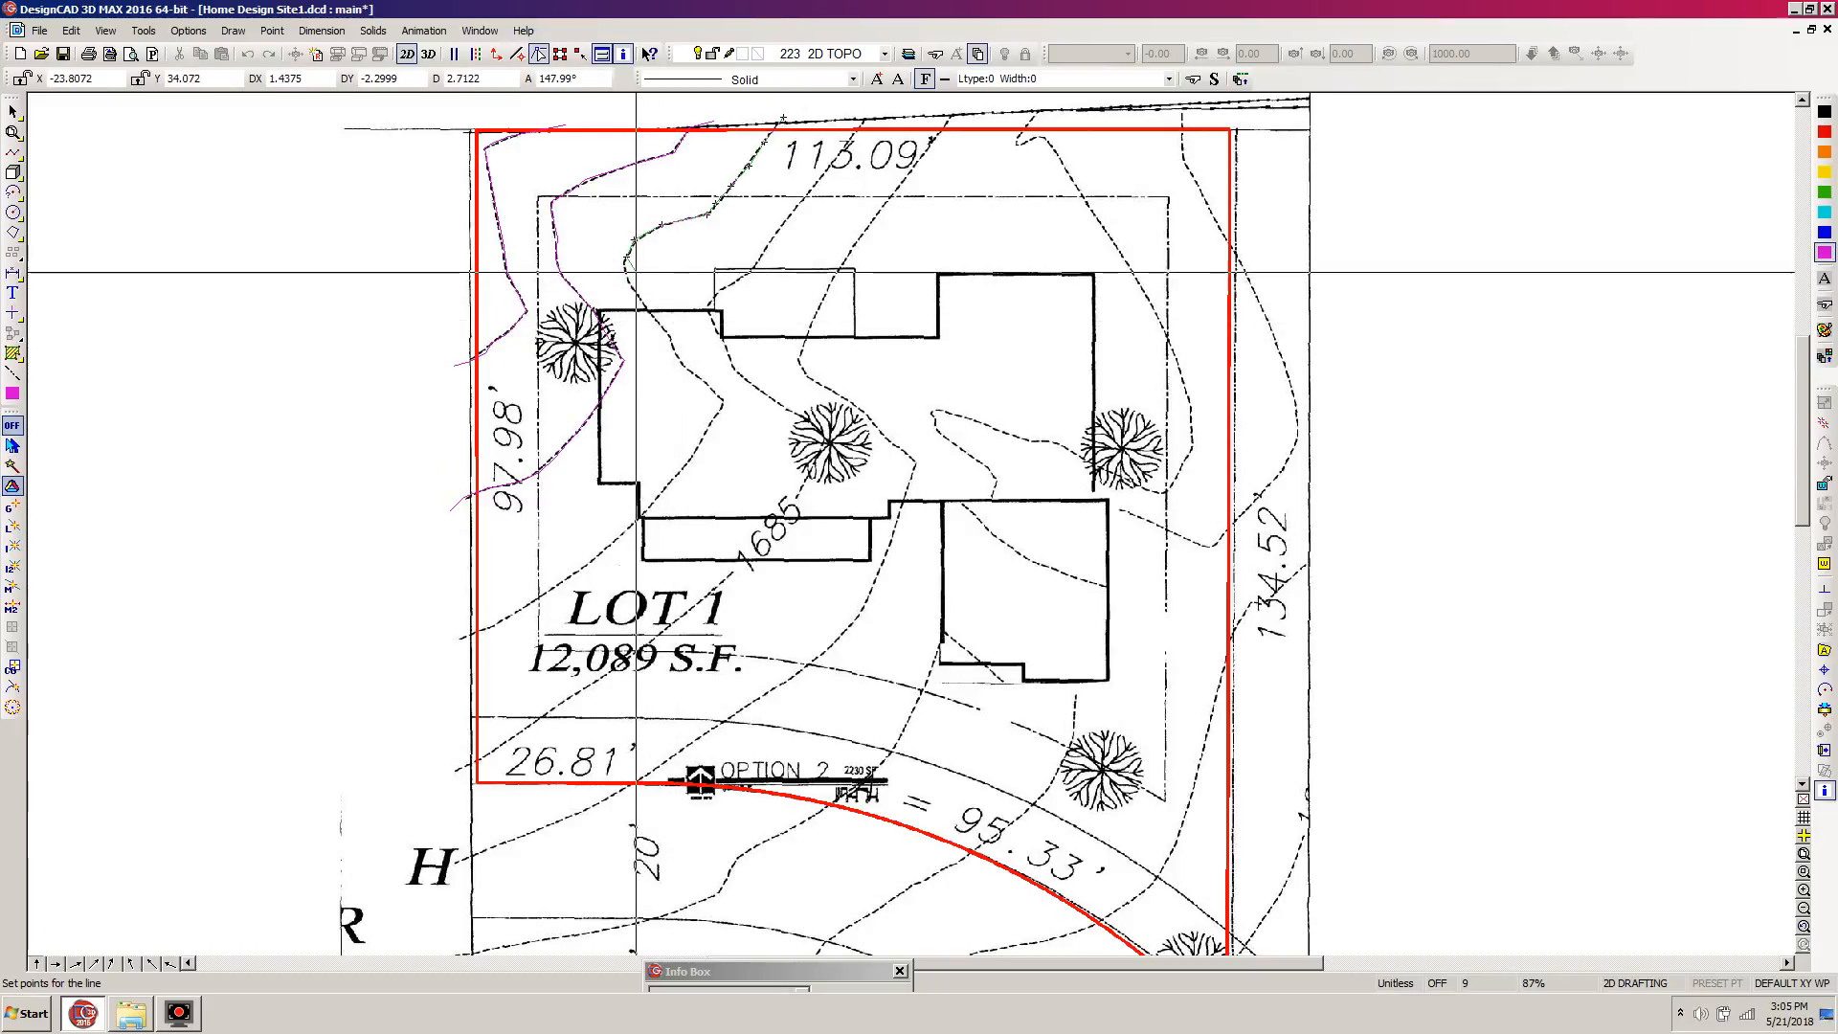
pyautogui.click(625, 267)
pyautogui.click(637, 280)
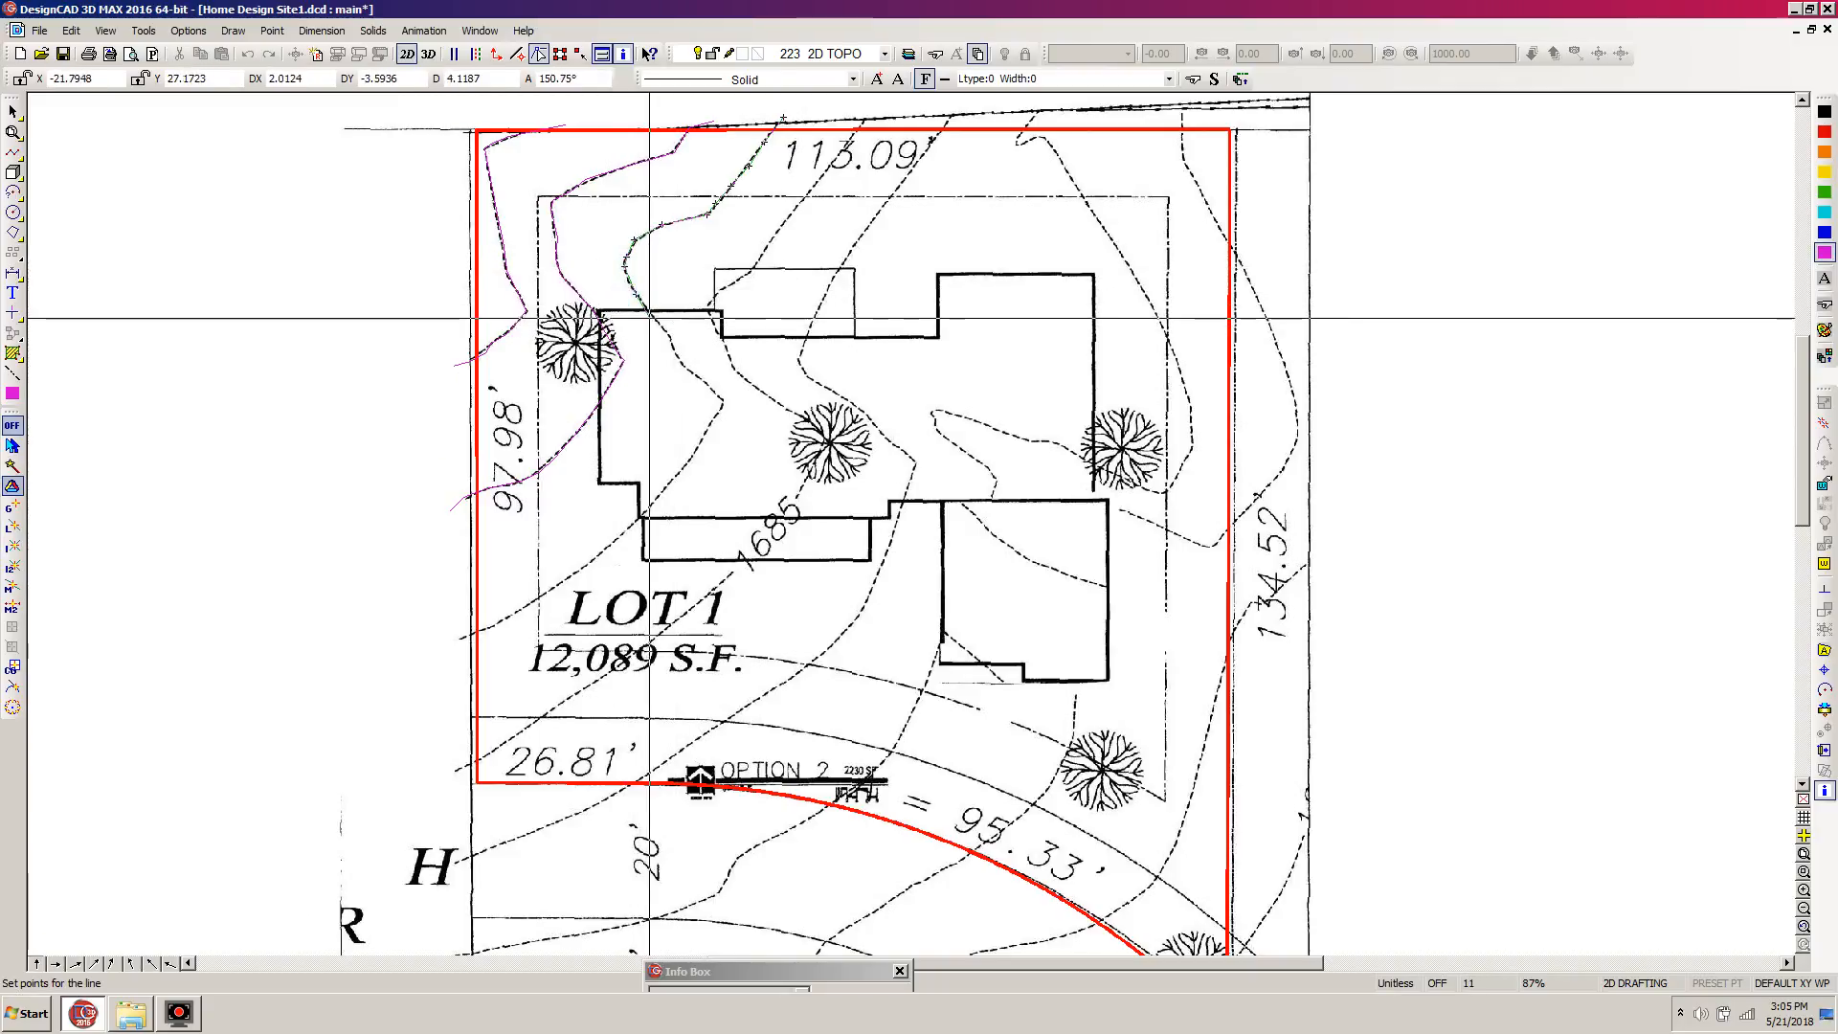
pyautogui.click(660, 324)
pyautogui.click(669, 337)
pyautogui.click(677, 354)
pyautogui.click(691, 373)
pyautogui.click(707, 388)
pyautogui.click(713, 397)
pyautogui.click(718, 406)
pyautogui.click(709, 423)
pyautogui.click(702, 442)
pyautogui.click(680, 470)
pyautogui.click(657, 494)
pyautogui.click(628, 528)
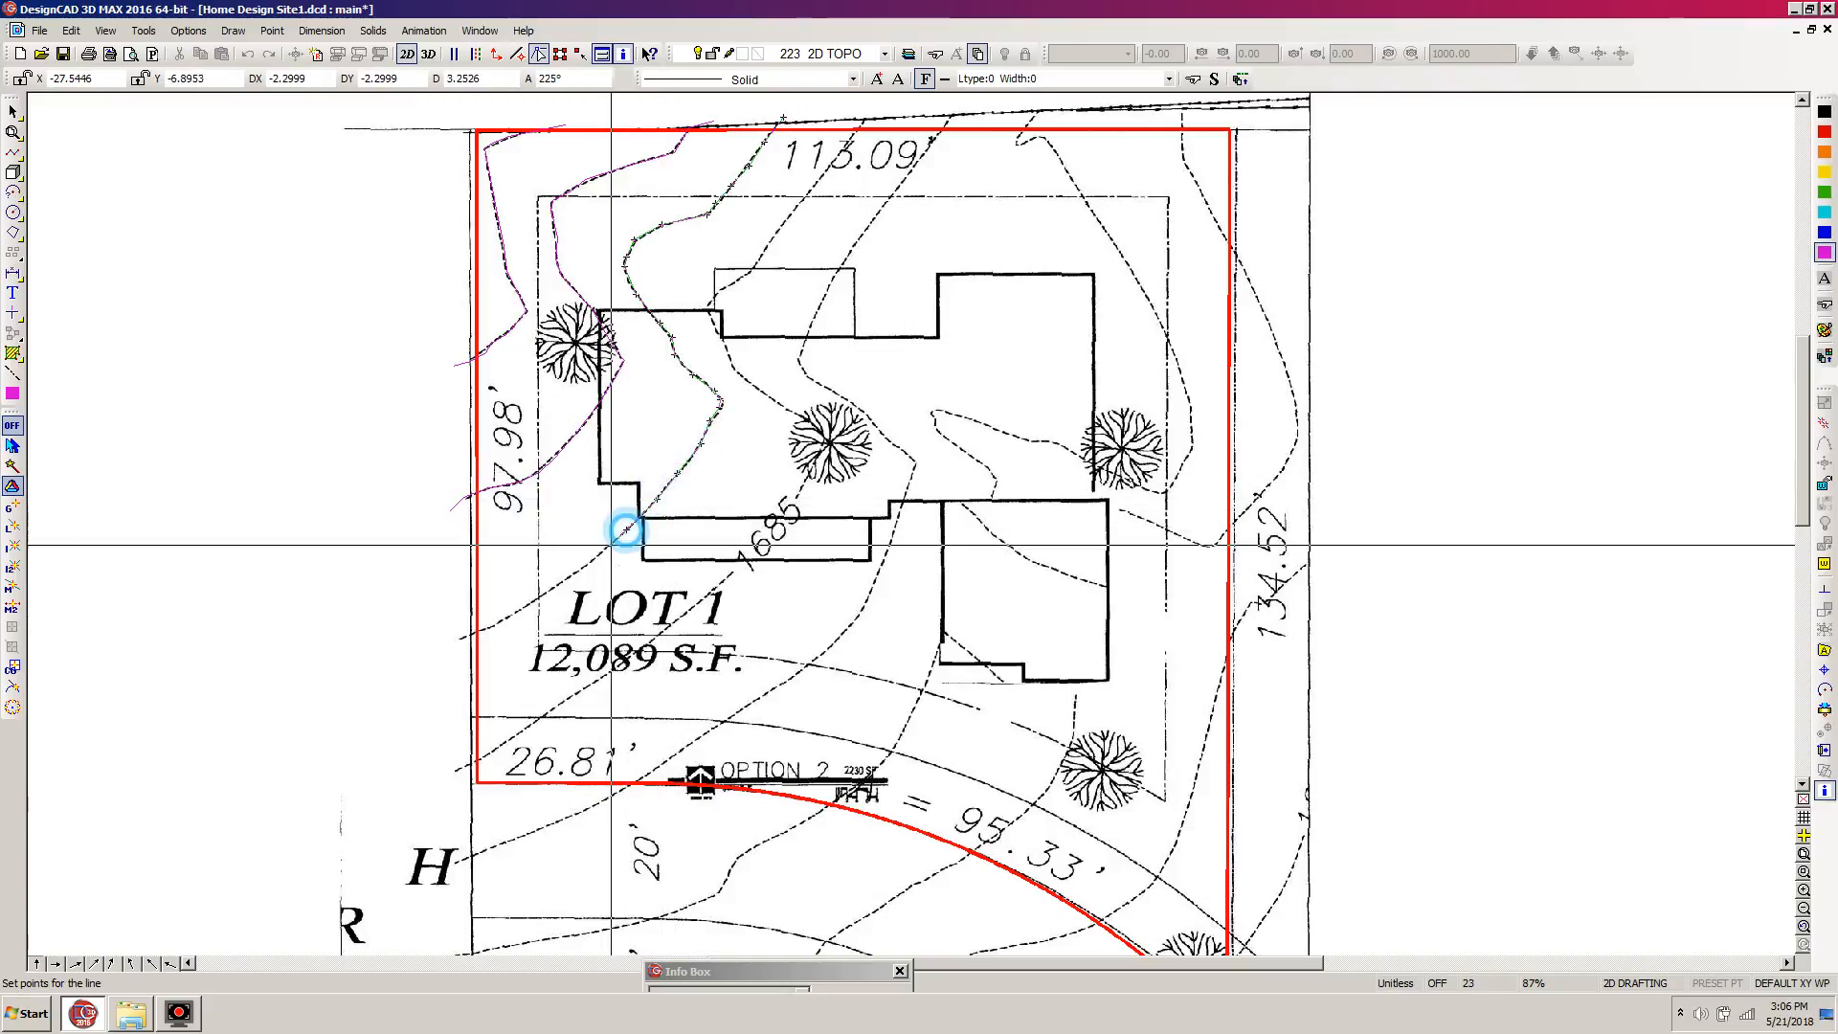
pyautogui.click(606, 546)
pyautogui.click(582, 566)
pyautogui.click(555, 586)
pyautogui.click(531, 601)
pyautogui.click(509, 614)
pyautogui.click(484, 630)
pyautogui.click(462, 634)
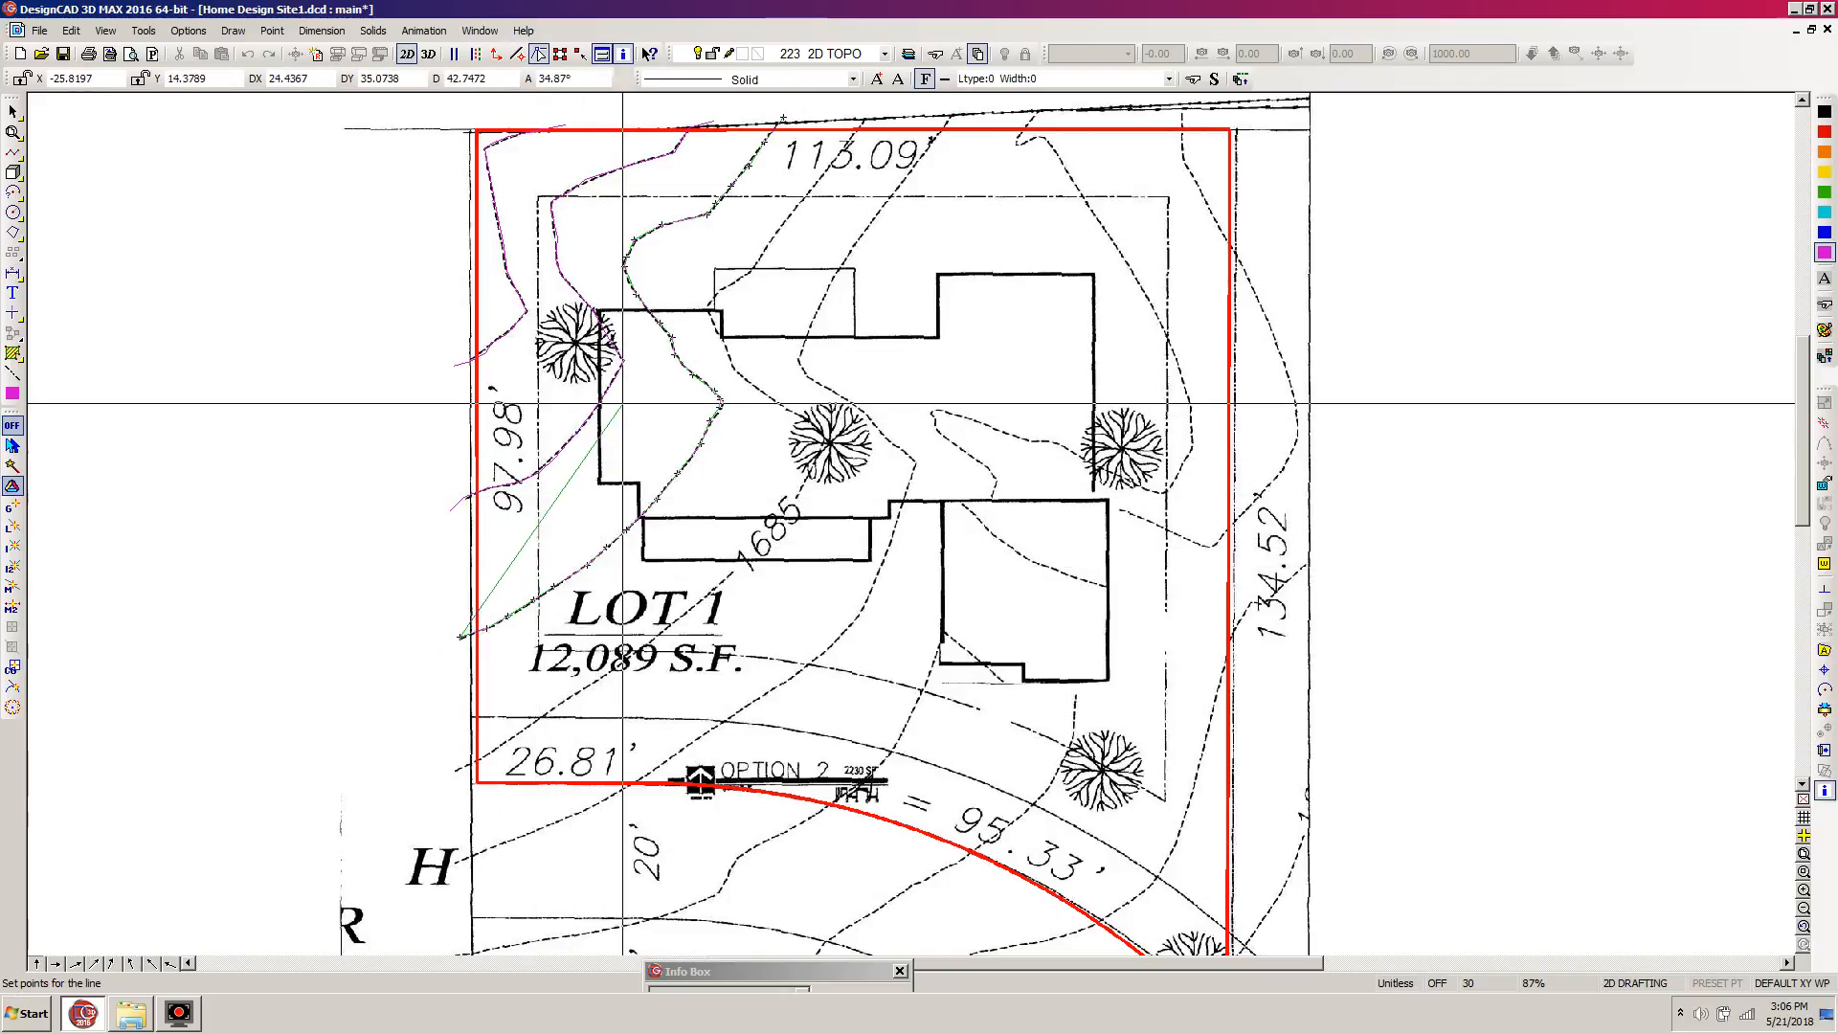
pyautogui.press('Return')
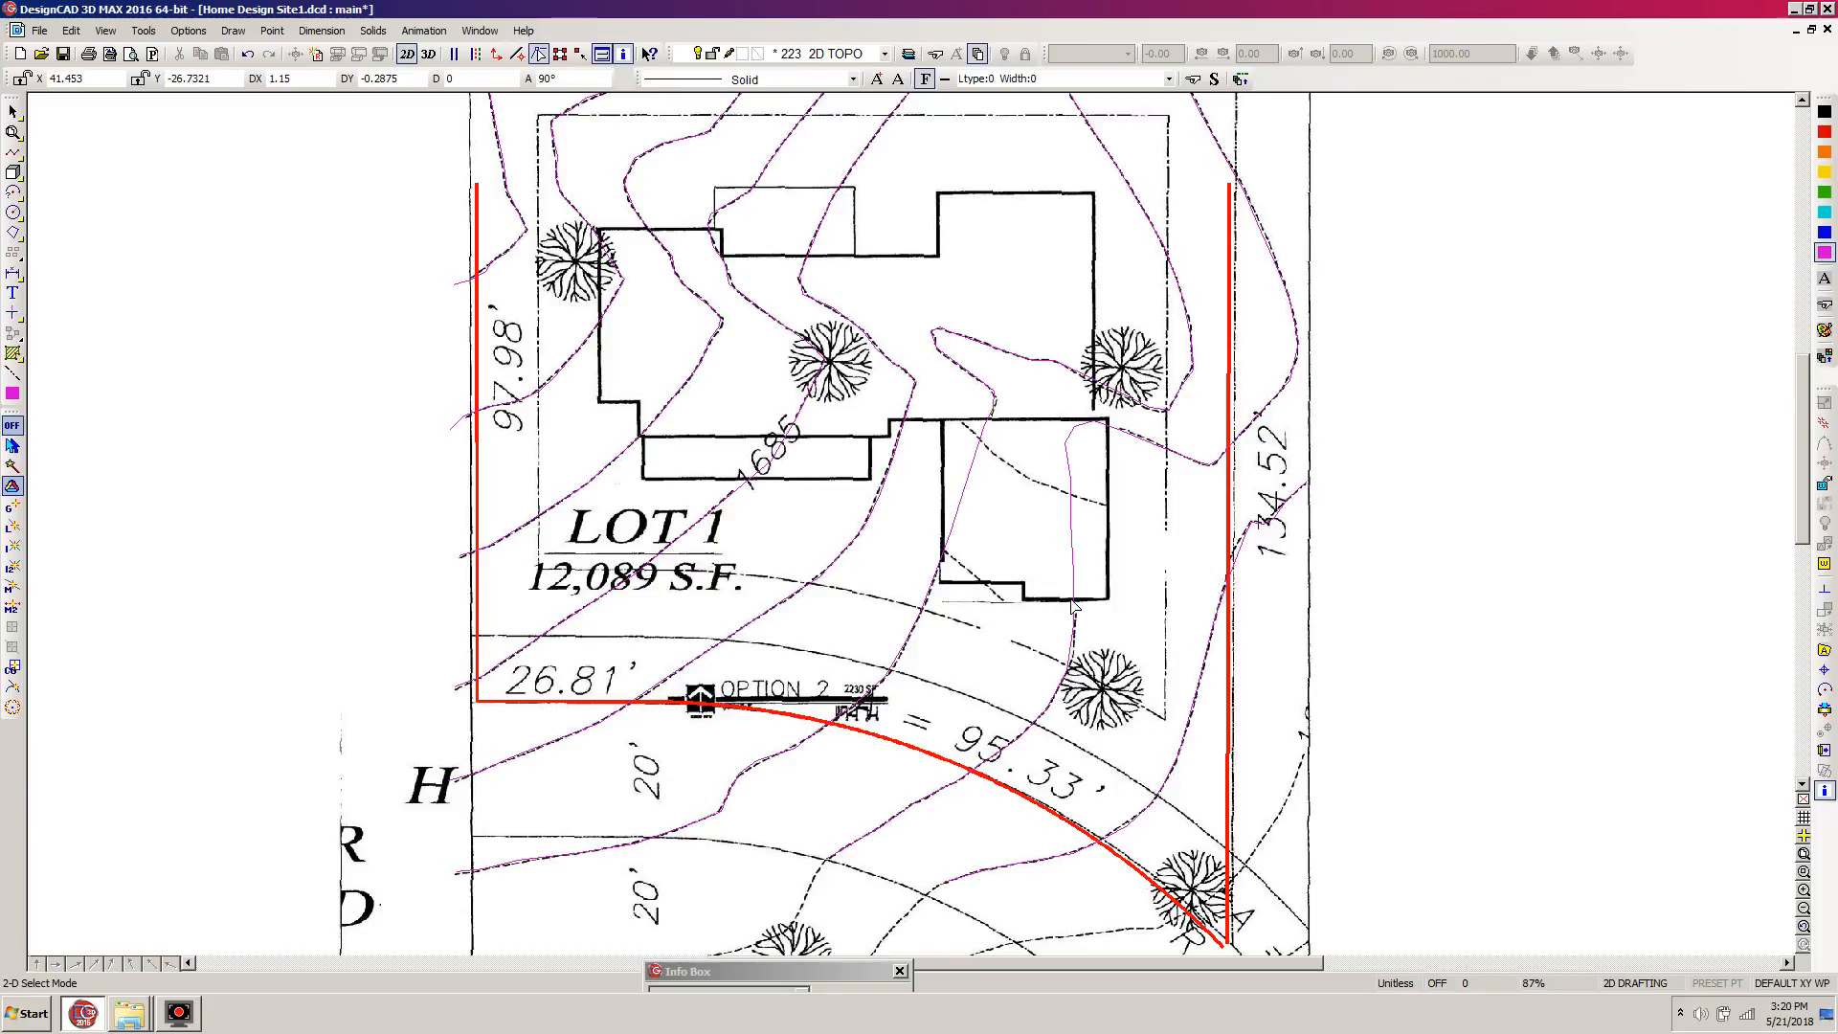
# Trace the contour from the plat's east edge below the 134.52' label, past the tree at the lot's southeast corner, ending in the street.
pyautogui.moveTo(1806, 433)
pyautogui.mouseDown()
pyautogui.moveTo(1809, 397)
pyautogui.moveTo(1812, 436)
pyautogui.mouseUp()
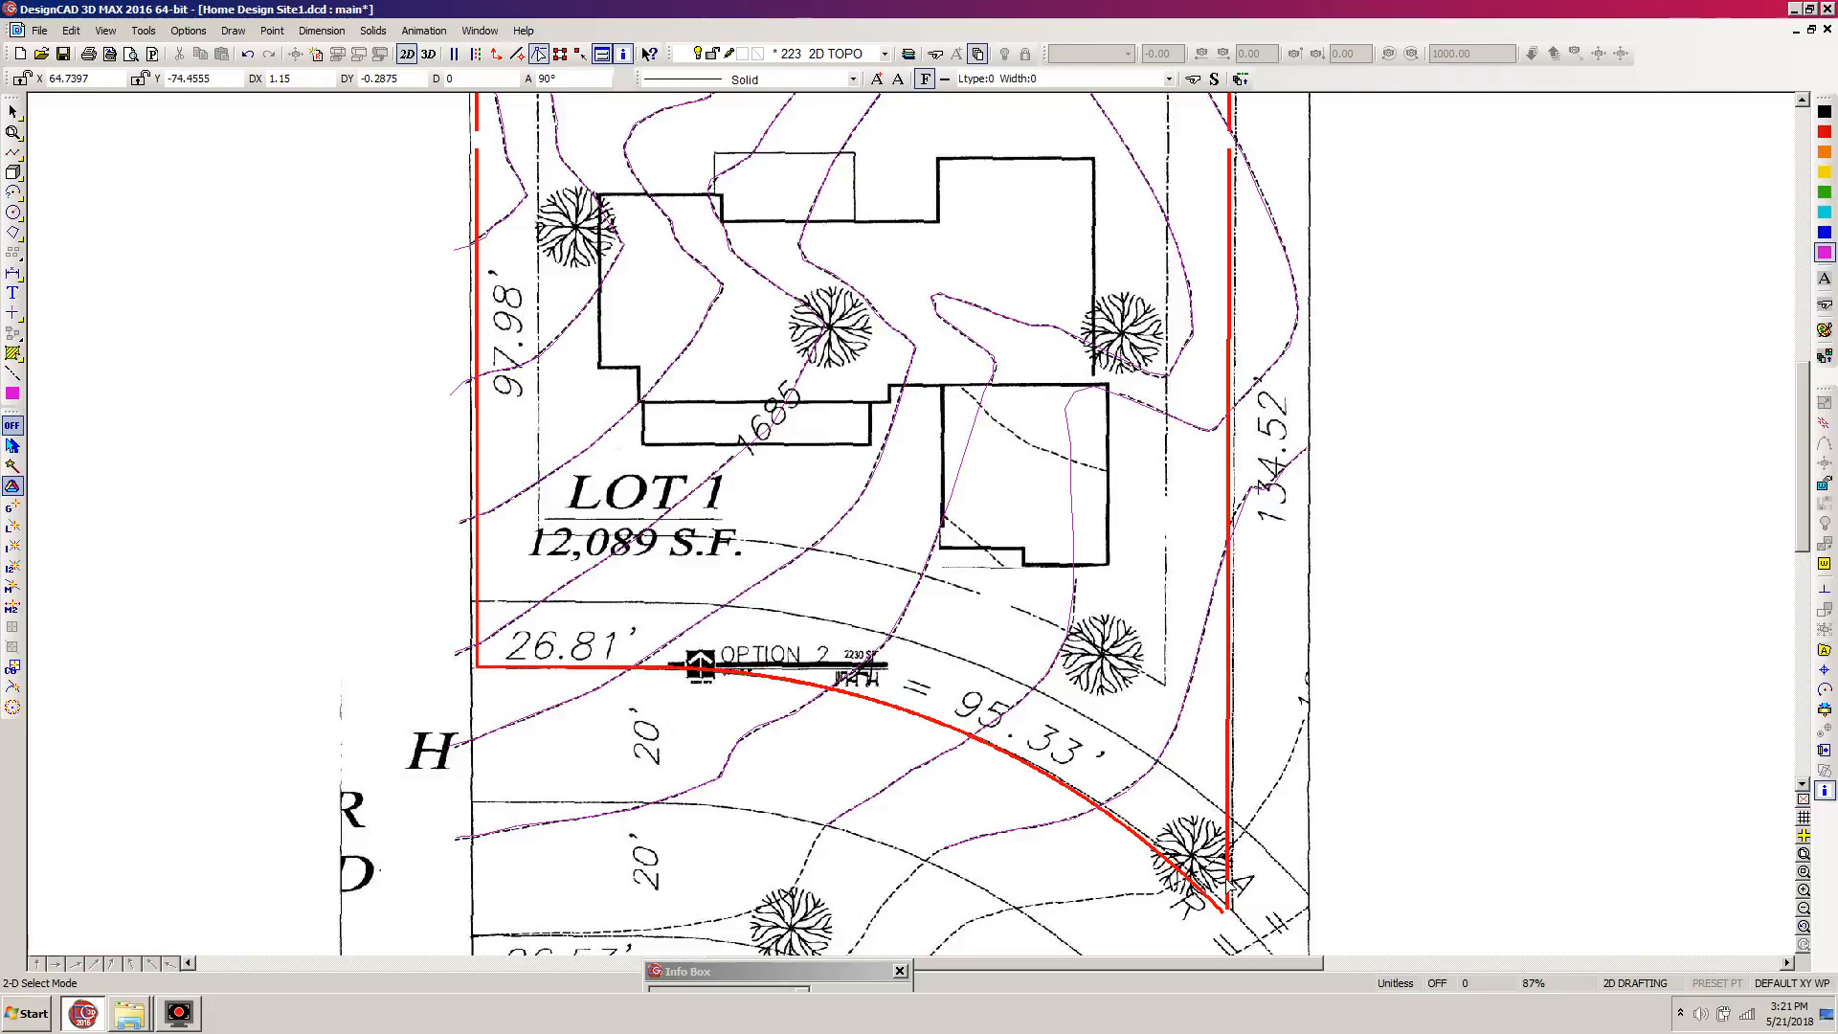
pyautogui.moveTo(1805, 402); pyautogui.dragTo(1806, 431)
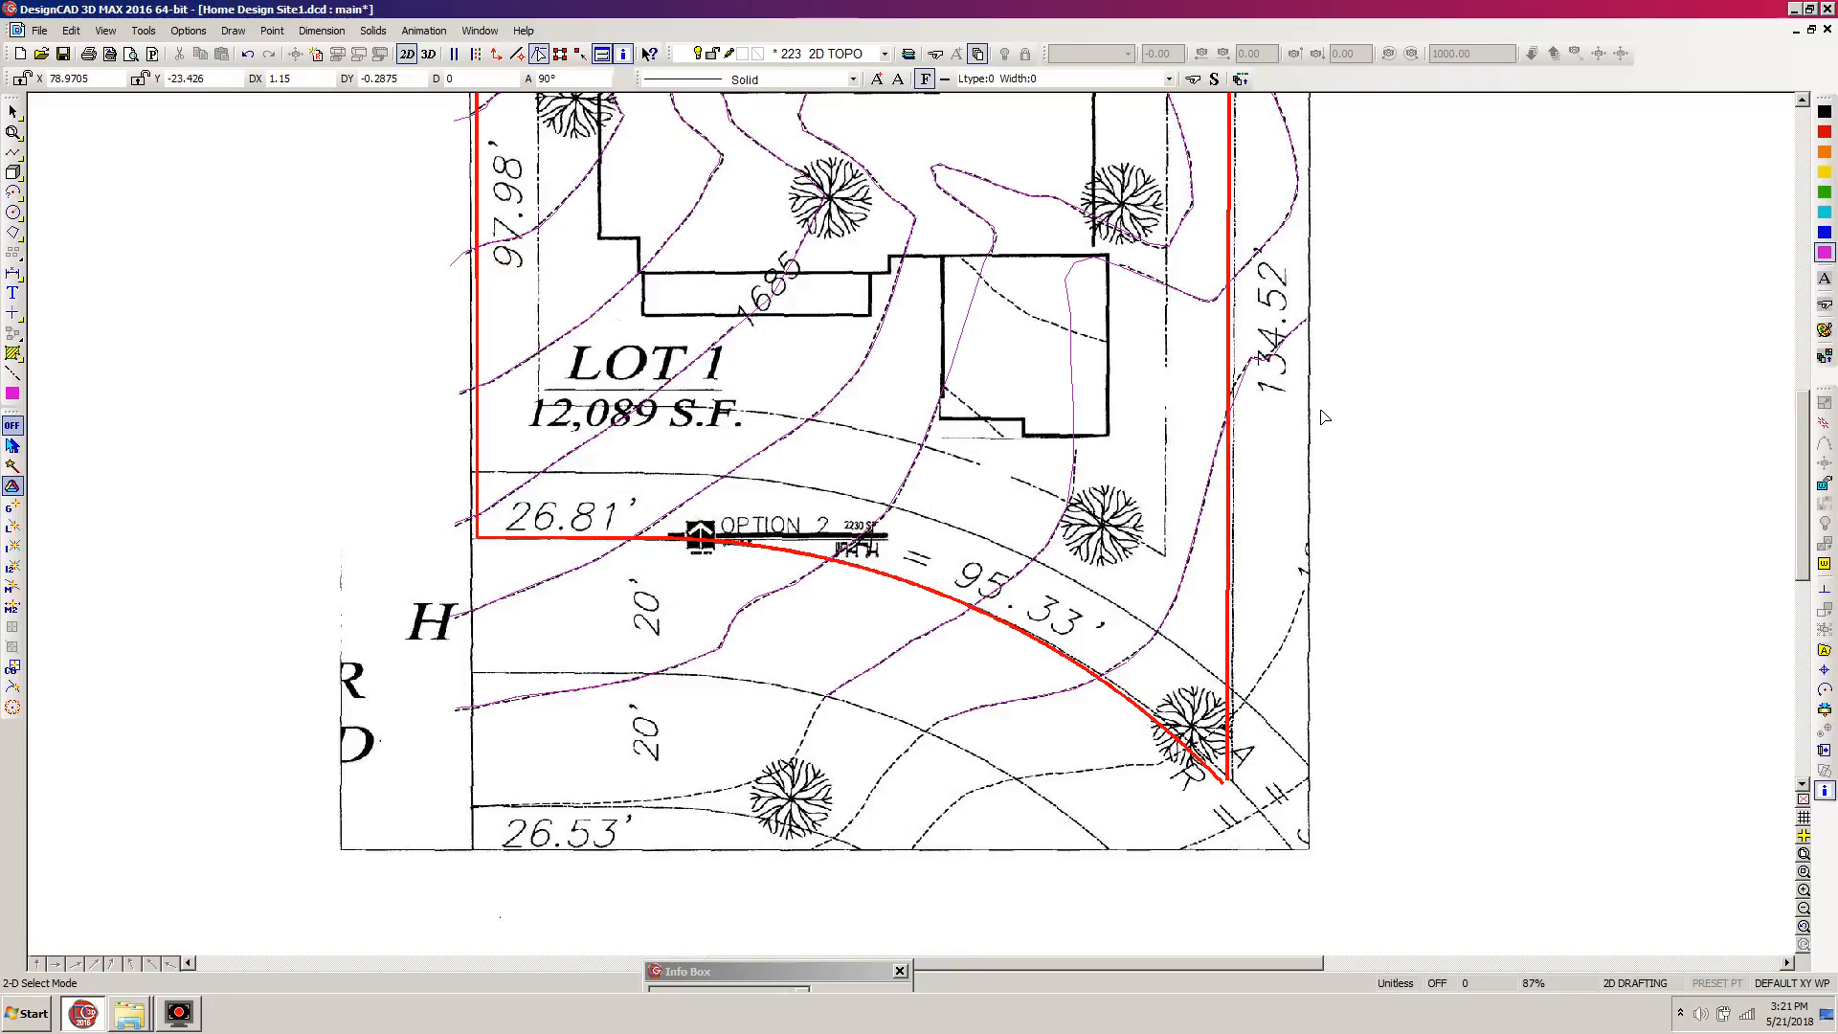
pyautogui.press('l')
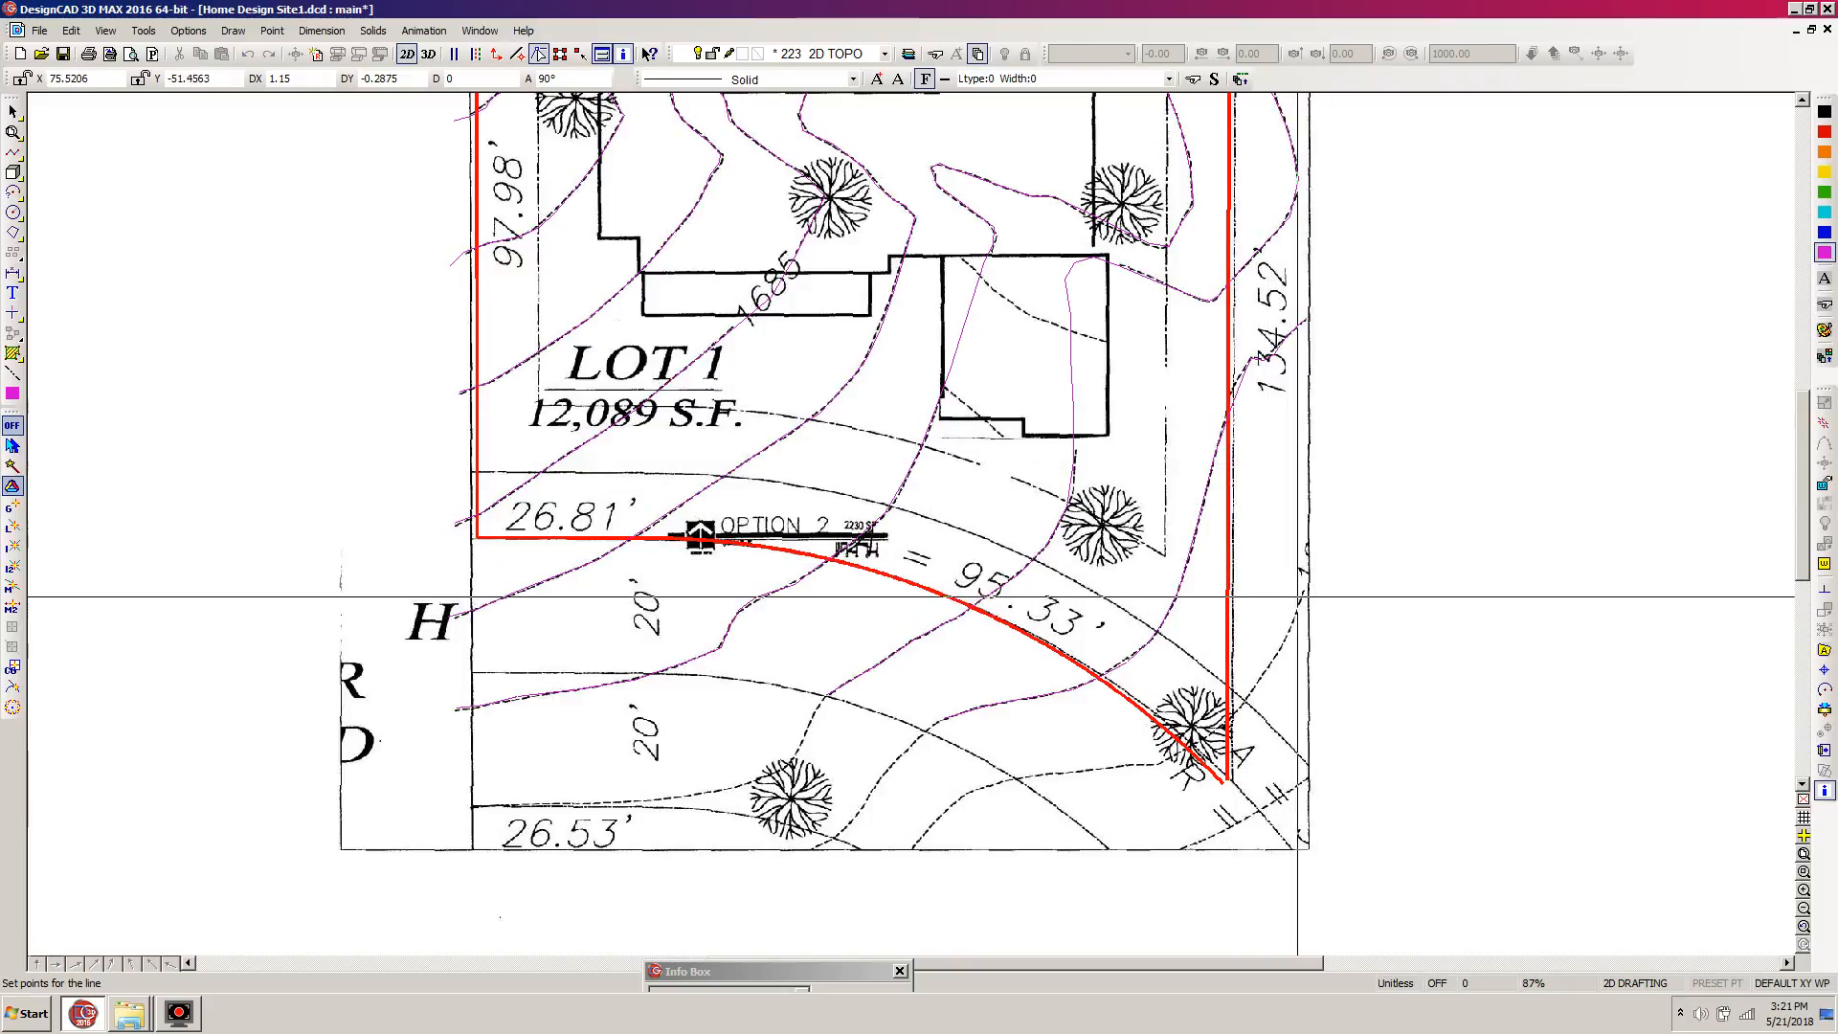
pyautogui.click(1302, 592)
pyautogui.click(1292, 620)
pyautogui.click(1275, 662)
pyautogui.click(1240, 703)
pyautogui.click(1208, 736)
pyautogui.click(1187, 749)
pyautogui.click(1159, 765)
pyautogui.click(1114, 762)
pyautogui.click(1074, 771)
pyautogui.press('Return')
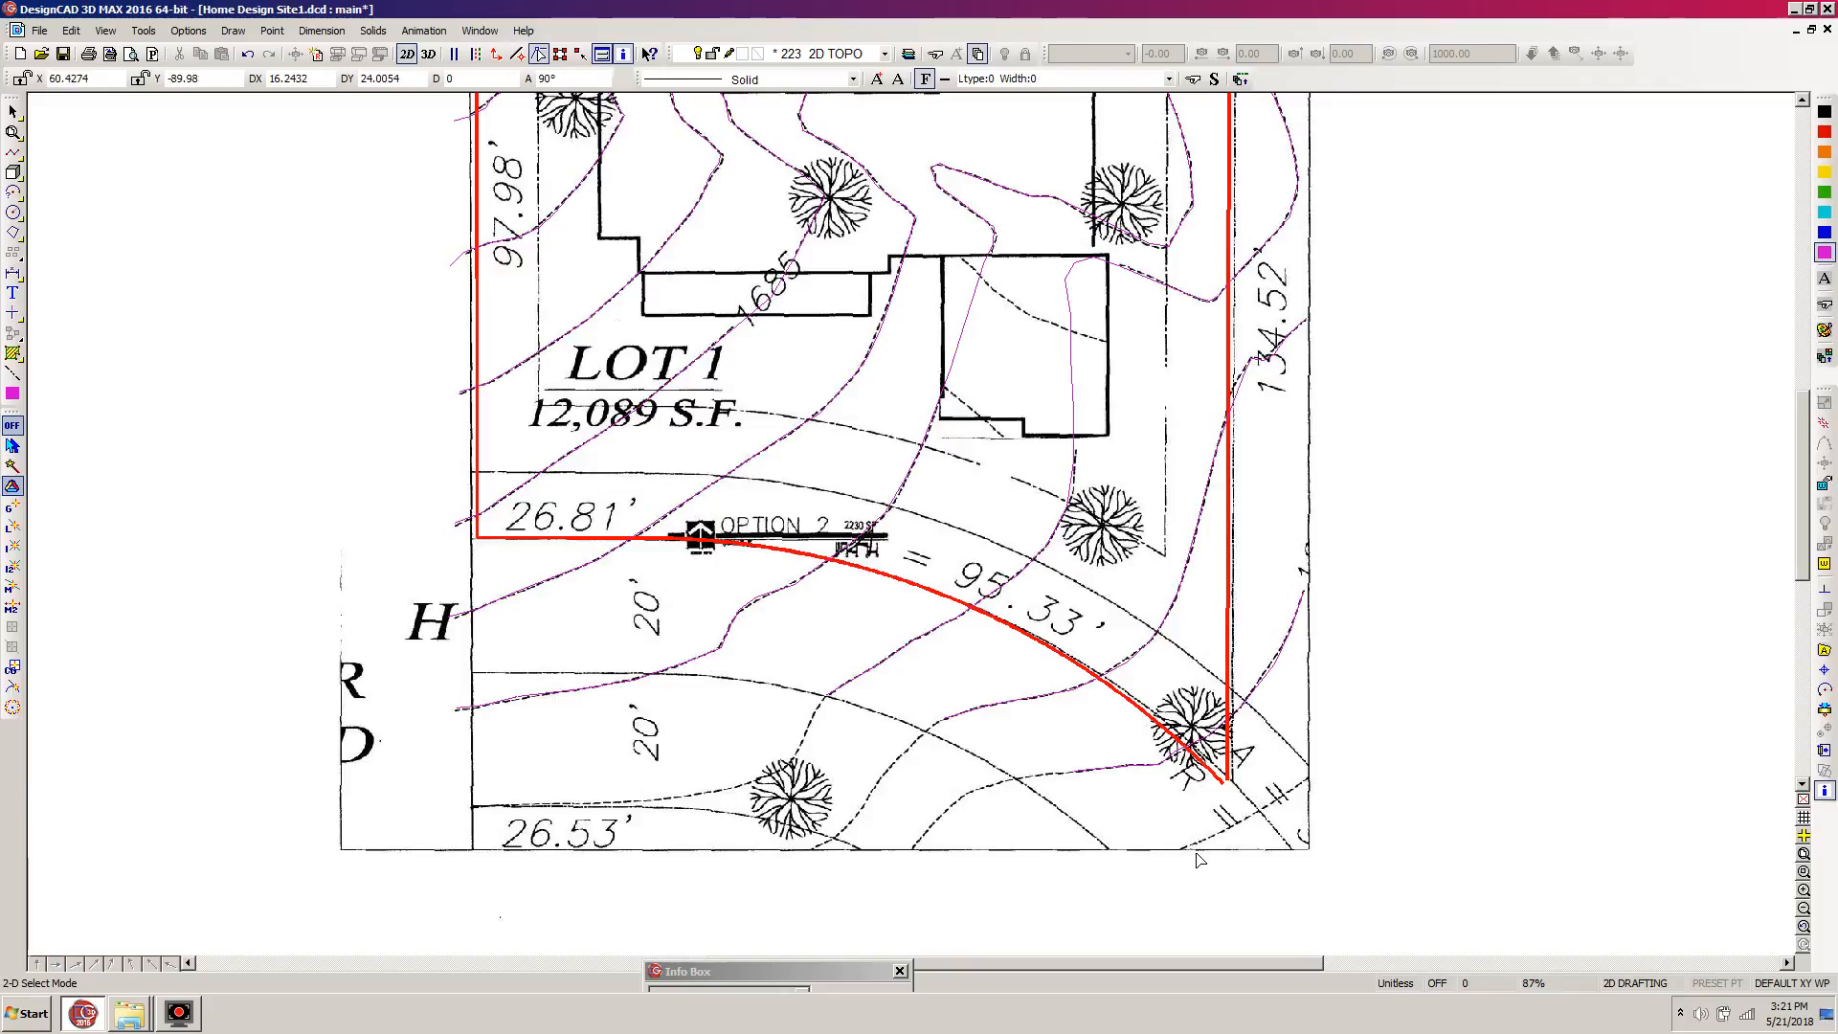
# Trace the short contour across the plat image's lower-right corner, from its east edge to its south edge.
pyautogui.press('space')
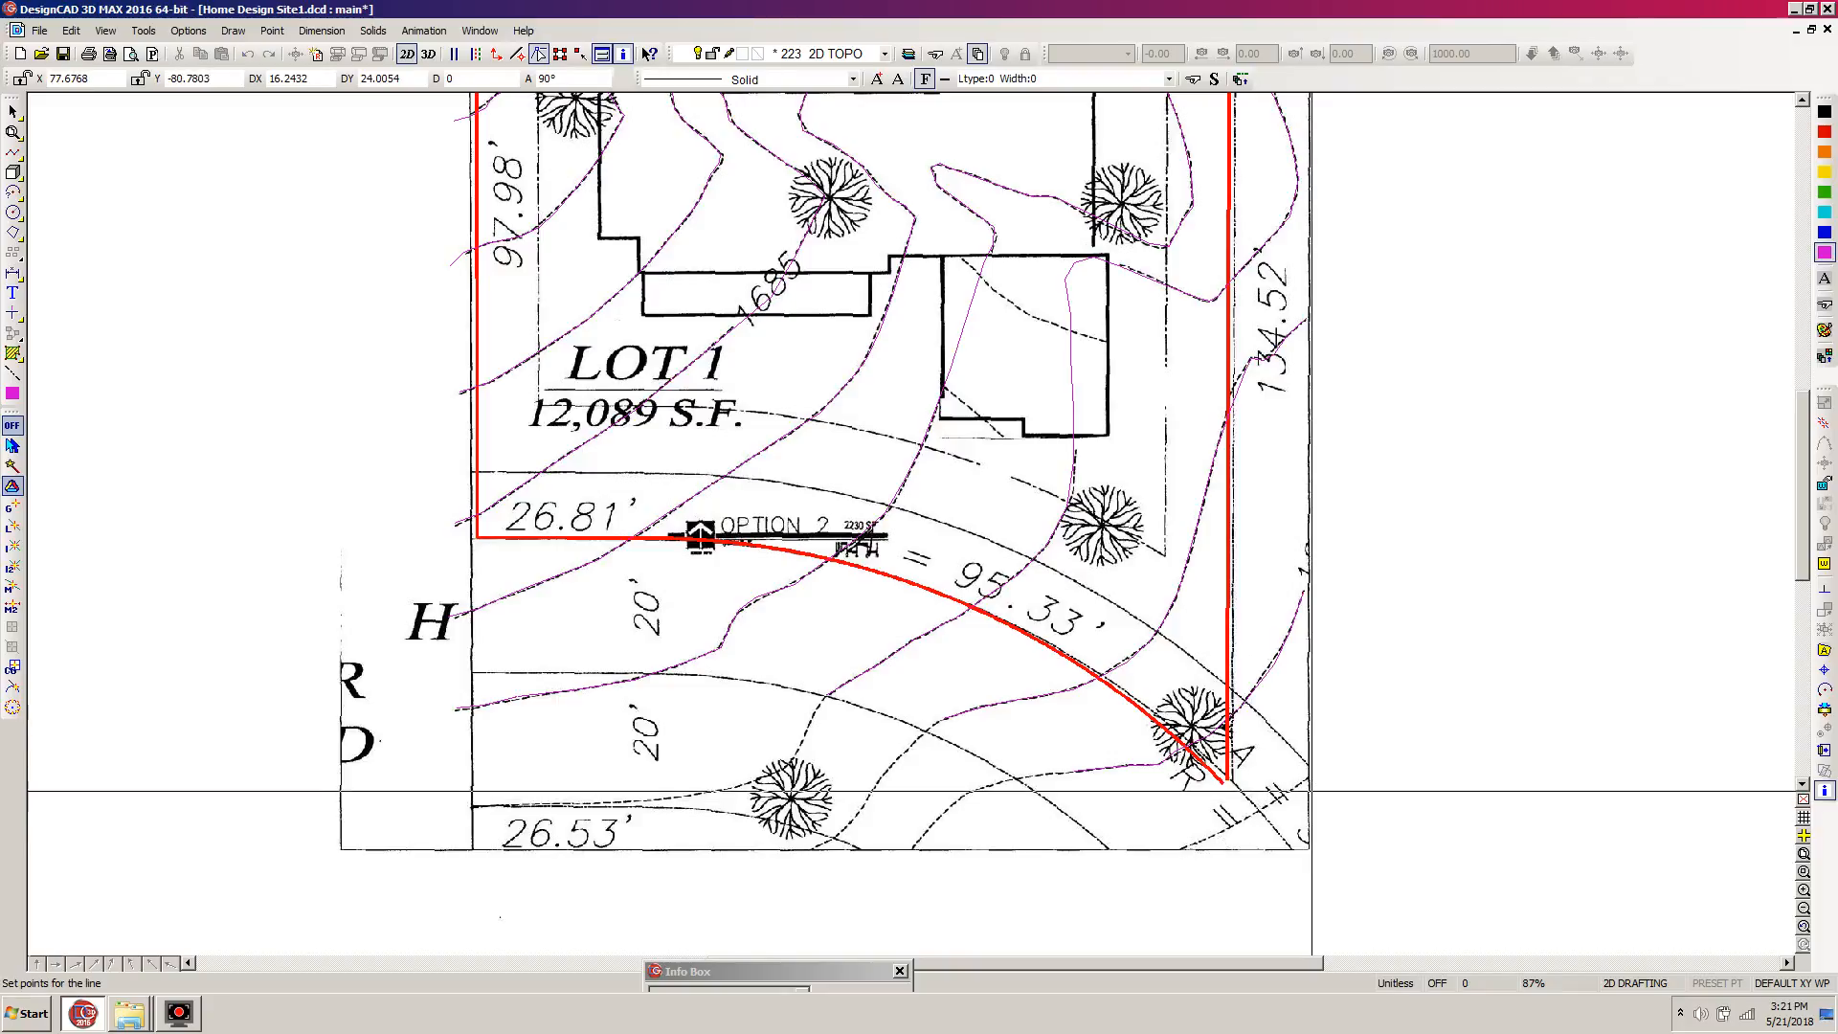
pyautogui.click(1305, 776)
pyautogui.click(1282, 791)
pyautogui.click(1230, 814)
pyautogui.click(1188, 846)
pyautogui.rightClick(1188, 846)
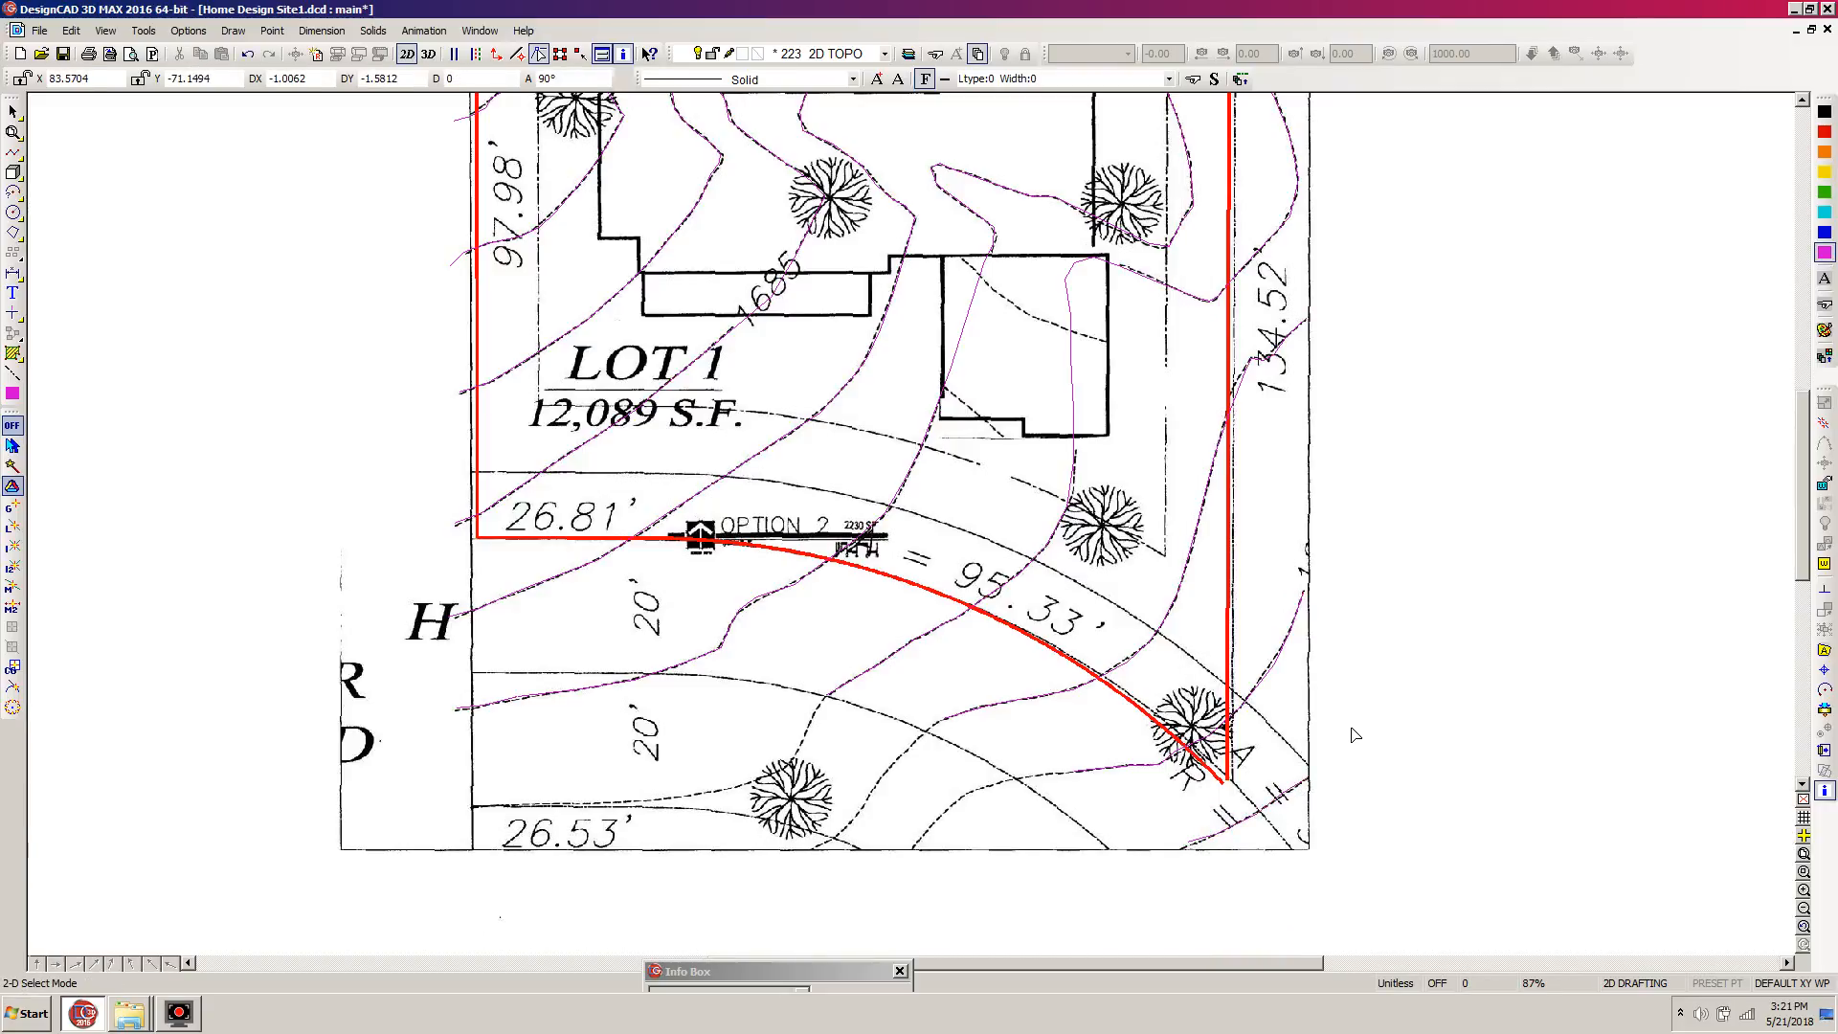
# Hide layer 22 IMAGE in the layer options and apply the change.
pyautogui.press('l')
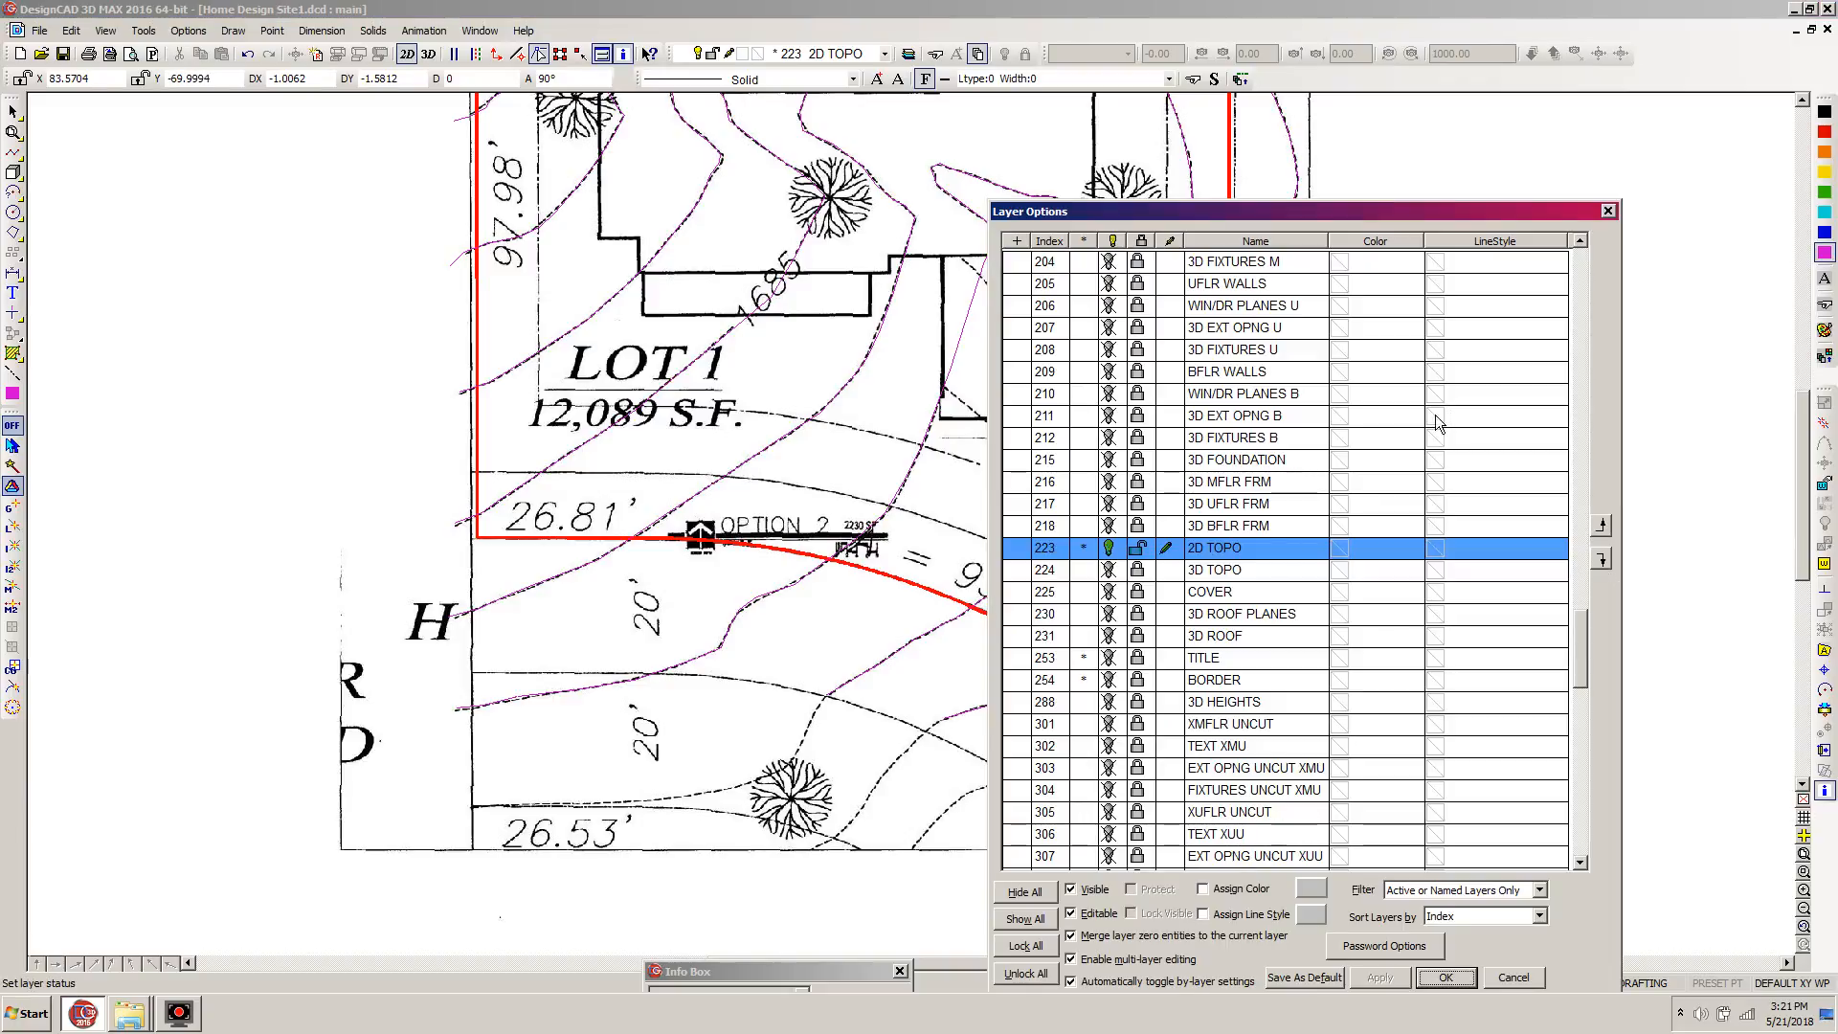
pyautogui.moveTo(1574, 637); pyautogui.dragTo(1582, 400)
pyautogui.moveTo(1586, 347); pyautogui.dragTo(1588, 296)
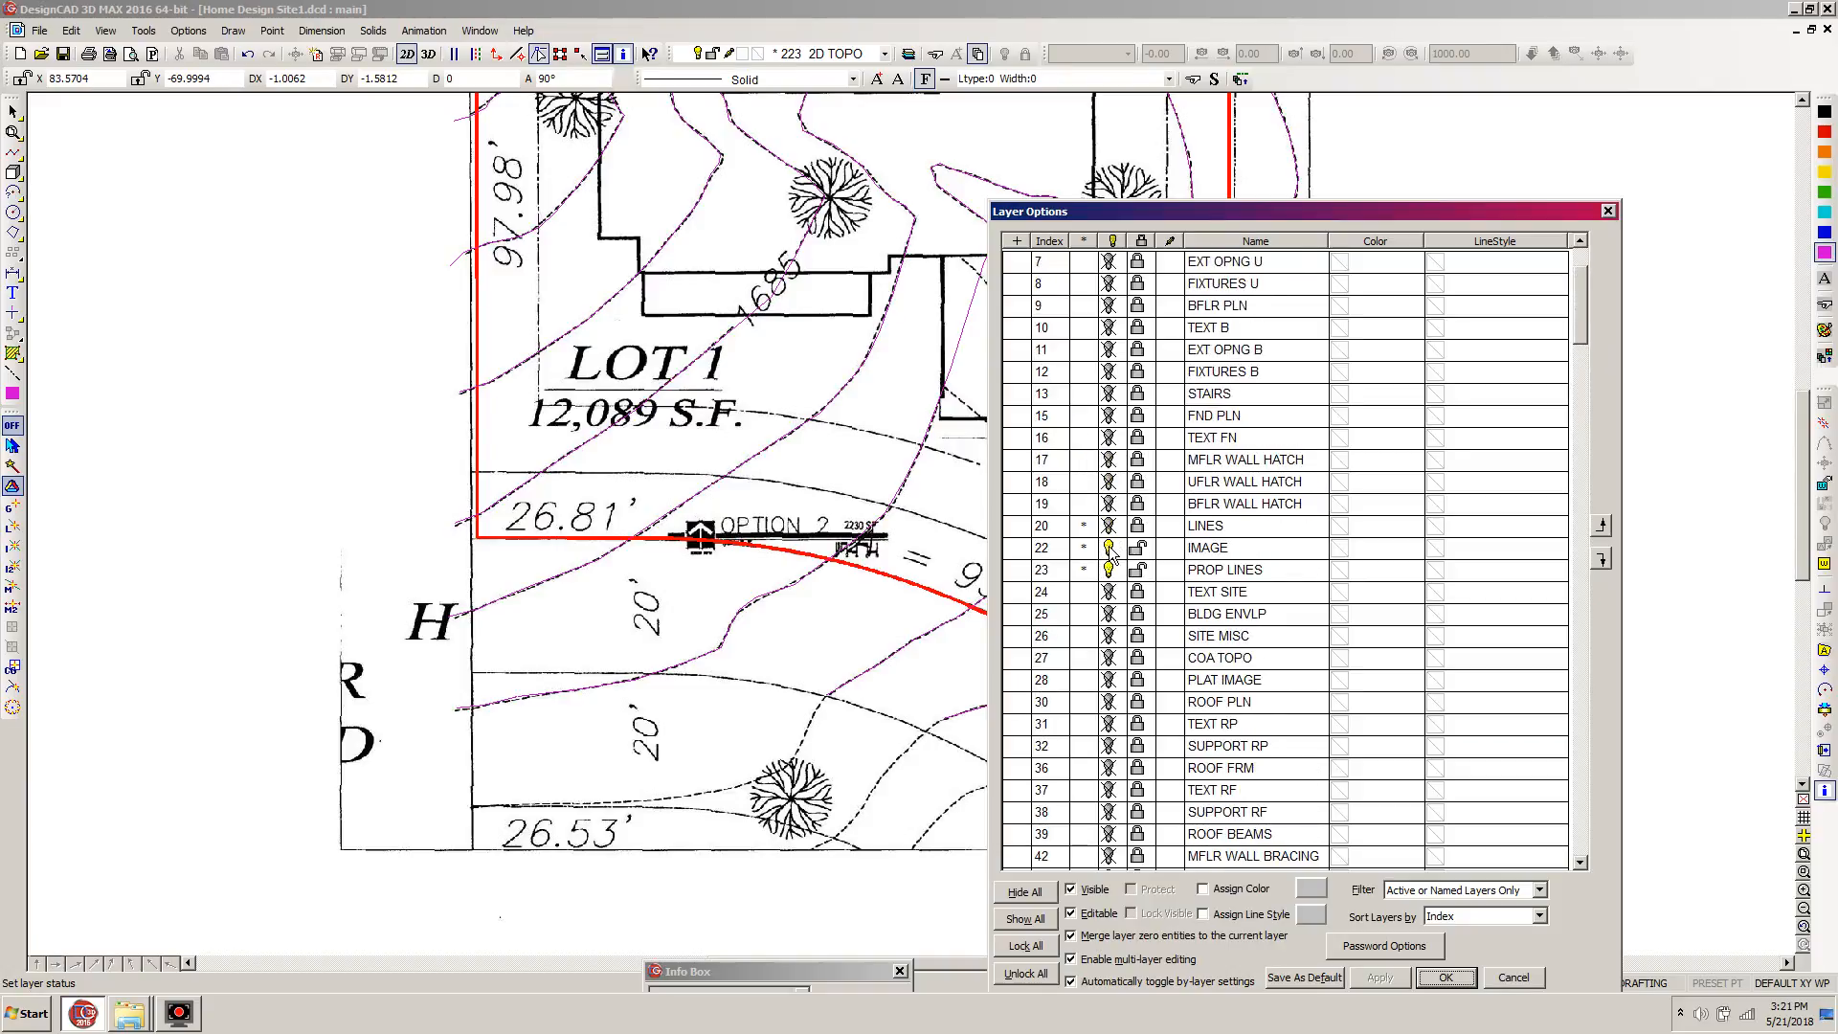
pyautogui.click(1110, 548)
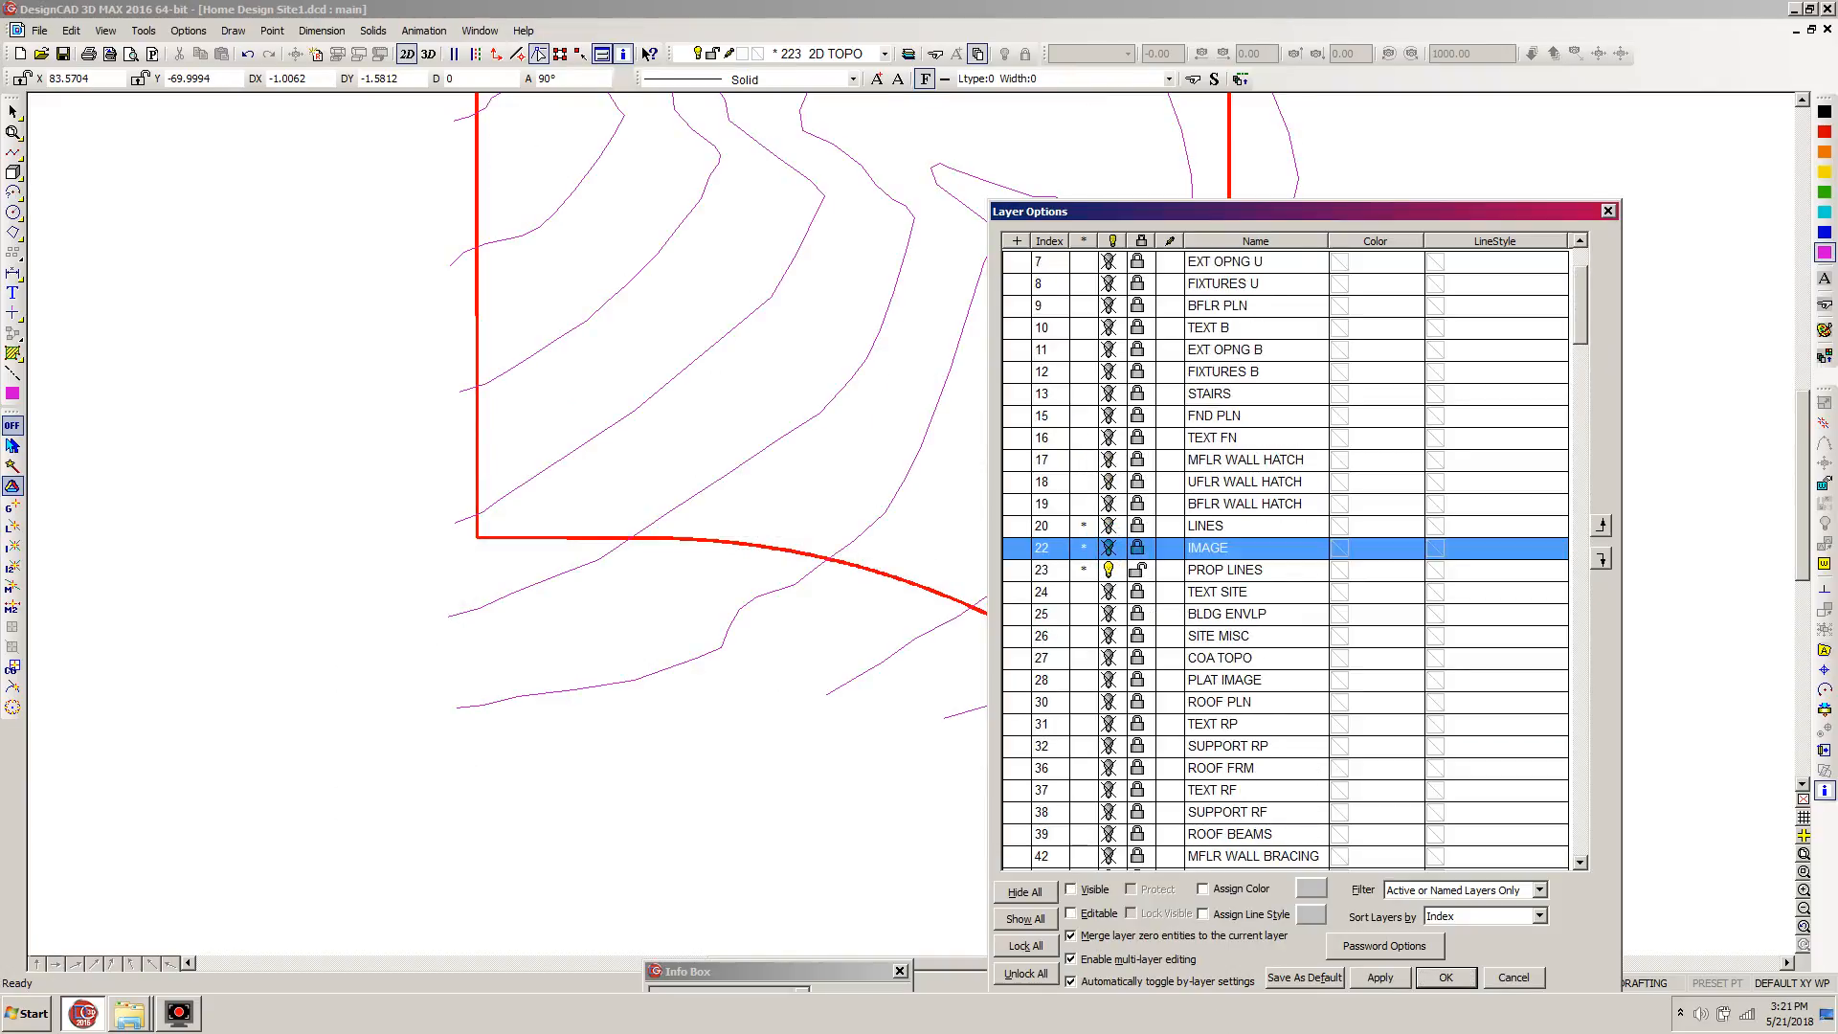
pyautogui.click(1457, 976)
# List all layers in the layer options and name layer 221 TOPO EXTENSIONS and layer 222 TOPO ADD LINES.
pyautogui.moveTo(1799, 445); pyautogui.dragTo(1798, 402)
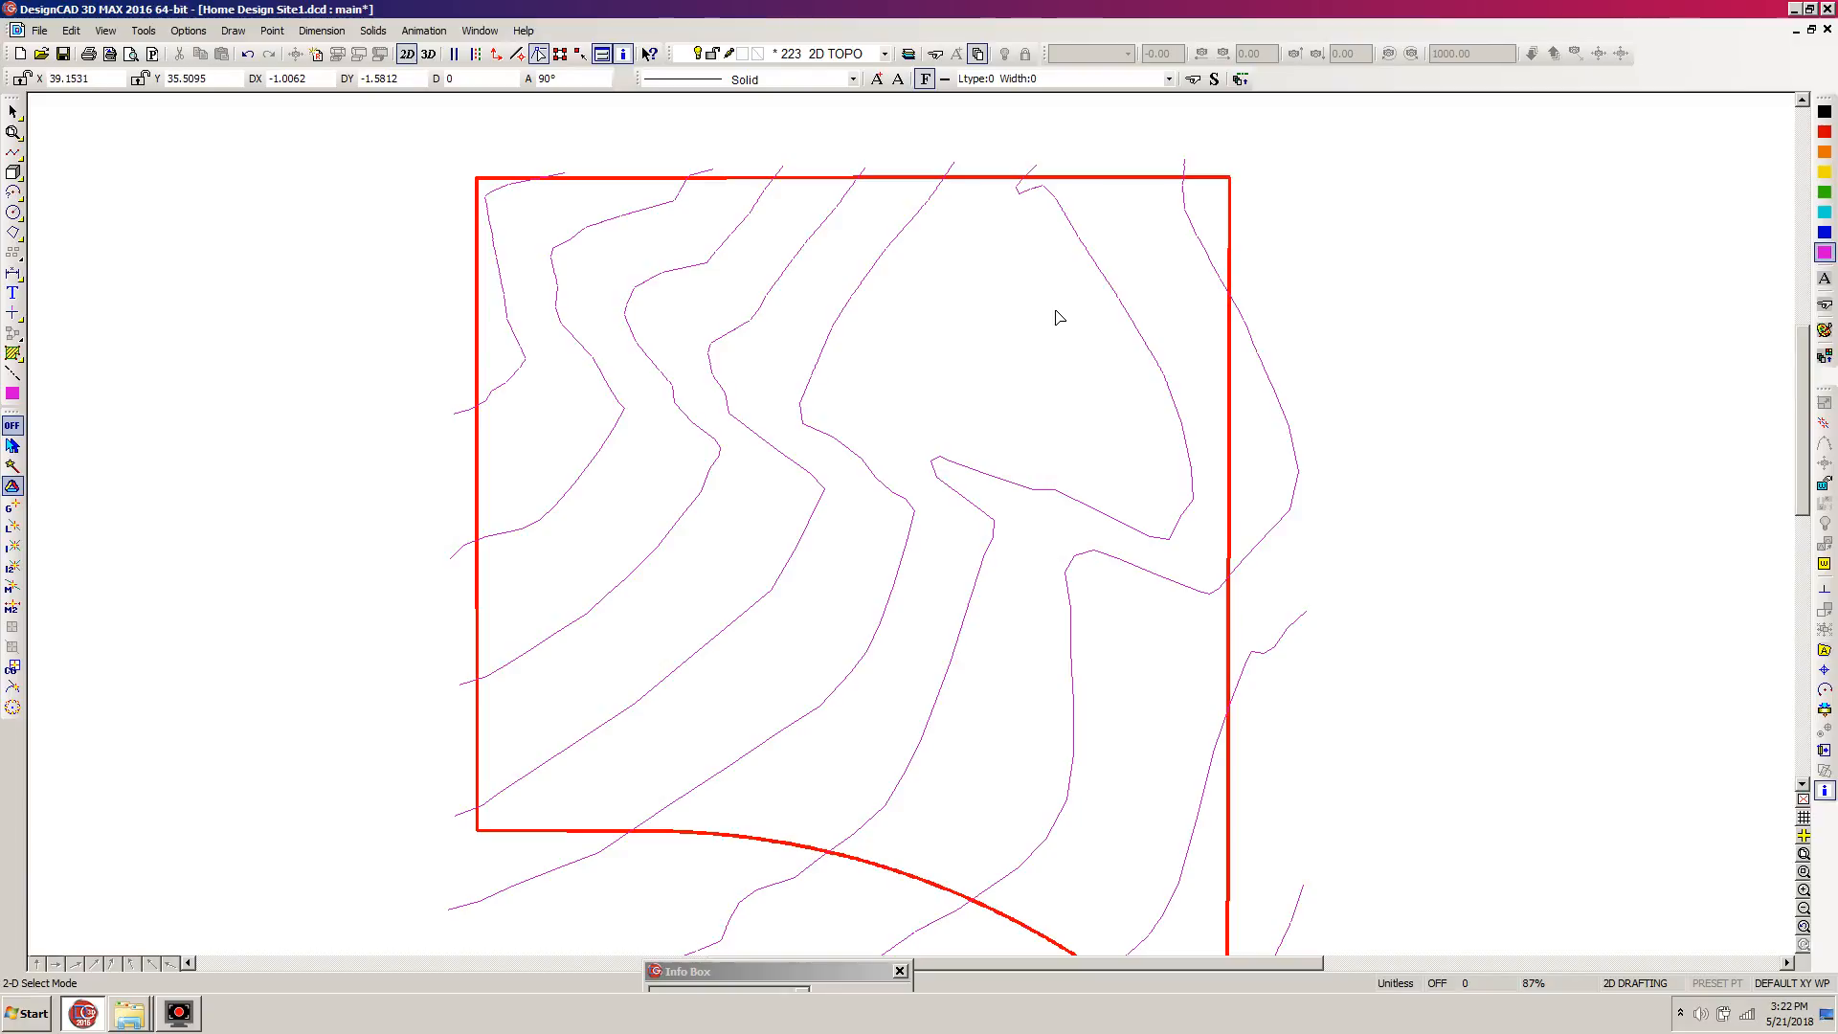
pyautogui.hotkey('ctrl', 'l')
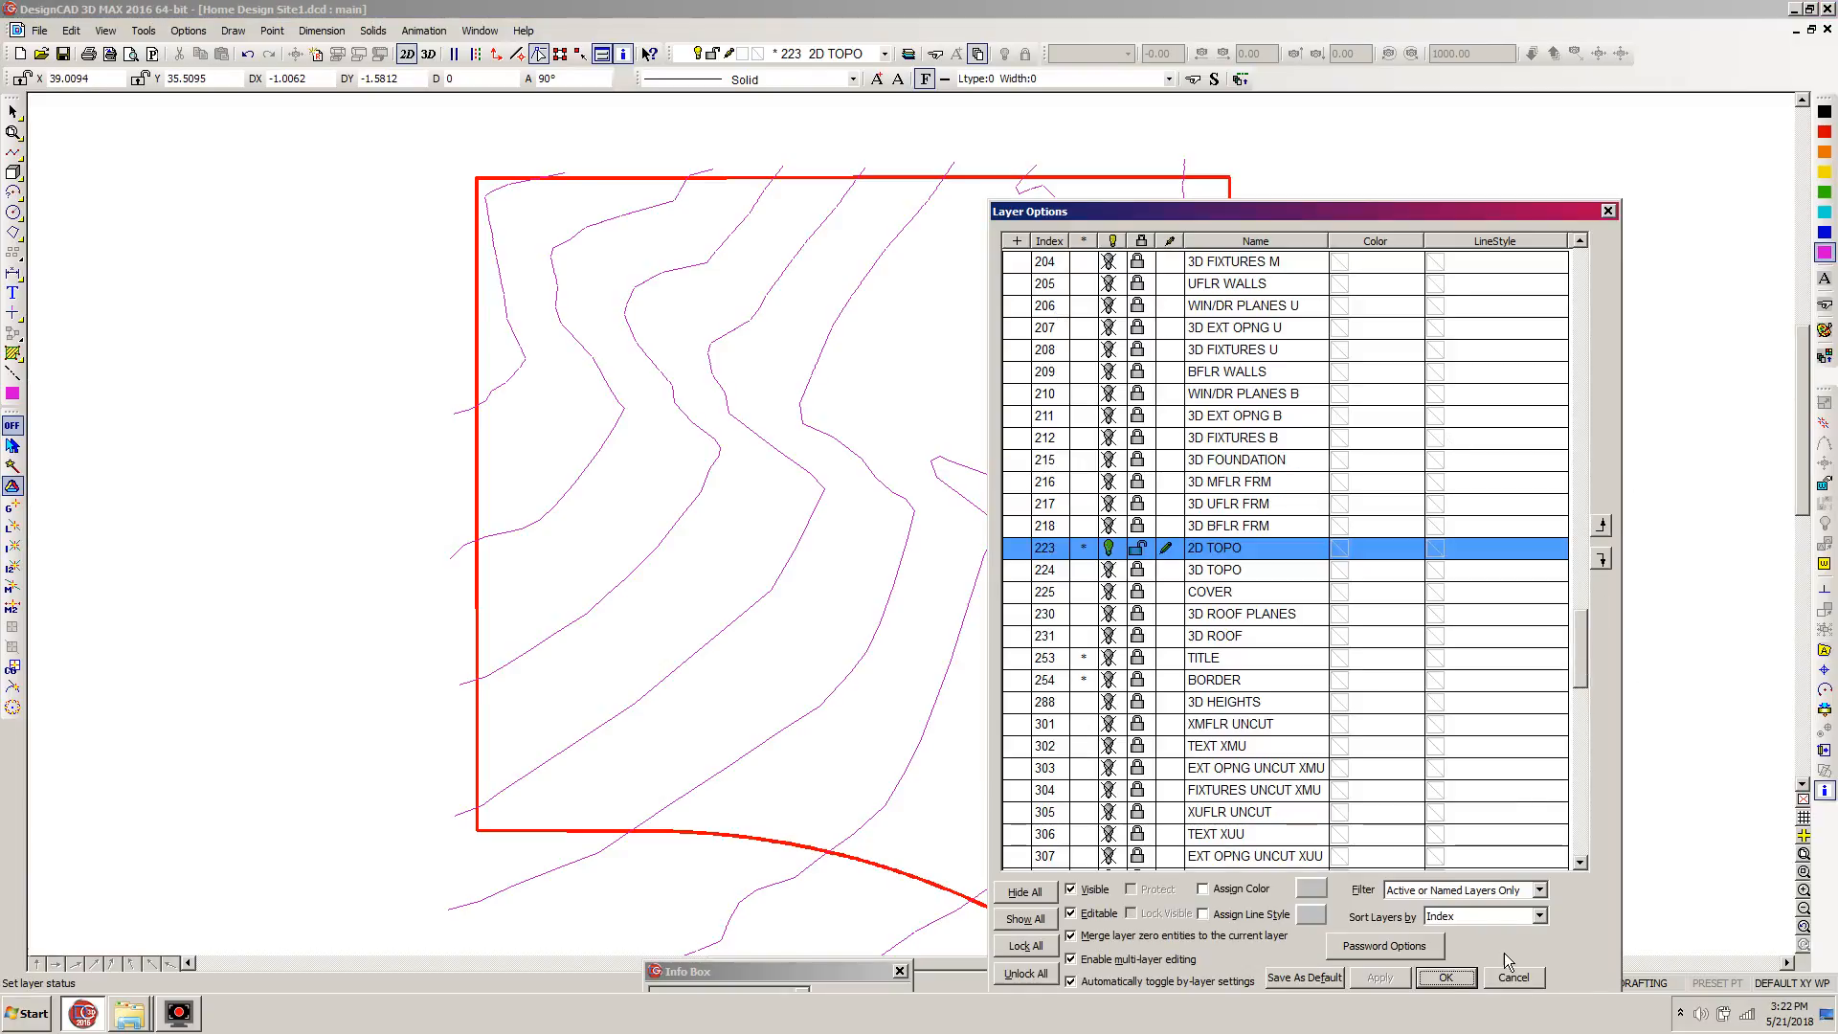
pyautogui.click(1536, 890)
pyautogui.click(1405, 933)
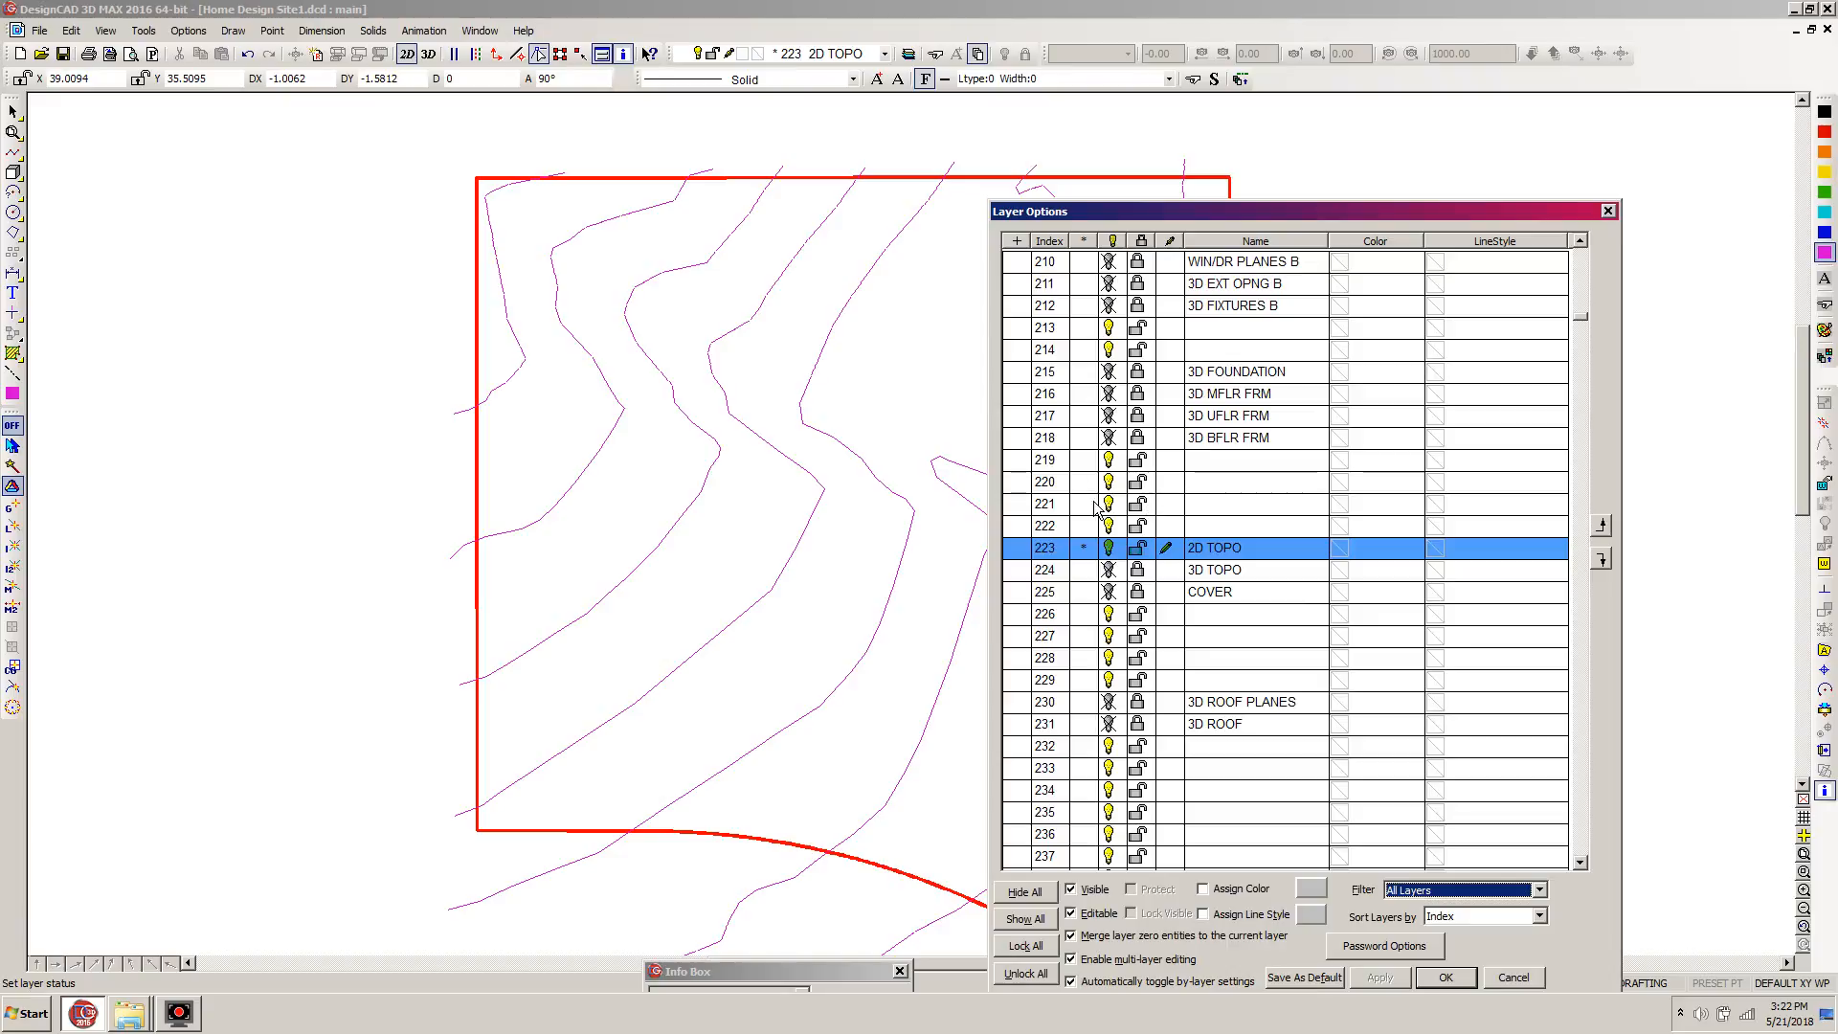
pyautogui.click(1205, 507)
pyautogui.click(1206, 508)
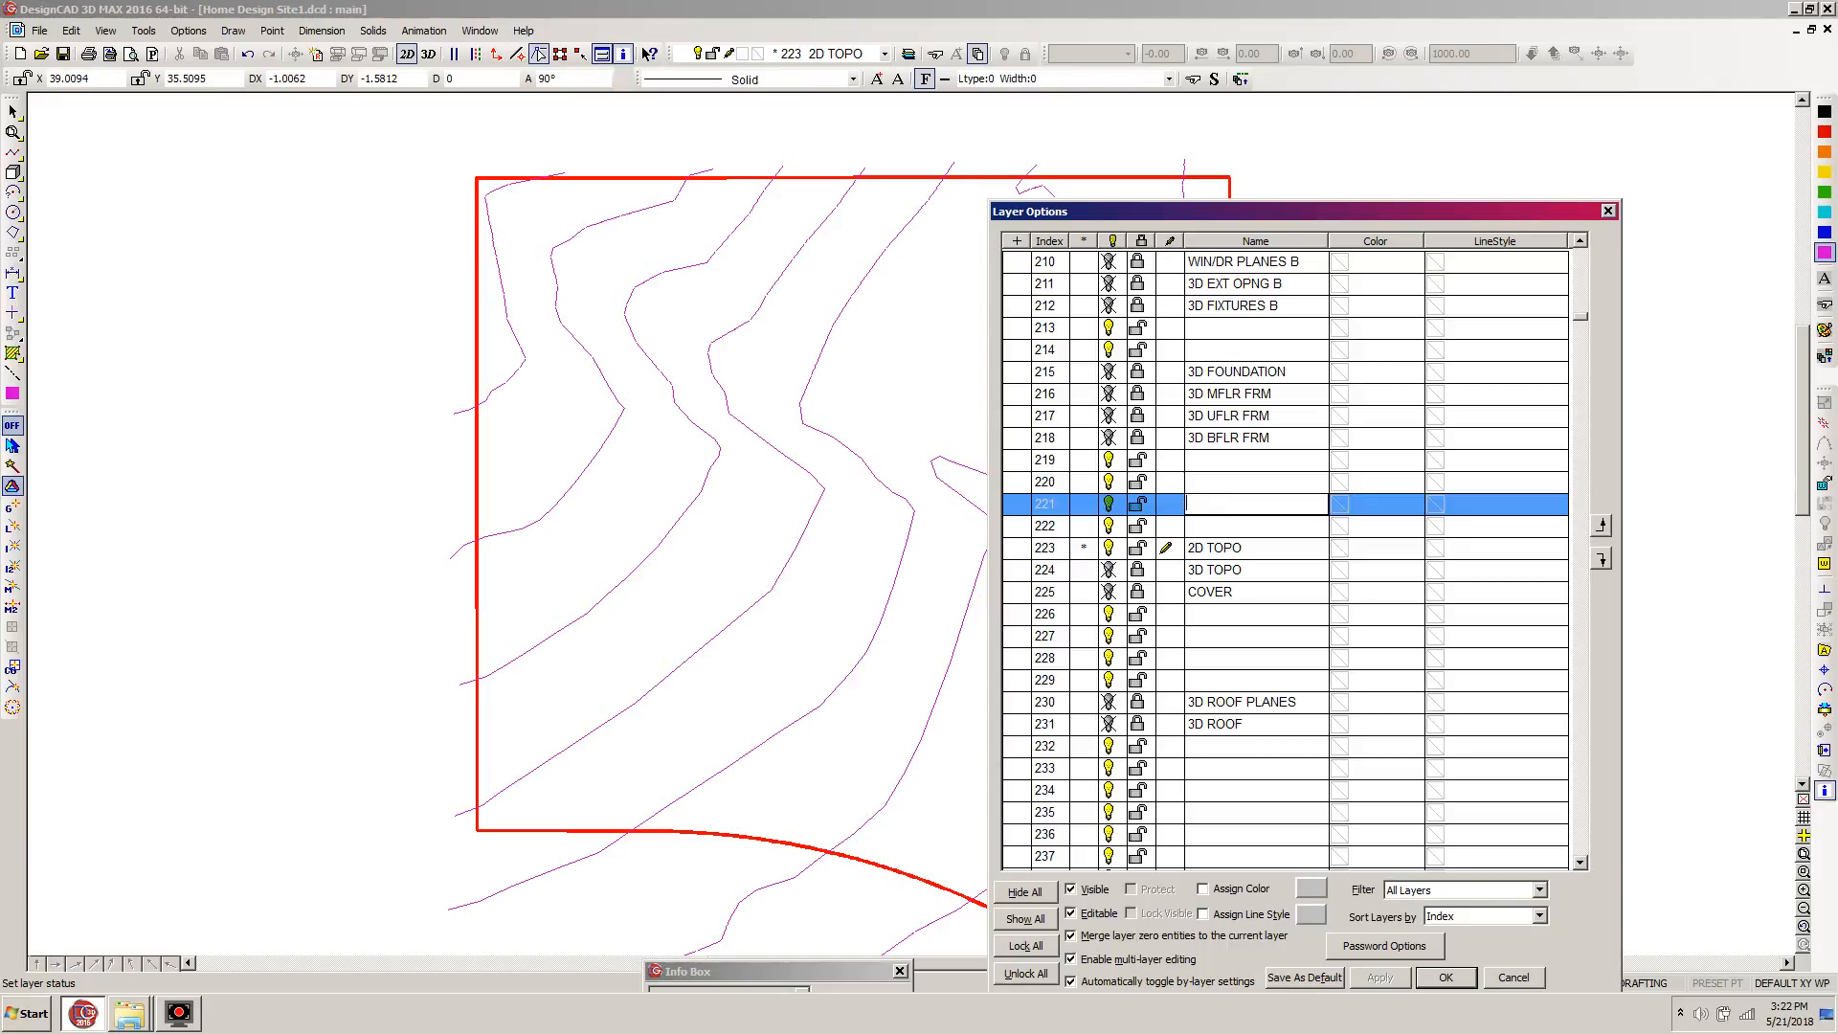
pyautogui.write('OPO EXTENSIONS')
pyautogui.click(1210, 531)
pyautogui.click(1214, 532)
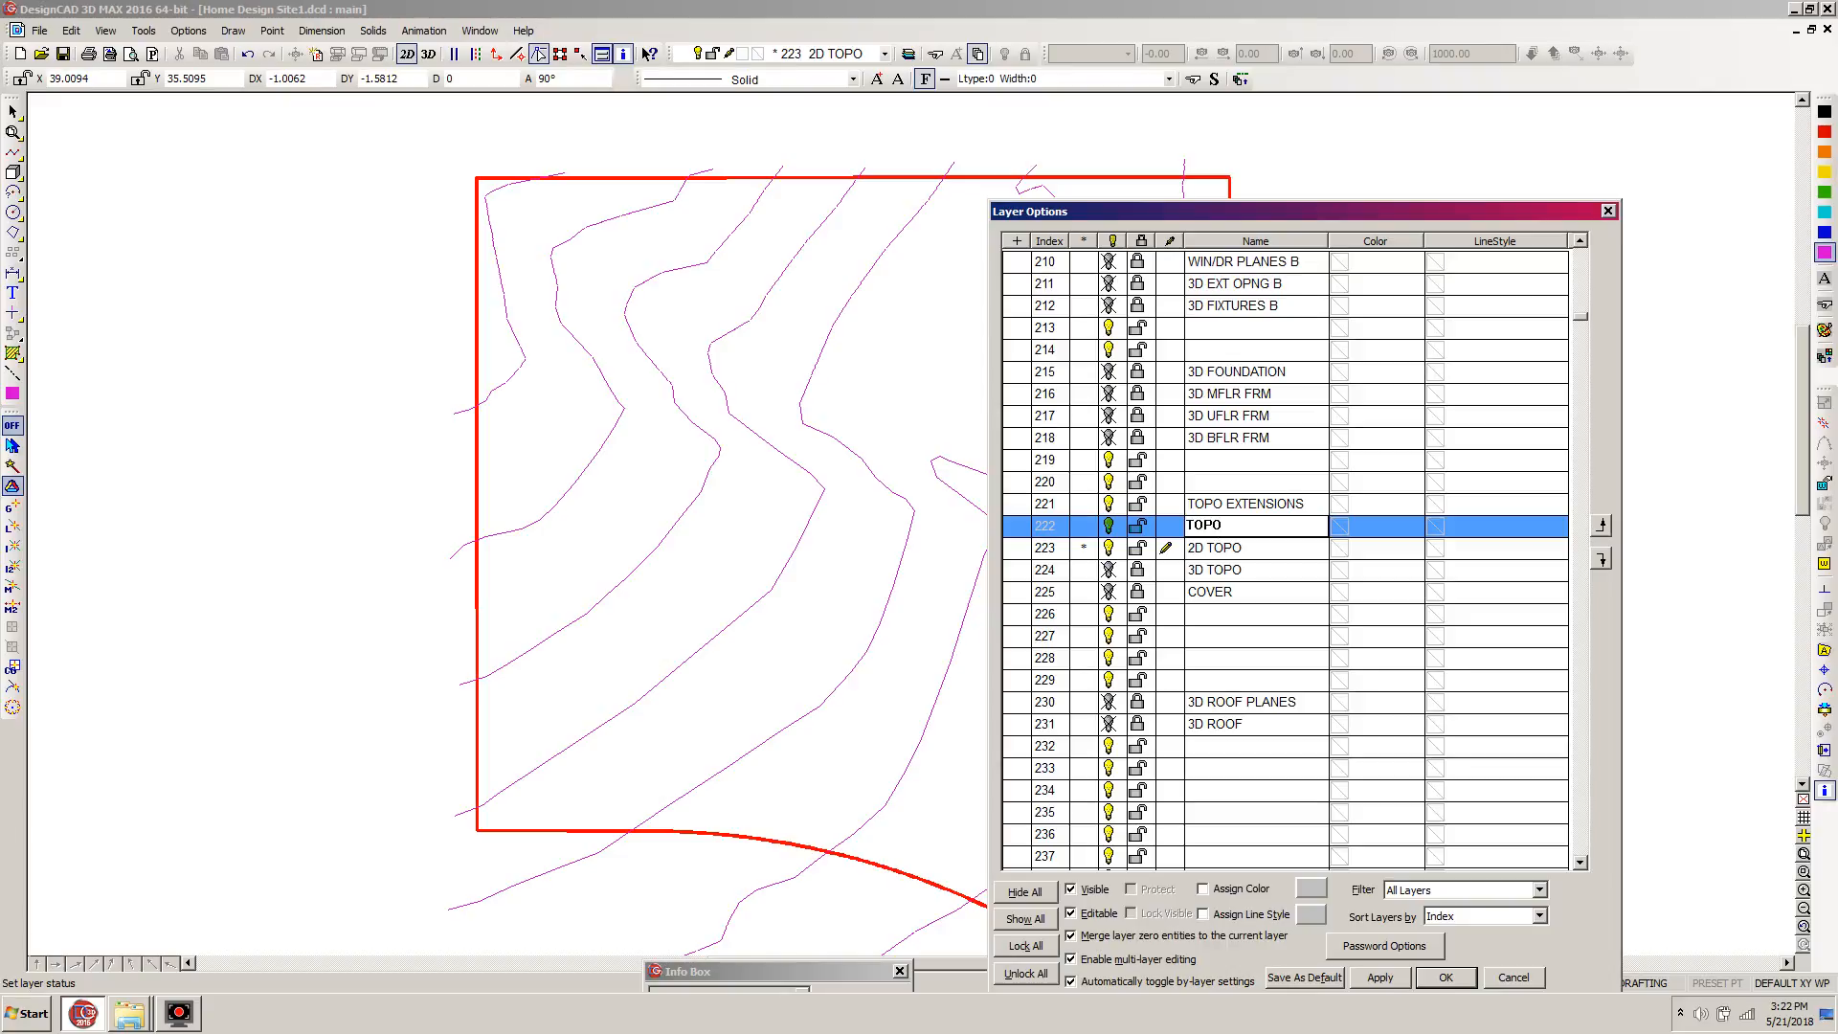
pyautogui.write('TOPO ADD LINESW')
# Make layer 221 TOPO EXTENSIONS the current layer and set the drawing color to cyan.
pyautogui.click(1177, 510)
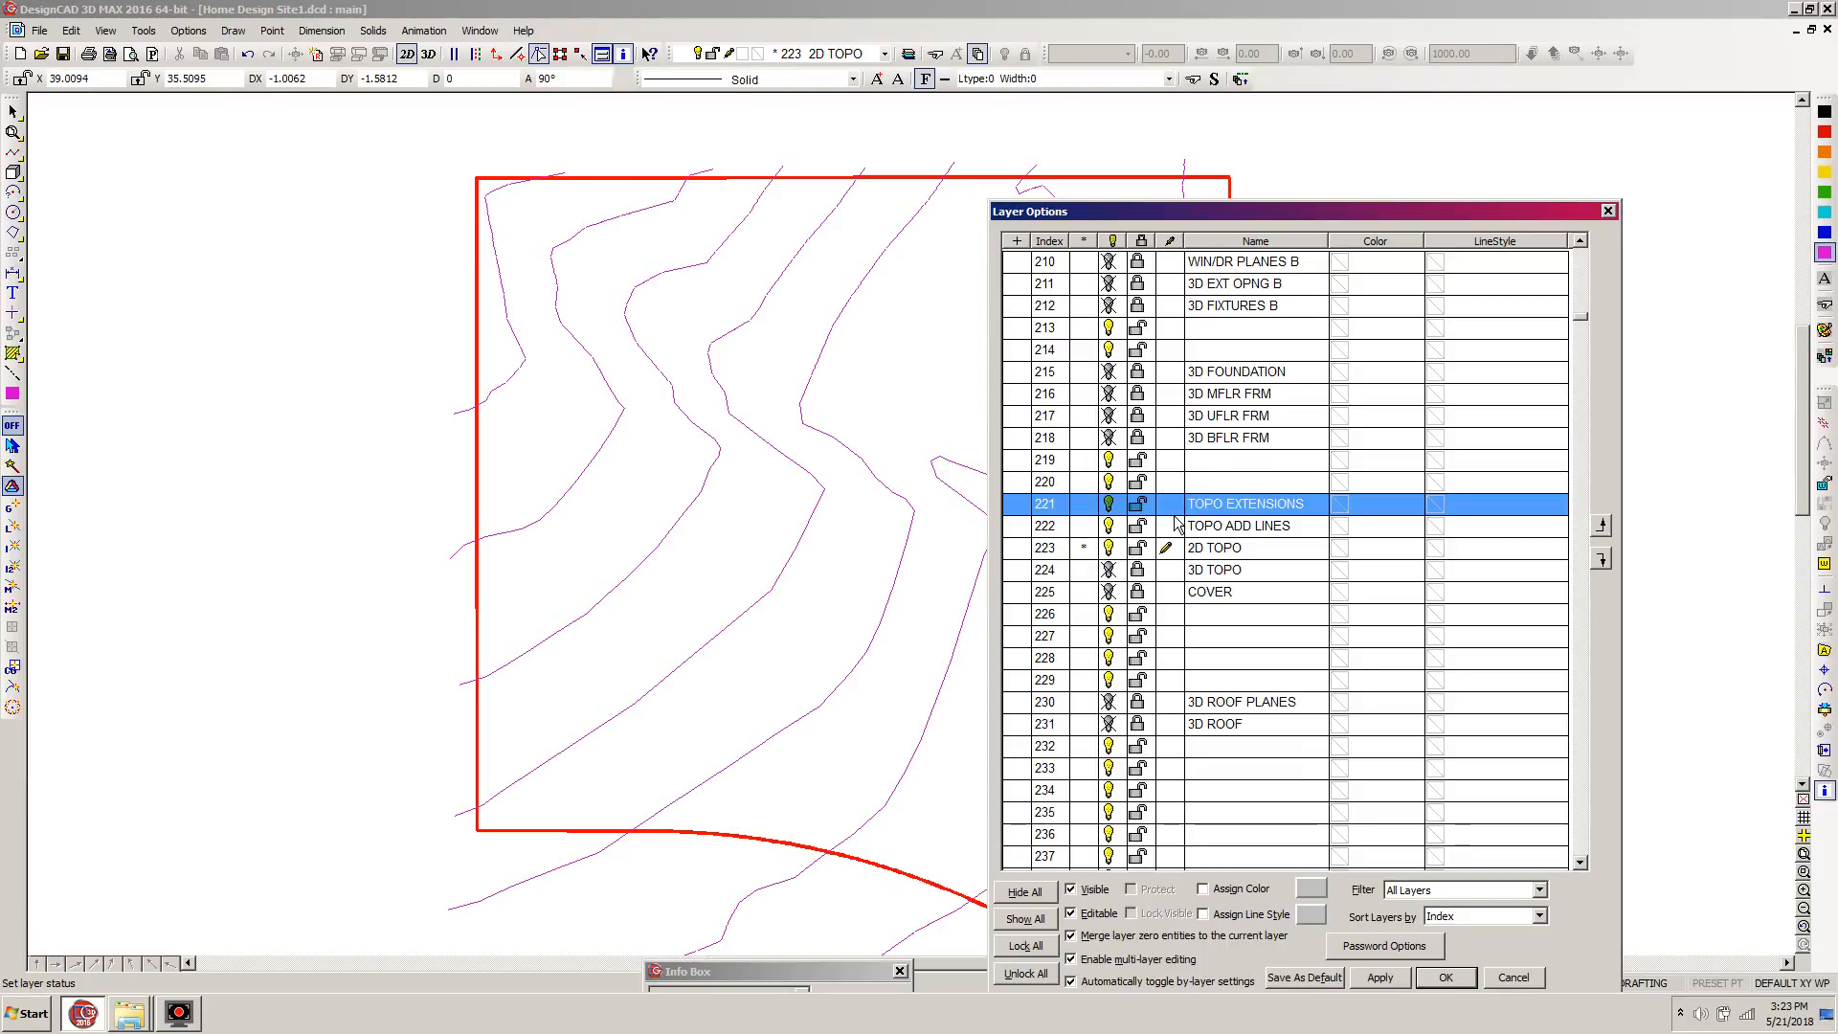
pyautogui.click(1167, 505)
pyautogui.click(1446, 978)
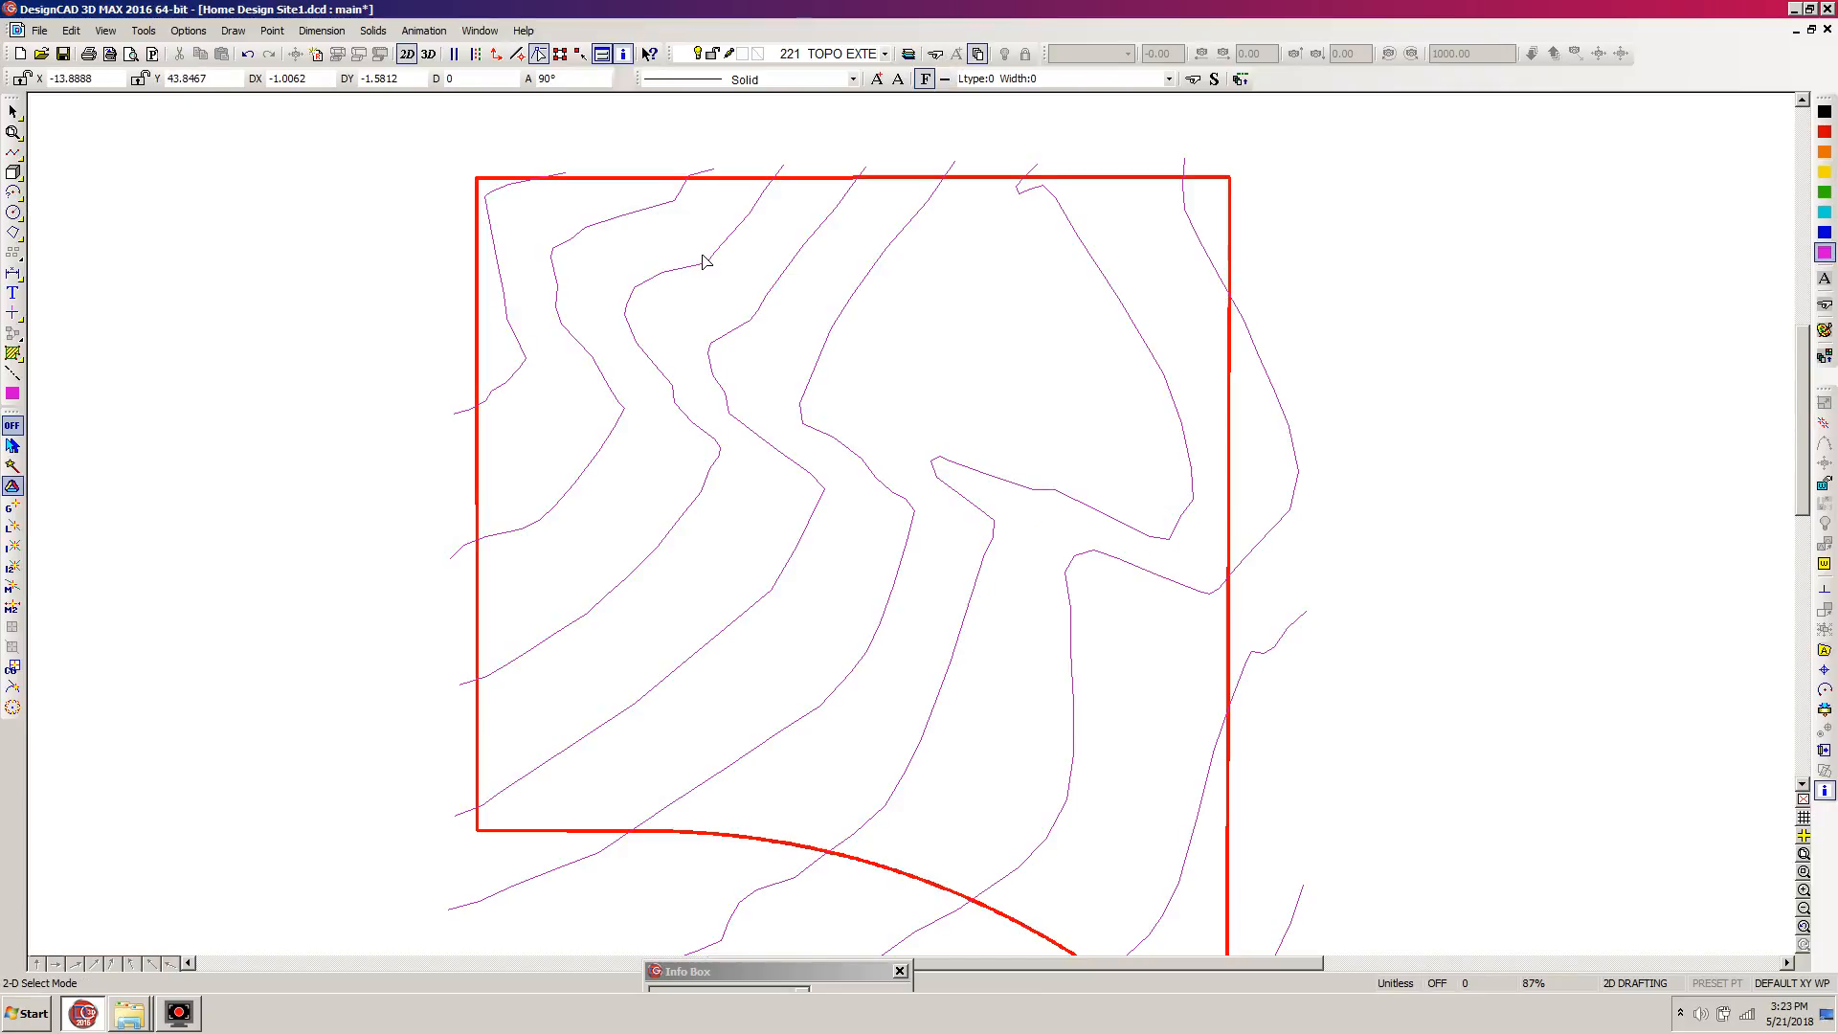
pyautogui.click(1824, 213)
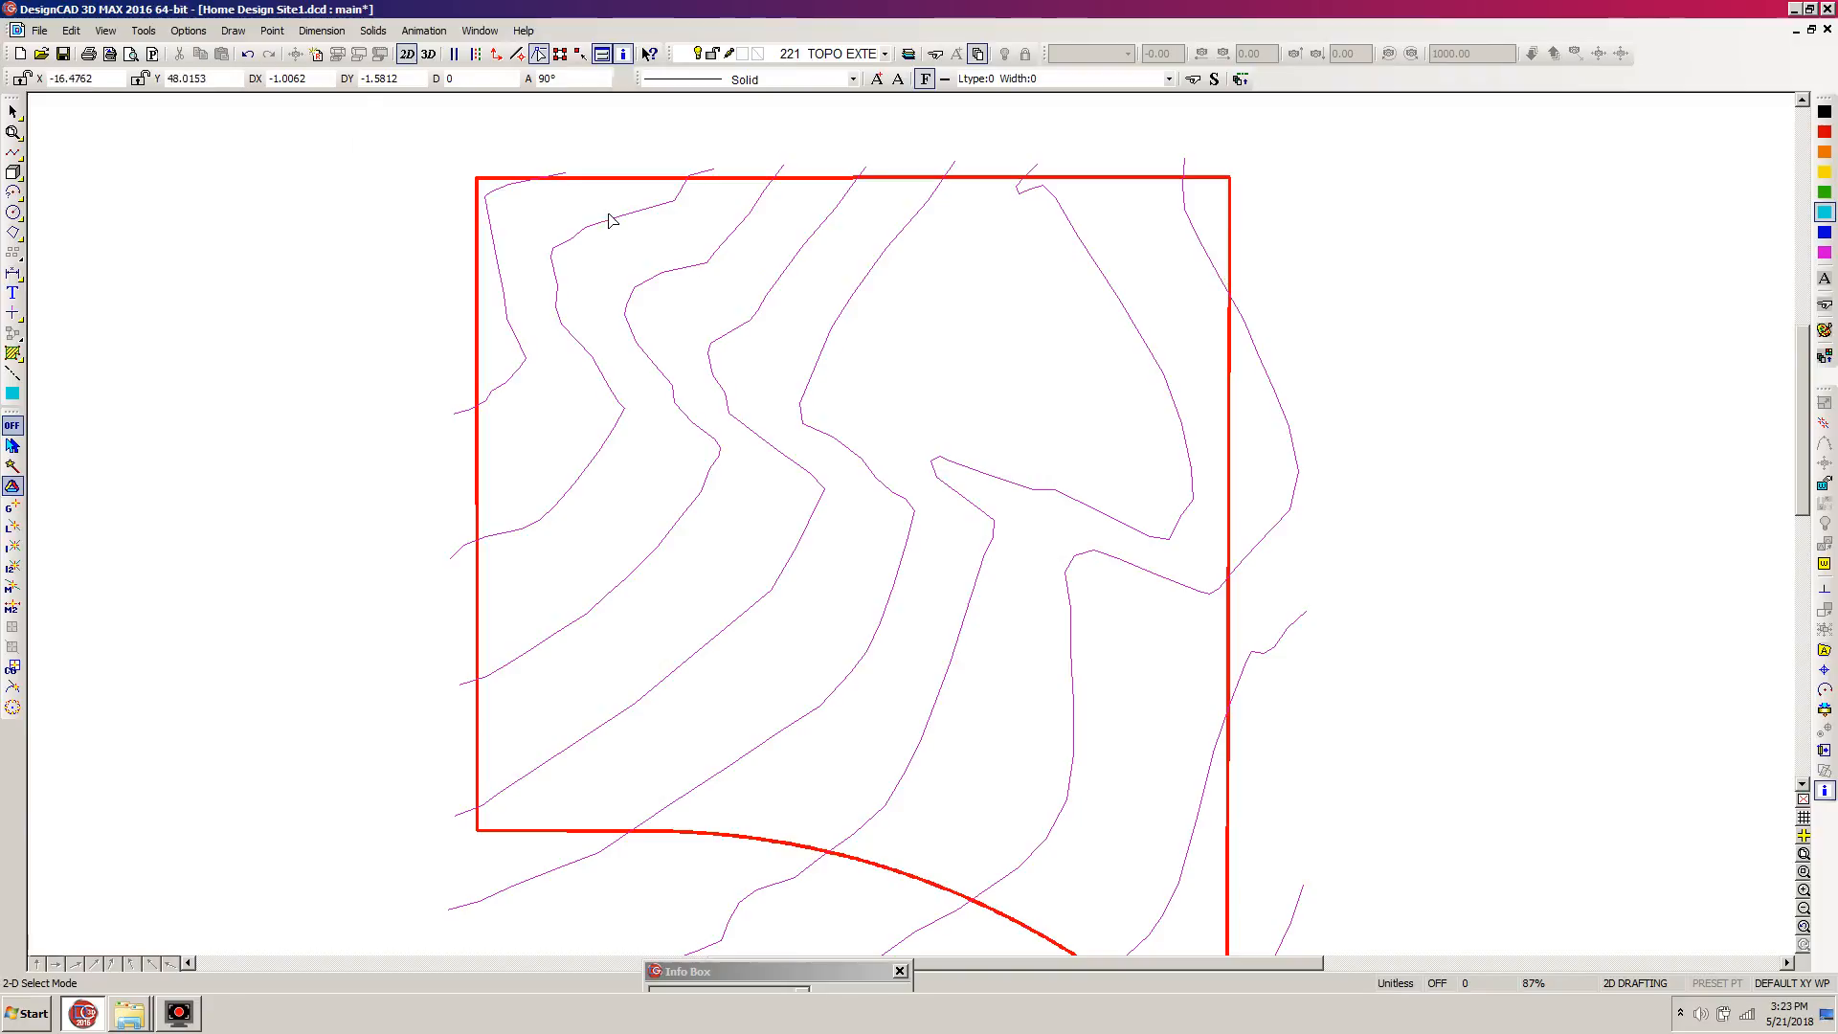
# Switch the drawing from 2D to 3D mode.
pyautogui.click(406, 55)
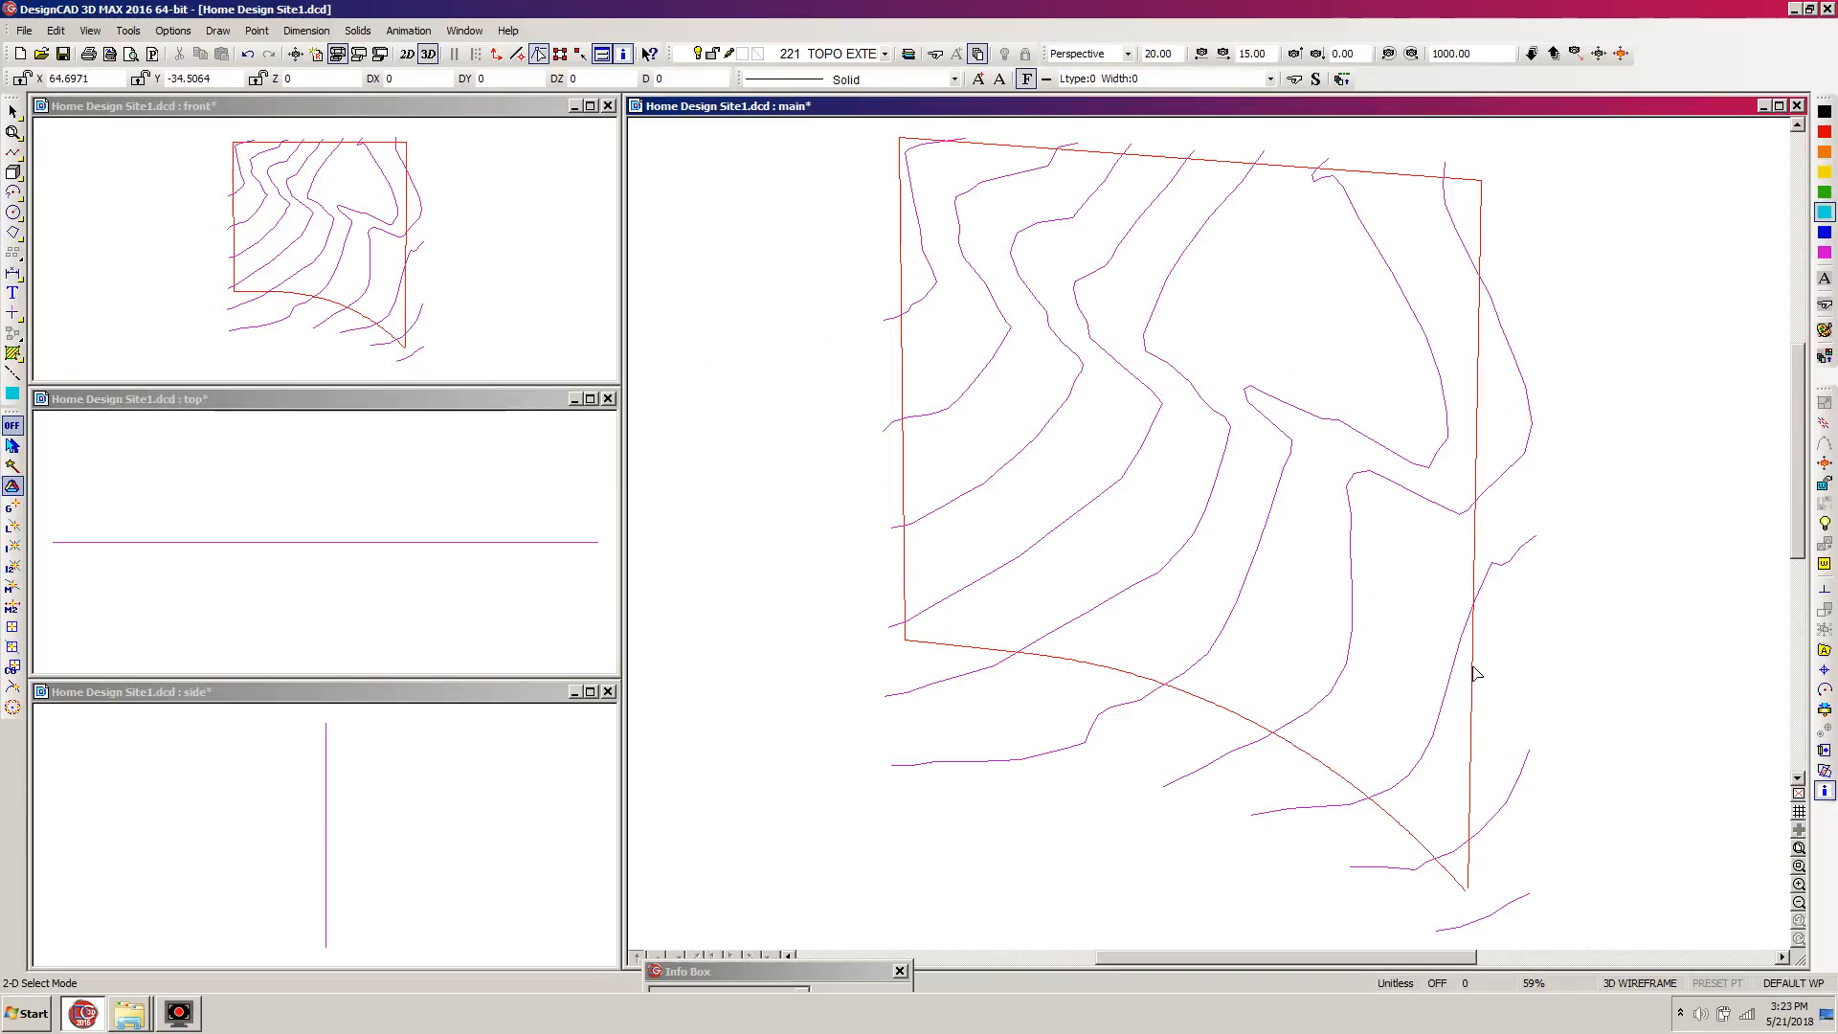
pyautogui.scroll(-1, 1208, 428)
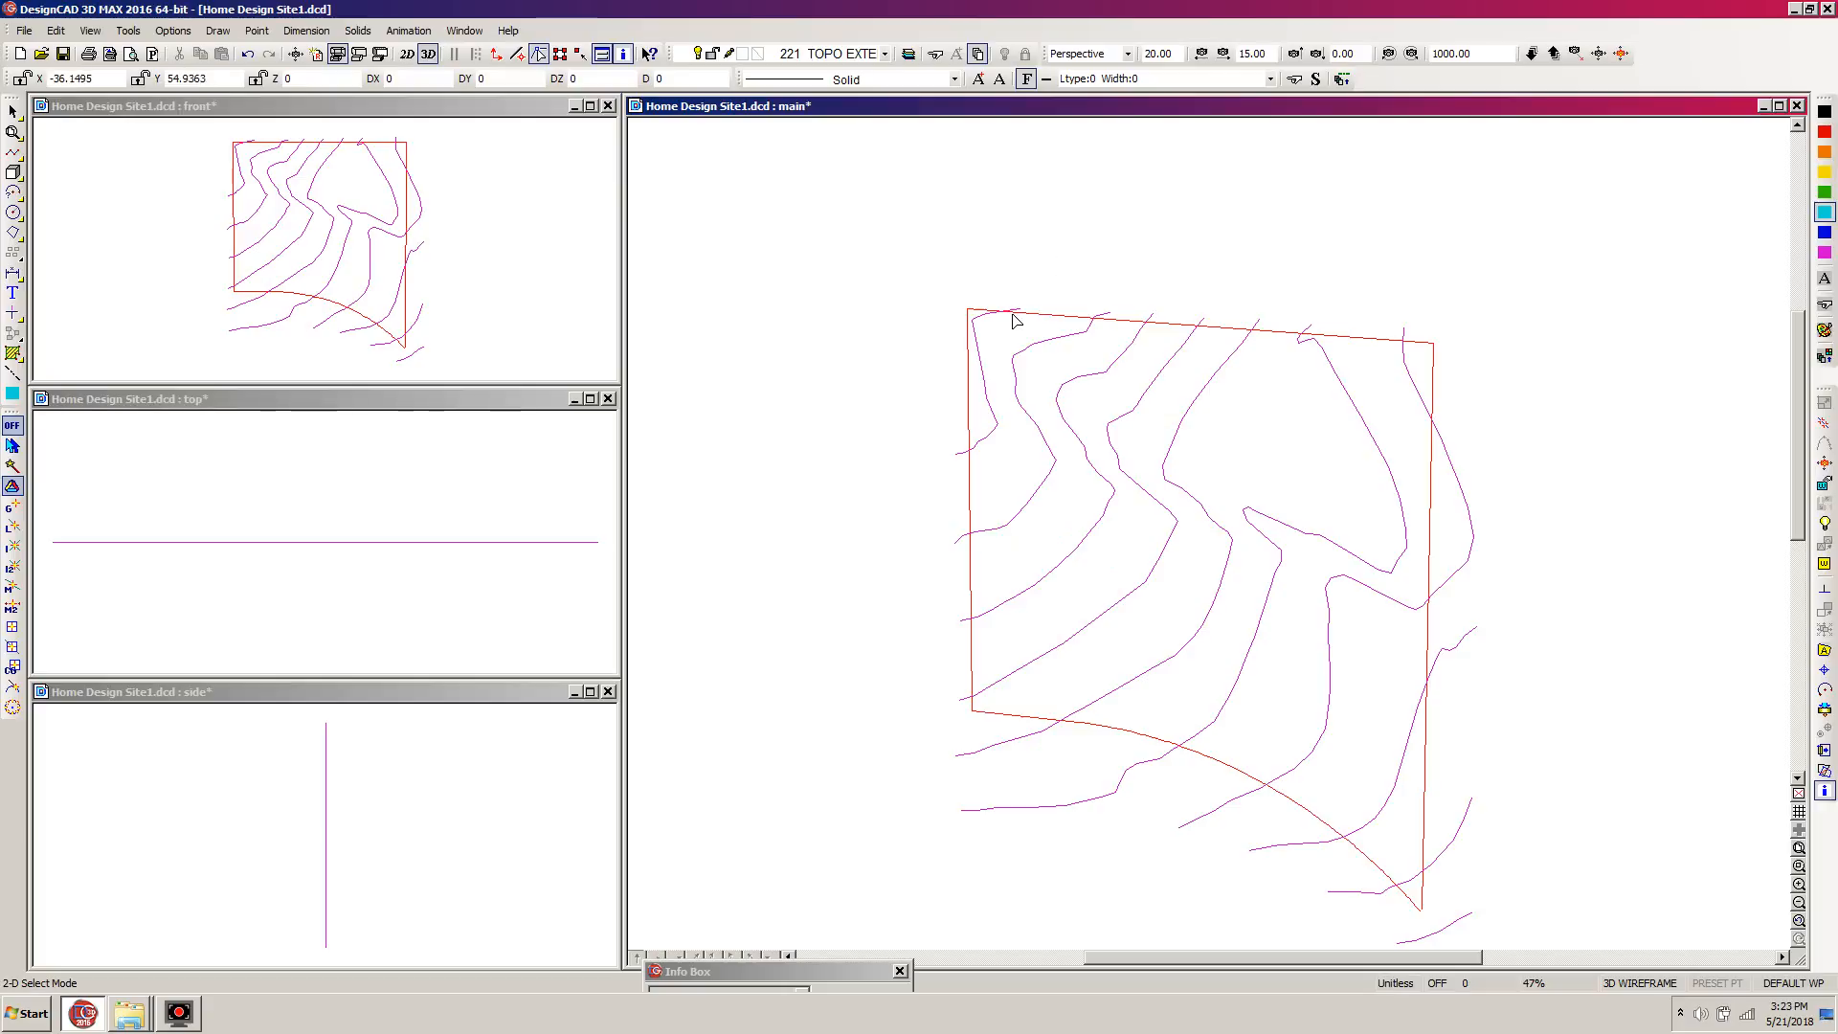
# Make layer 223 2D TOPO the current layer and lock all the other layers in the layer options.
pyautogui.press('l')
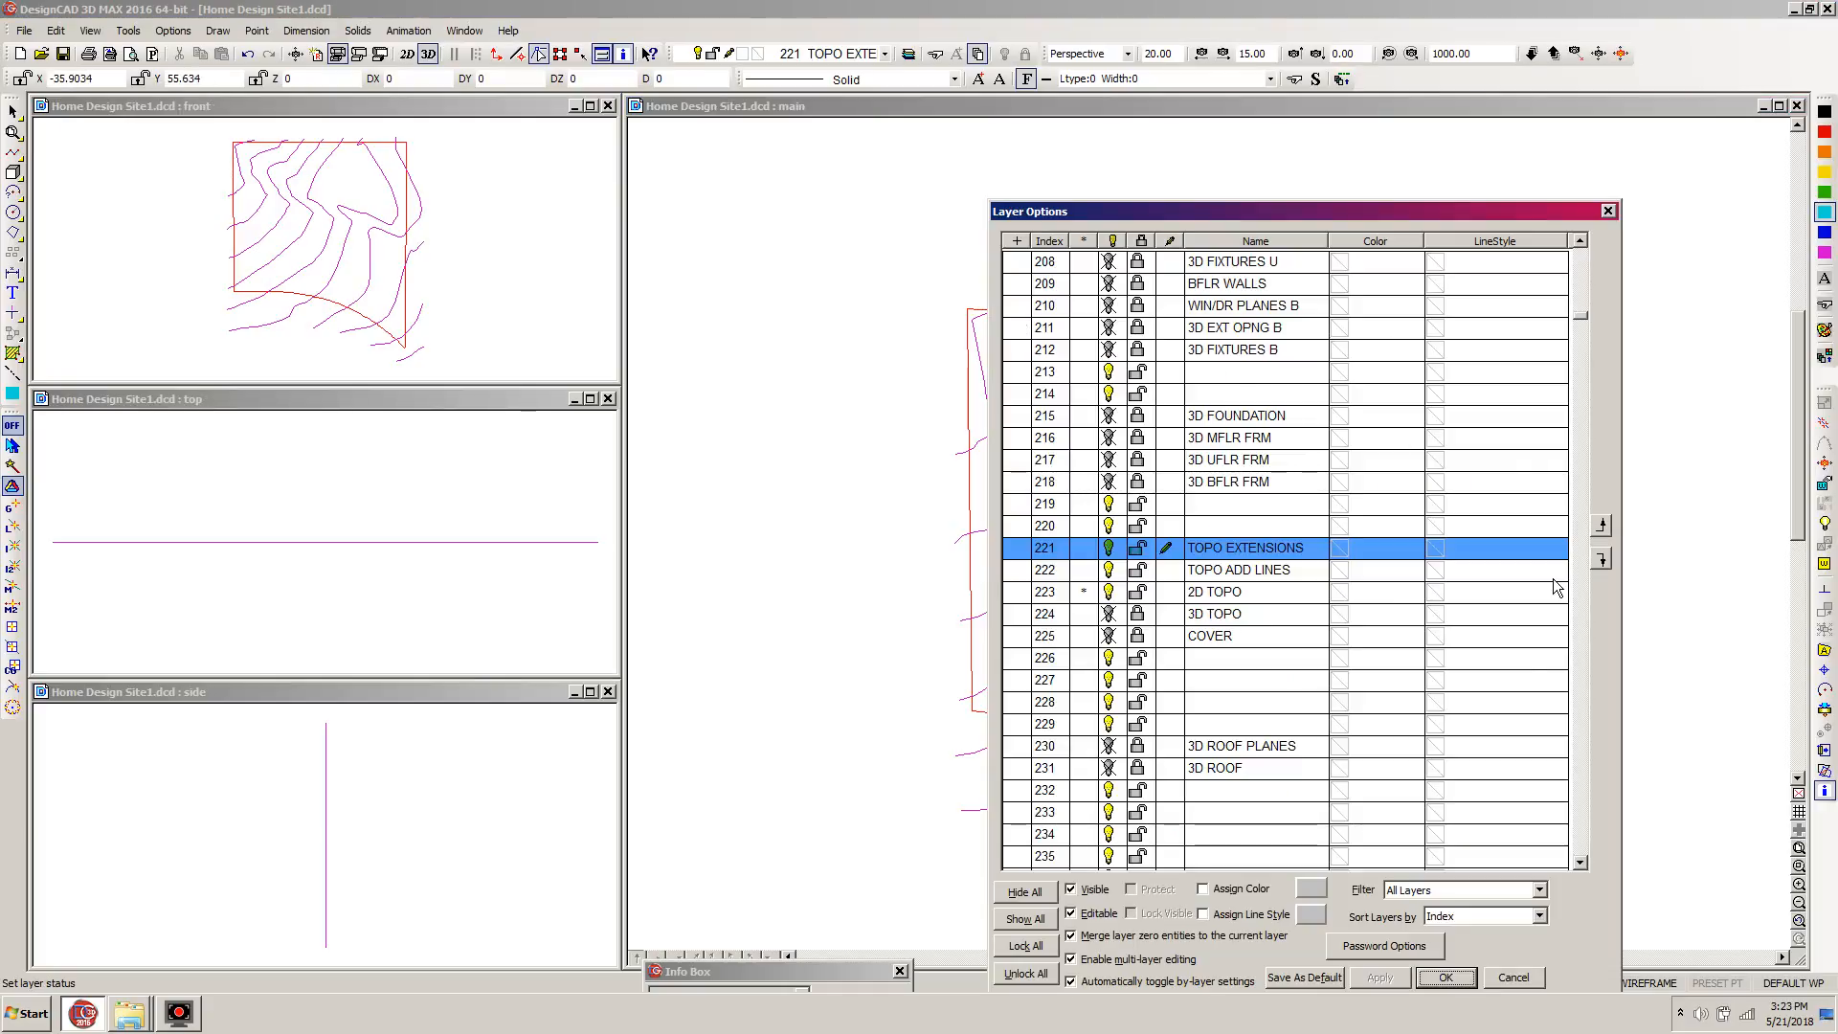
pyautogui.click(1176, 596)
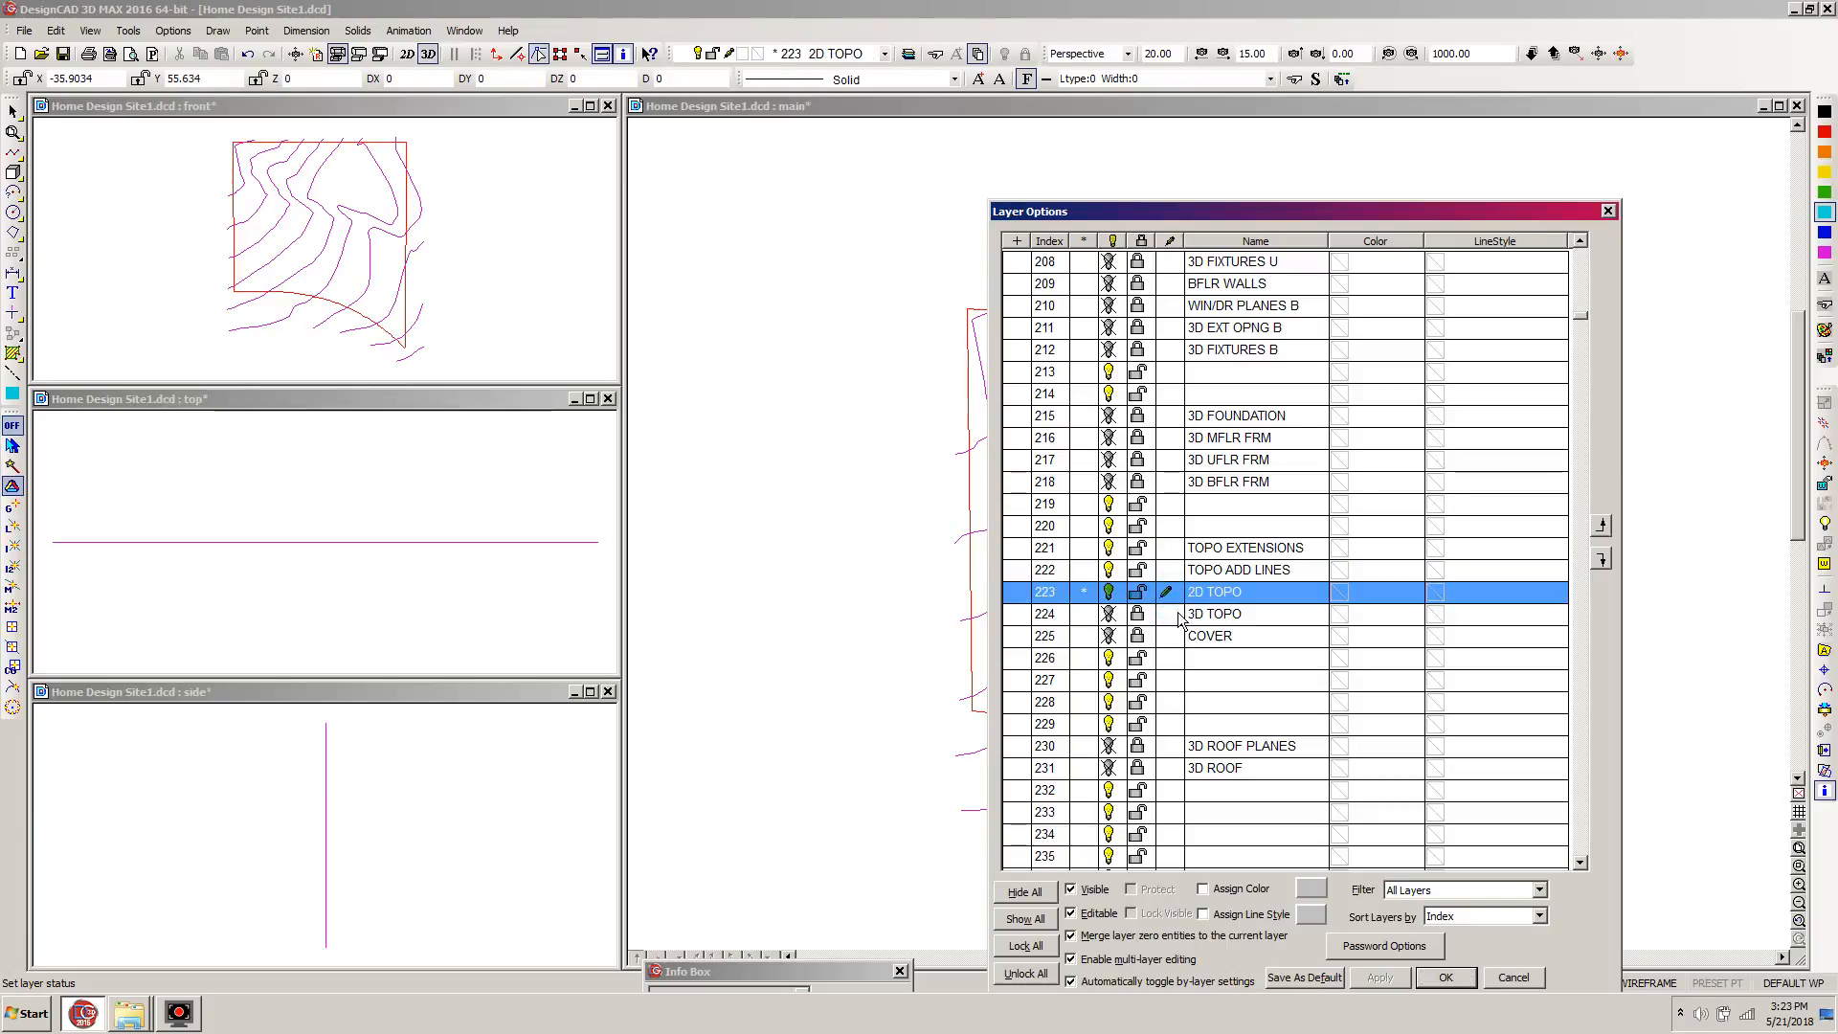
pyautogui.click(1026, 947)
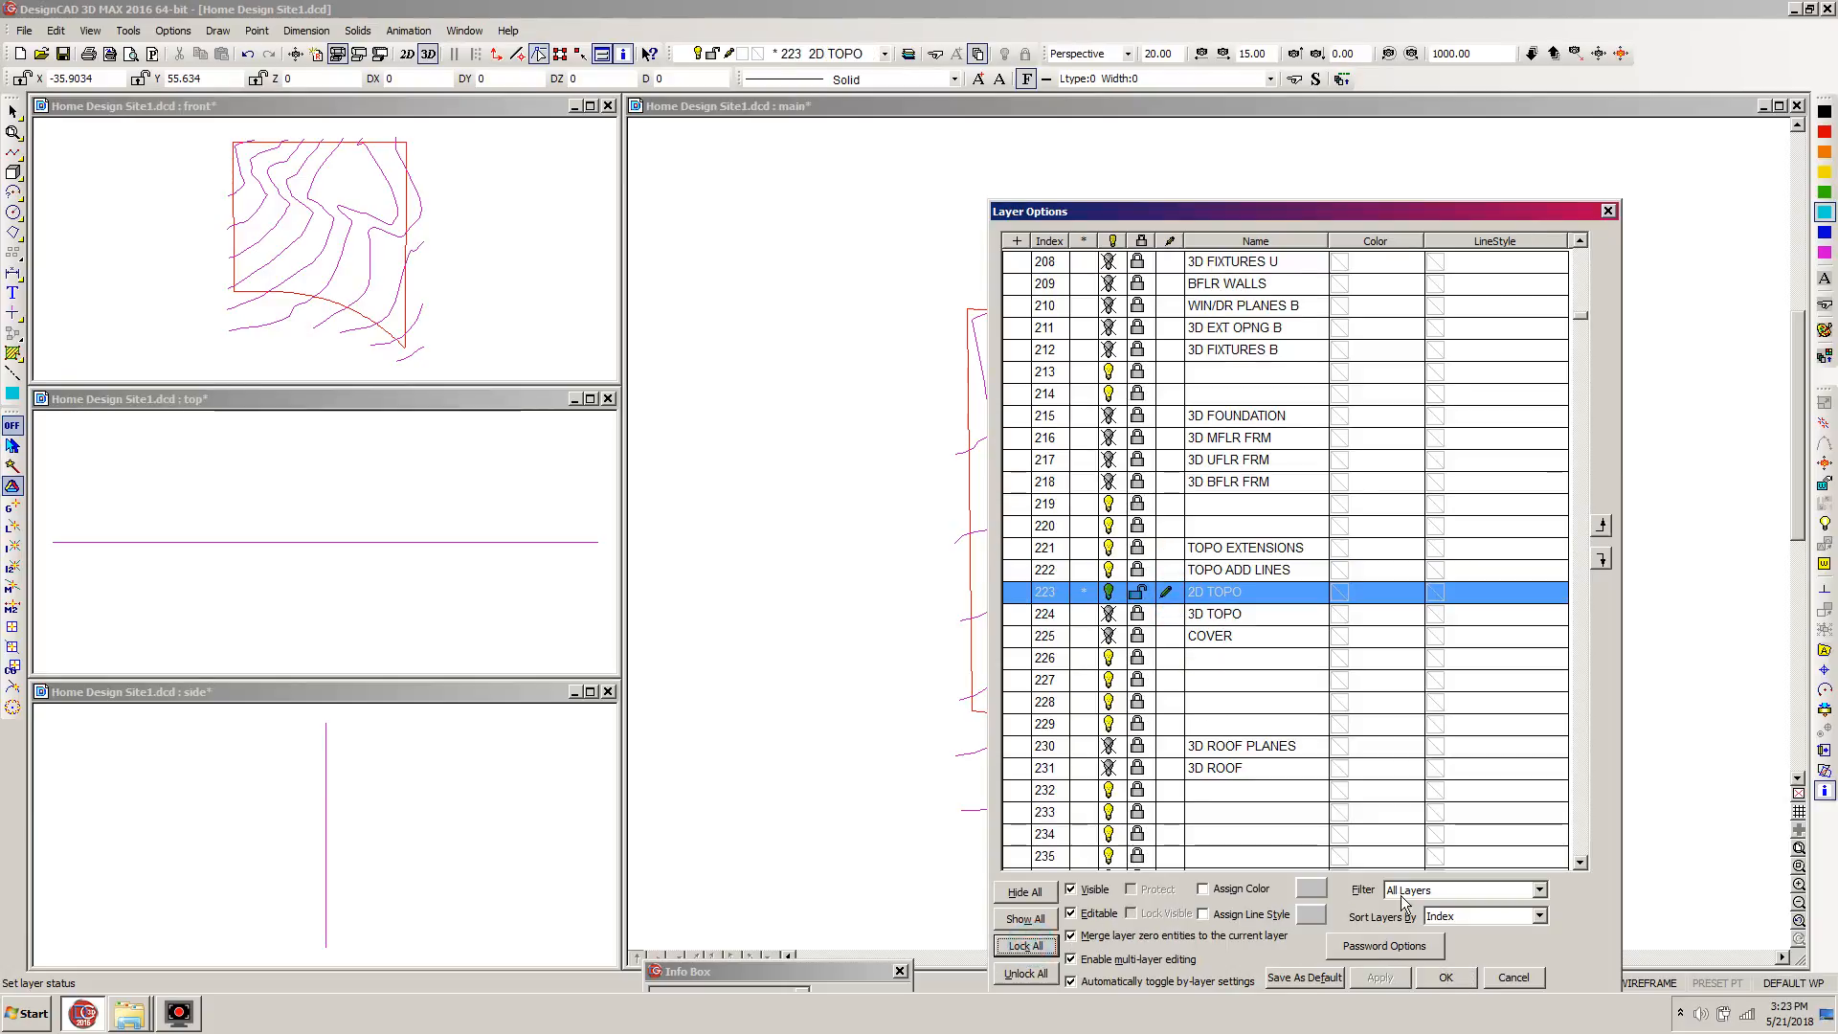
pyautogui.click(1445, 977)
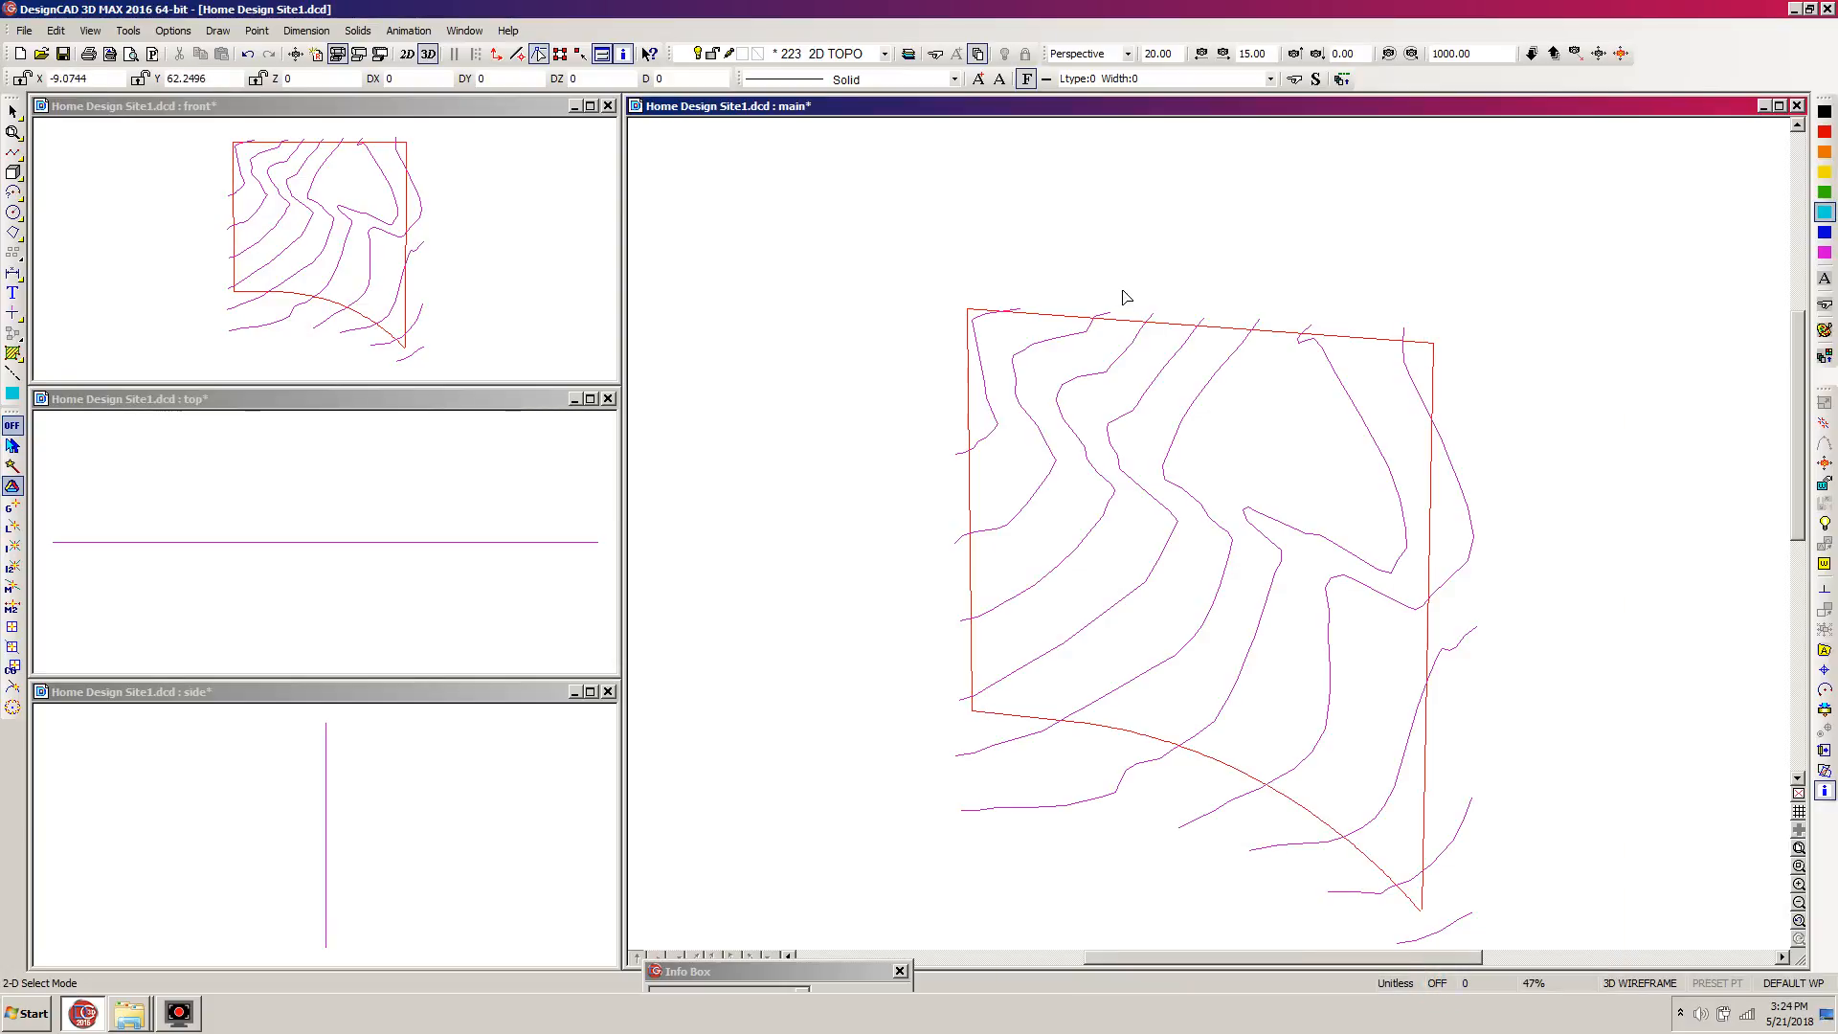
# Select all contours except the short one outside the lot's southeast corner and move them by DZ -1.
pyautogui.moveTo(801, 230); pyautogui.dragTo(1500, 919)
pyautogui.click(1145, 566)
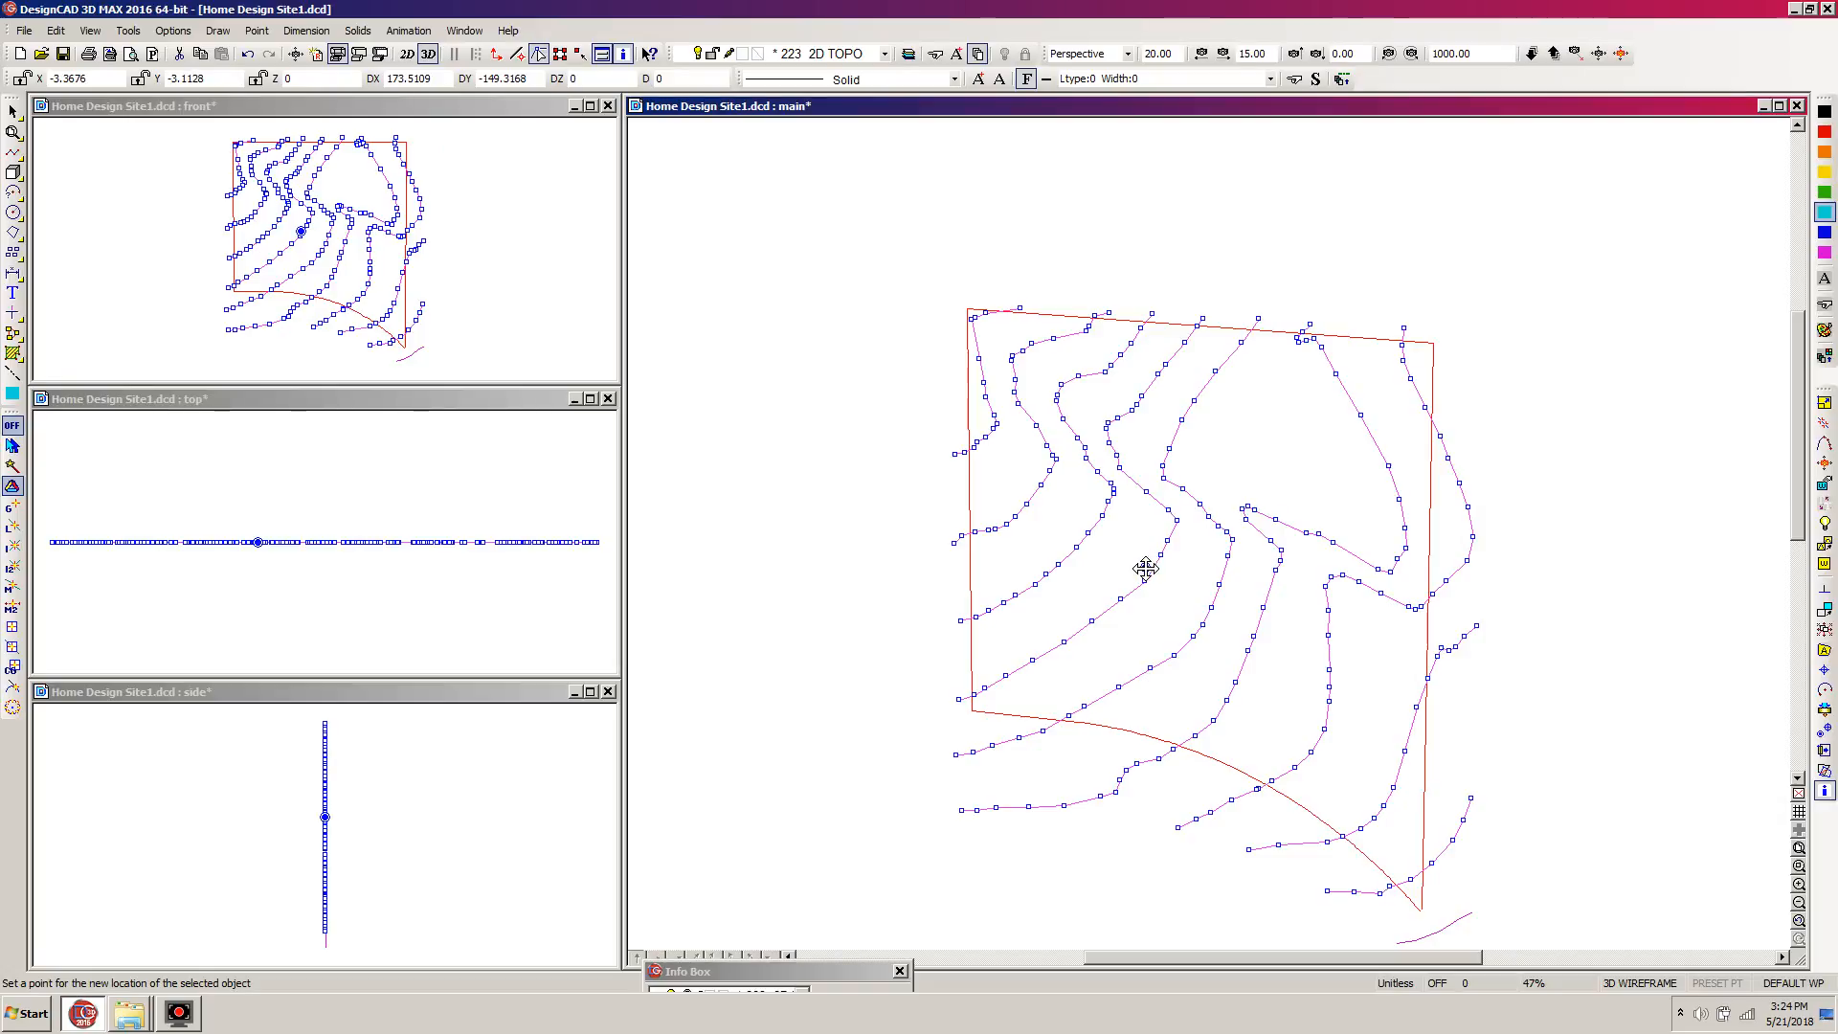
pyautogui.press('space')
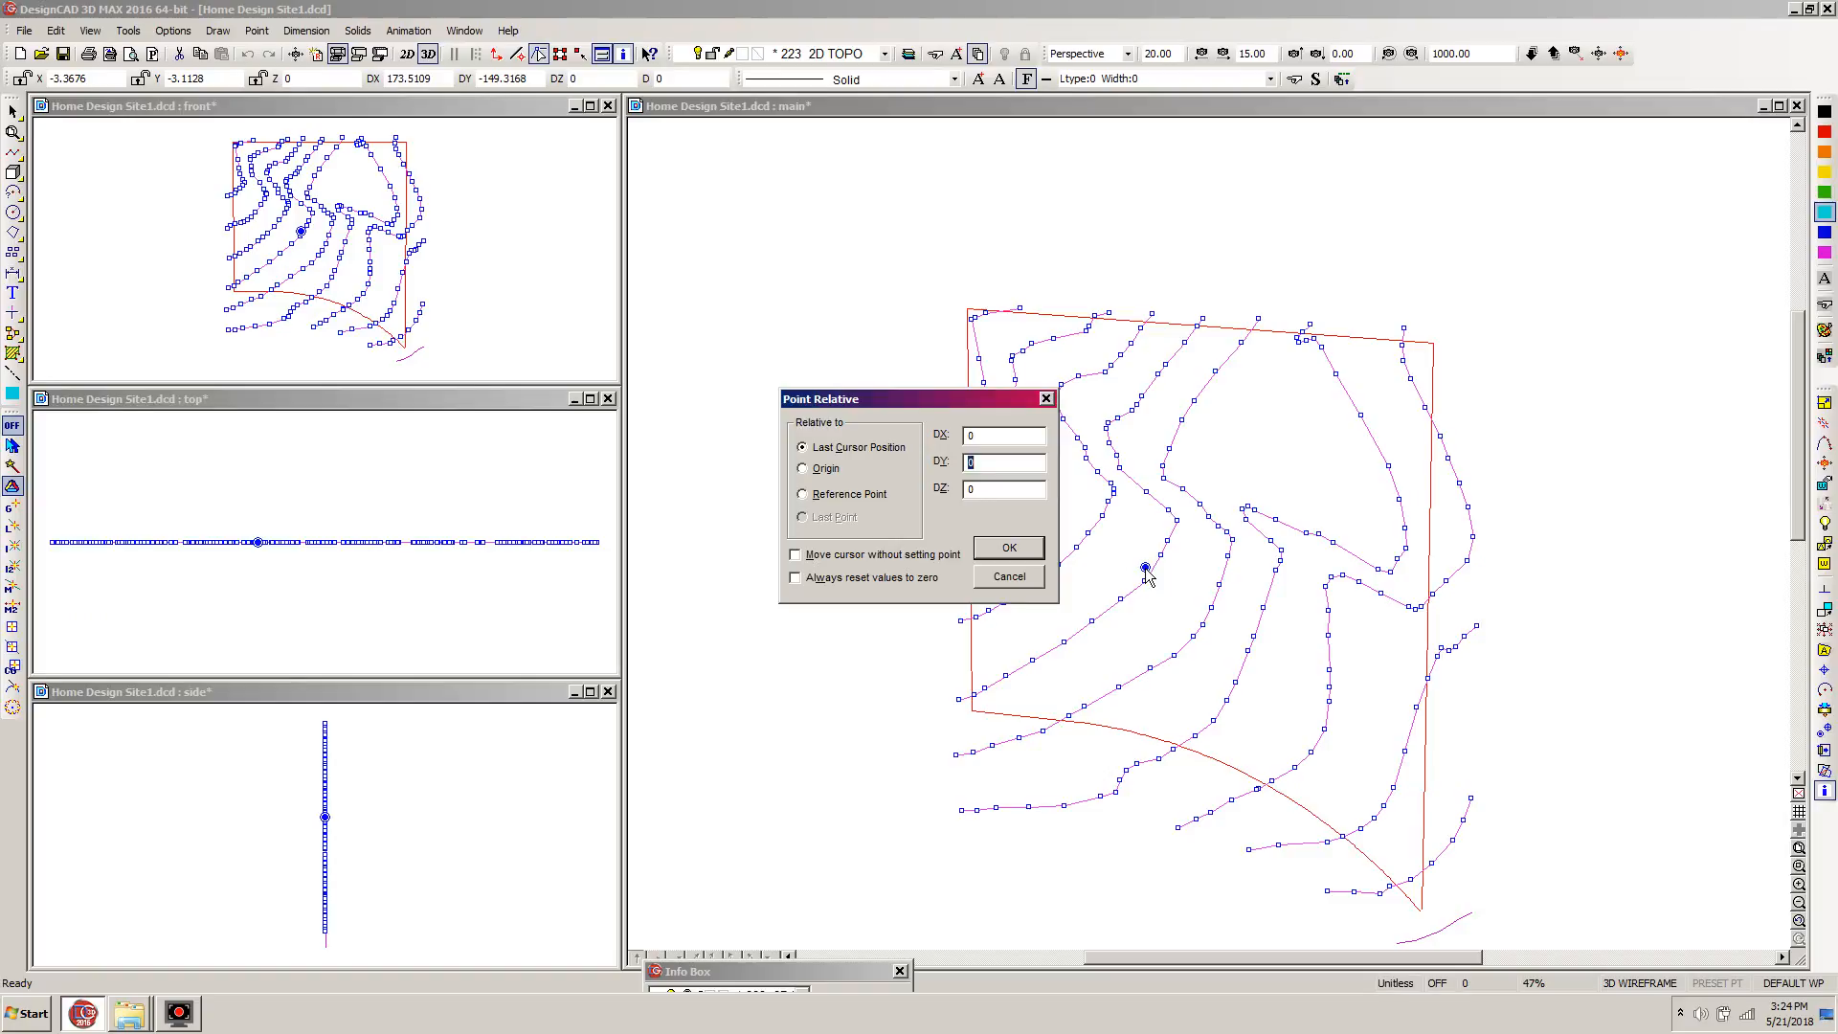
pyautogui.press('Tab')
pyautogui.write('-')
pyautogui.press('Return')
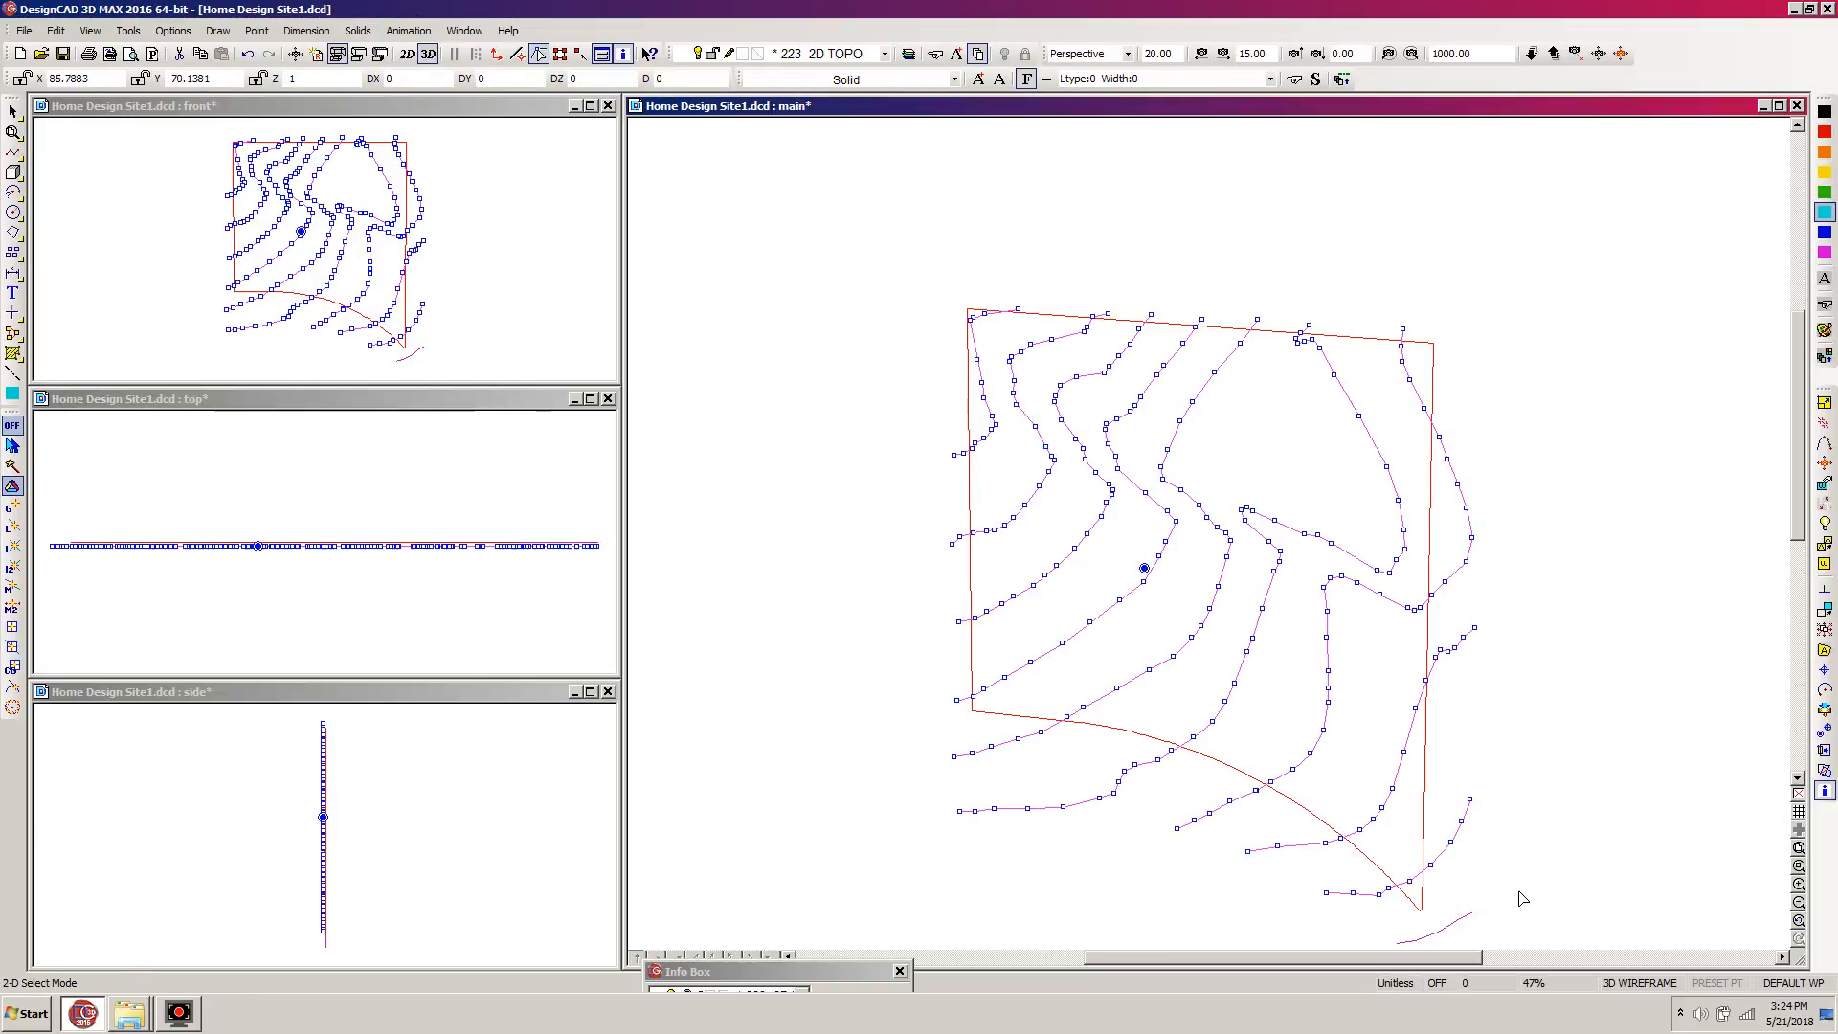
# Remove the selected contour nearest the southeast corner from the selection and move the remaining contours by DZ -1.
pyautogui.click(1469, 840)
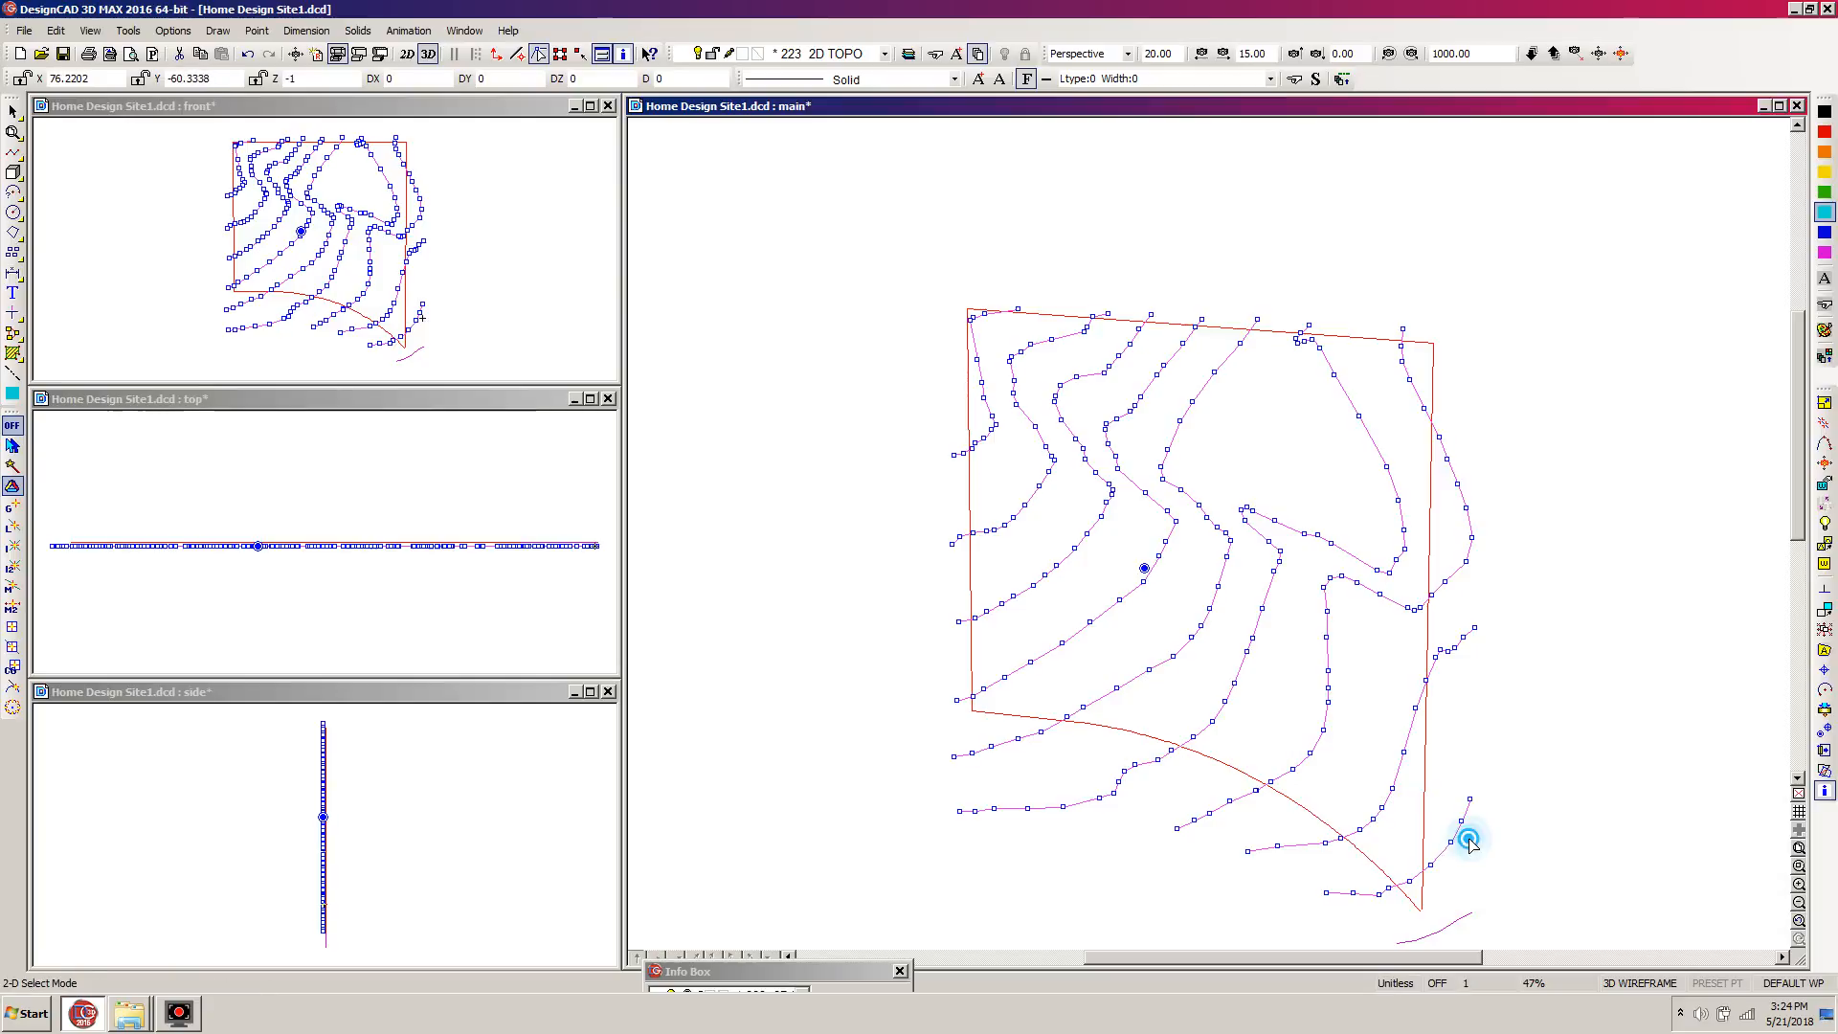
pyautogui.click(1144, 569)
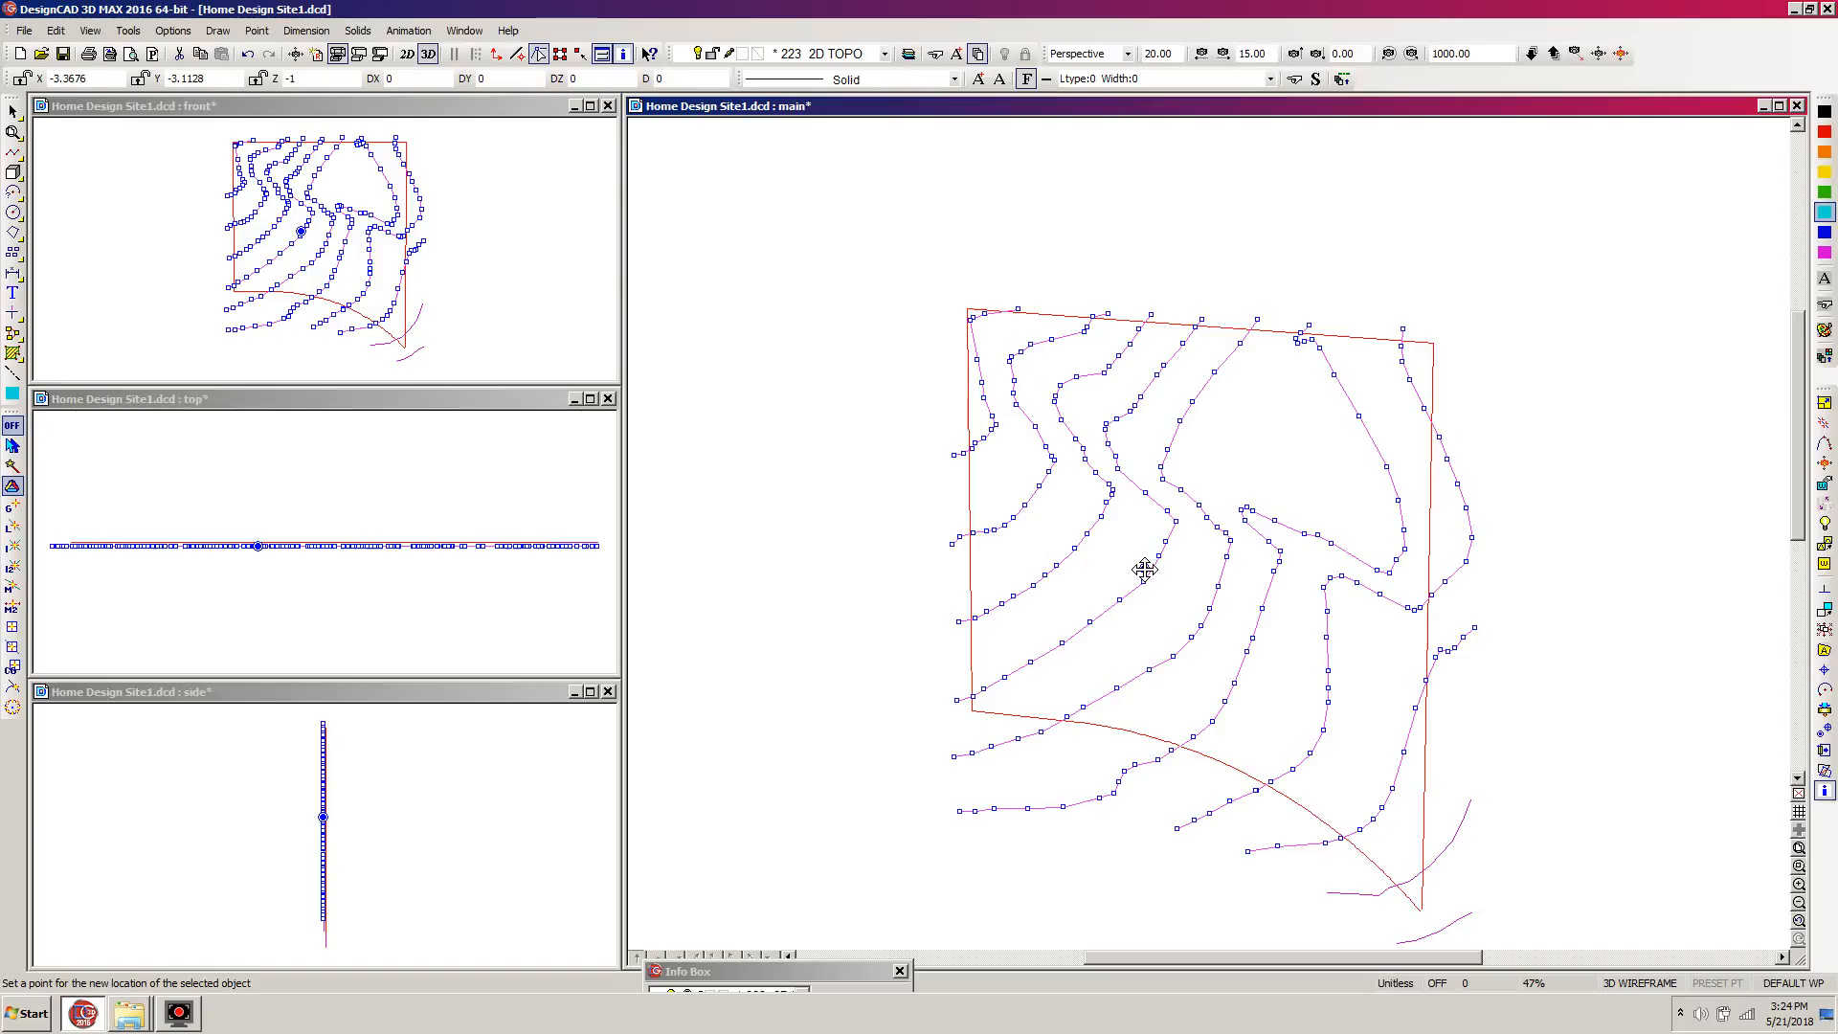
pyautogui.press('m')
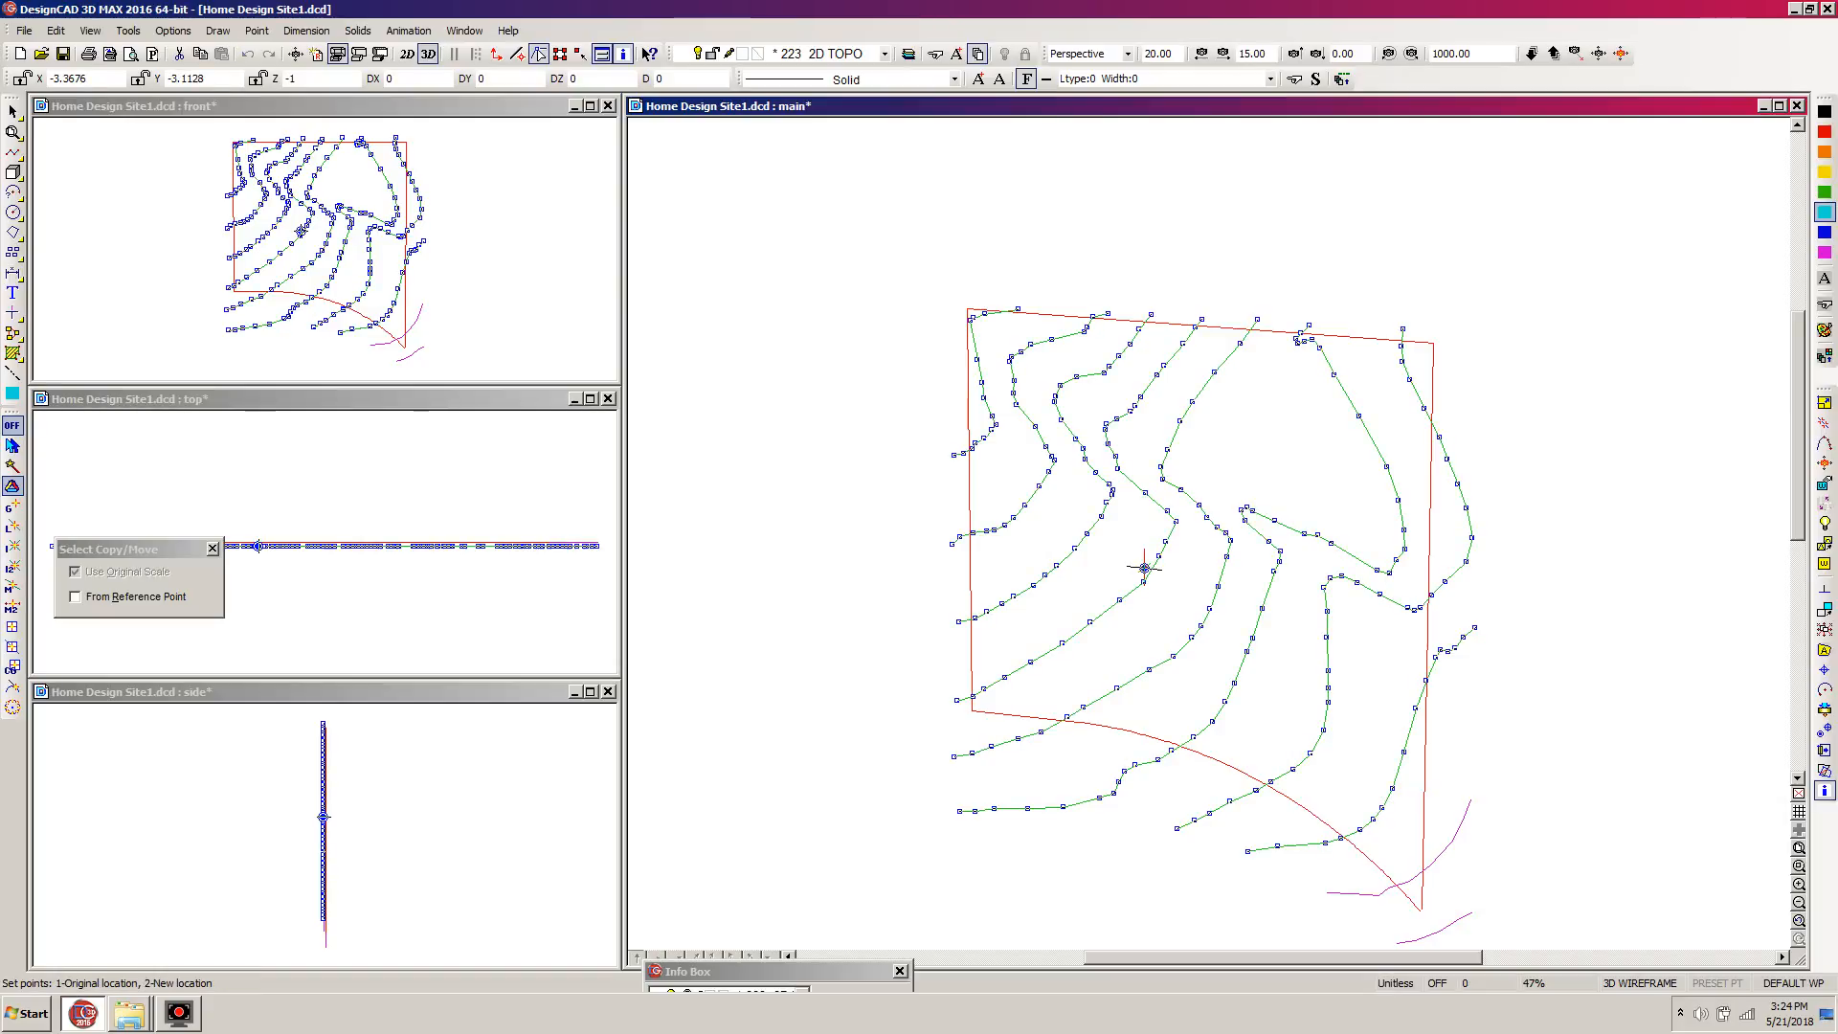
pyautogui.press("'")
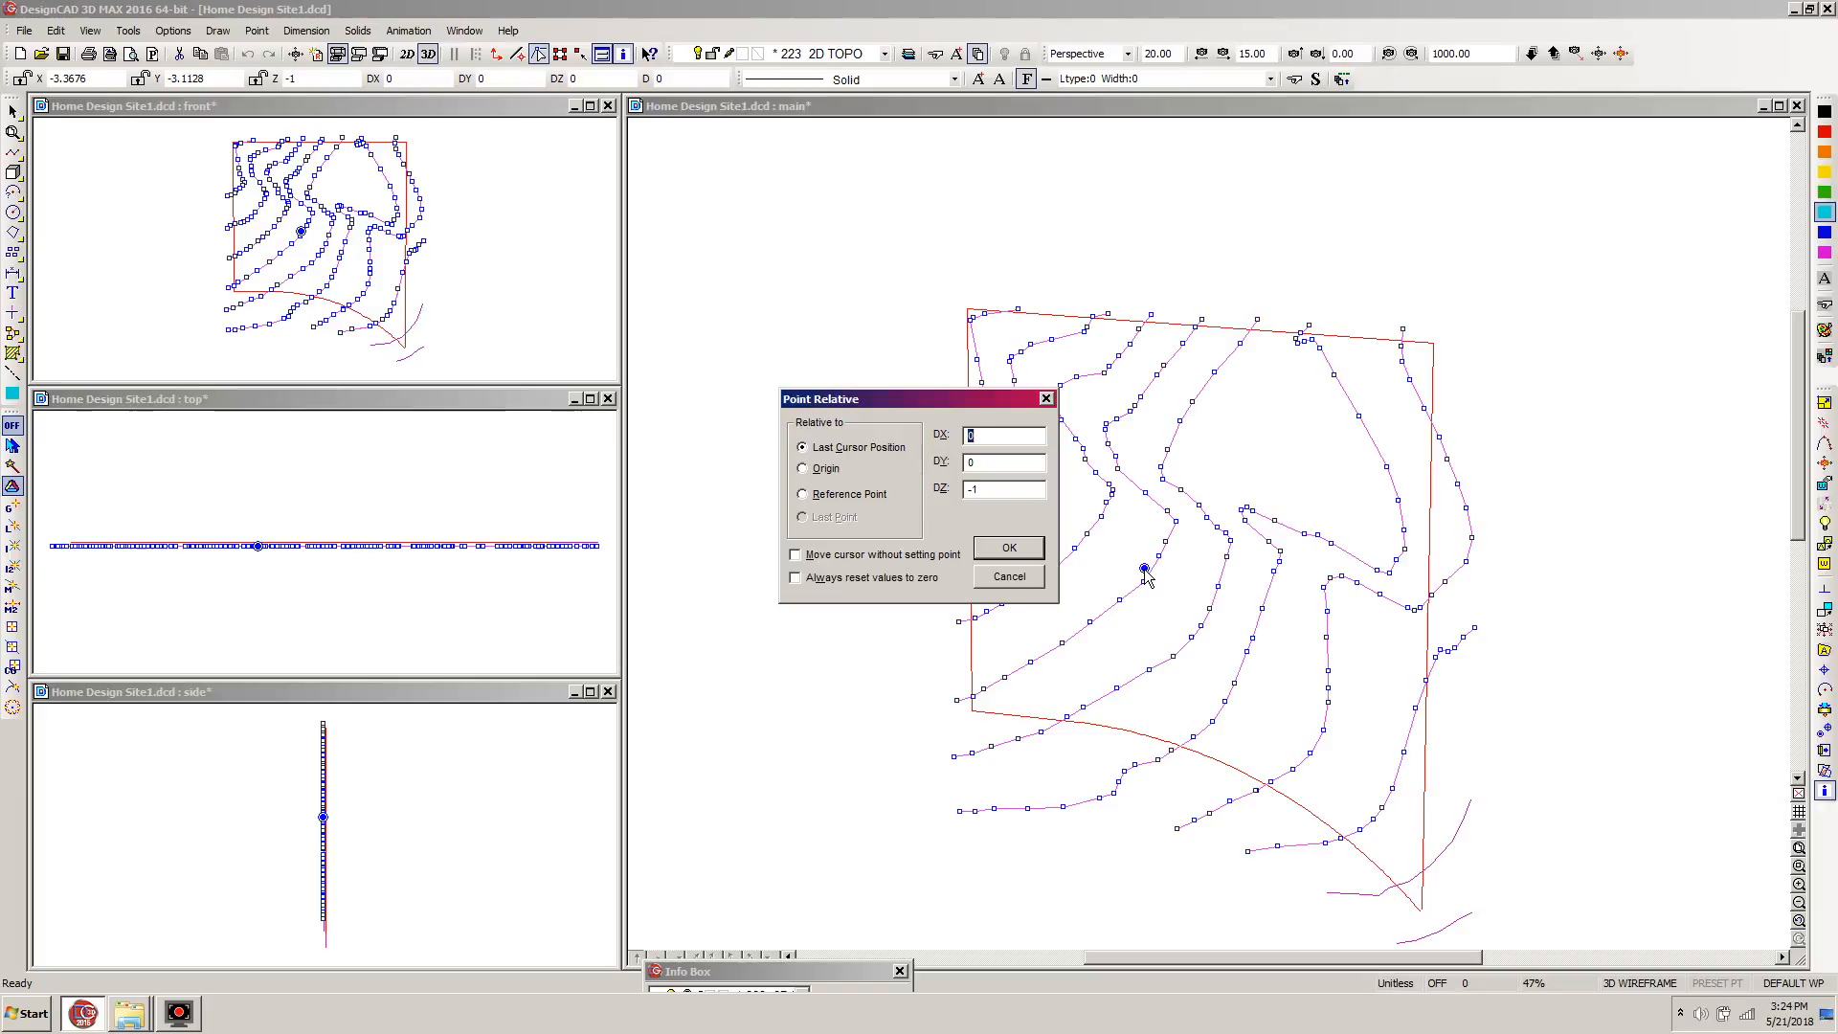
pyautogui.press('Return')
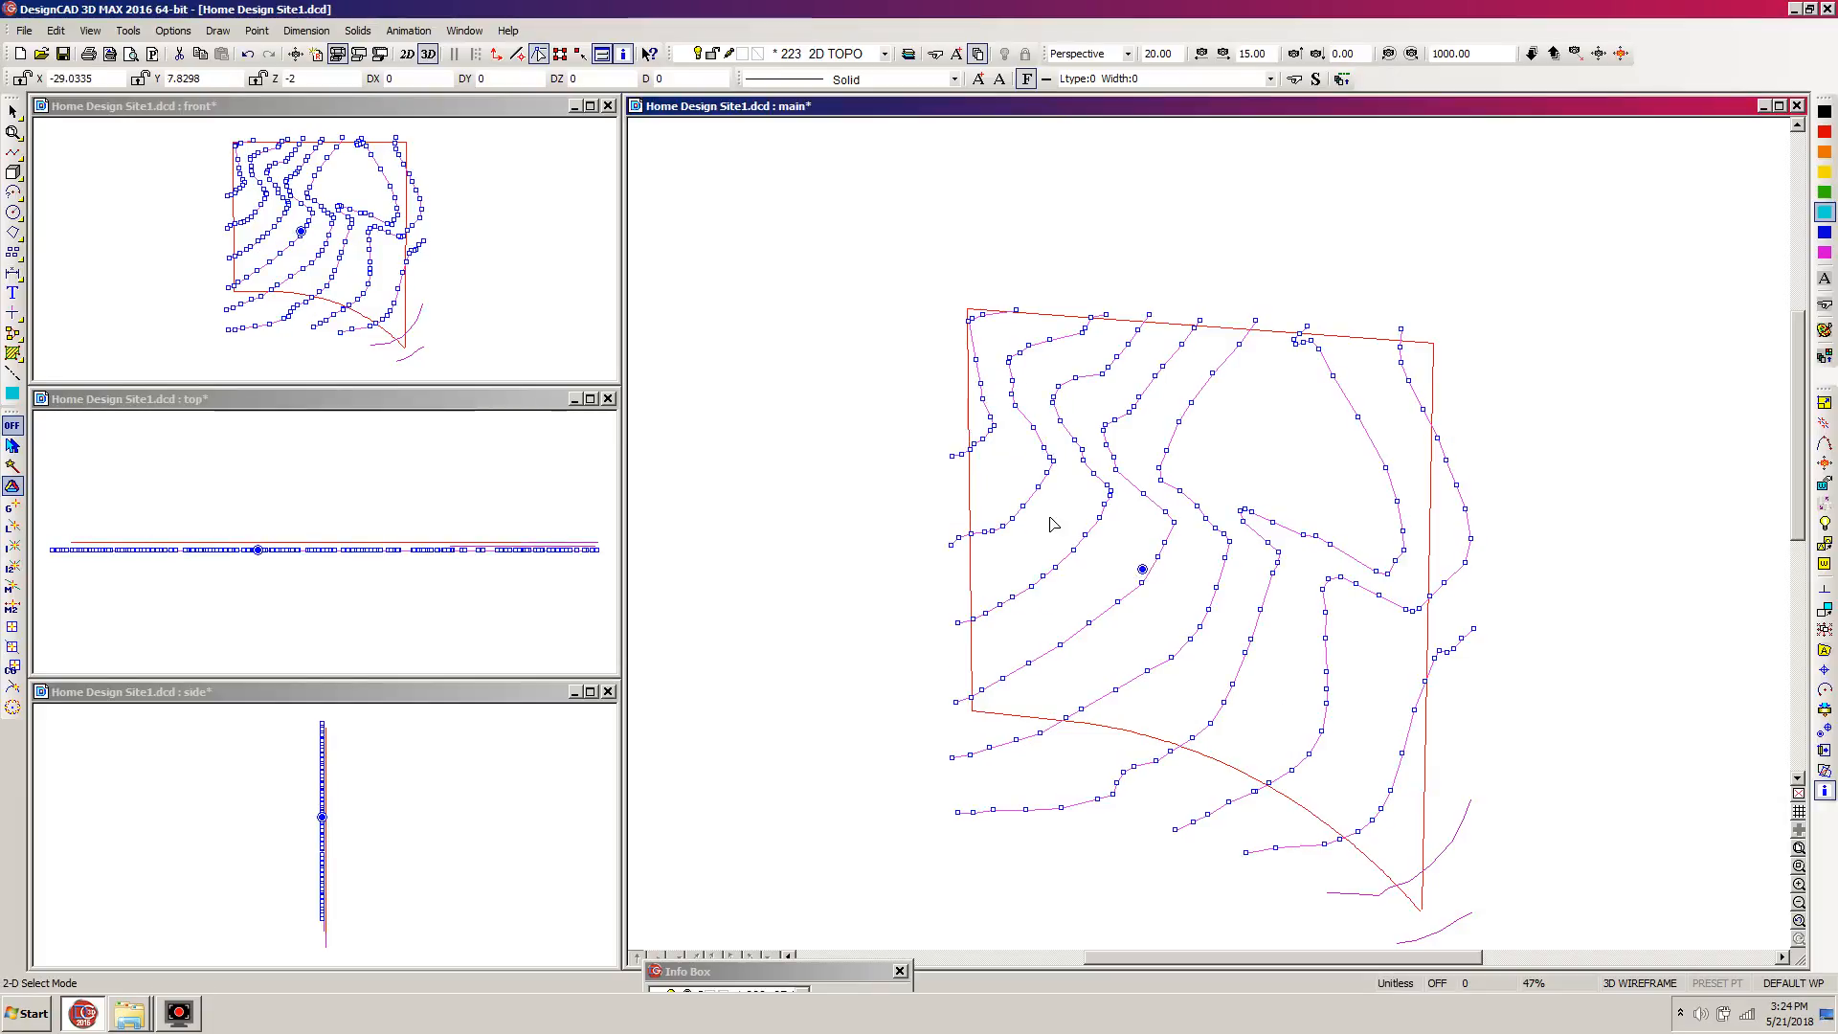
# Deselect the contour starting midway along the lot's east side and move the contours still selected by DZ -1.
pyautogui.click(1463, 658)
pyautogui.click(1142, 569)
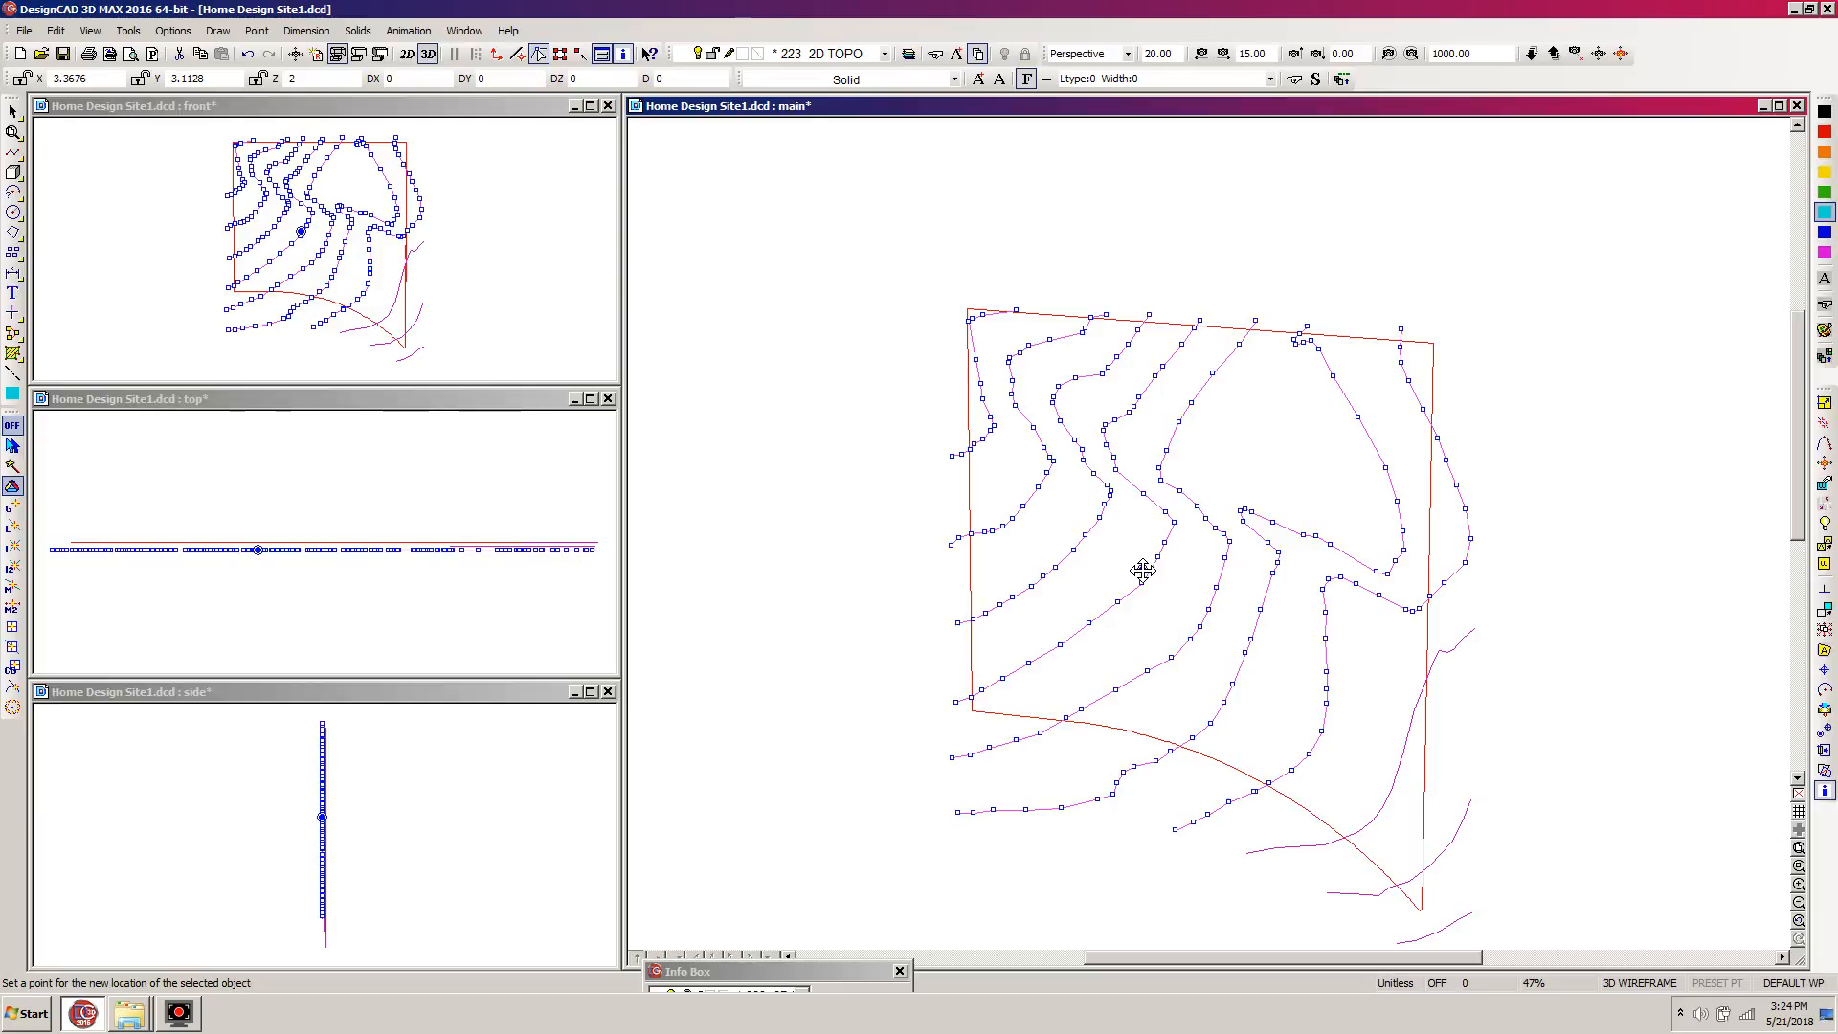
pyautogui.press("'")
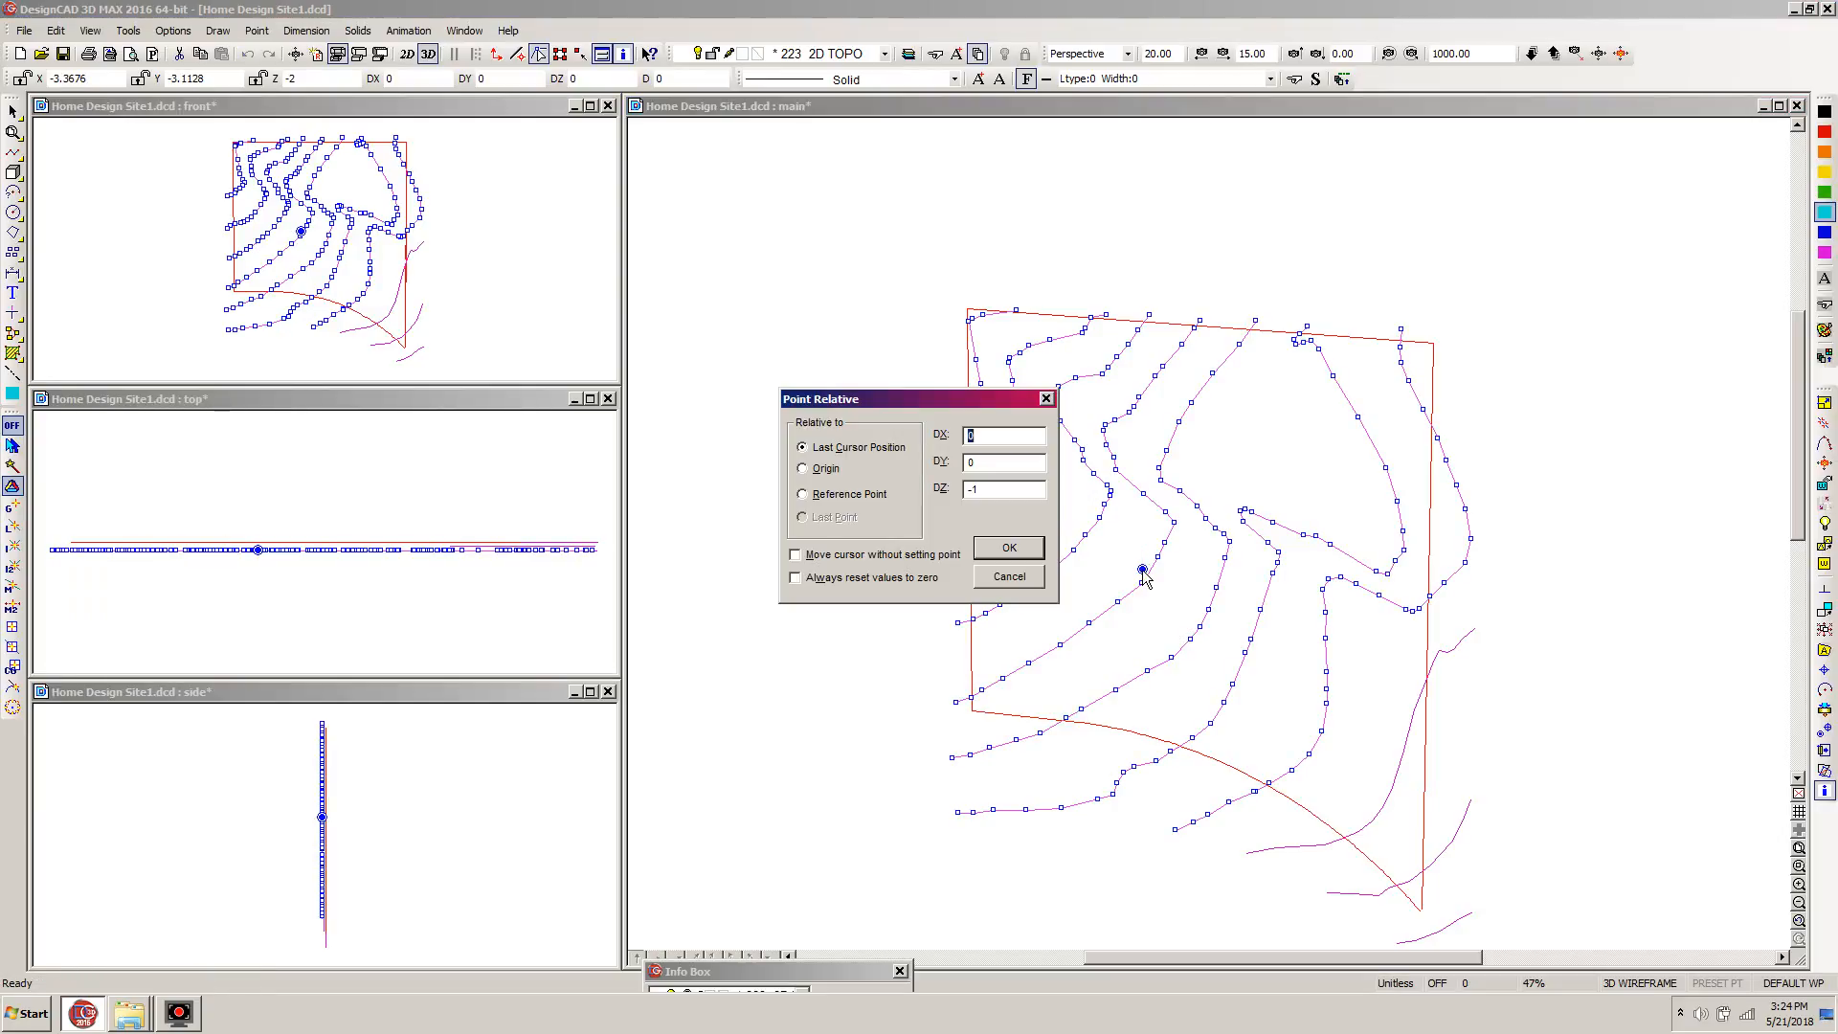
pyautogui.press('Return')
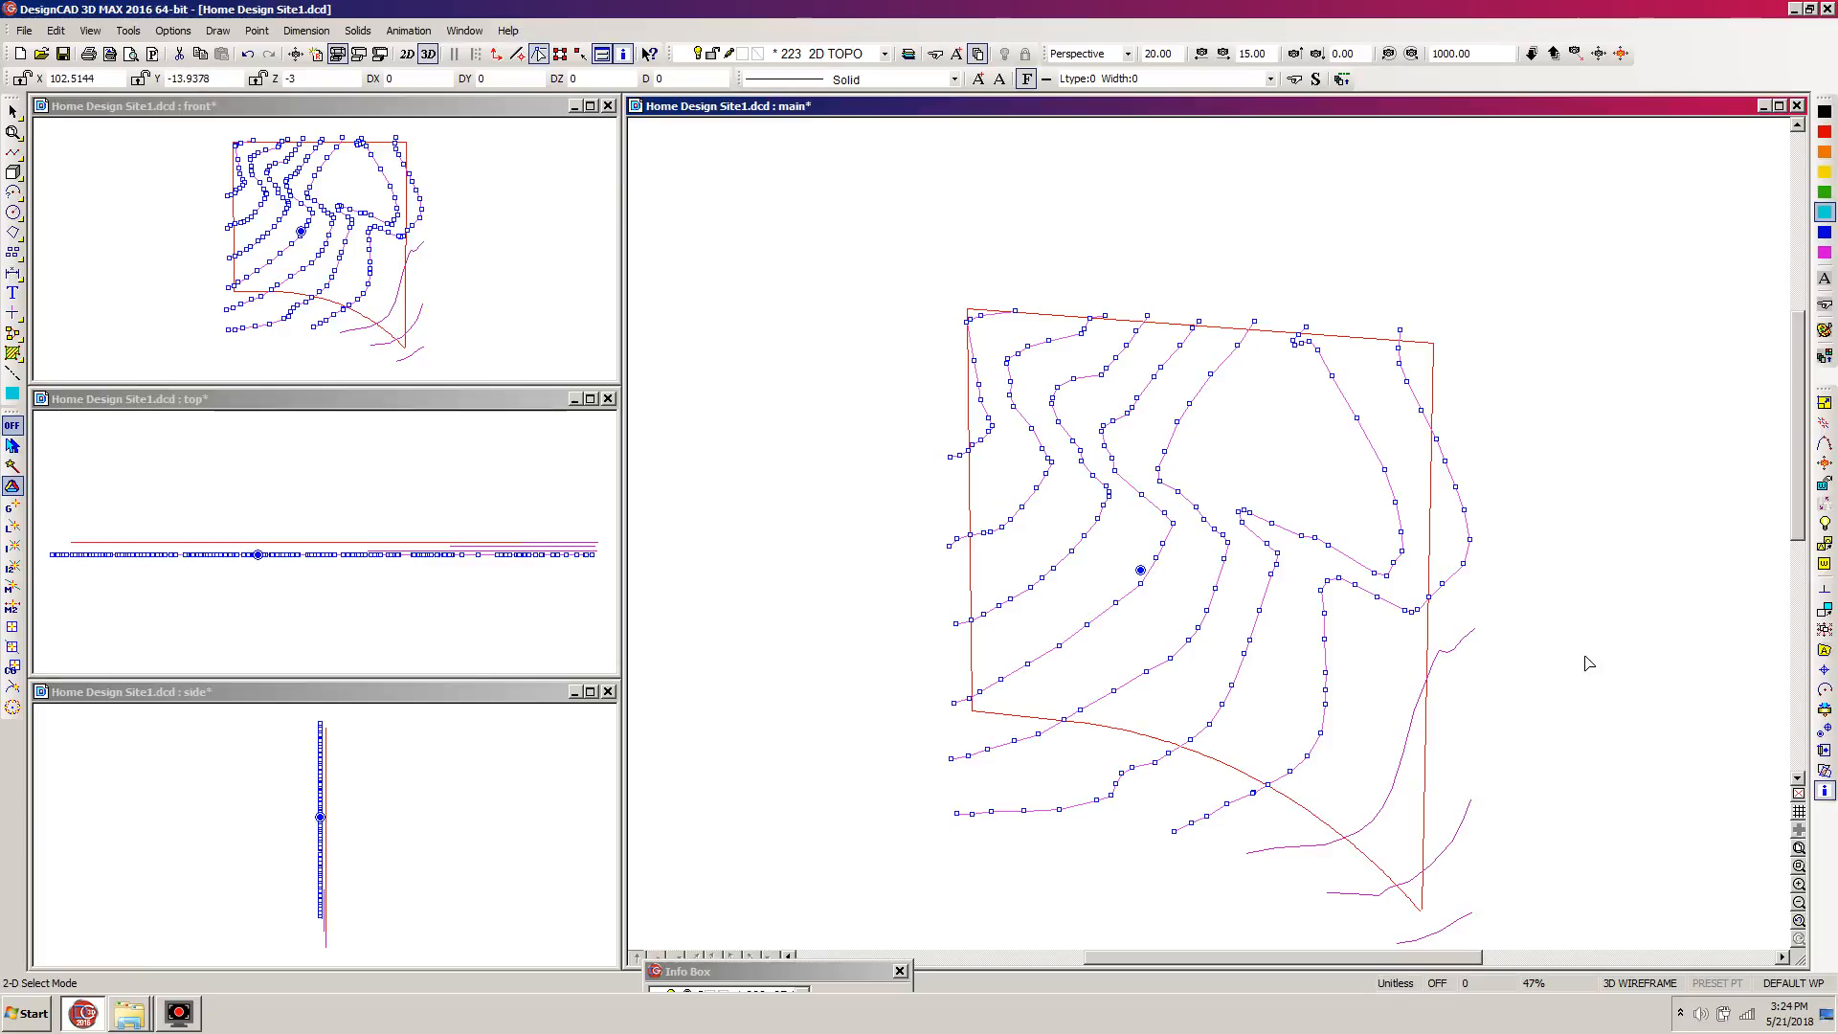
# Deselect the large contour bulging past the lot's east side and move the remaining selected contours by DZ -1.
pyautogui.click(1390, 618)
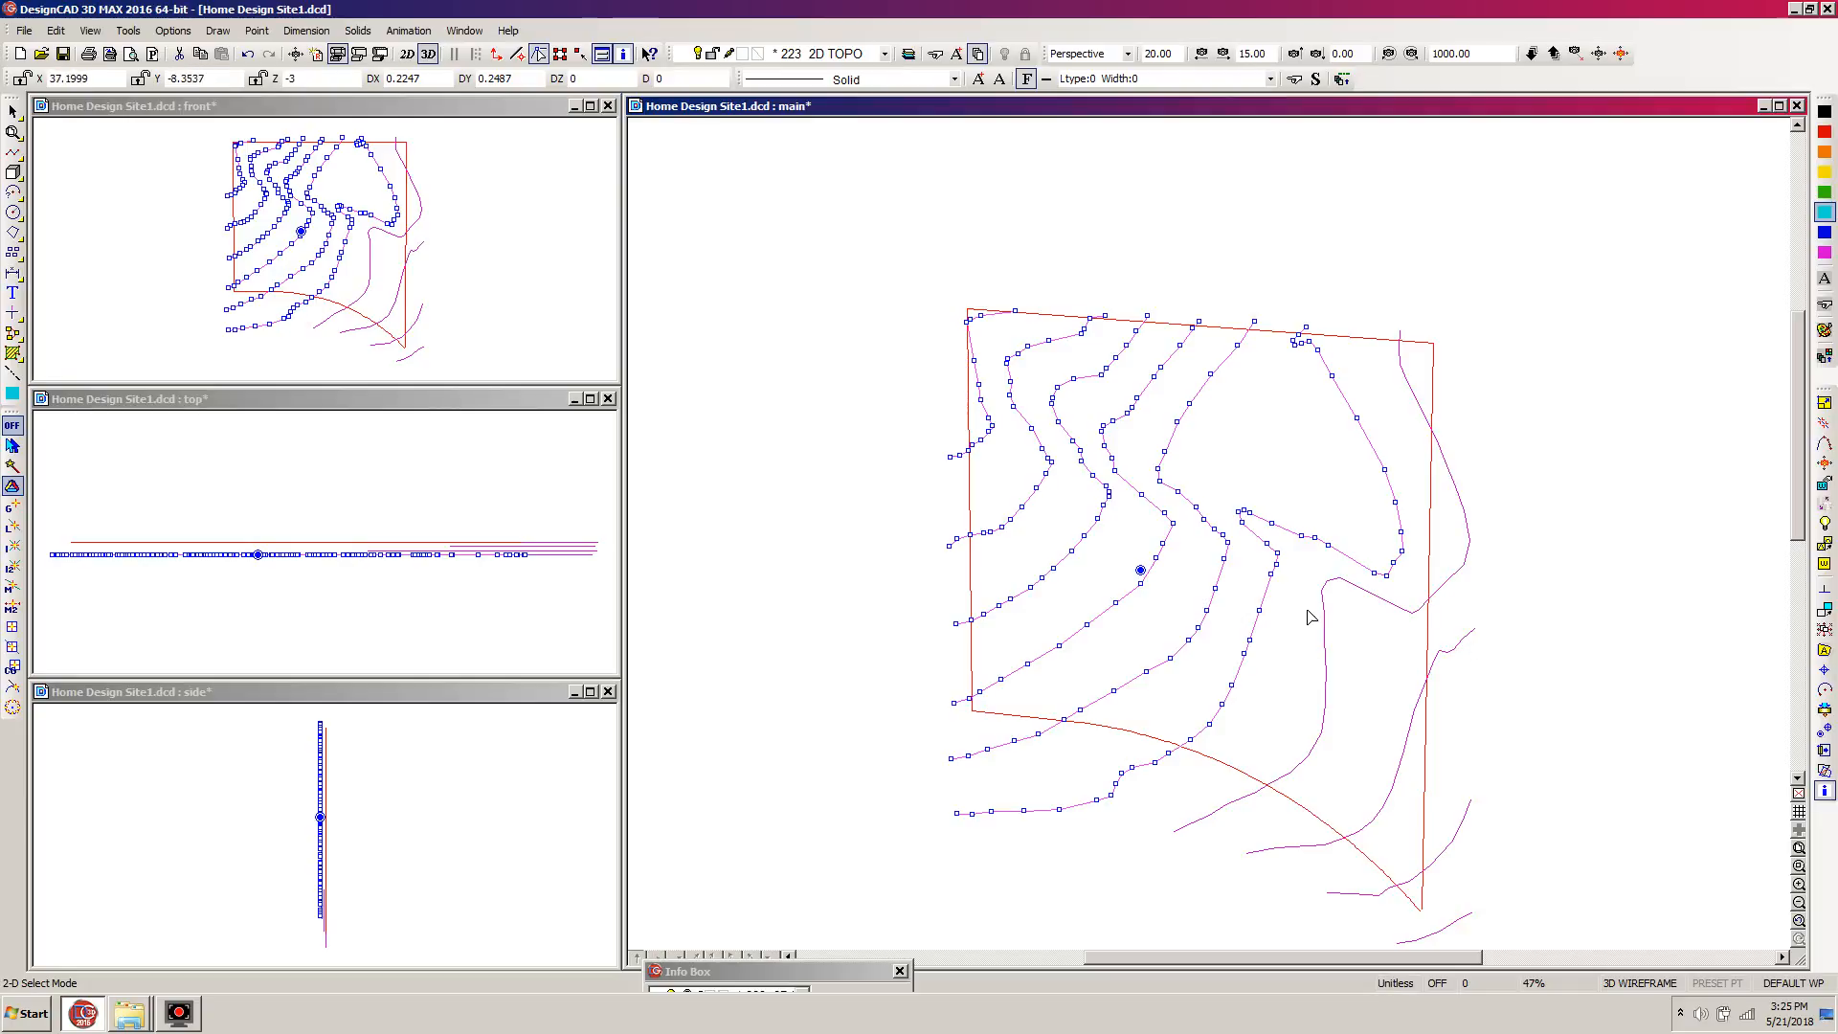
pyautogui.click(1138, 571)
pyautogui.press("'")
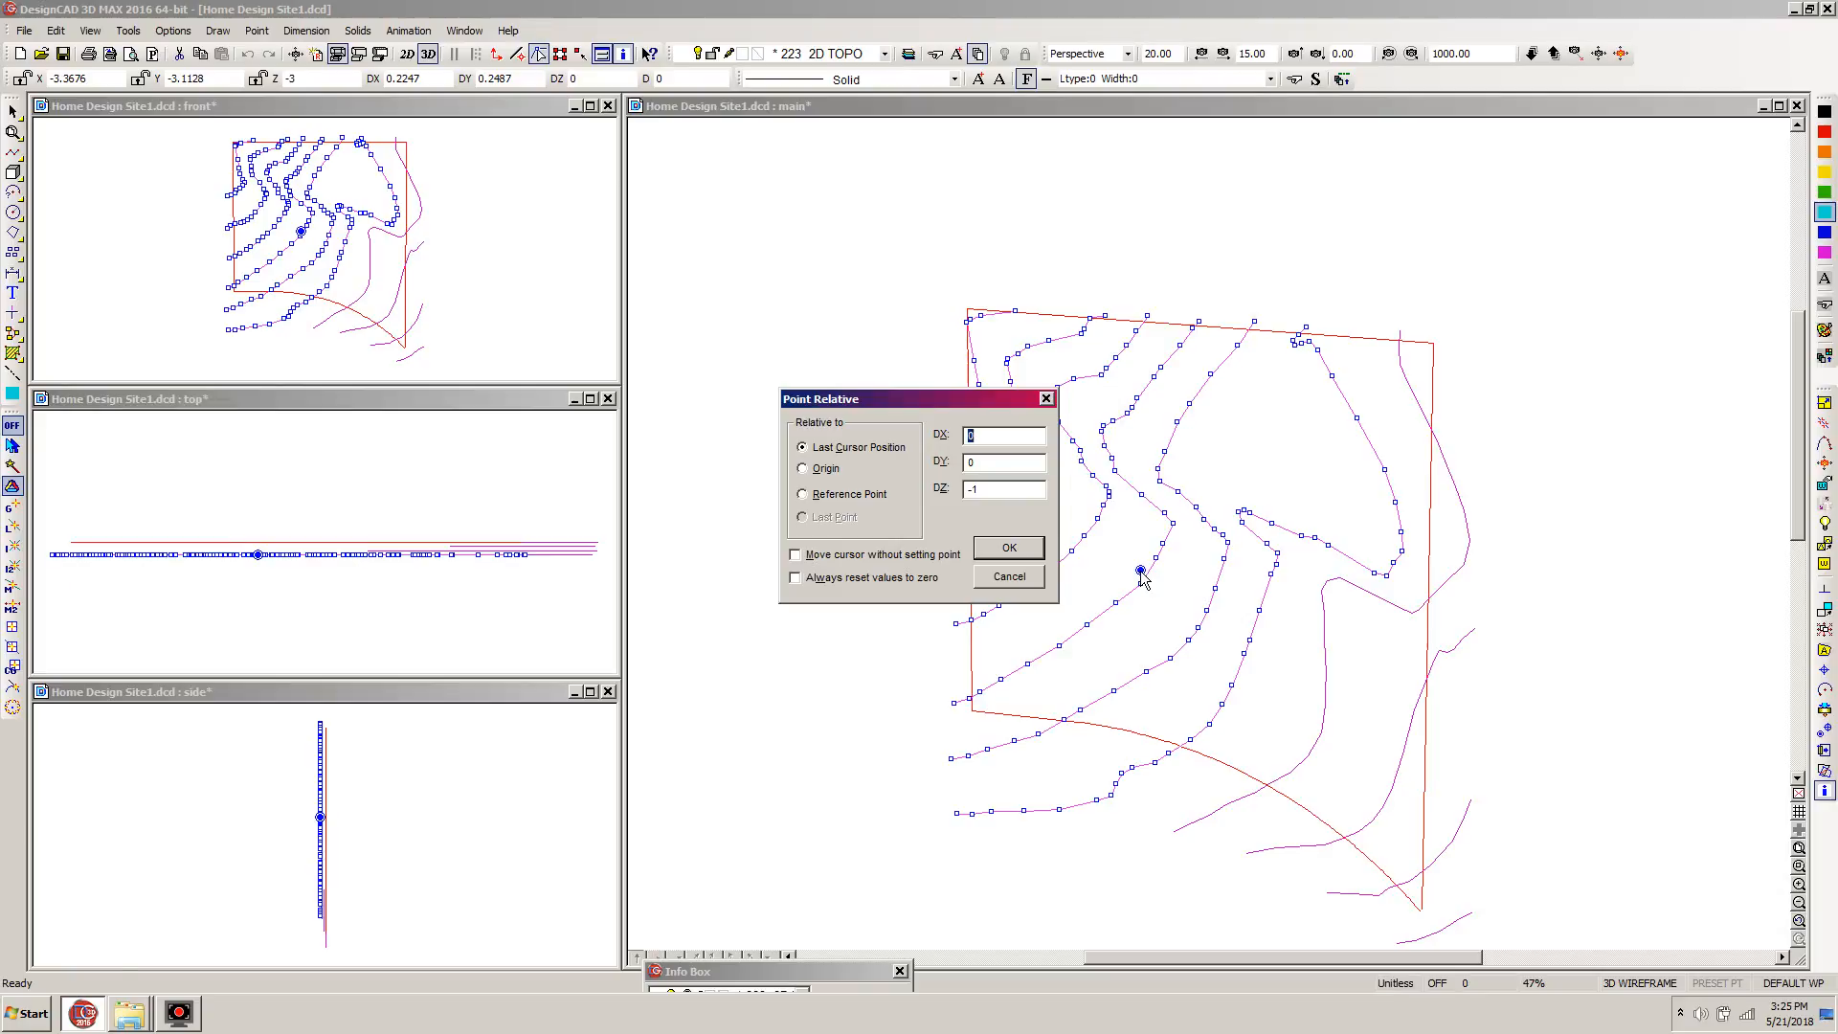
pyautogui.press('Return')
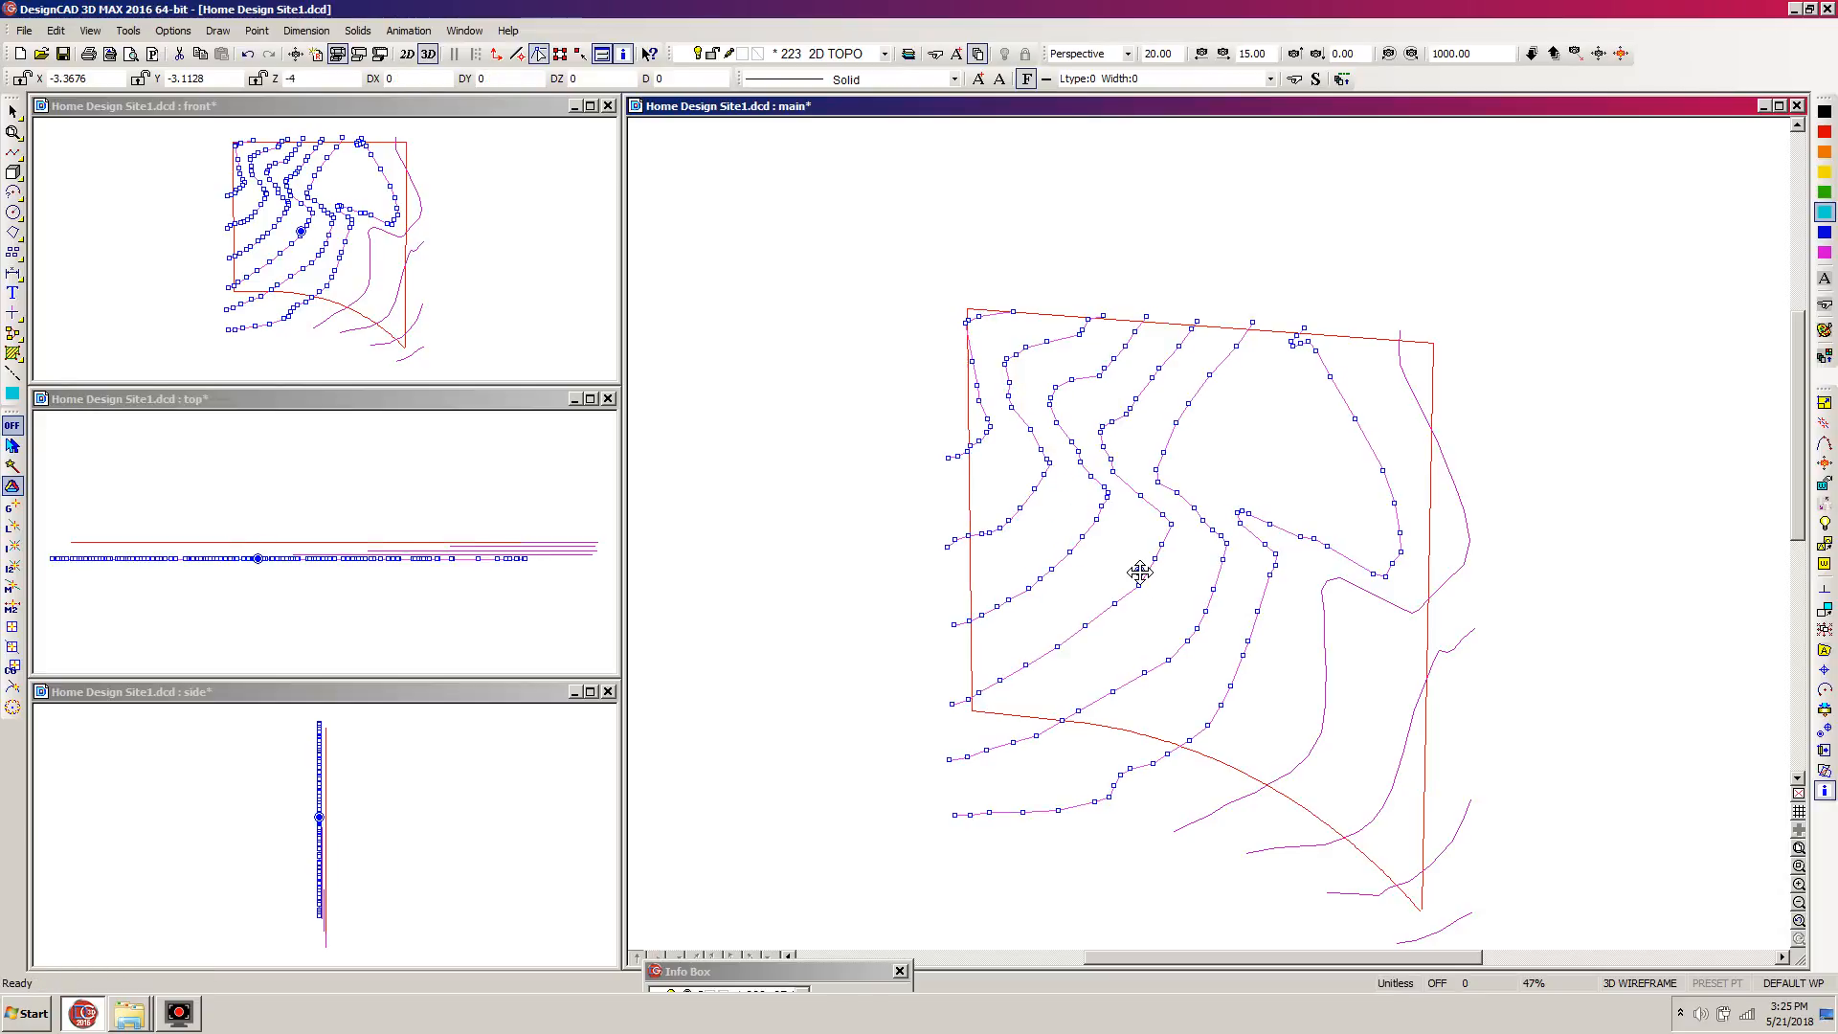
# Deselect the looping contour just inside the east boundary and move the five contours to its west by DZ -1.
pyautogui.keyDown('ctrl'); pyautogui.click(1262, 599); pyautogui.keyUp('ctrl')
pyautogui.click(1139, 570)
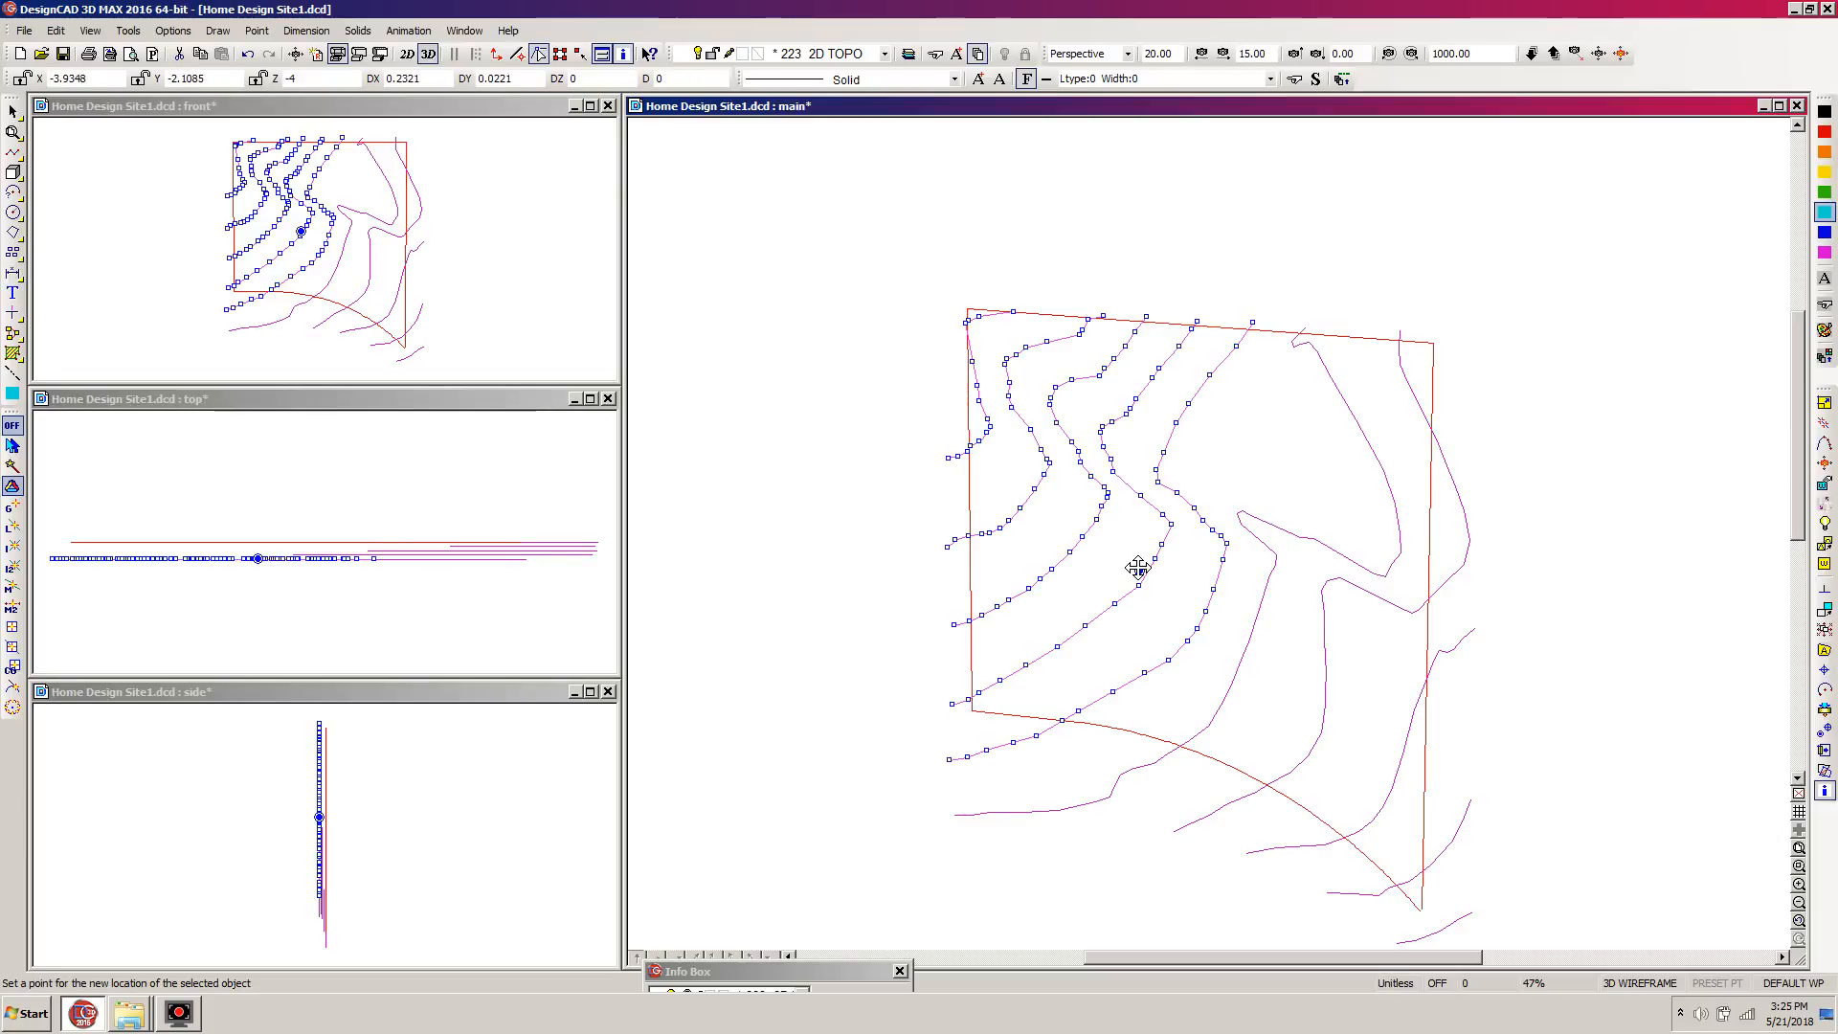
pyautogui.click(1139, 571)
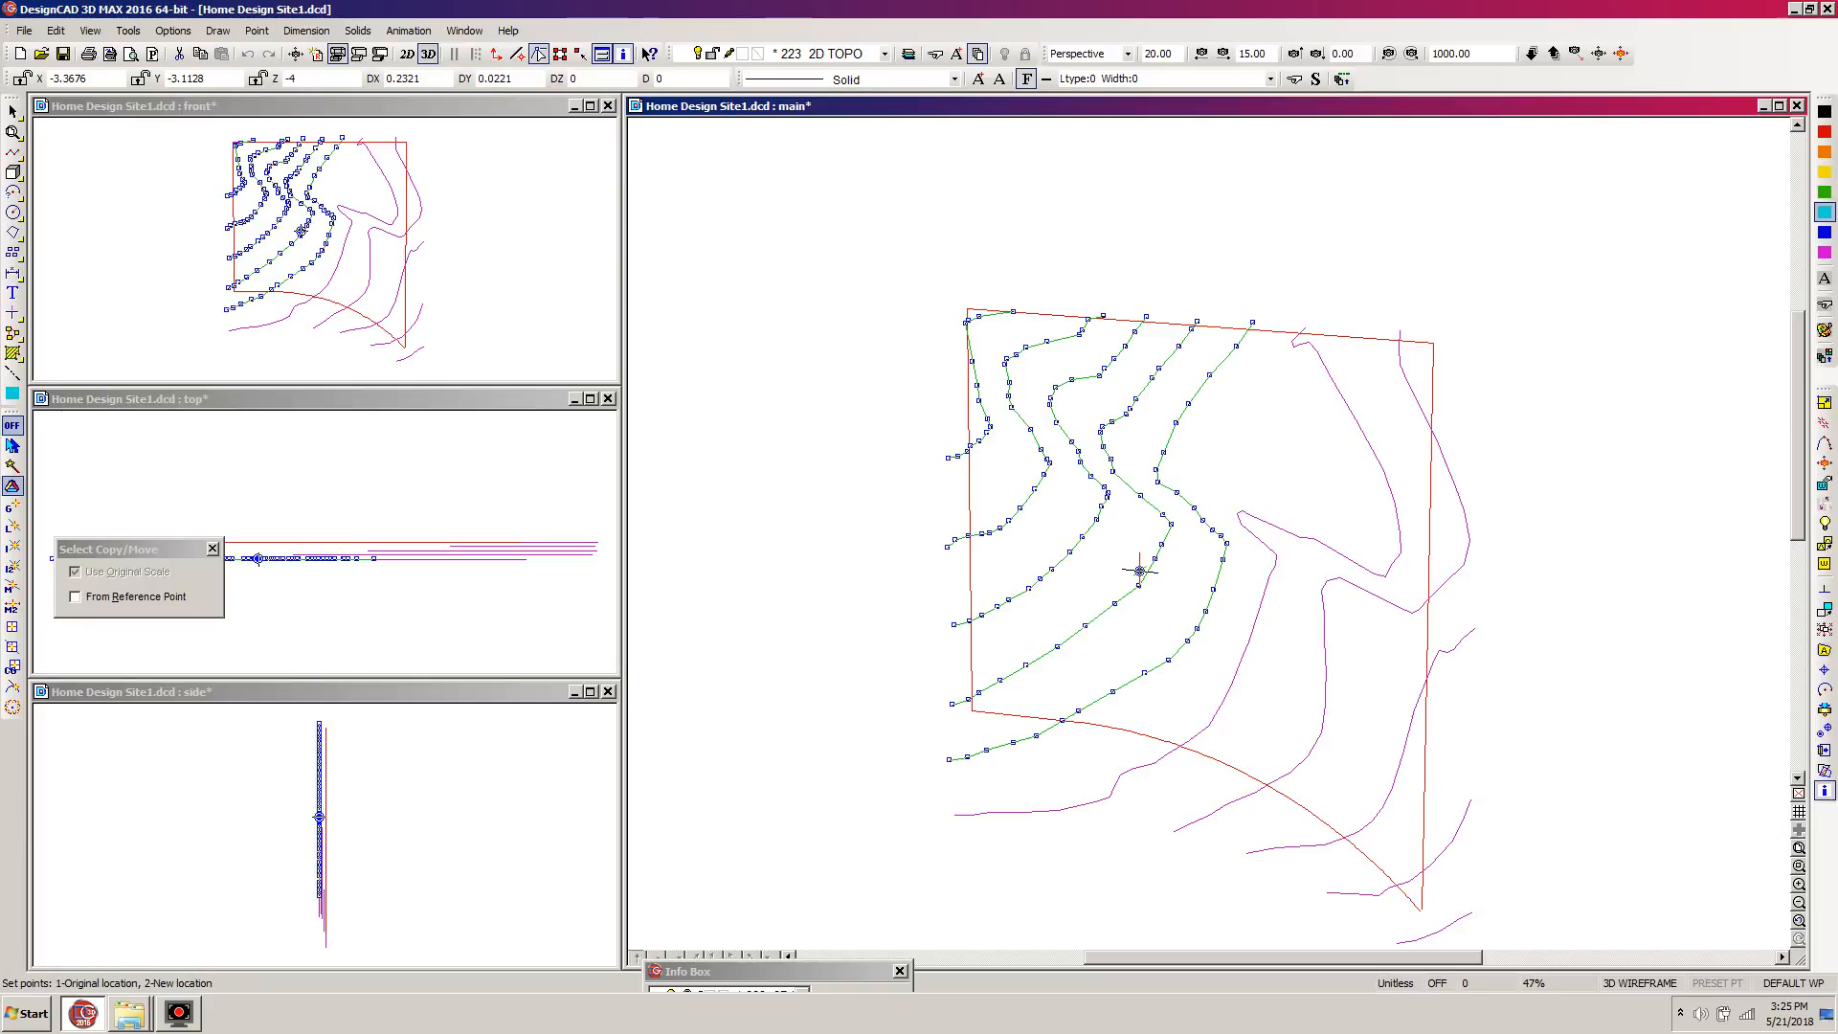
pyautogui.press("'")
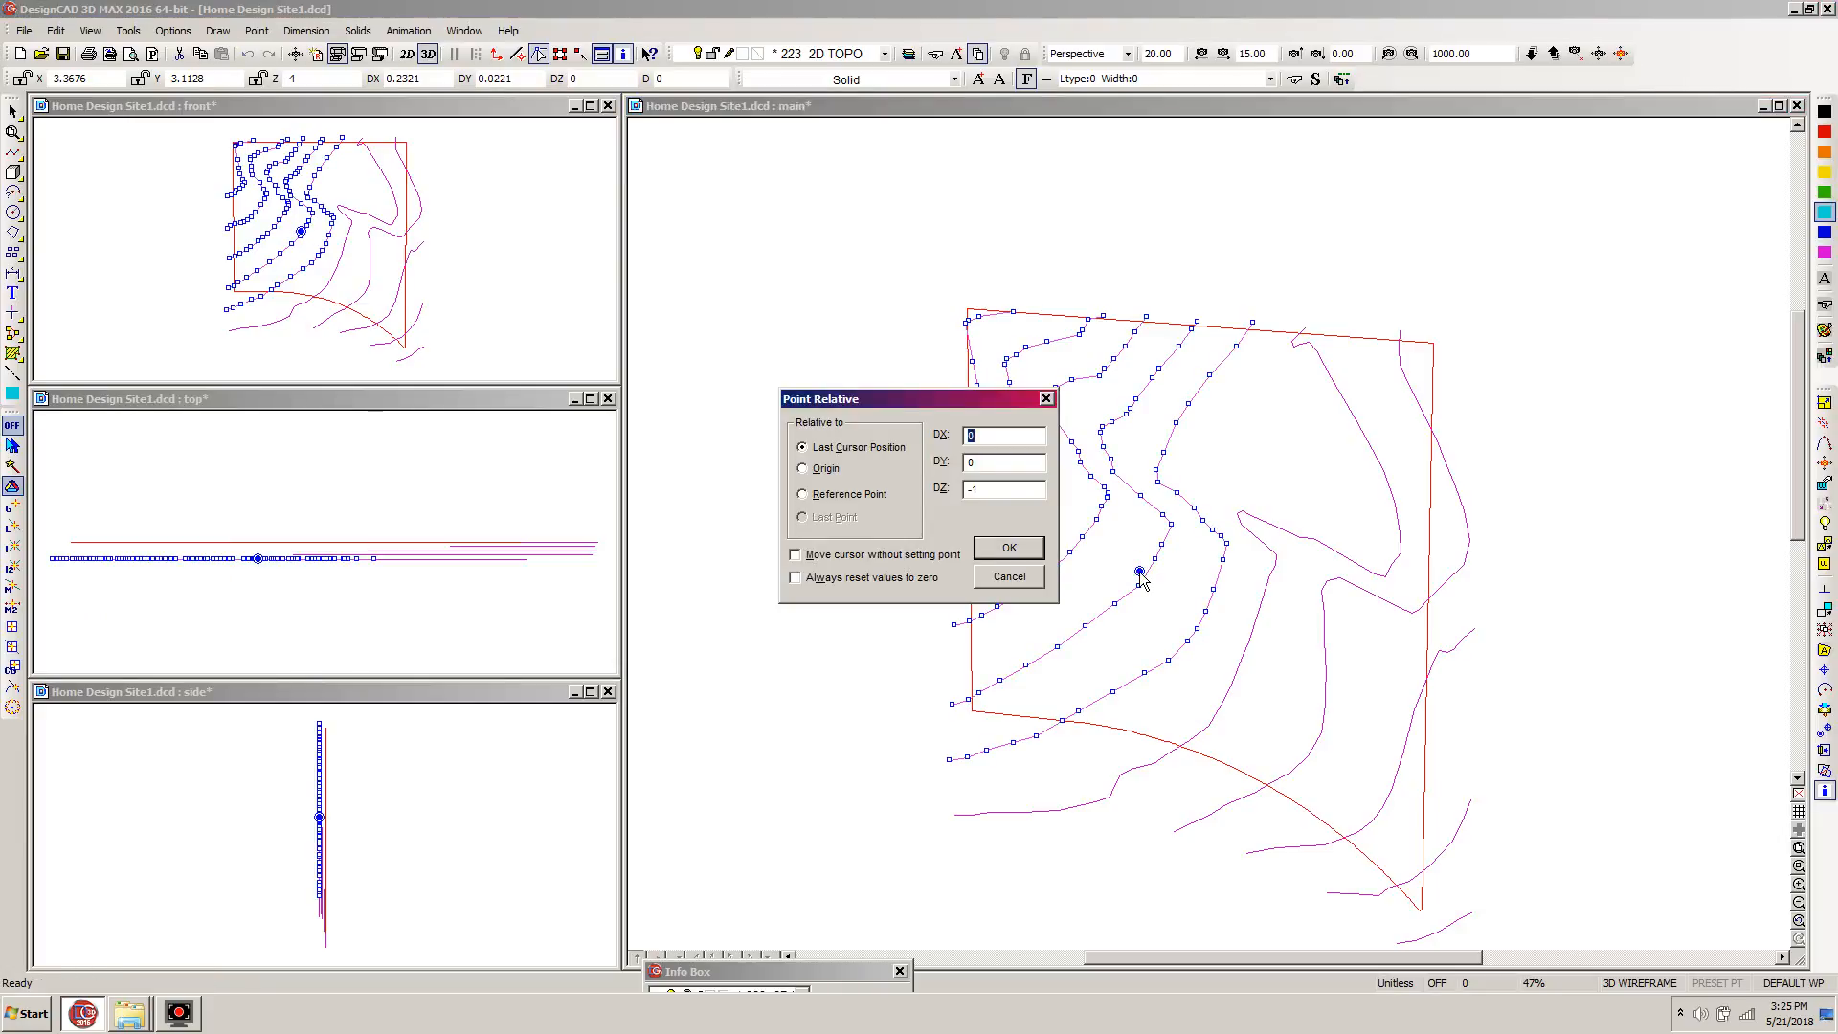
pyautogui.press('Return')
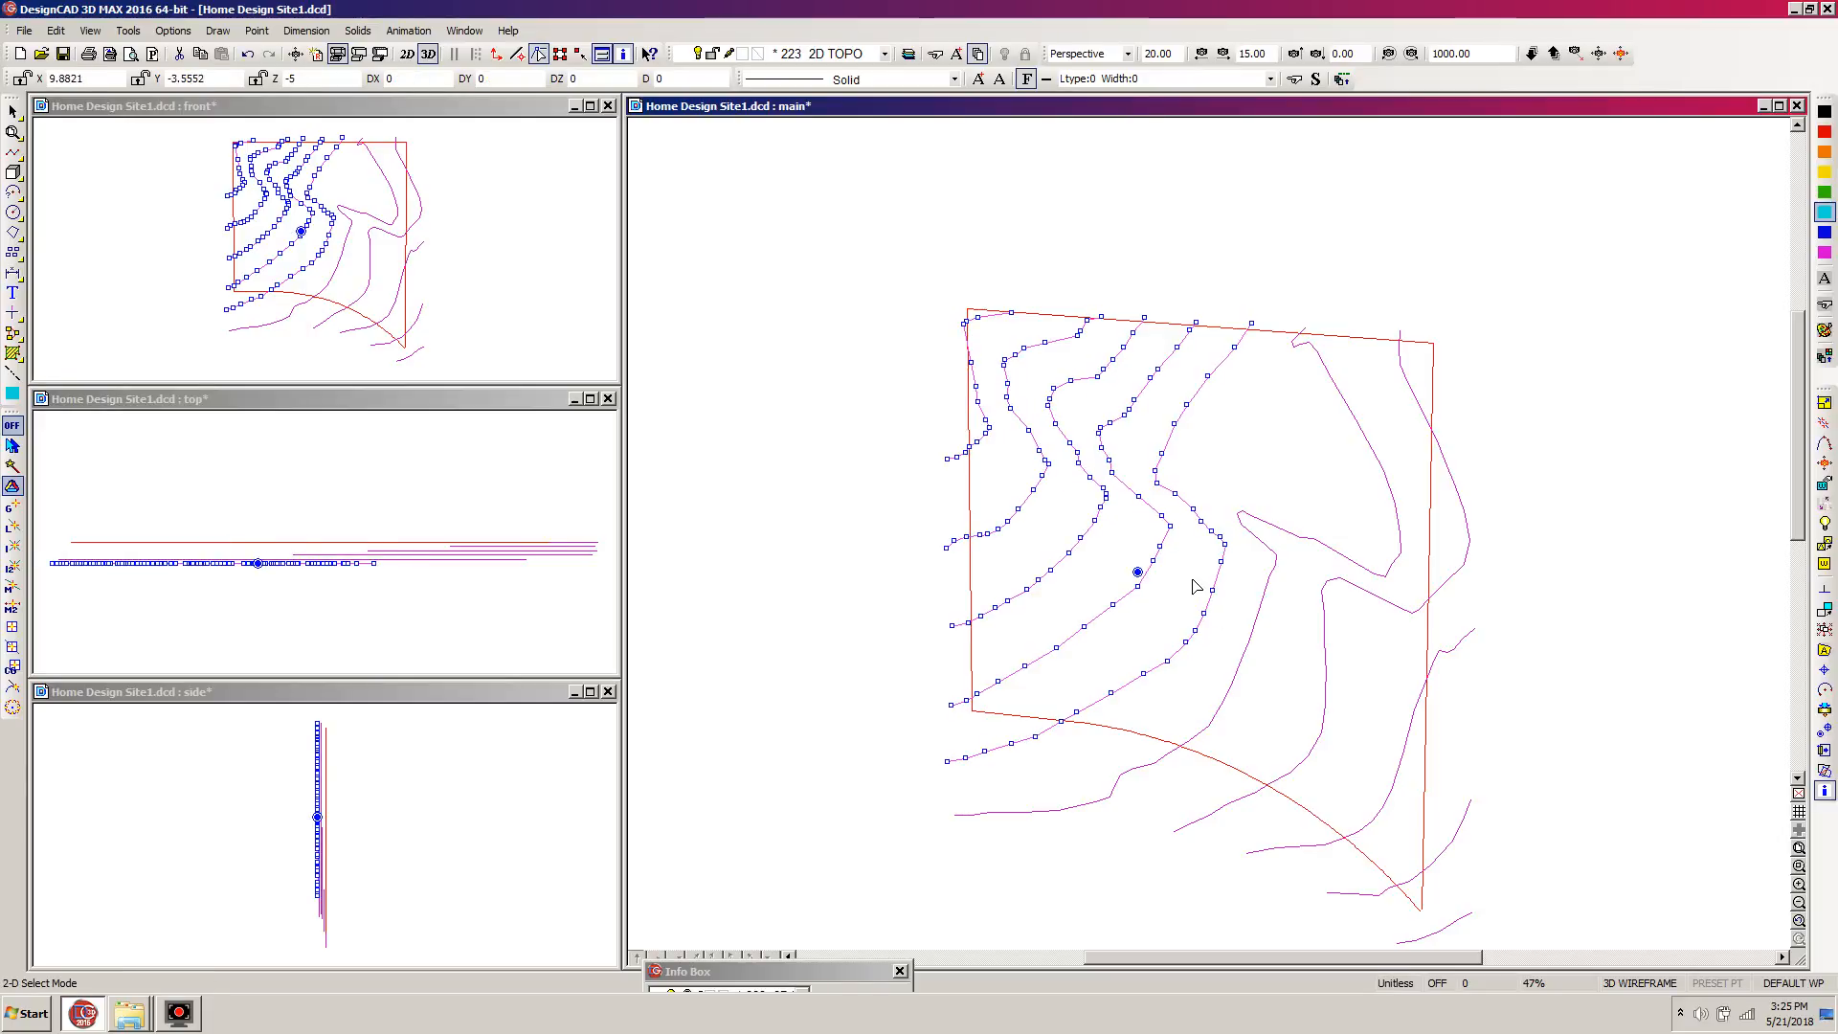
# Deselect the fifth contour from the northwest corner and move the four remaining selected contours by DZ -1.
pyautogui.click(1221, 572)
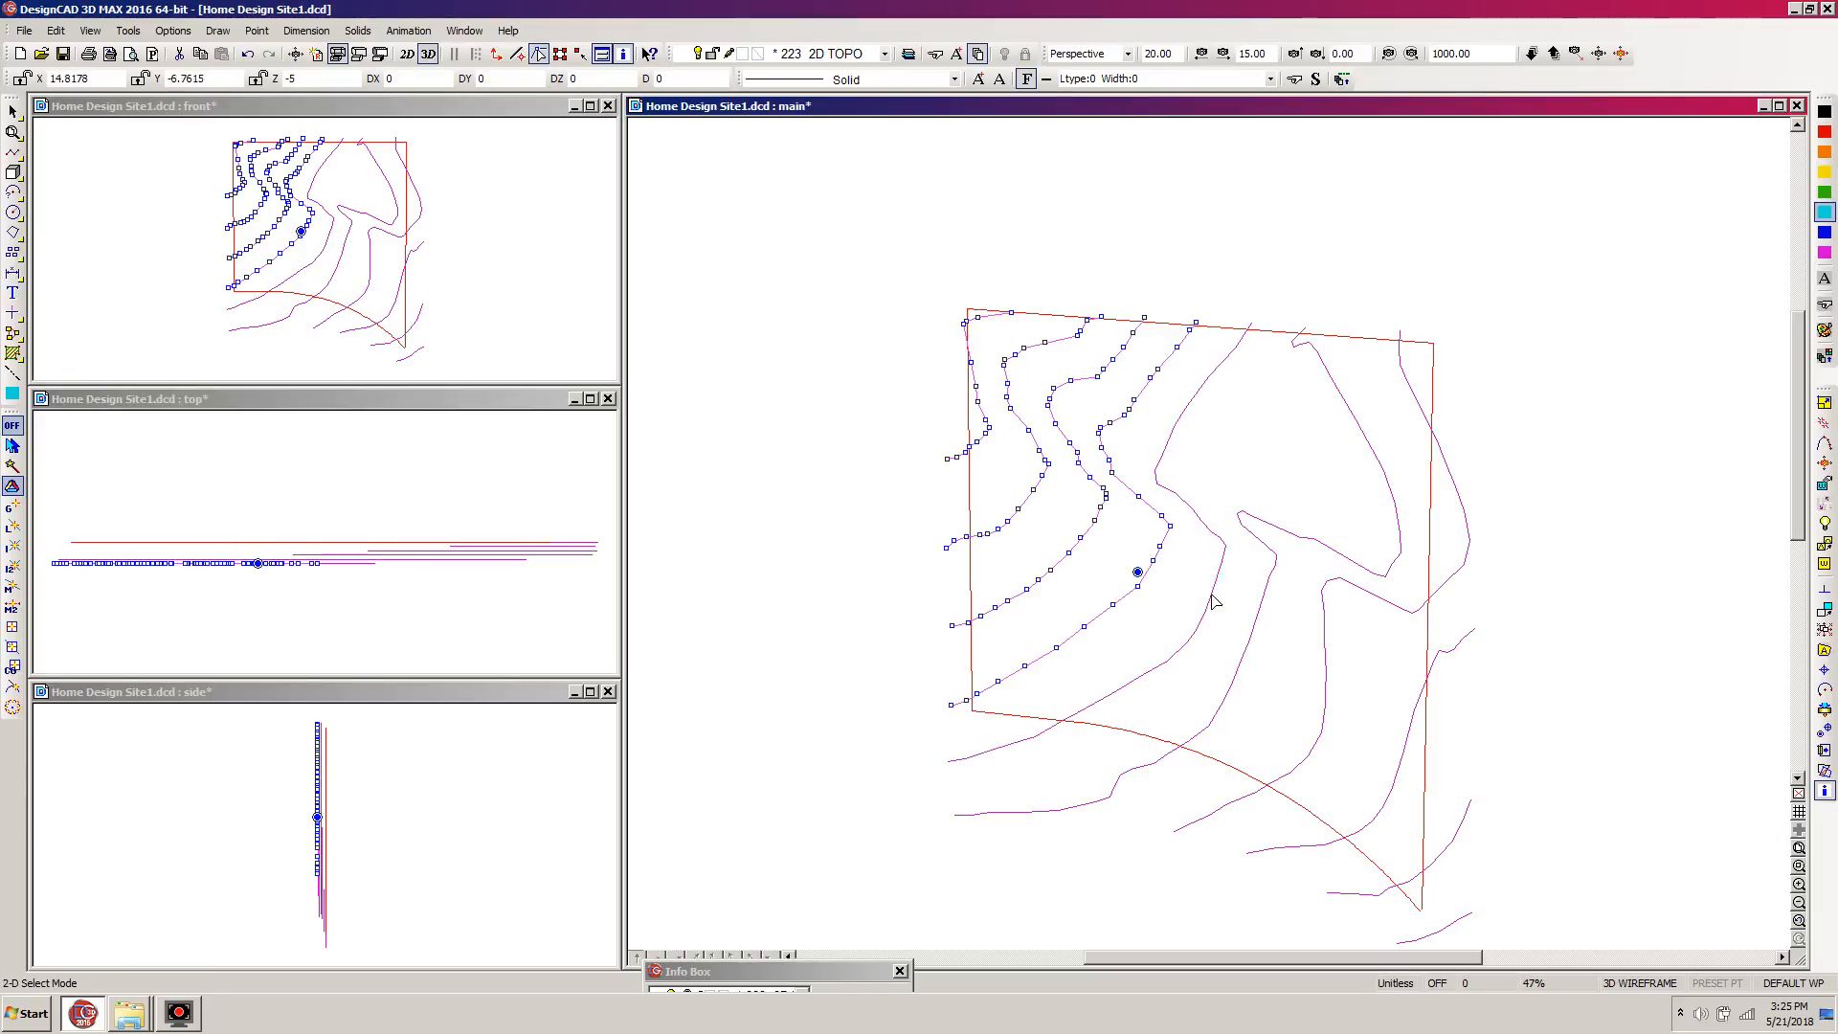
pyautogui.click(1137, 571)
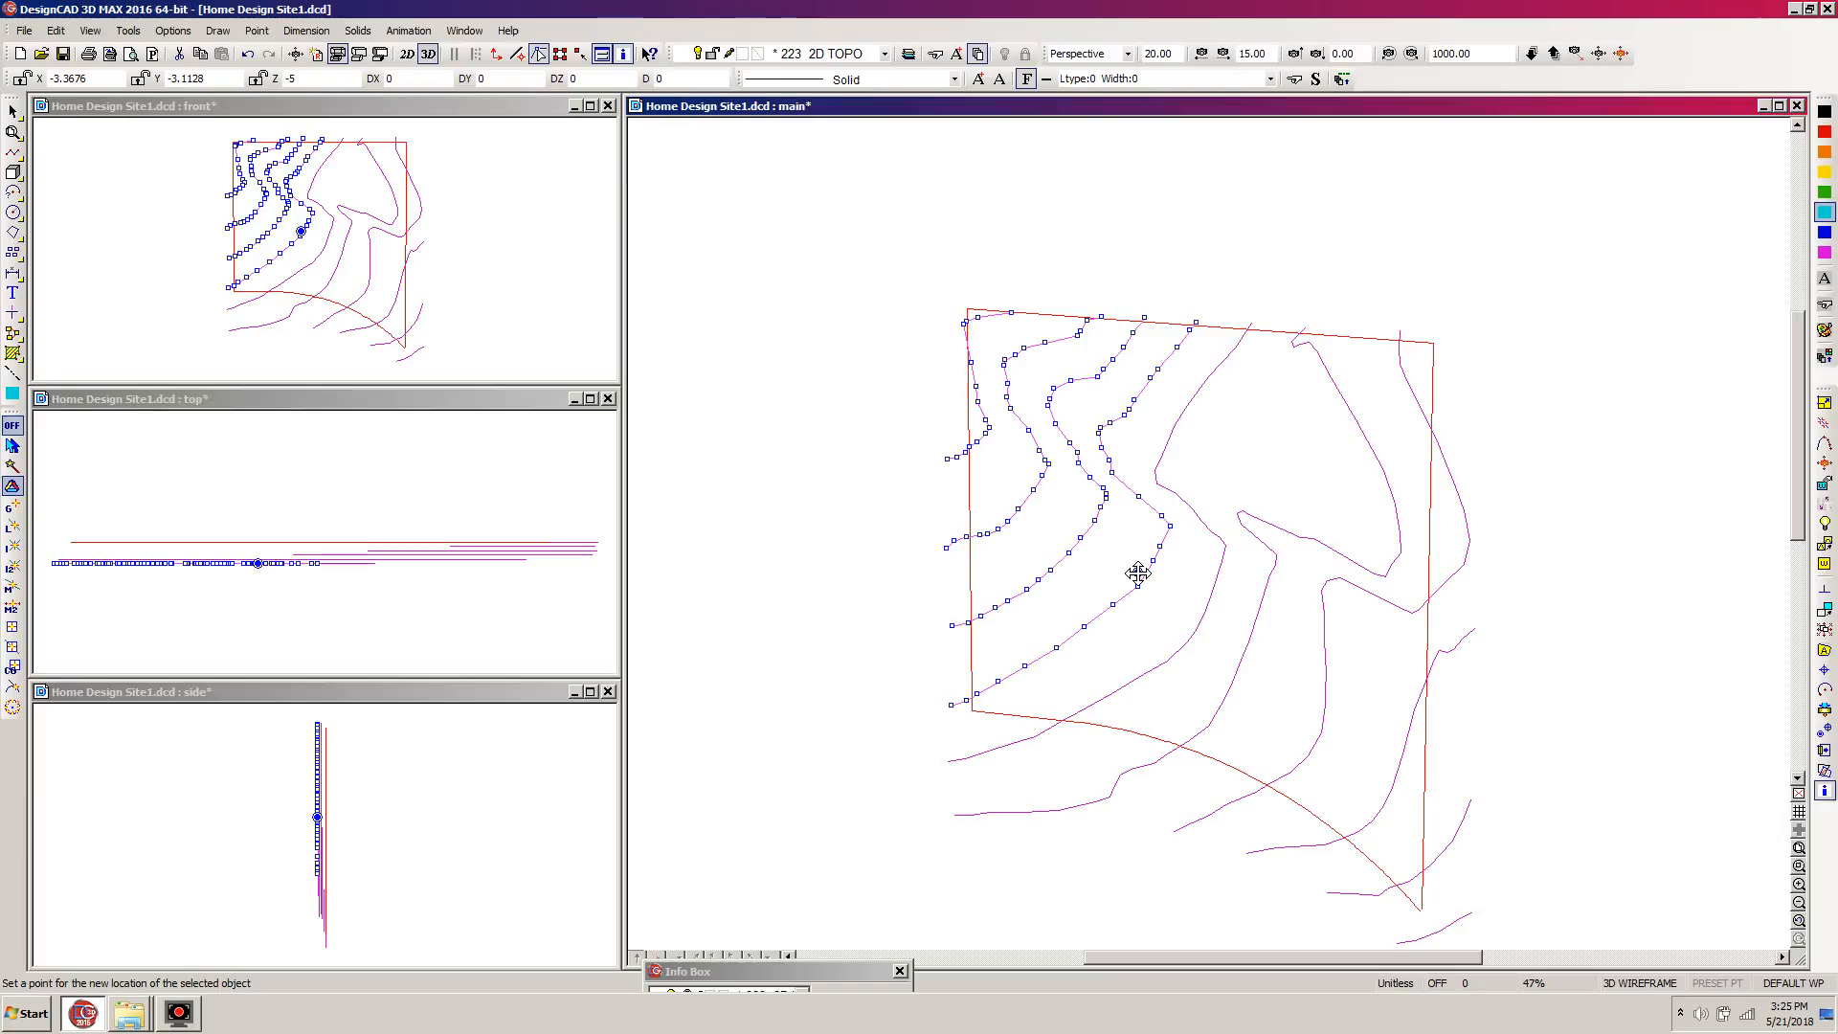
pyautogui.click(1137, 572)
pyautogui.press("'")
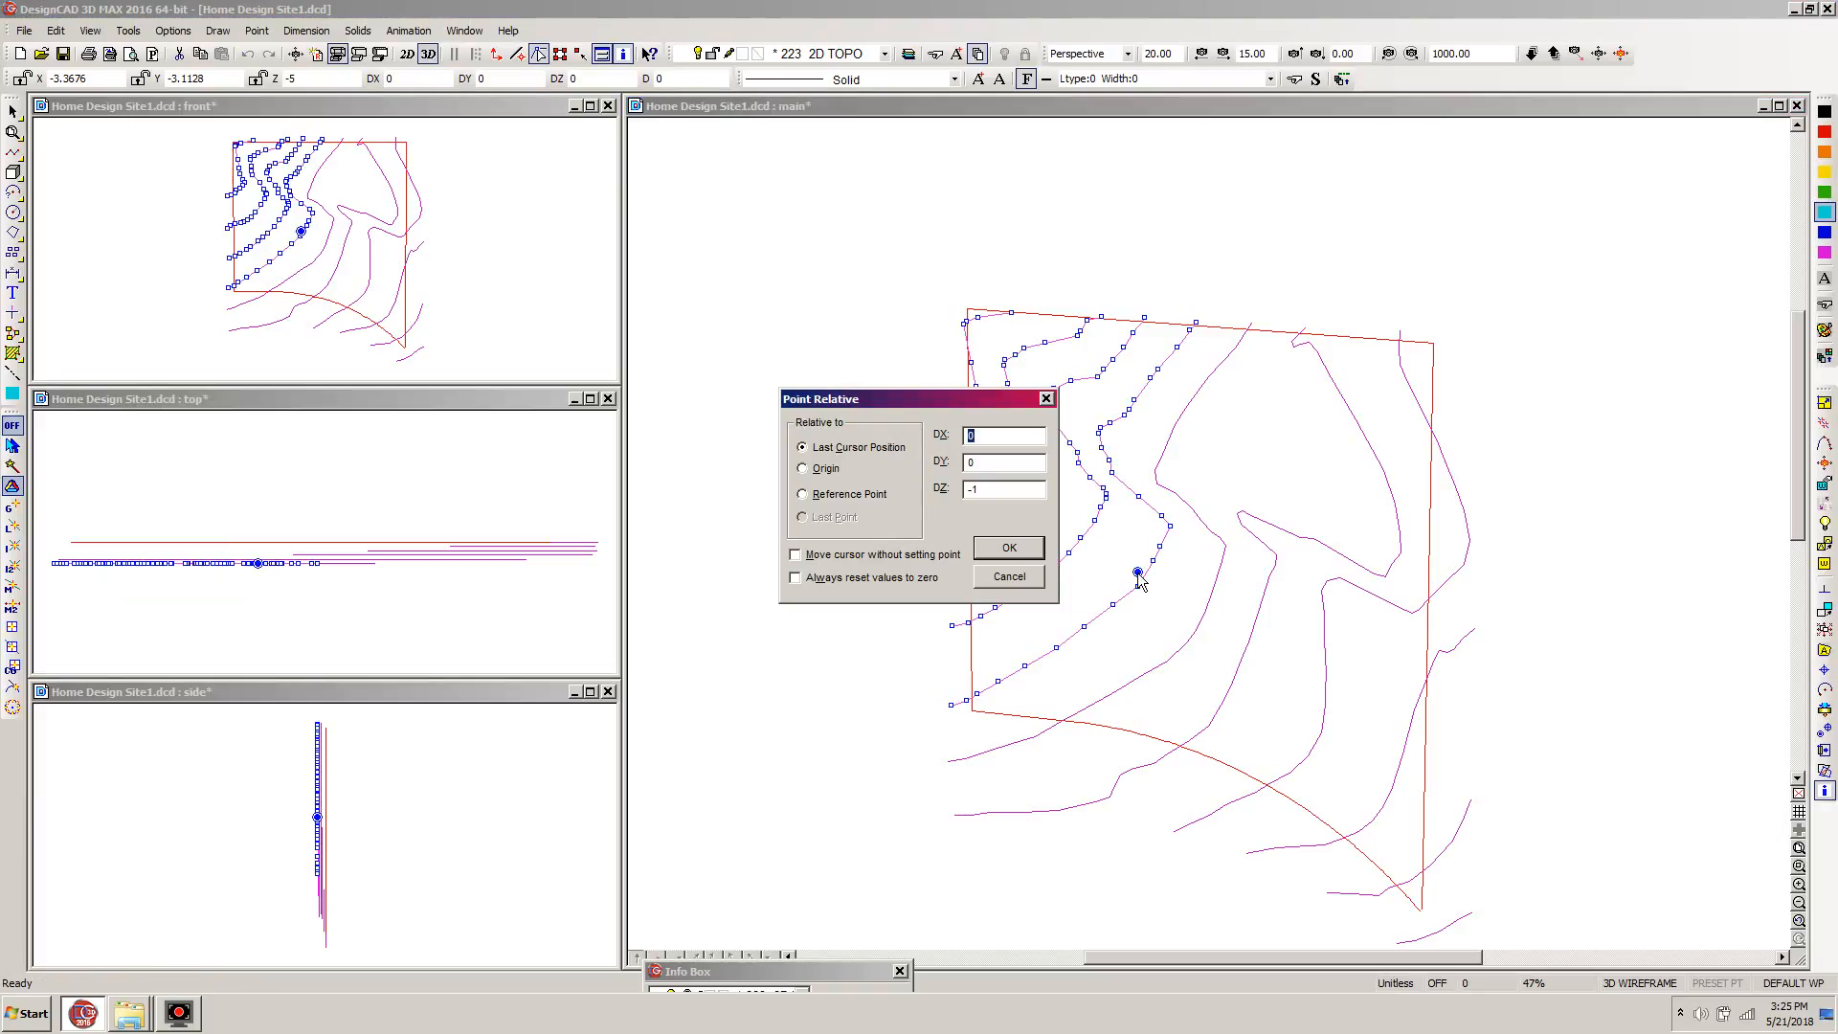
pyautogui.press('Return')
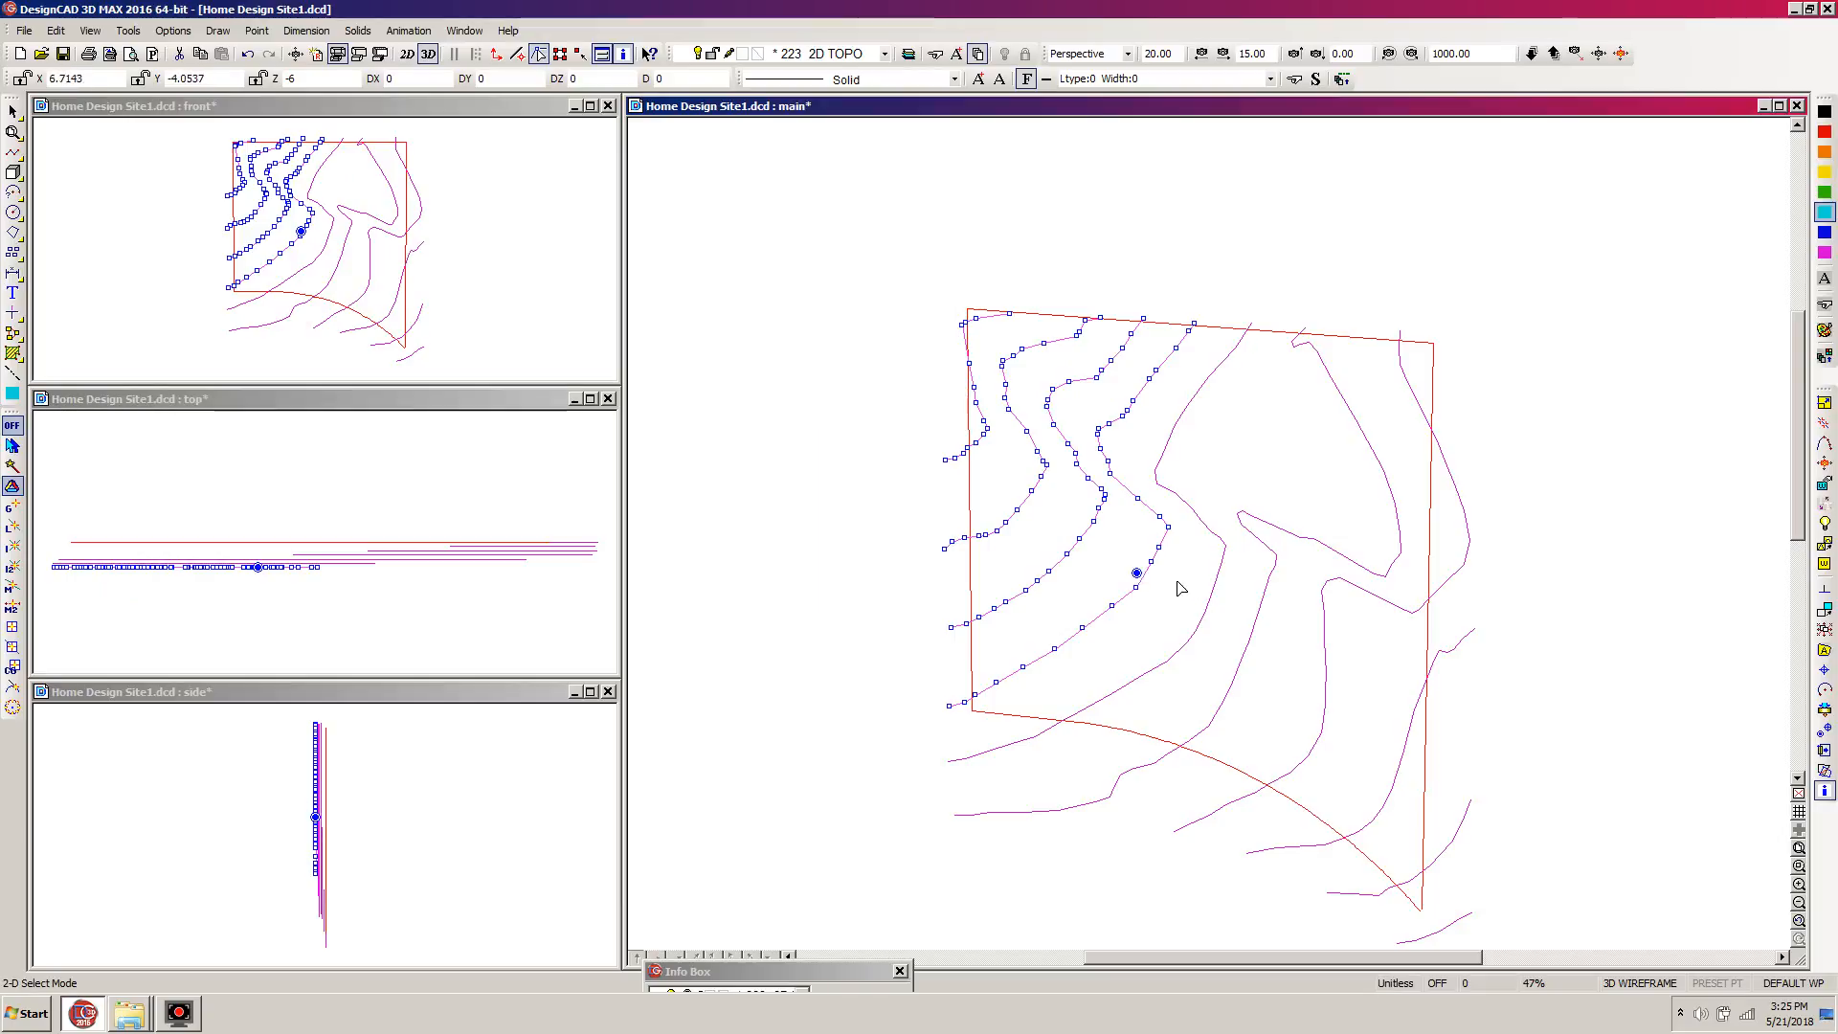
# Remove the fourth contour from the northwest corner from the selection.
pyautogui.click(1154, 580)
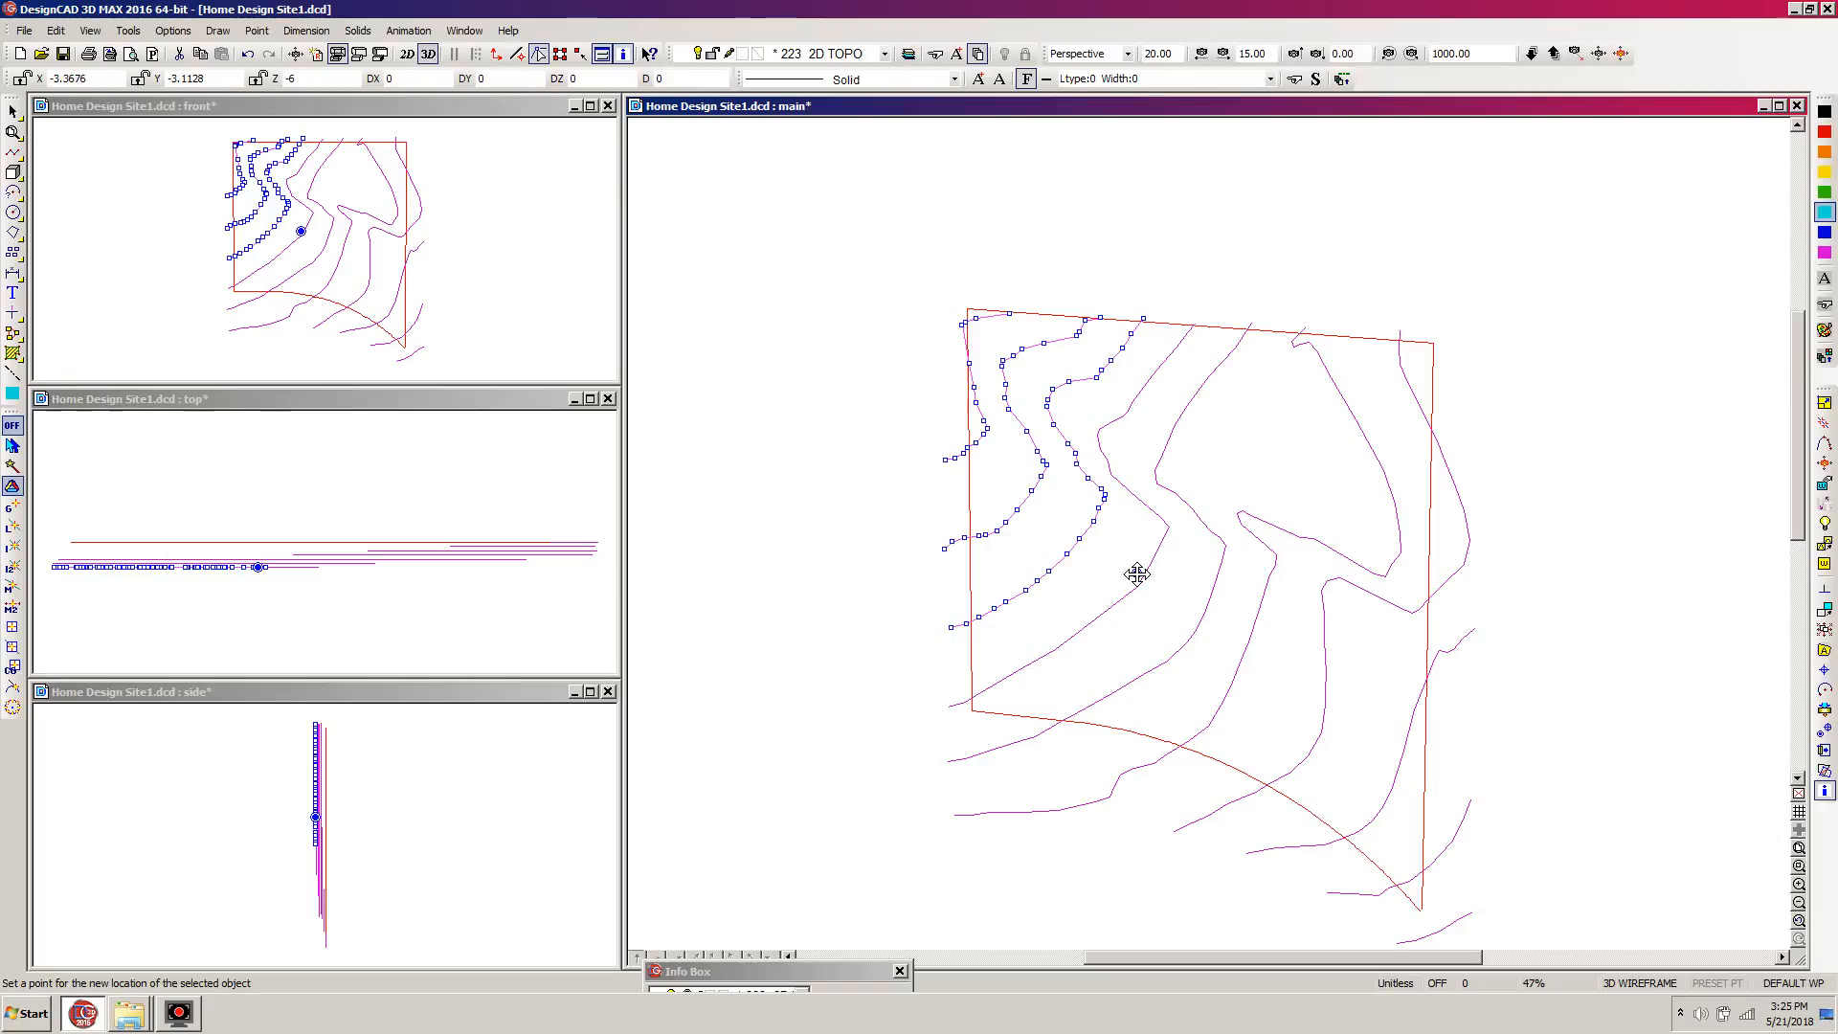
pyautogui.click(1137, 573)
pyautogui.click(1137, 573)
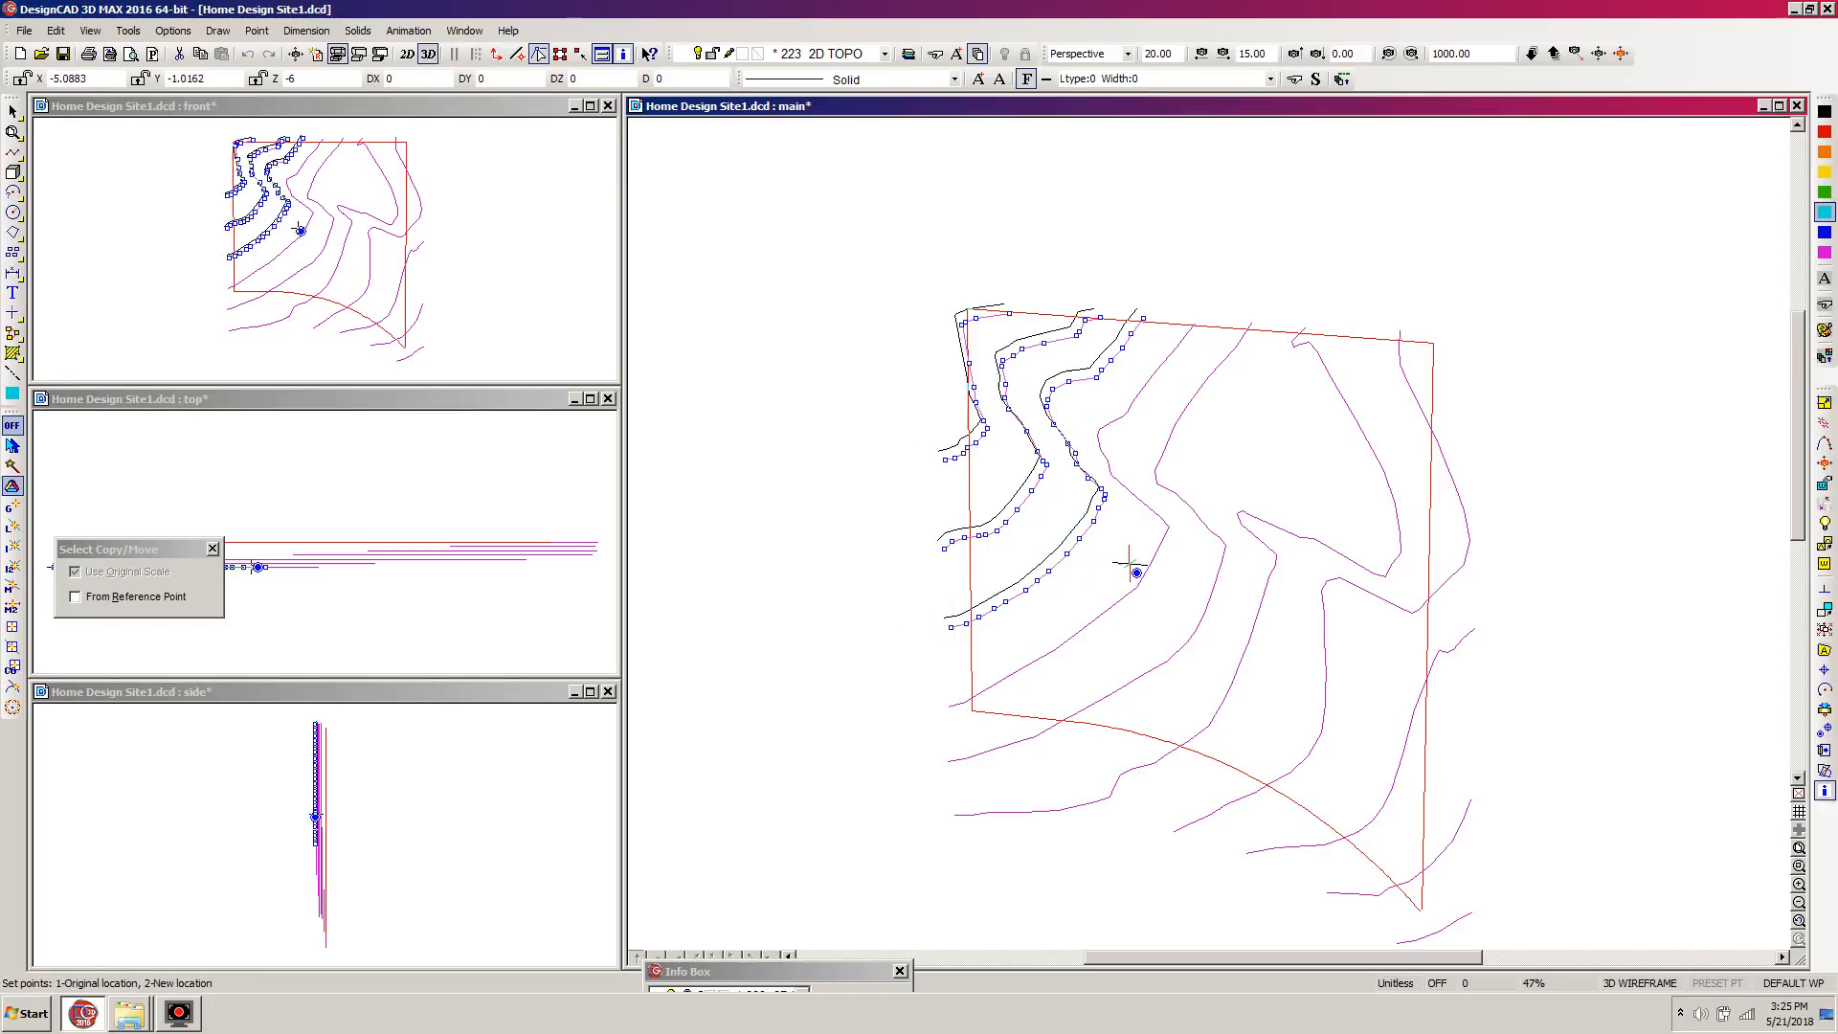
pyautogui.press("'")
pyautogui.press('Return')
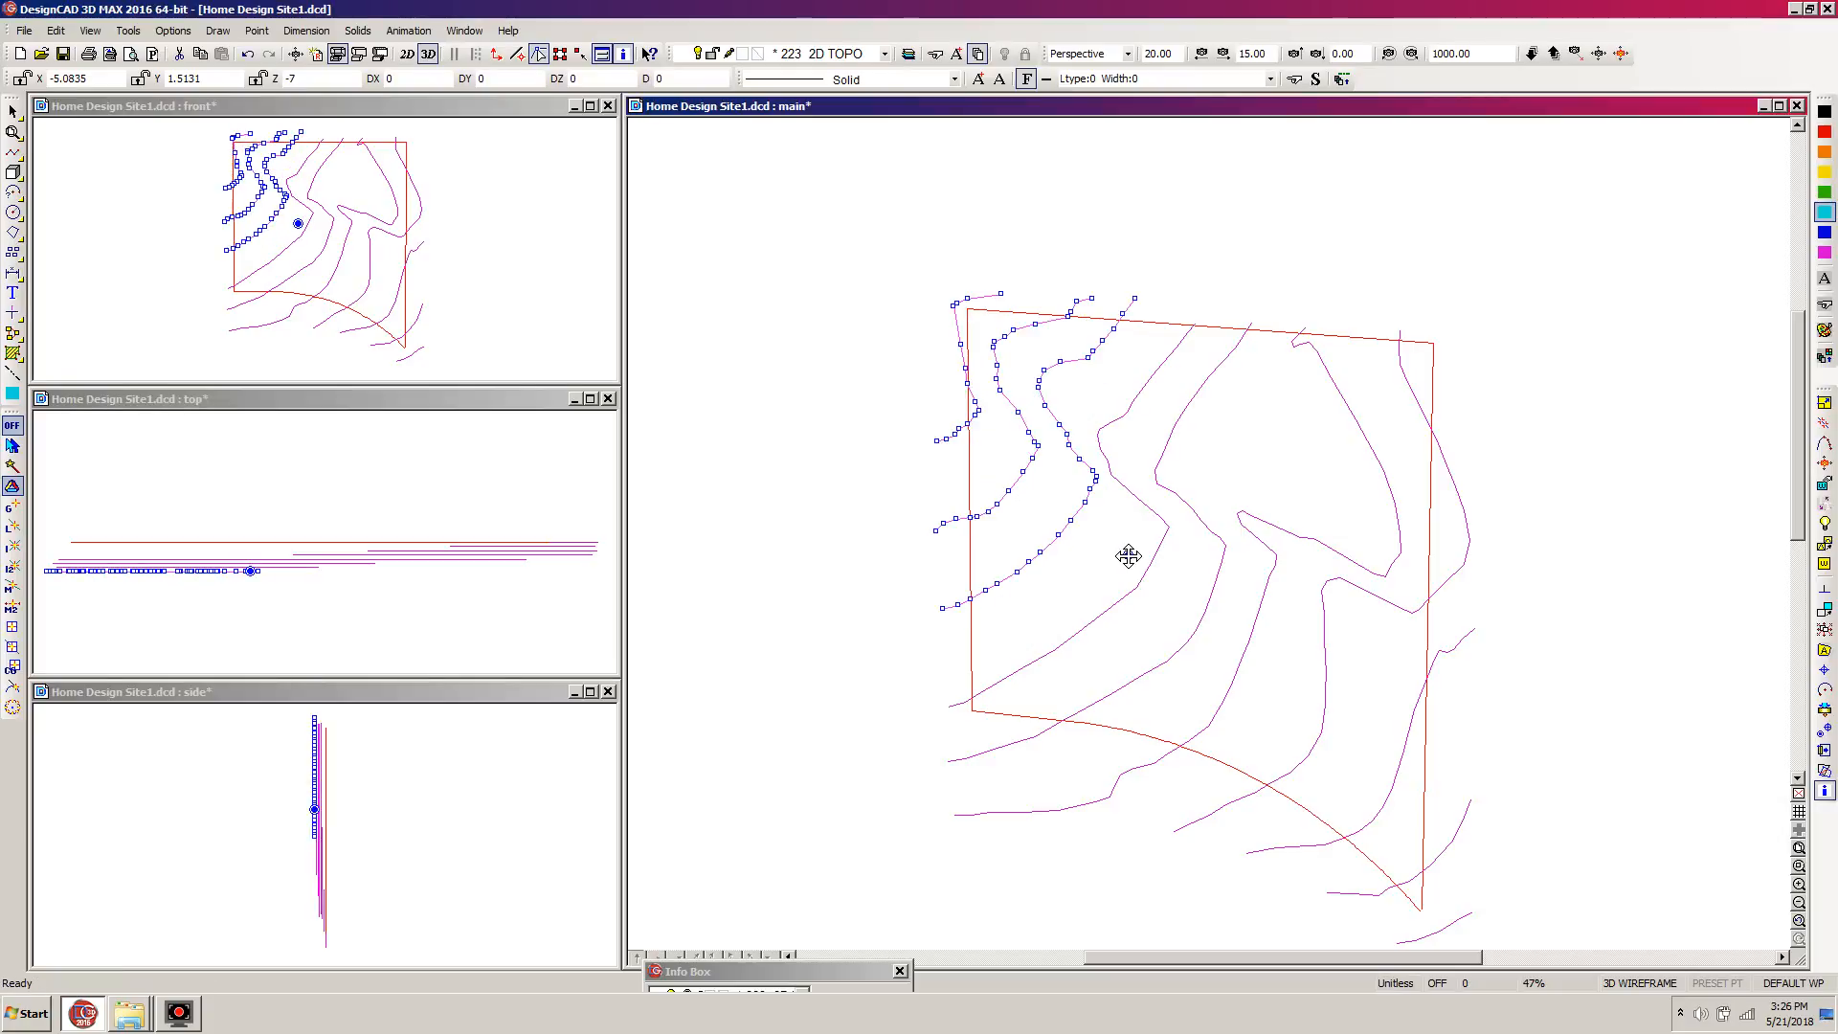
pyautogui.moveTo(1128, 555); pyautogui.dragTo(1136, 574)
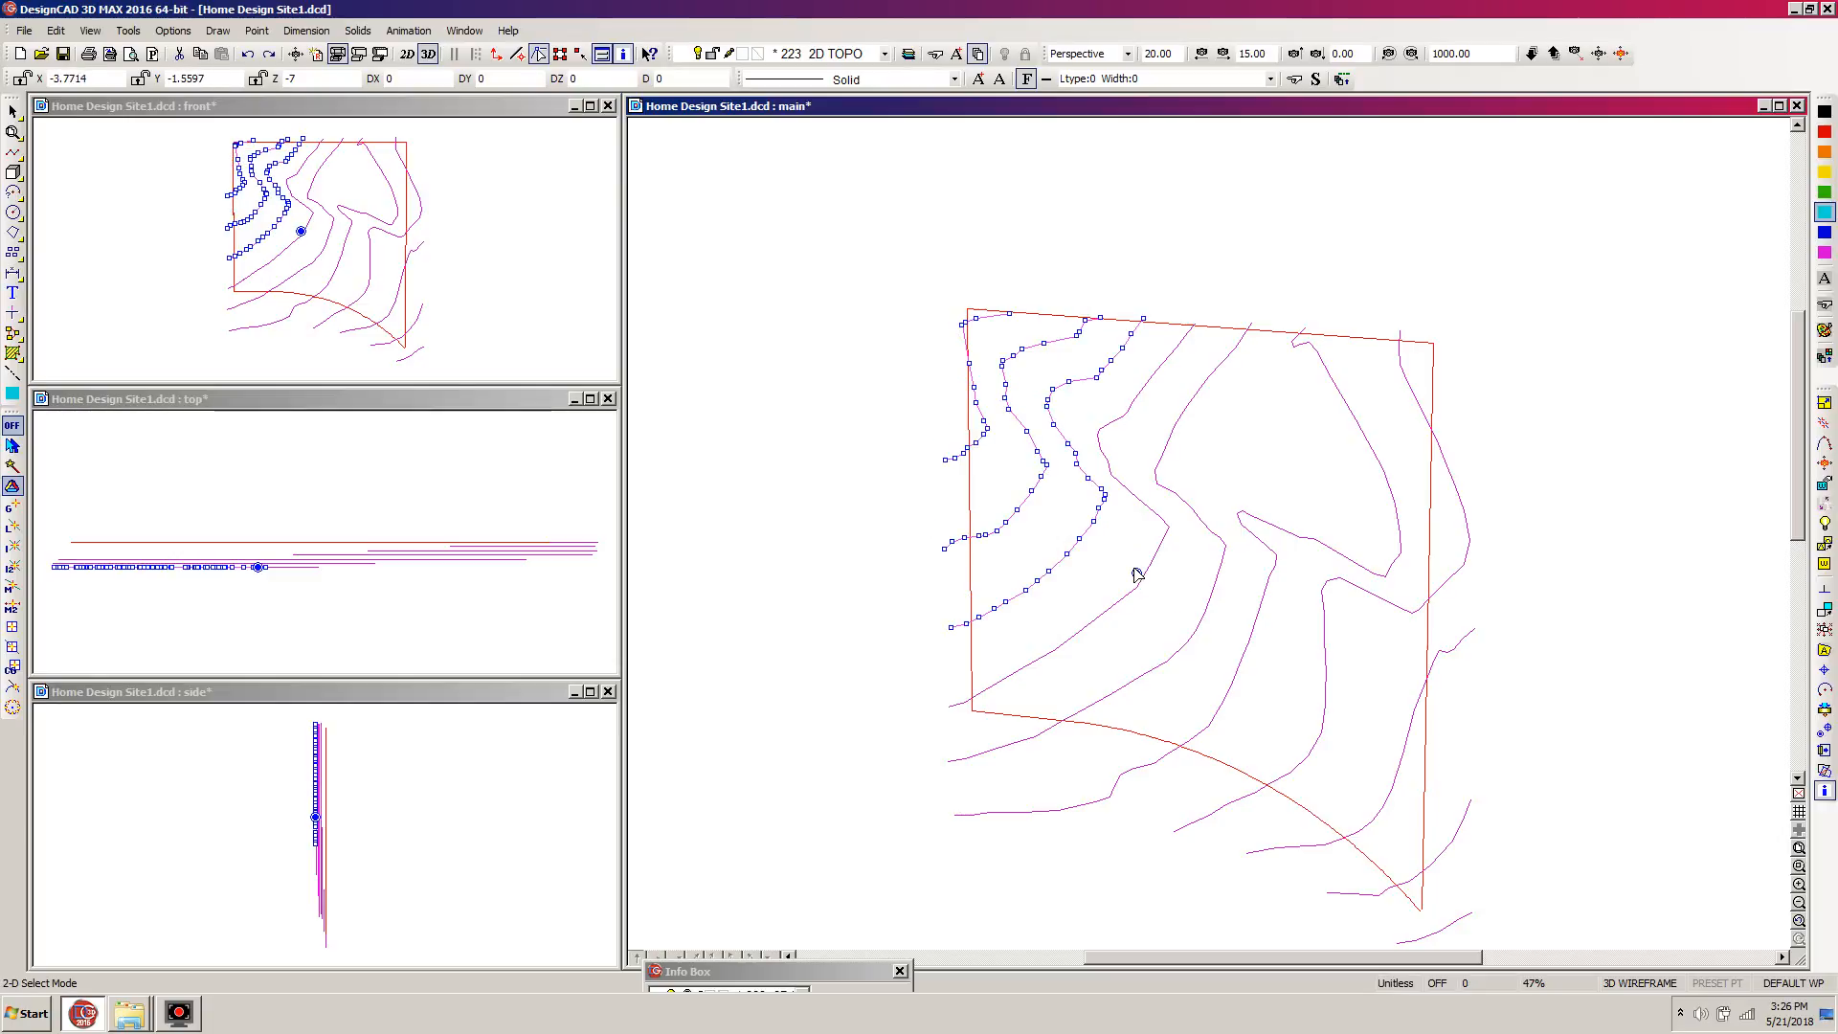
# Move the three selected contours nearest the northwest corner by DZ -1.
pyautogui.click(1138, 575)
pyautogui.press("'")
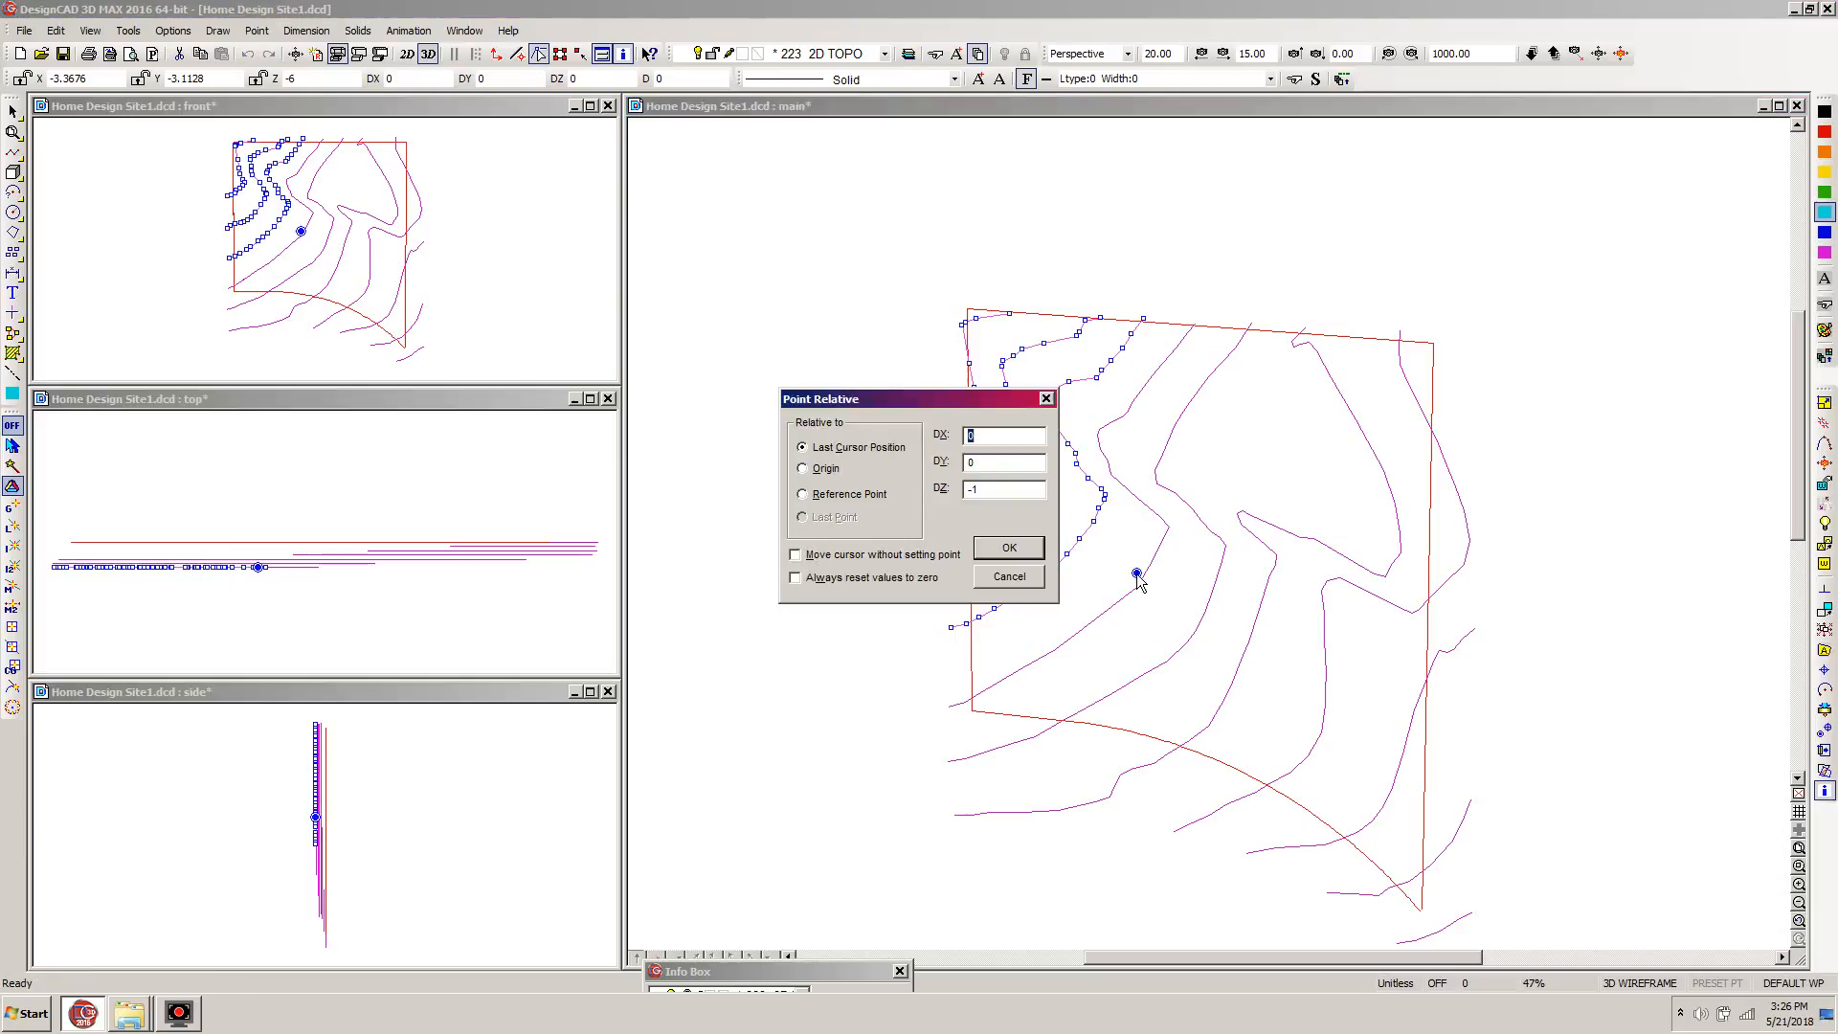
pyautogui.press('Return')
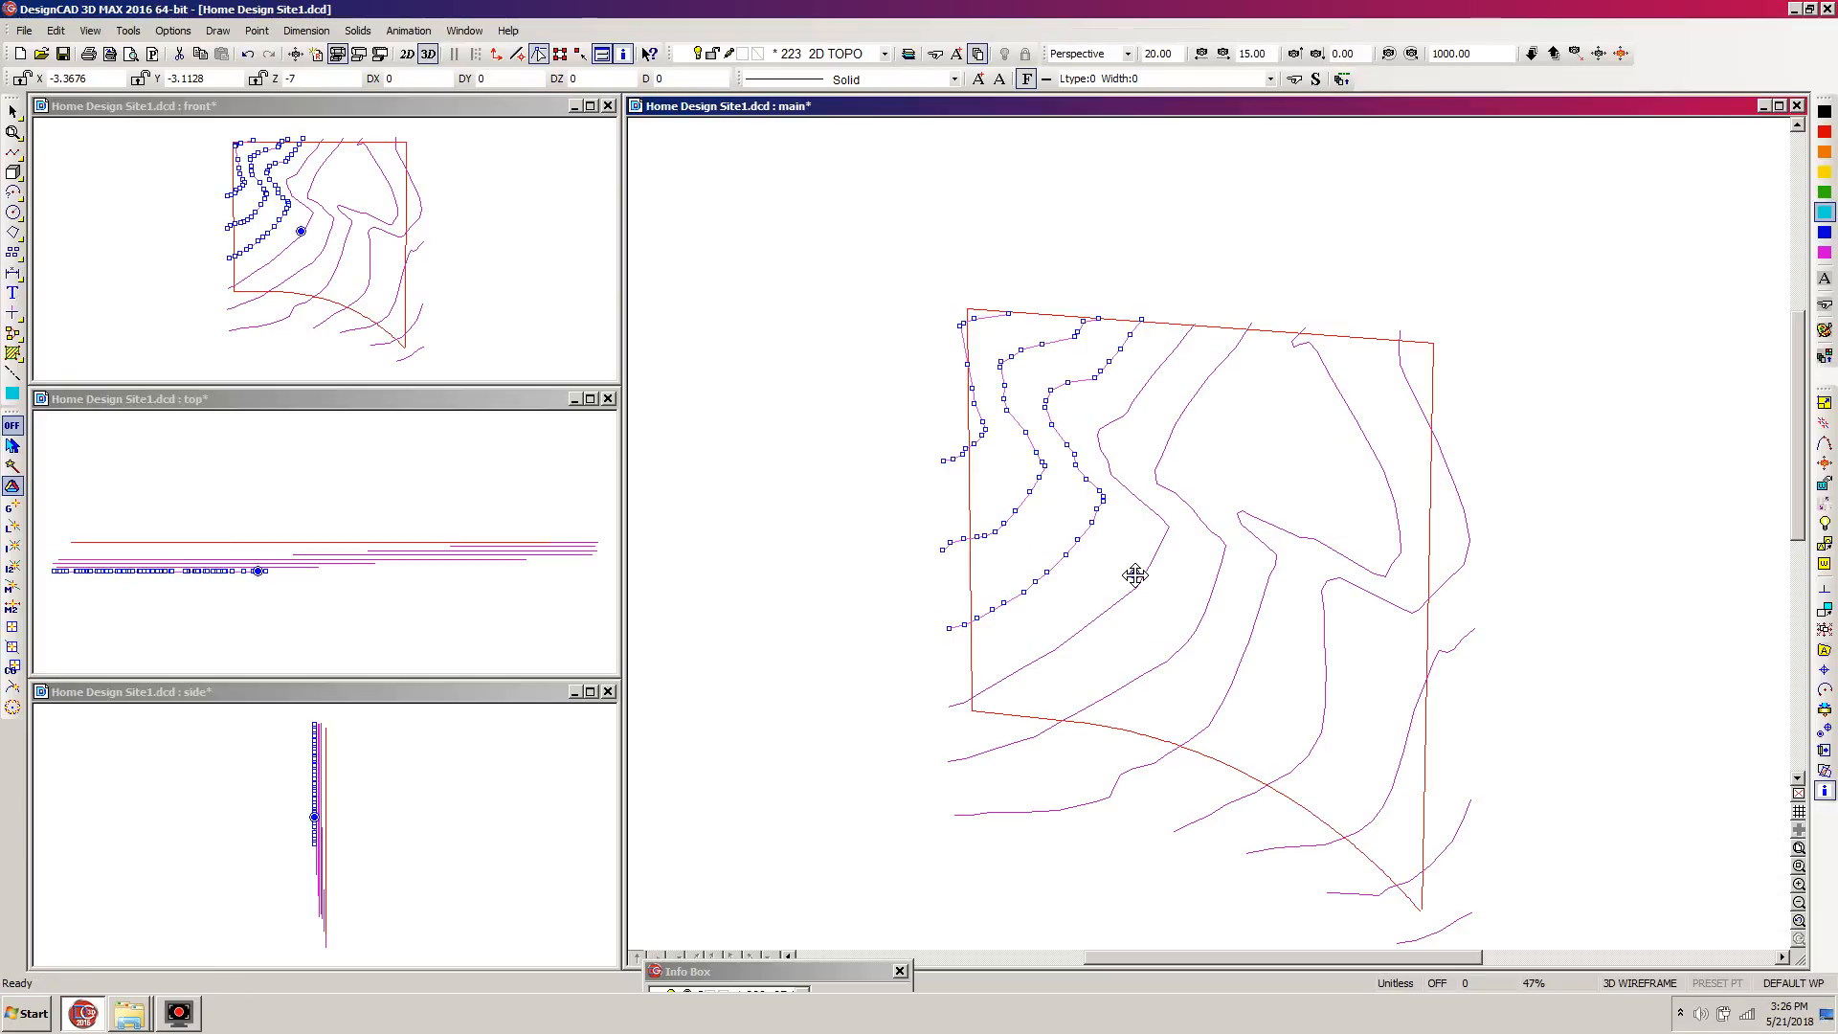
# Deselect the third contour from the northwest corner and move the two remaining selected contours by DZ -1.
pyautogui.click(1094, 542)
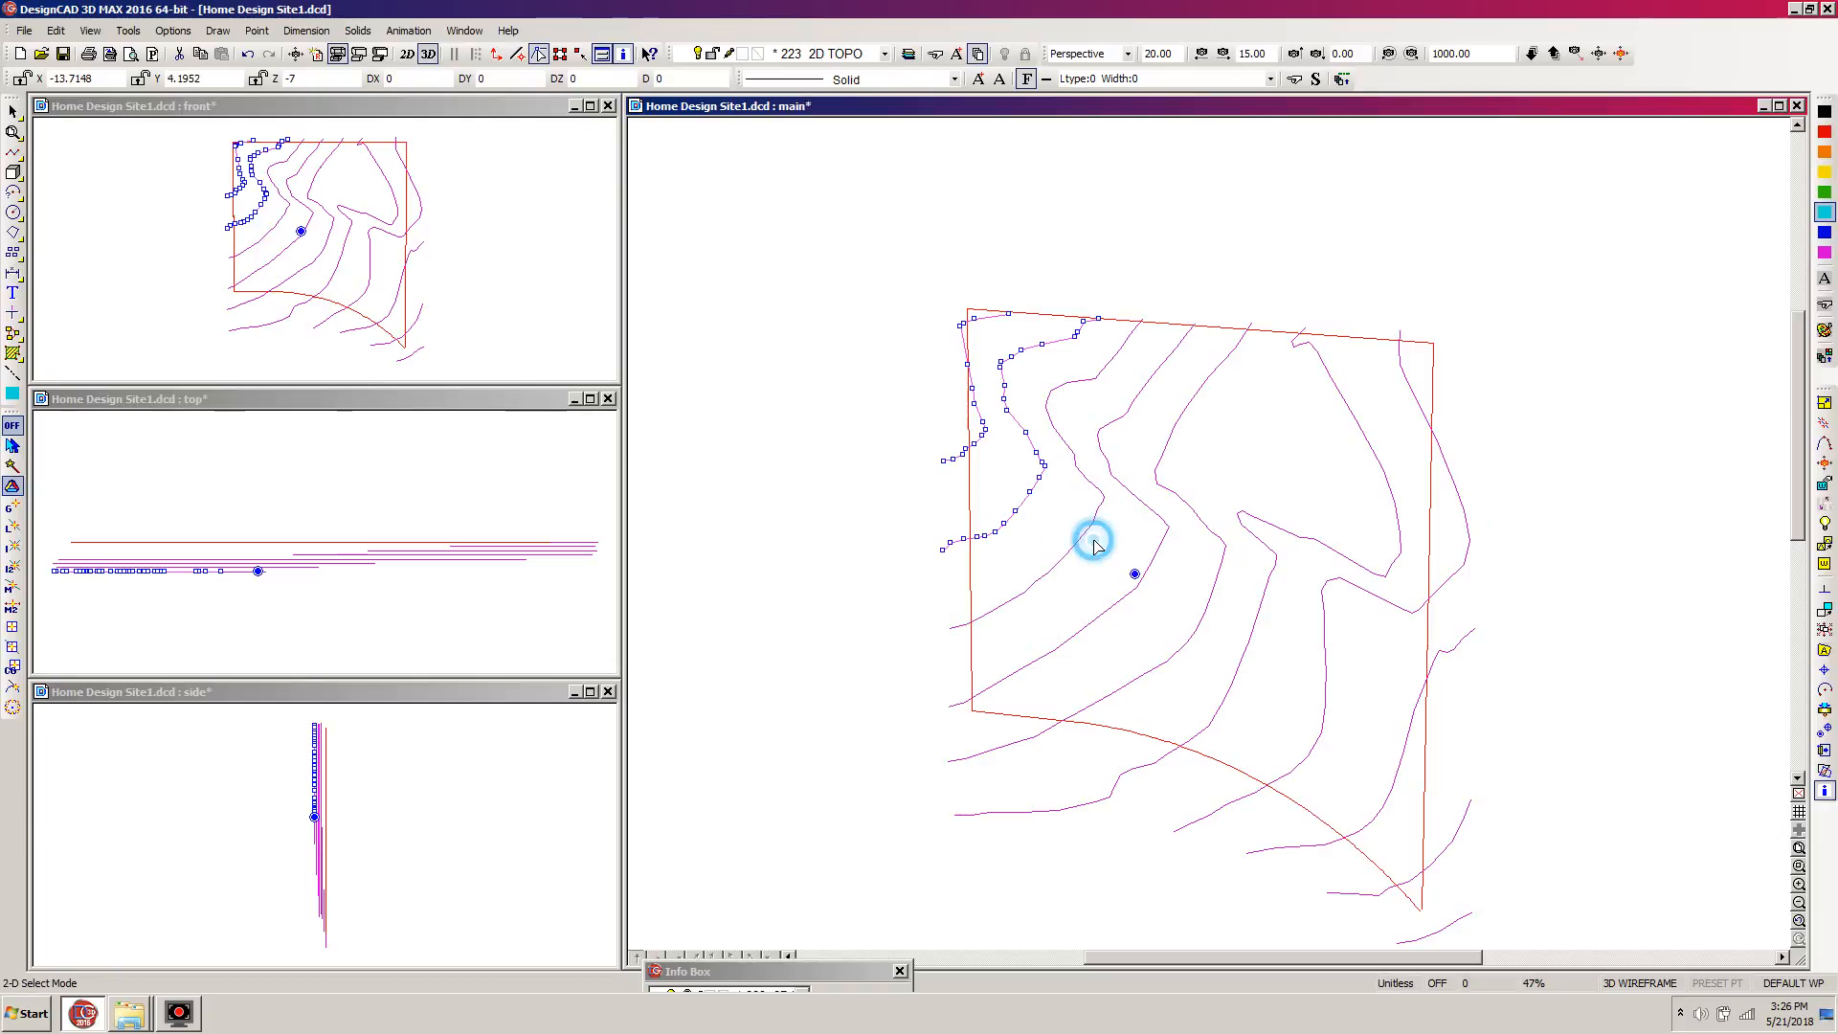
pyautogui.click(1133, 574)
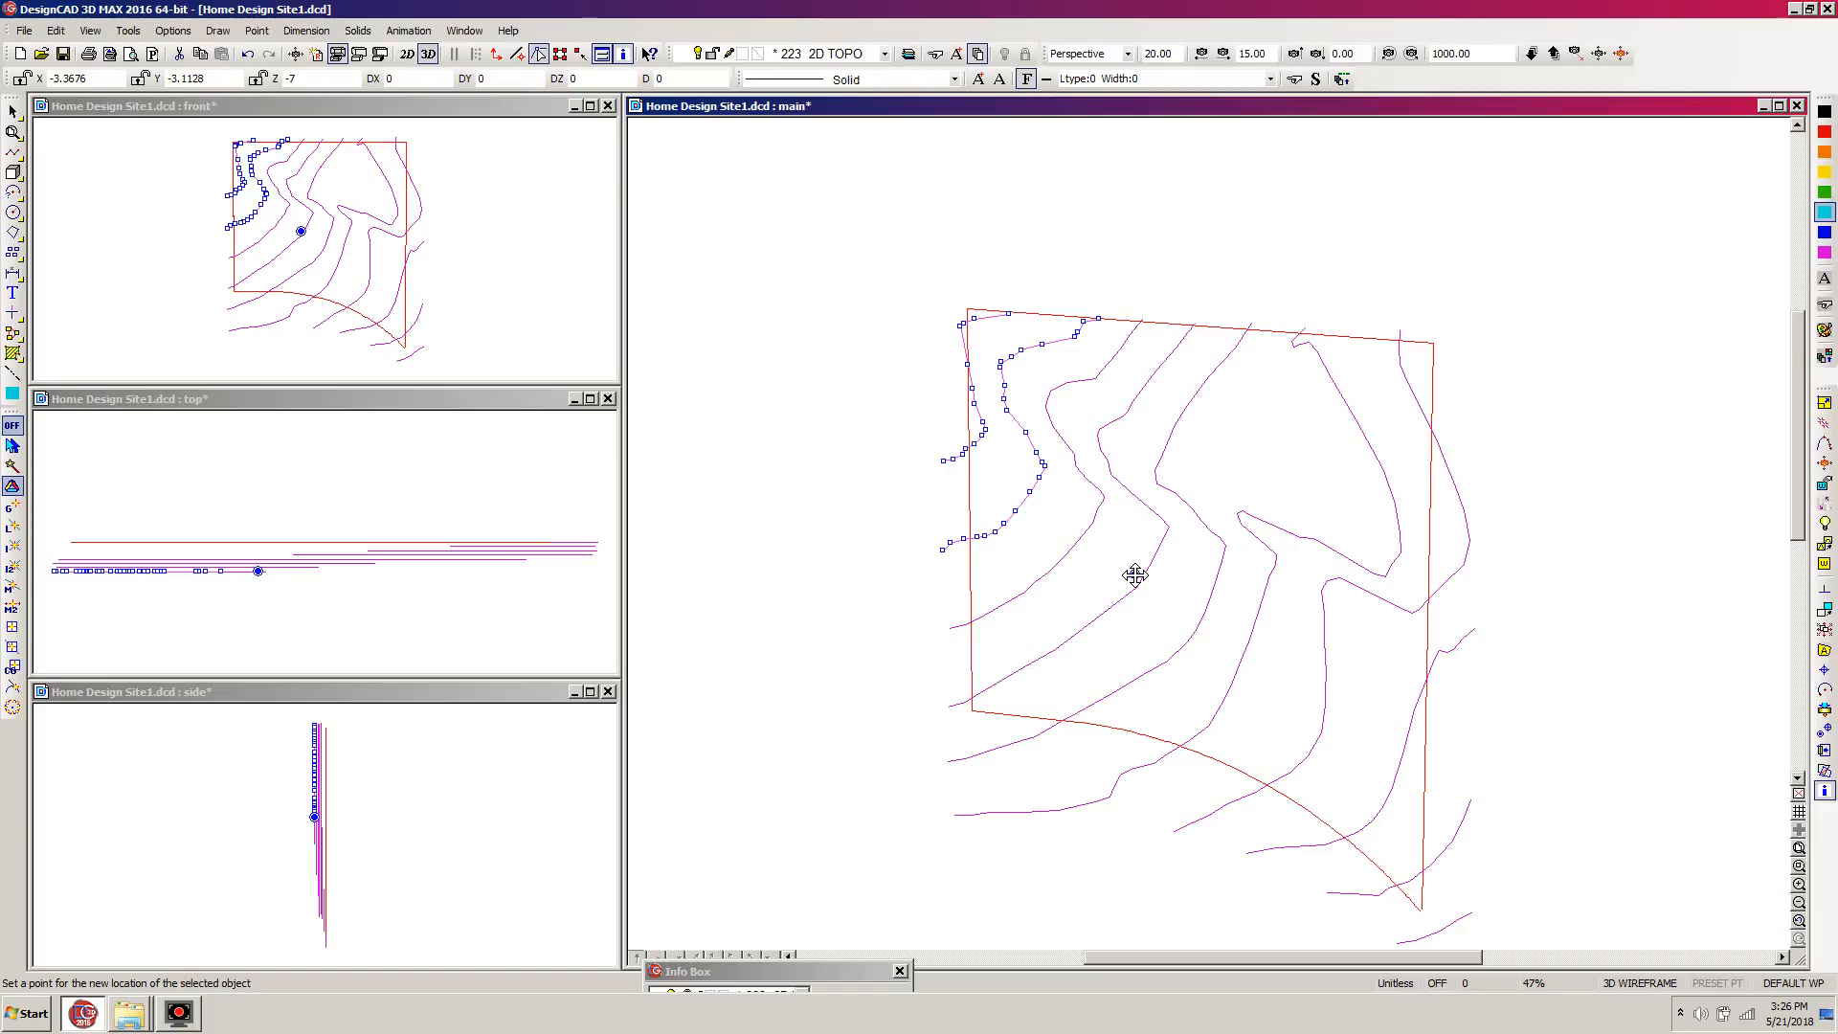
pyautogui.press("'")
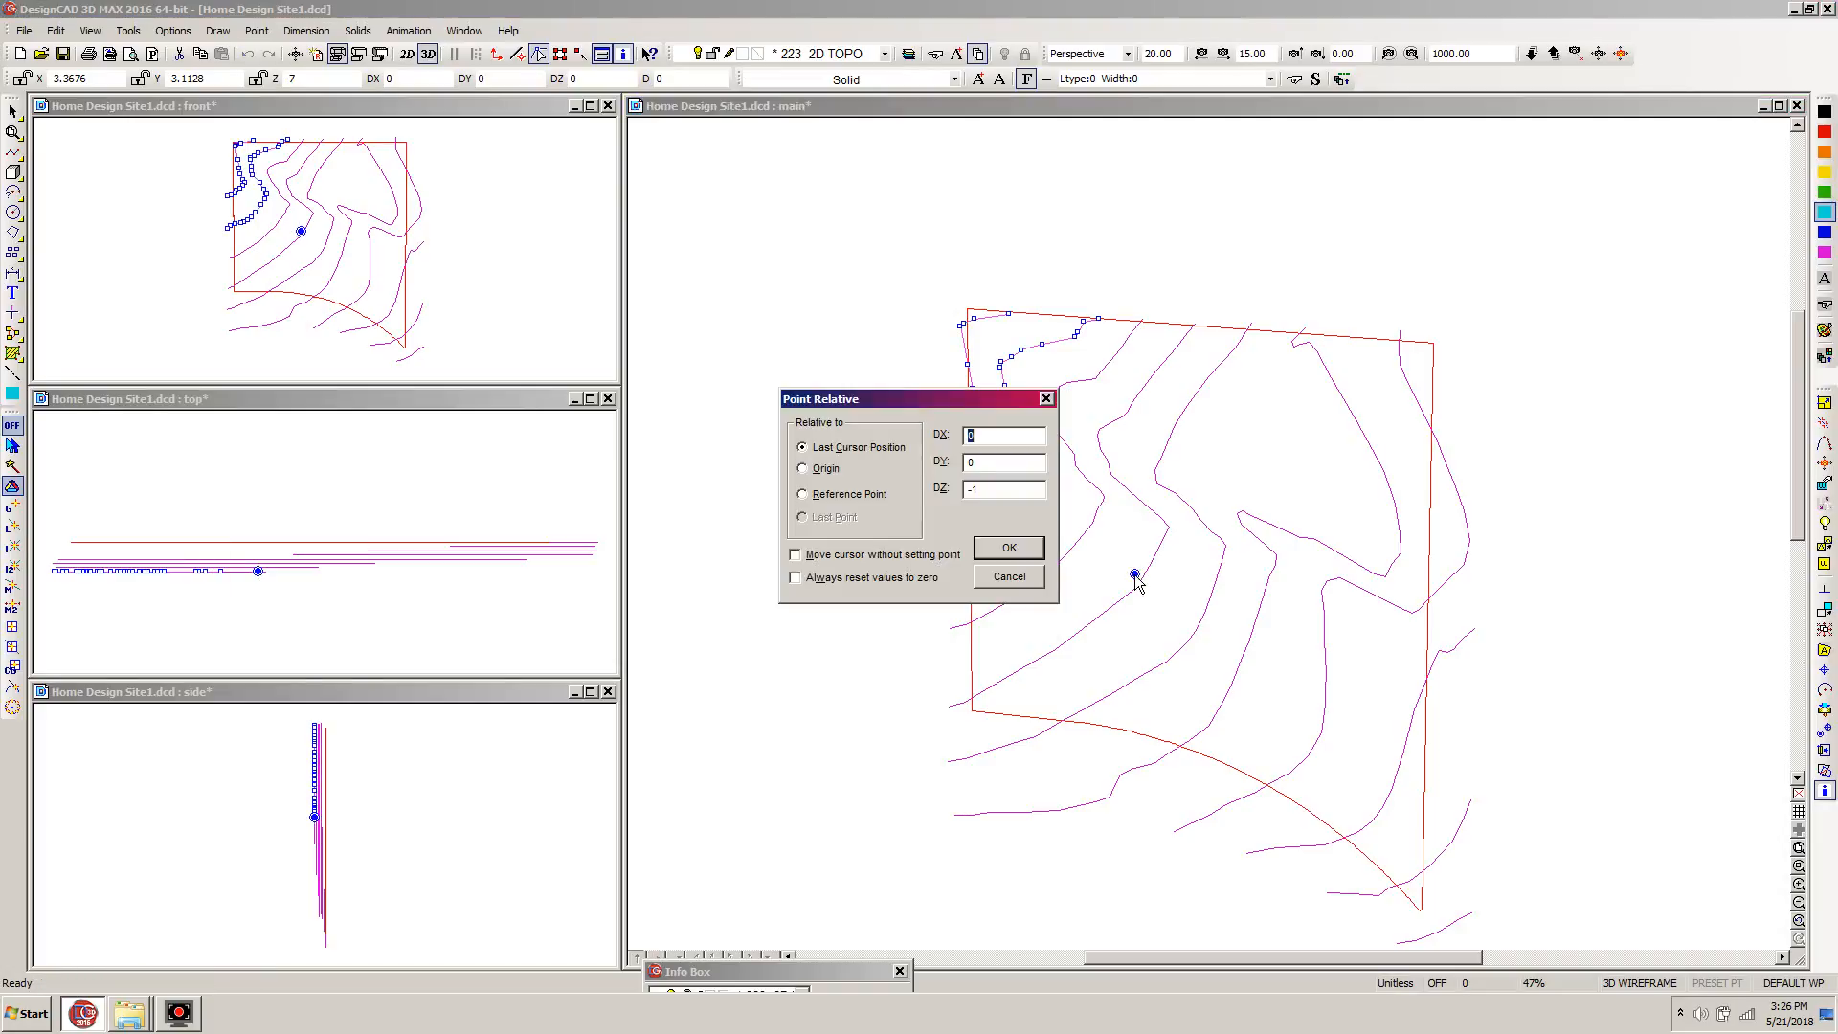
pyautogui.press('Return')
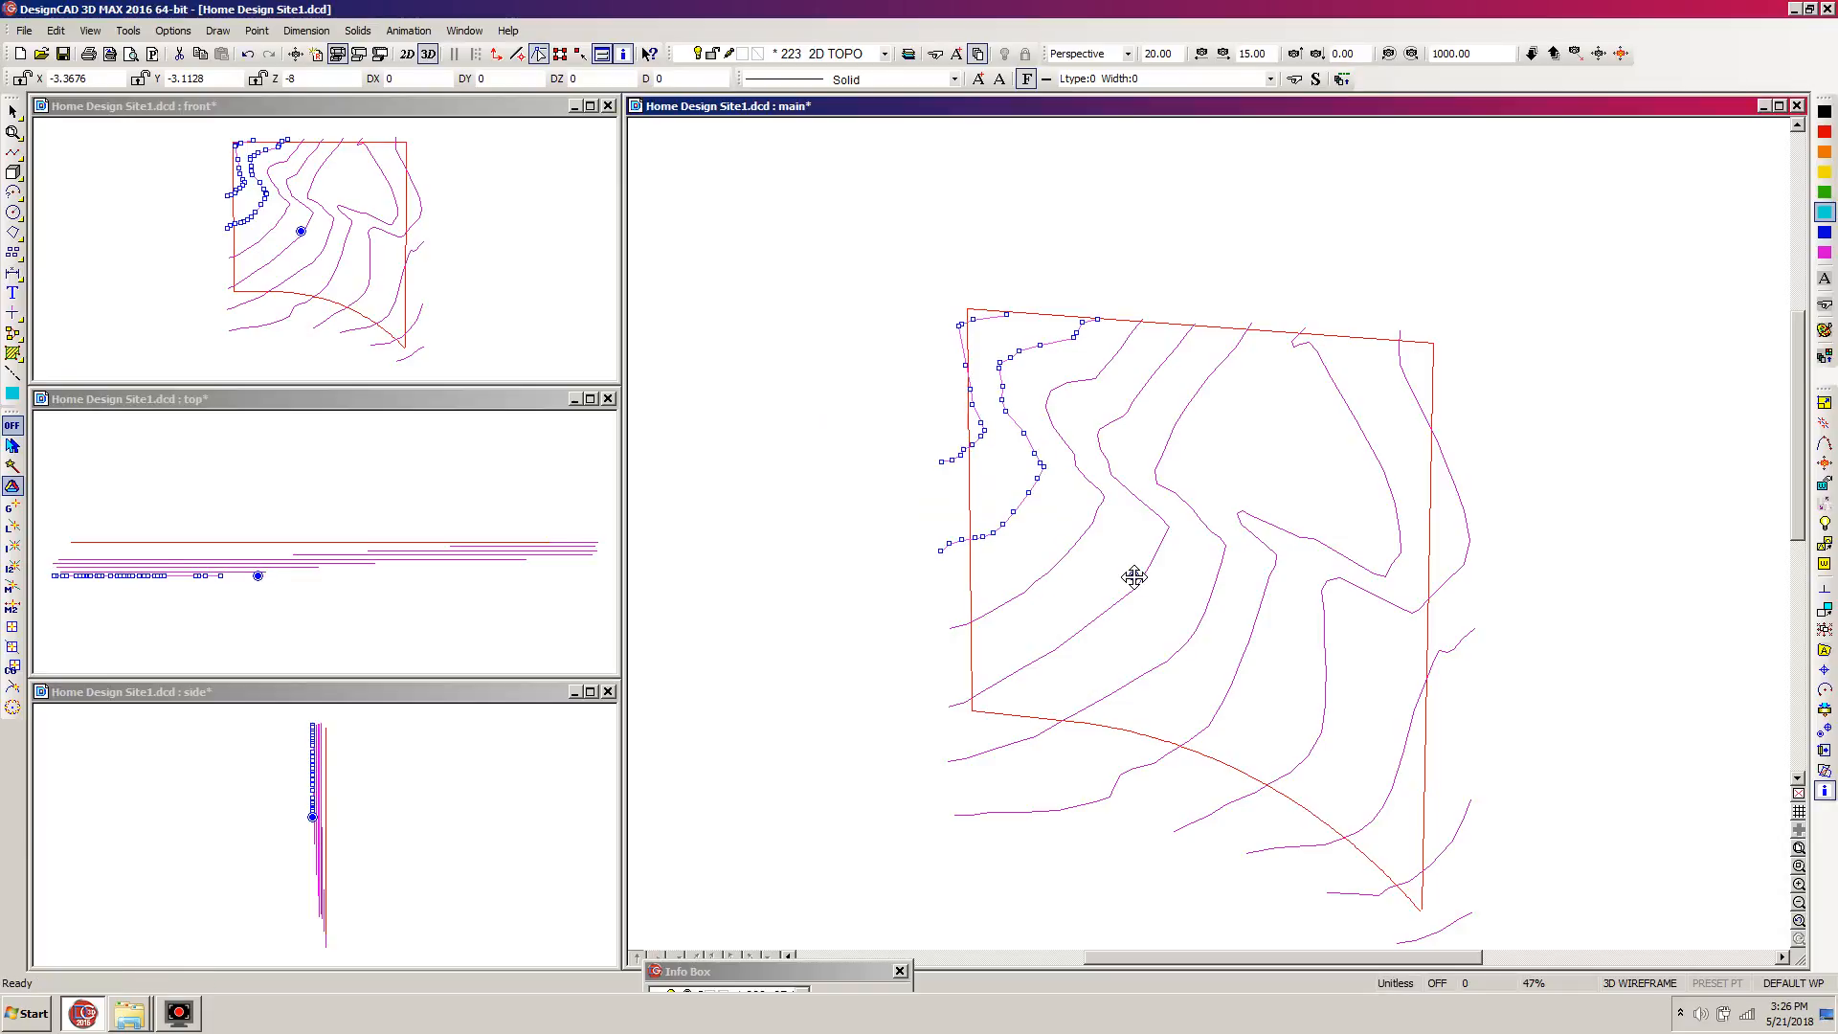
# Deselect the second contour from the northwest corner, move the last selected contour by DZ -1 and clear the selection.
pyautogui.keyDown('ctrl'); pyautogui.click(1038, 495); pyautogui.keyUp('ctrl')
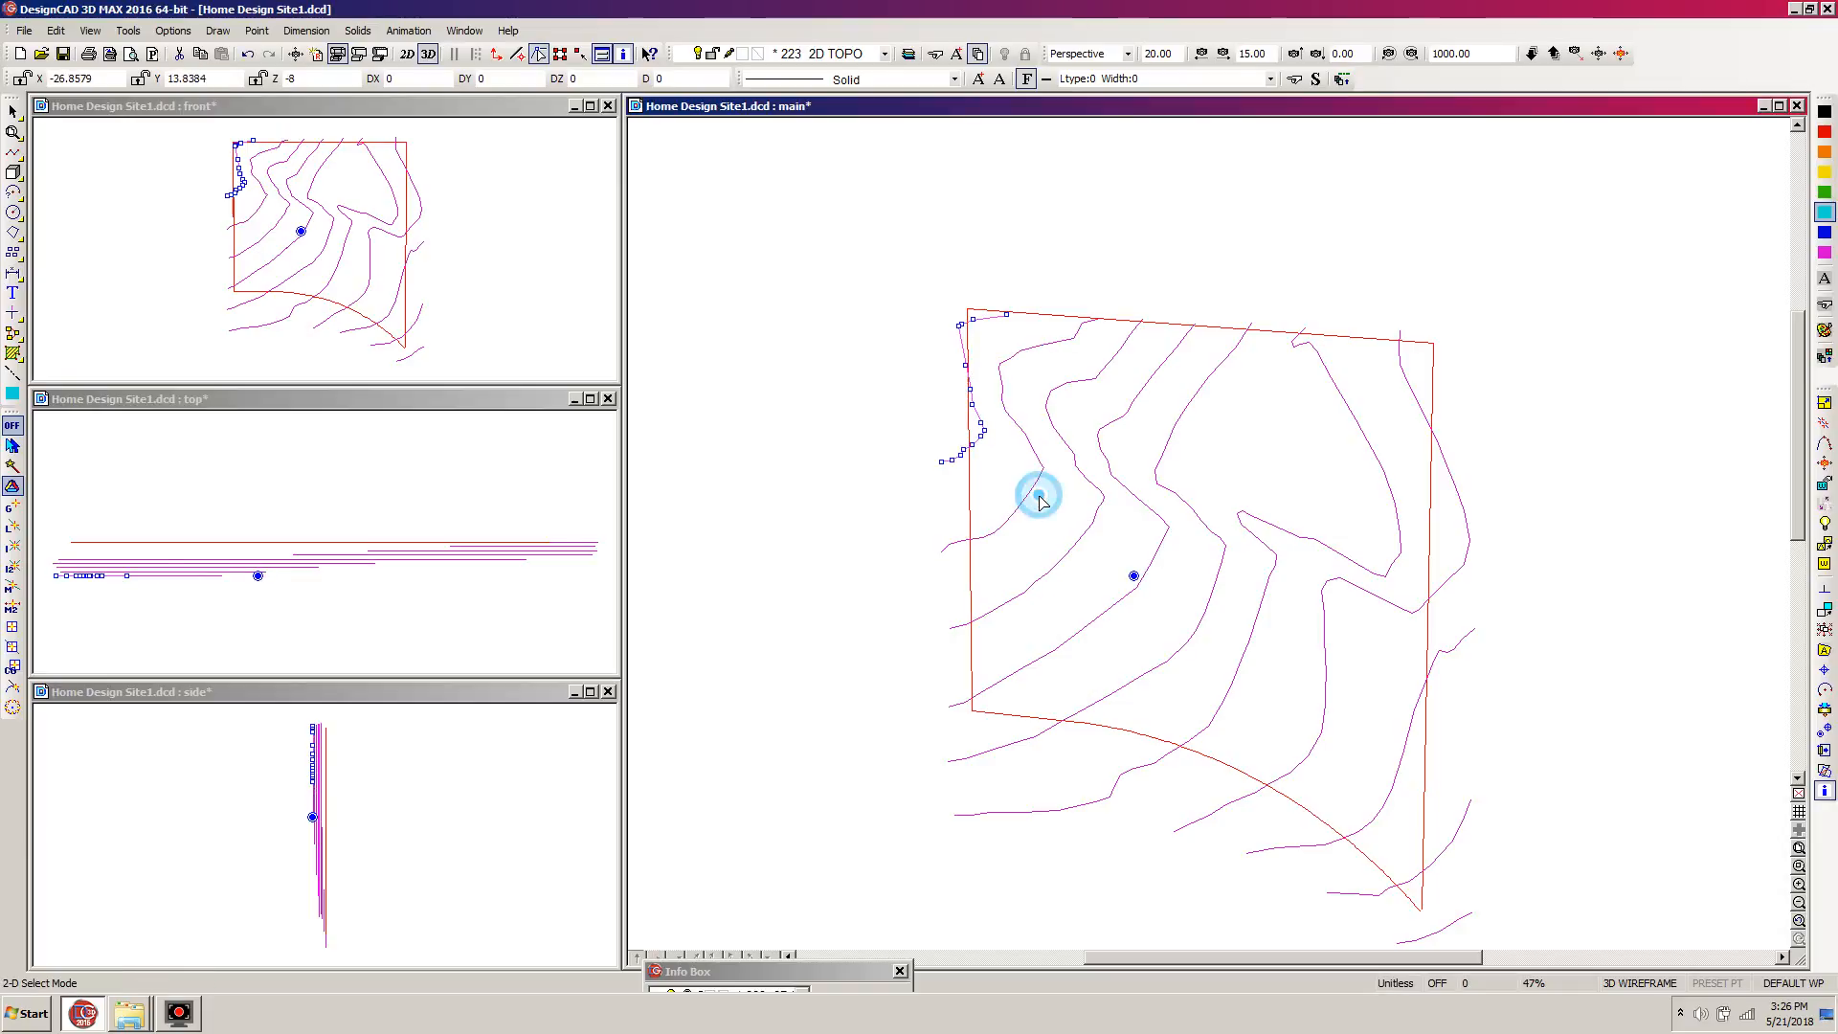
pyautogui.press('m')
pyautogui.click(1134, 576)
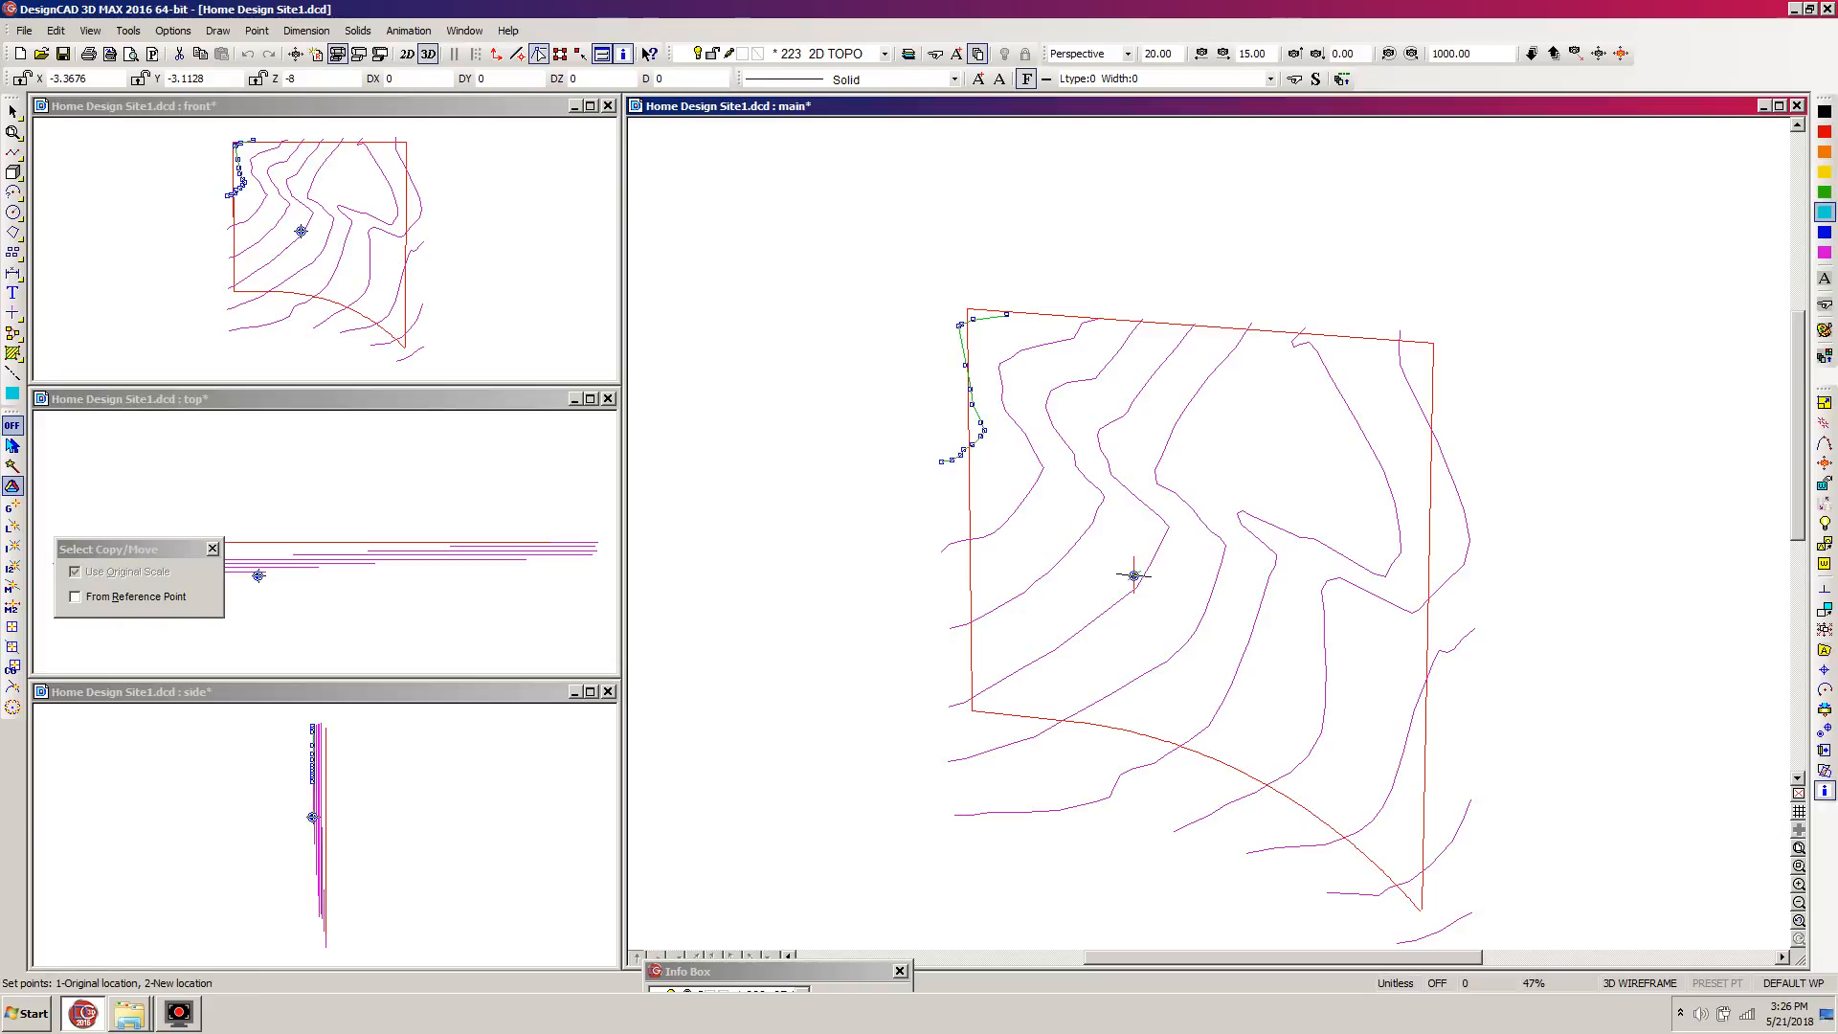
pyautogui.press("'")
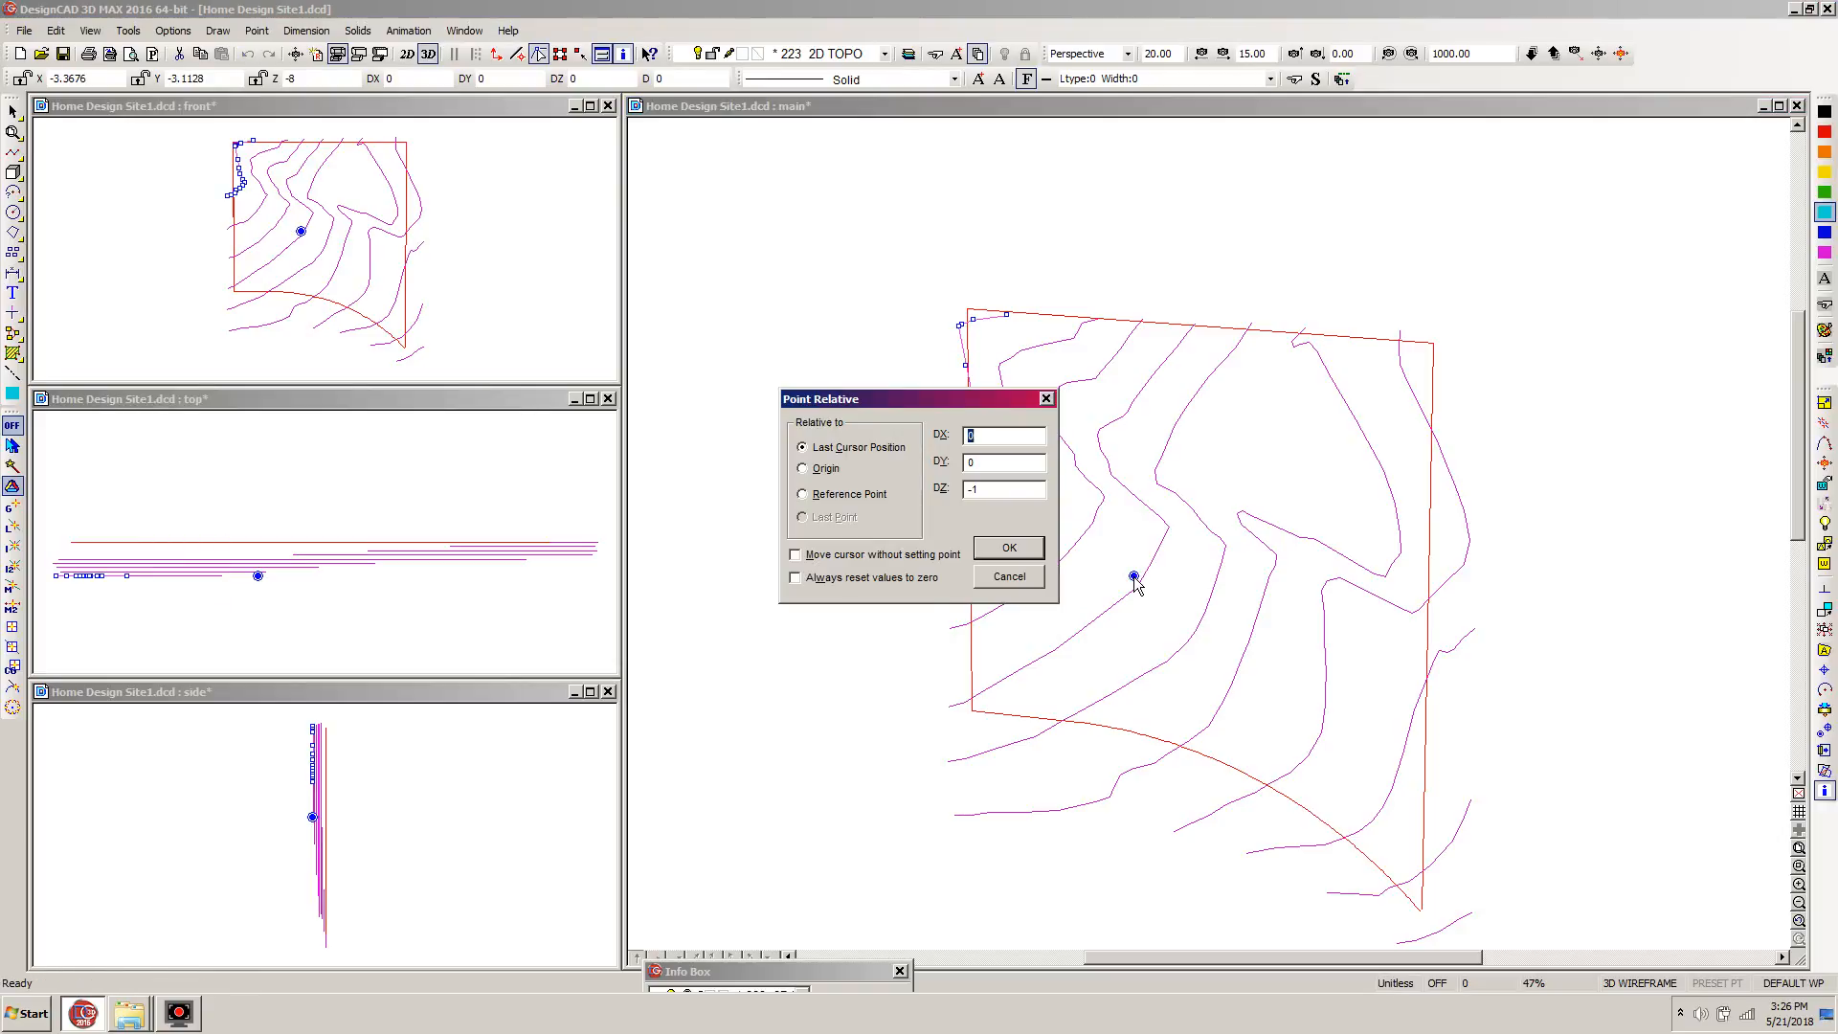
pyautogui.press('Return')
pyautogui.press('Escape')
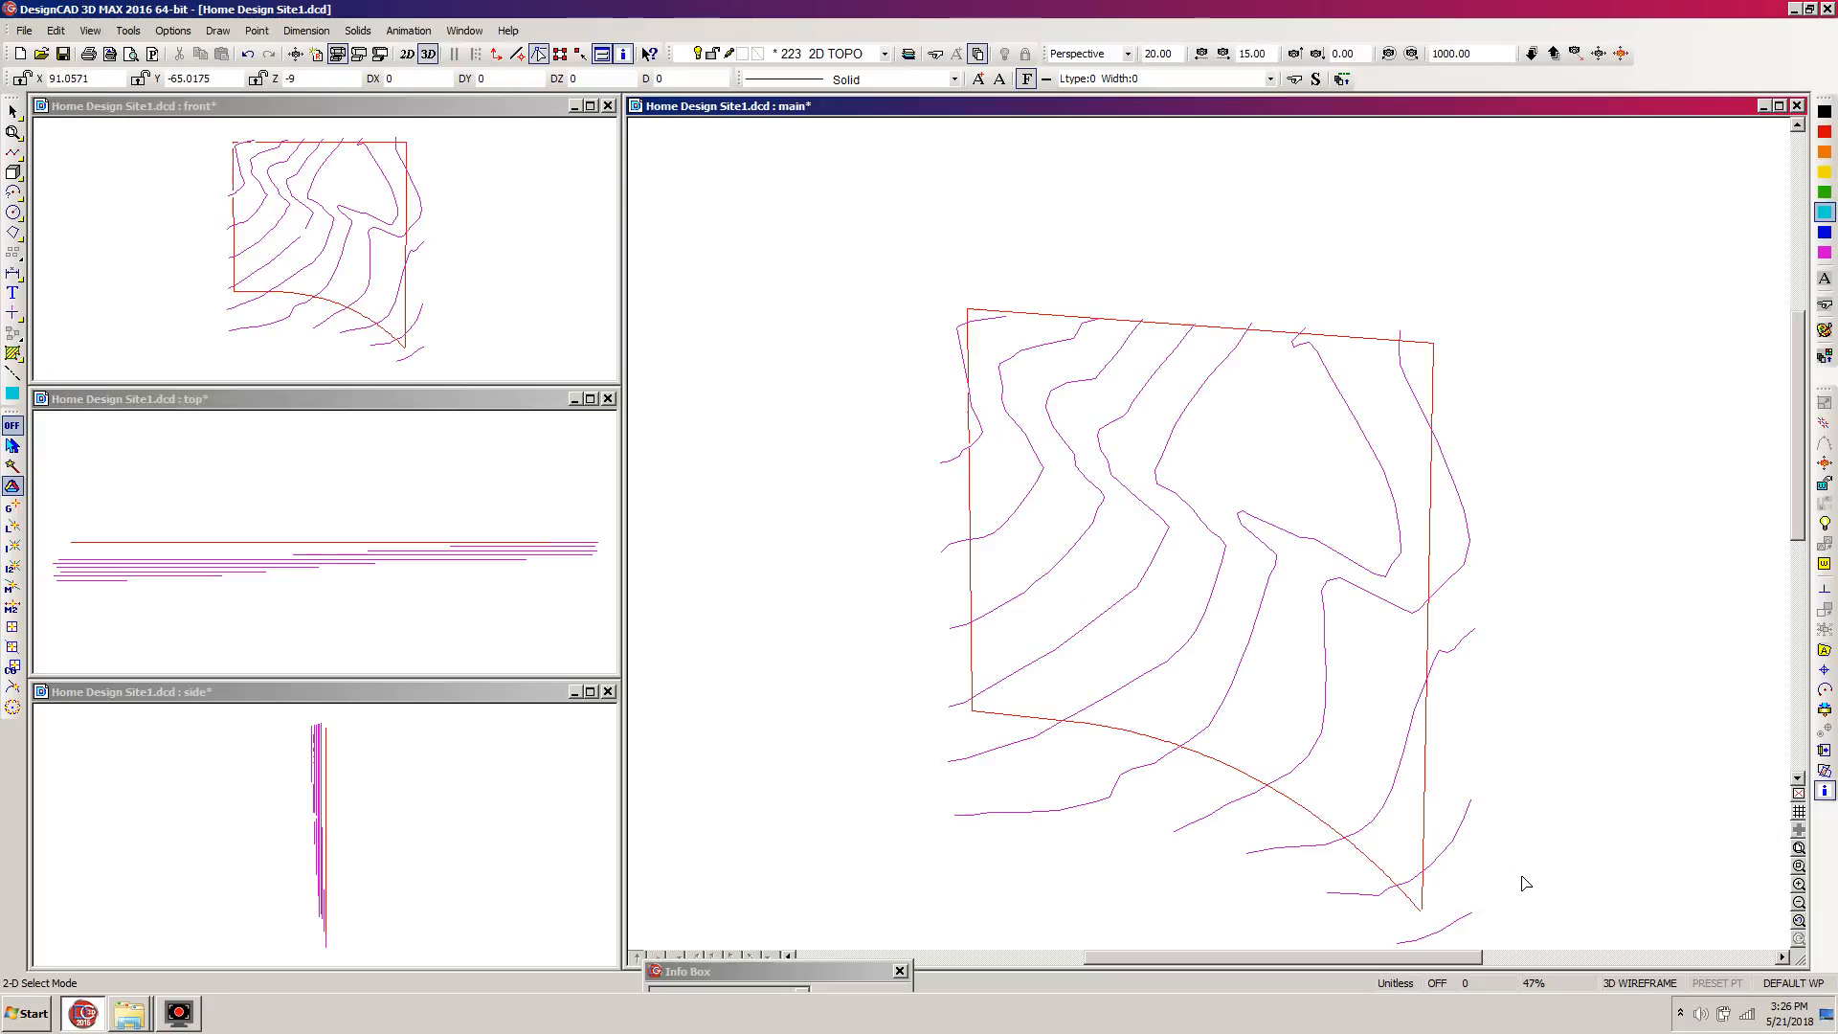
# Measure the relative Z distance from the end of the southeasternmost contour to the northwesternmost contour.
pyautogui.press('v')
pyautogui.click(1471, 912)
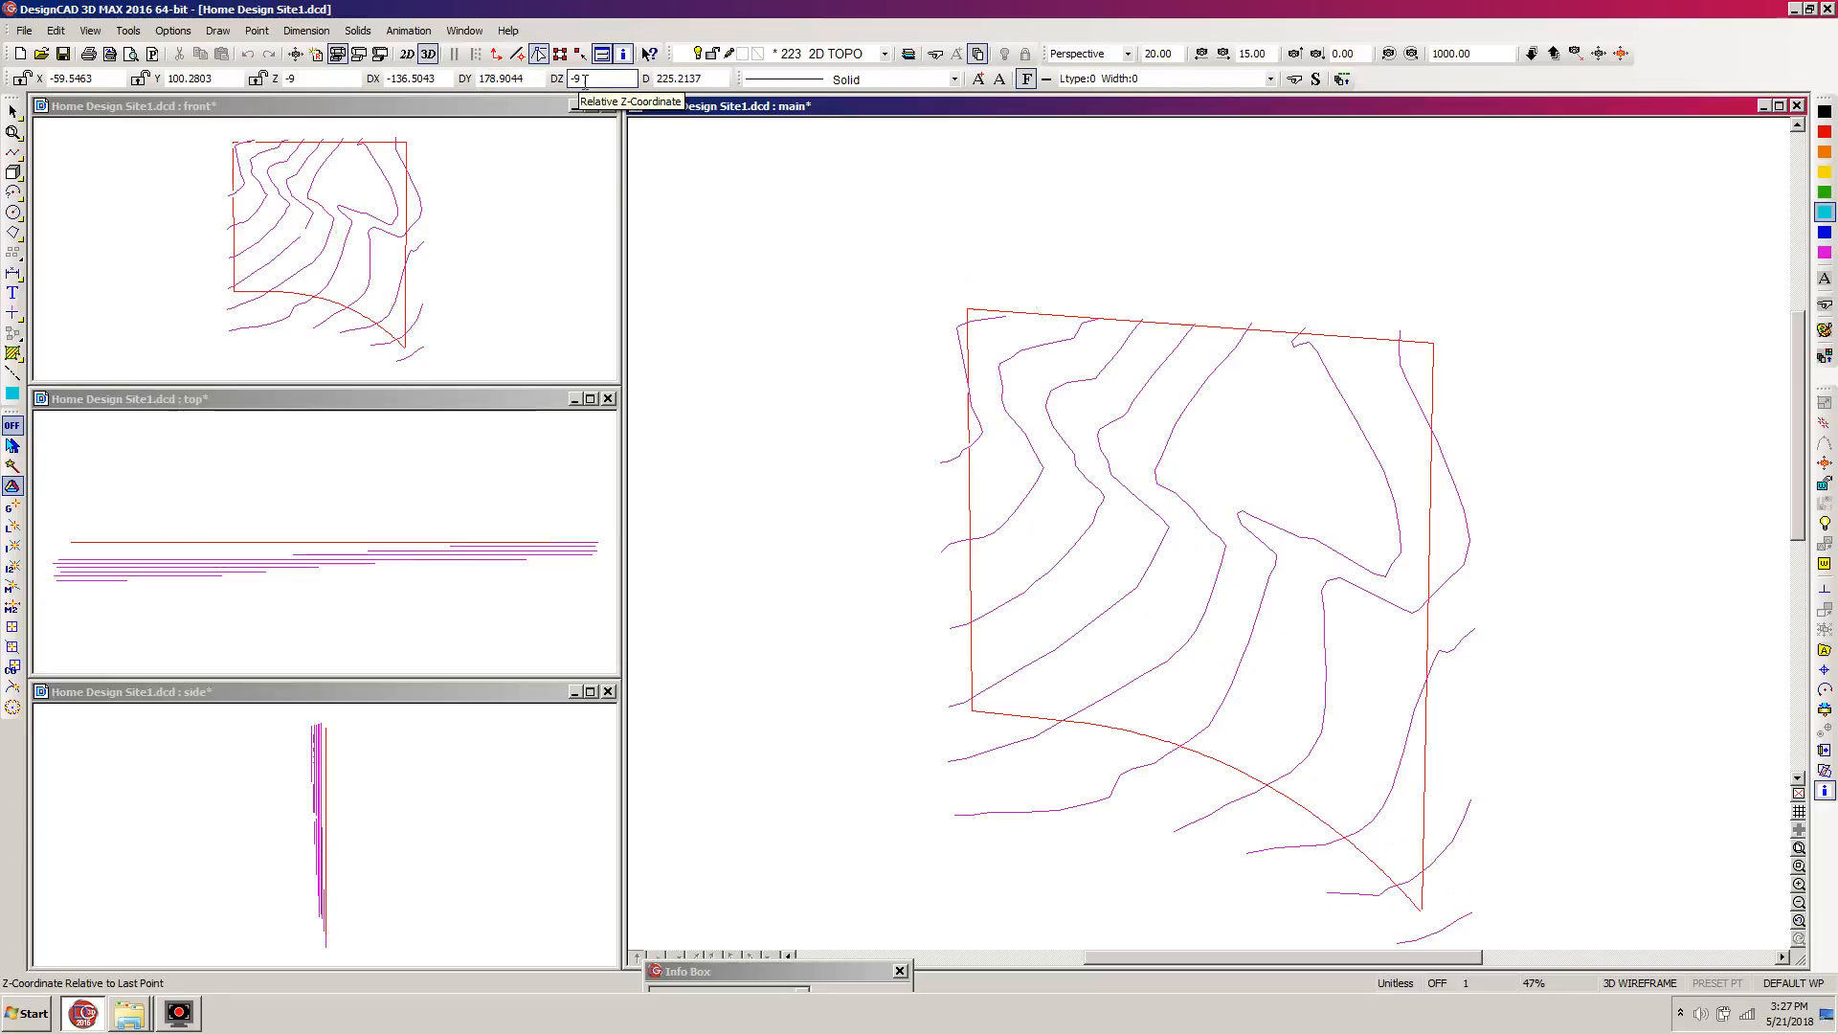
pyautogui.press('Escape')
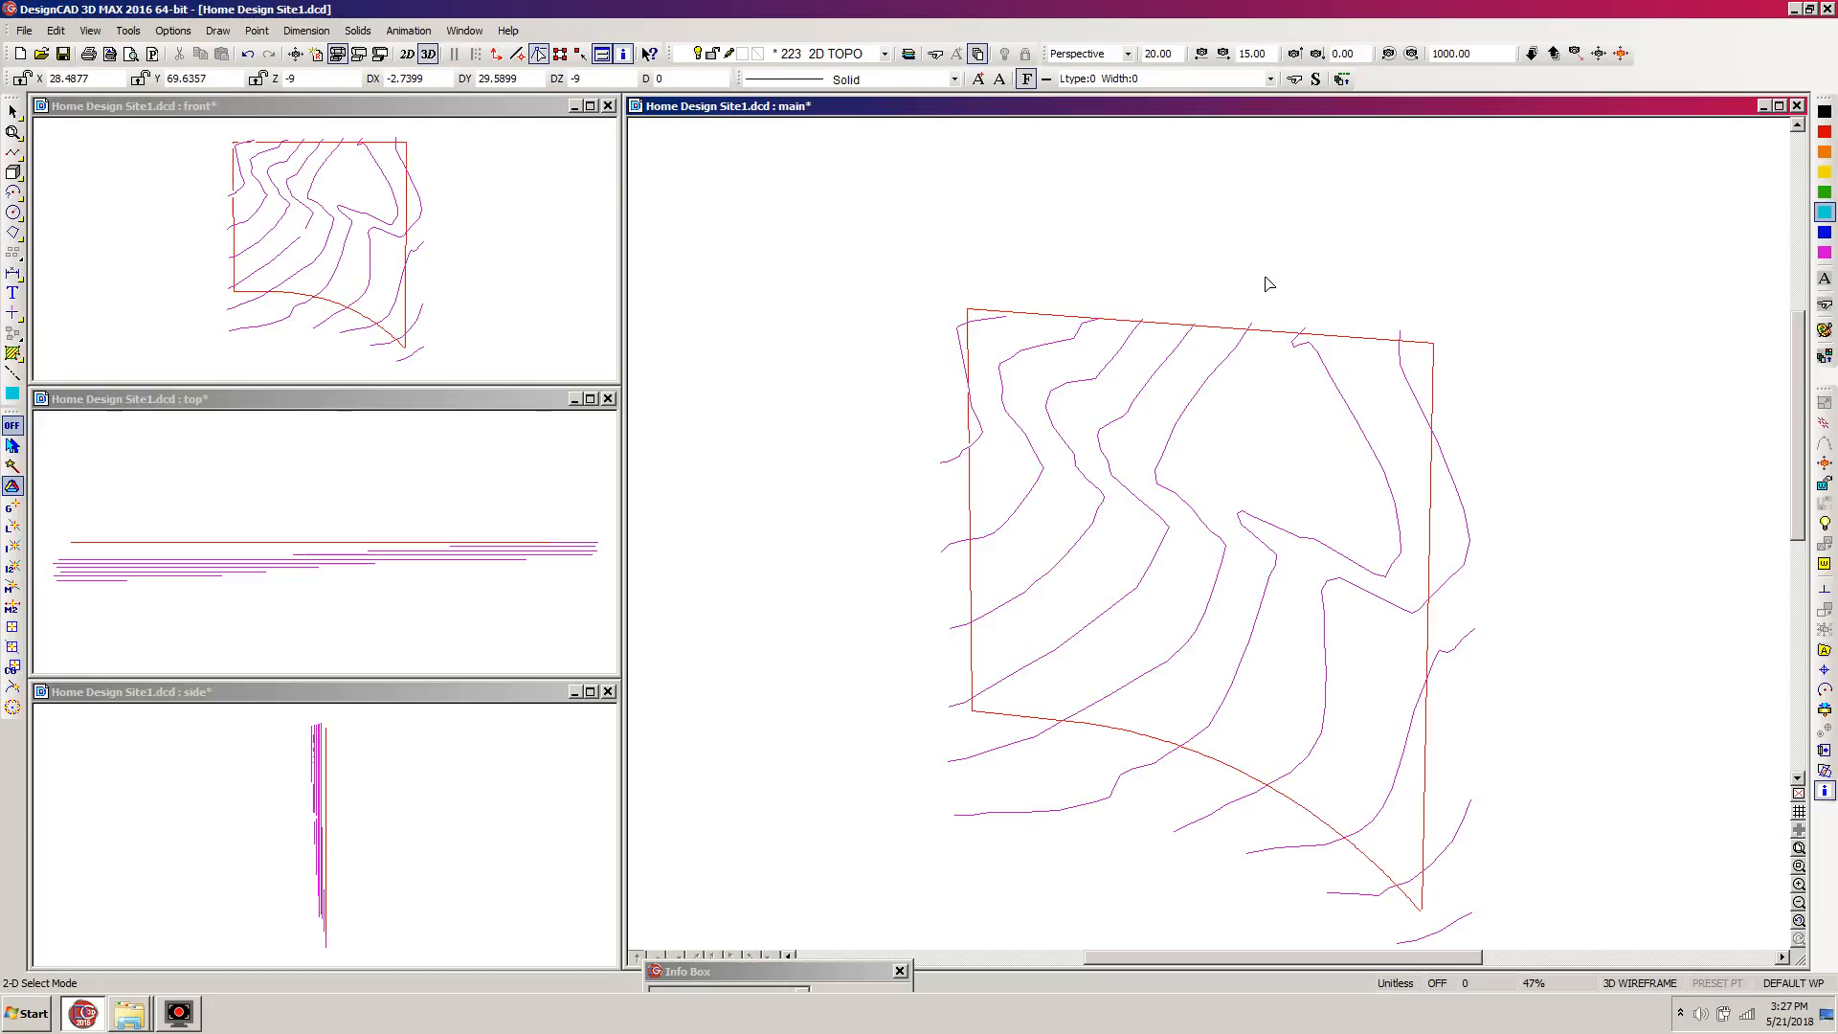
# Make layer 221 TOPO EXTENSIONS the current drawing layer.
pyautogui.press('l')
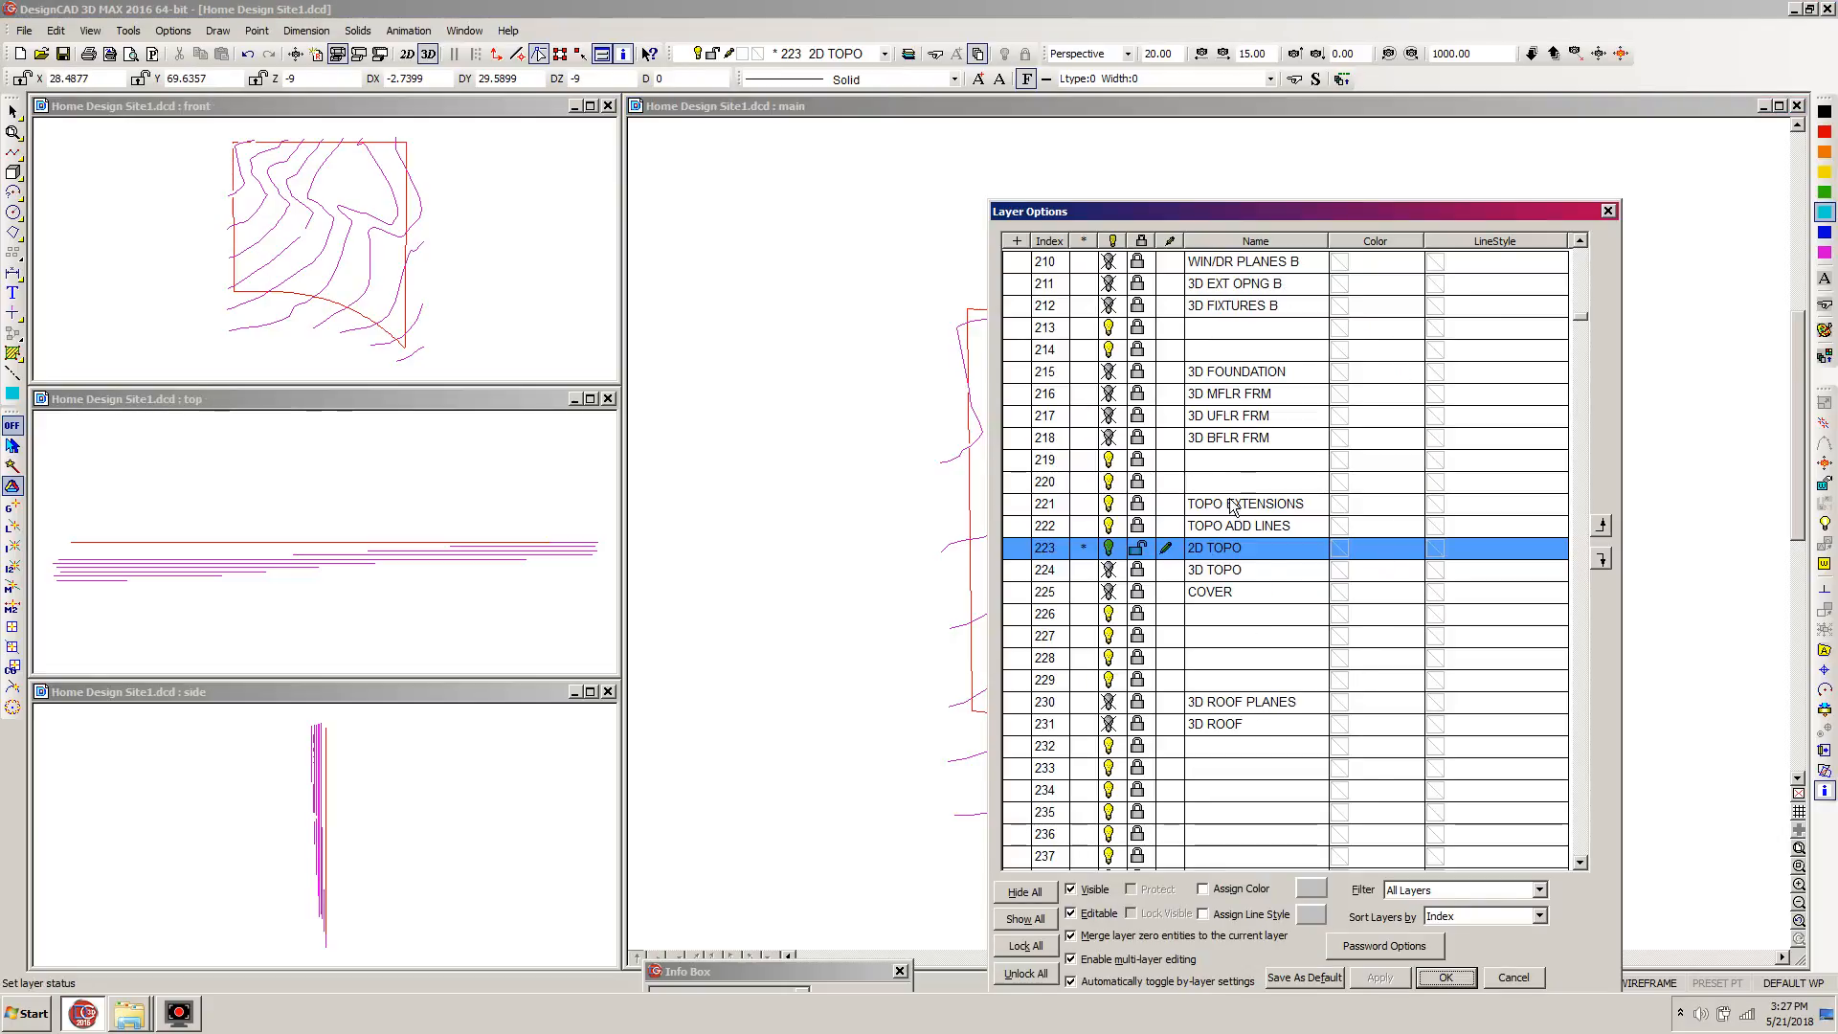
pyautogui.click(1176, 509)
pyautogui.click(1168, 505)
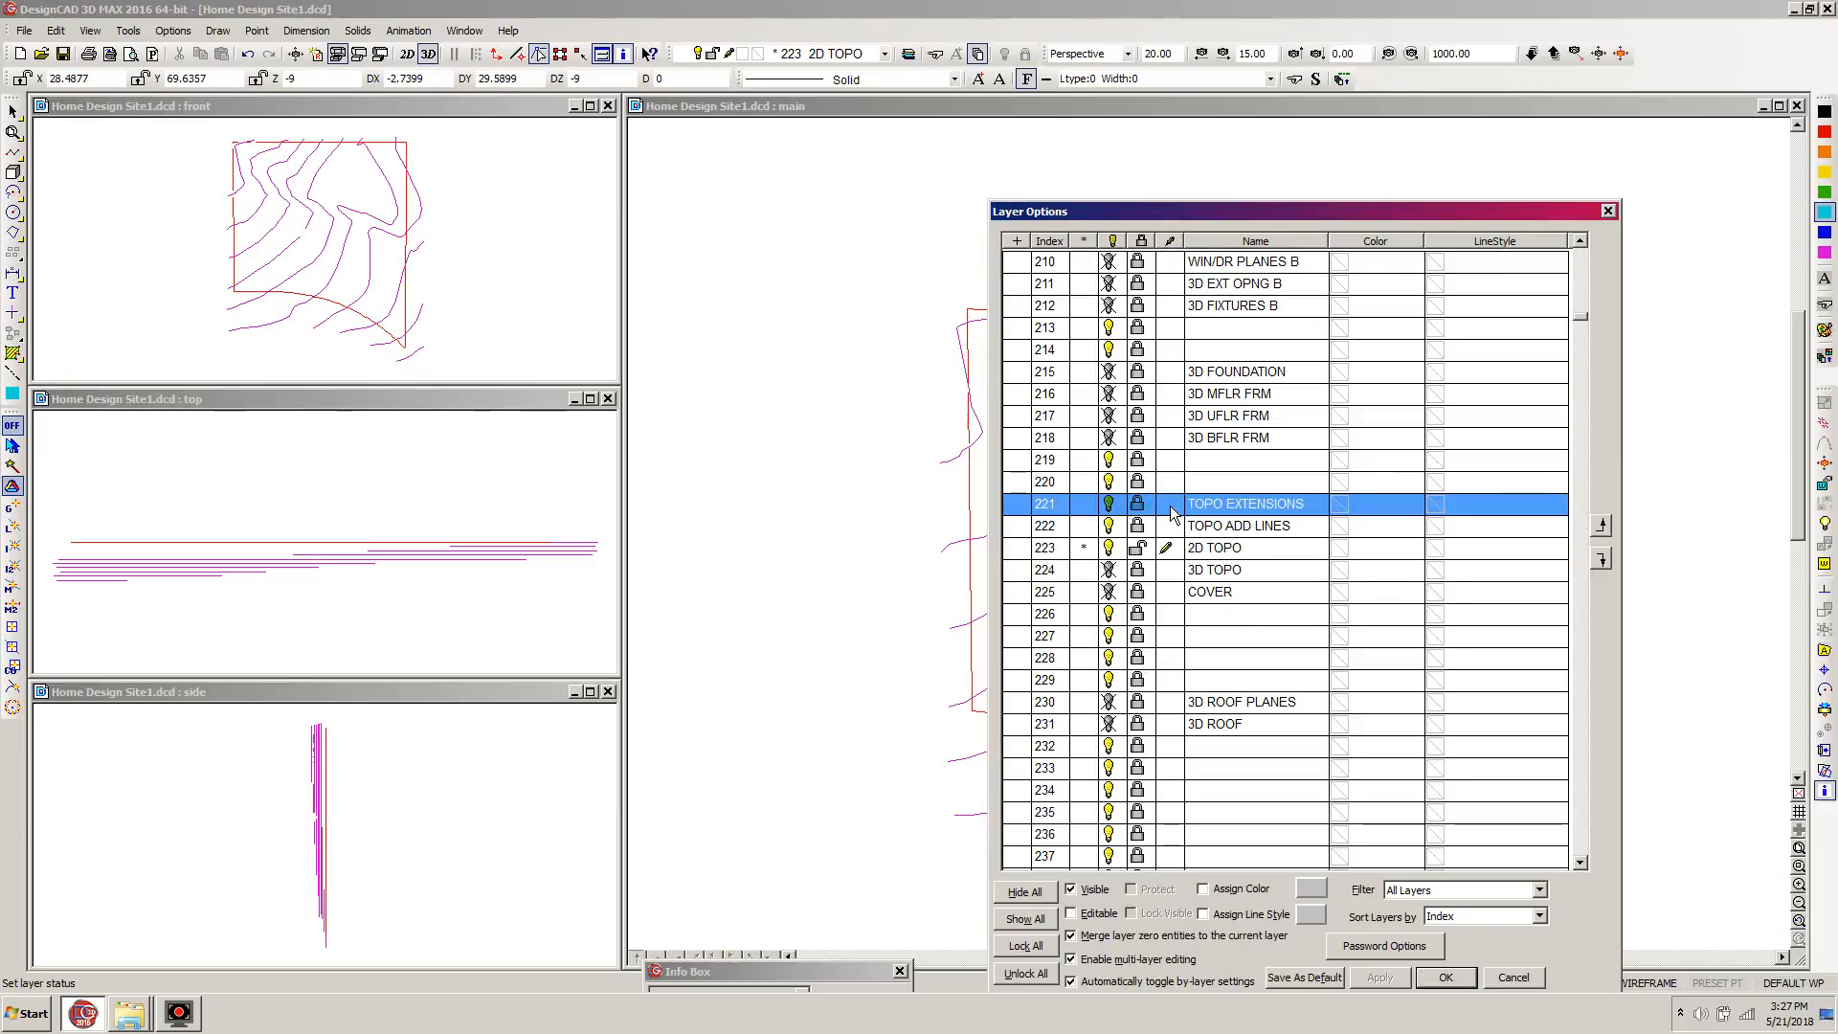
pyautogui.click(1441, 976)
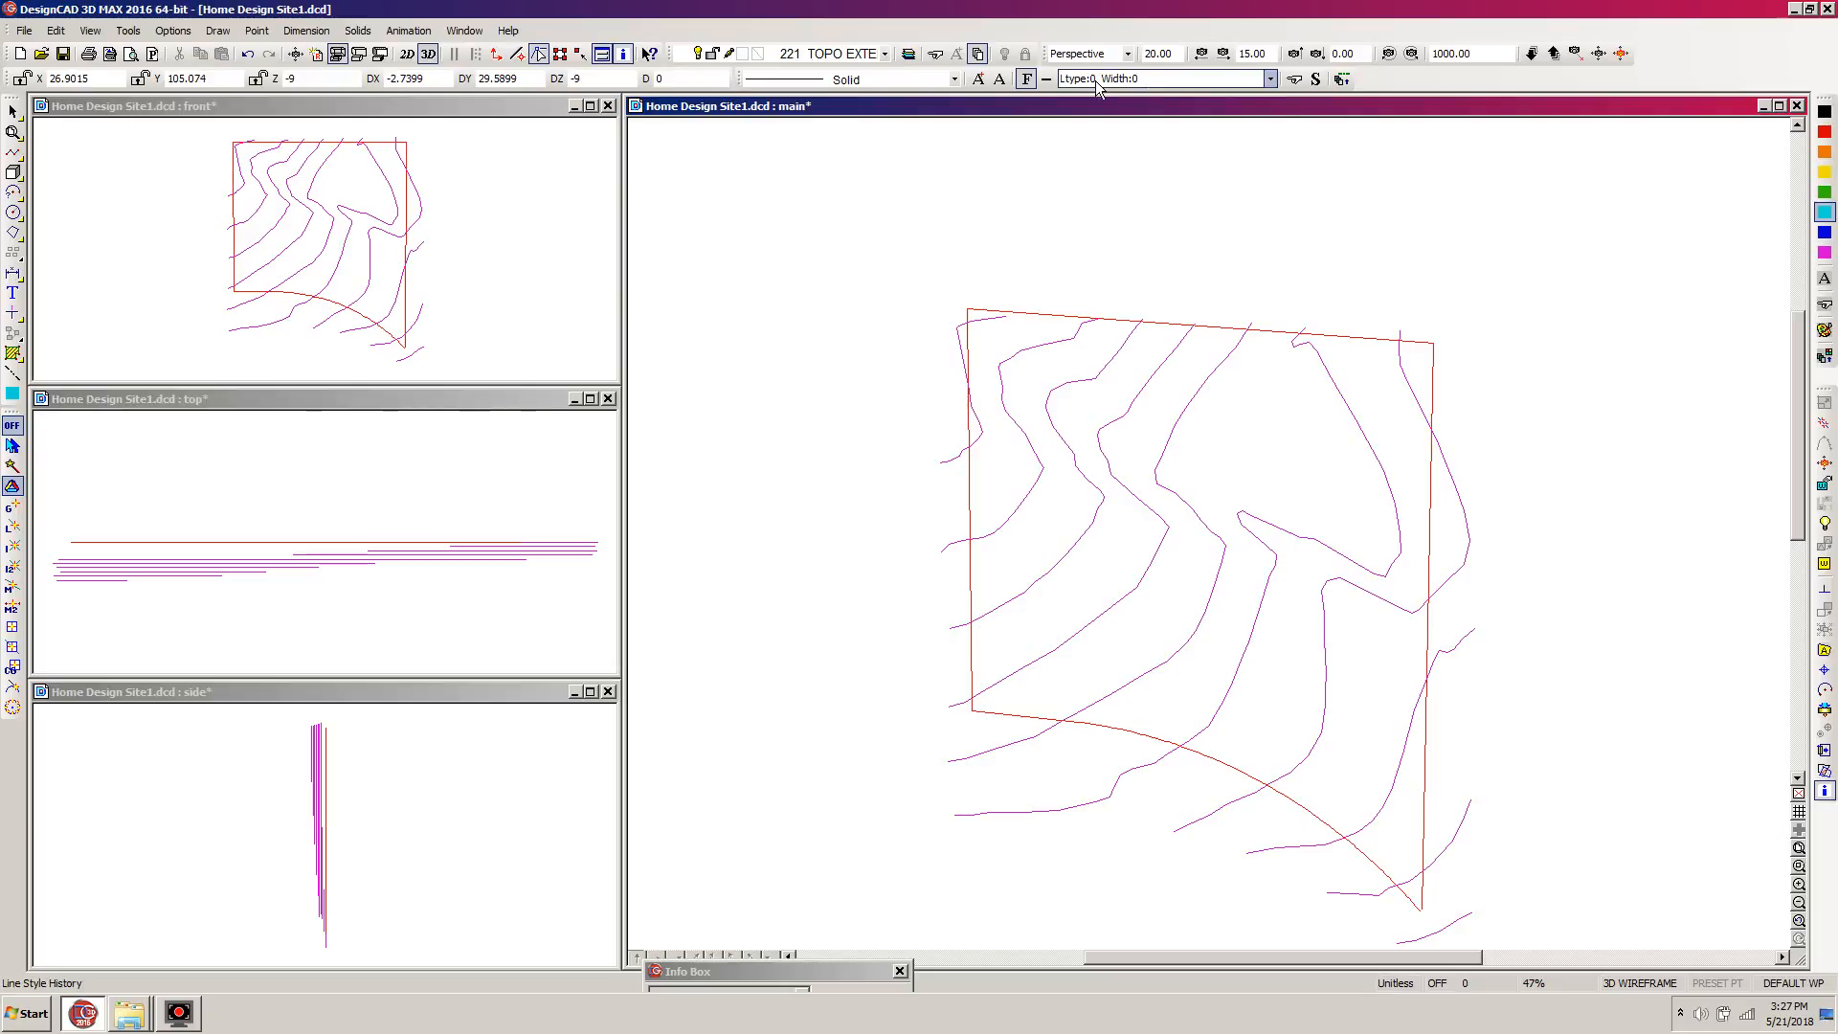
# Switch the main view from Perspective to Front View.
pyautogui.click(1127, 54)
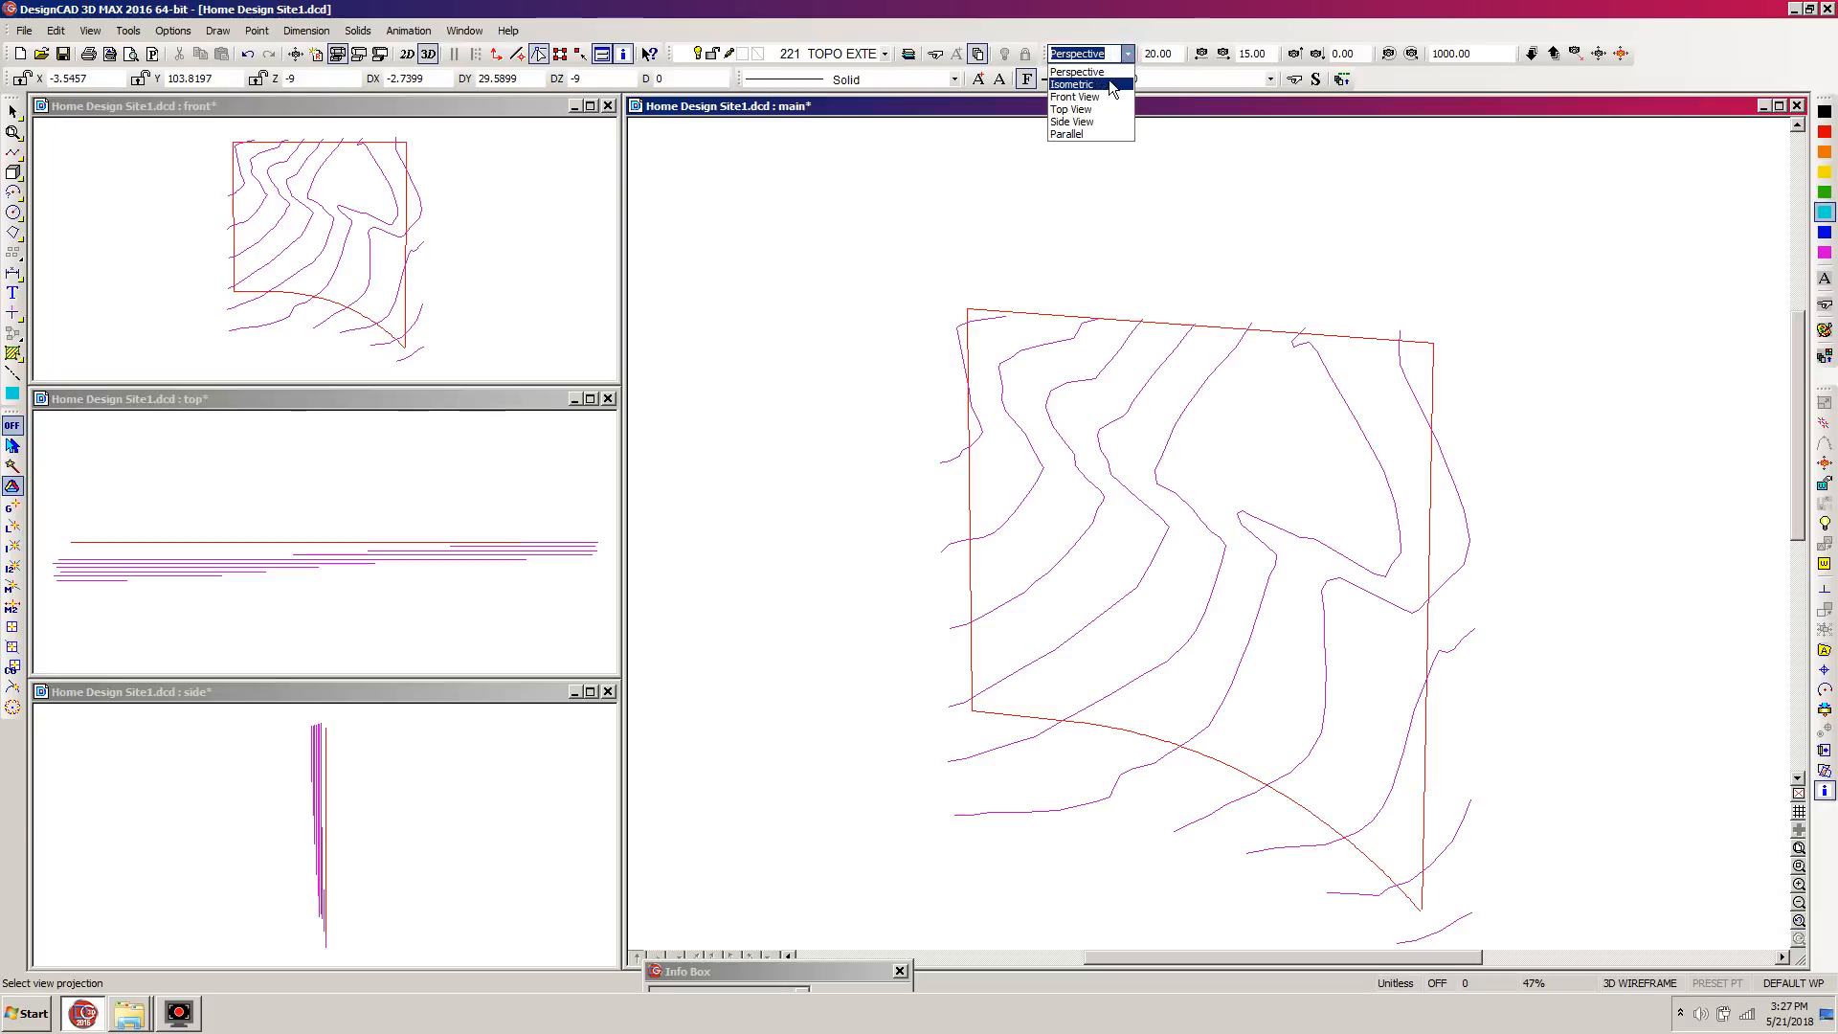
pyautogui.click(1074, 97)
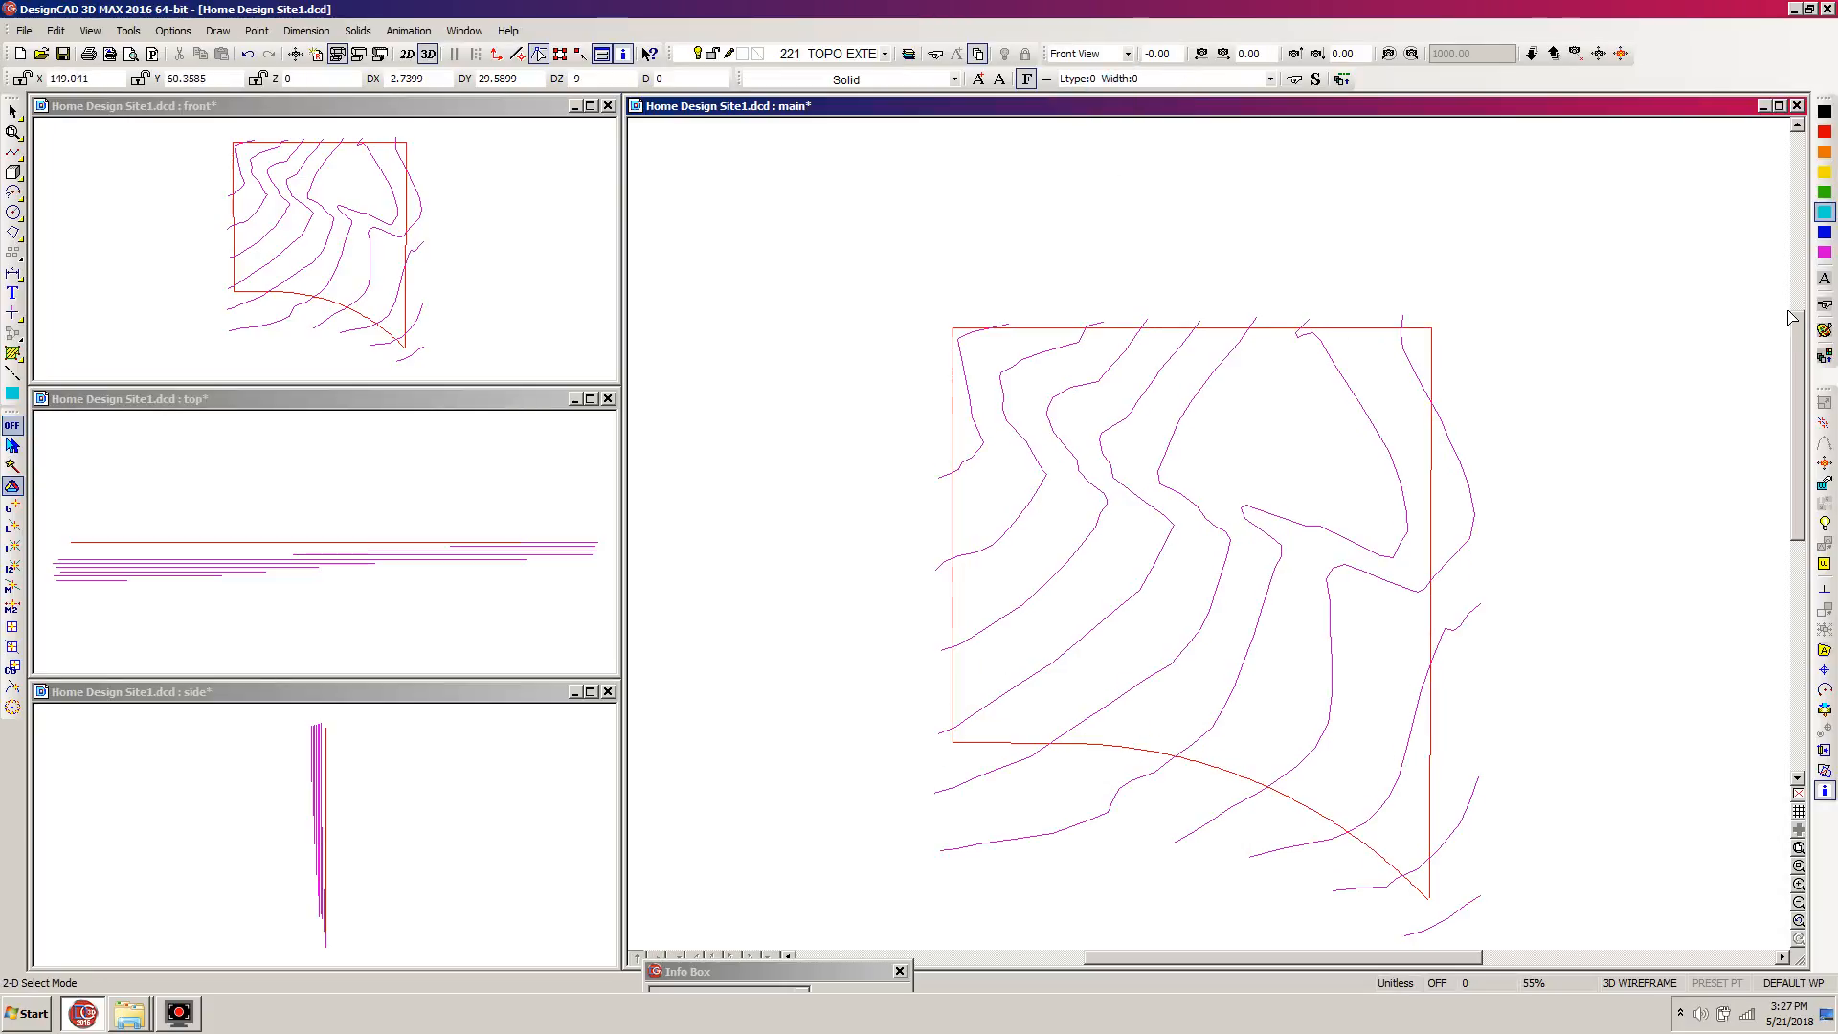
pyautogui.moveTo(1799, 334); pyautogui.dragTo(1799, 343)
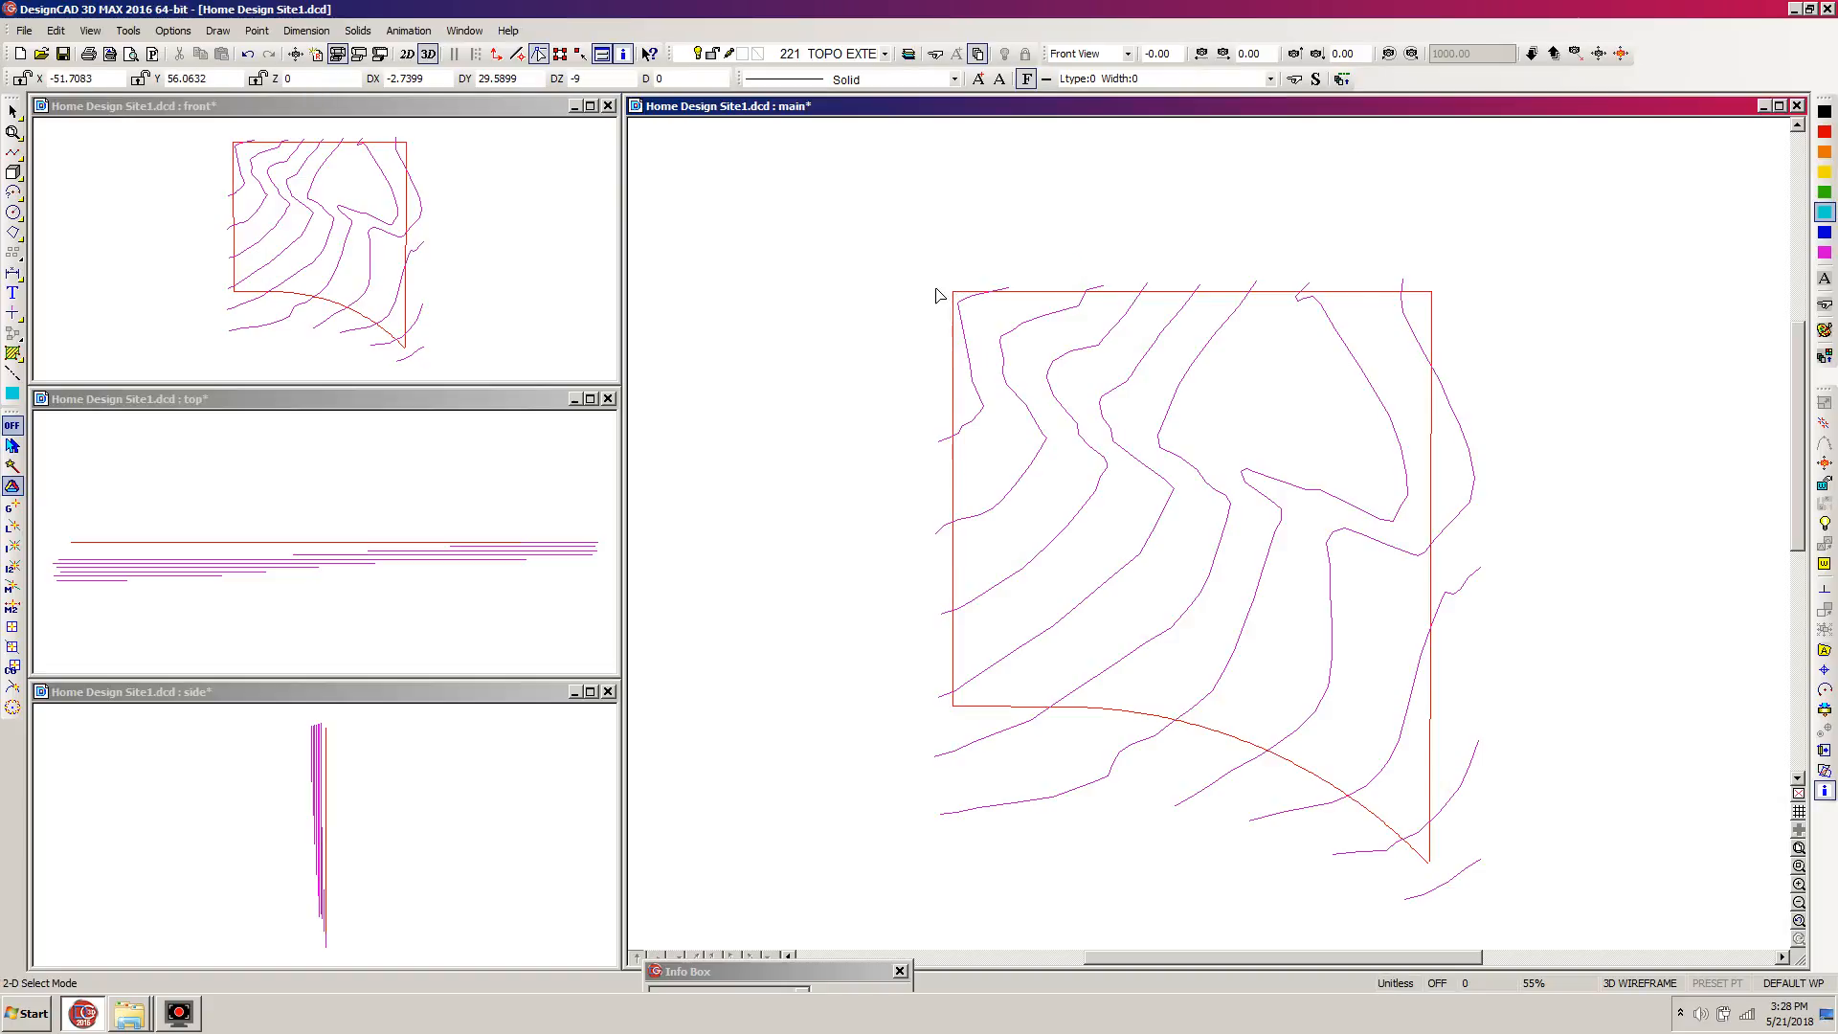
# Draw a line from the north end of the second contour to the north end of the northwesternmost contour.
pyautogui.press('l')
pyautogui.click(1104, 285)
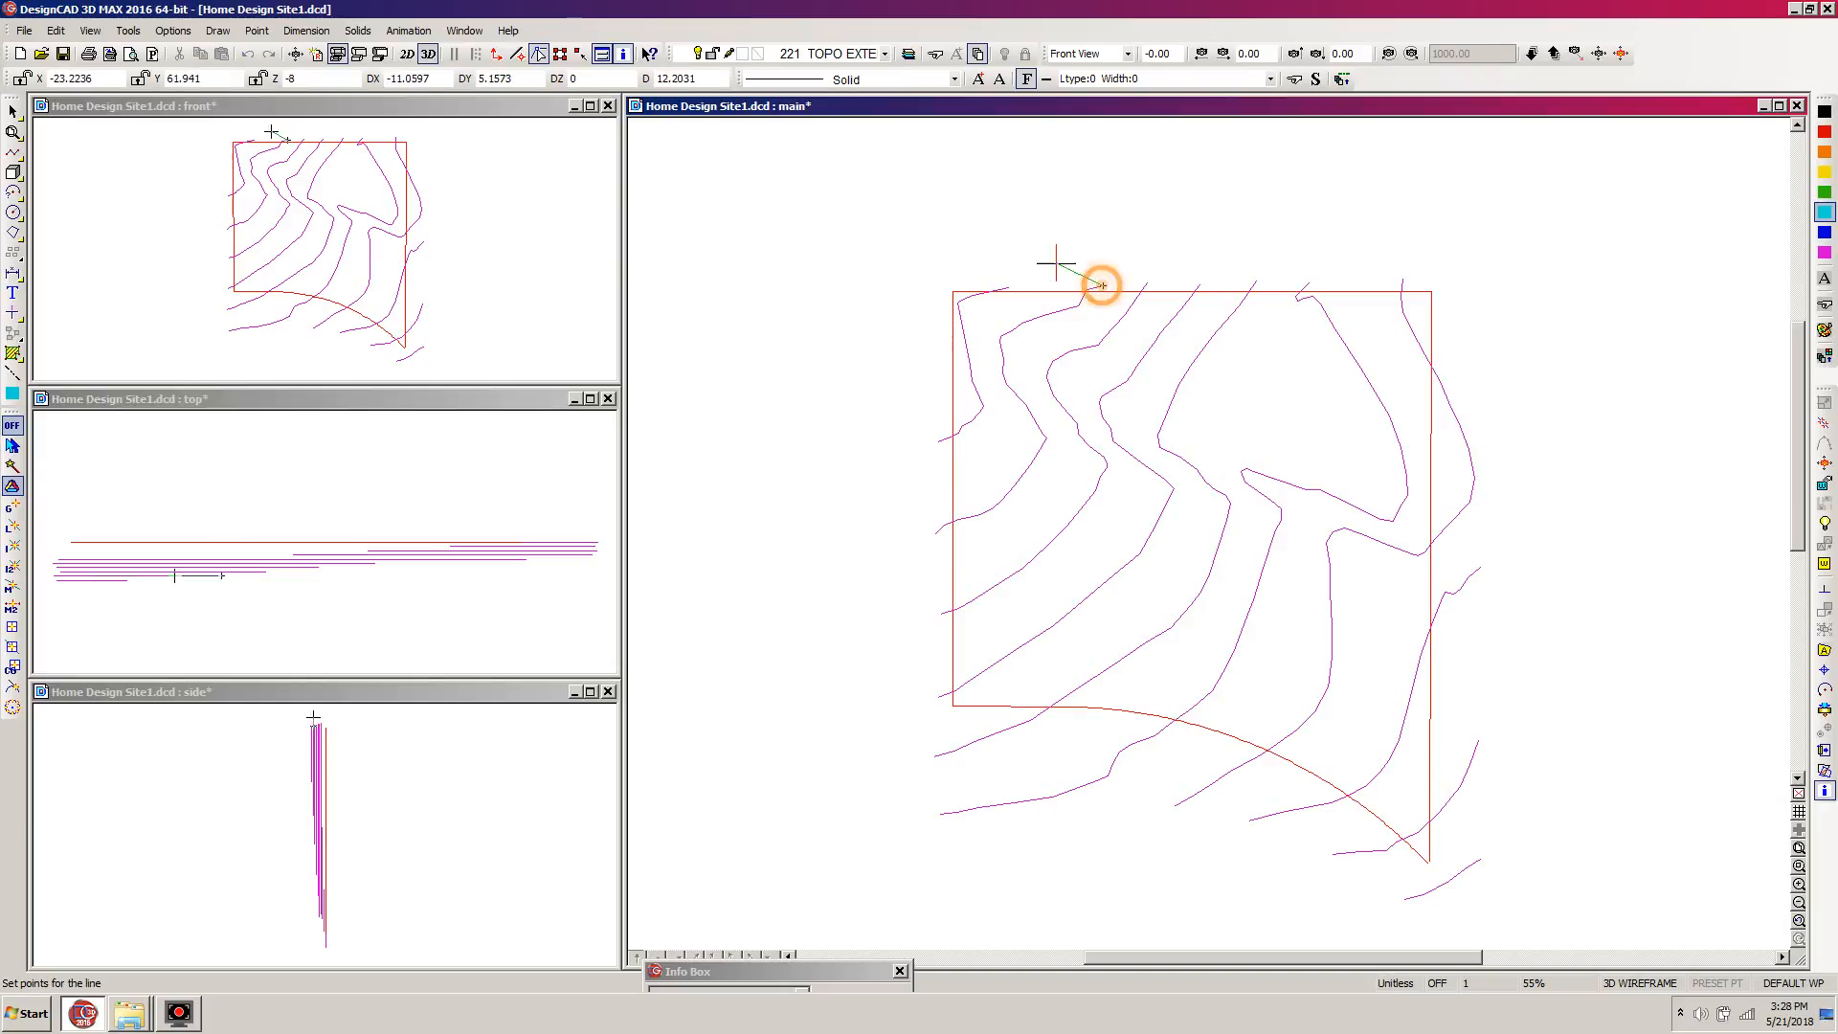
pyautogui.click(1008, 287)
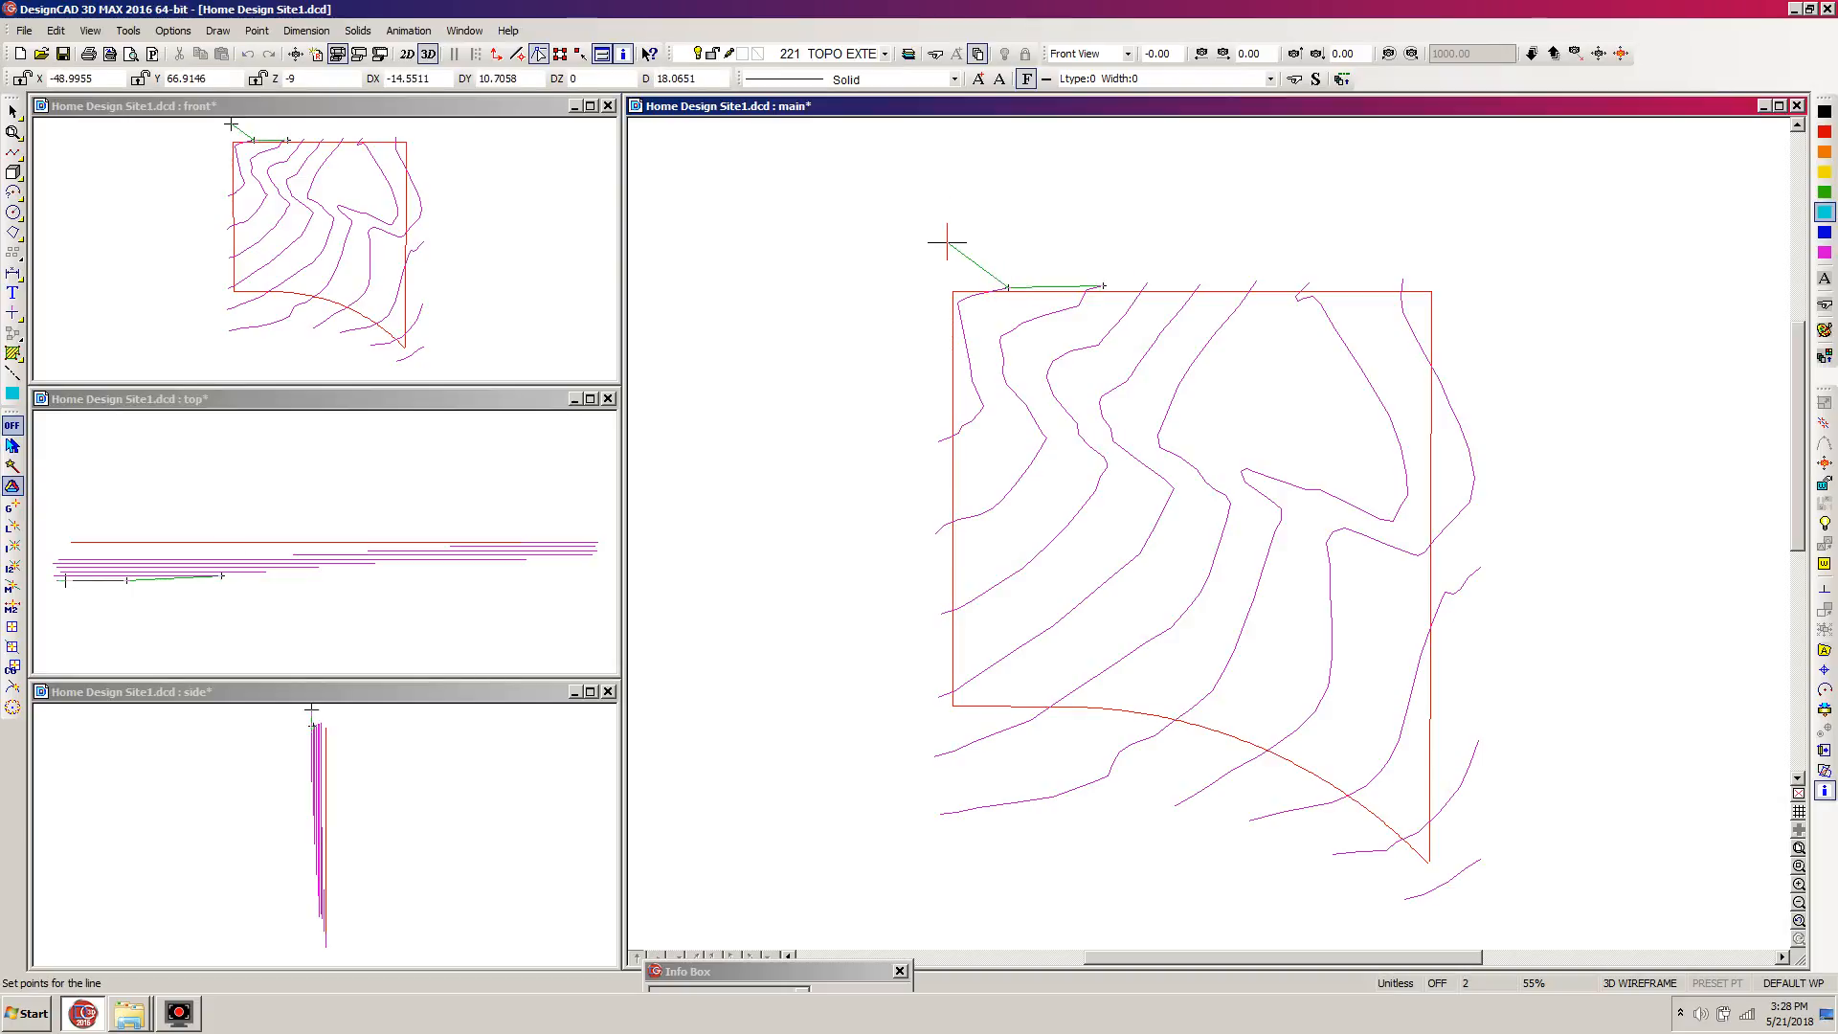
pyautogui.press('Escape')
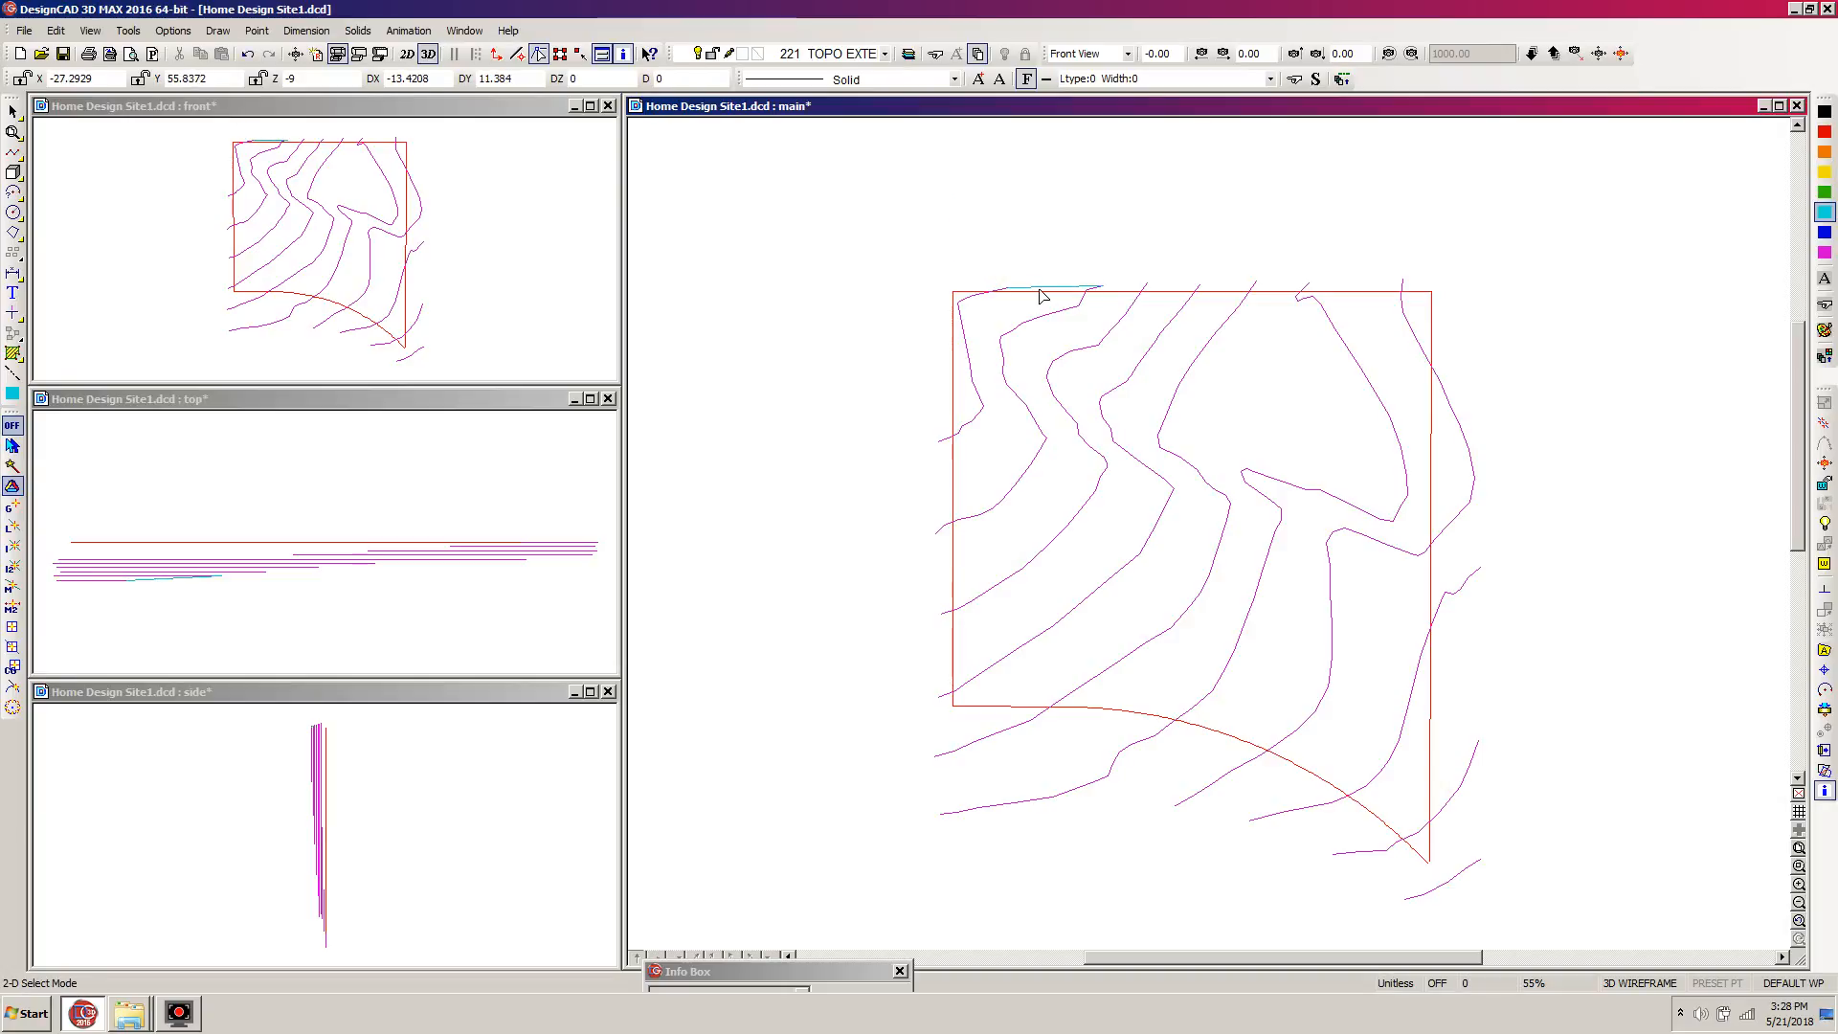
# Extend the new line westward to just beyond the northwest corner of the site boundary.
pyautogui.press('w')
pyautogui.click(864, 233)
pyautogui.click(1168, 250)
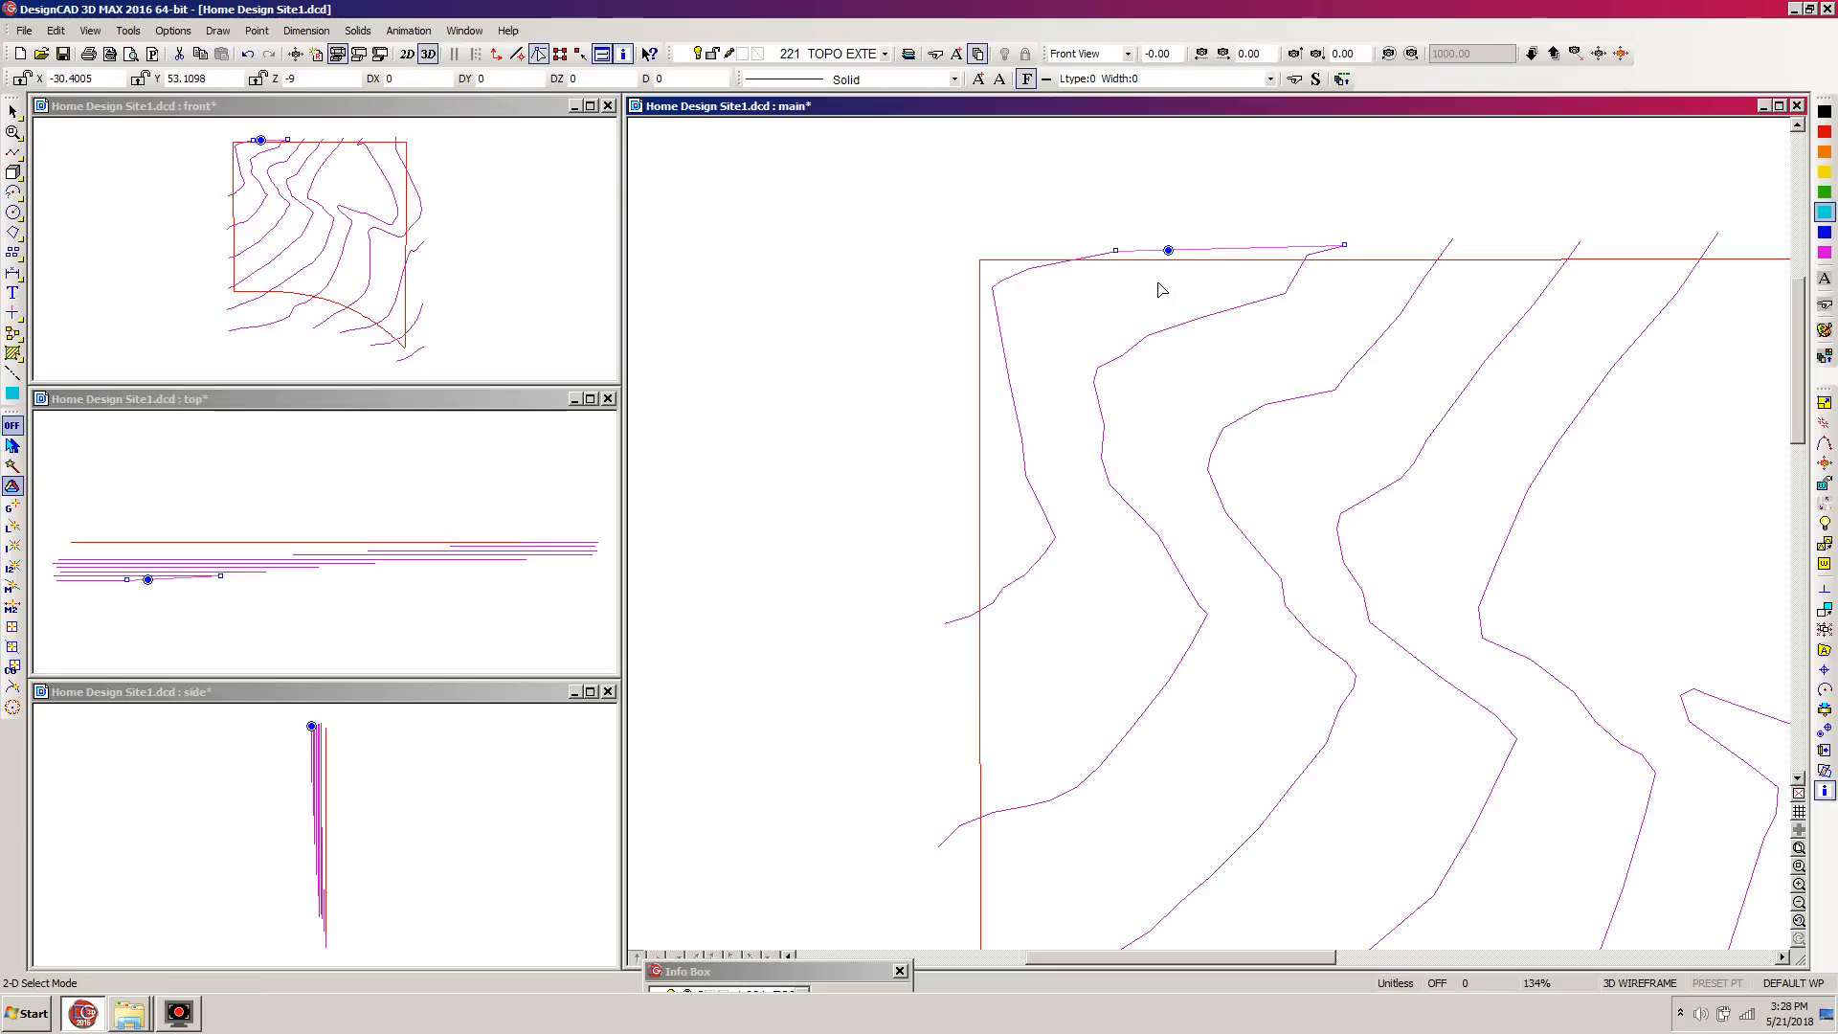
pyautogui.press('e')
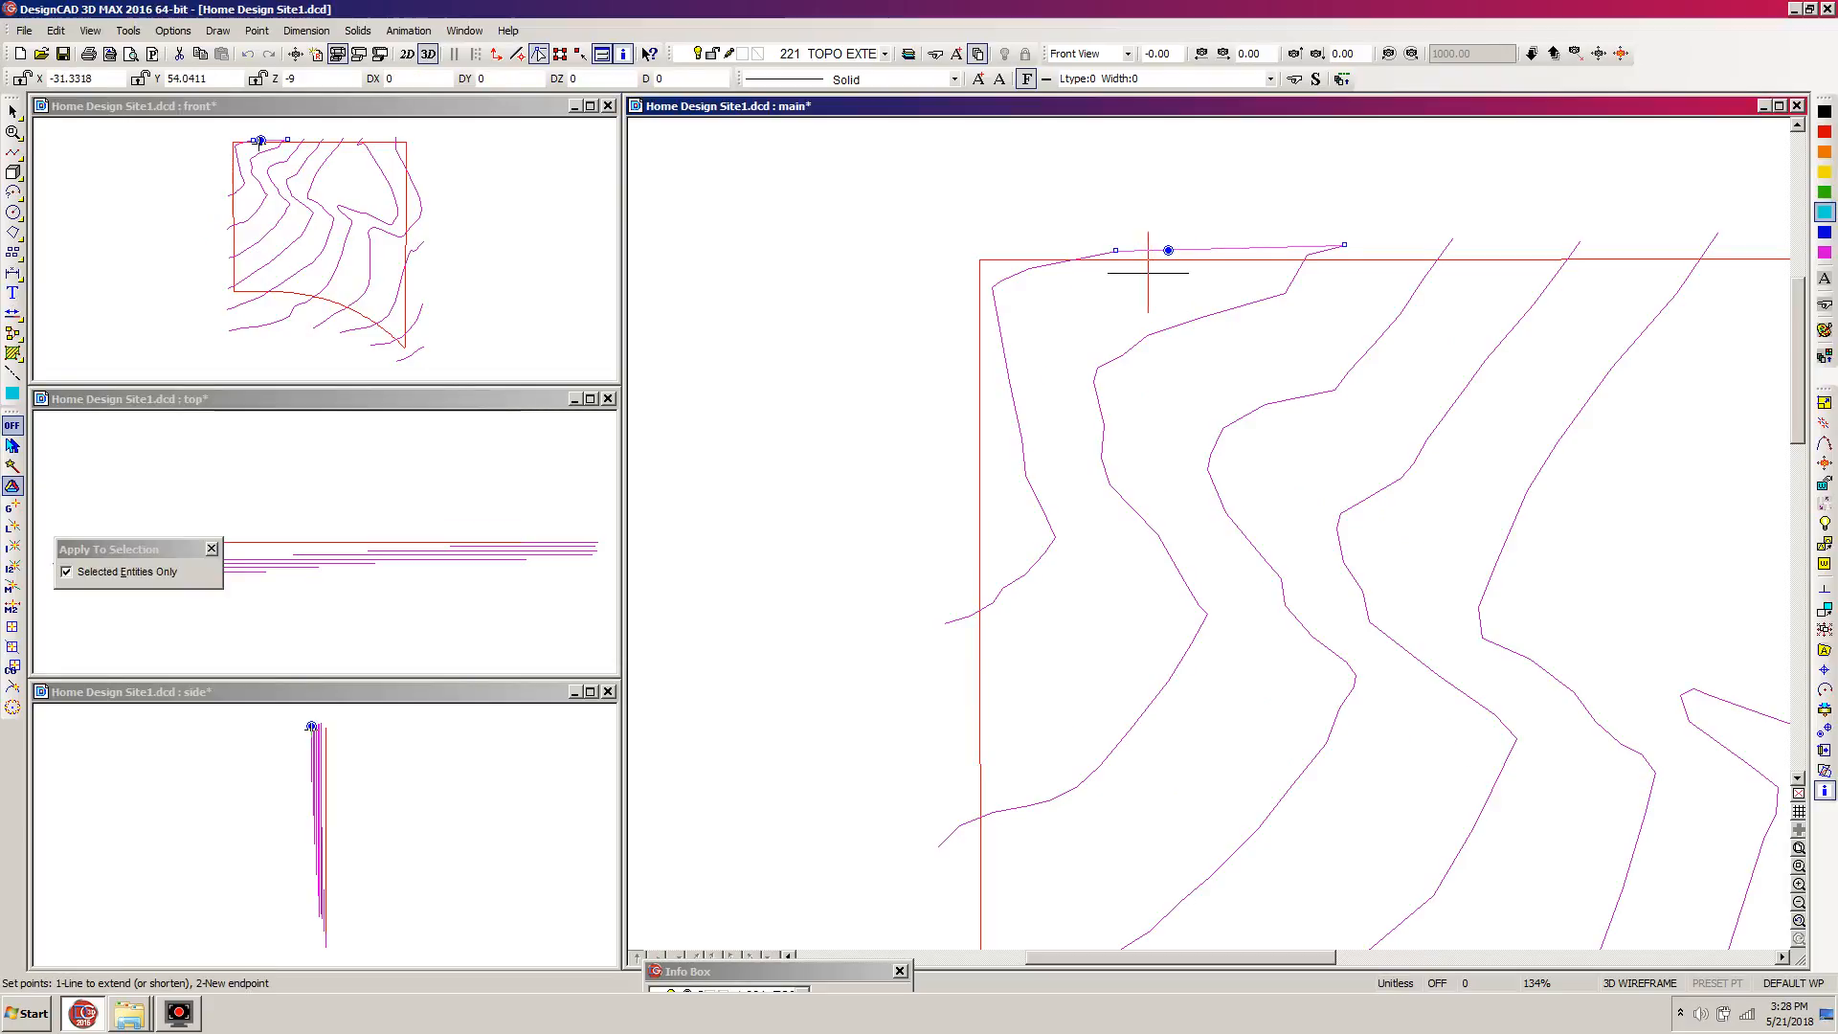
pyautogui.click(1139, 250)
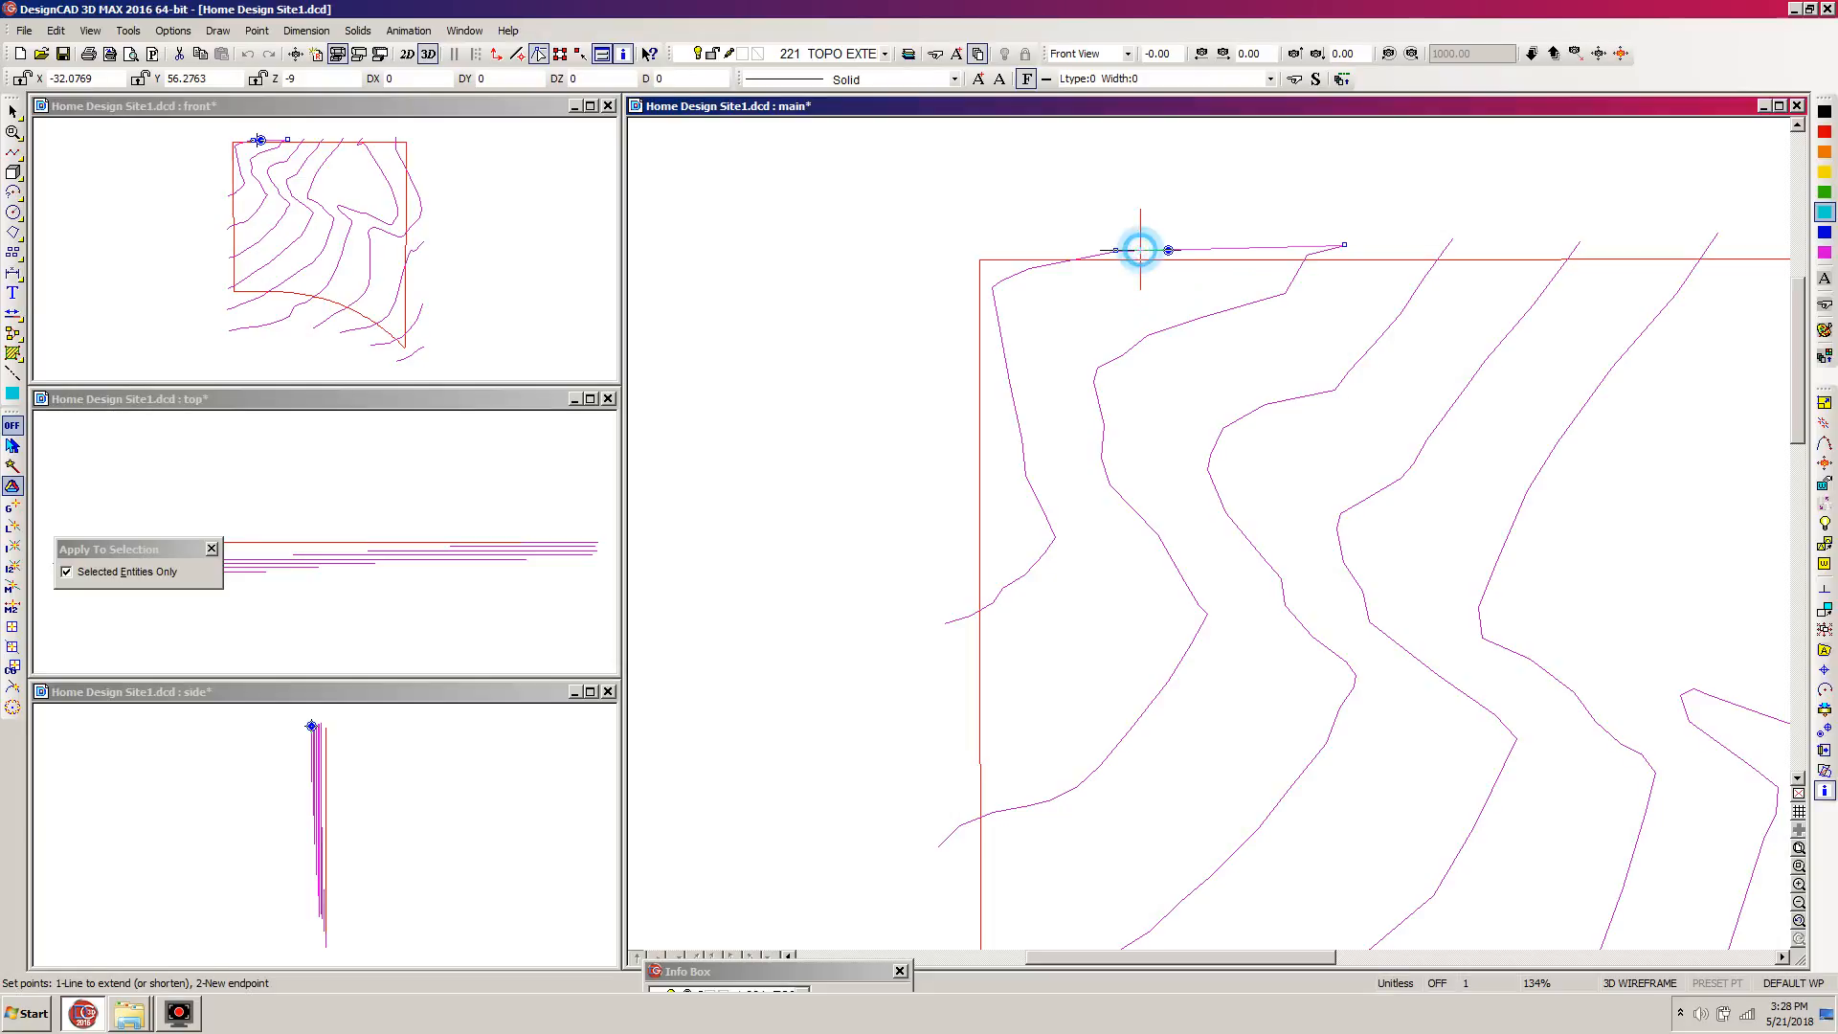
pyautogui.click(944, 247)
# Add a point to the extended line at the north end of the northwesternmost contour and deselect the line.
pyautogui.press('a')
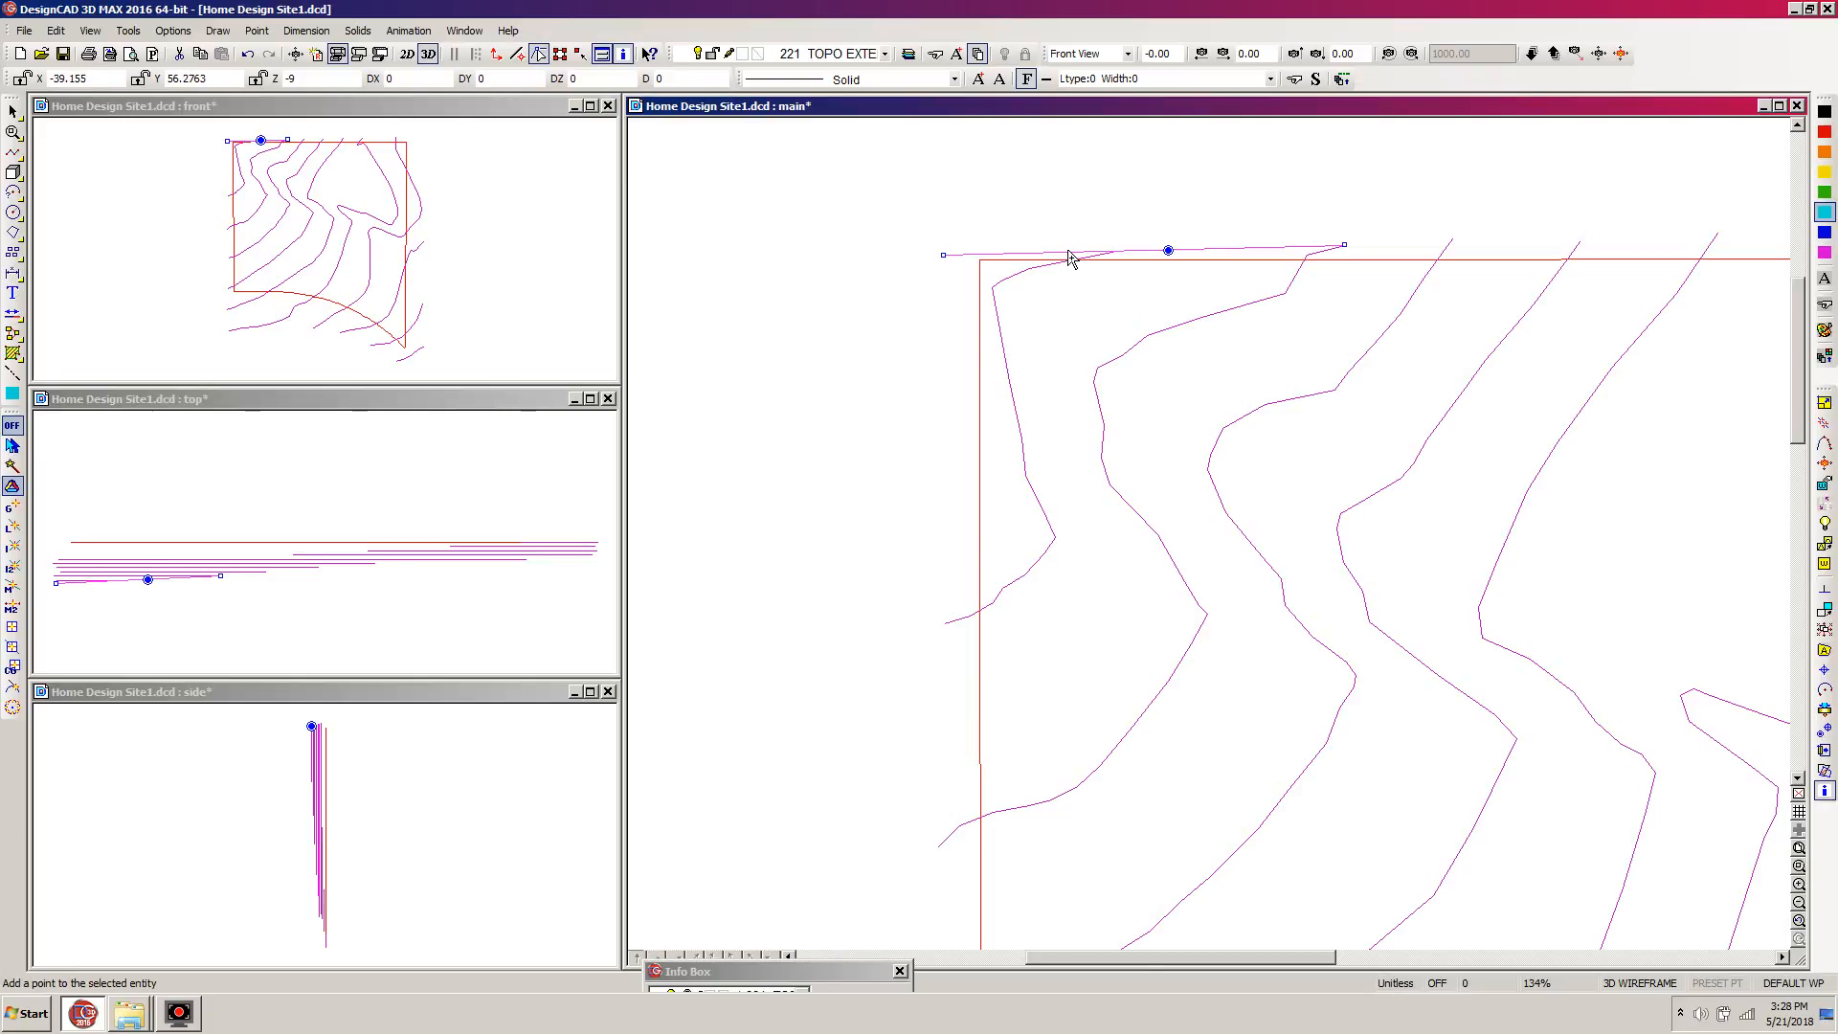
pyautogui.click(1114, 251)
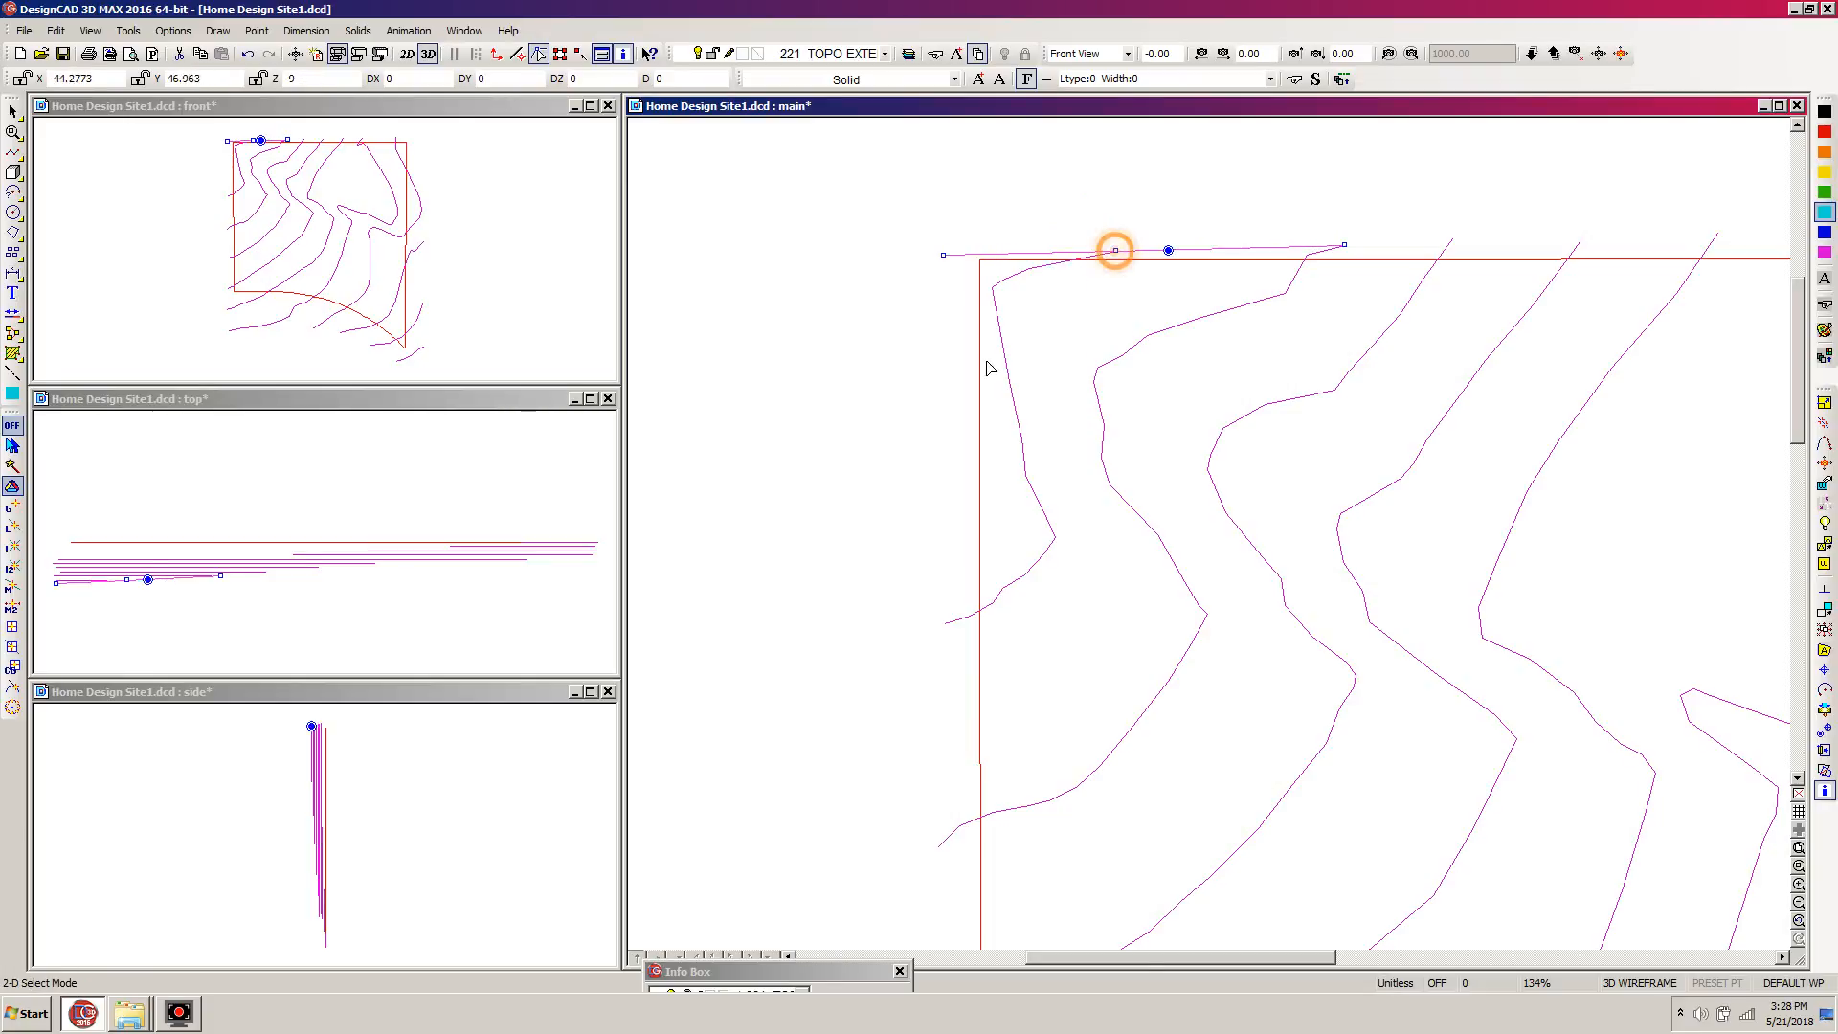
pyautogui.press('Escape')
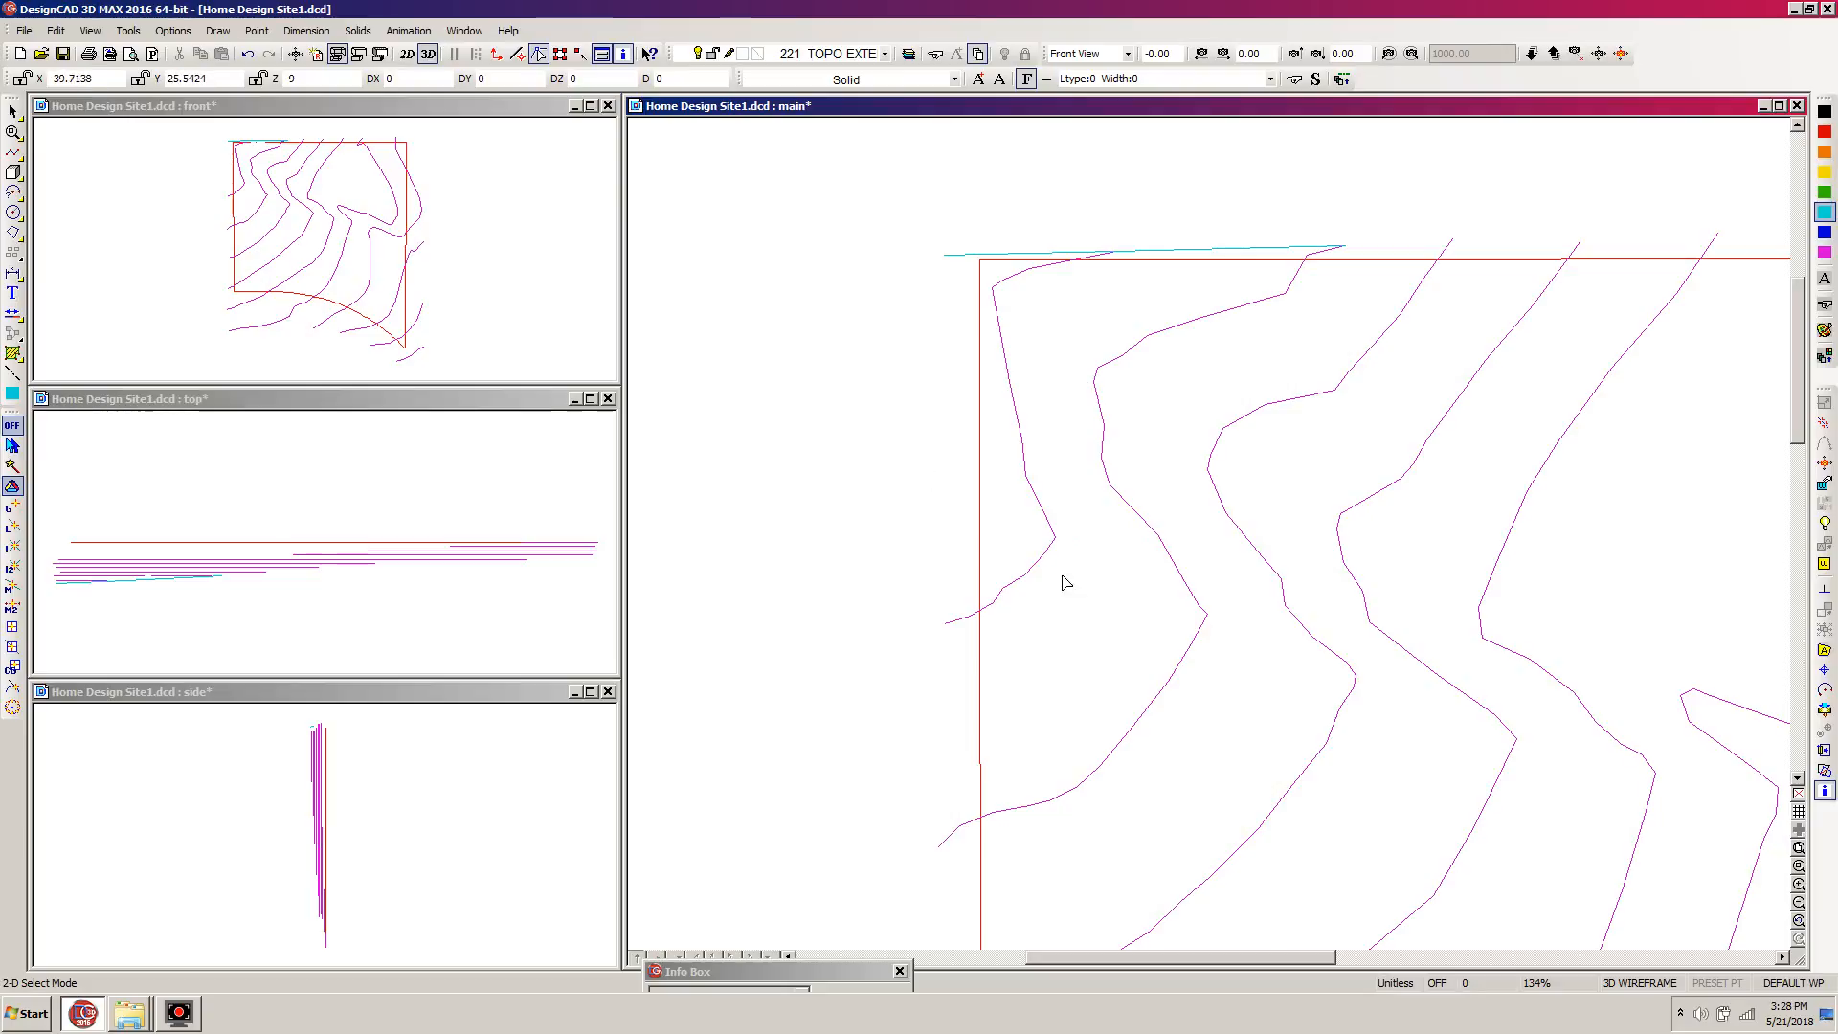
# Draw a line from the west end of the northwesternmost contour to the west end of the extended line.
pyautogui.scroll(-2, 1446, 558)
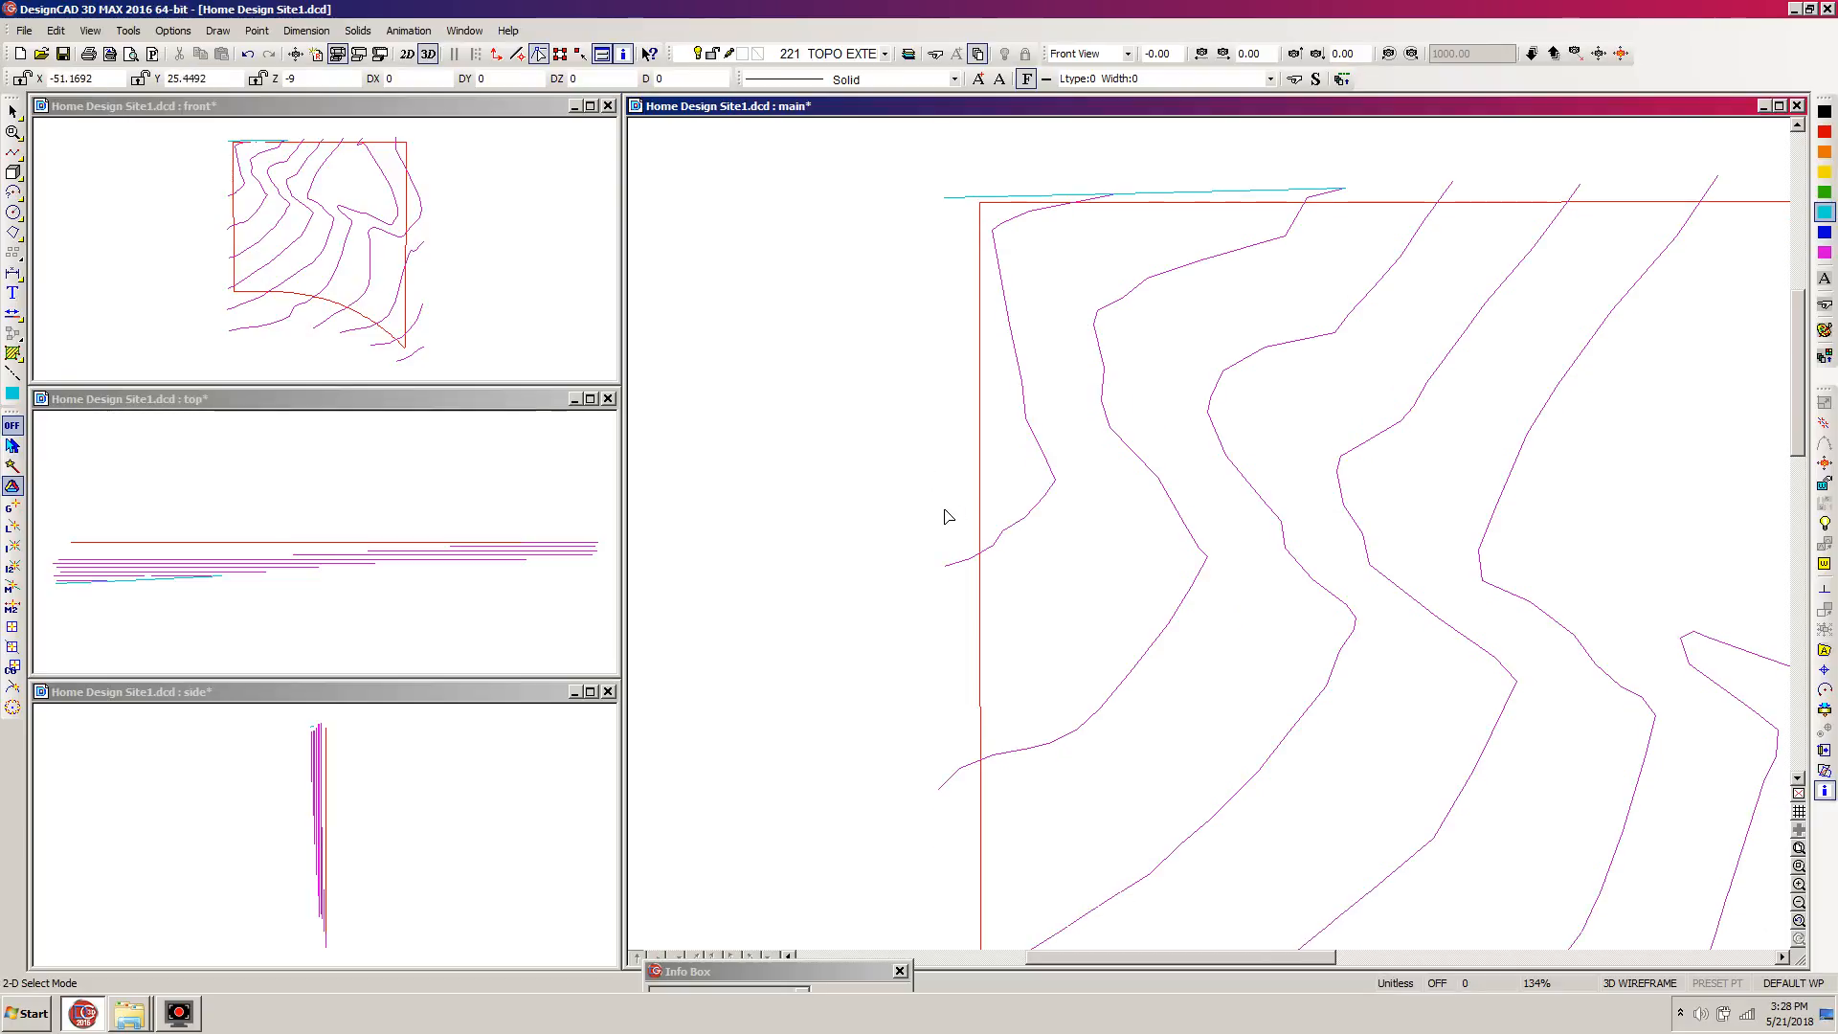
pyautogui.press('l')
pyautogui.click(945, 565)
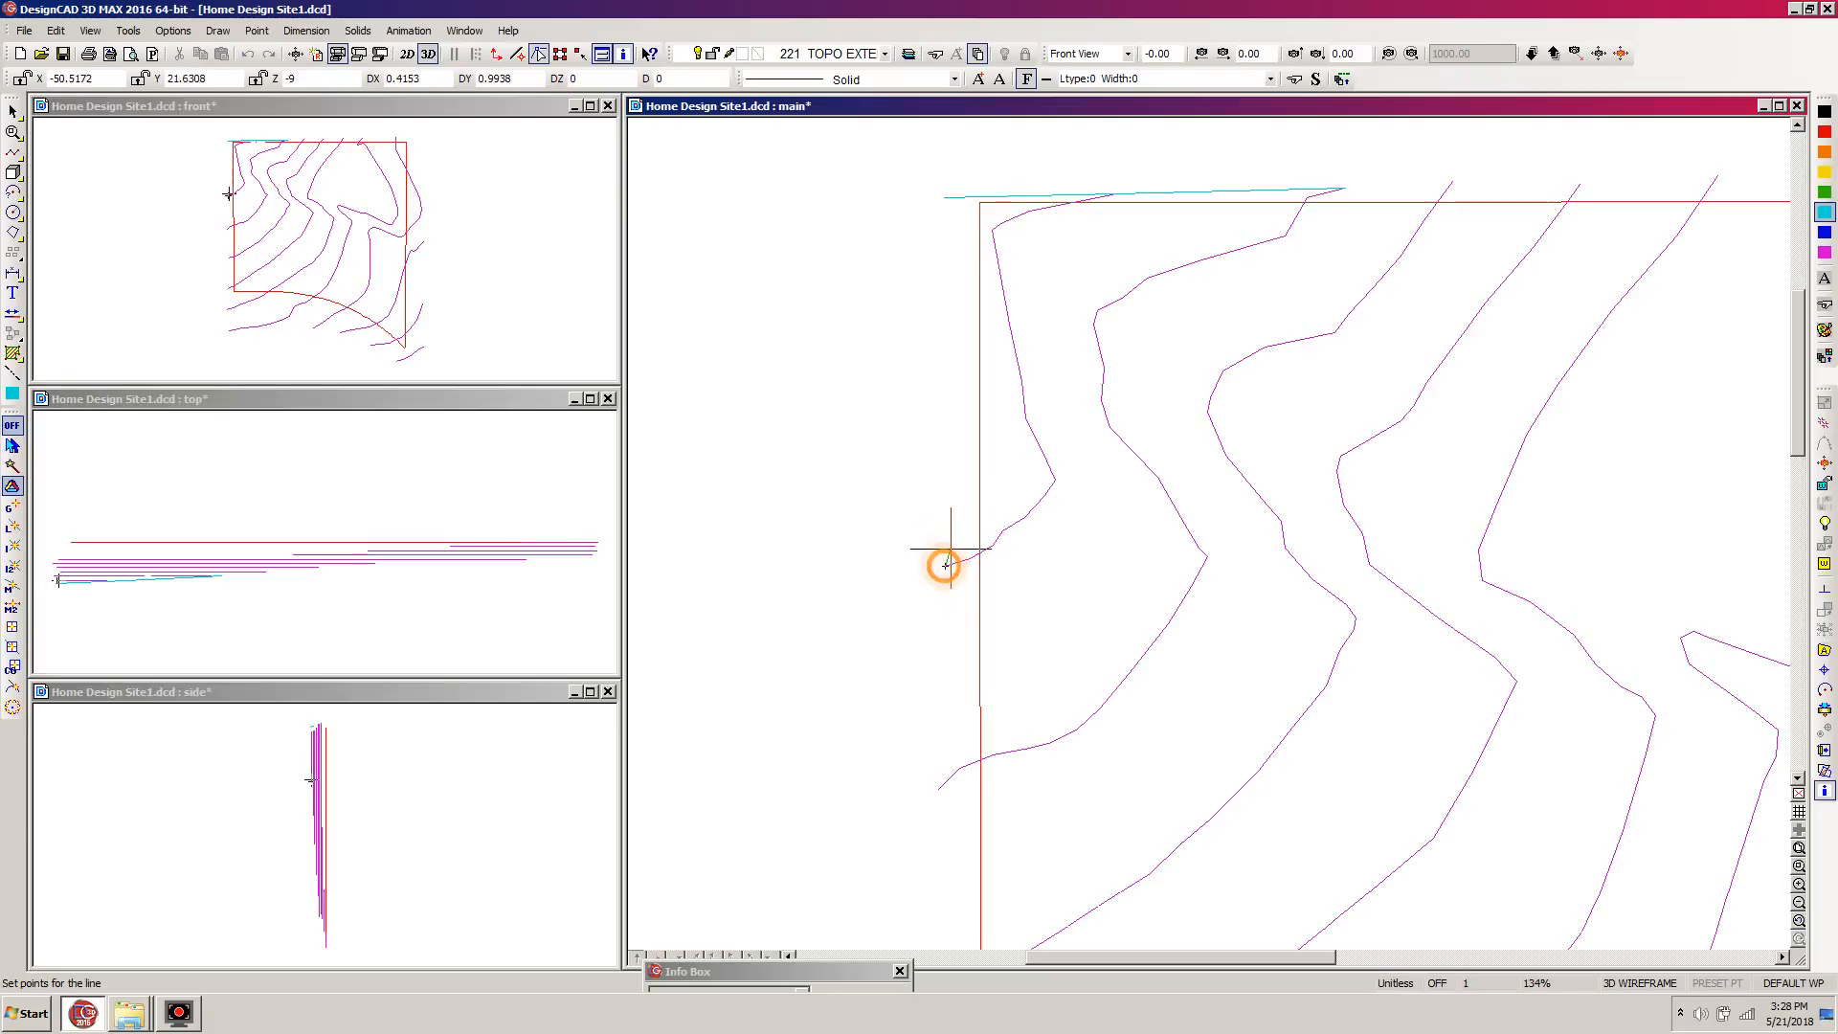
pyautogui.click(942, 197)
pyautogui.rightClick(742, 331)
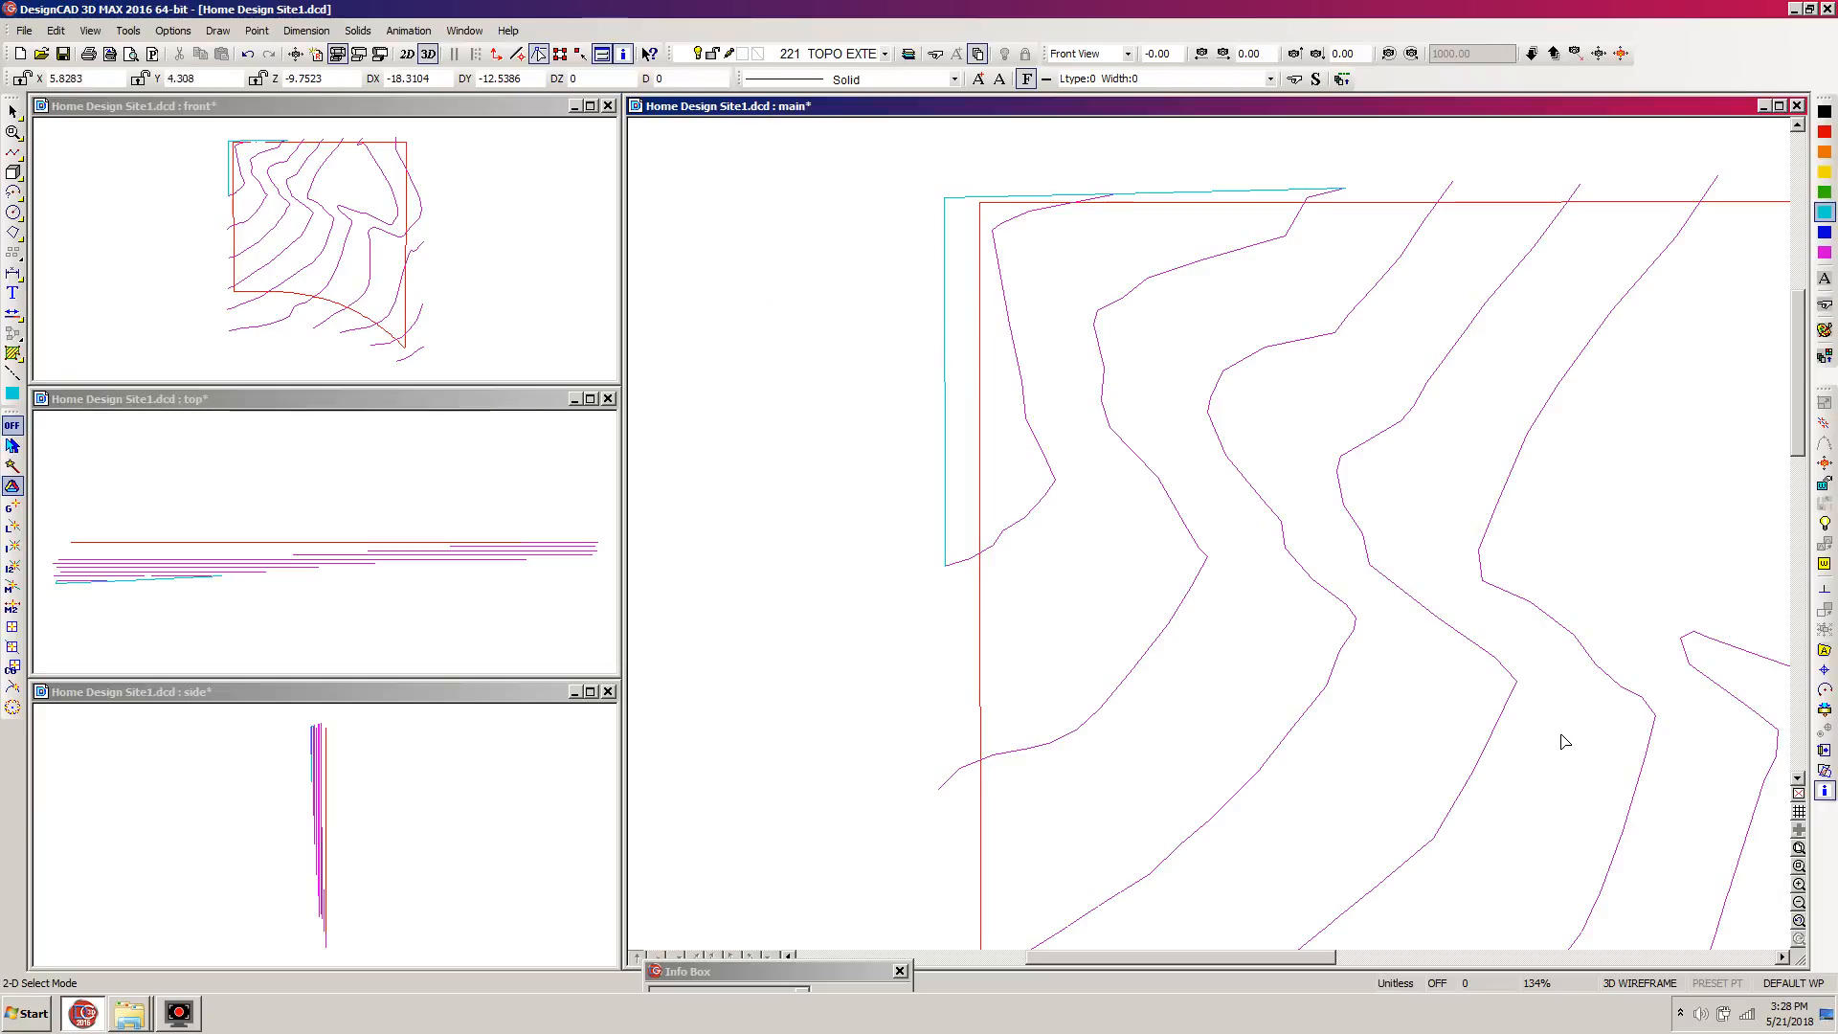
# Draw a polyline along the north boundary joining the north ends of six contours, from the second contour eastward to the east boundary contour.
pyautogui.moveTo(1186, 958); pyautogui.dragTo(1248, 927)
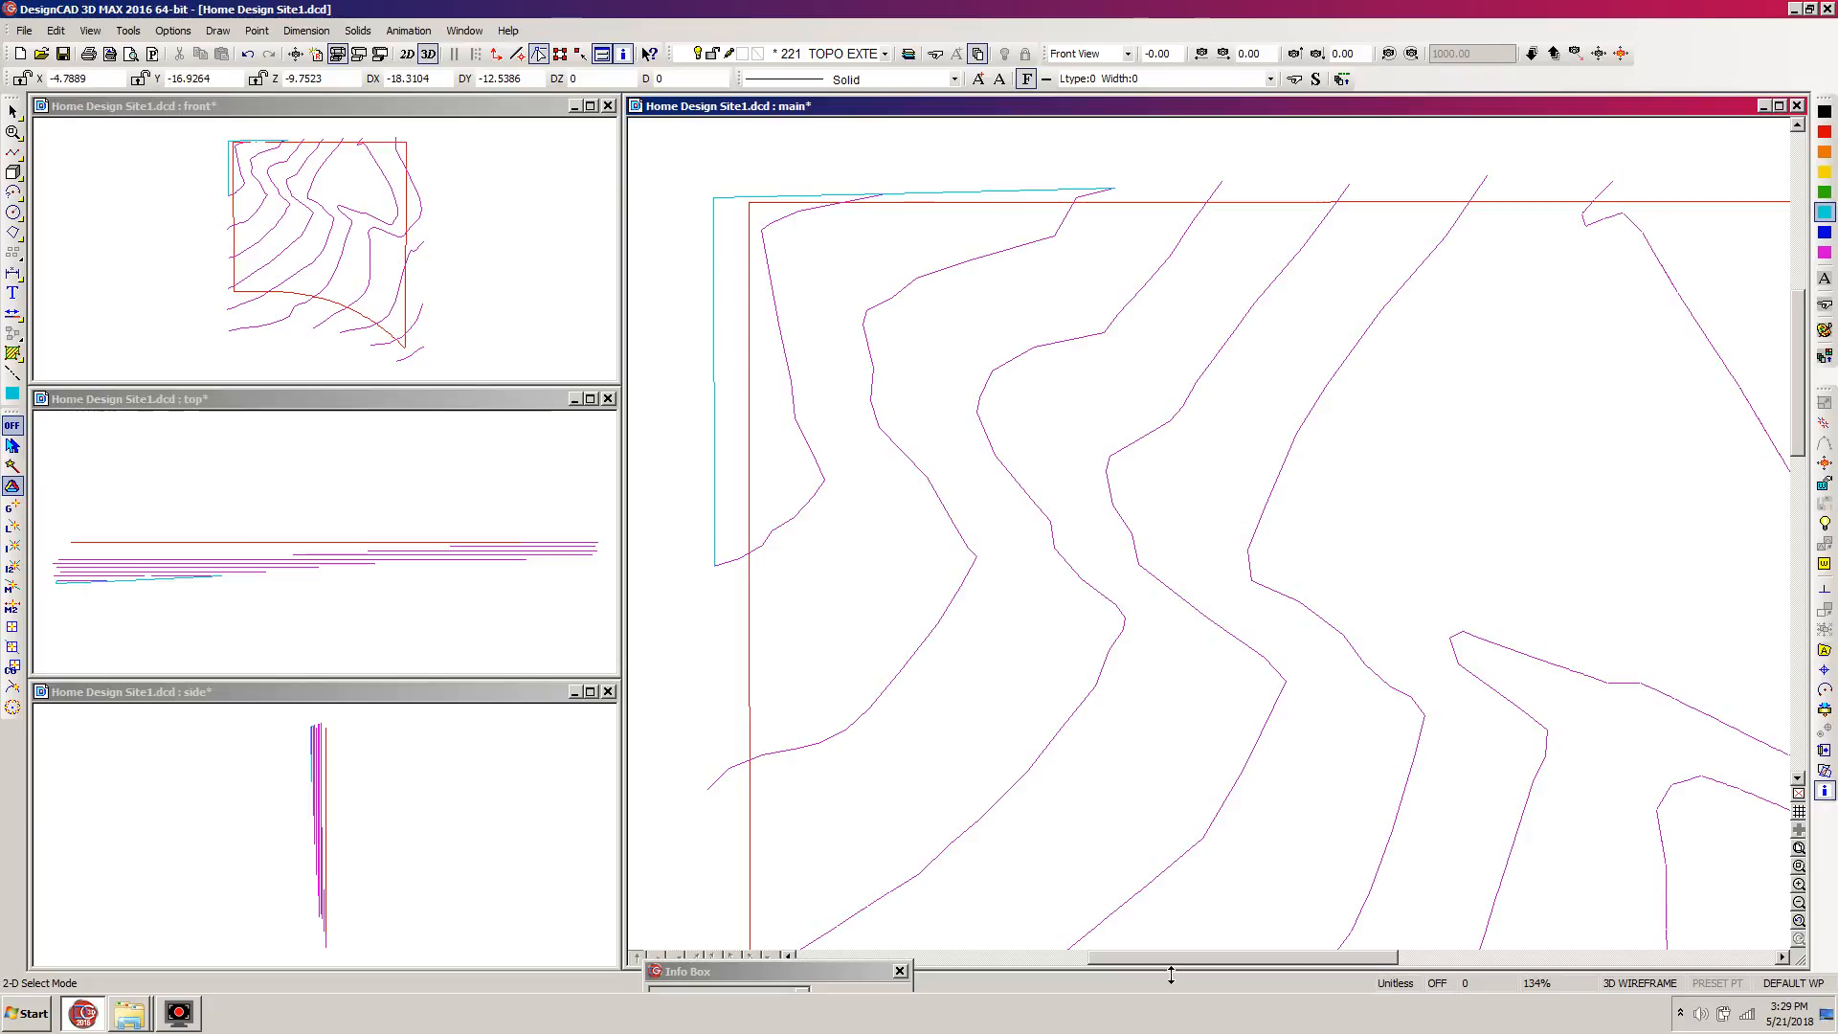
pyautogui.scroll(-1, 1230, 660)
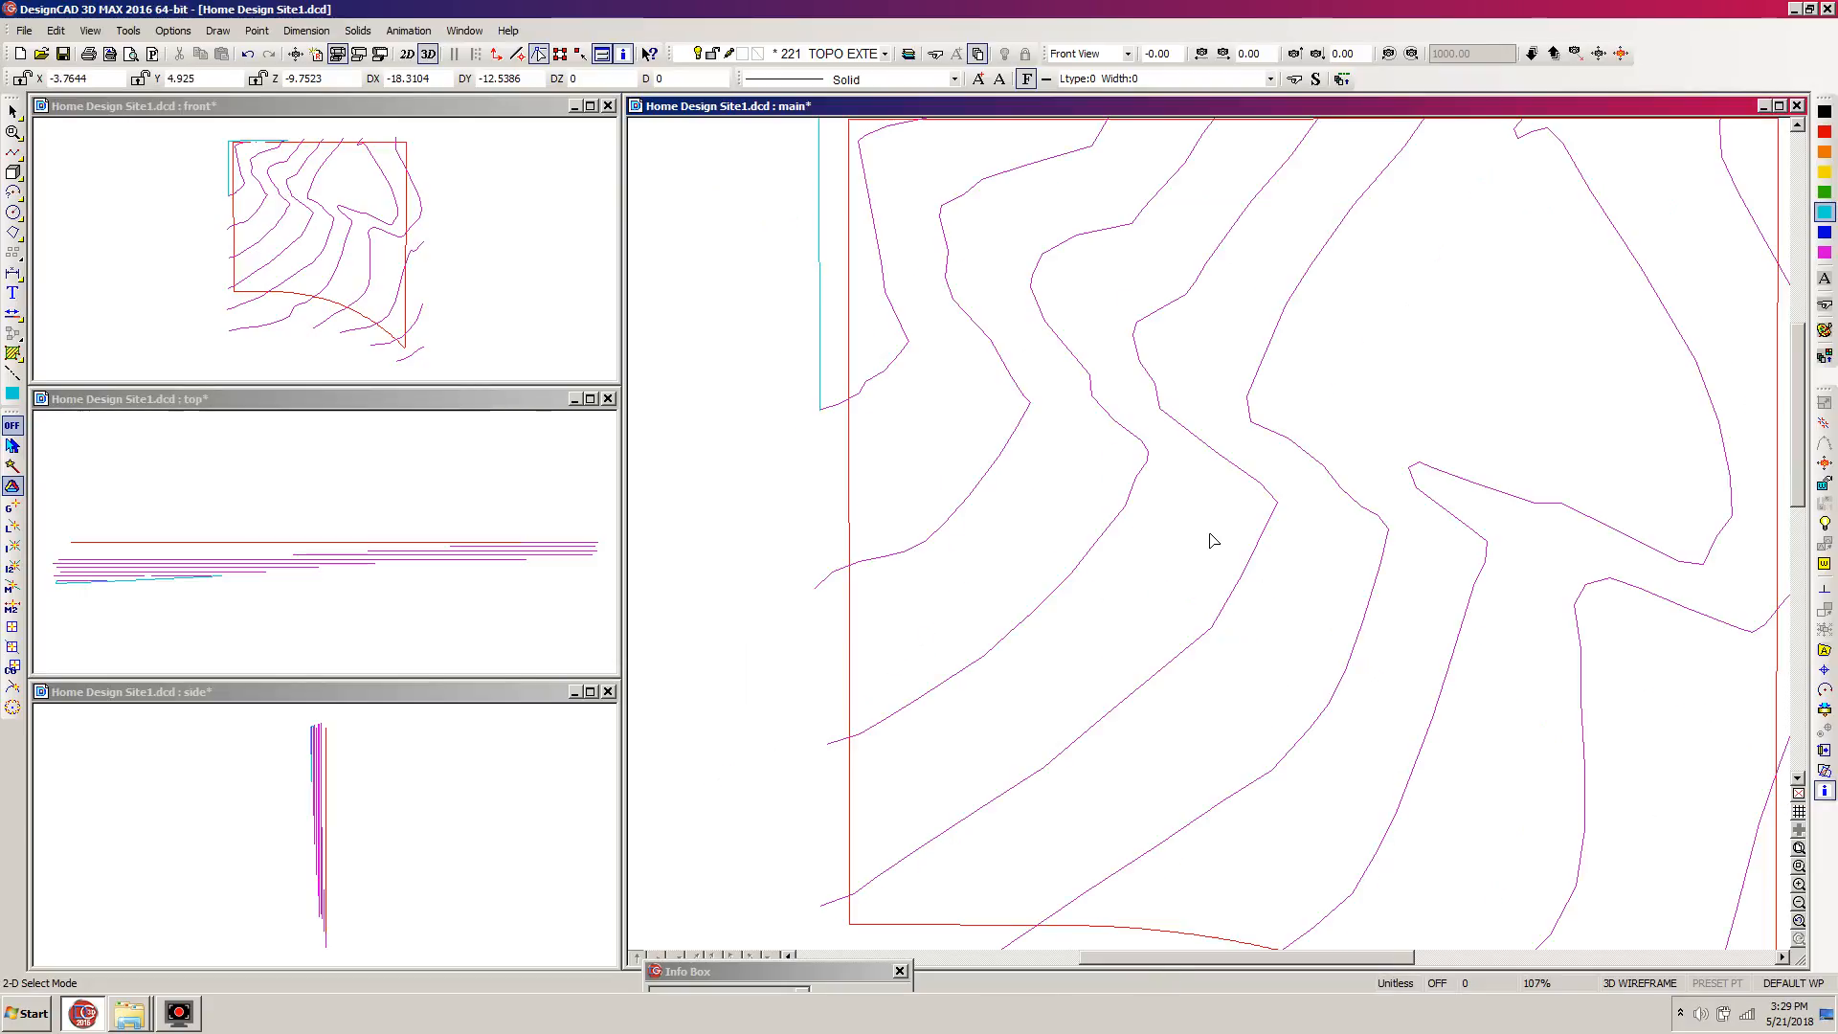
pyautogui.scroll(-1, 1212, 537)
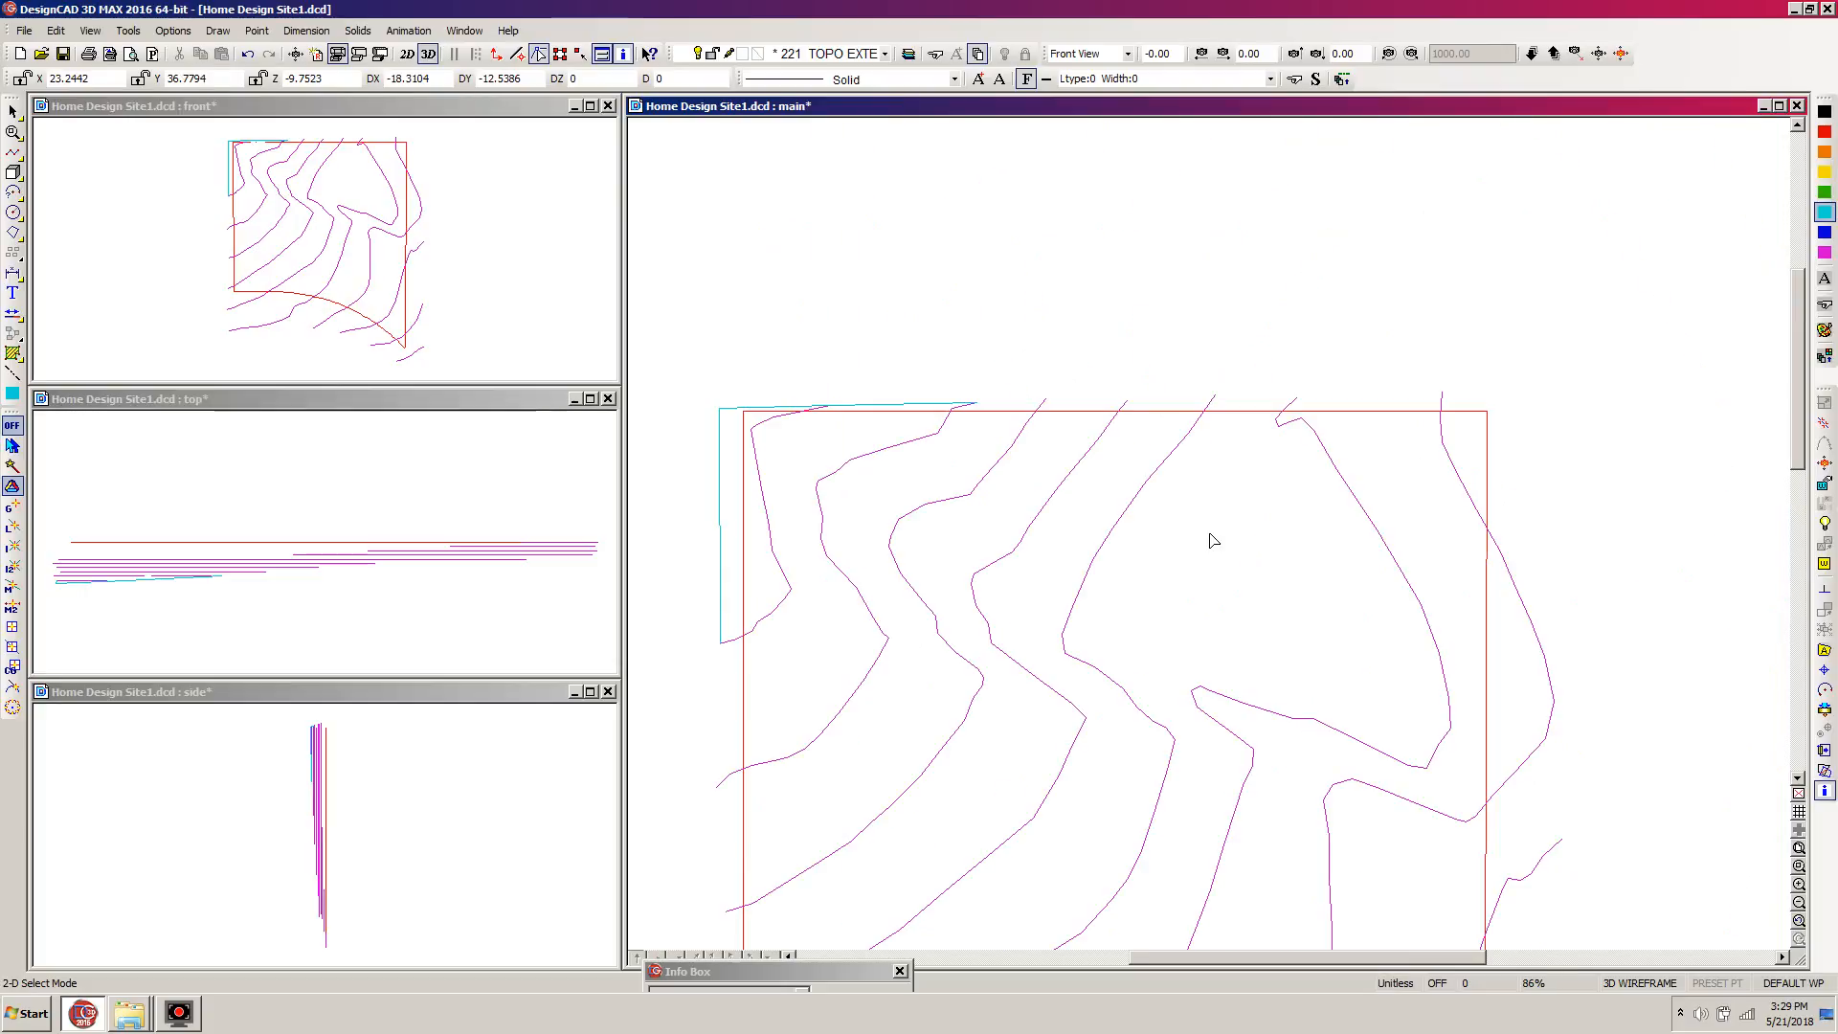
pyautogui.press('l')
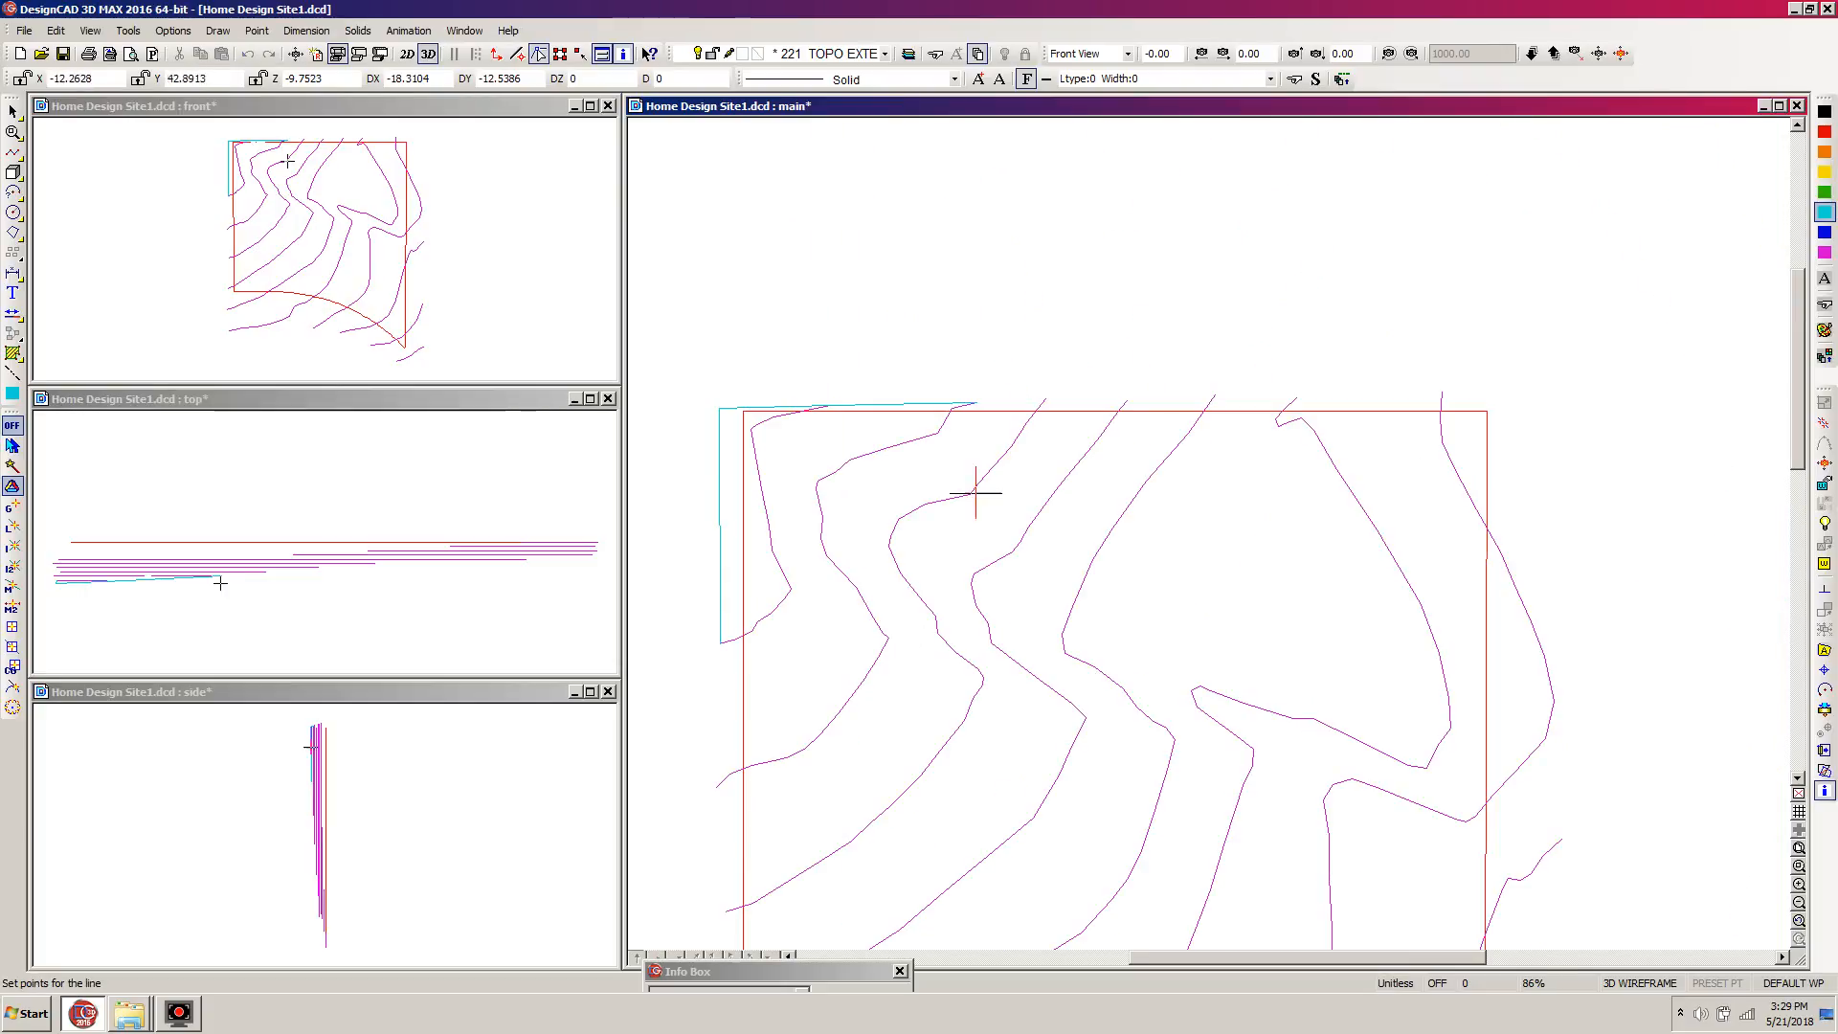
pyautogui.click(977, 402)
pyautogui.click(1046, 398)
pyautogui.click(1127, 400)
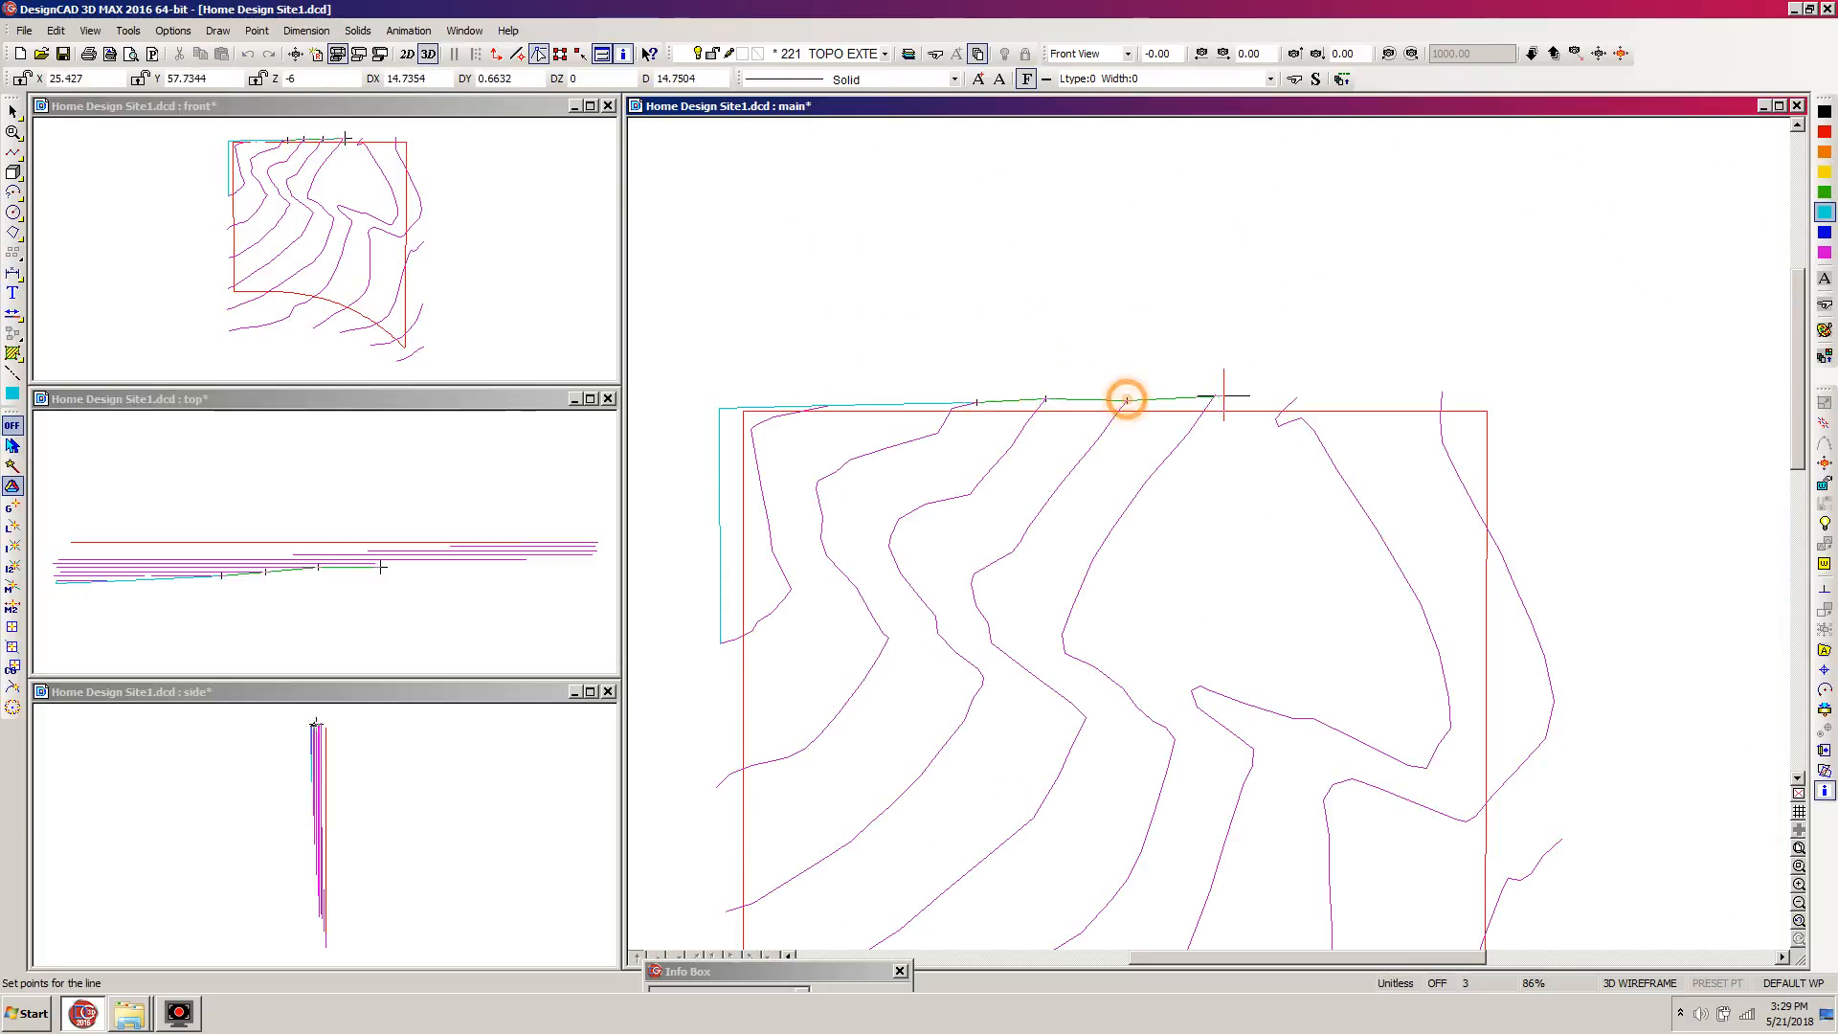
pyautogui.click(1214, 396)
pyautogui.click(1296, 396)
pyautogui.click(1443, 391)
pyautogui.press('Return')
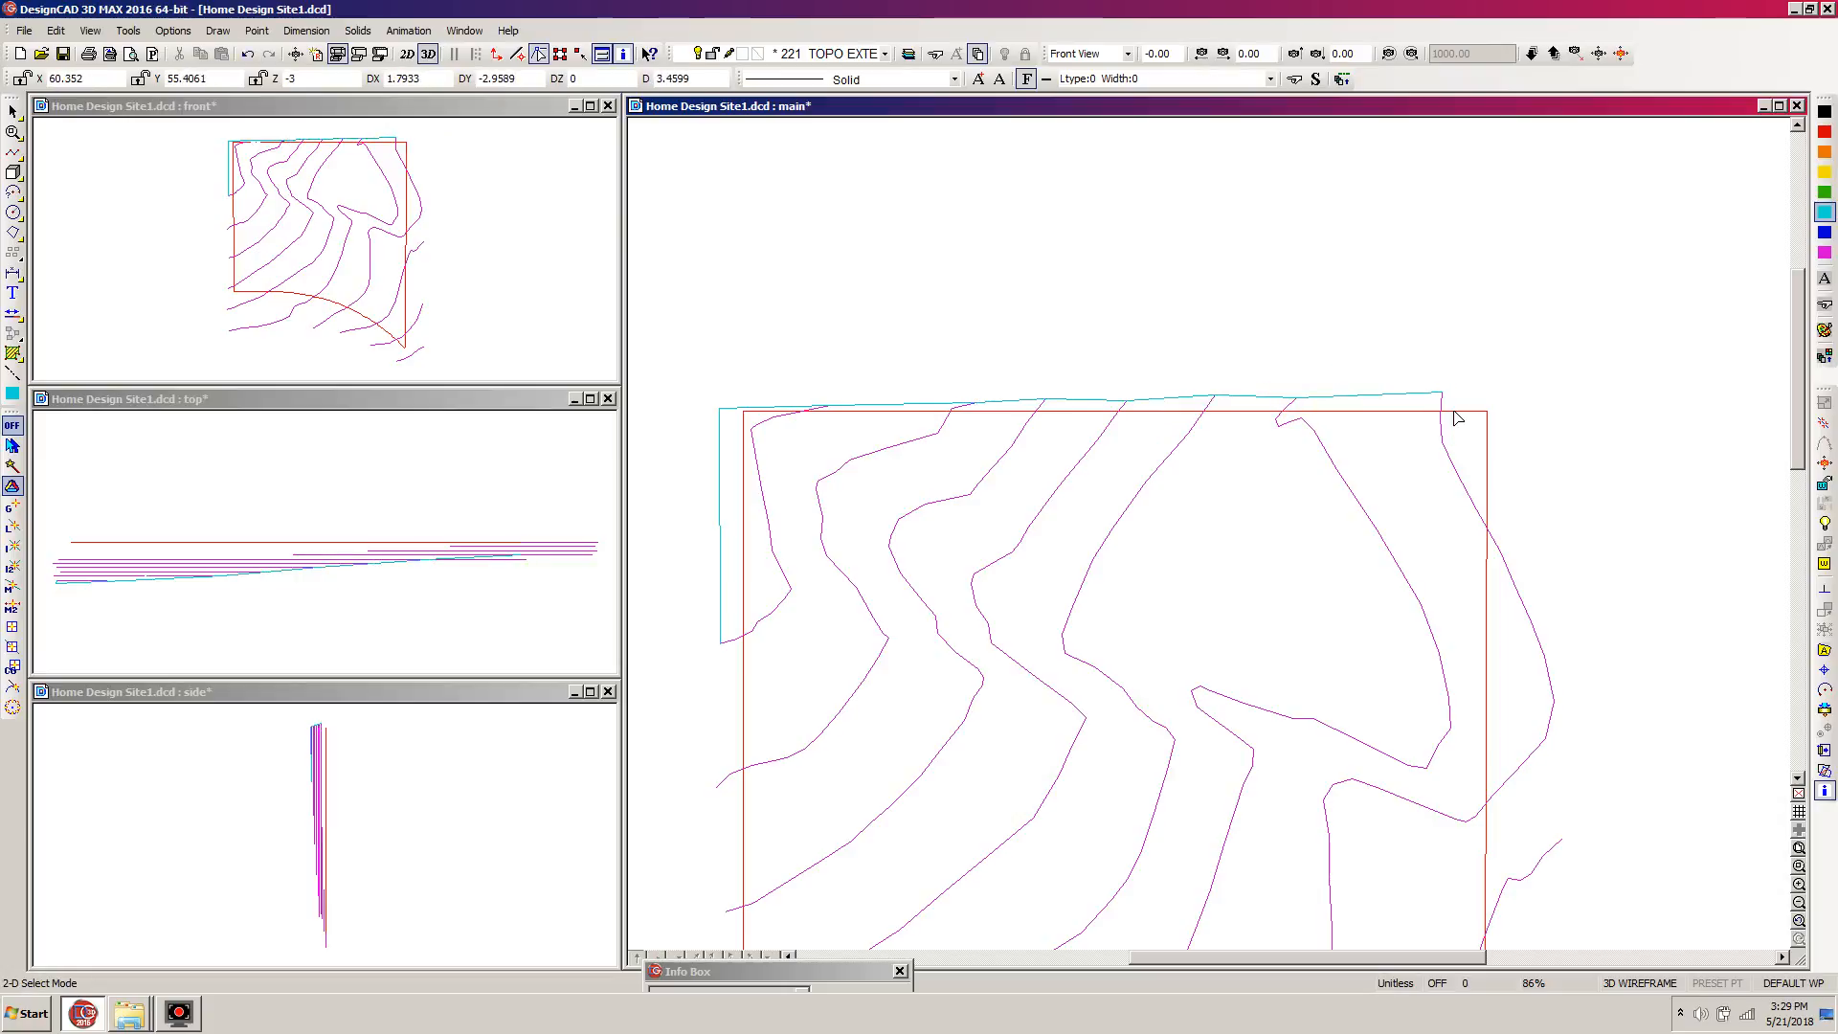
# Extend the polyline along the north boundary eastward to just beyond the northeast corner of the site boundary.
pyautogui.click(1397, 396)
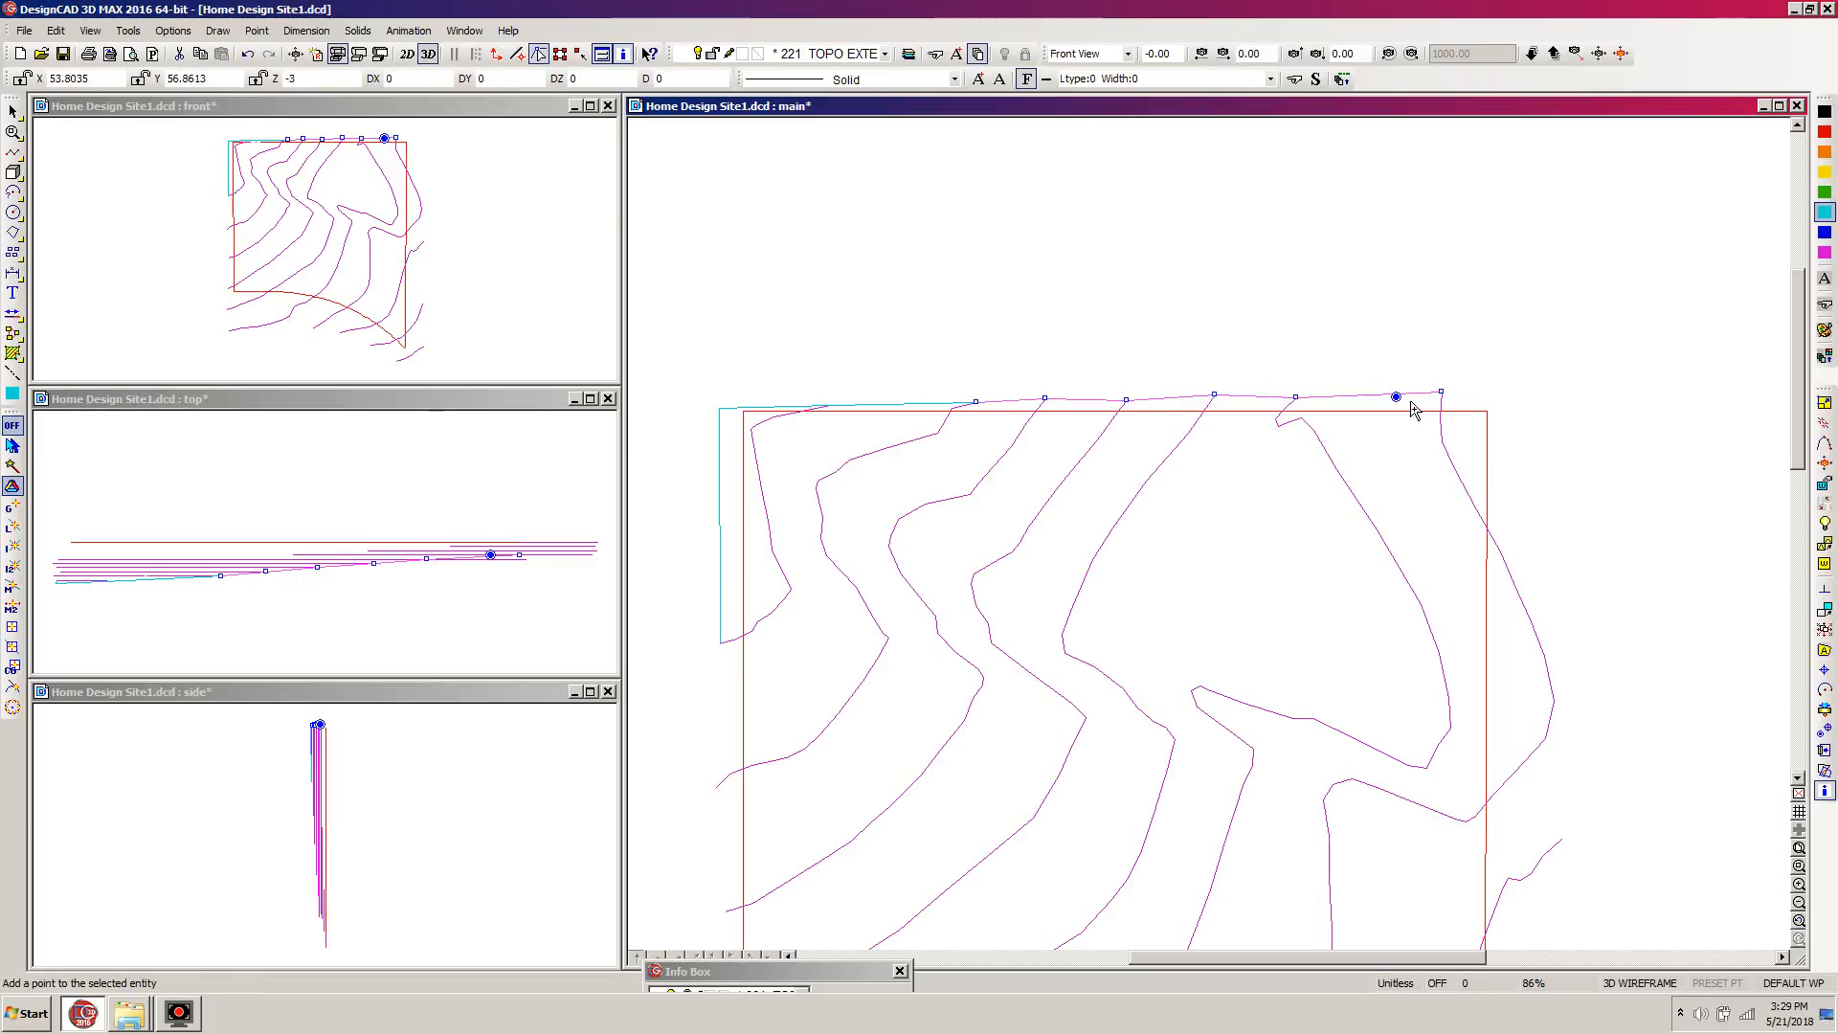
pyautogui.press('e')
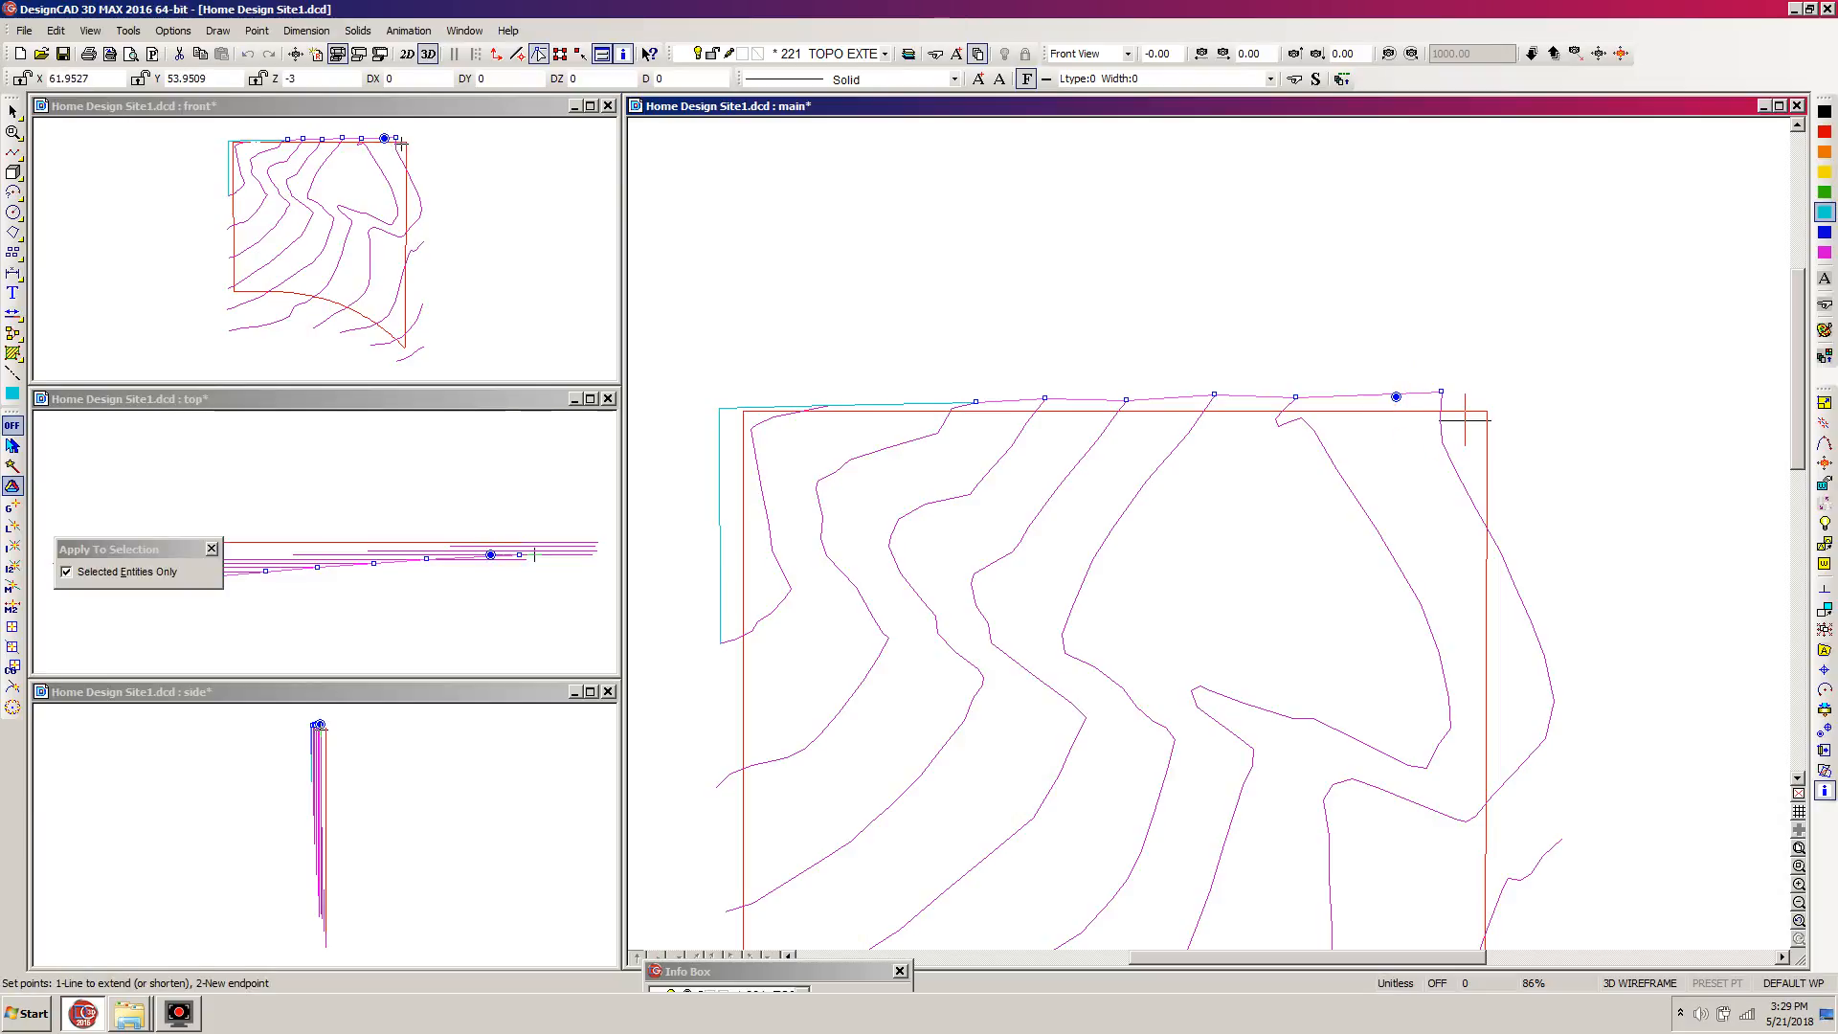
pyautogui.click(1436, 393)
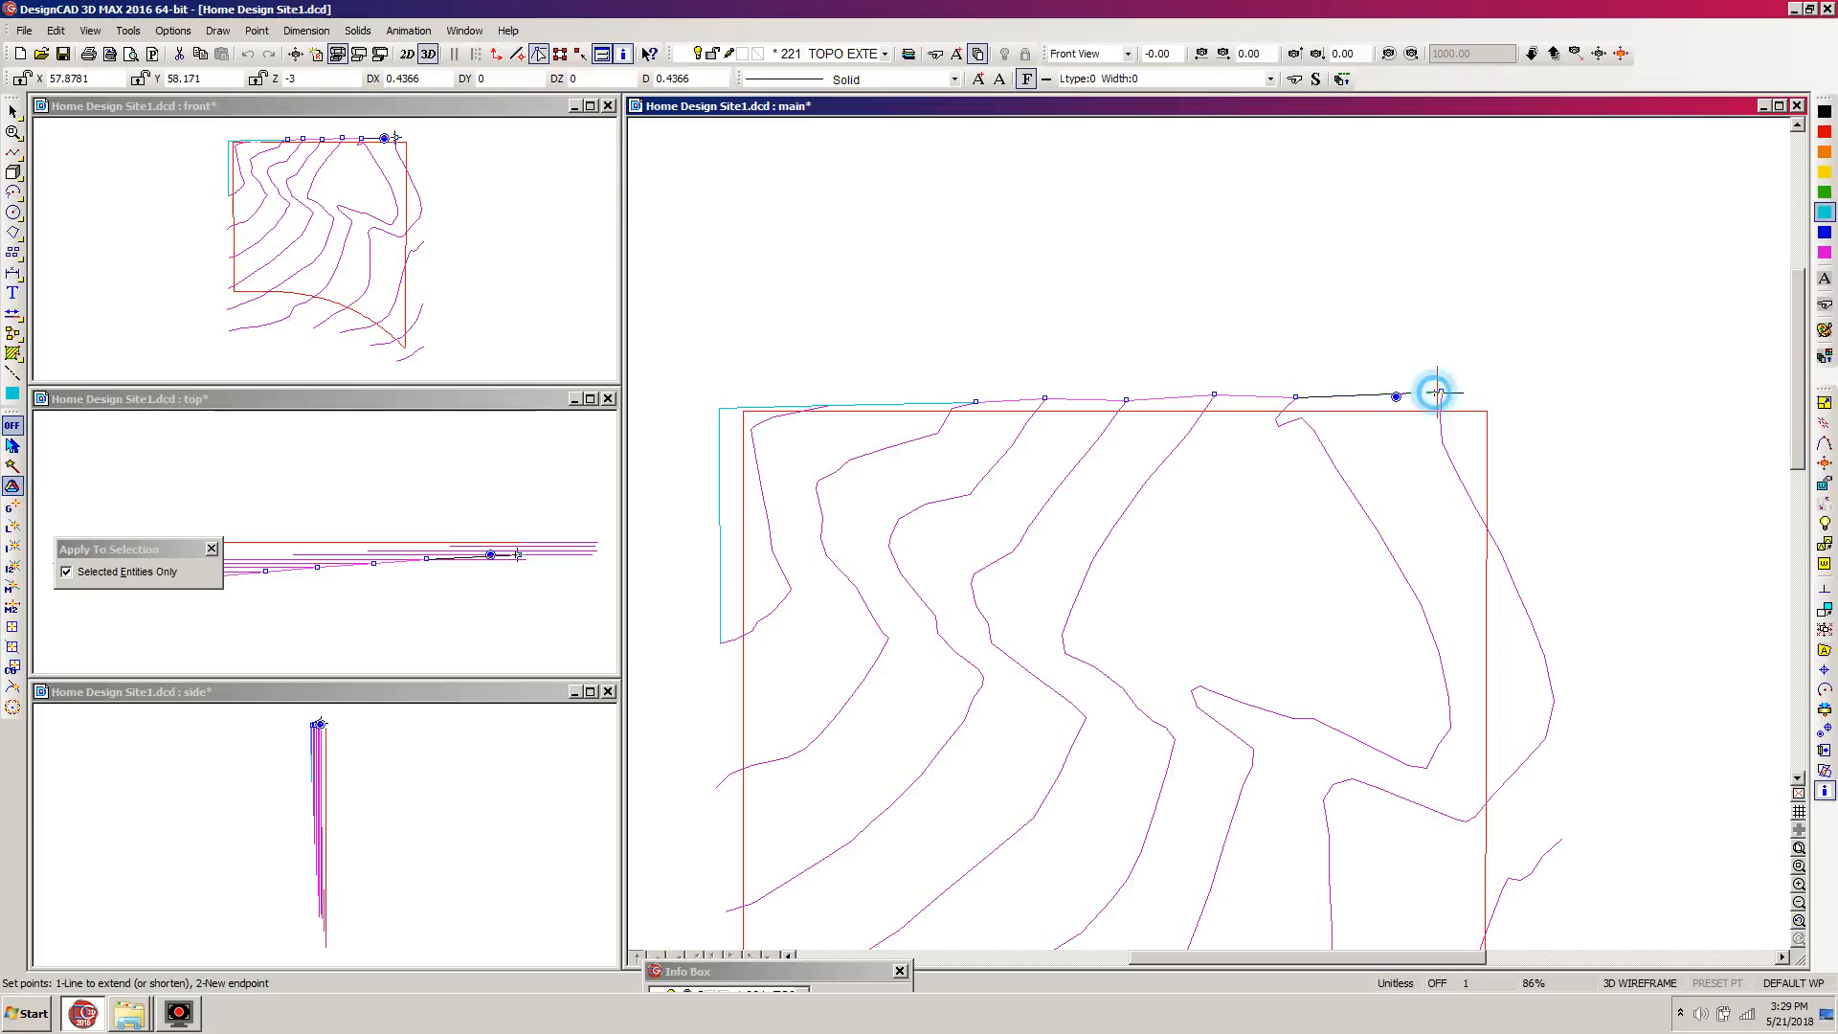
pyautogui.click(1521, 388)
# Add a point to the extended north line at the north end of the easternmost contour and deselect the line.
pyautogui.press('a')
pyautogui.click(1445, 393)
pyautogui.click(1441, 390)
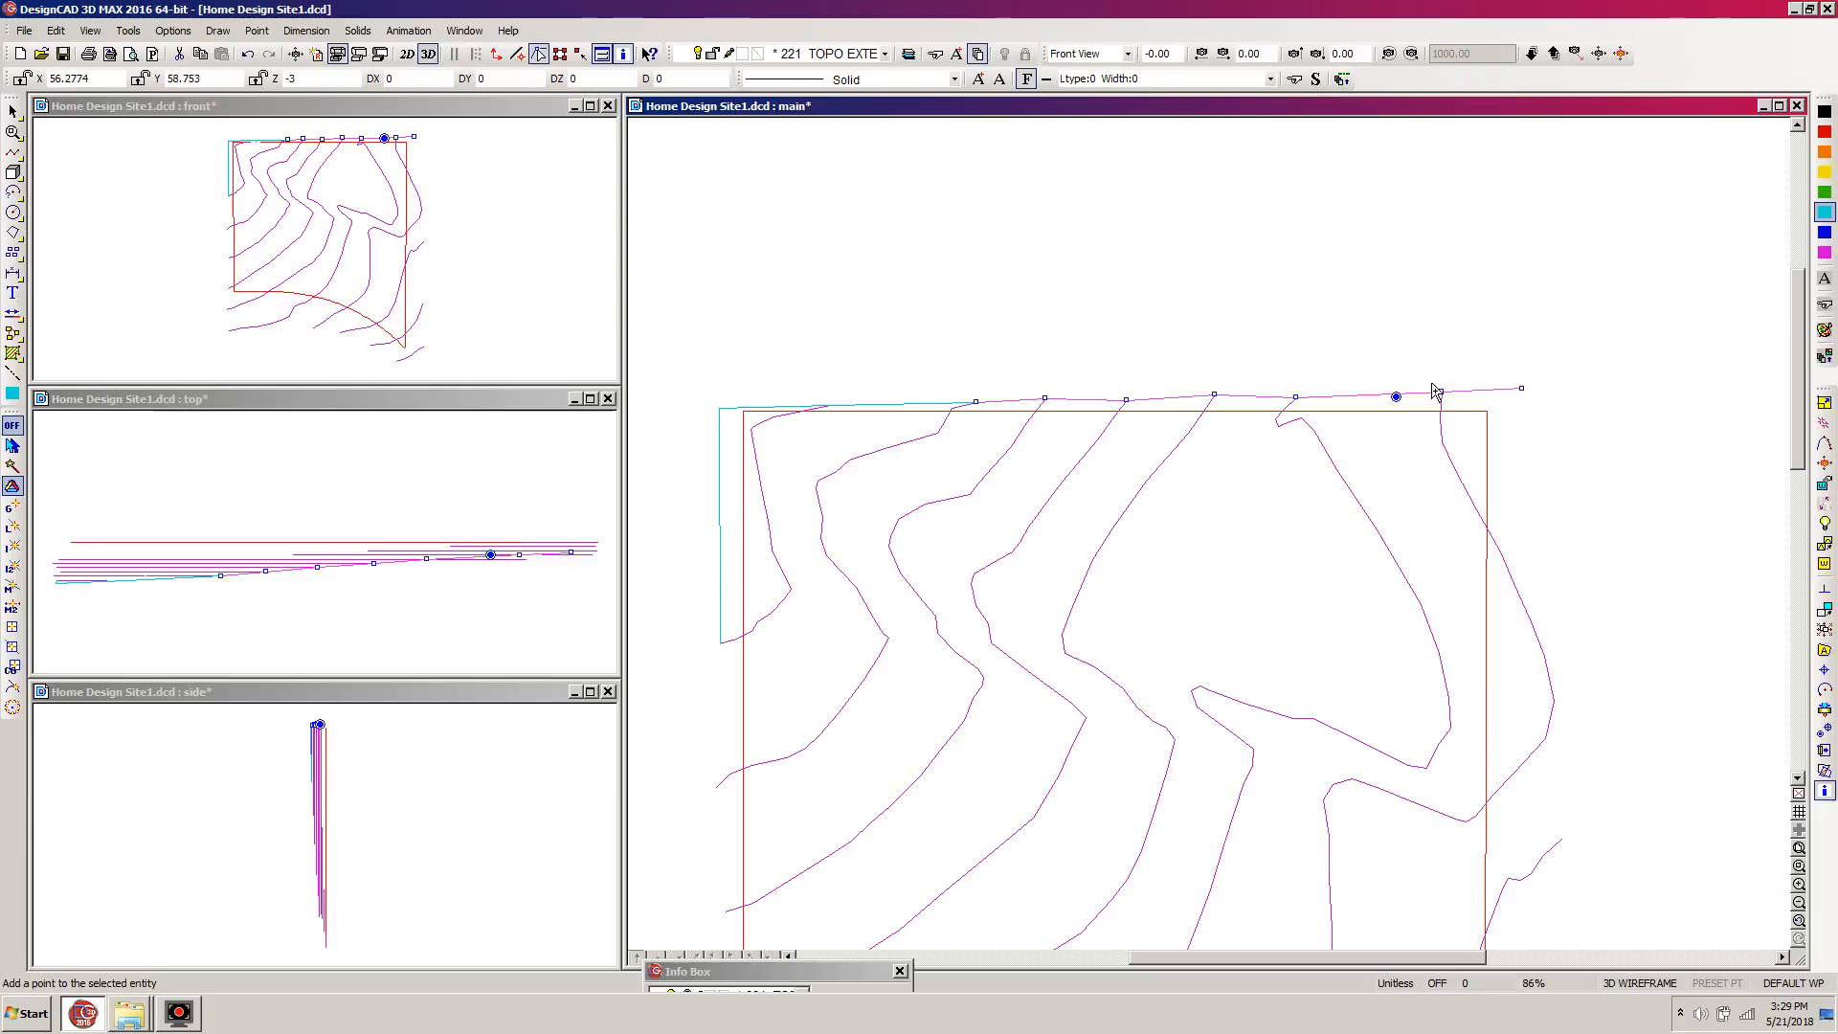
pyautogui.click(1535, 529)
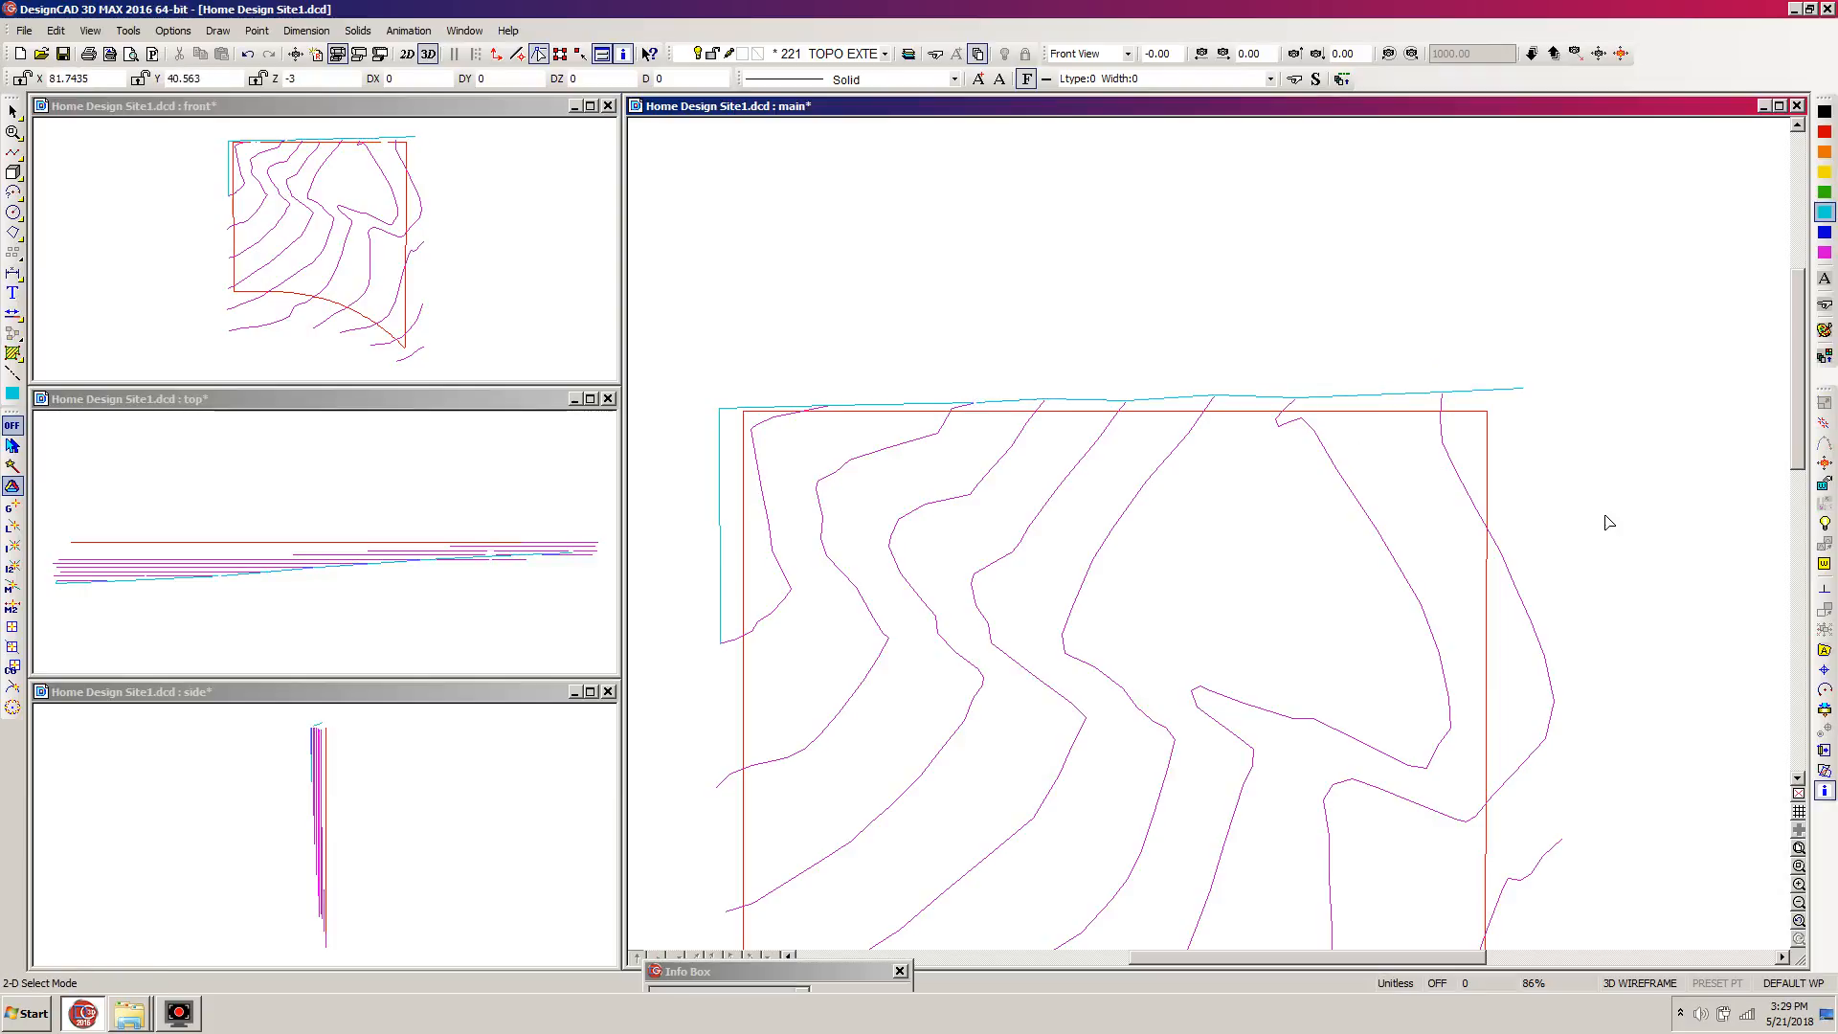
# Draw a polyline across the site south of the north boundary, from the west extension line through each contour to the easternmost one.
pyautogui.scroll(-3, 1591, 512)
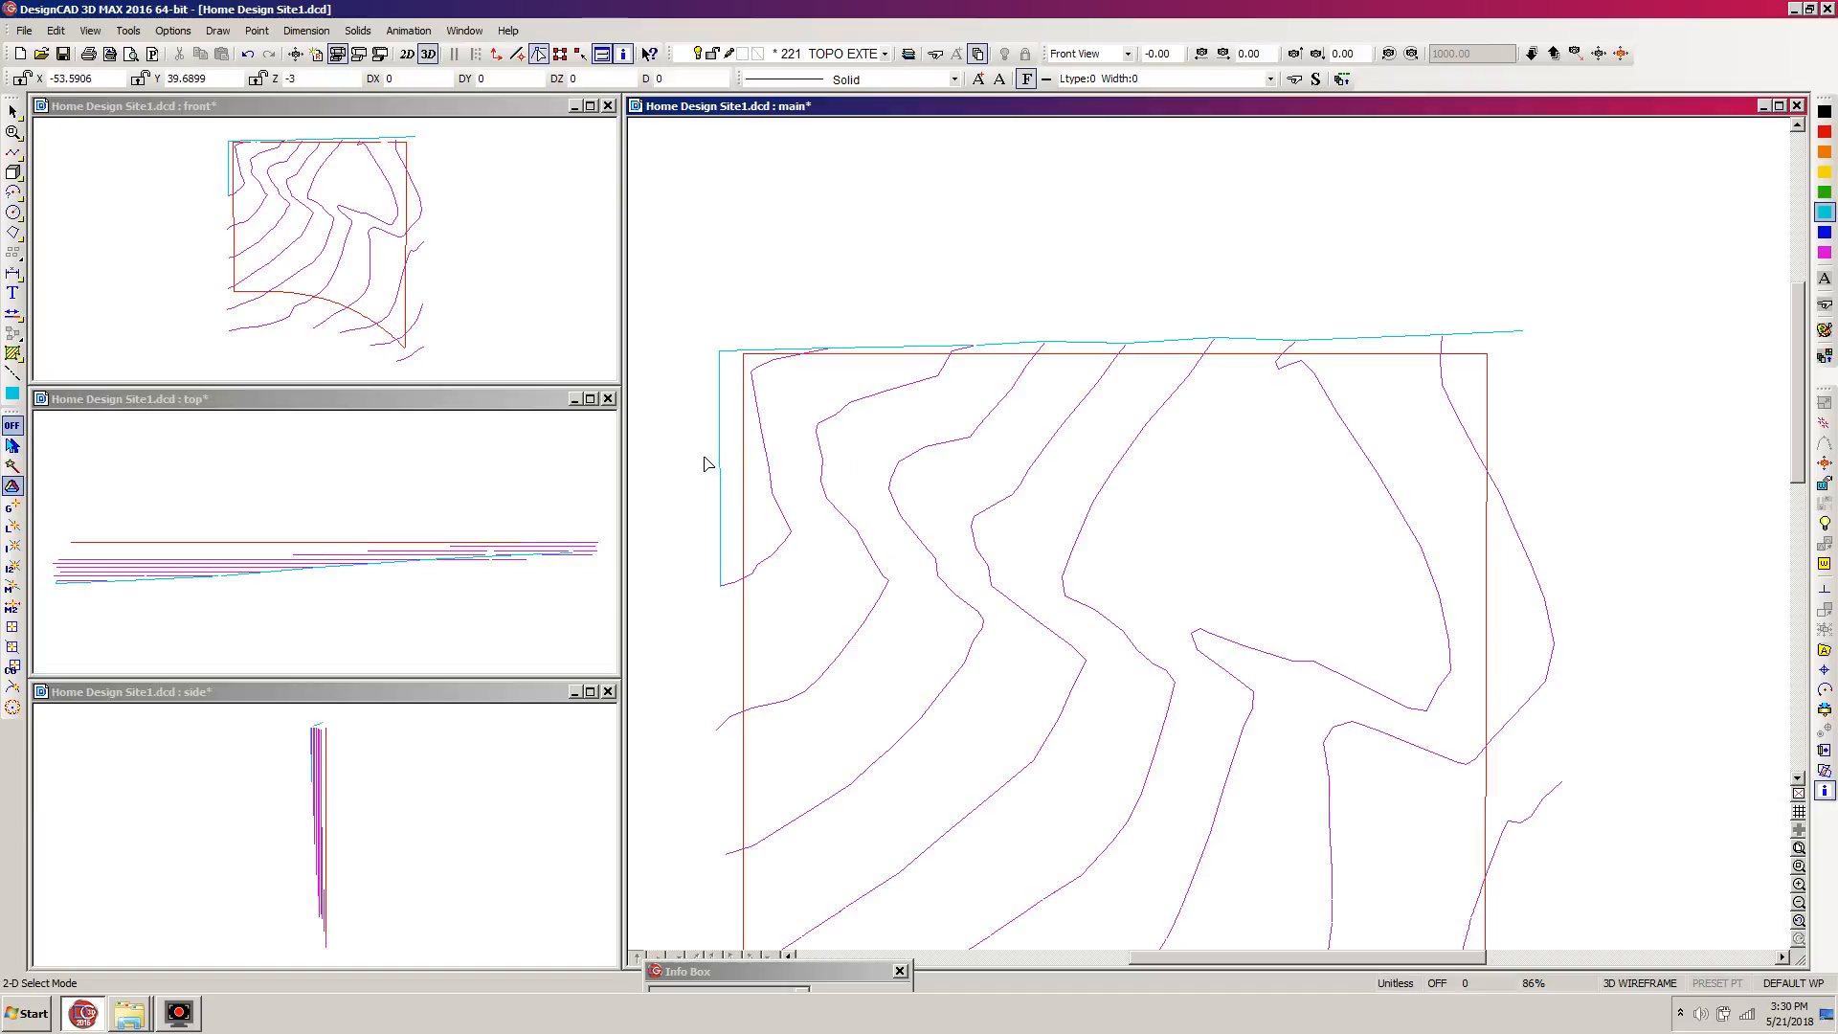
pyautogui.press('l')
pyautogui.click(719, 446)
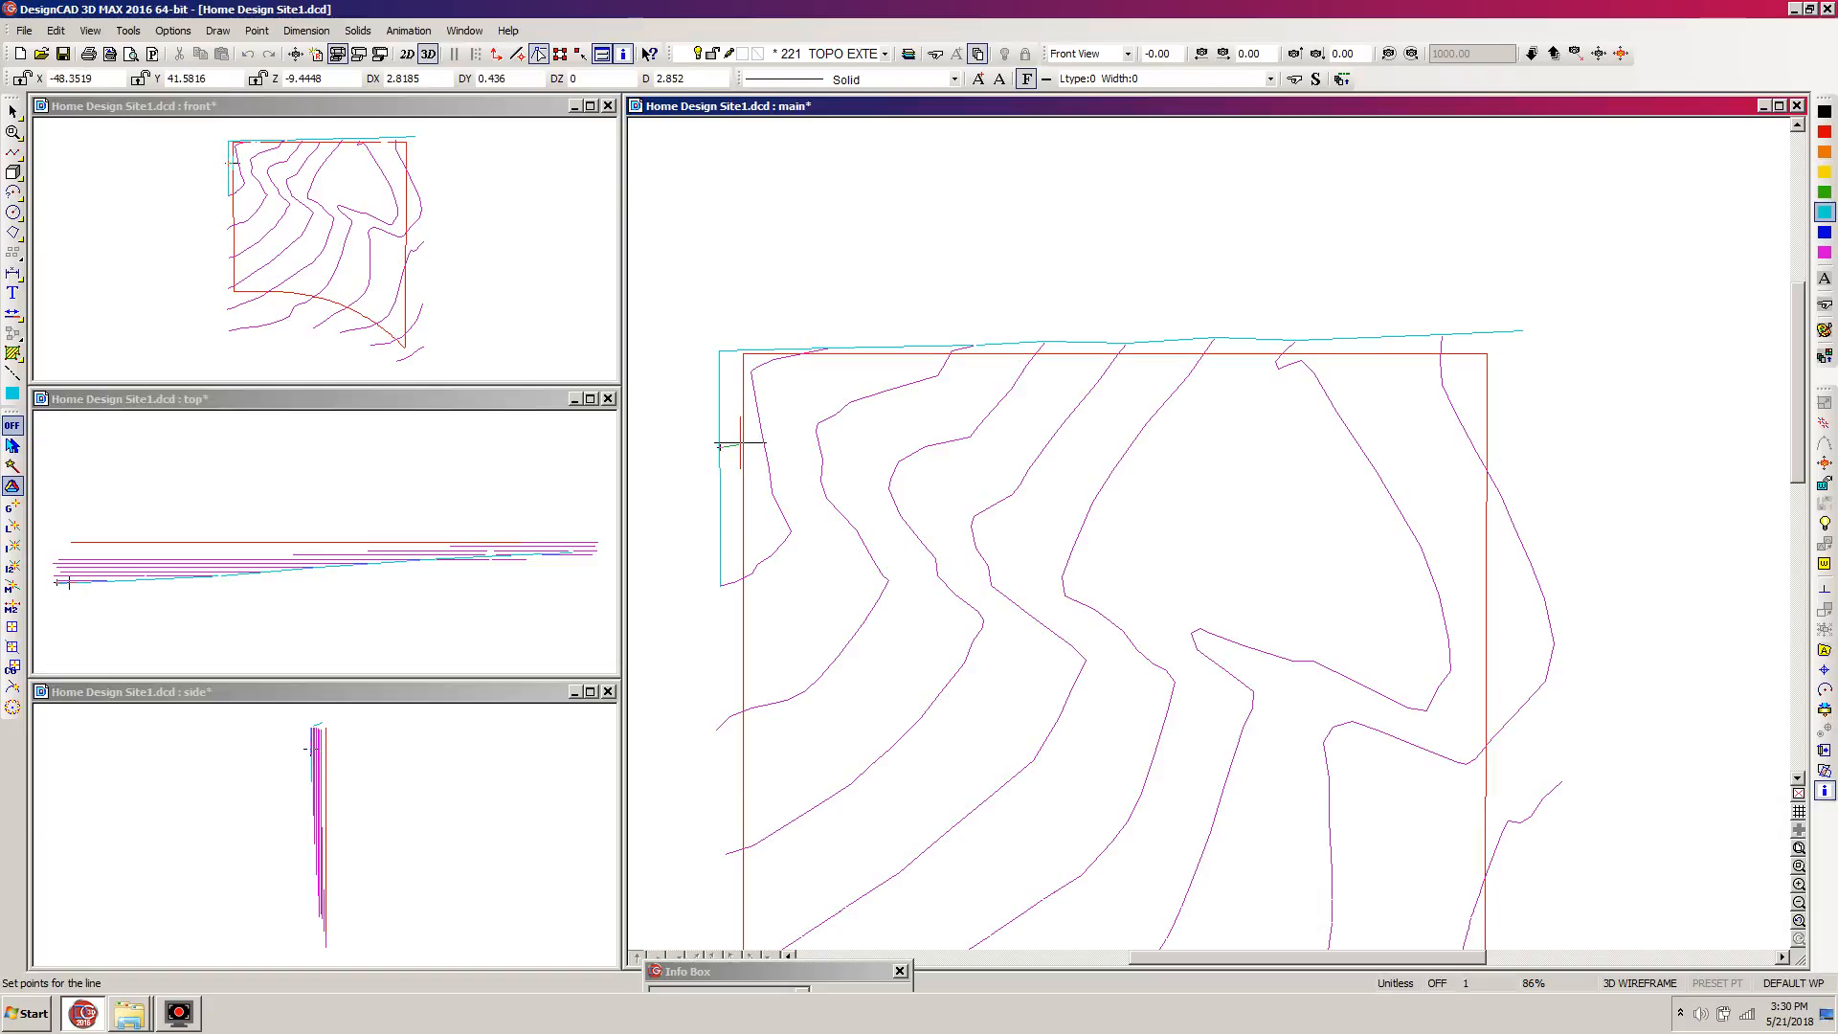
pyautogui.click(762, 433)
pyautogui.click(821, 458)
pyautogui.click(899, 462)
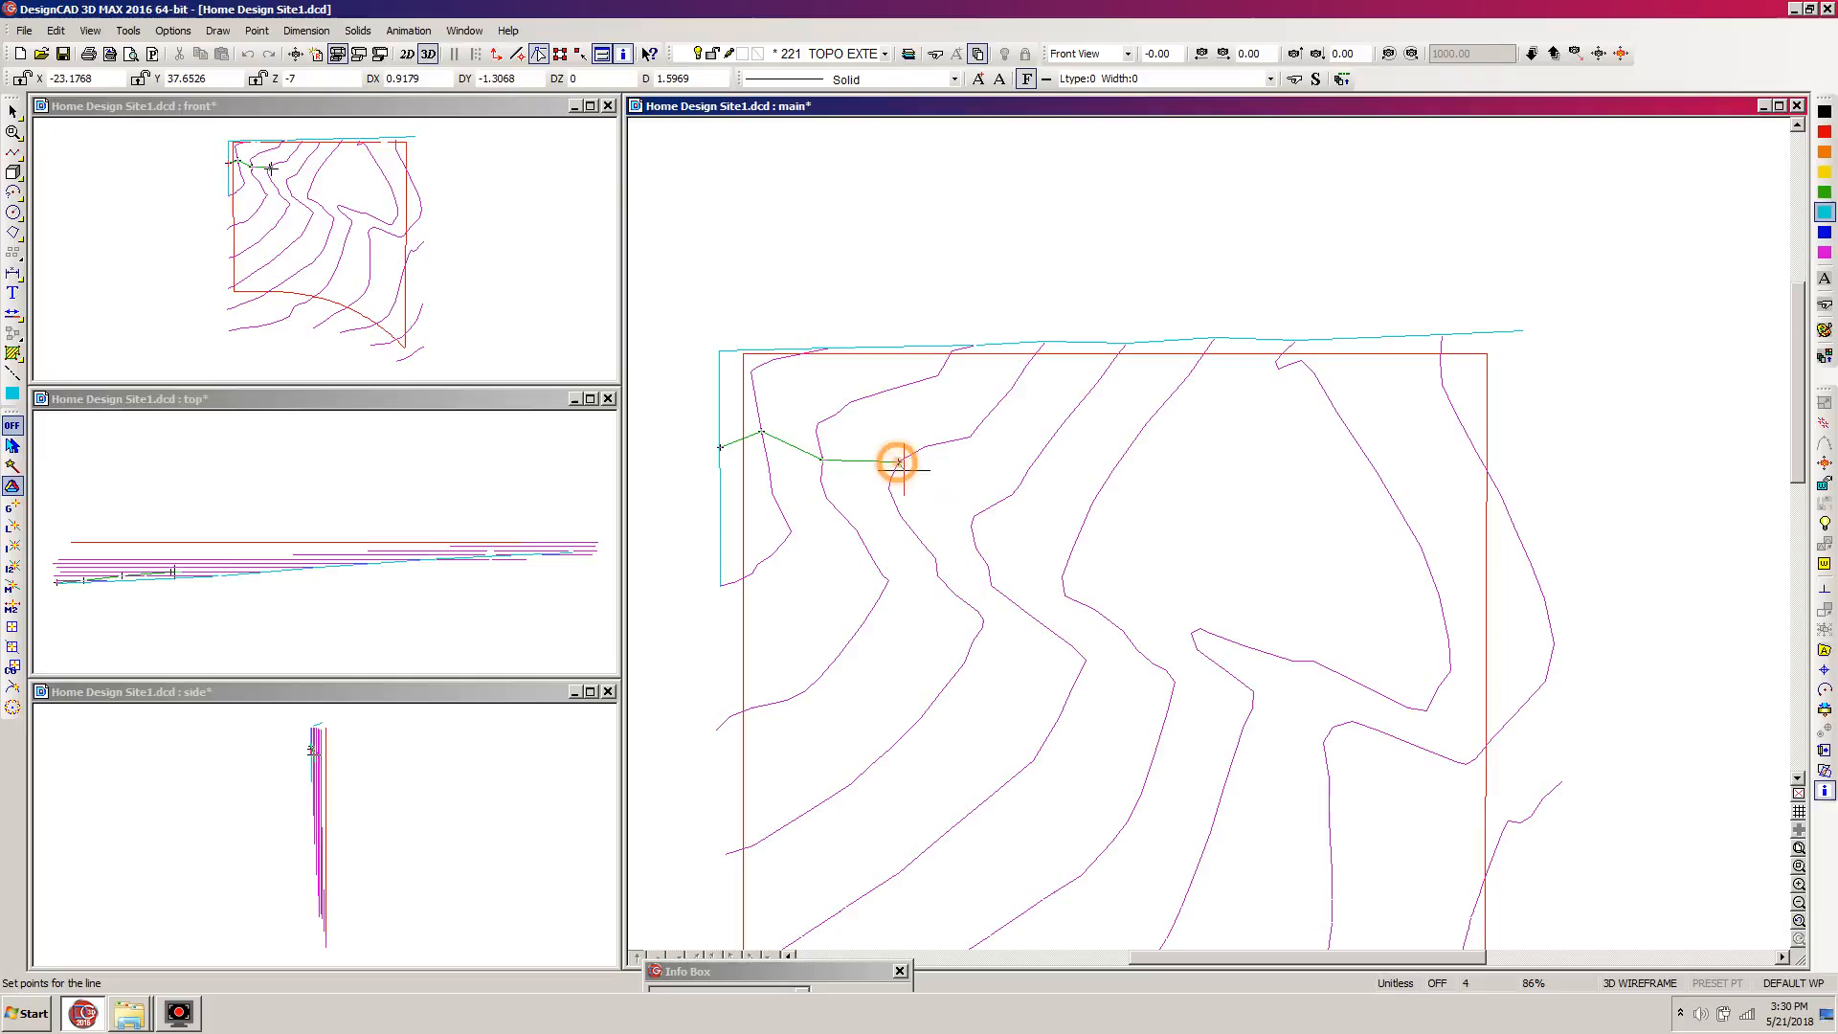
pyautogui.click(1029, 469)
pyautogui.click(1112, 469)
pyautogui.click(1378, 471)
pyautogui.click(1477, 452)
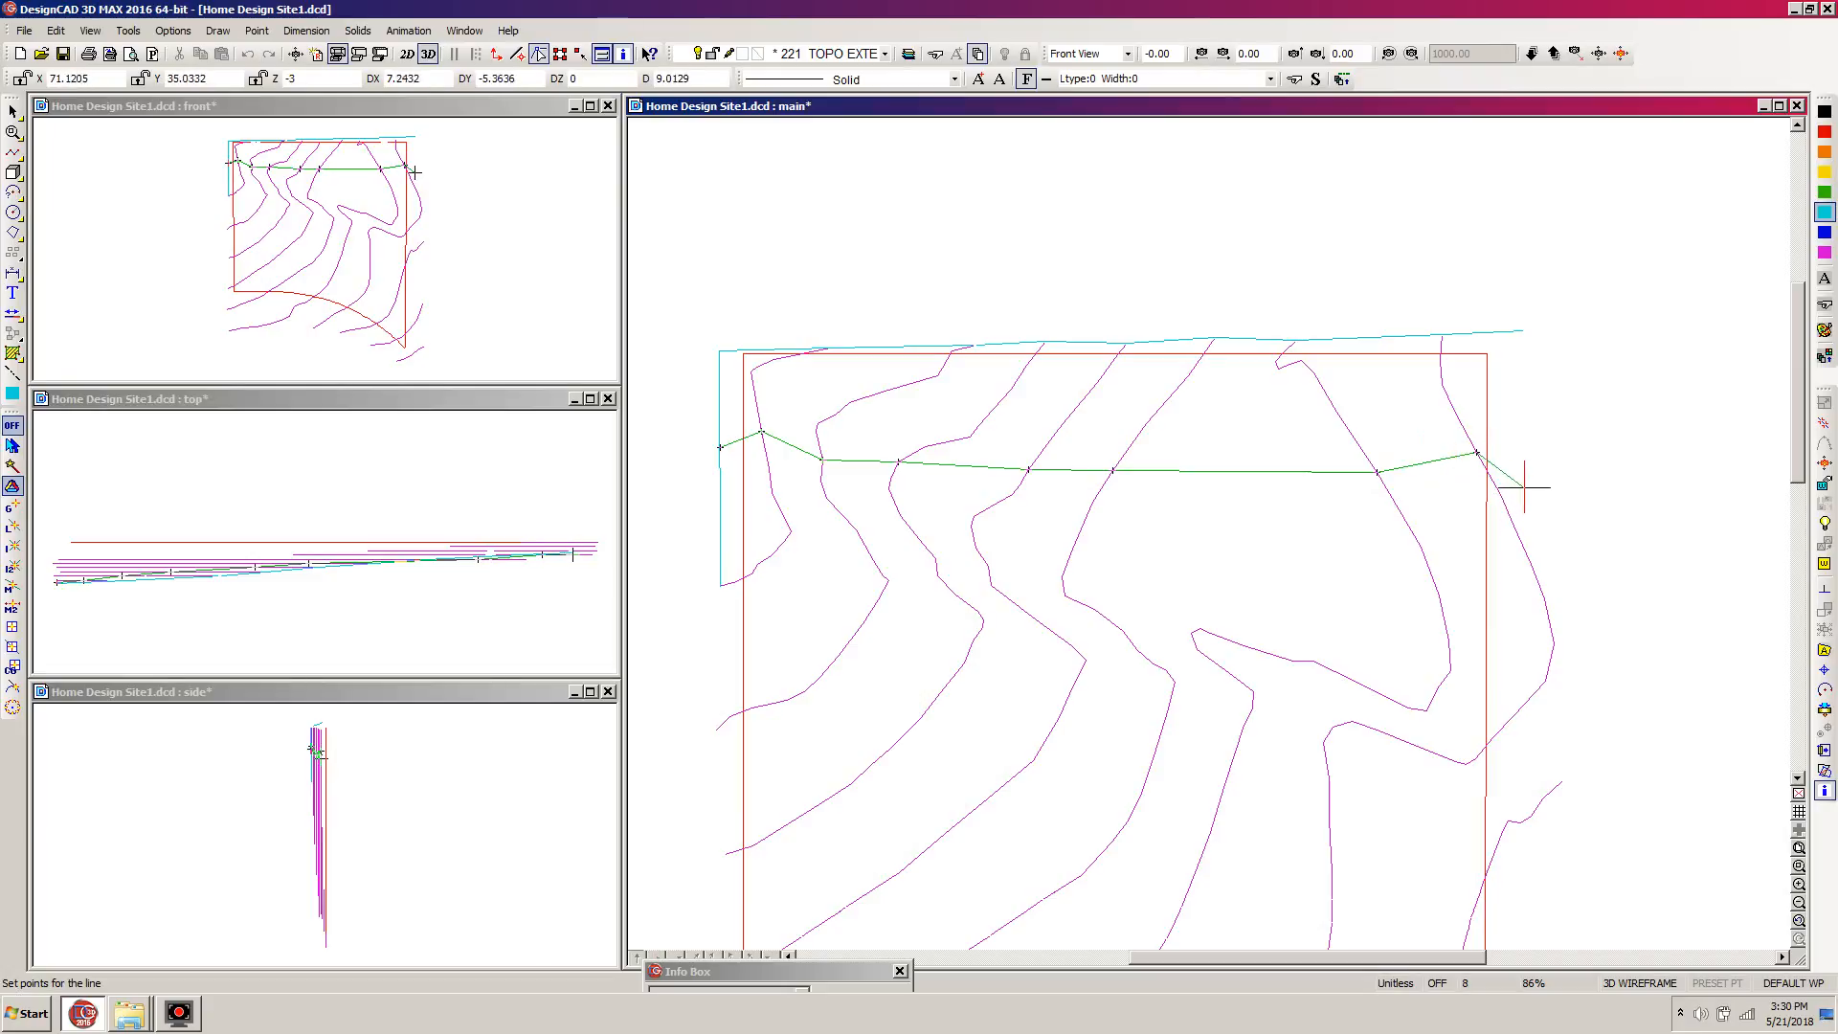
pyautogui.press('Return')
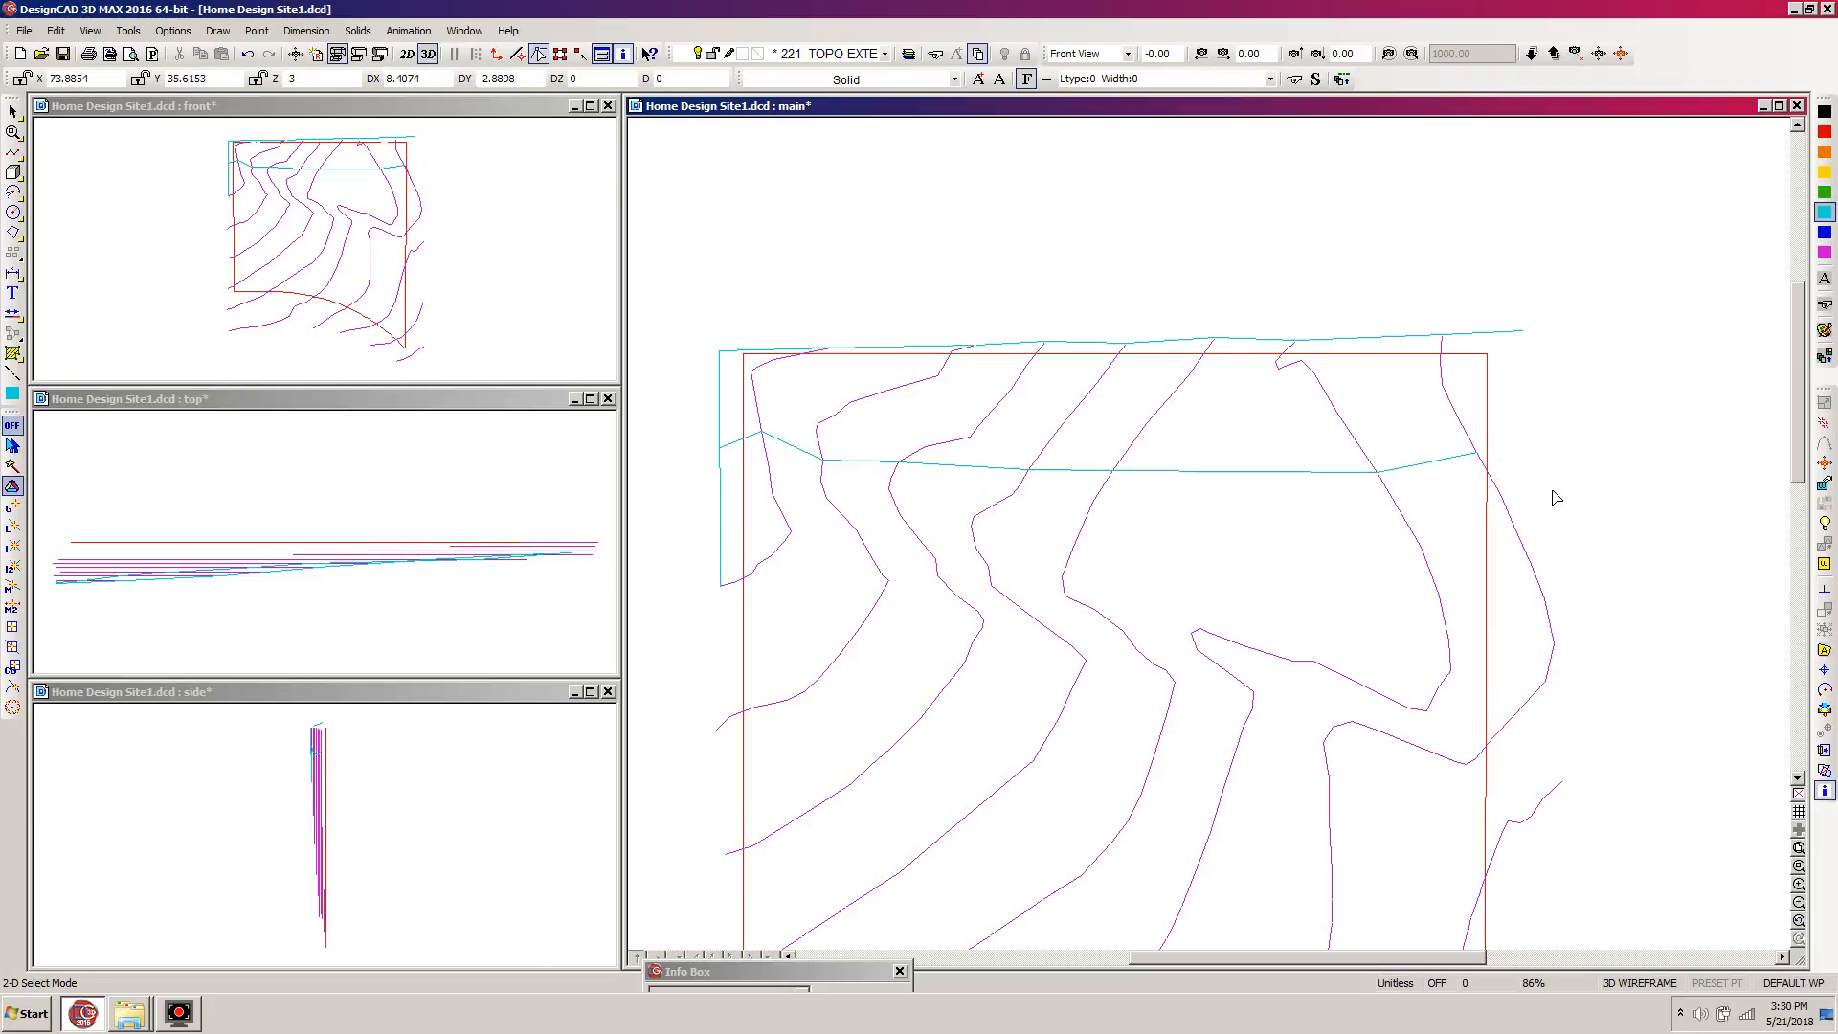
# Extend the new cross line just past the east boundary and add a point where it meets the easternmost contour.
pyautogui.click(1435, 467)
pyautogui.click(1424, 504)
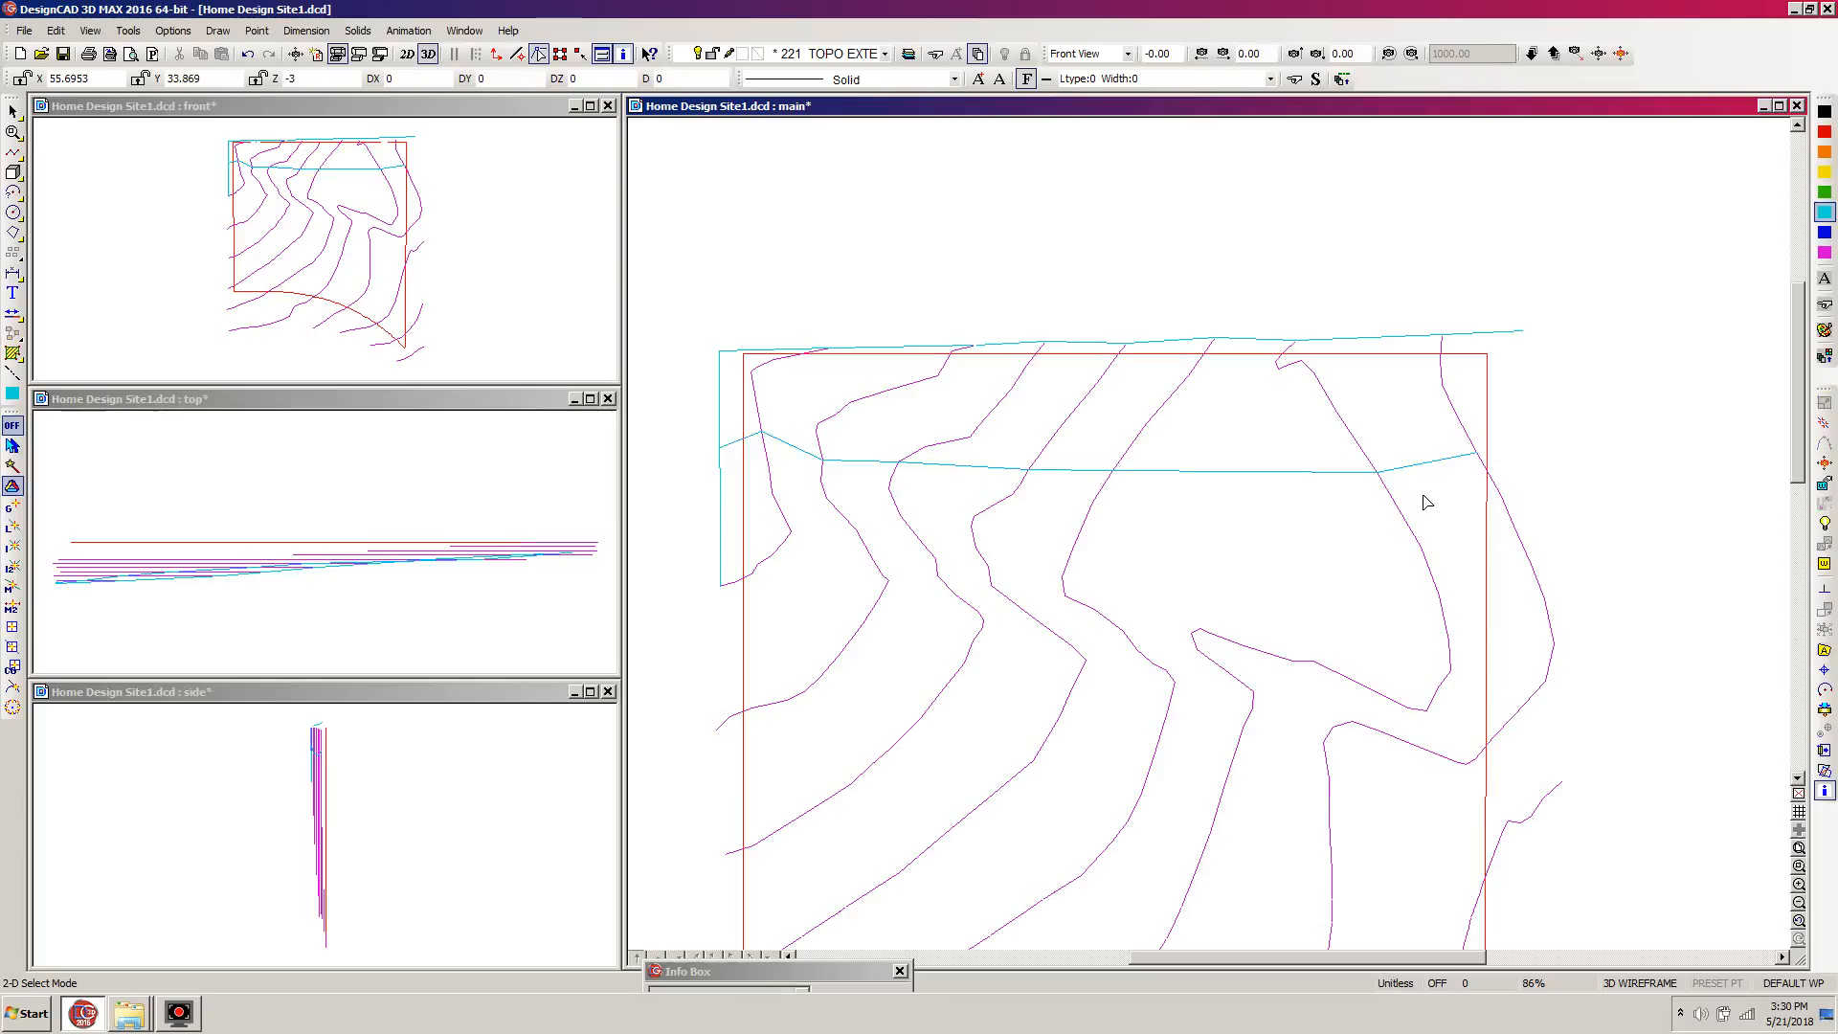
pyautogui.press('e')
pyautogui.click(1471, 456)
pyautogui.click(1517, 442)
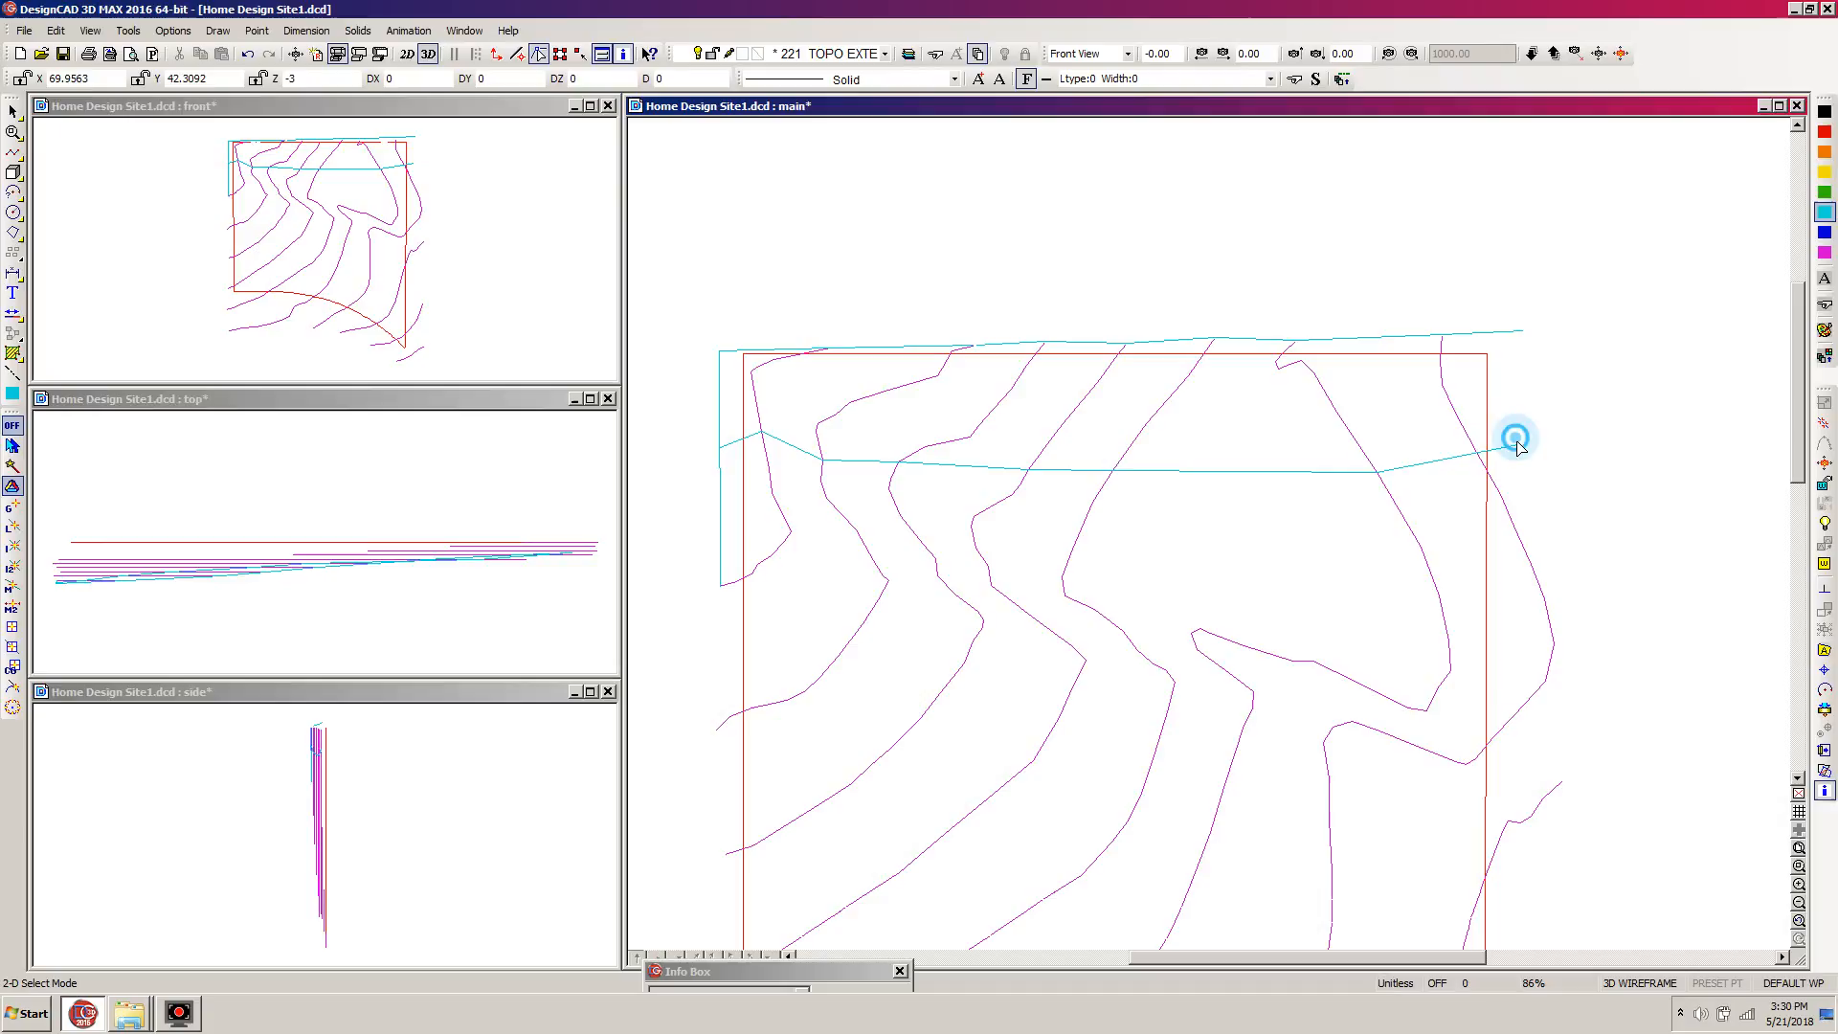
pyautogui.click(1450, 459)
pyautogui.press('a')
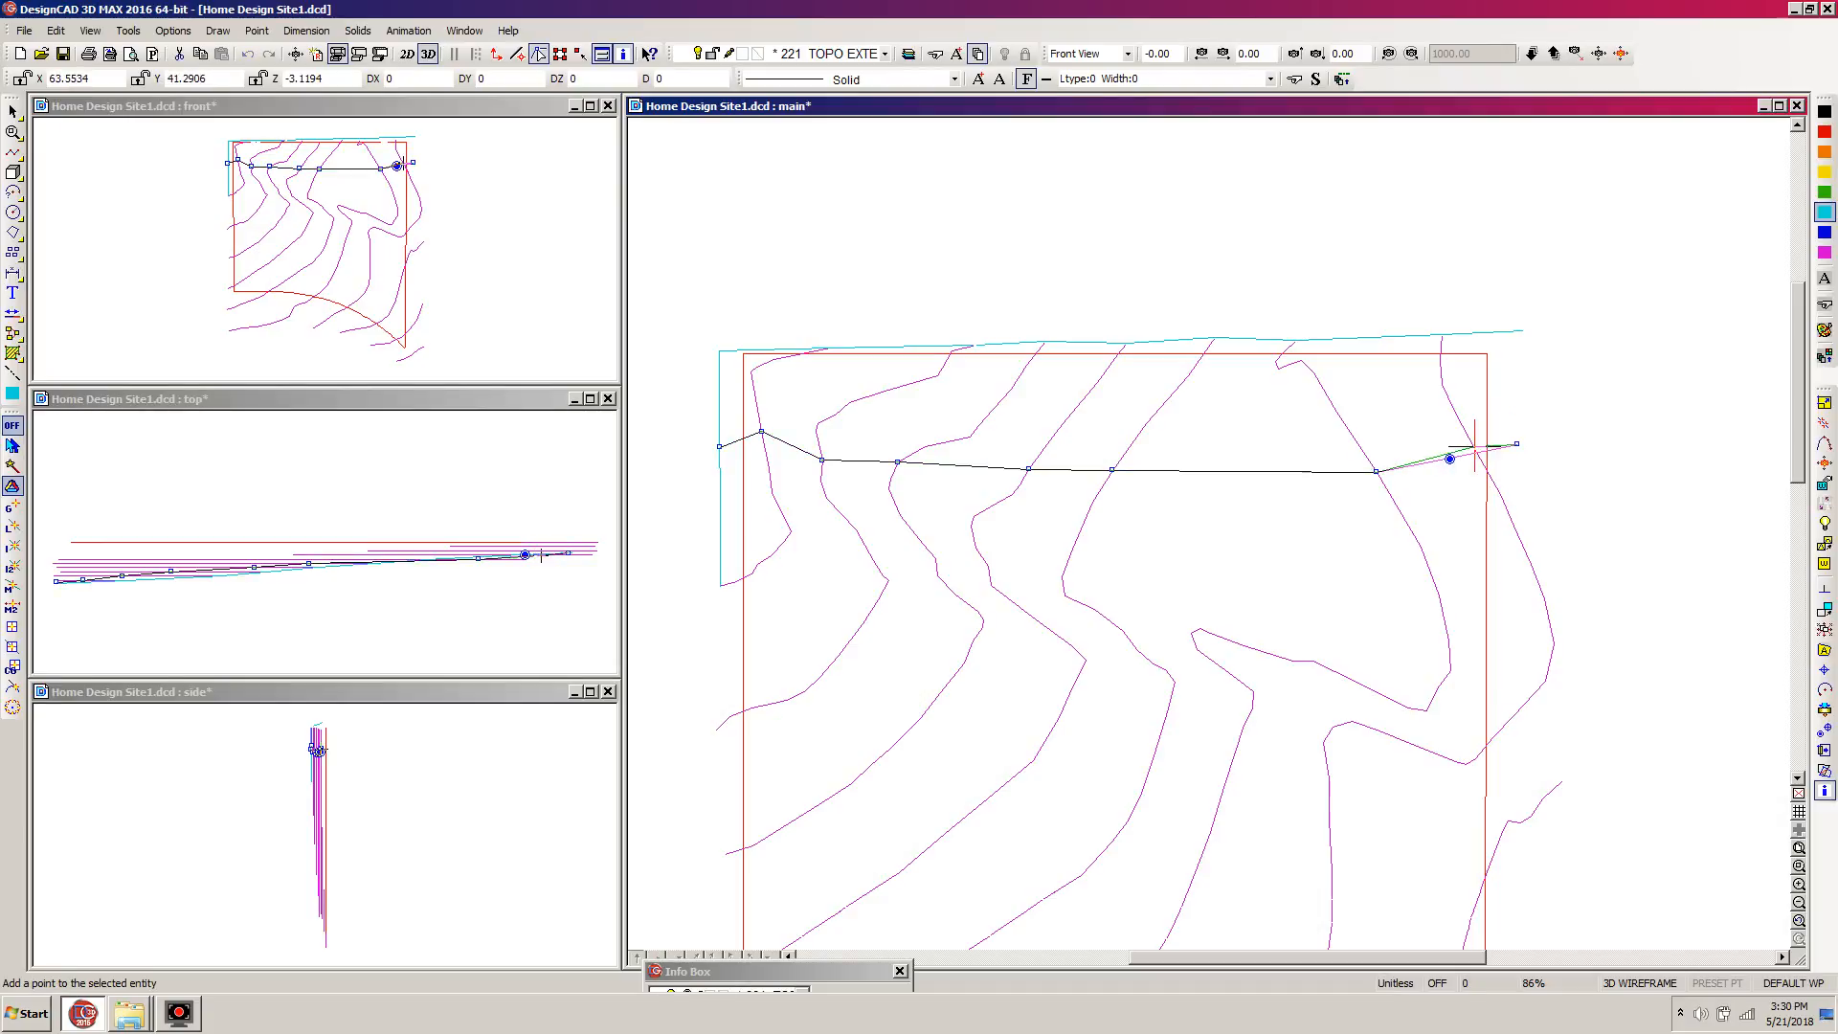
pyautogui.click(1475, 450)
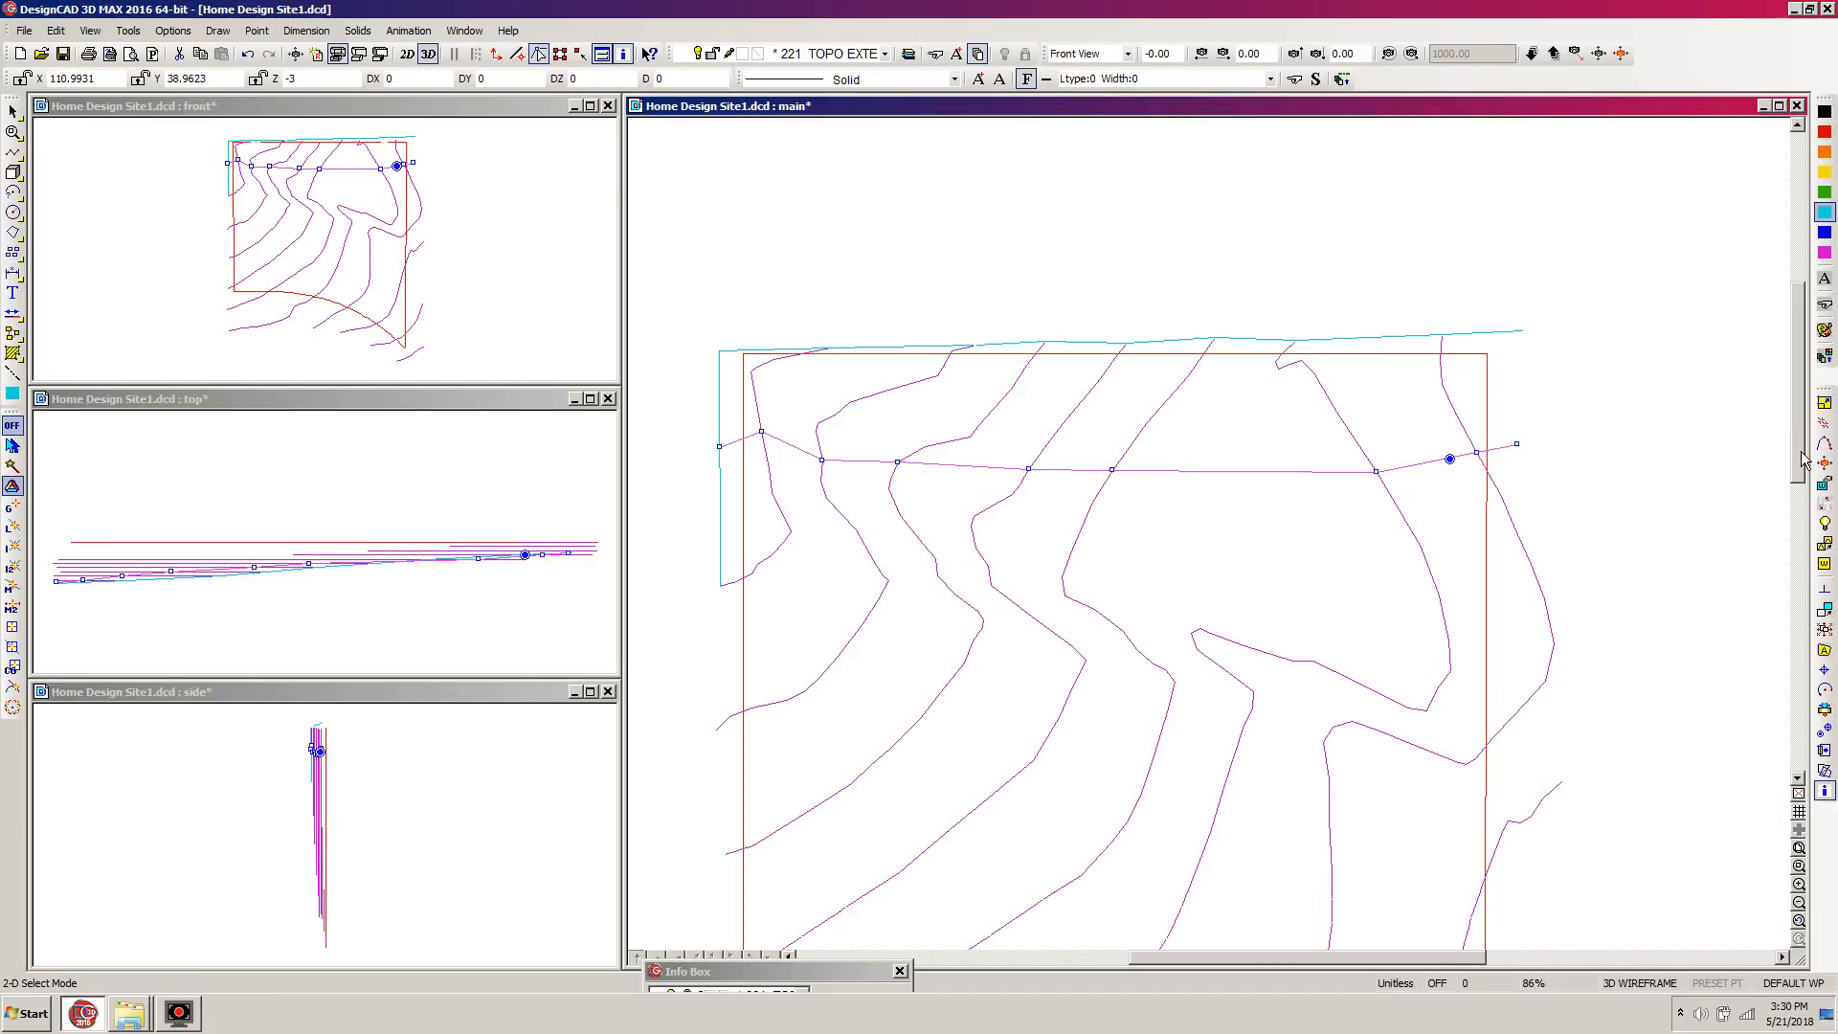
# Draw a polyline along the west boundary joining the west ends of five contours, ending at the northwesternmost contour.
pyautogui.scroll(-2, 1802, 462)
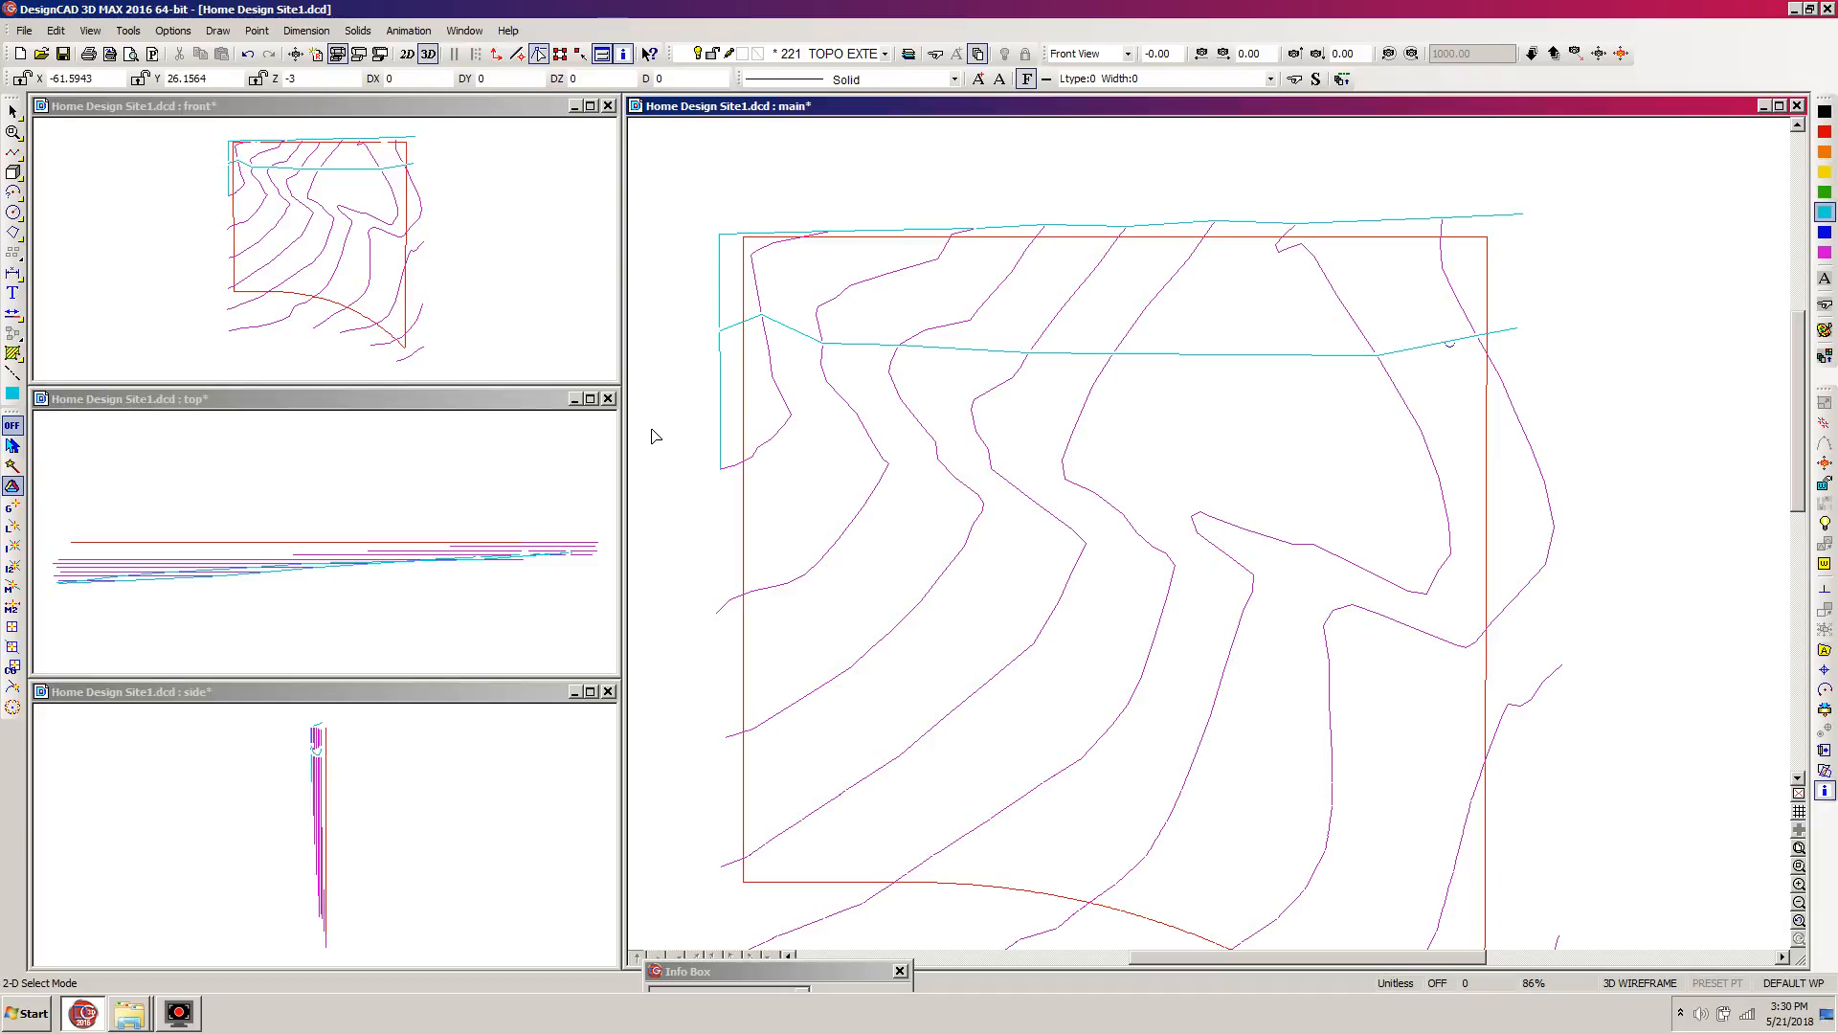
pyautogui.scroll(-3, 961, 464)
pyautogui.press('l')
pyautogui.click(714, 881)
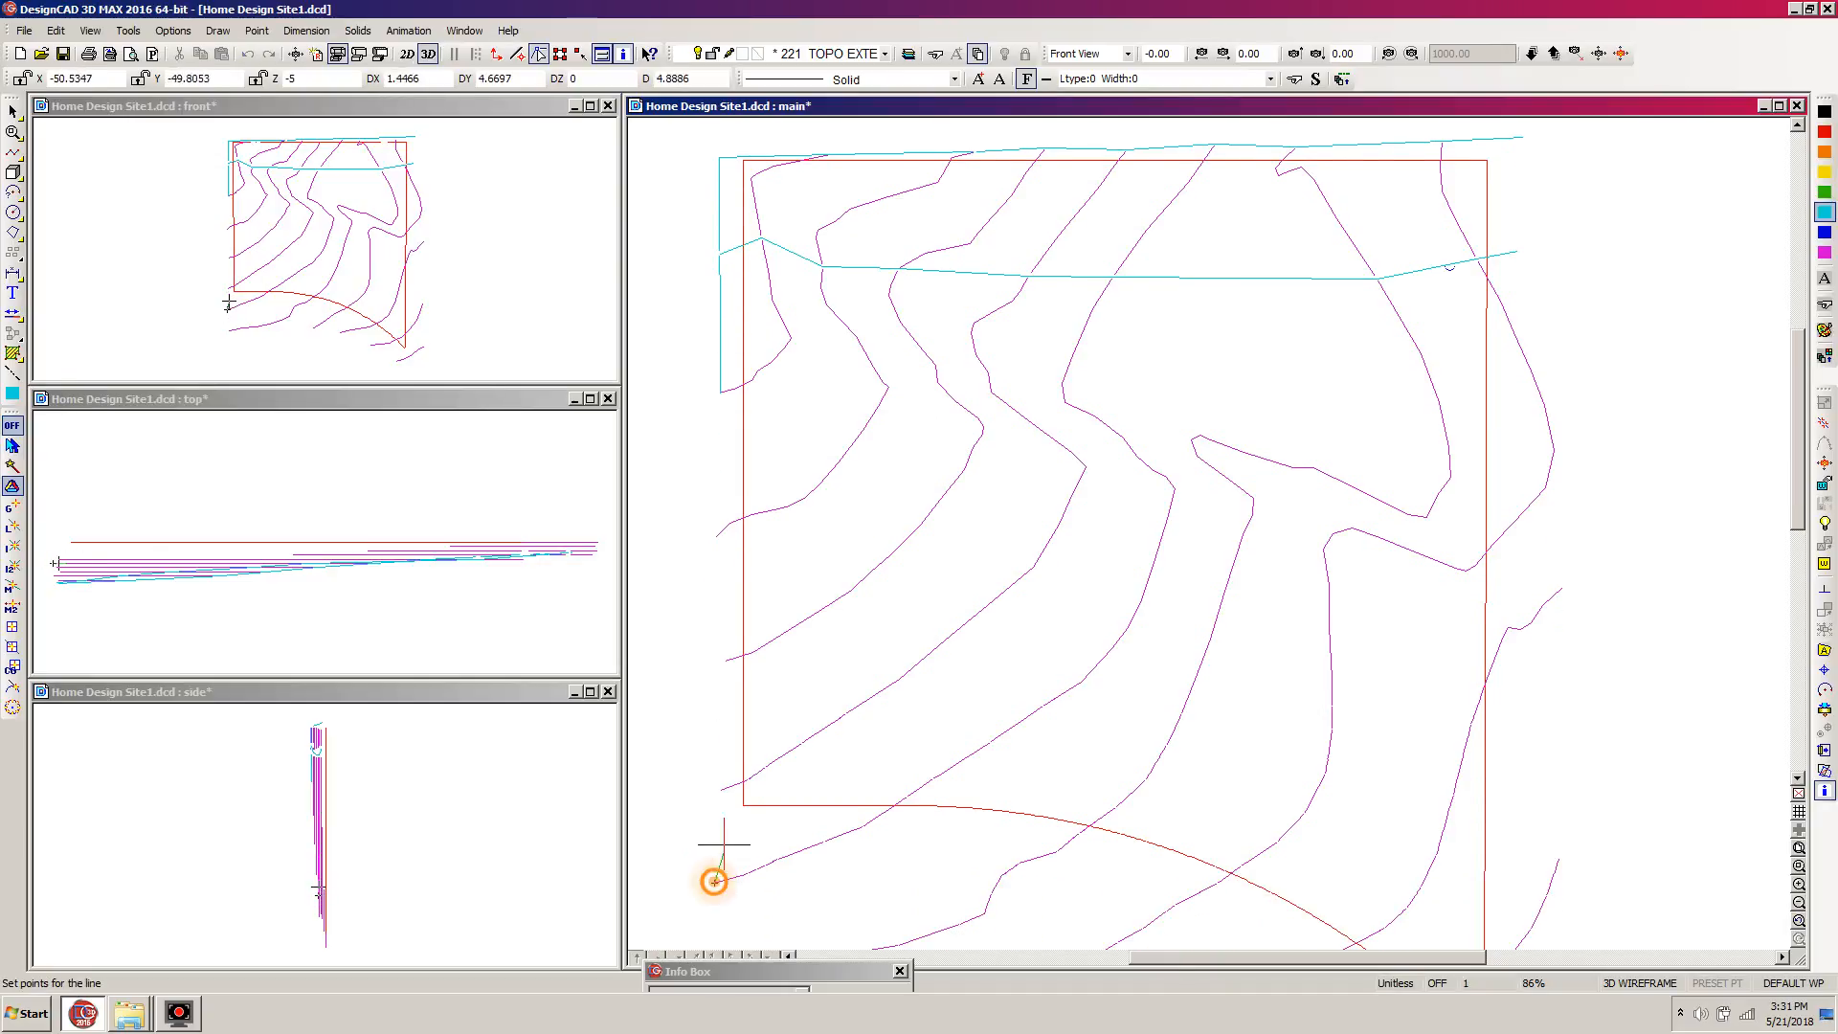
pyautogui.click(721, 790)
pyautogui.click(726, 660)
pyautogui.click(716, 534)
pyautogui.click(721, 391)
pyautogui.press('Return')
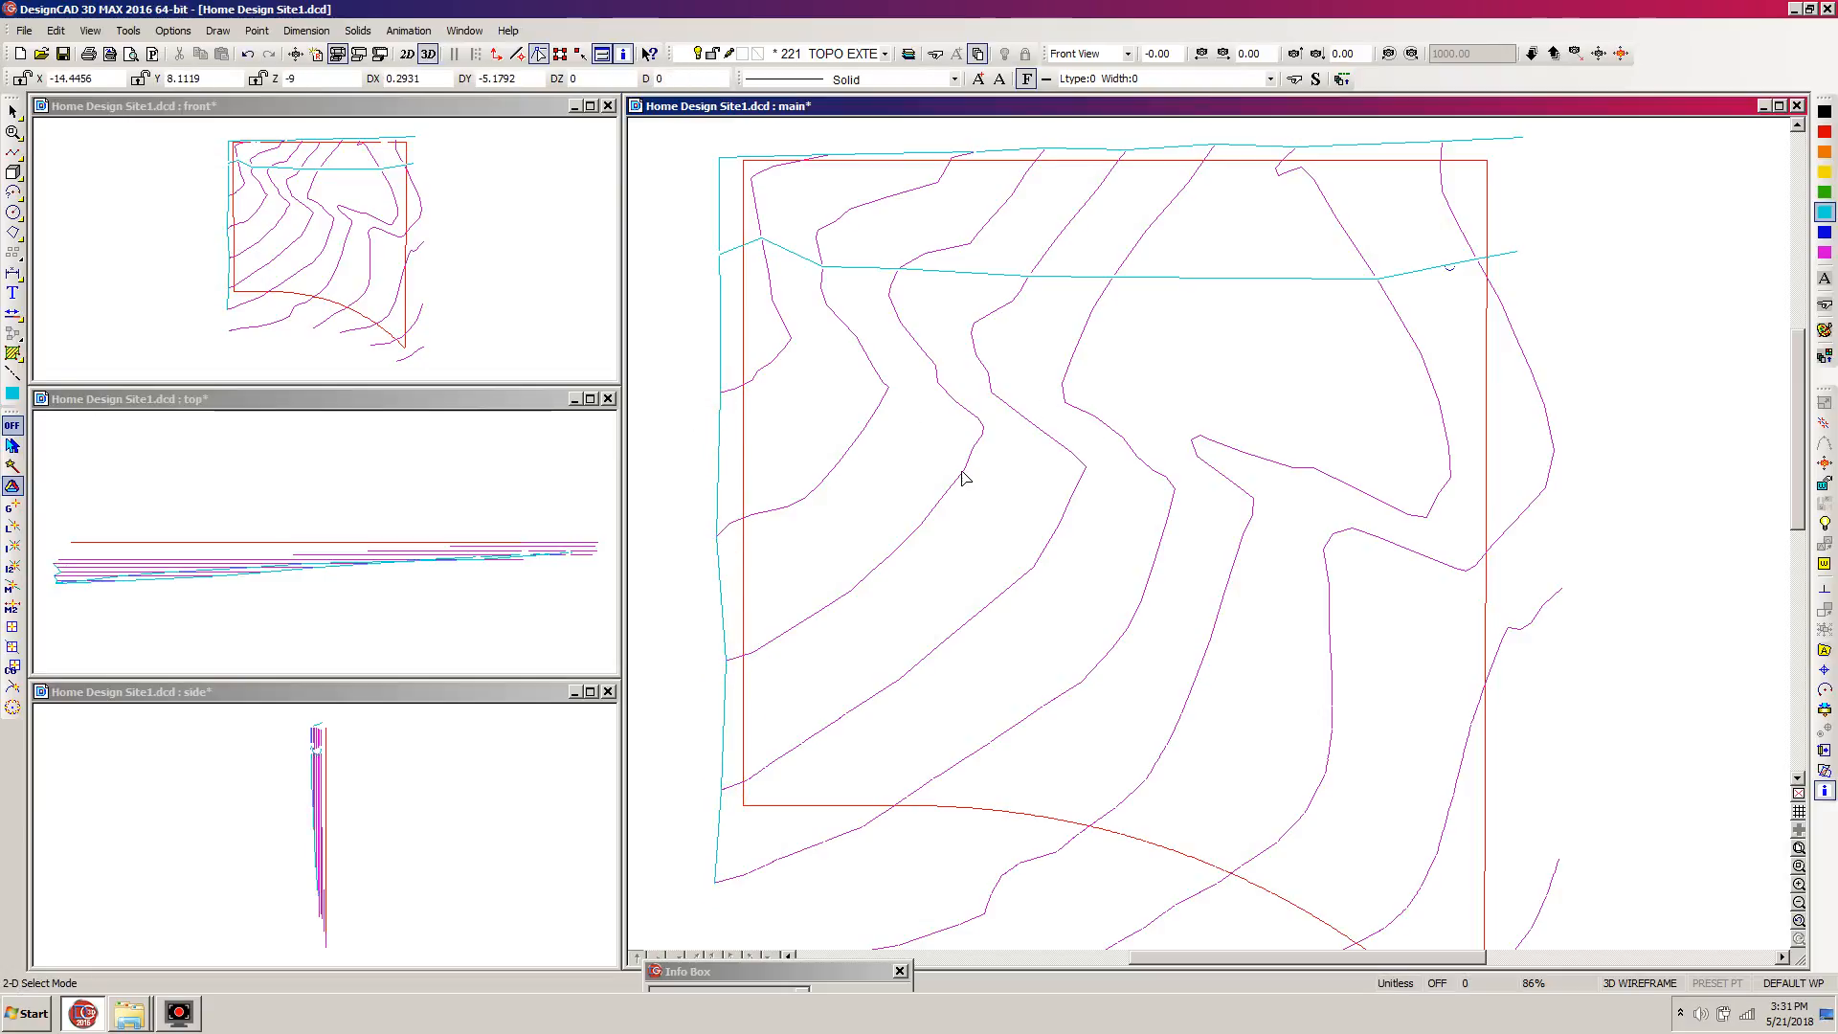
# Draw a second cross polyline from the west extension line, through the bend of the northwesternmost contour and each crossed contour, to the easternmost contour.
pyautogui.press('l')
pyautogui.click(718, 347)
pyautogui.click(790, 338)
pyautogui.click(856, 337)
pyautogui.click(923, 350)
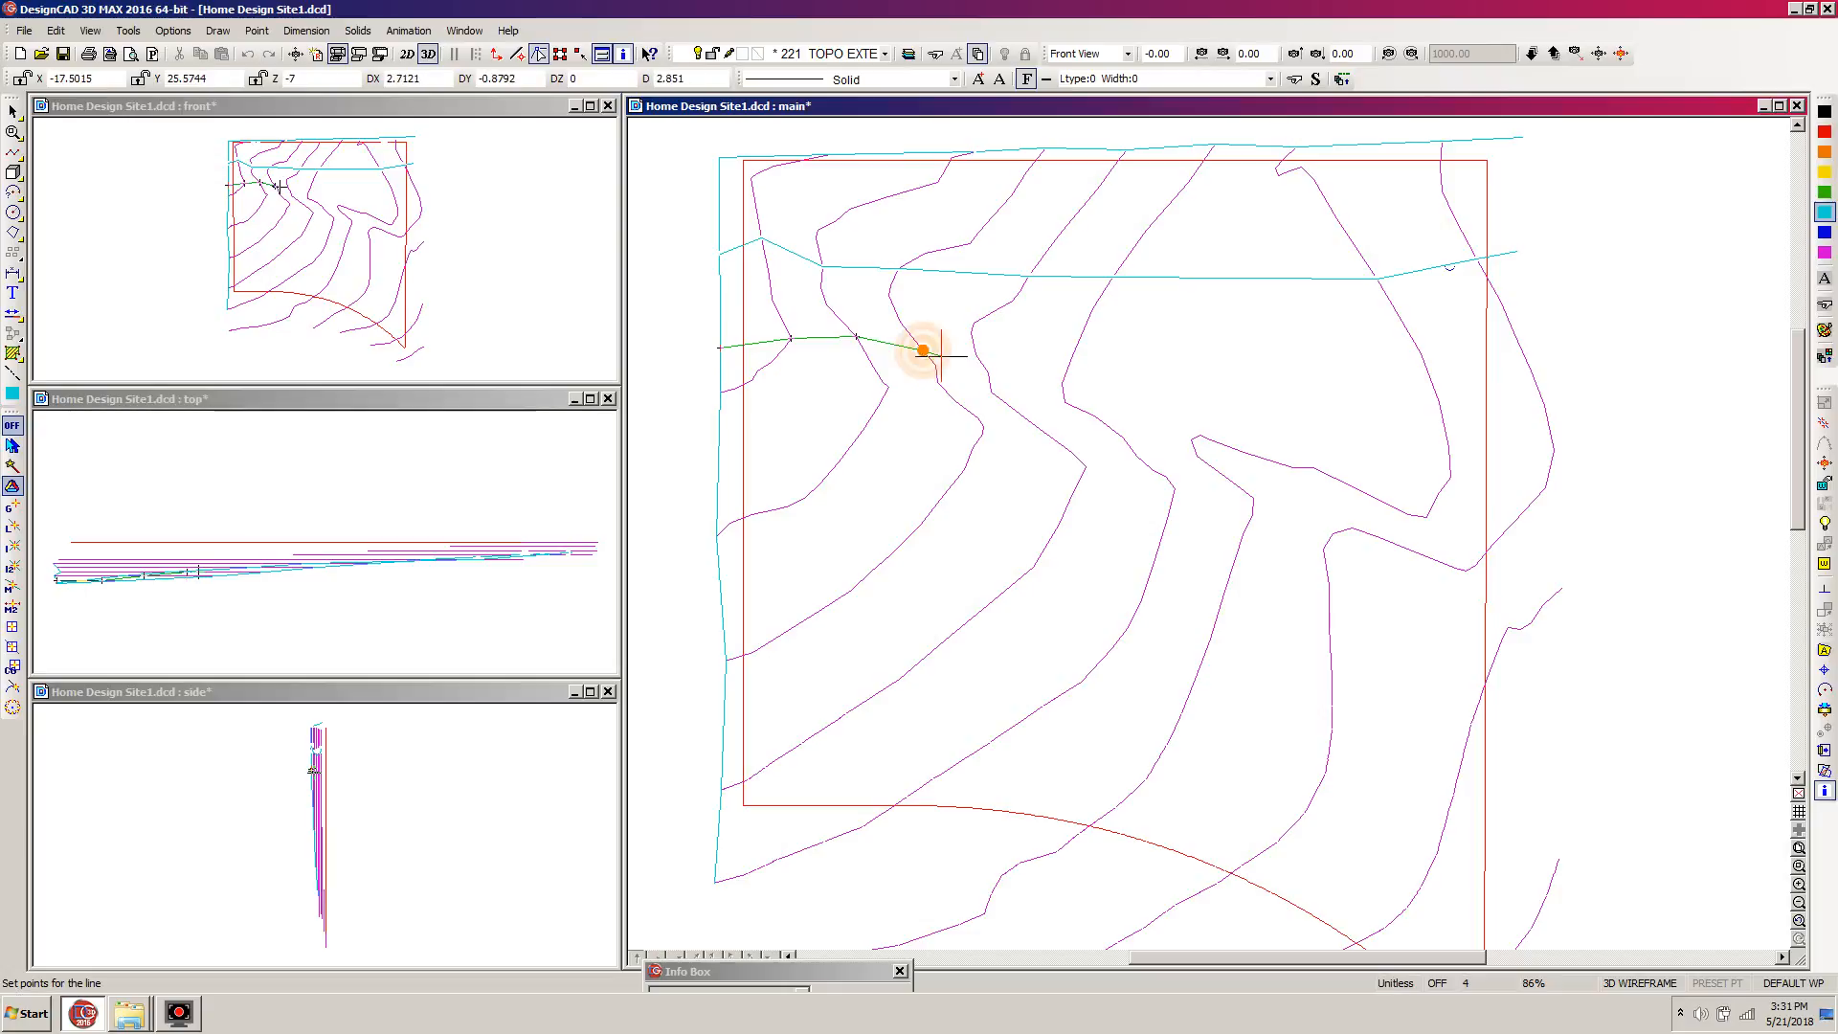
pyautogui.click(975, 354)
pyautogui.click(1073, 356)
pyautogui.click(1421, 353)
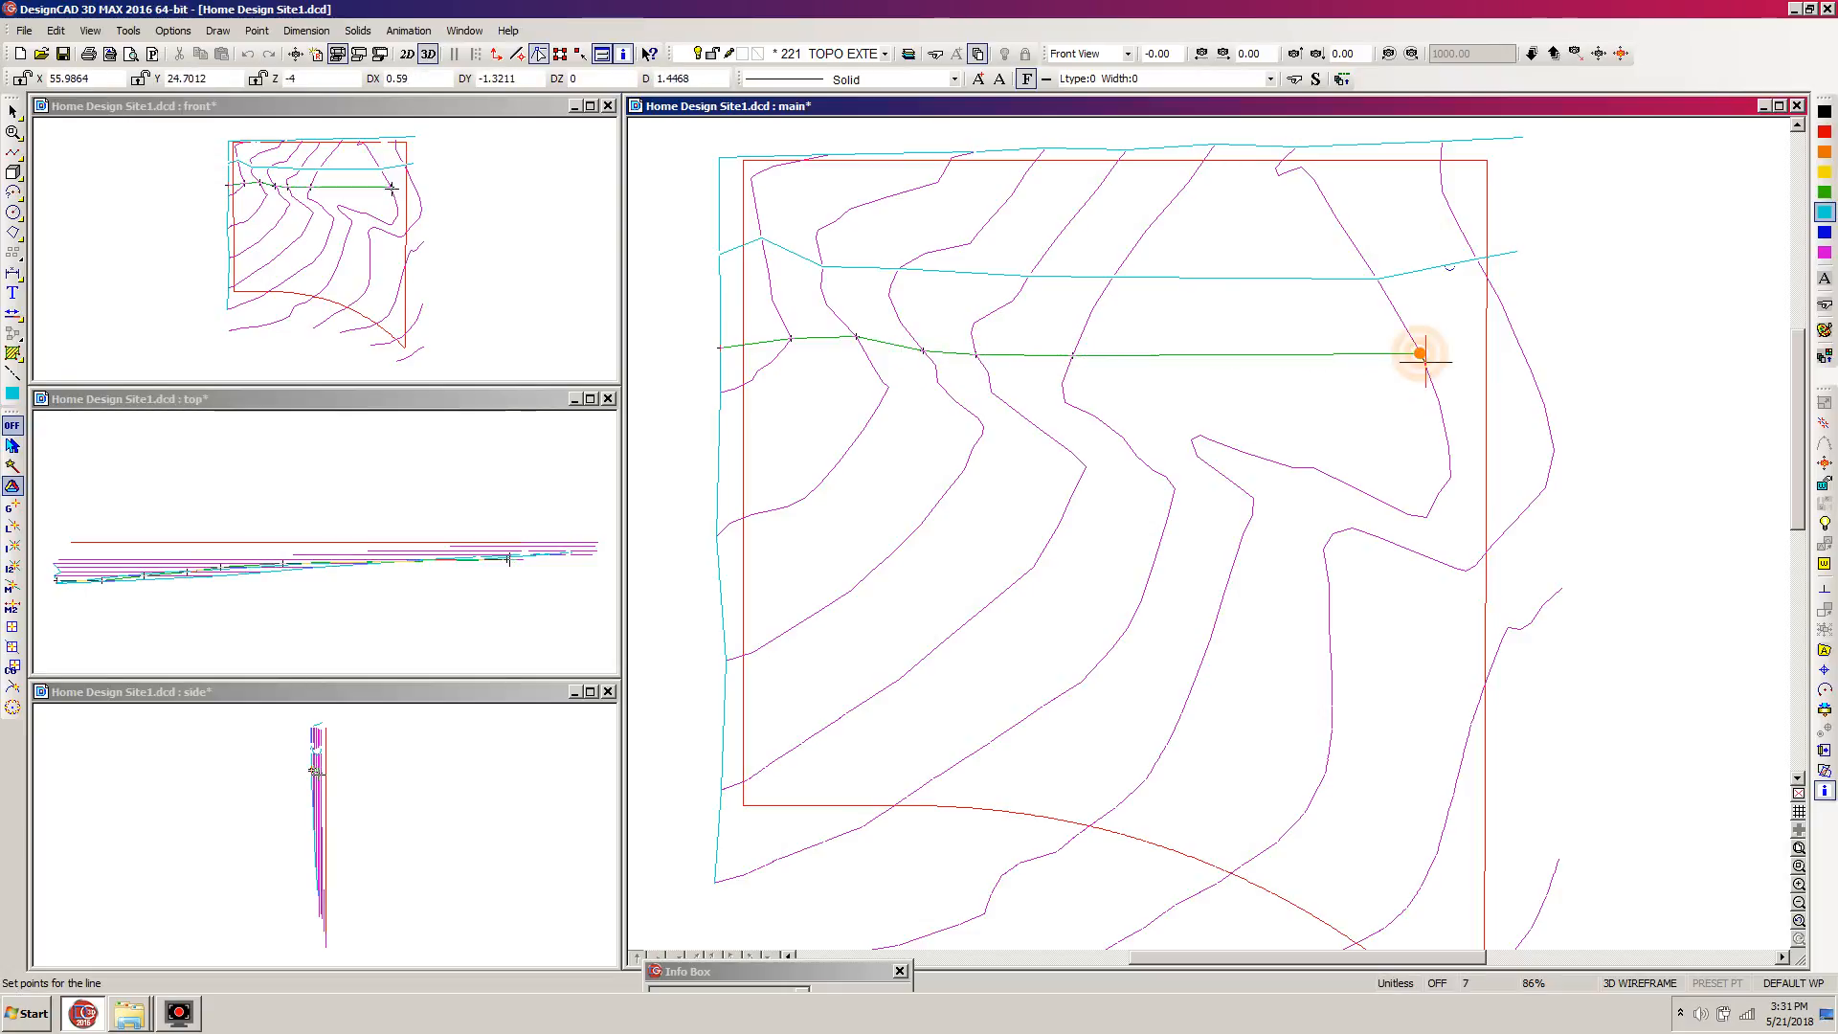
pyautogui.click(1531, 370)
pyautogui.press('Return')
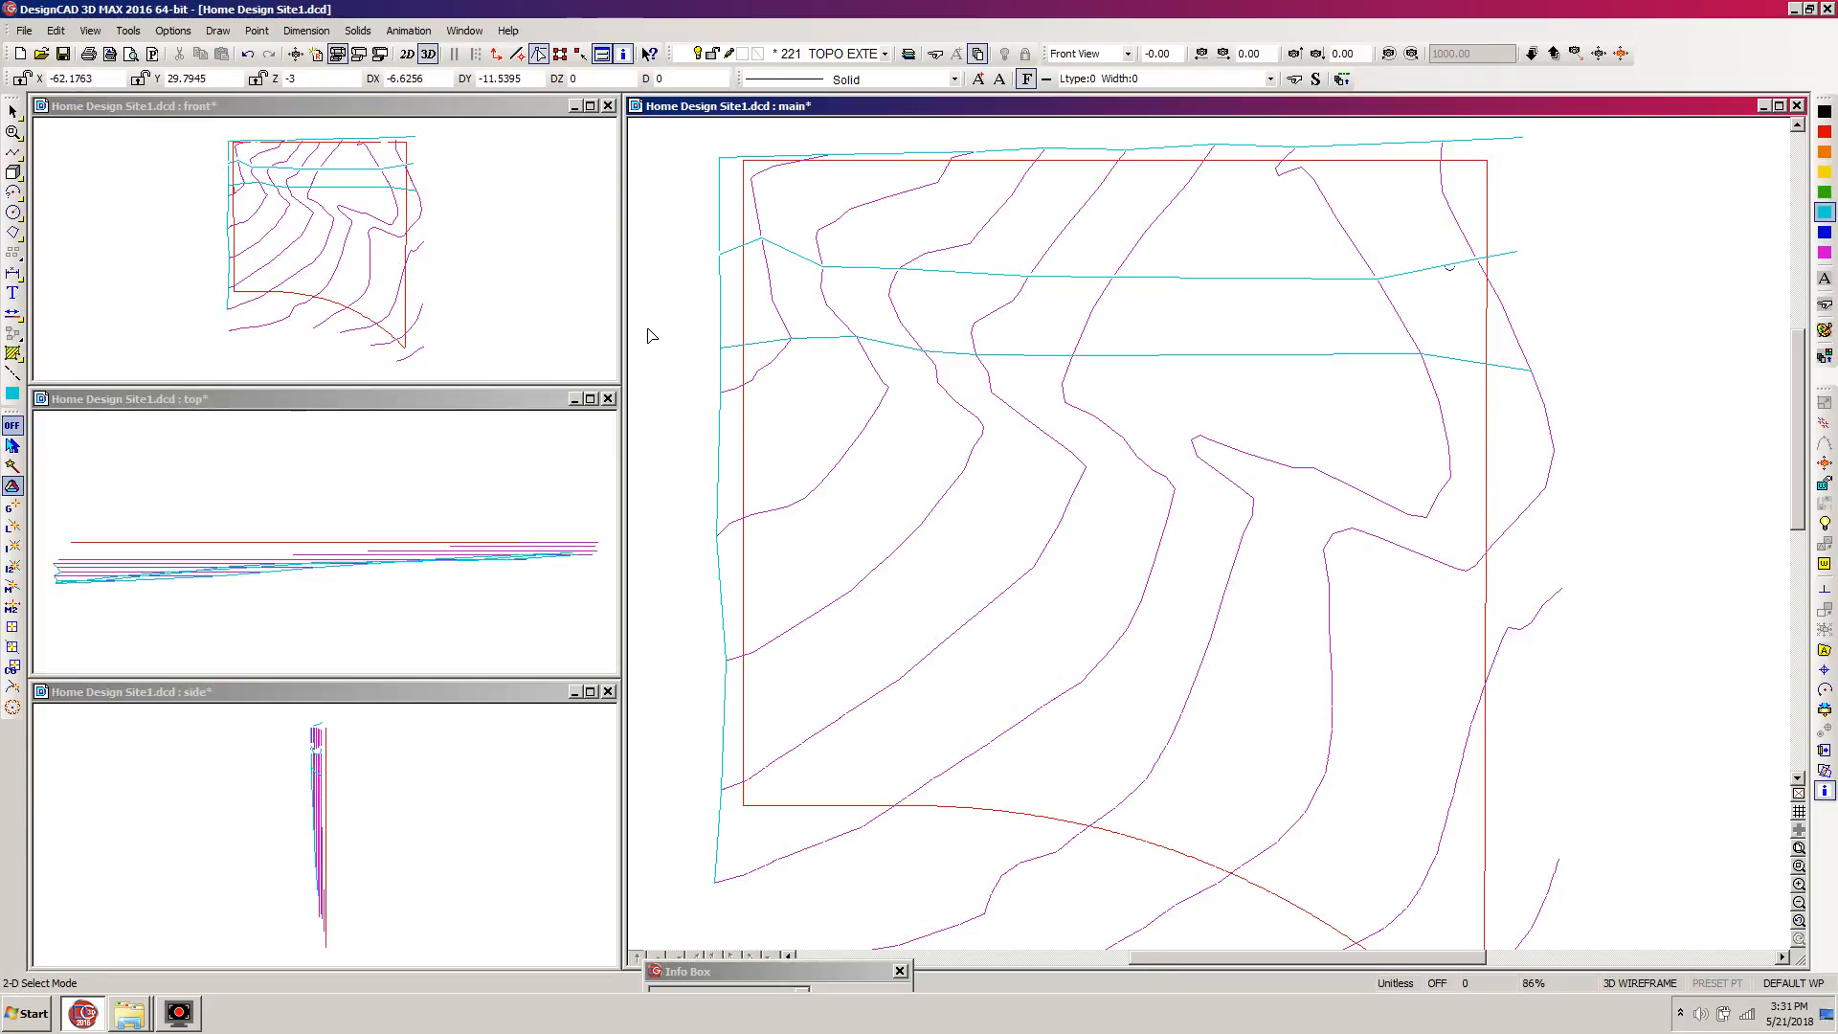
# Draw a third cross polyline from the west line through the contour bends and the inner contour's western tip to the easternmost contour.
pyautogui.press('l')
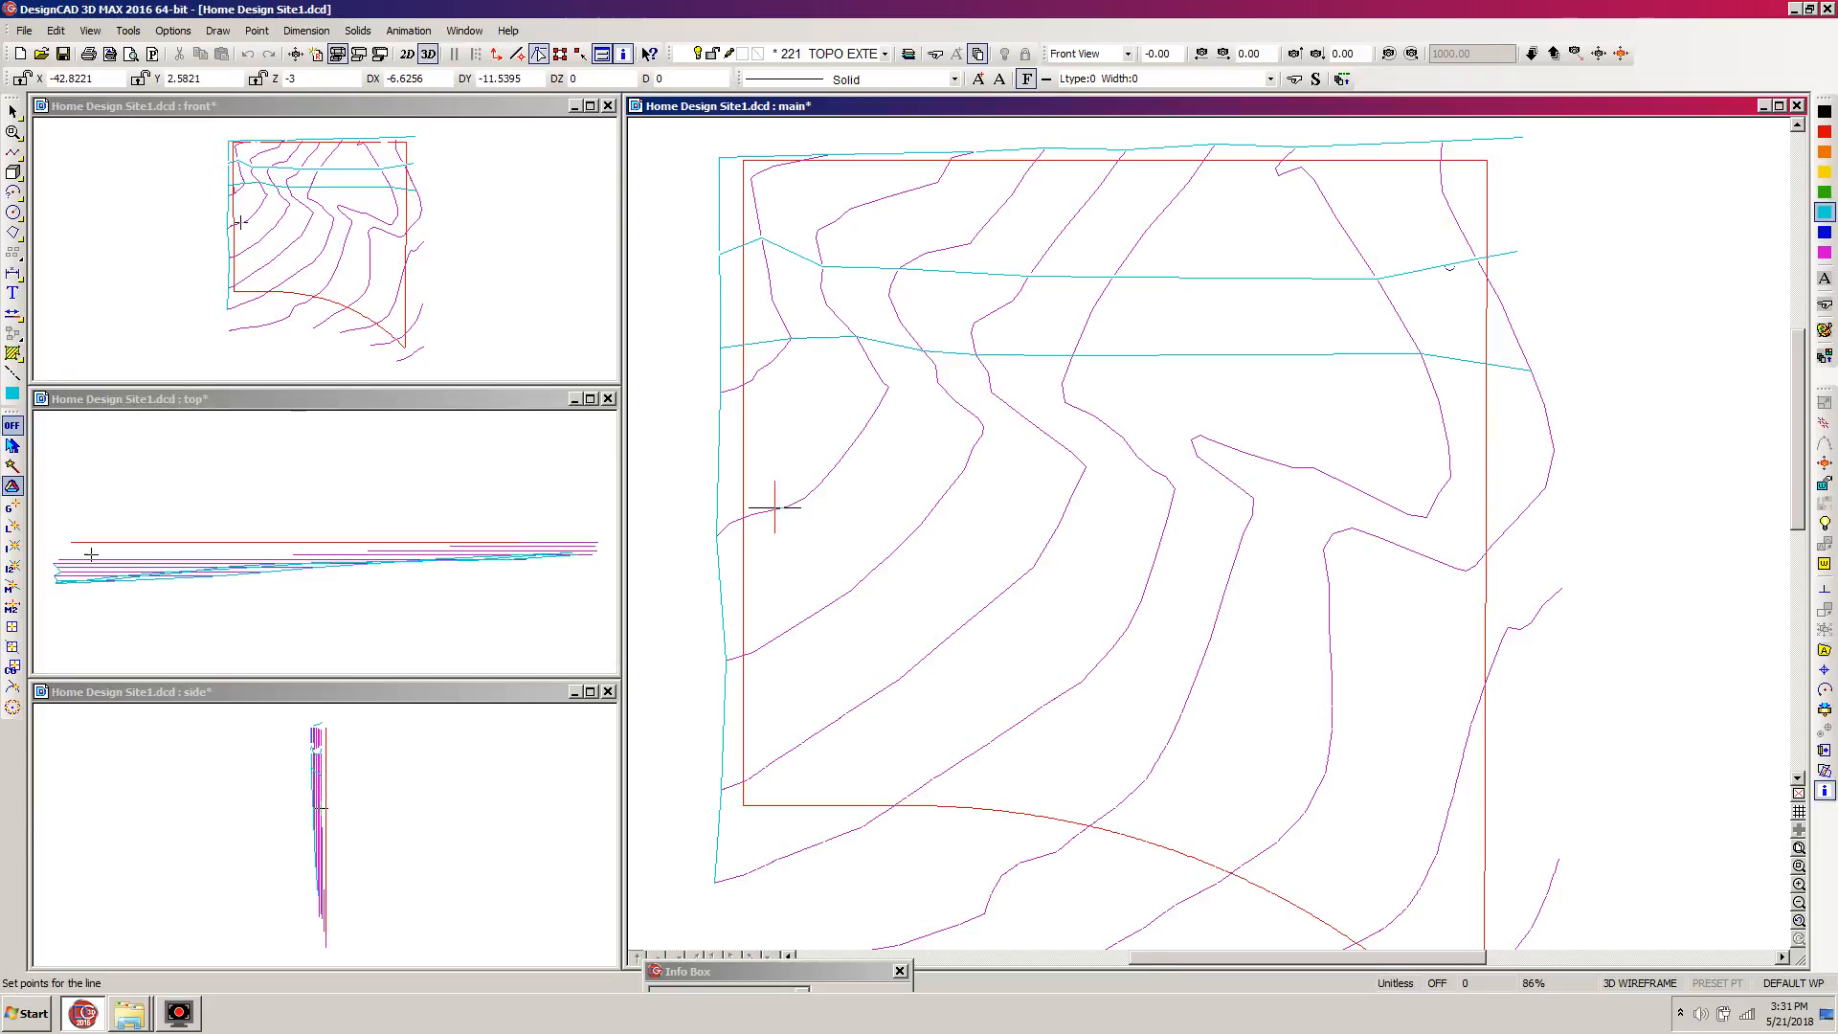
pyautogui.click(718, 450)
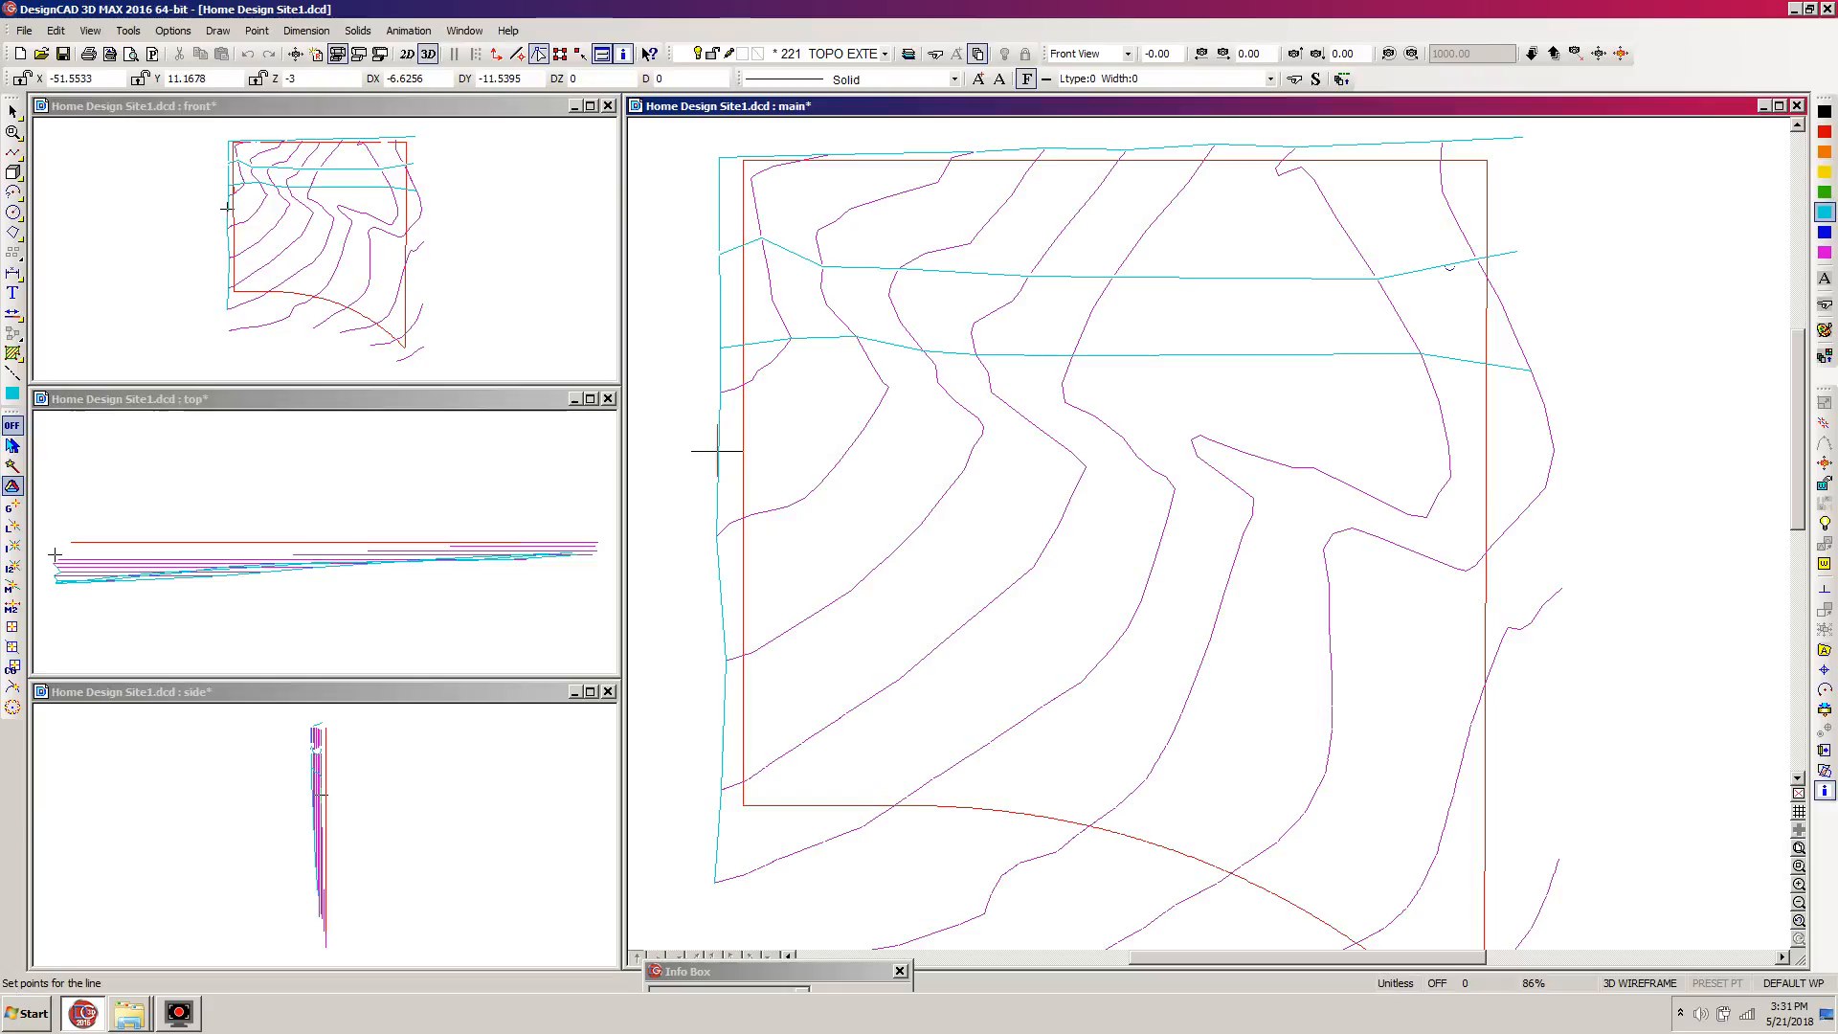
pyautogui.click(862, 430)
pyautogui.click(974, 447)
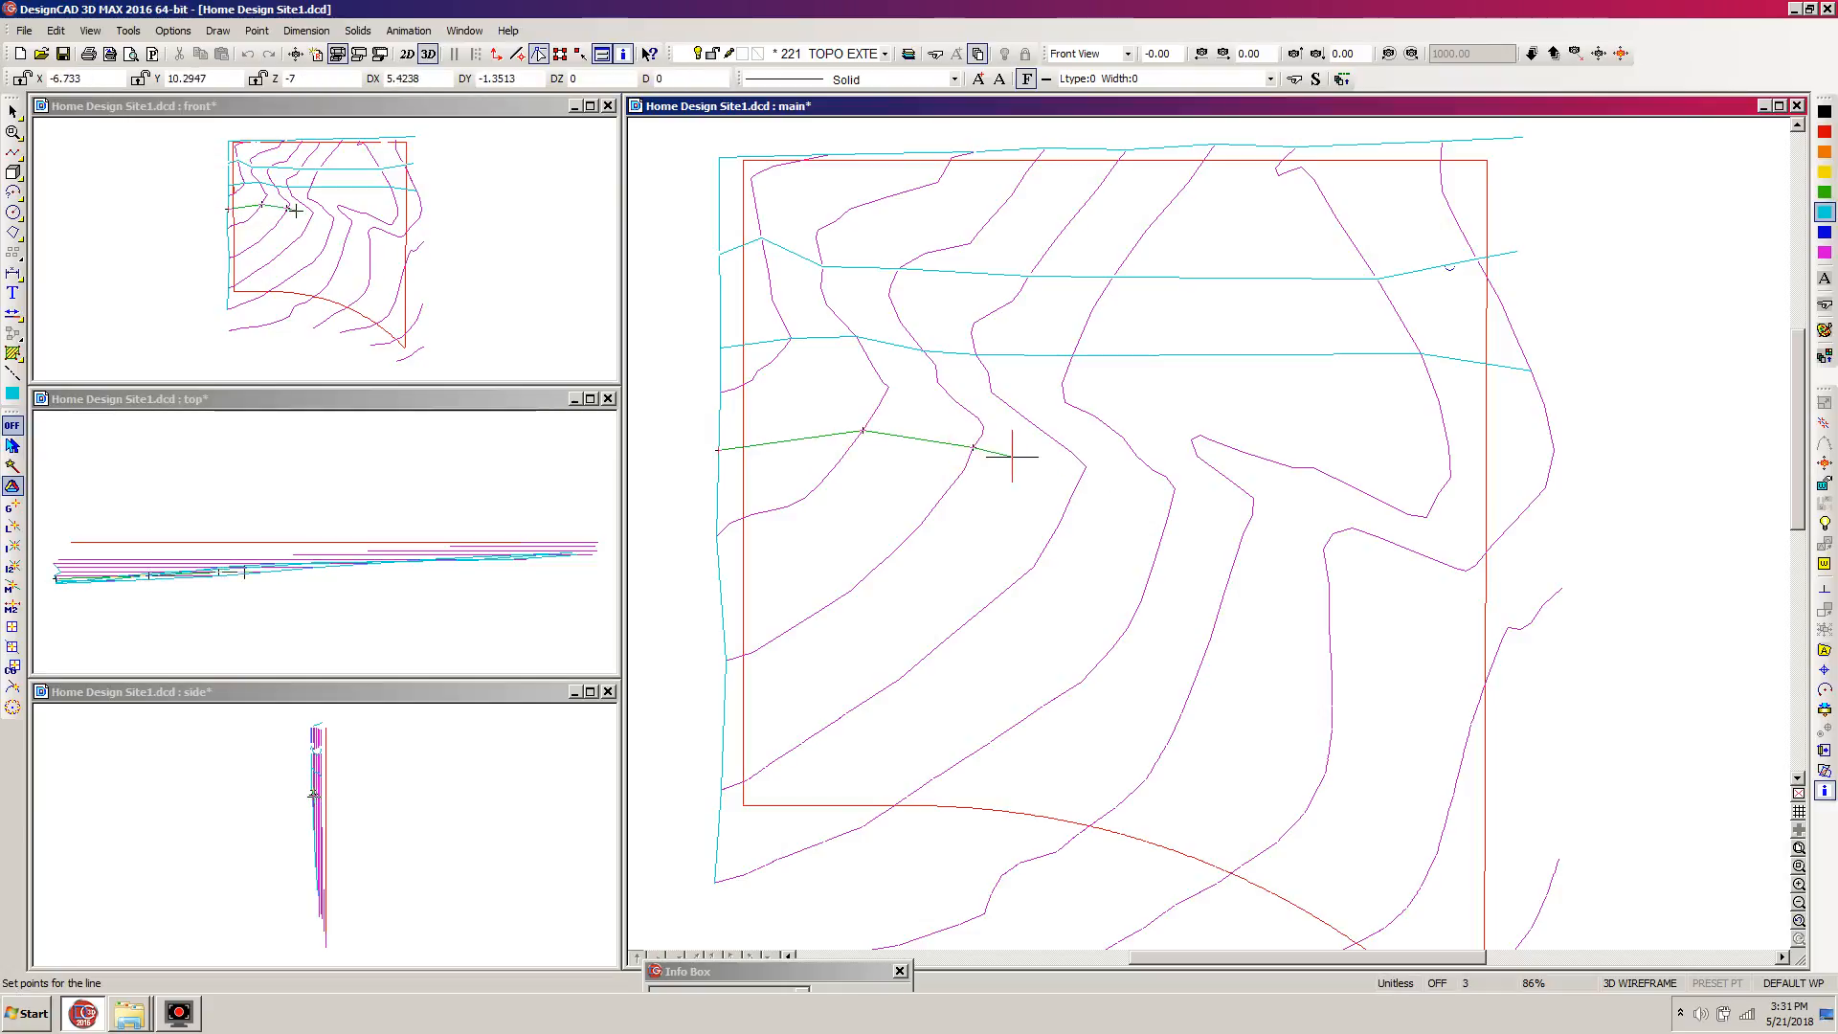
pyautogui.click(1087, 466)
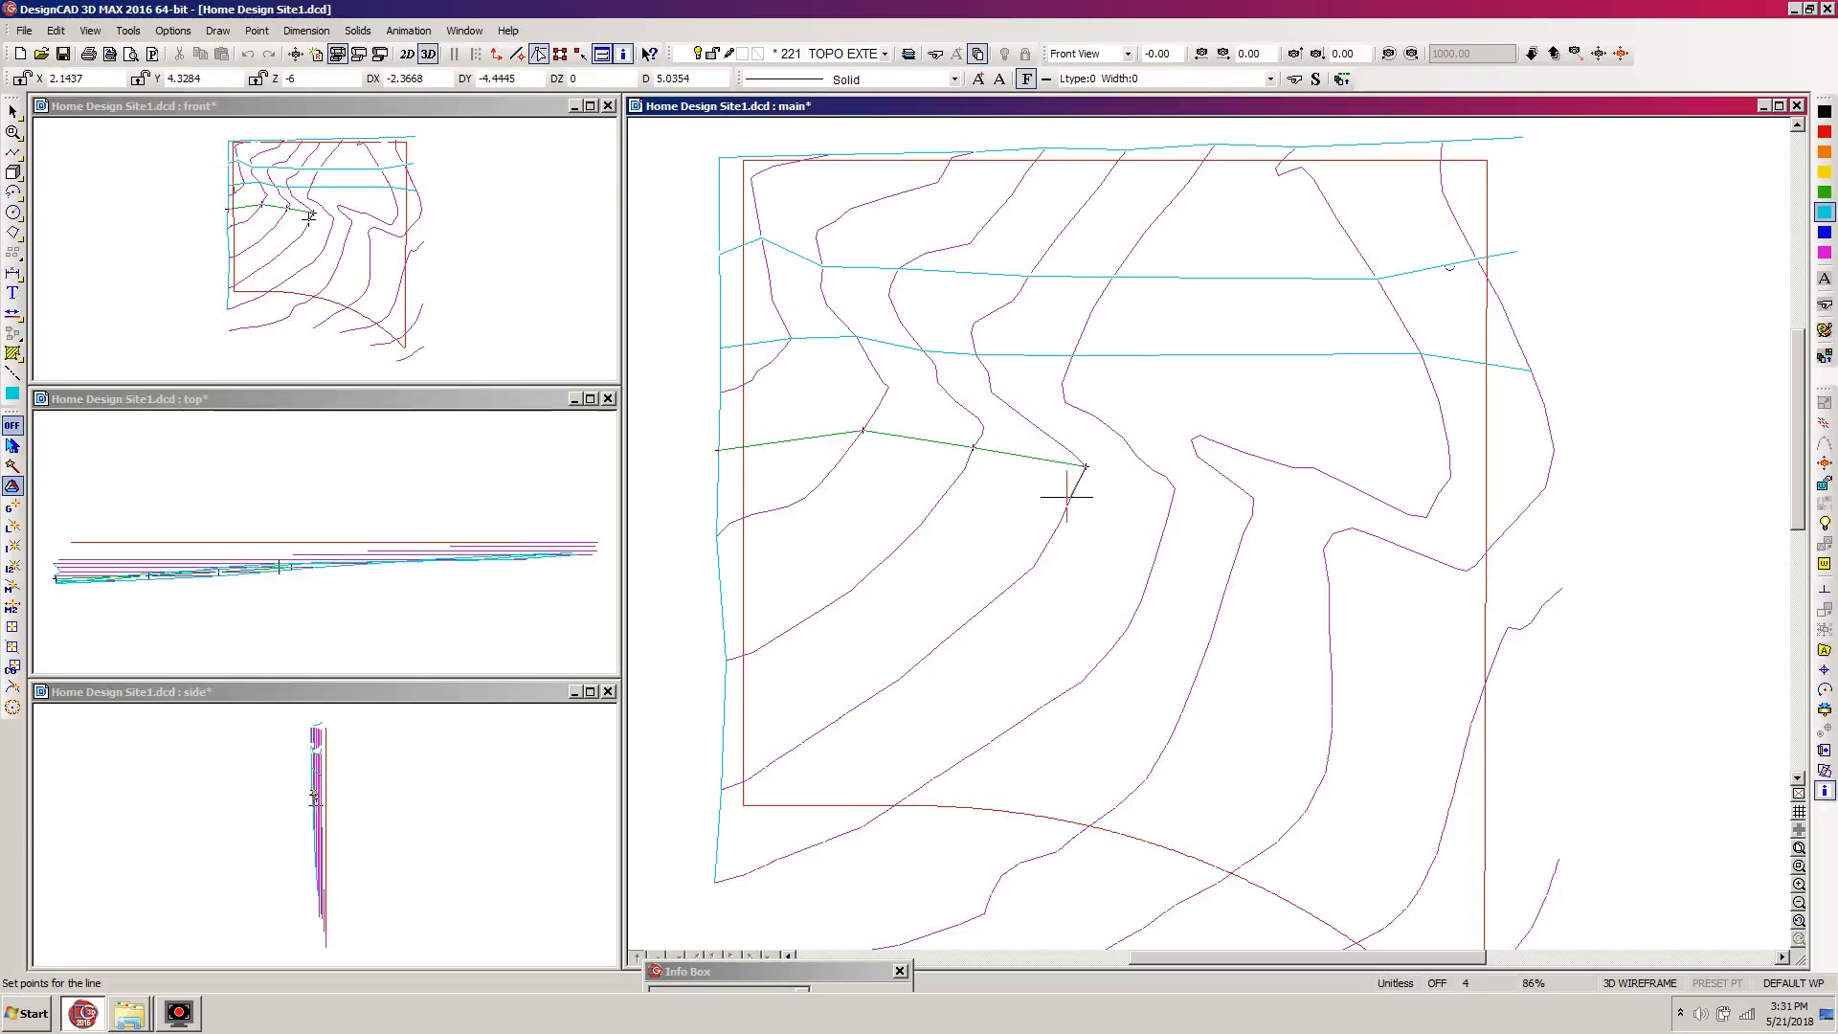
pyautogui.press('BackSpace')
pyautogui.press('BackSpace')
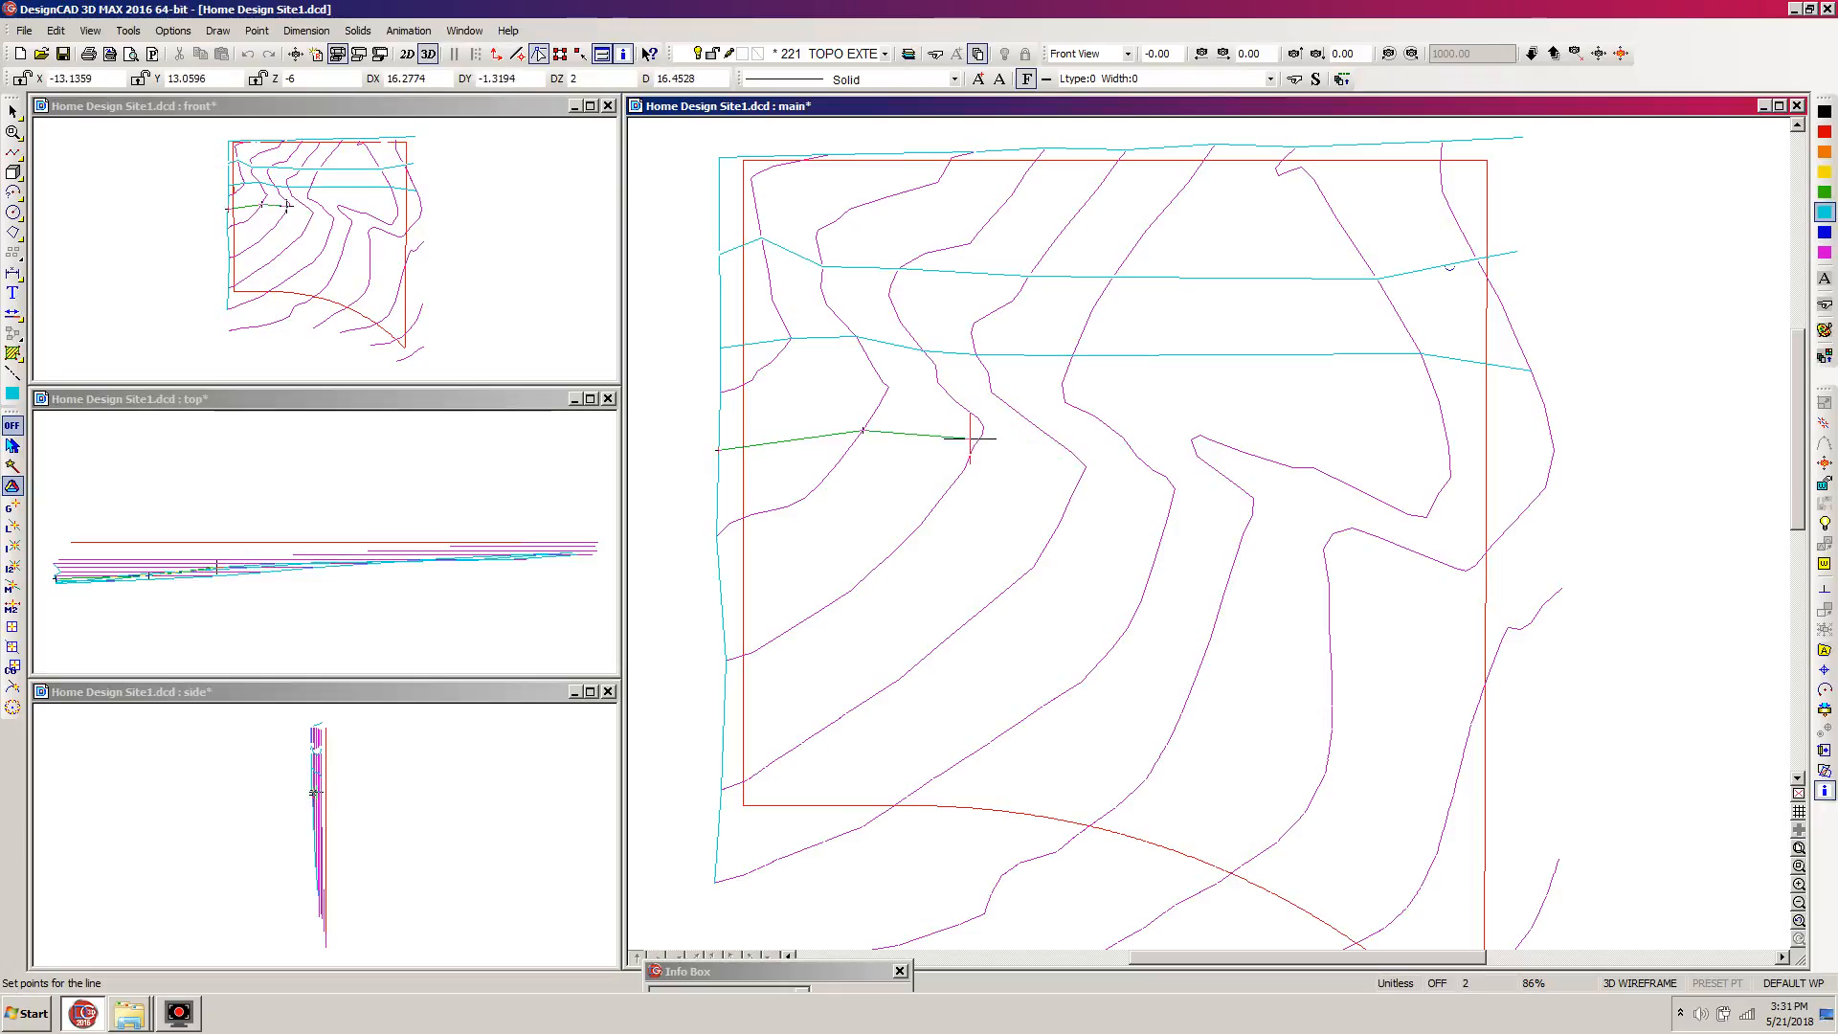
pyautogui.click(983, 426)
pyautogui.click(1086, 466)
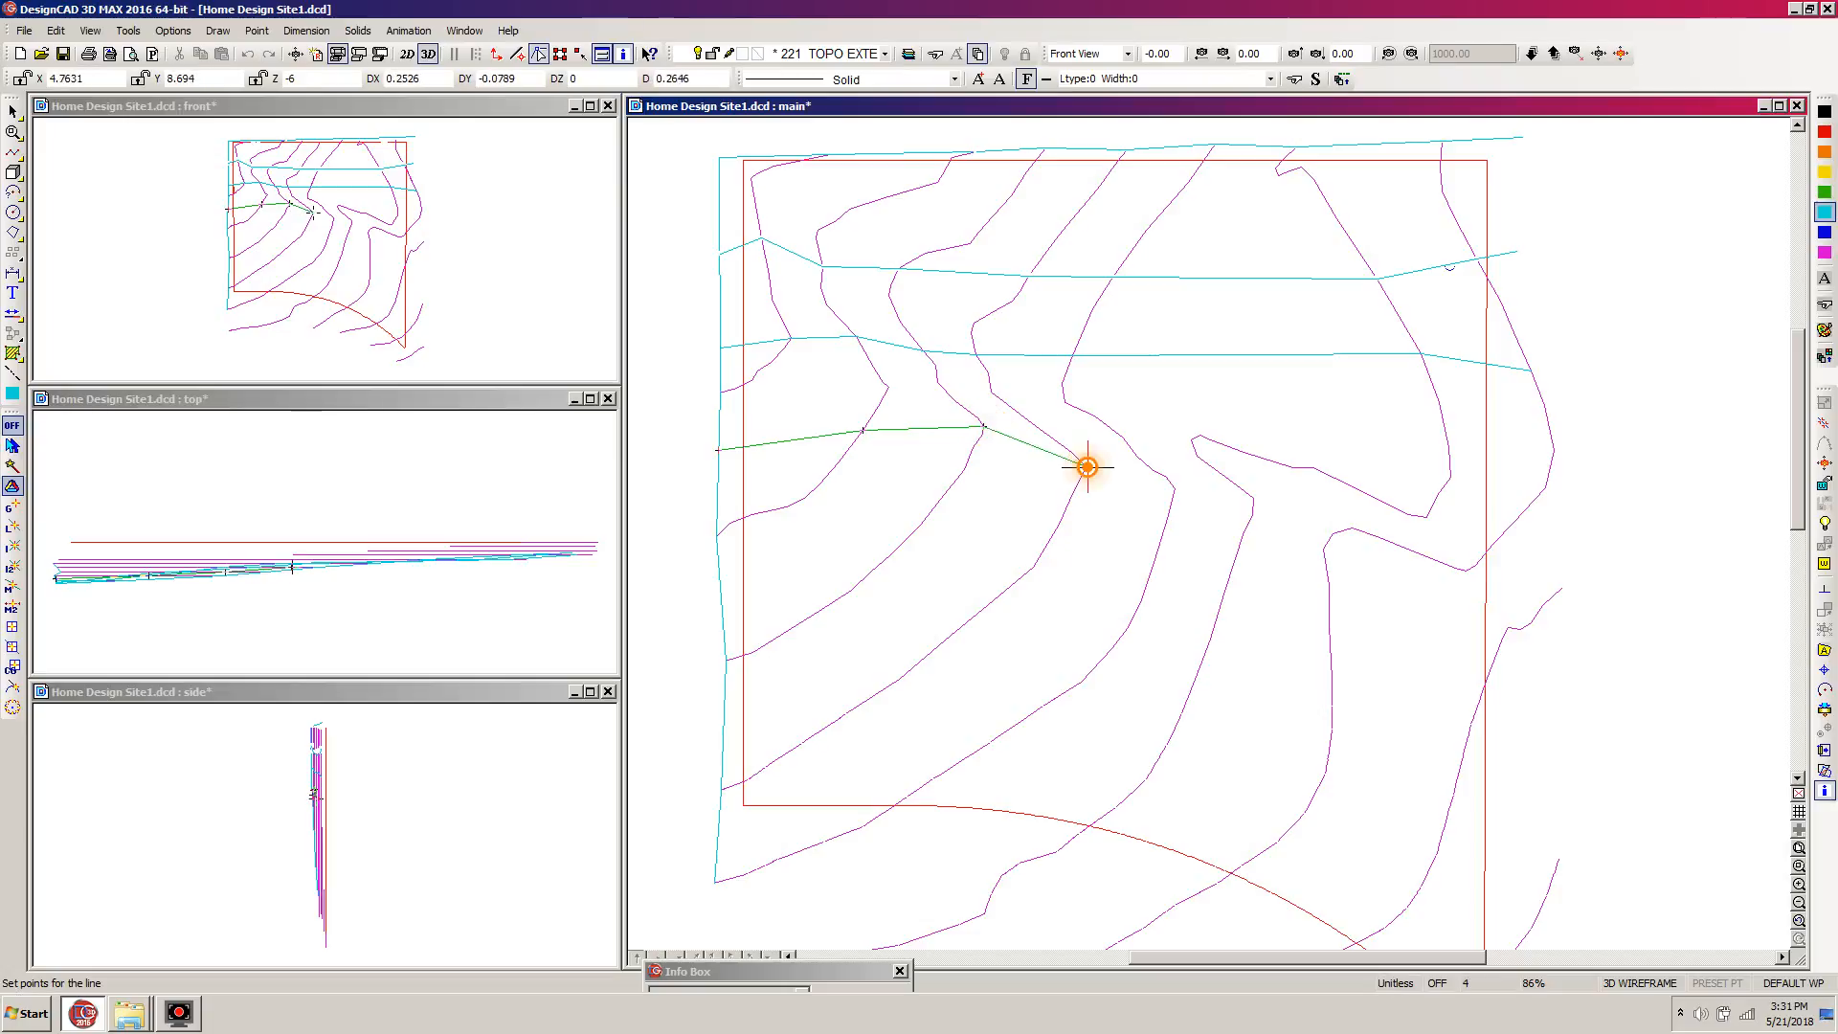
pyautogui.click(1167, 476)
pyautogui.press('BackSpace')
pyautogui.click(1137, 456)
pyautogui.click(1190, 438)
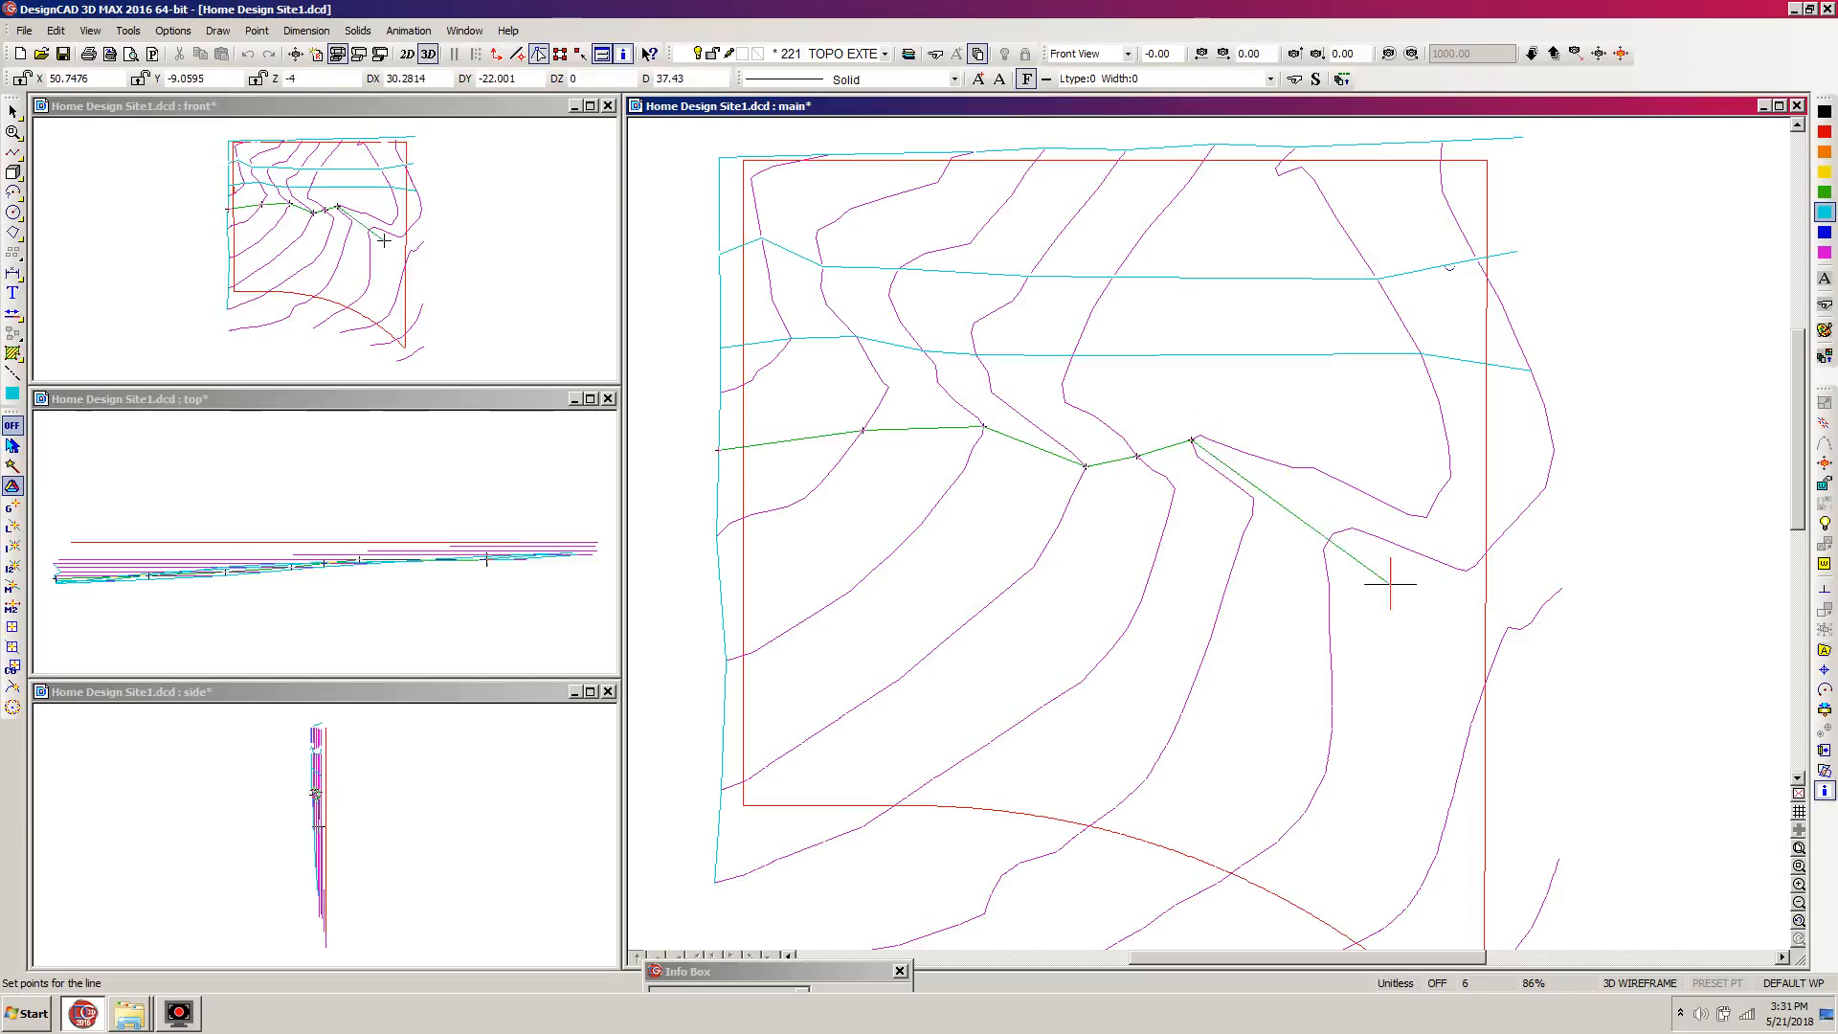
pyautogui.click(1448, 448)
pyautogui.click(1552, 450)
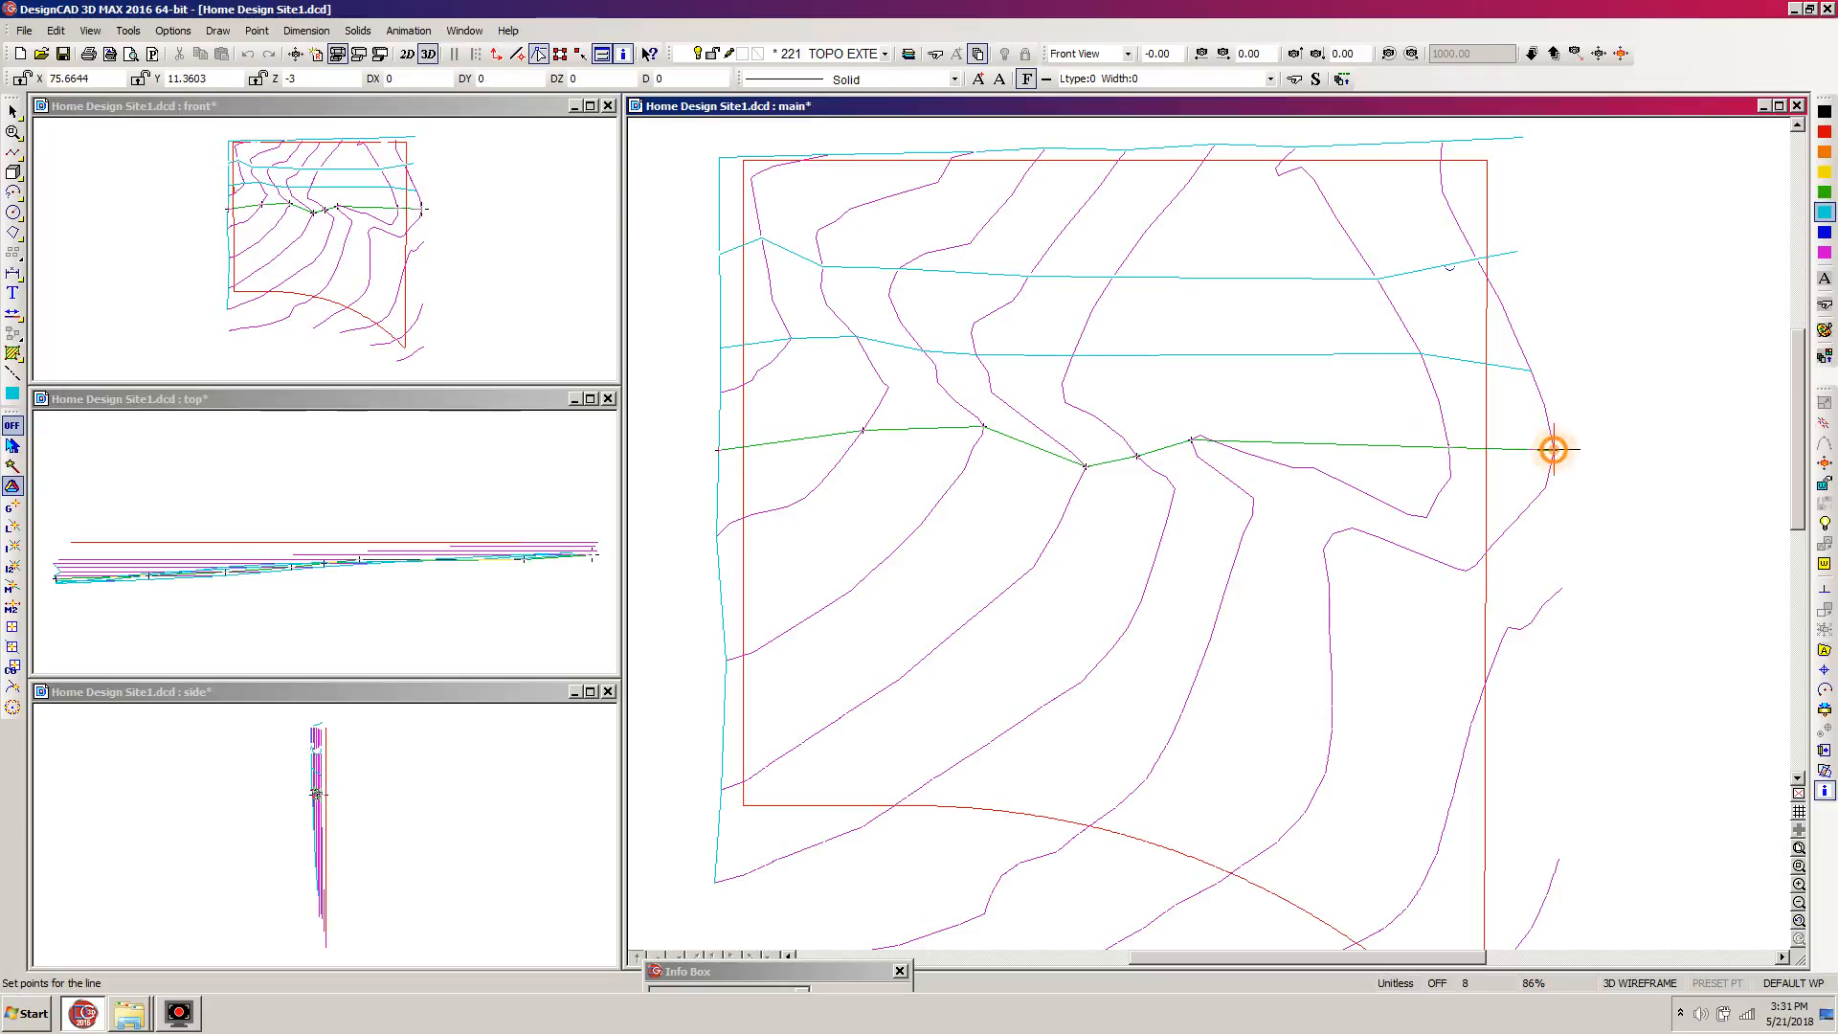
pyautogui.press('Return')
# Draw a fourth cross polyline from the west line through four contours to the western bend of the easternmost contour.
pyautogui.press('l')
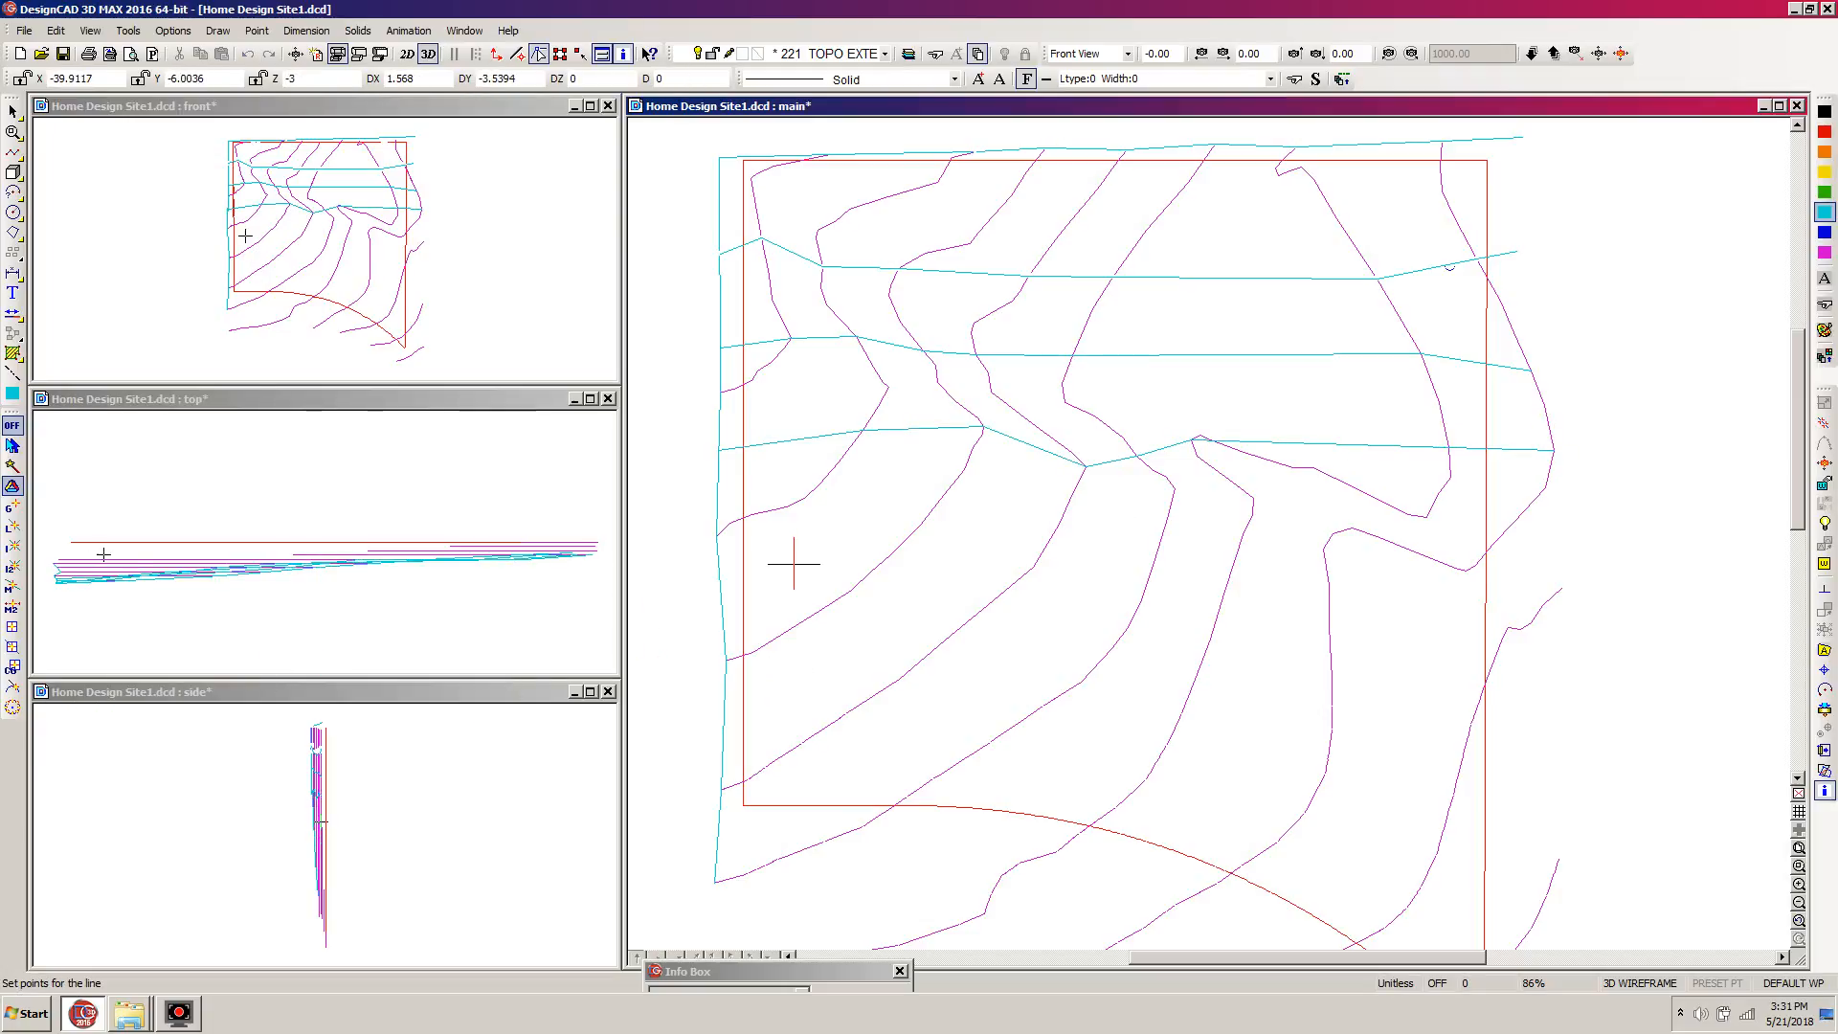
pyautogui.click(718, 578)
pyautogui.click(1033, 565)
pyautogui.click(1153, 562)
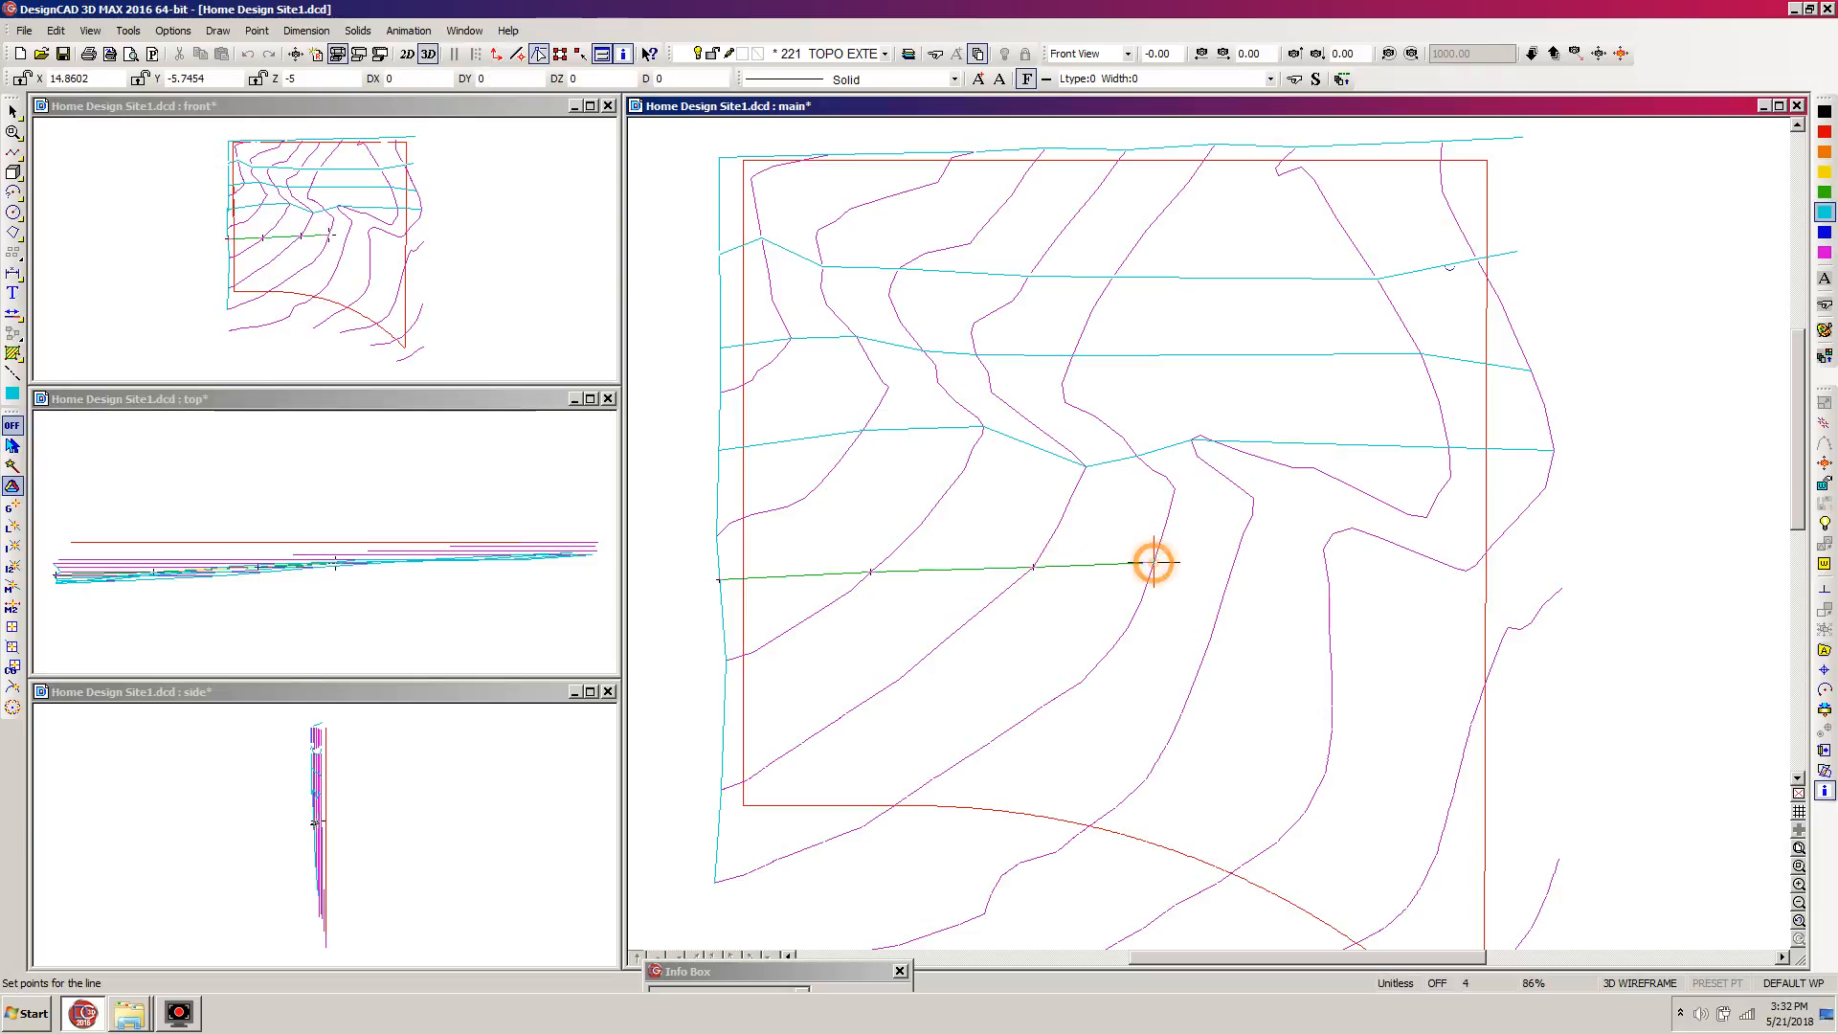
pyautogui.click(1223, 590)
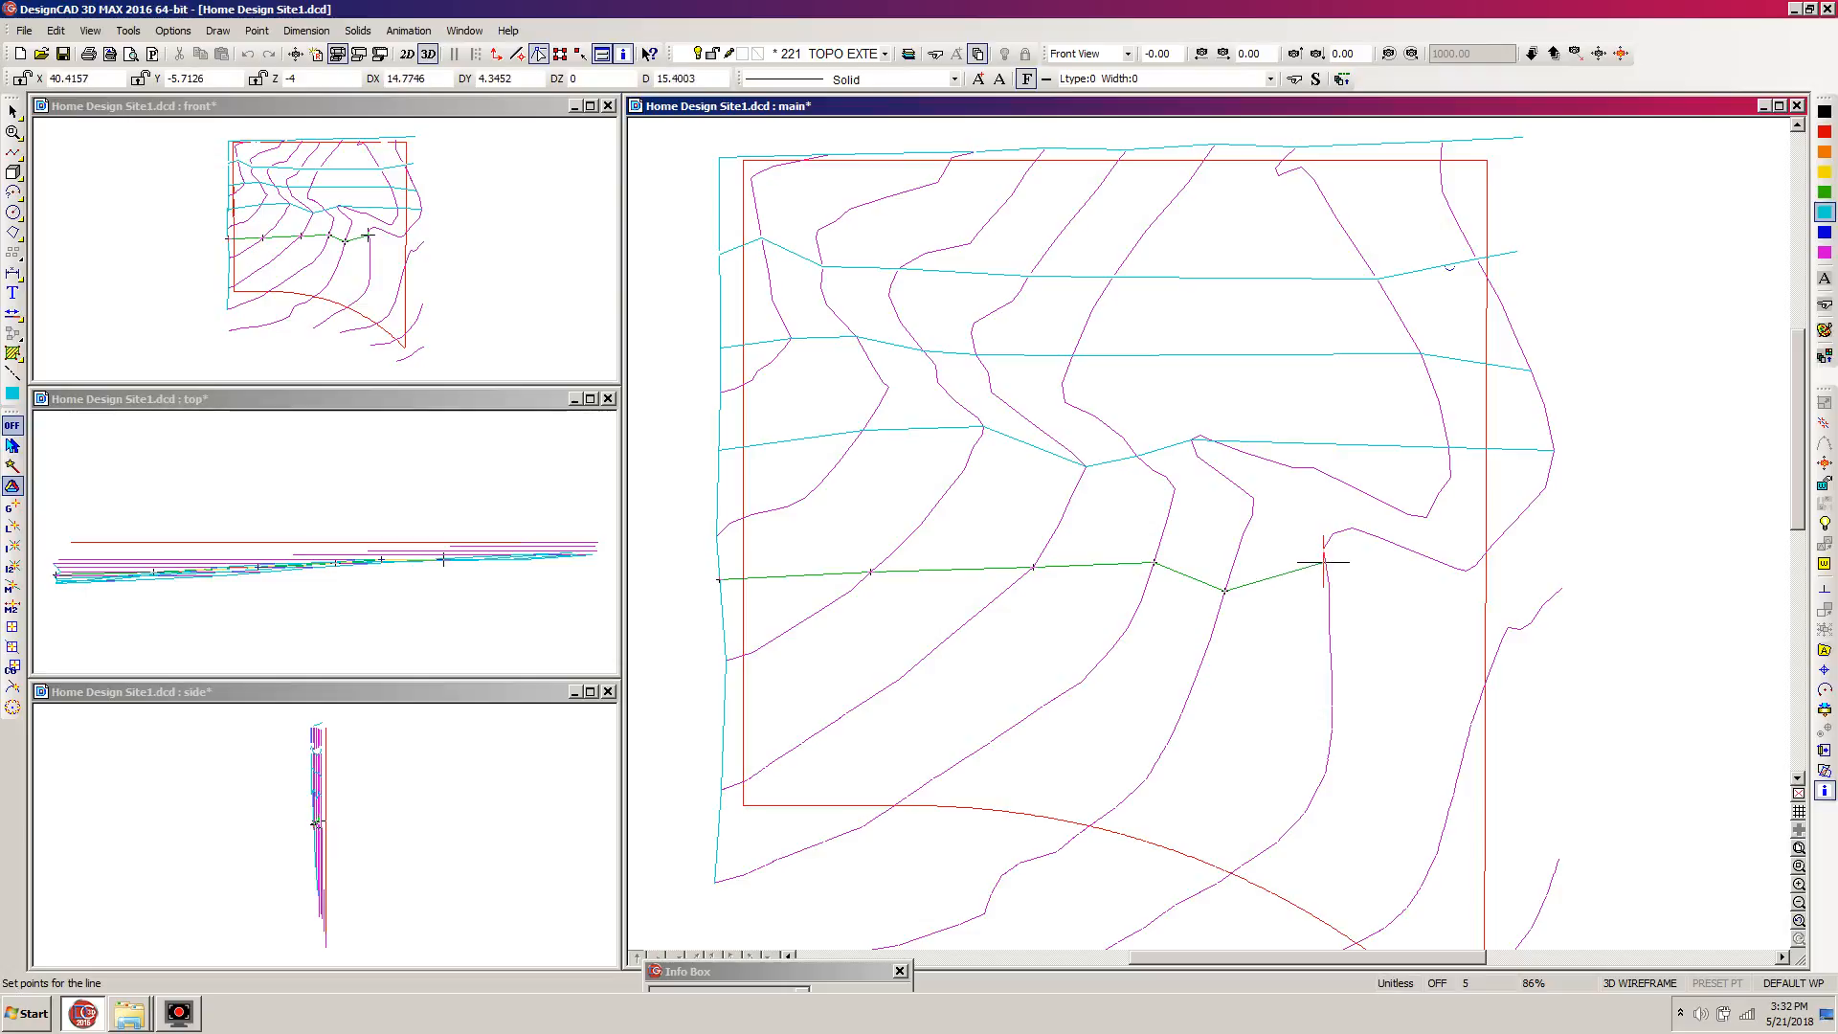
pyautogui.click(1323, 548)
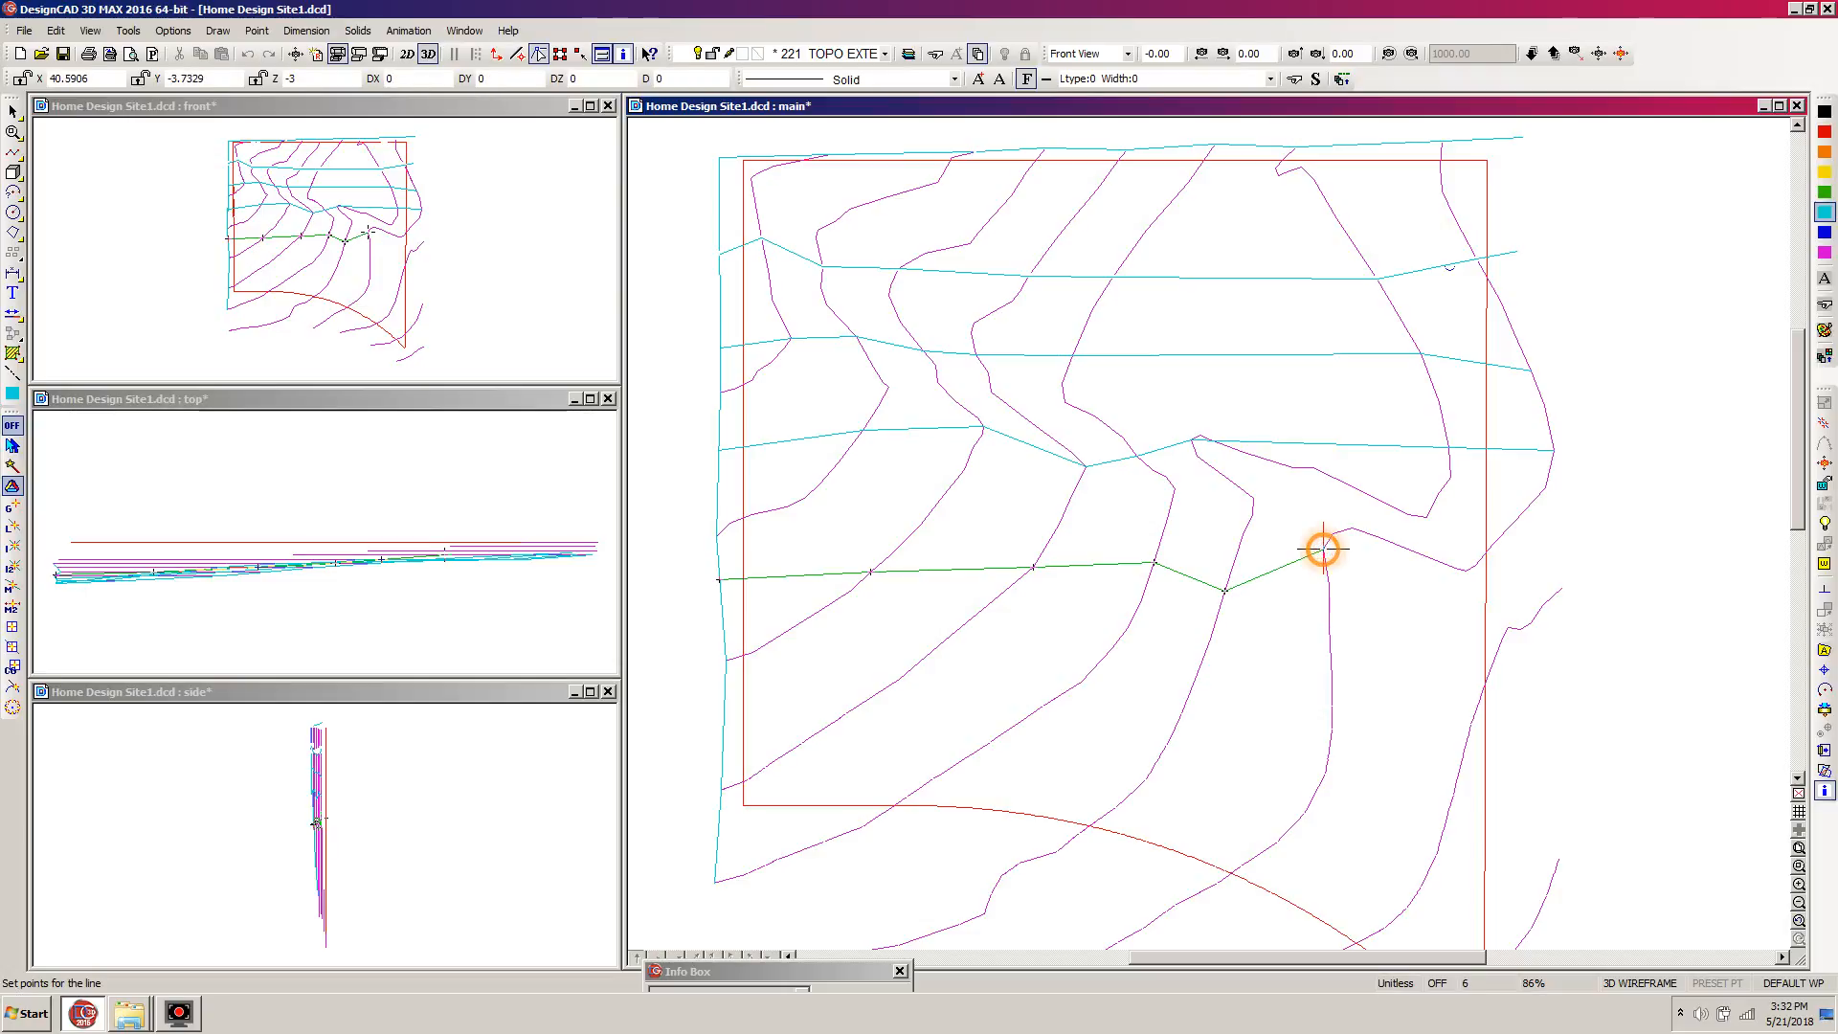
pyautogui.rightClick(1470, 594)
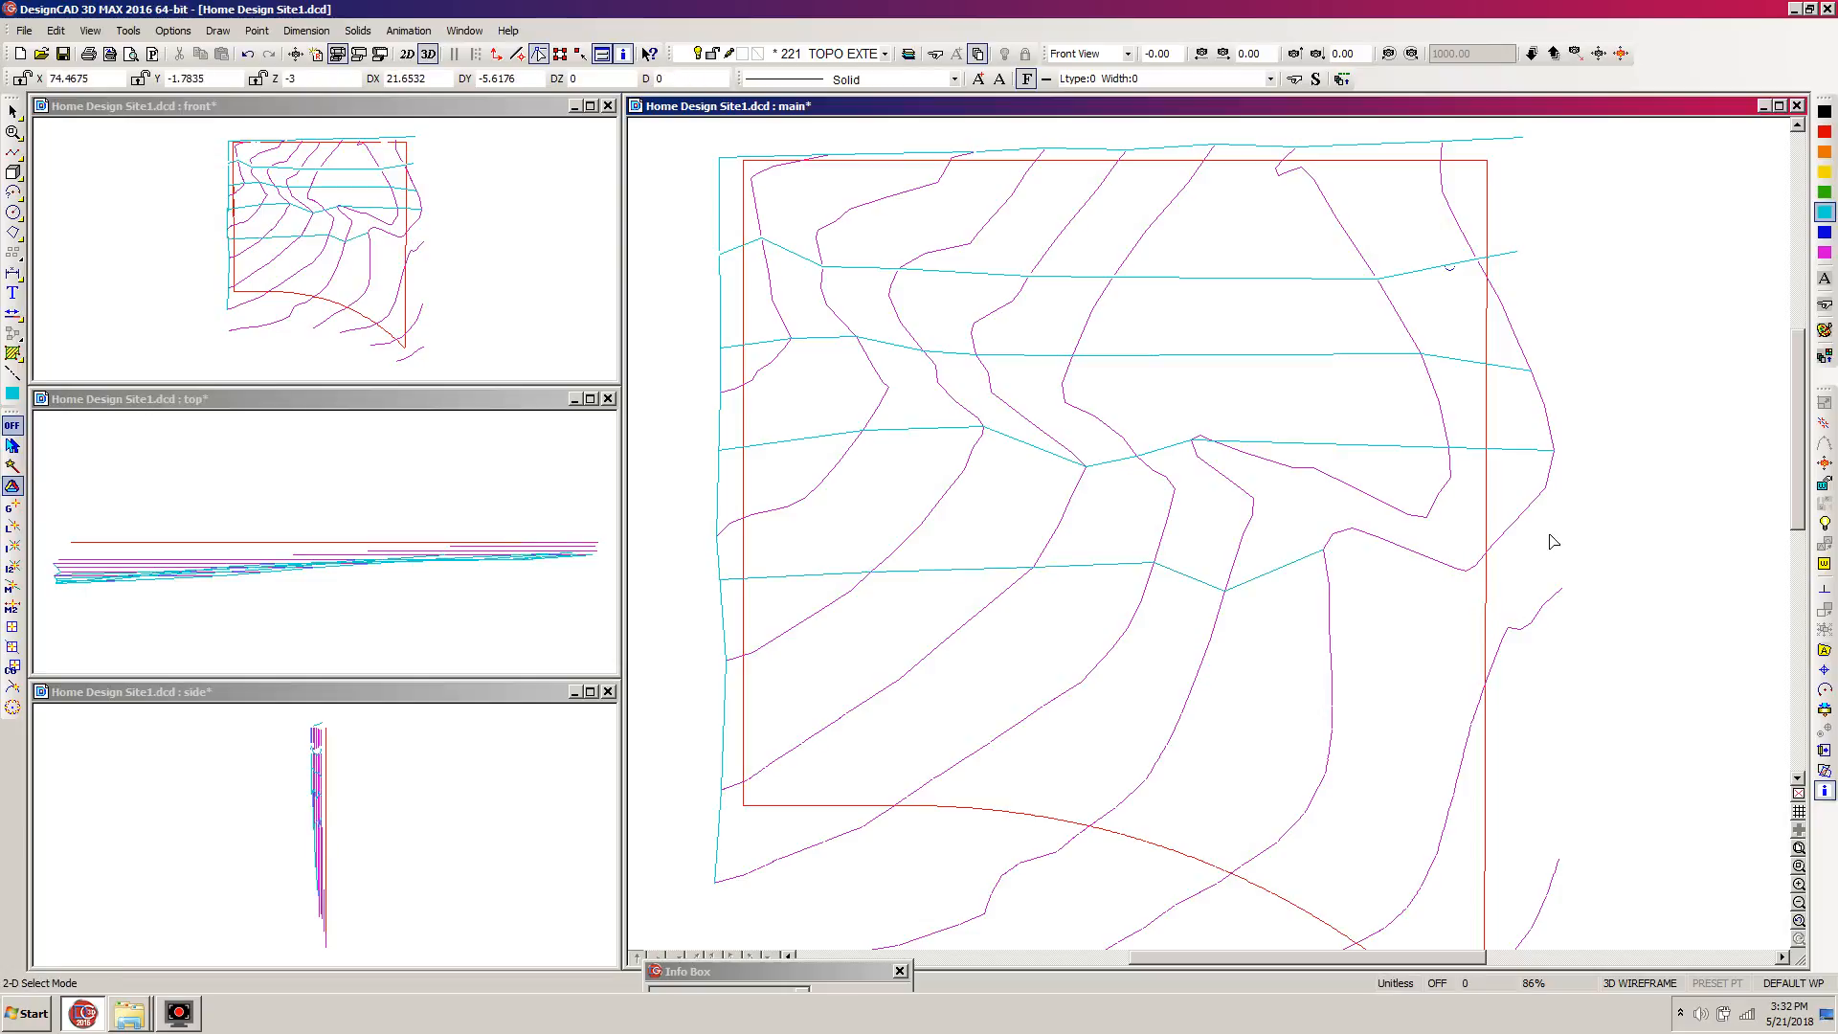
# Draw a polyline along the east boundary joining the east ends of the three southeastern contours and ending on the easternmost contour.
pyautogui.scroll(-5, 1587, 841)
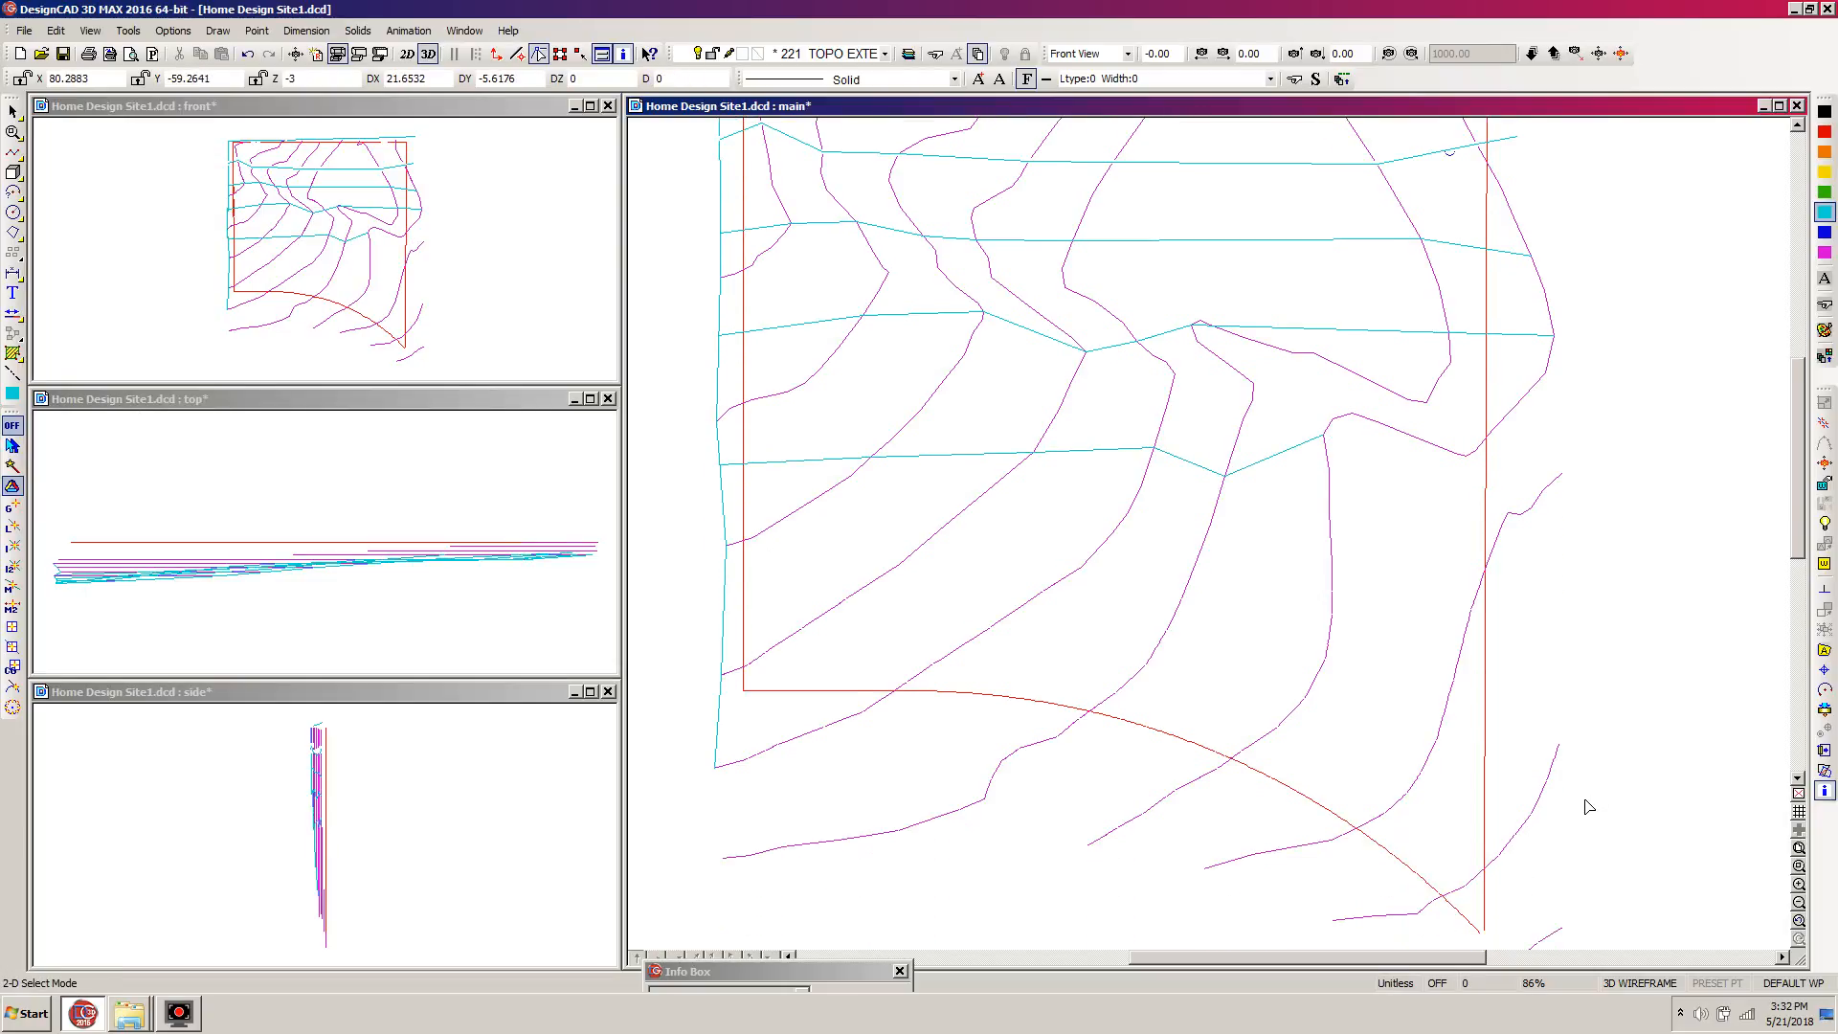
pyautogui.press('l')
pyautogui.click(1562, 851)
pyautogui.click(1558, 667)
pyautogui.click(1560, 394)
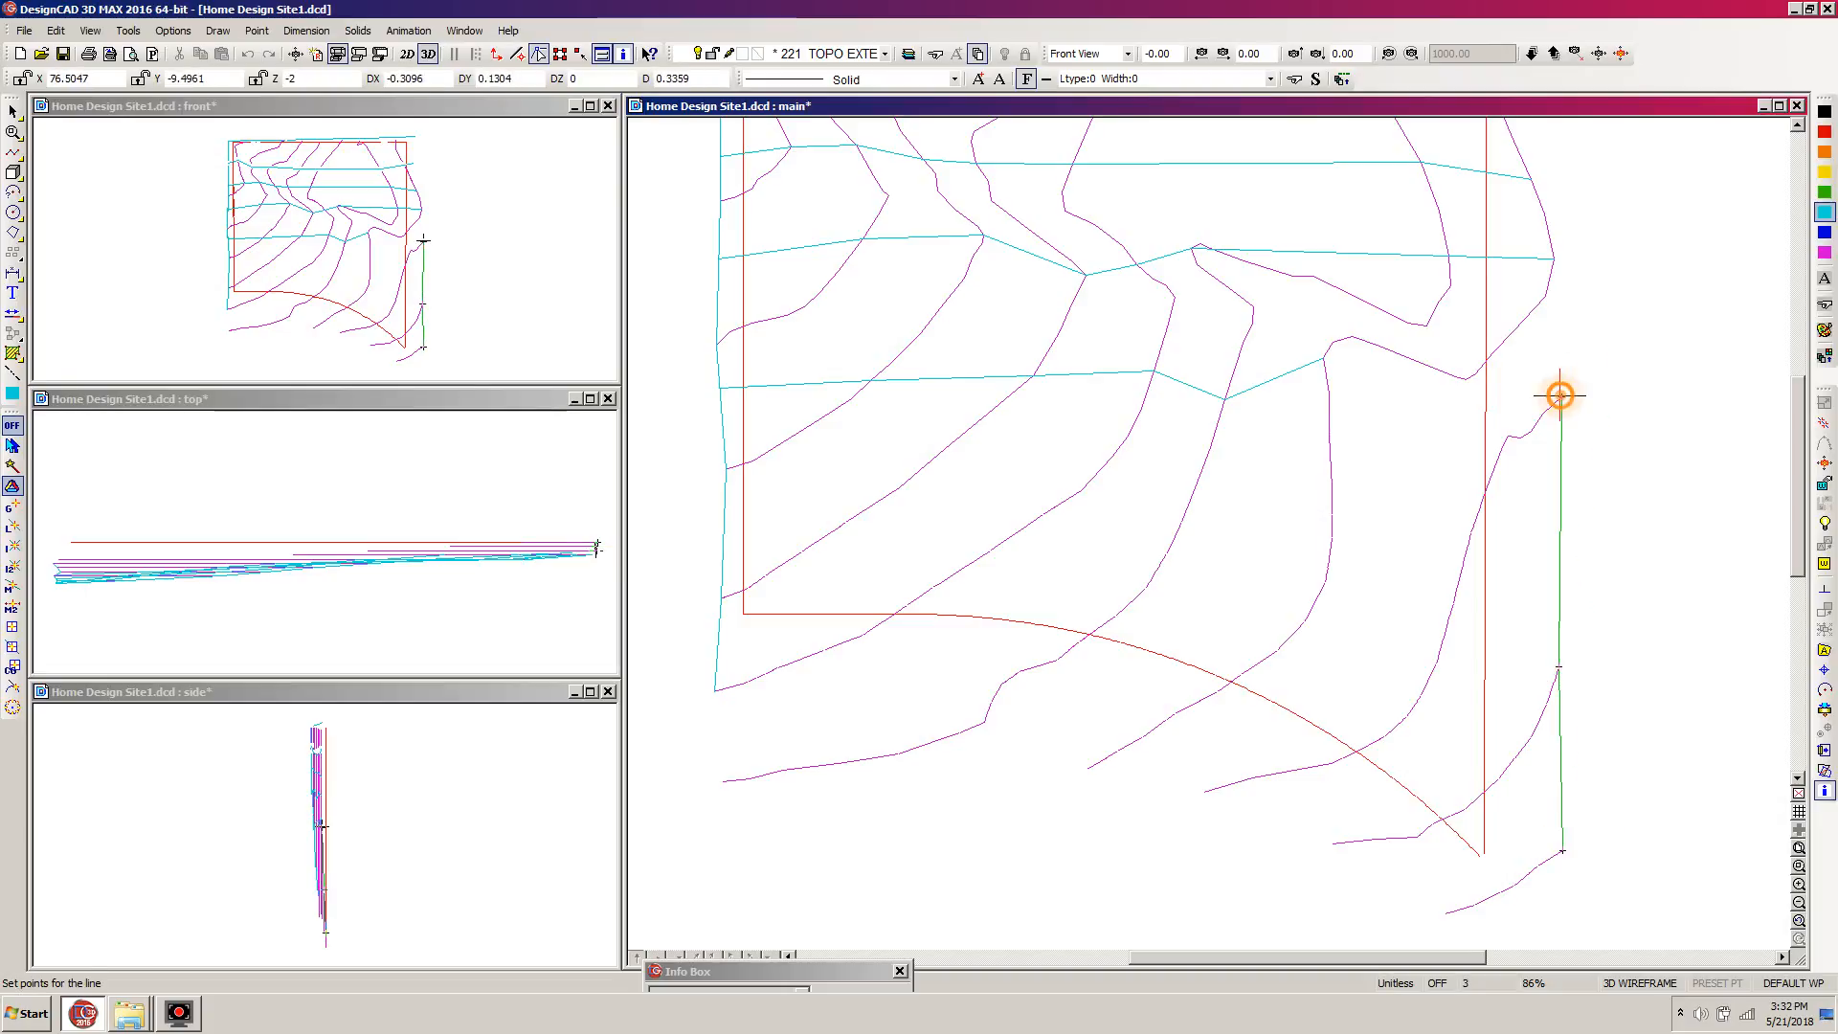
pyautogui.click(1550, 295)
pyautogui.press('Return')
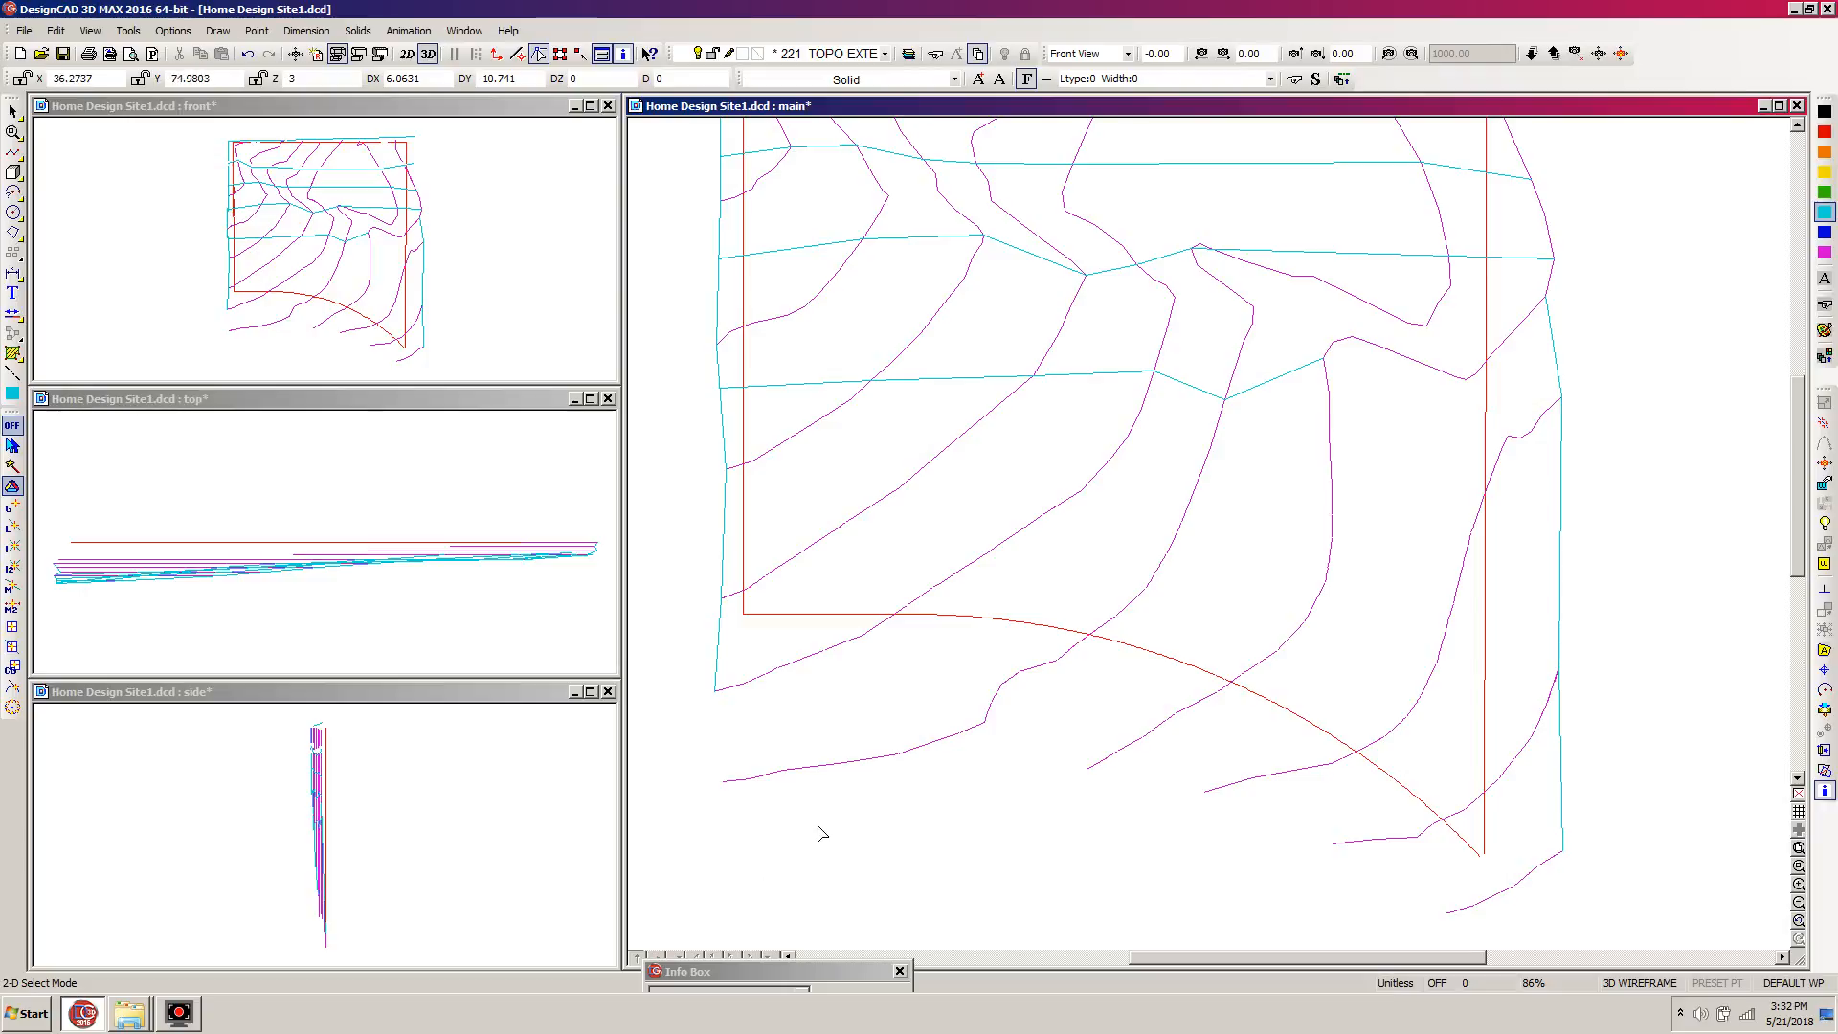
# Draw a line continuing the west boundary south to the west end of the southwesternmost contour.
pyautogui.press('space')
pyautogui.click(714, 689)
pyautogui.click(722, 779)
pyautogui.press('Return')
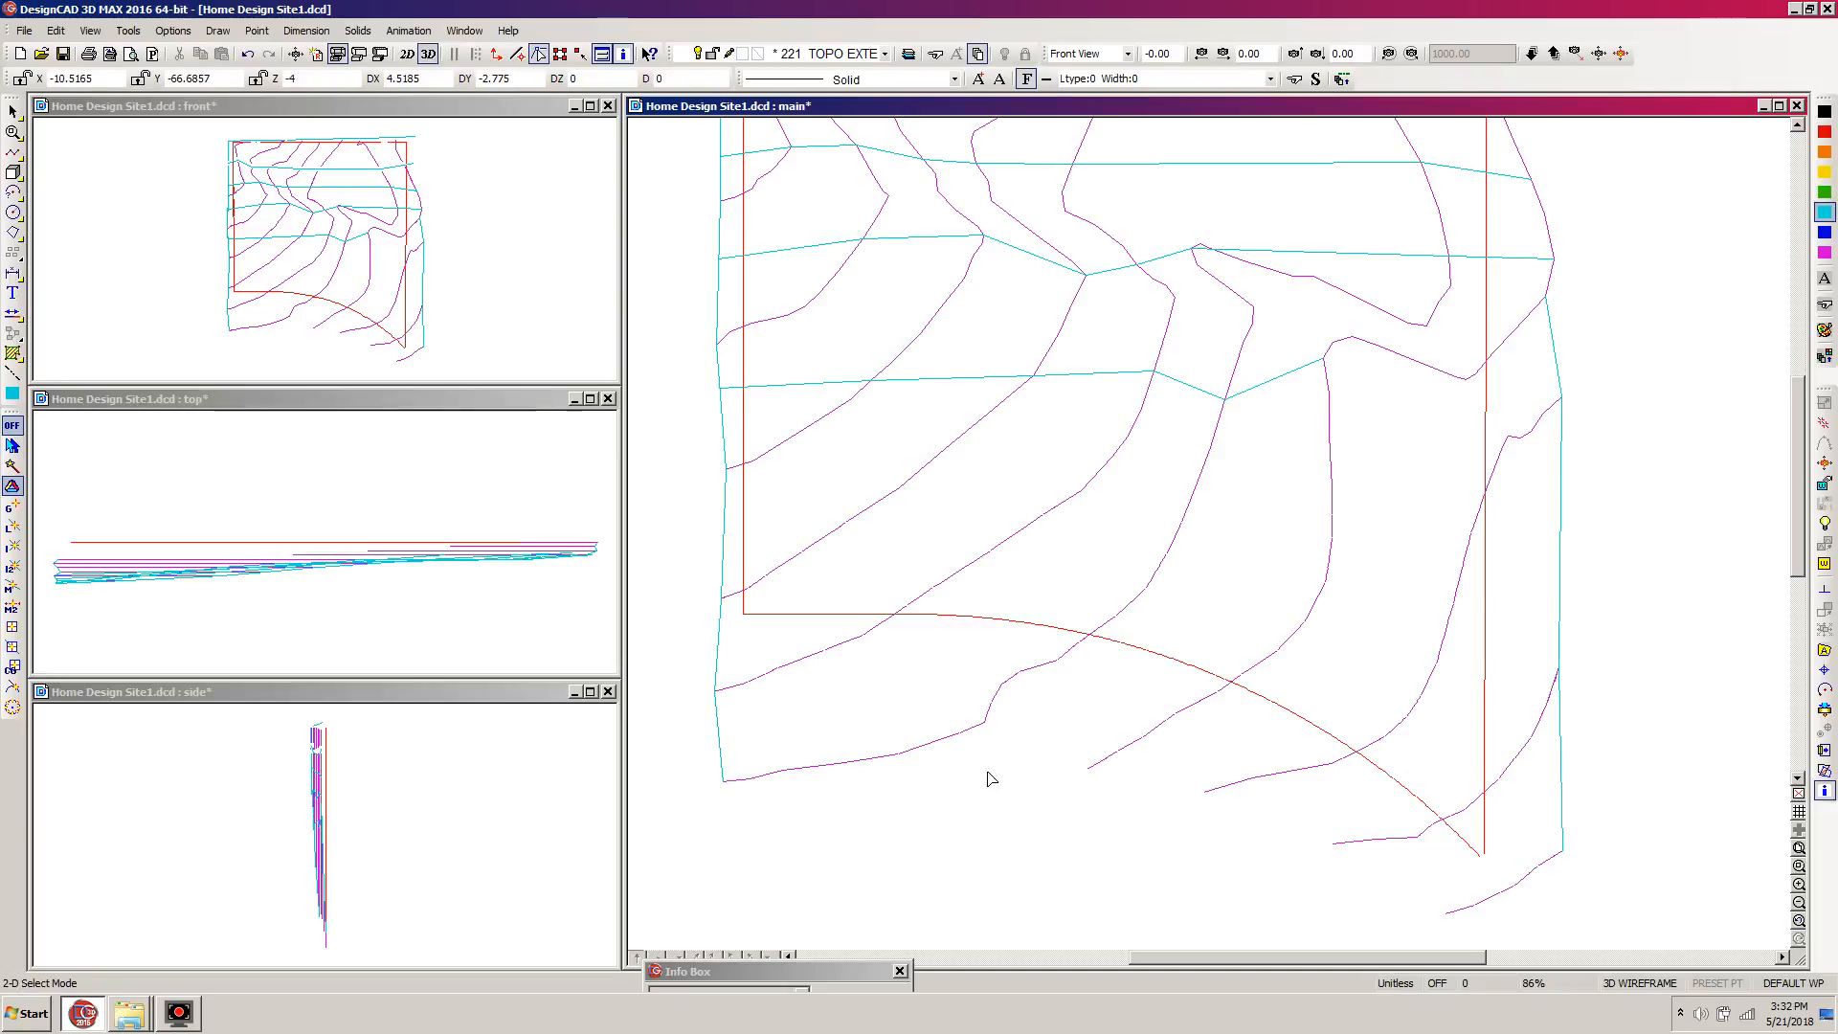
# Draw a polyline along the south boundary from the southwesternmost contour through the southern ends of the next four contours.
pyautogui.press('space')
pyautogui.click(899, 754)
pyautogui.click(1088, 768)
pyautogui.click(1206, 792)
pyautogui.click(1332, 842)
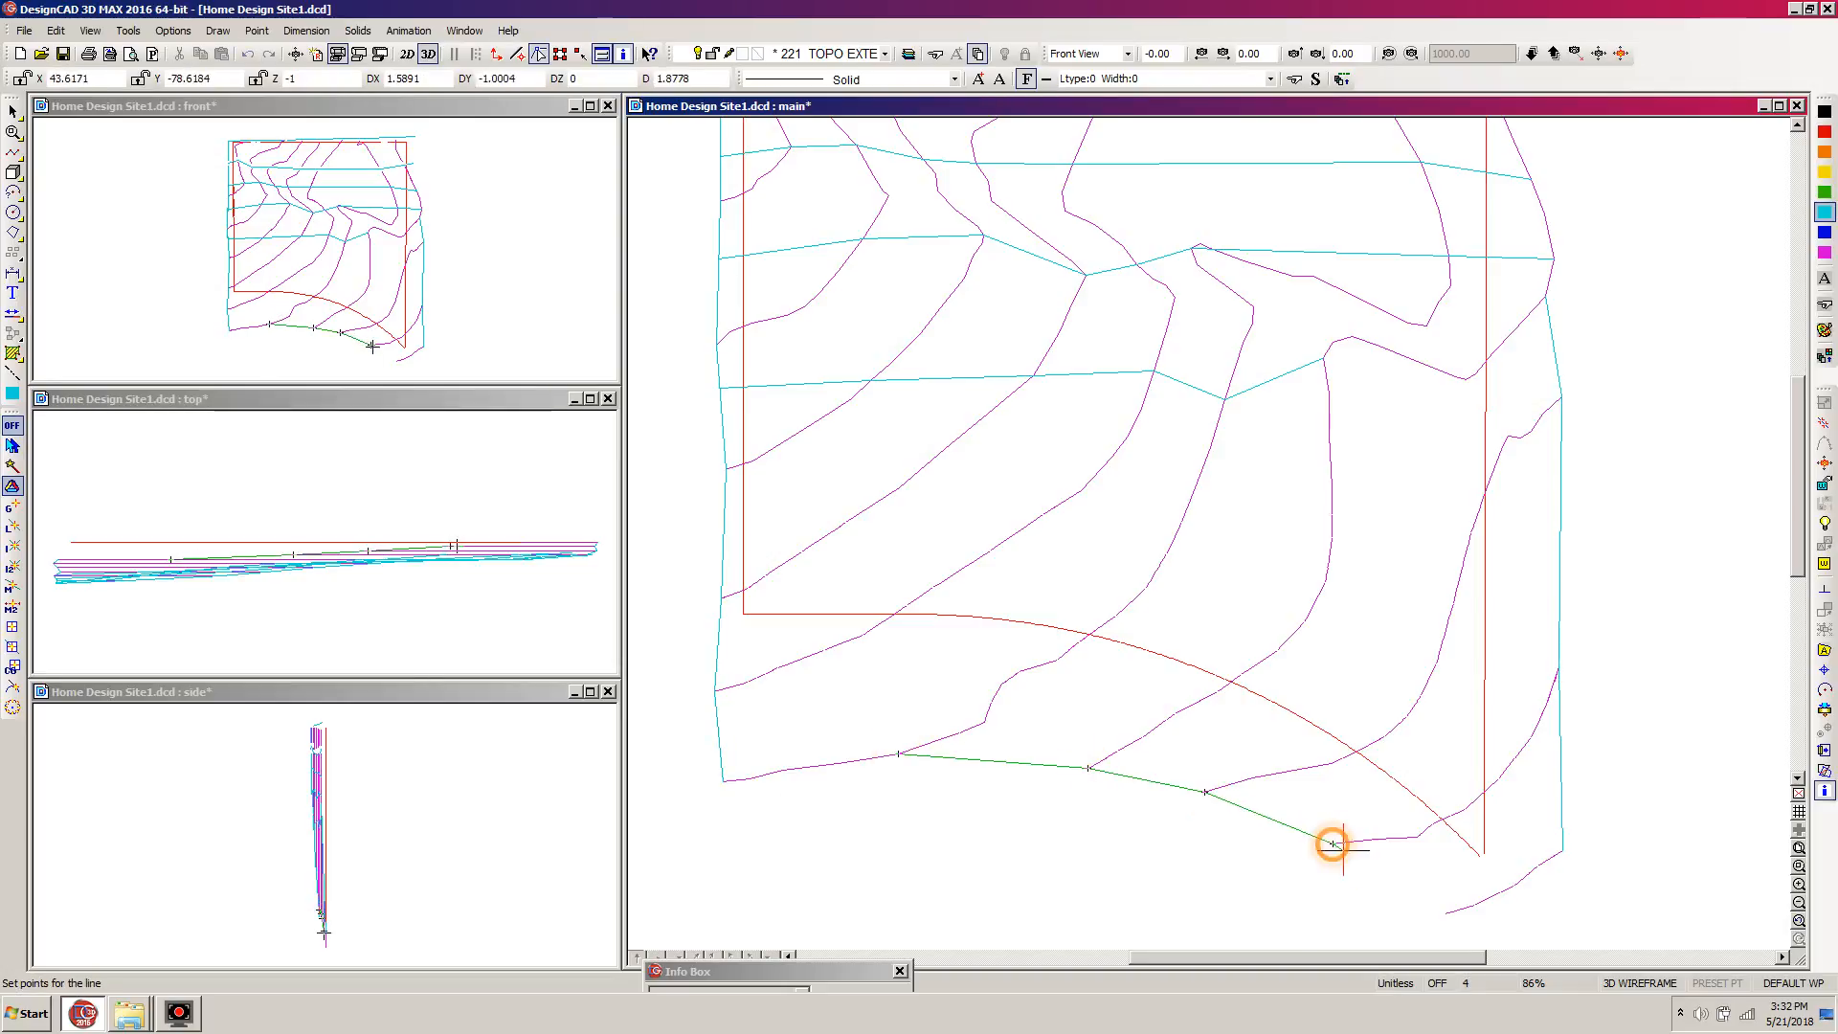
pyautogui.click(1446, 913)
pyautogui.press('Return')
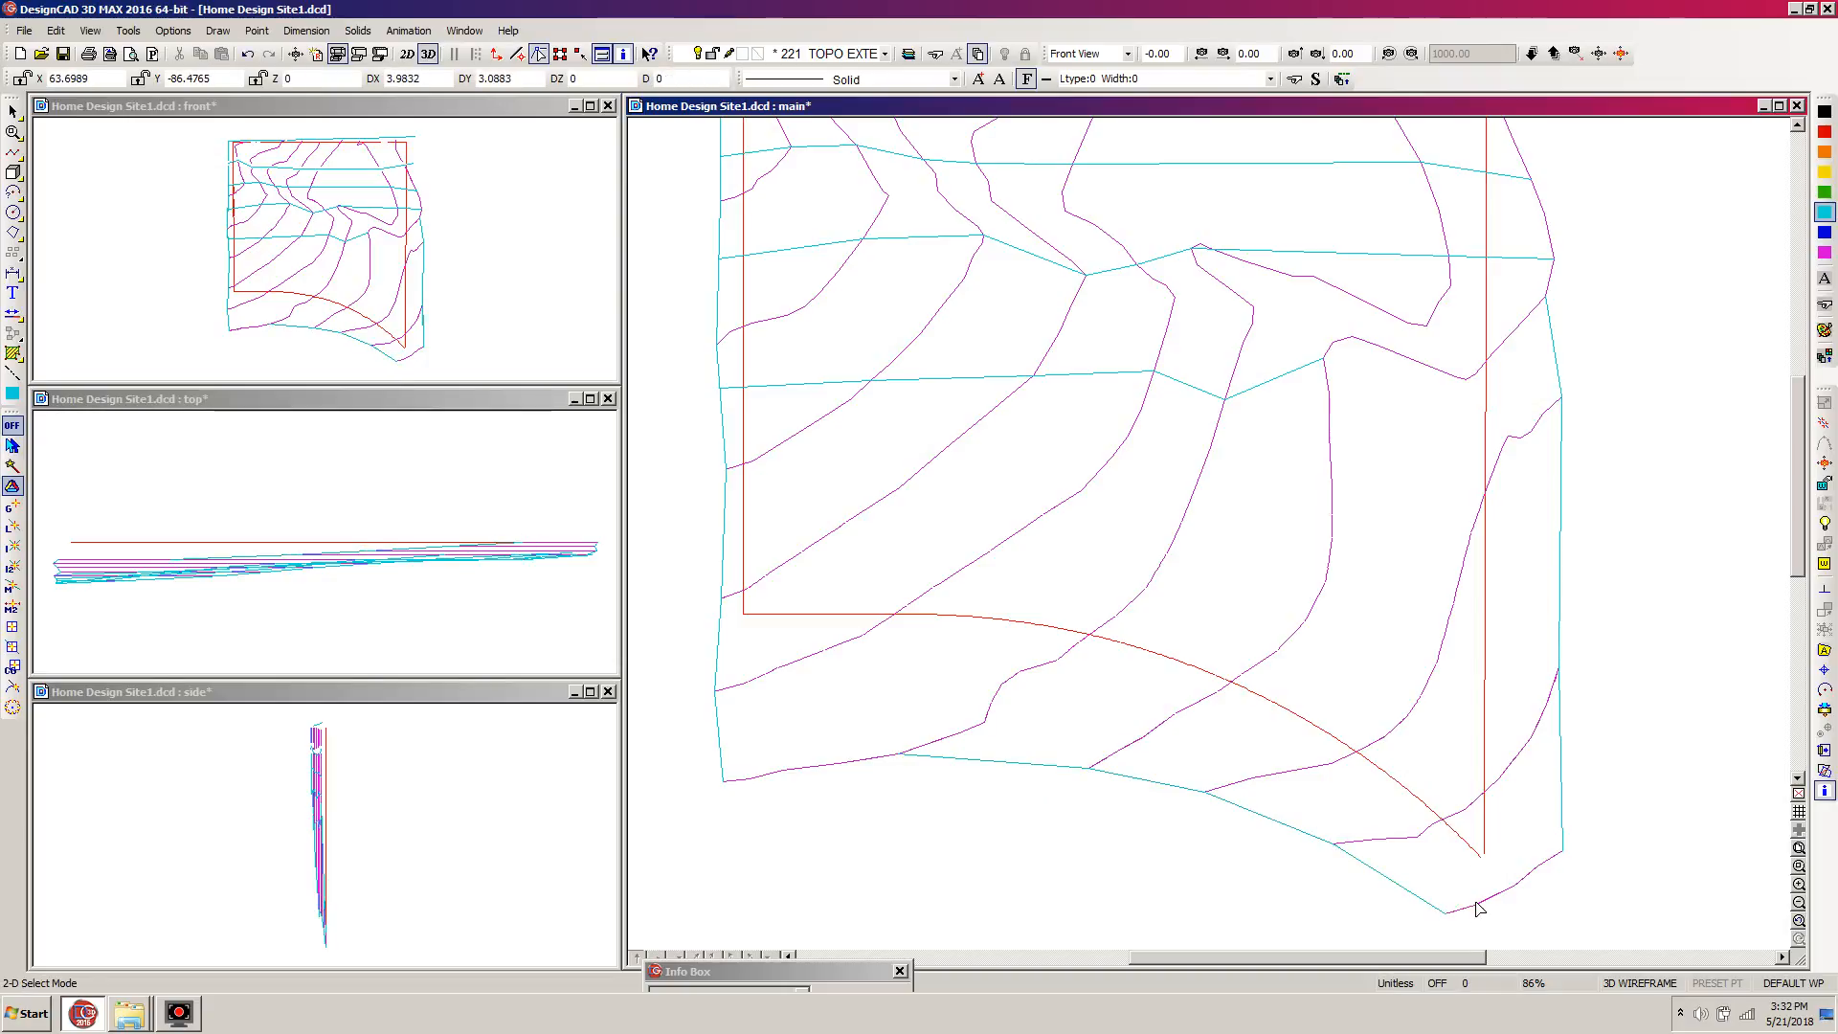
# Draw a fifth cross polyline from the west line through five contours to the east extension line.
pyautogui.scroll(2, 1453, 696)
pyautogui.press('v')
pyautogui.click(724, 564)
pyautogui.click(946, 544)
pyautogui.click(1081, 586)
pyautogui.click(1201, 568)
pyautogui.click(1333, 583)
pyautogui.click(1471, 628)
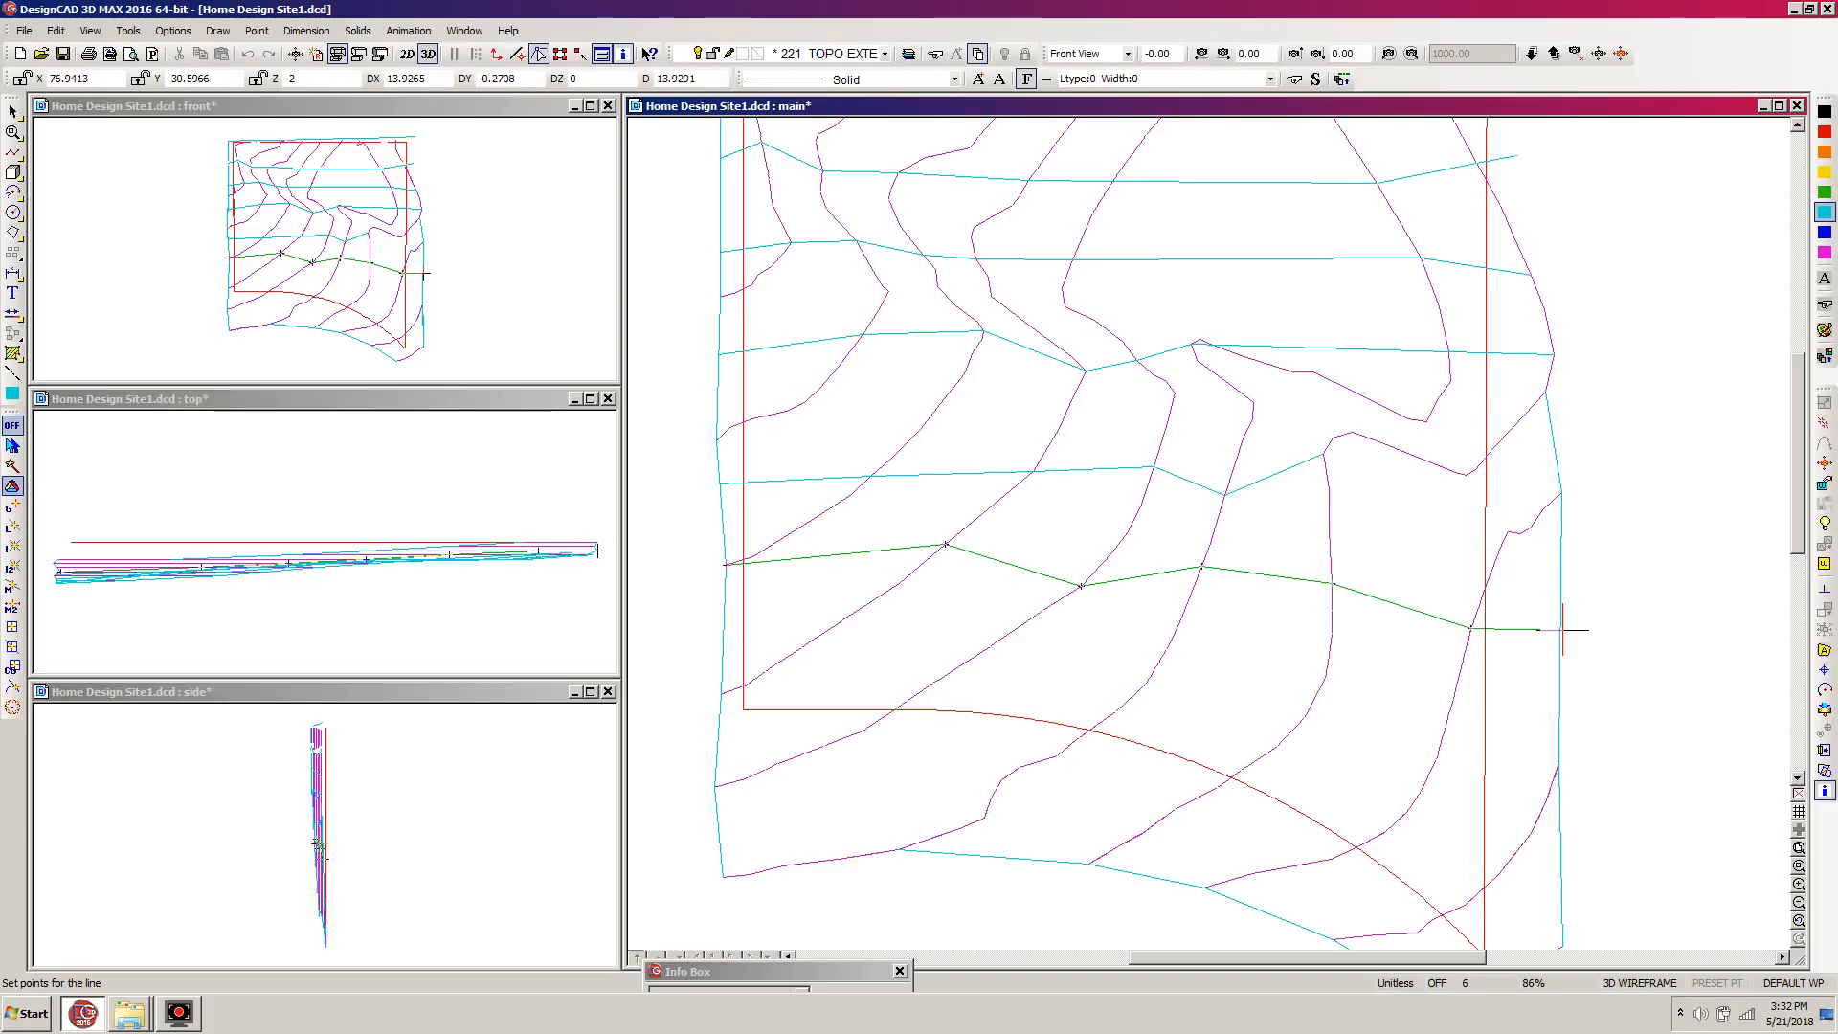
pyautogui.press('Return')
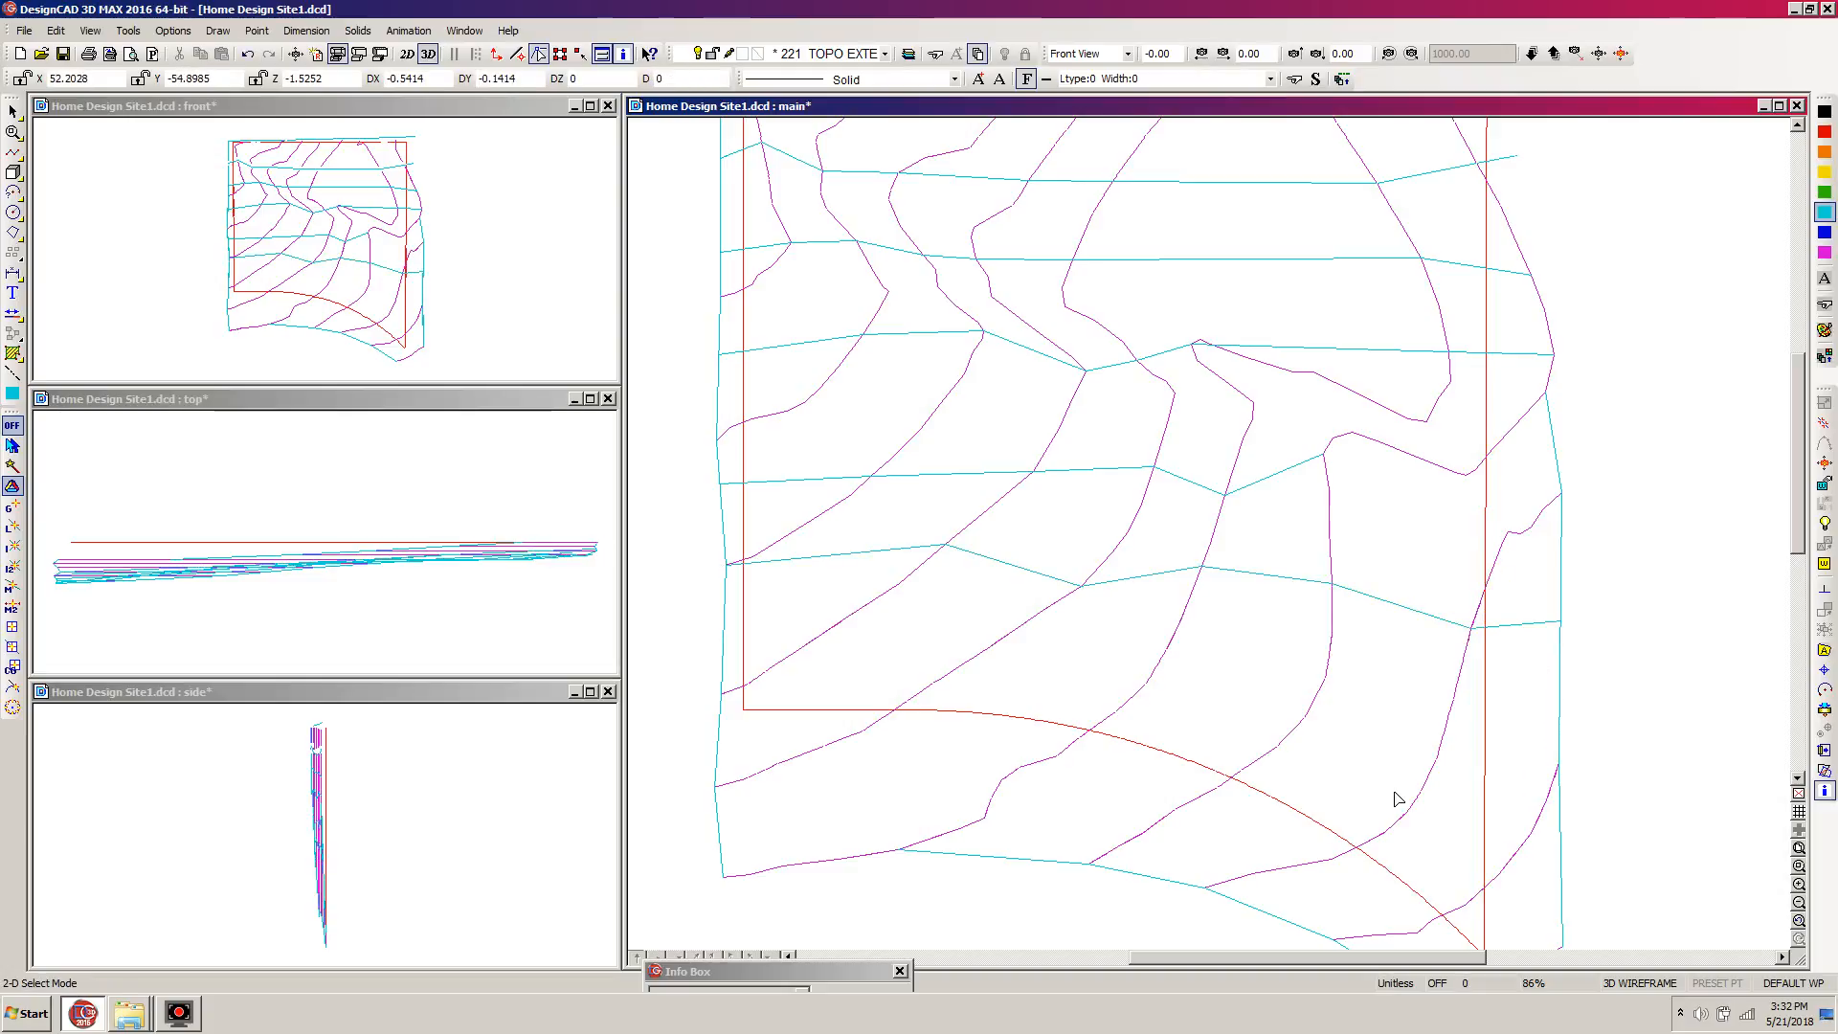
# Draw a sixth cross polyline, just above the property's curved south edge, from the west line through four contours to the east extension line.
pyautogui.press('v')
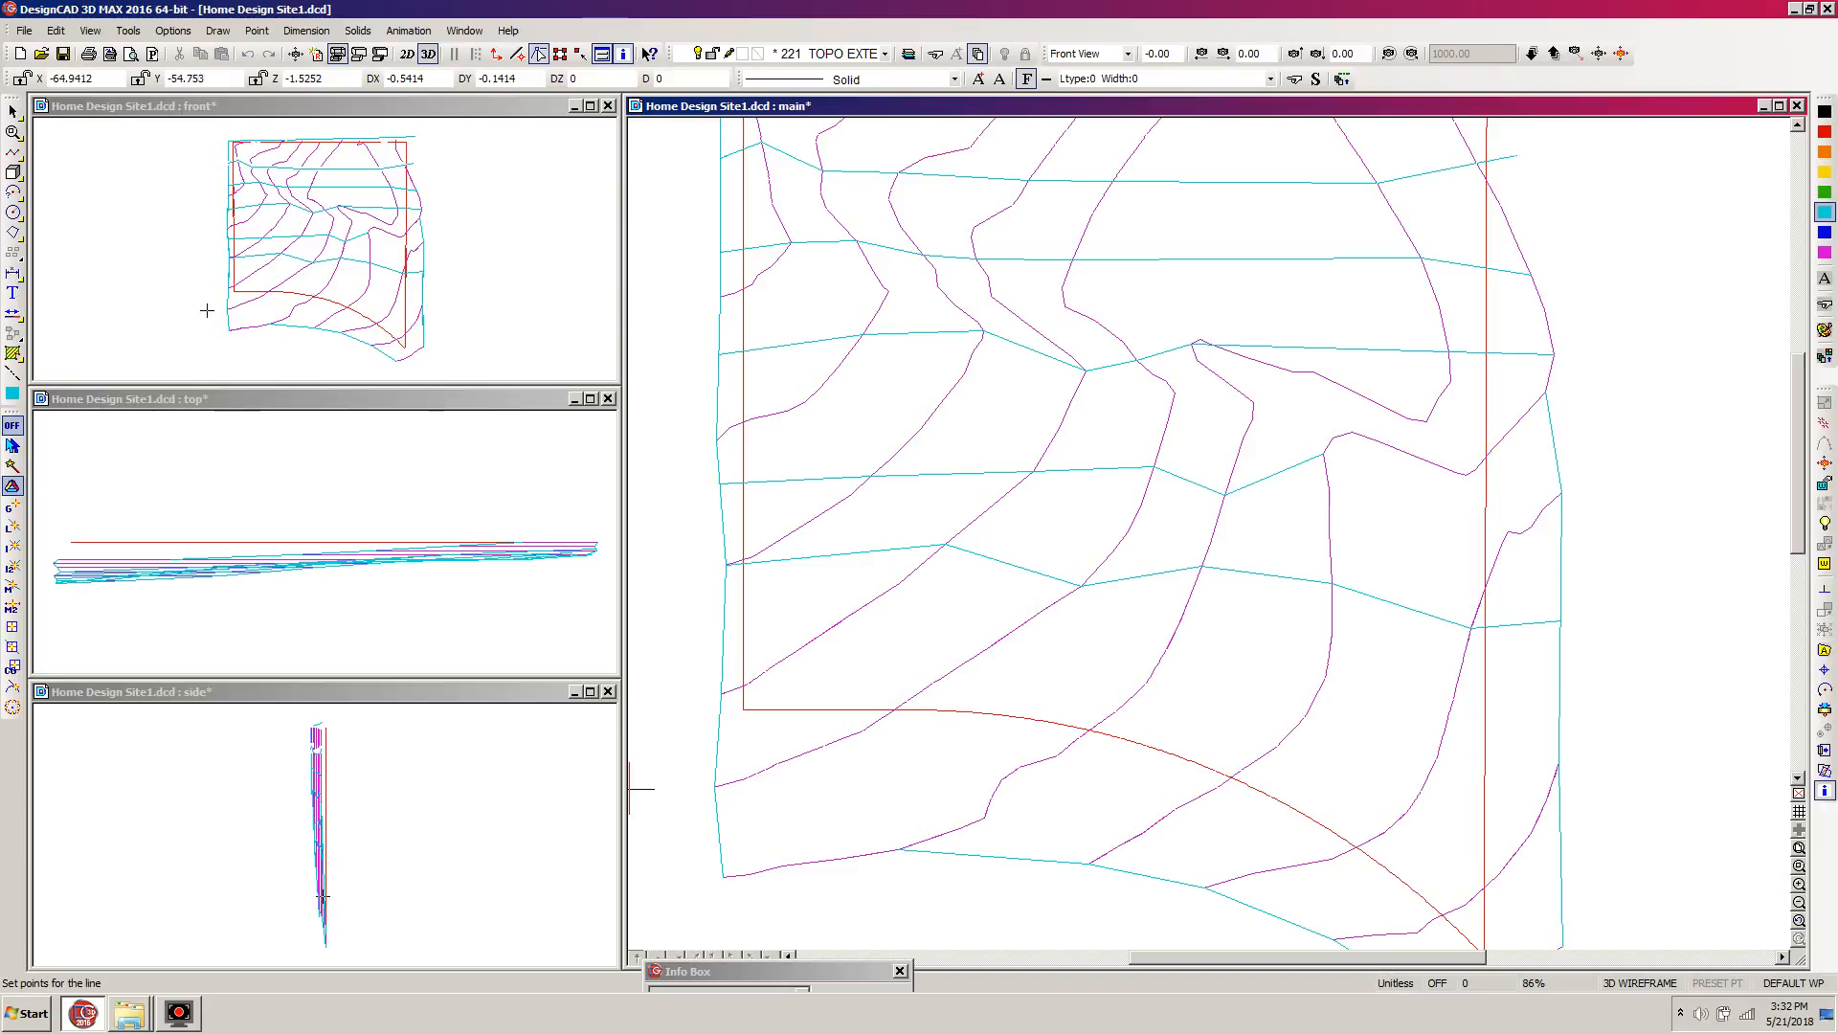
pyautogui.click(720, 693)
pyautogui.click(933, 683)
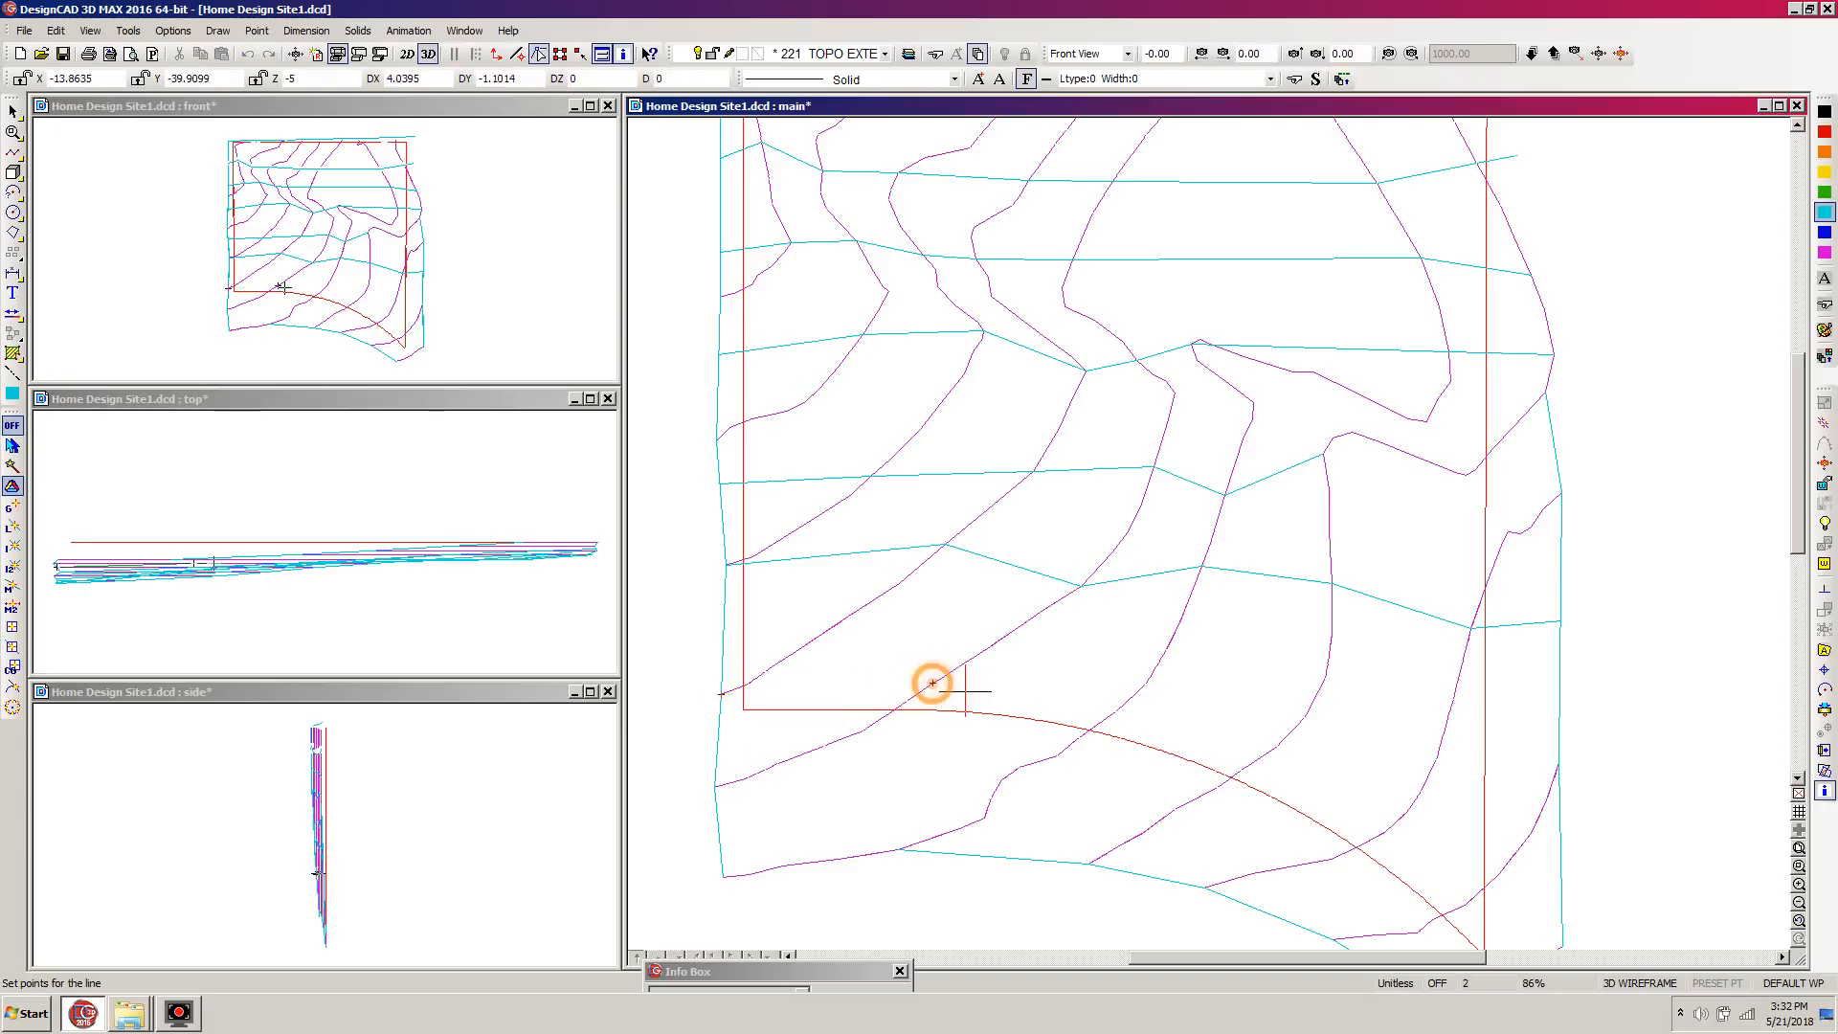
pyautogui.click(1145, 683)
pyautogui.click(1304, 717)
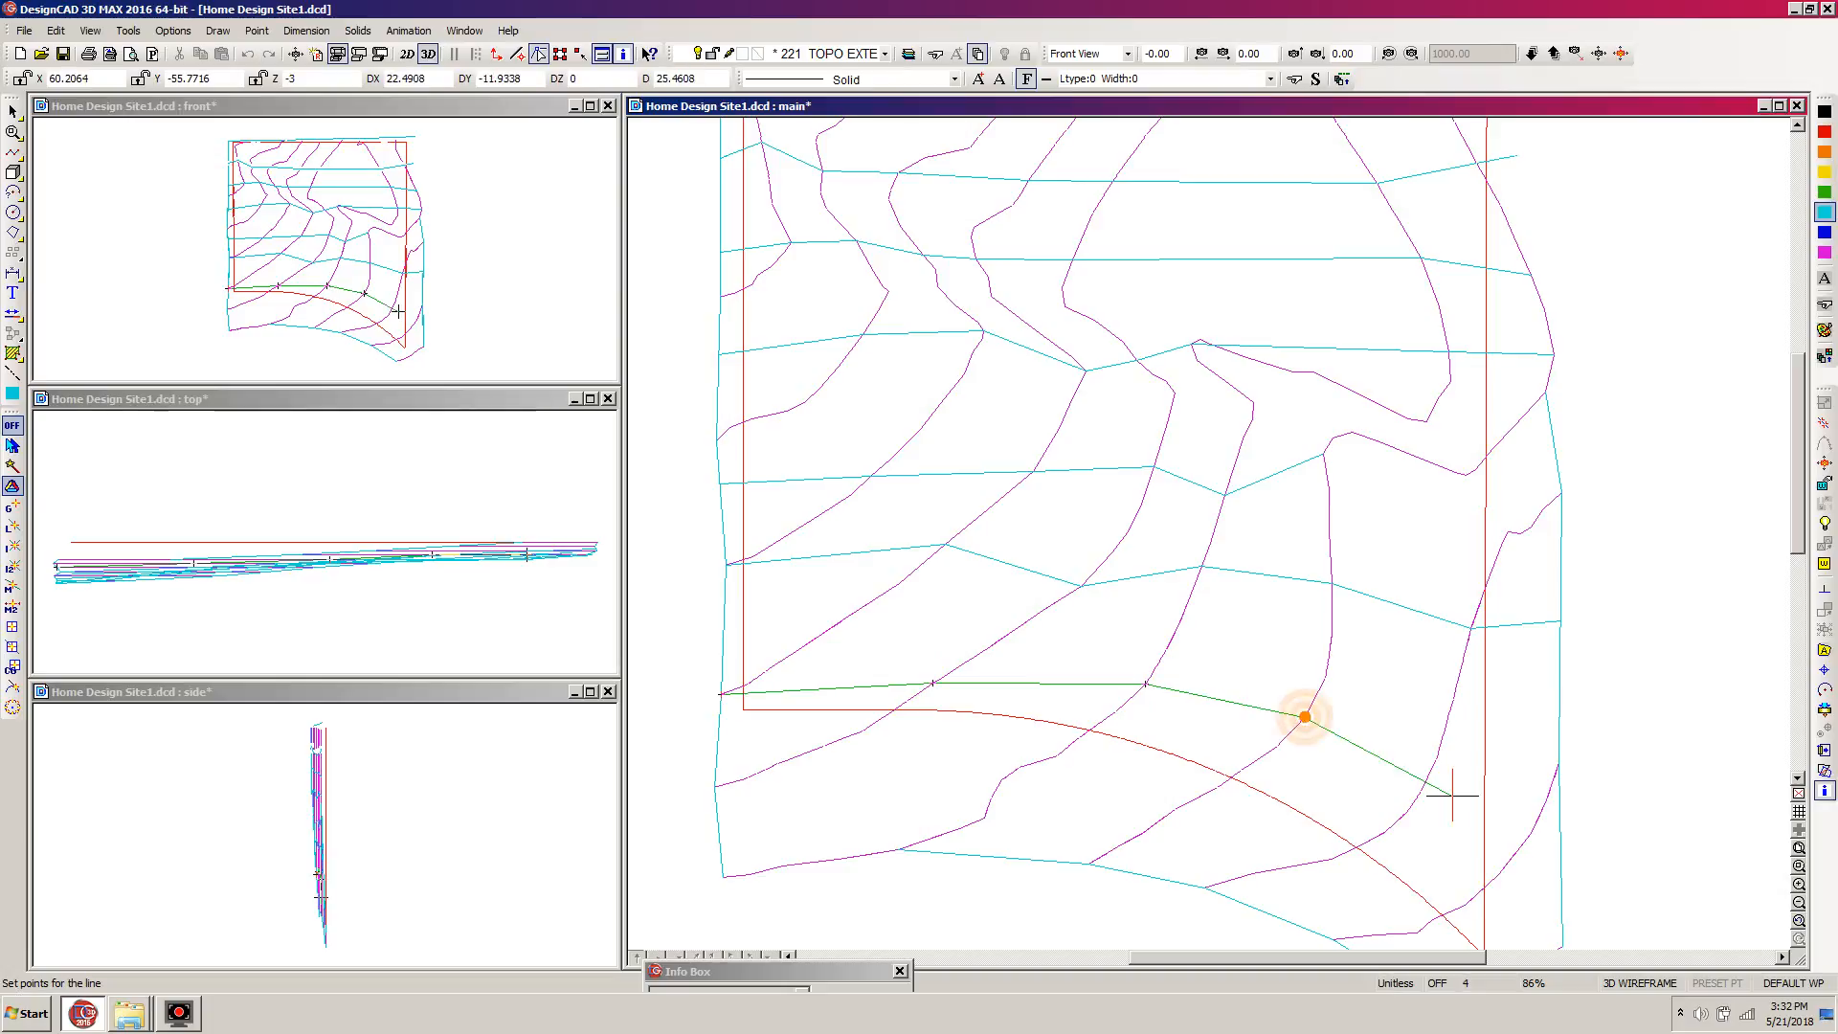
pyautogui.click(1454, 699)
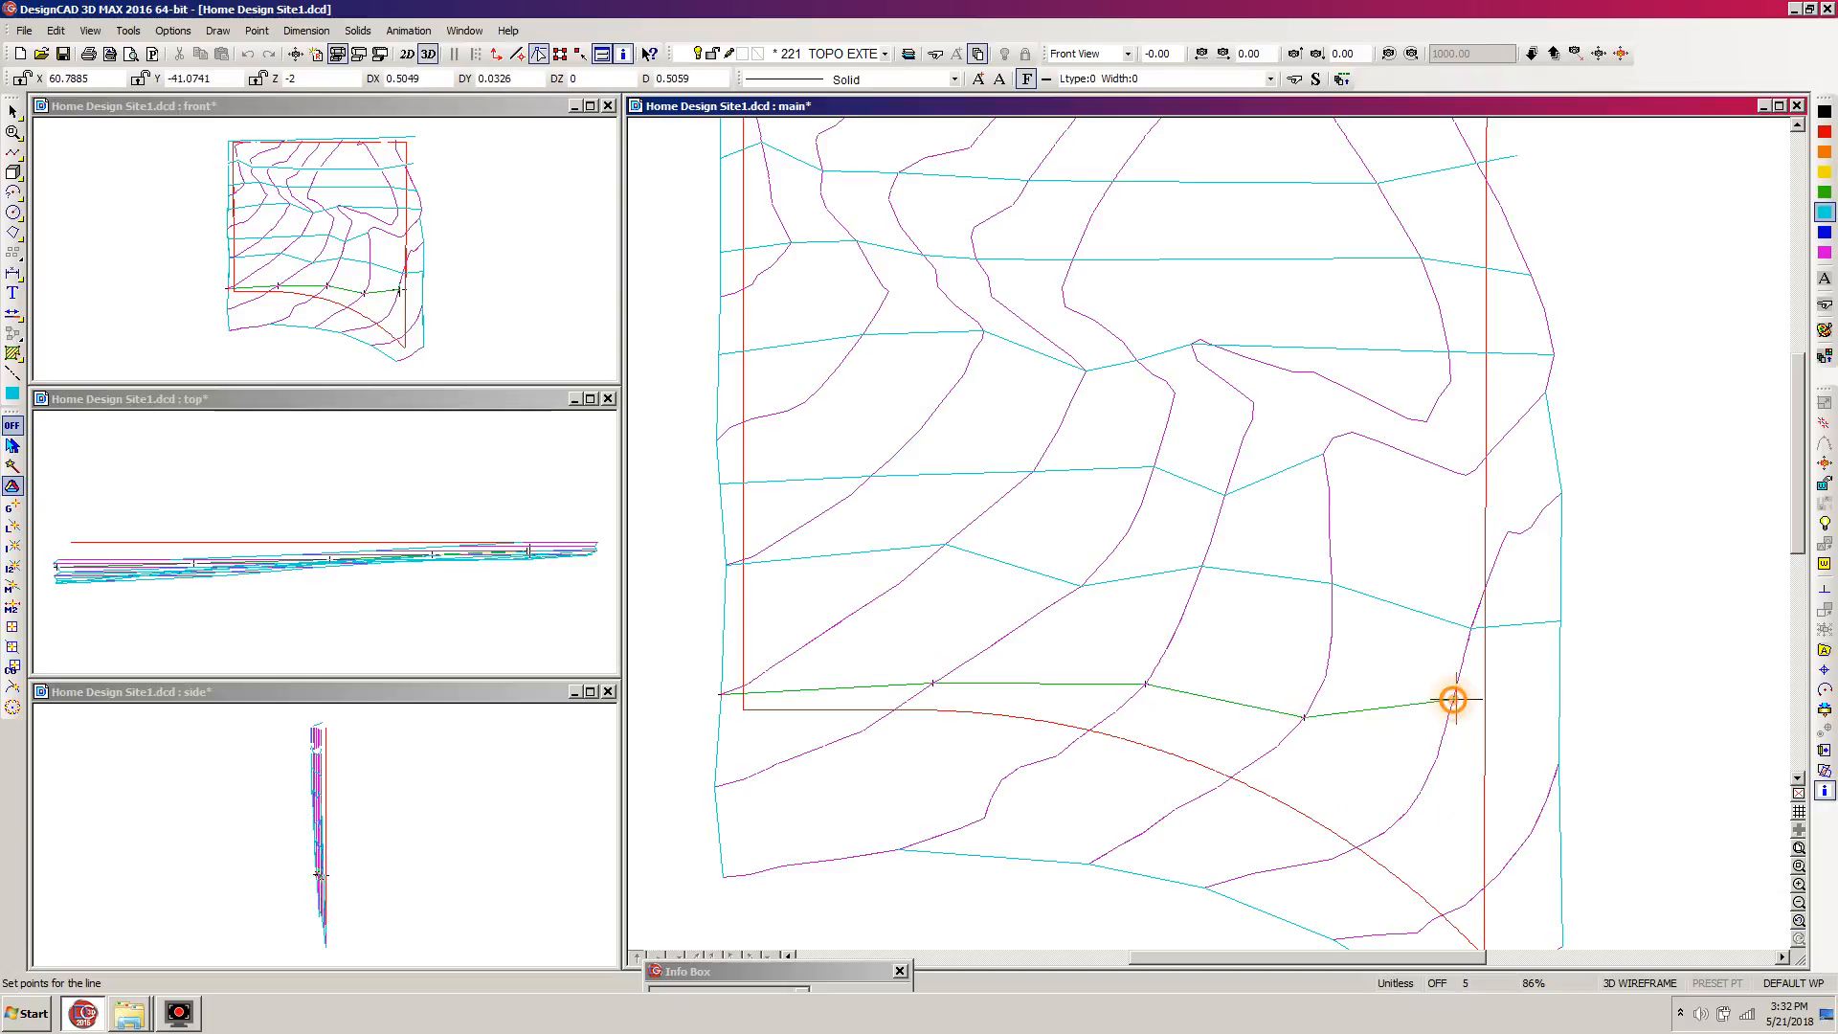
pyautogui.click(1564, 711)
pyautogui.press('Return')
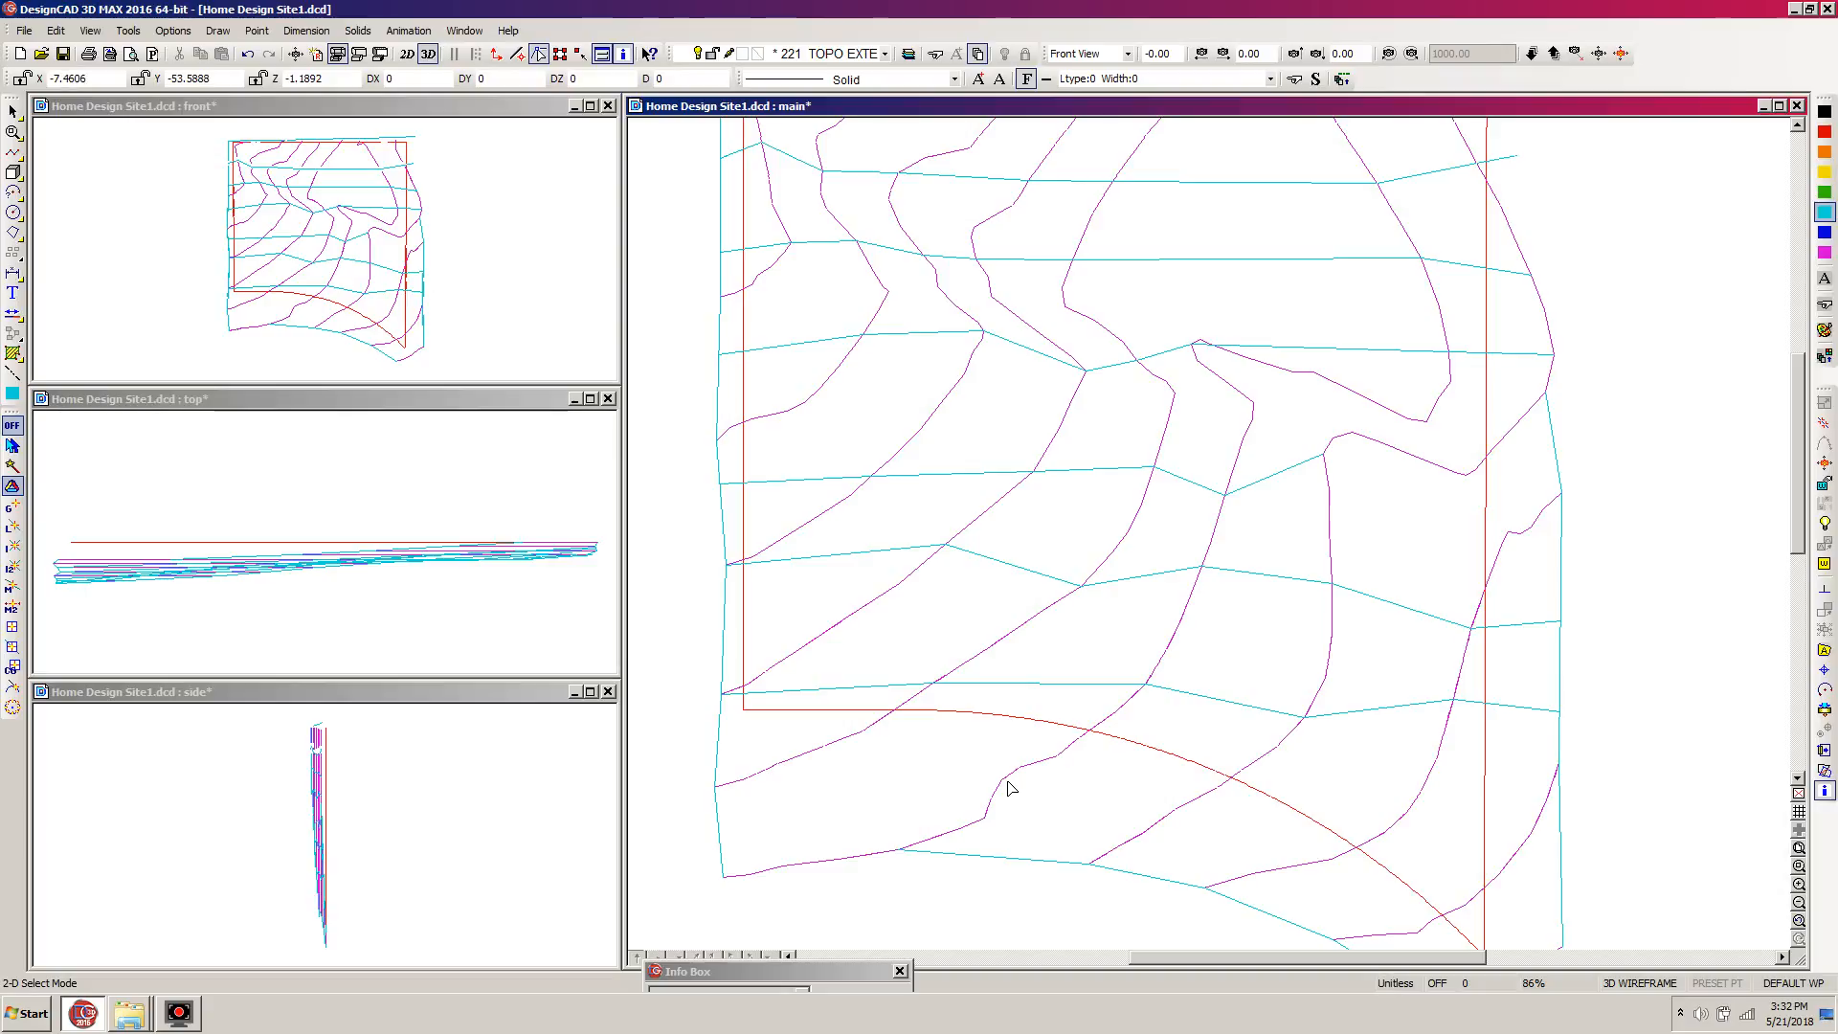
# Draw a seventh, southernmost cross polyline from the west line through four contours to the east extension line.
pyautogui.scroll(-1, 1017, 787)
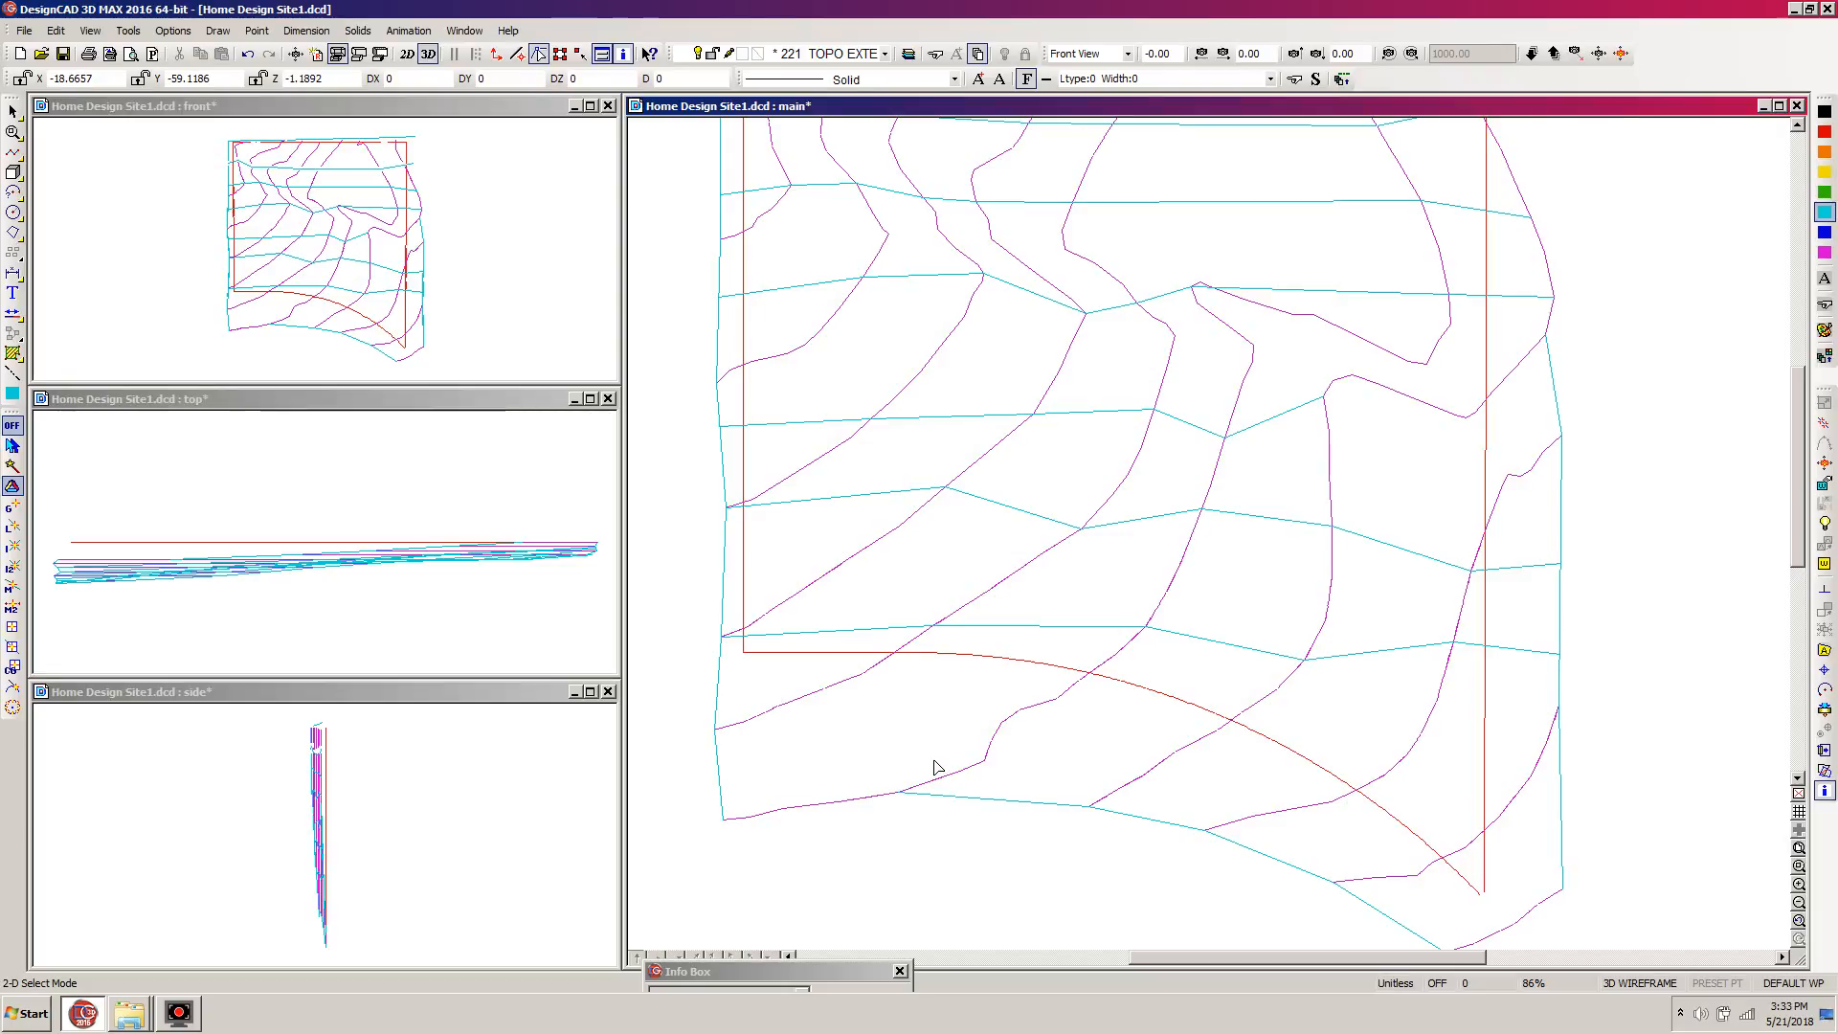
pyautogui.press('l')
pyautogui.click(713, 730)
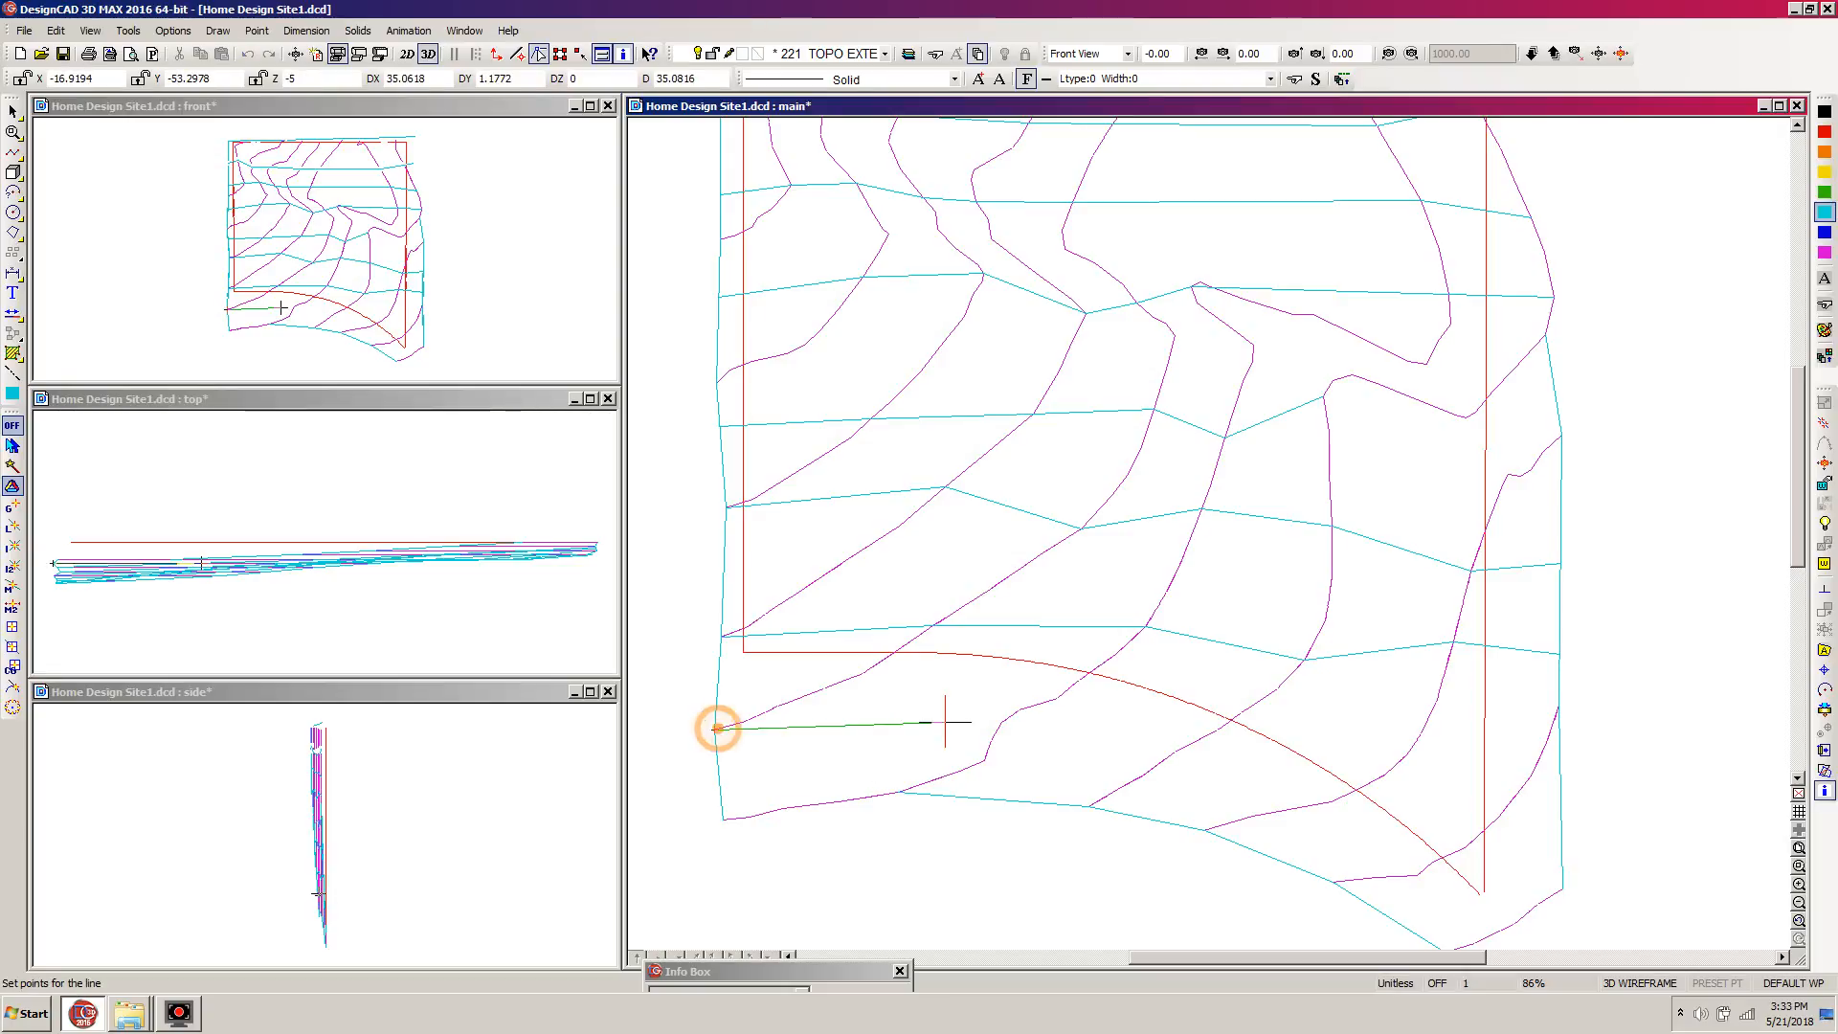
pyautogui.click(1142, 775)
pyautogui.click(1331, 801)
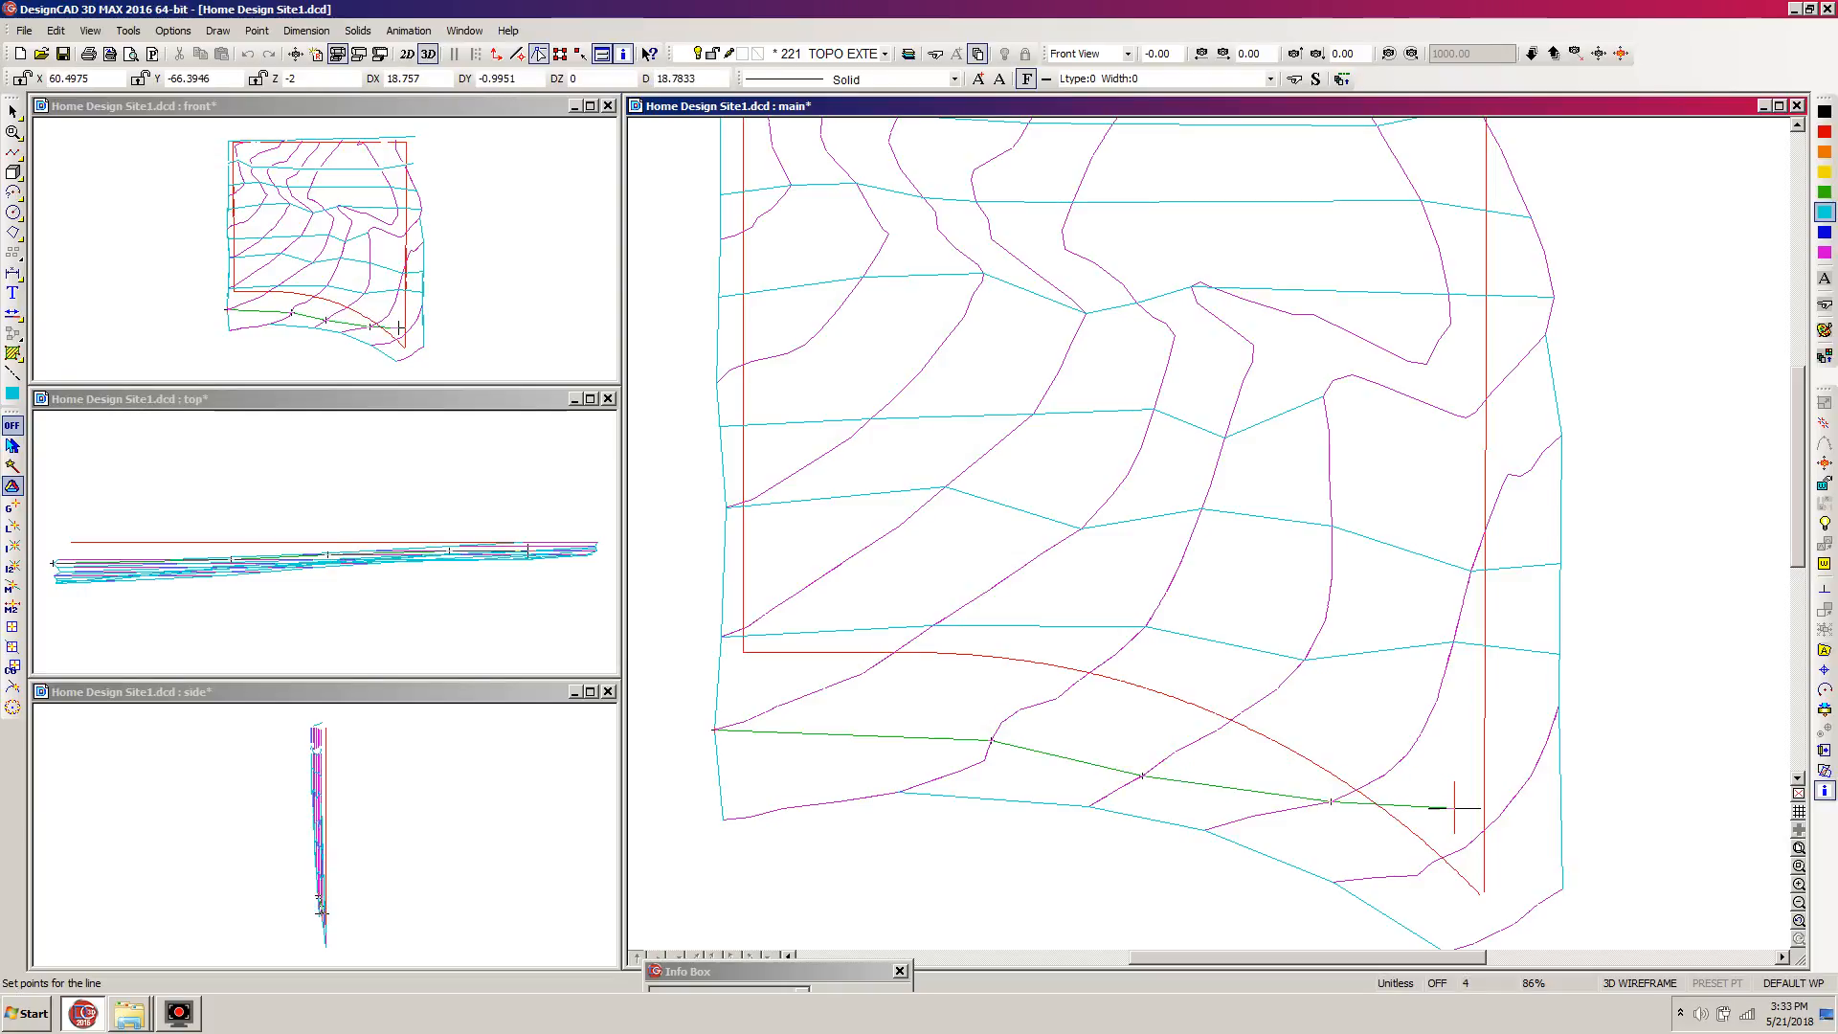
pyautogui.click(1498, 816)
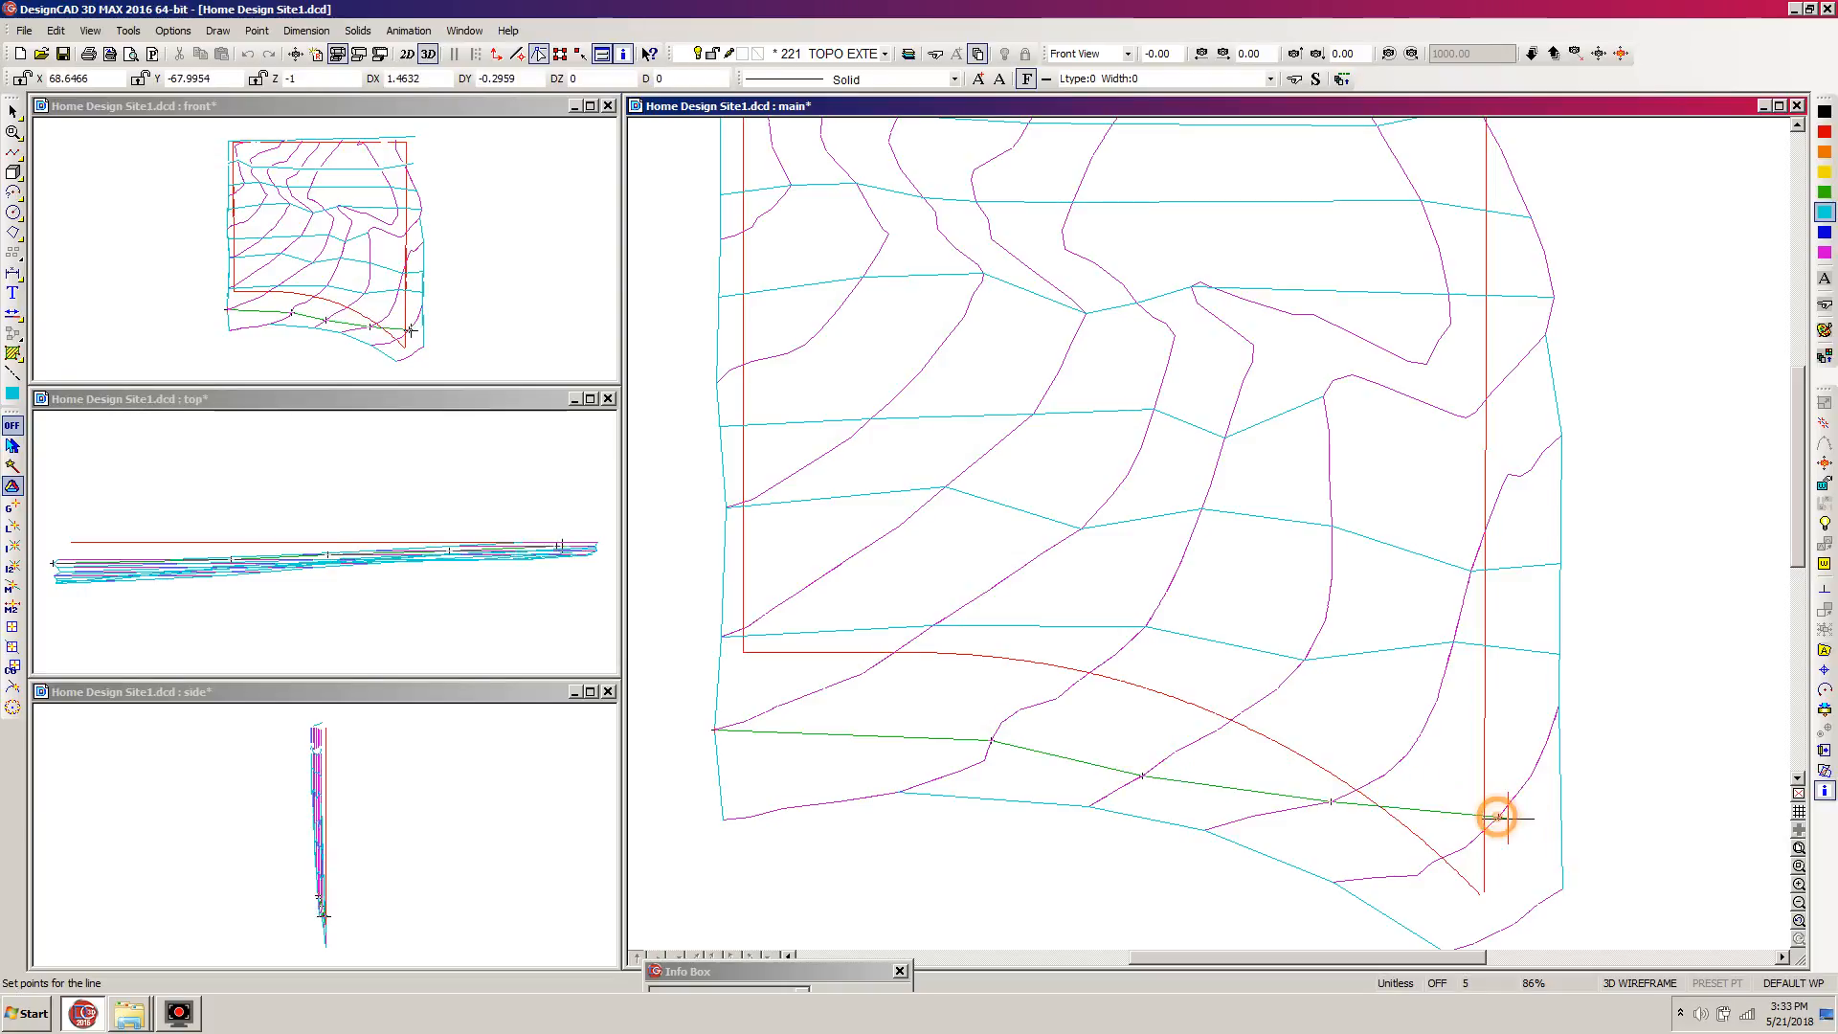
pyautogui.click(1563, 824)
pyautogui.press('Return')
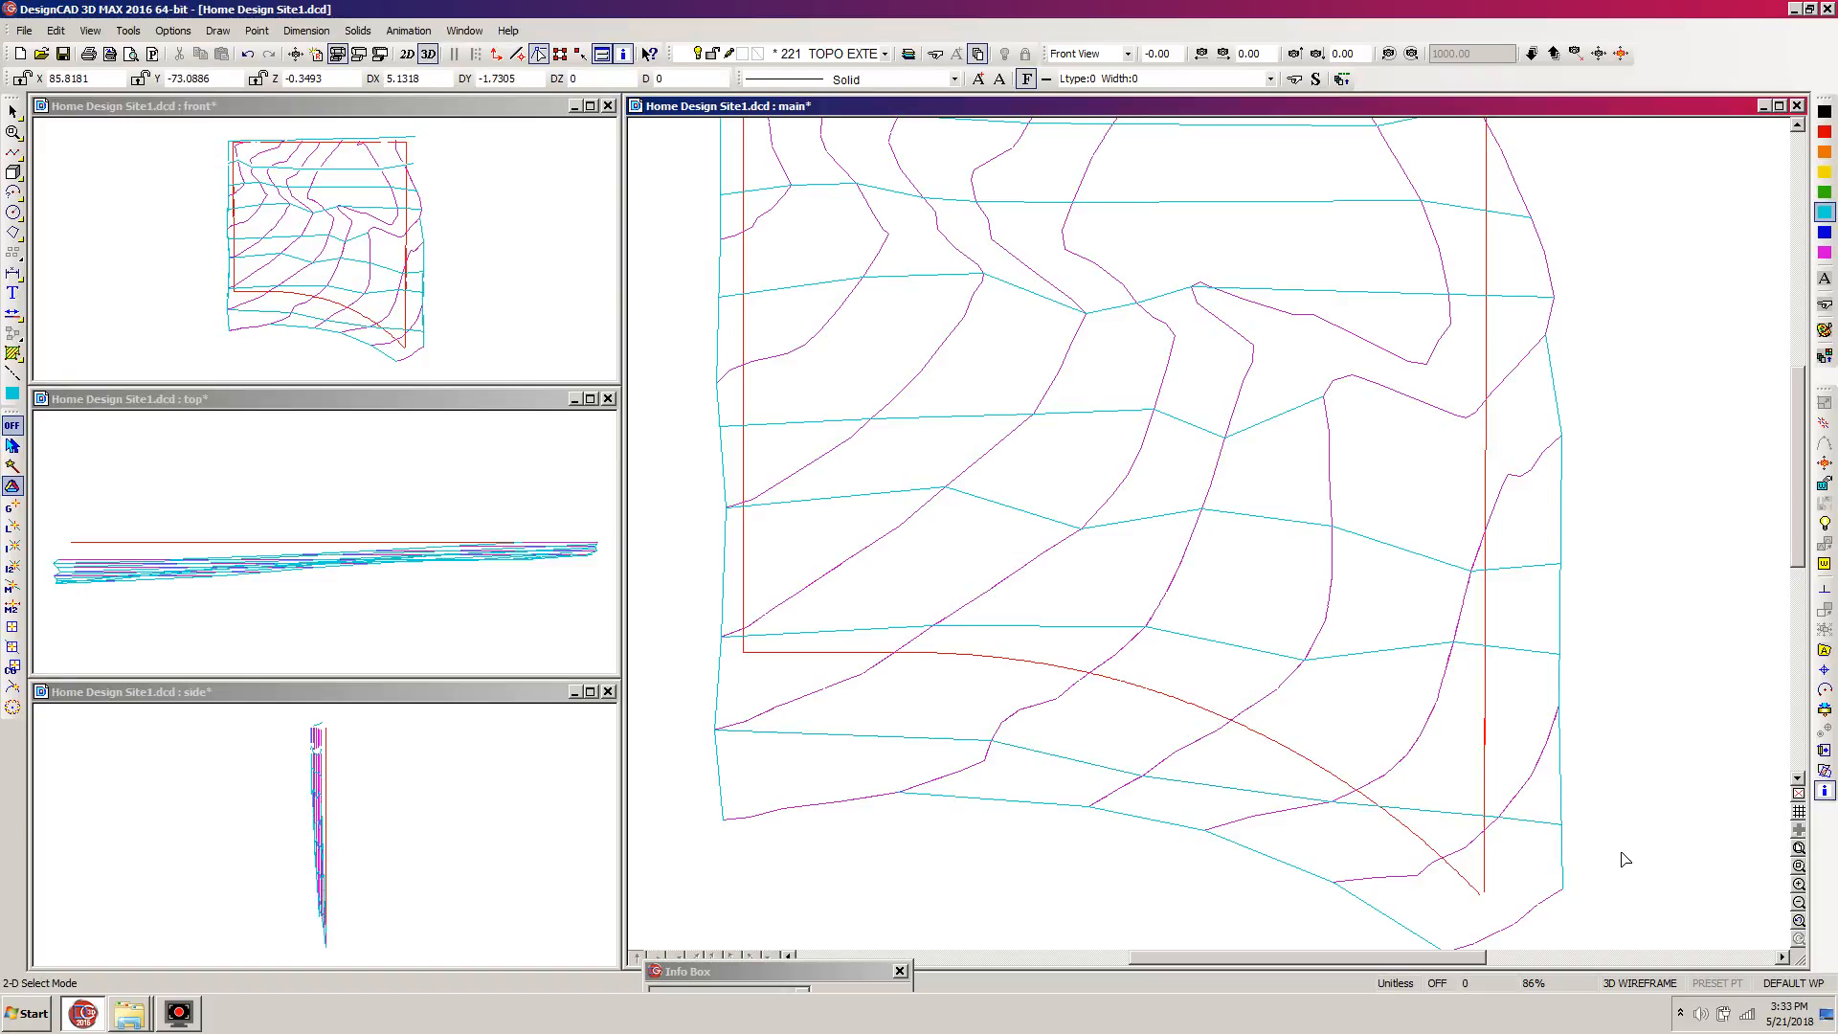
# Set the drawing color to blue and make layer 222 TOPO ADD LINES the current layer.
pyautogui.moveTo(1800, 547); pyautogui.dragTo(1798, 509)
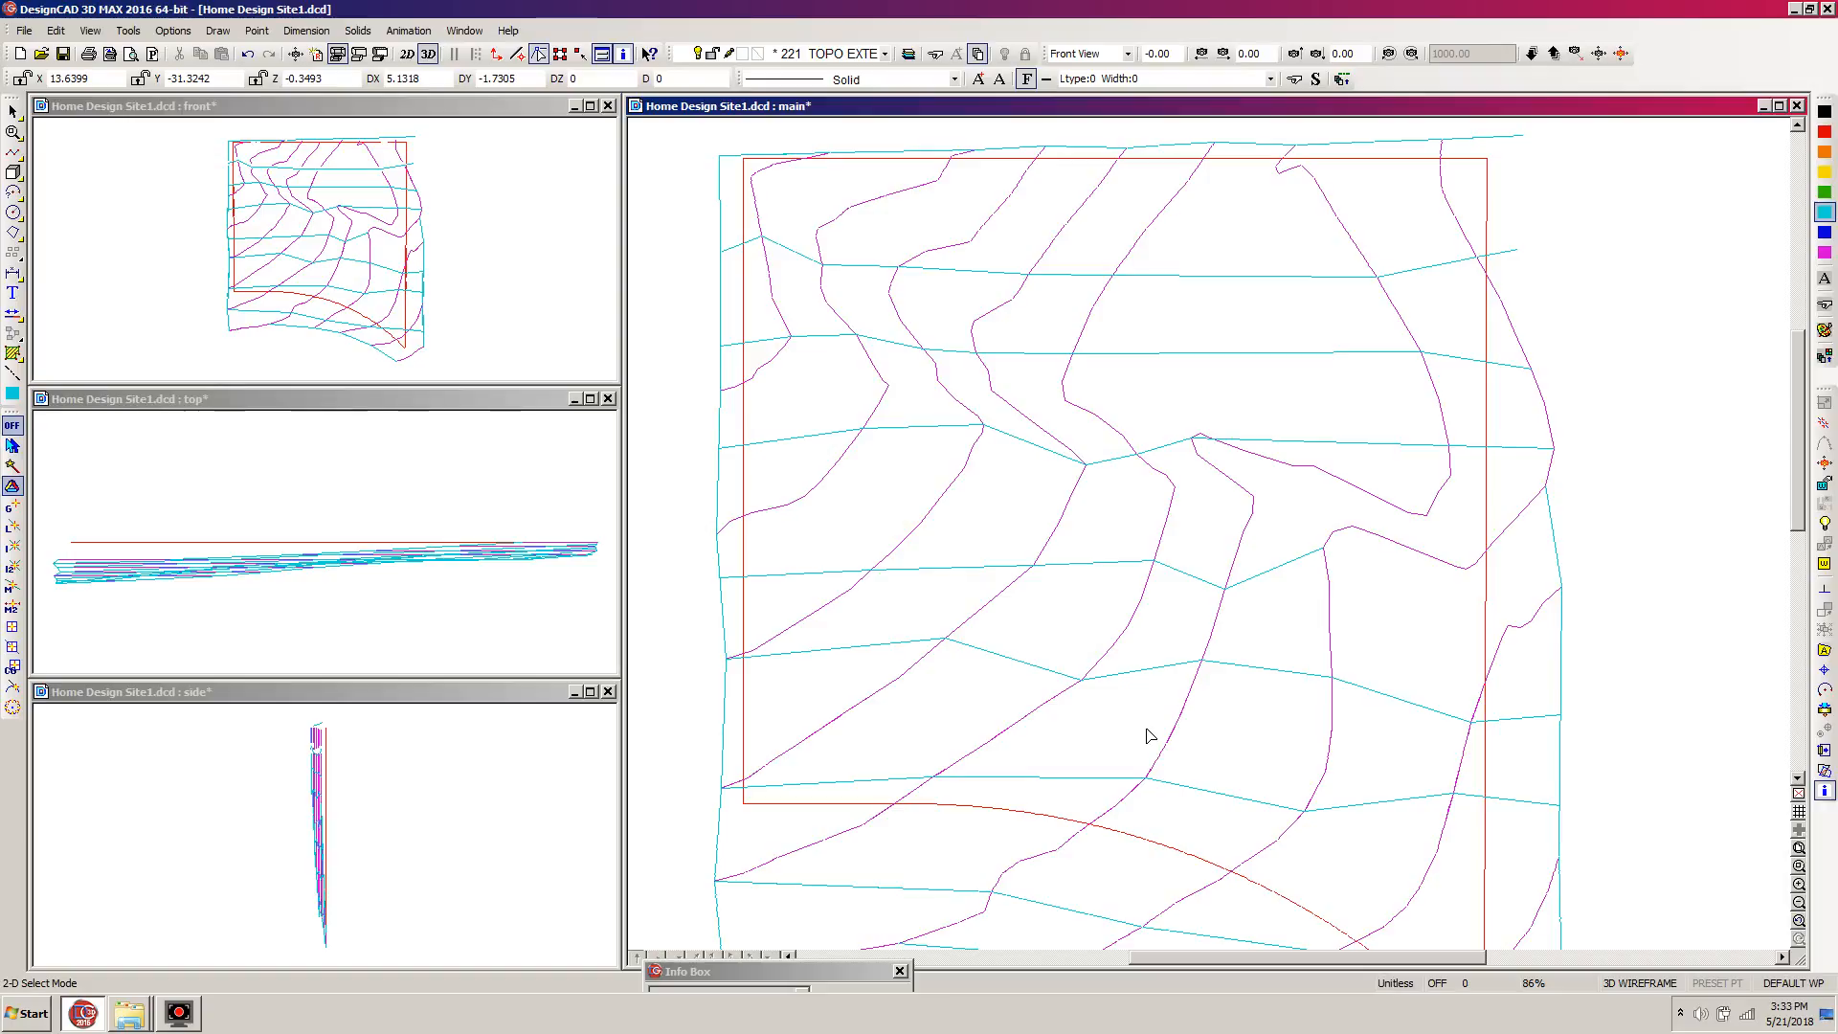
pyautogui.click(1825, 233)
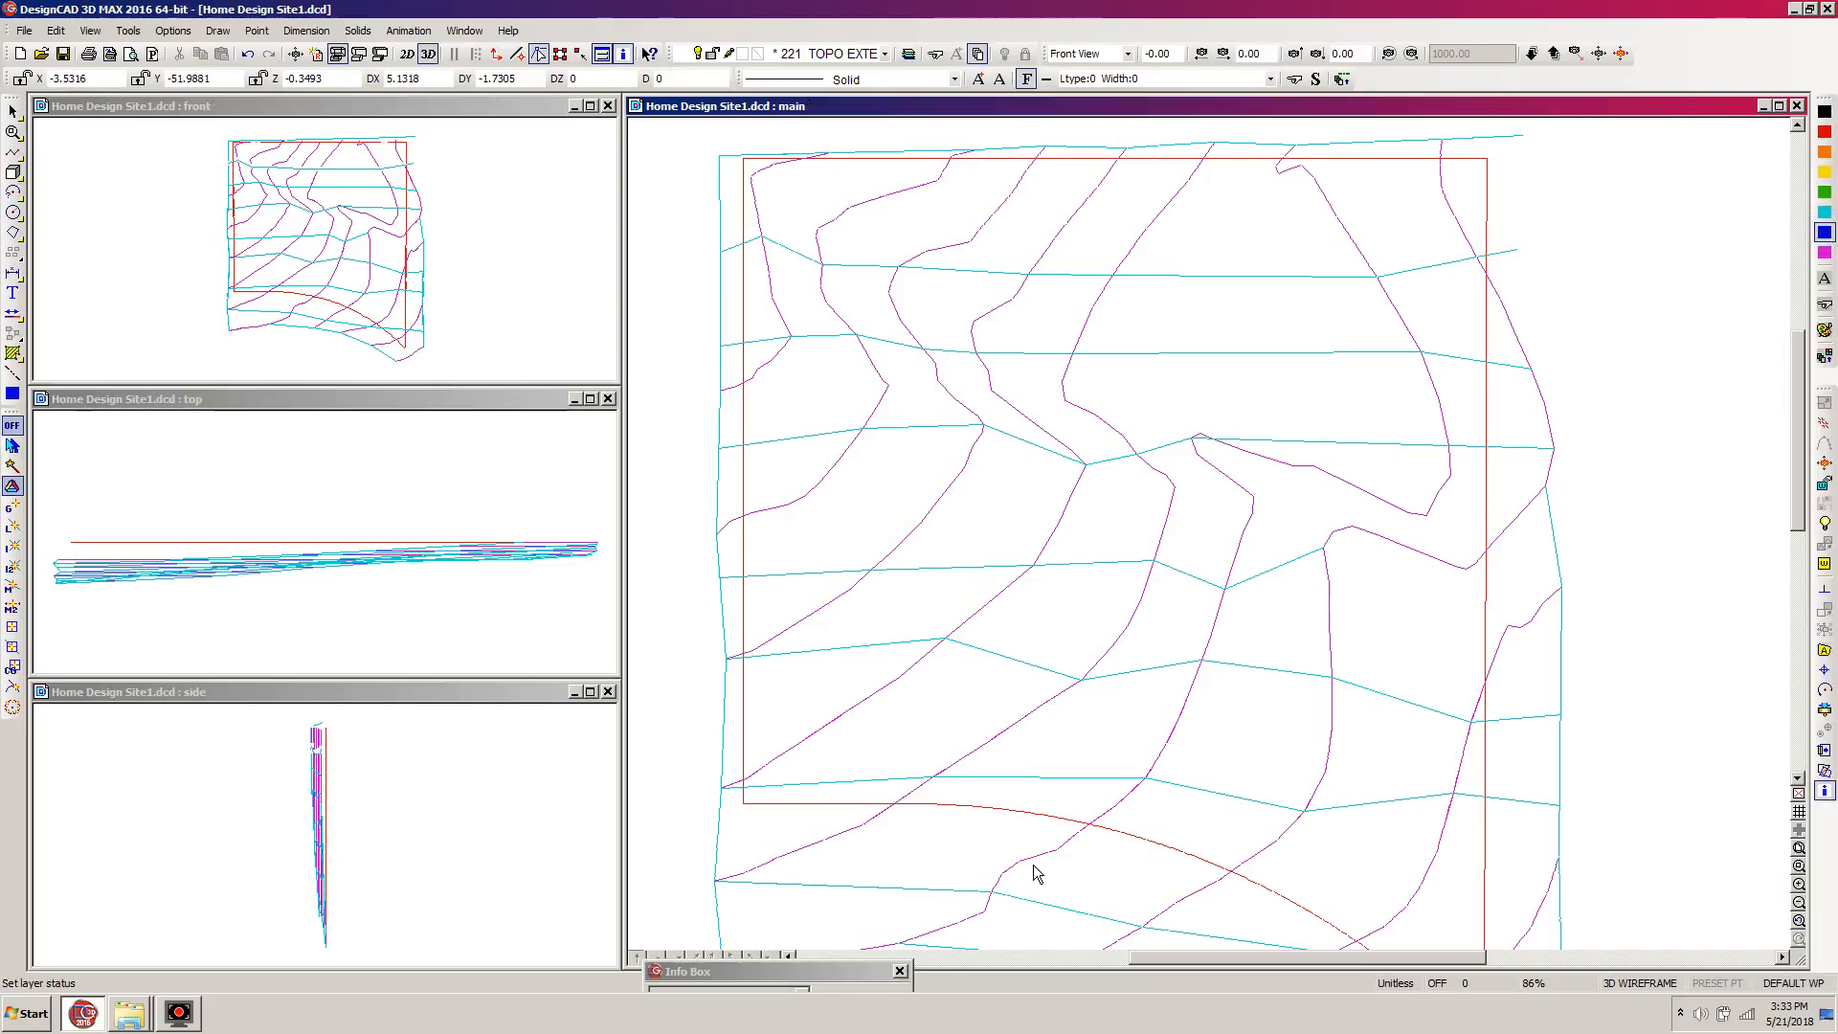
pyautogui.hotkey('ctrl', 'l')
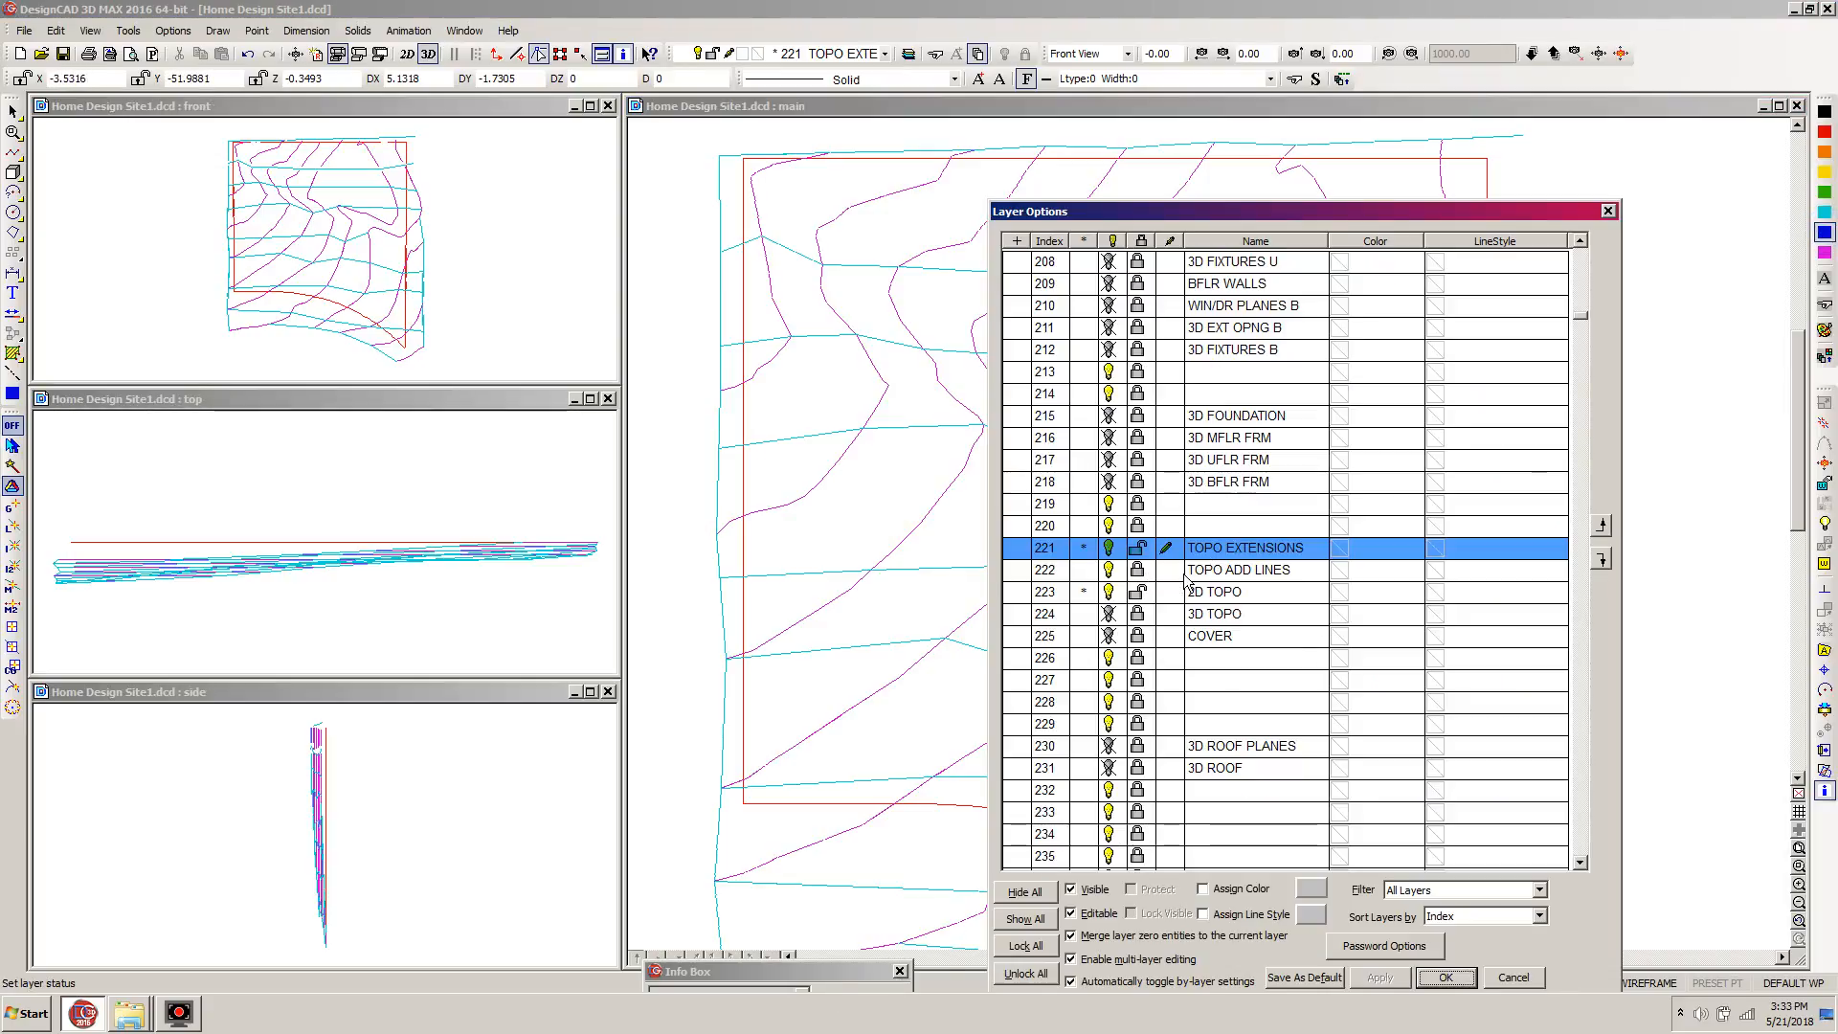
pyautogui.click(1168, 572)
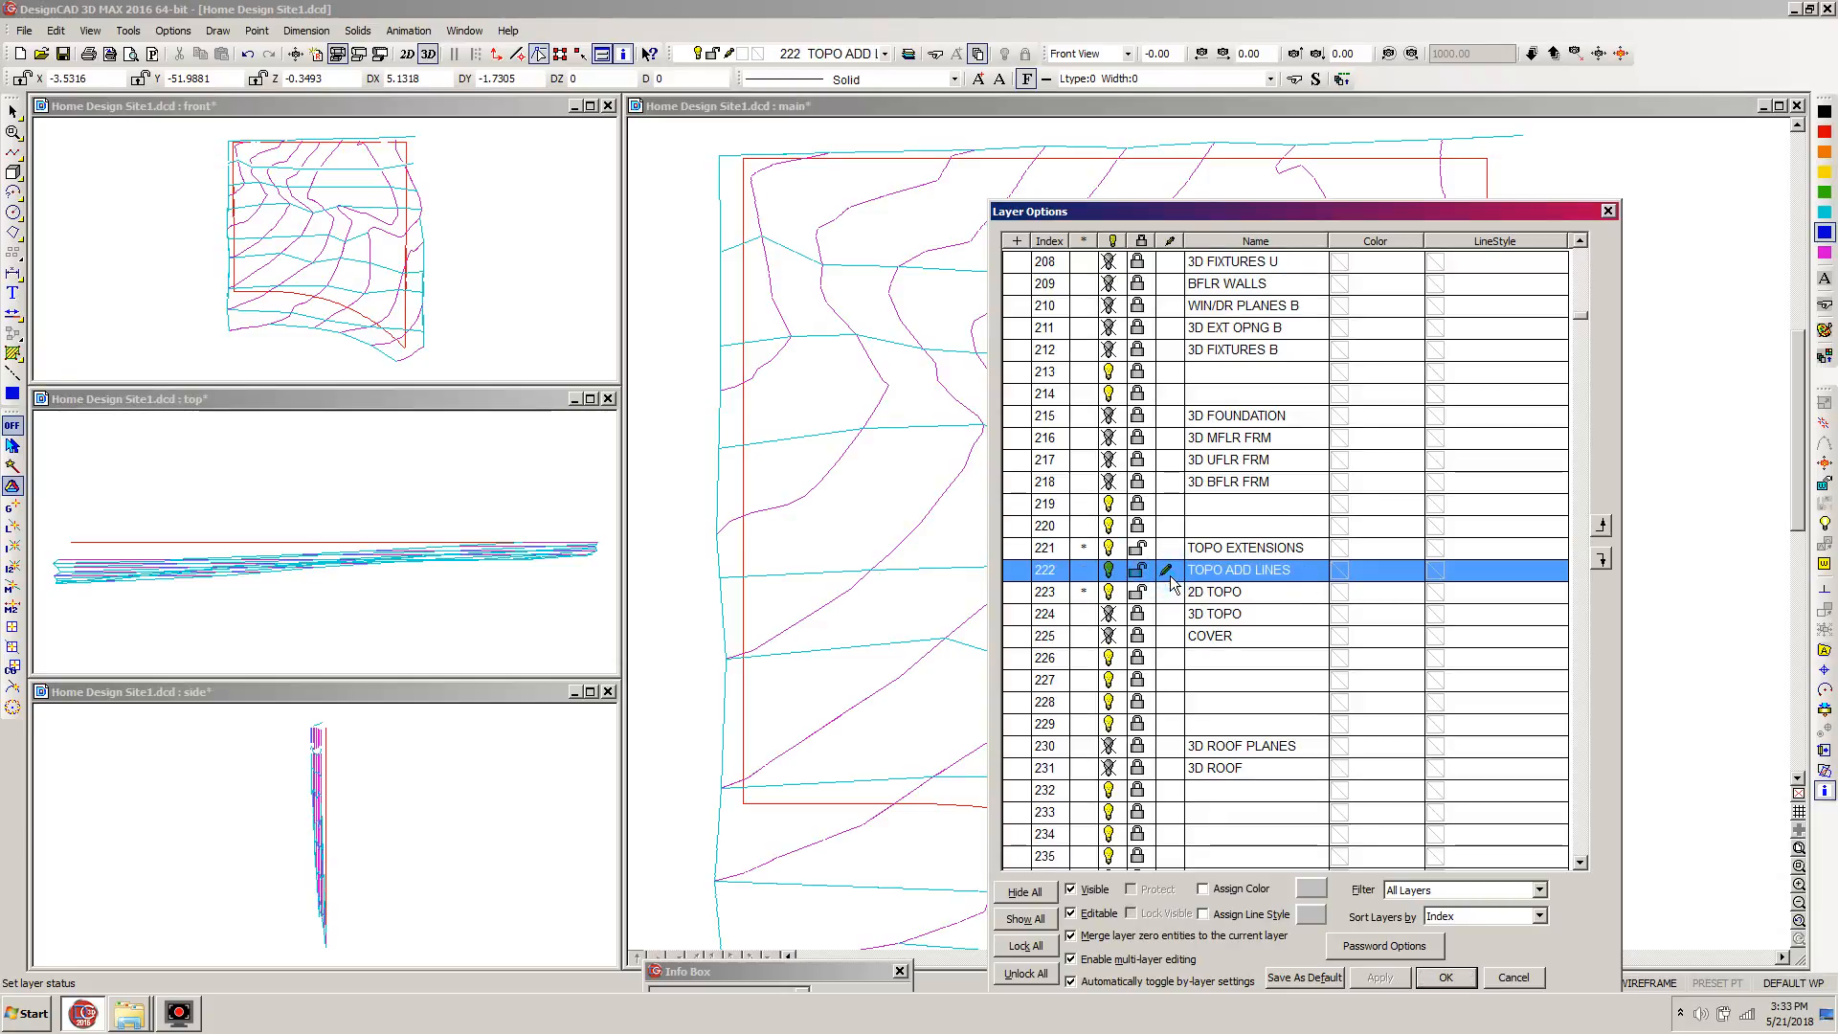
pyautogui.click(1441, 977)
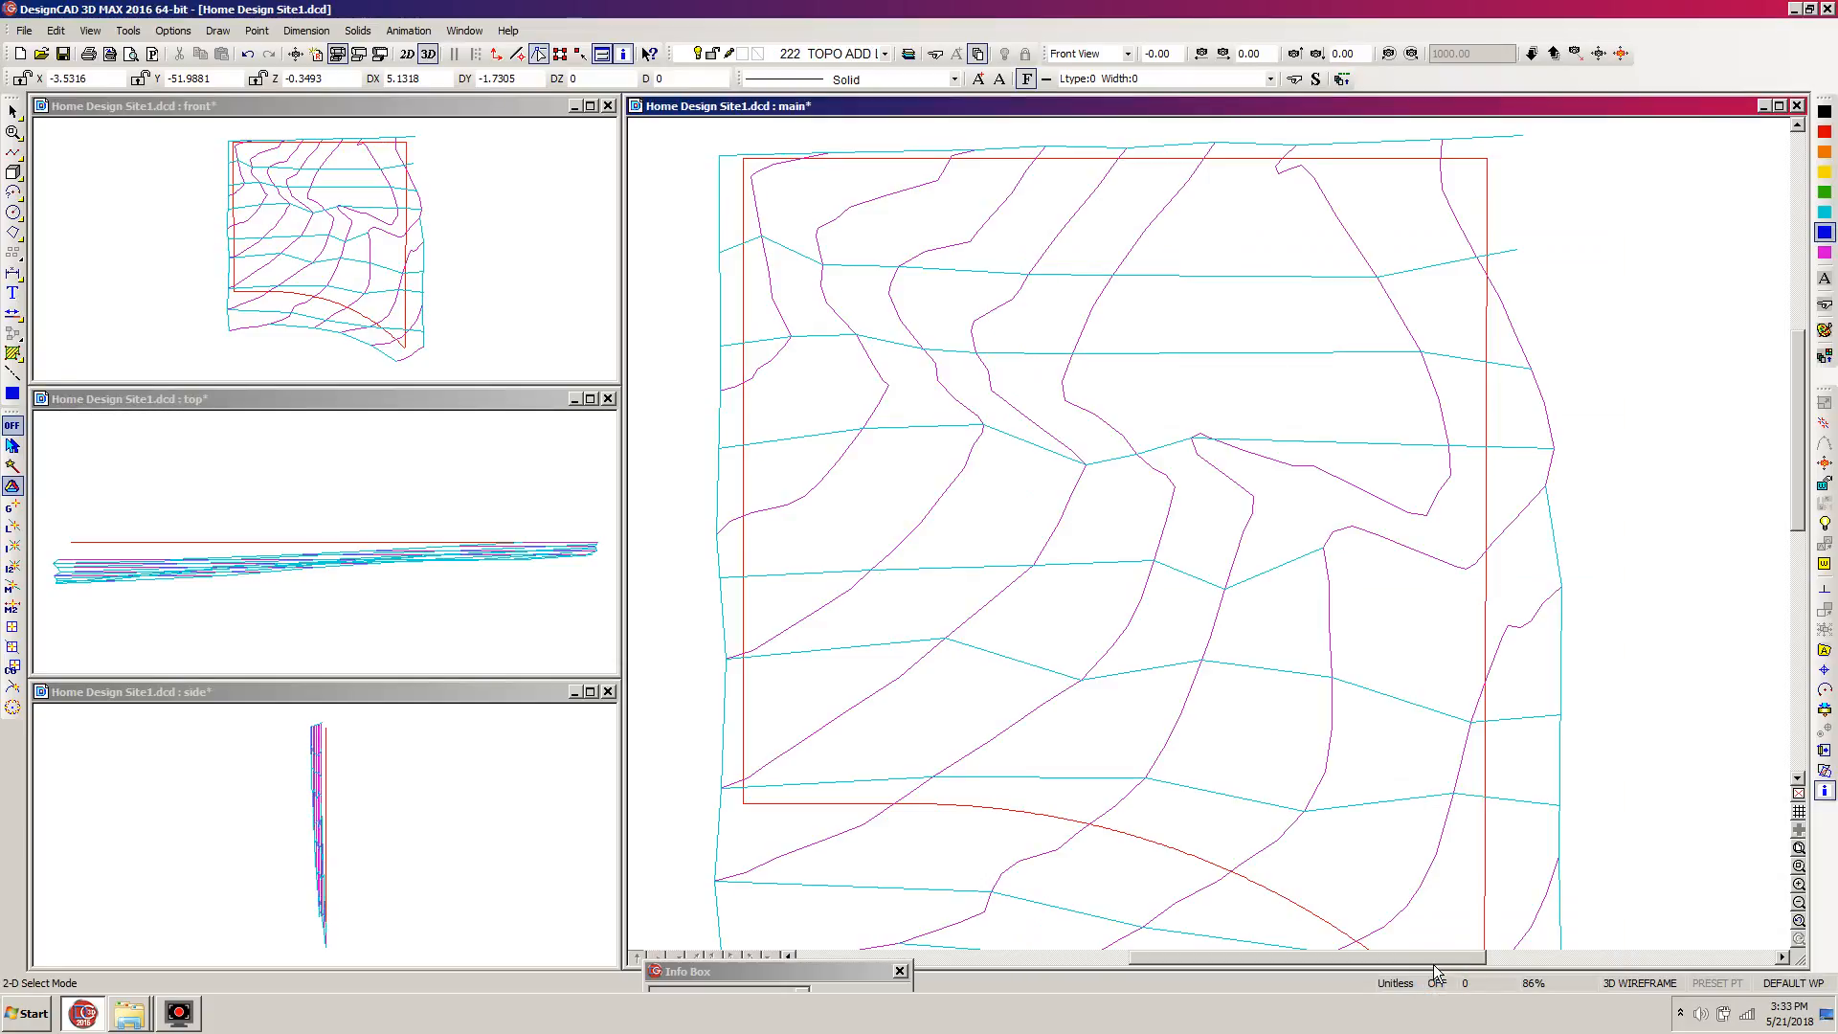
# Draw a blue polyline up the west boundary from the southwesternmost contour's end, through the contour and cross-line ends, to the northwest corner.
pyautogui.scroll(-1, 1338, 600)
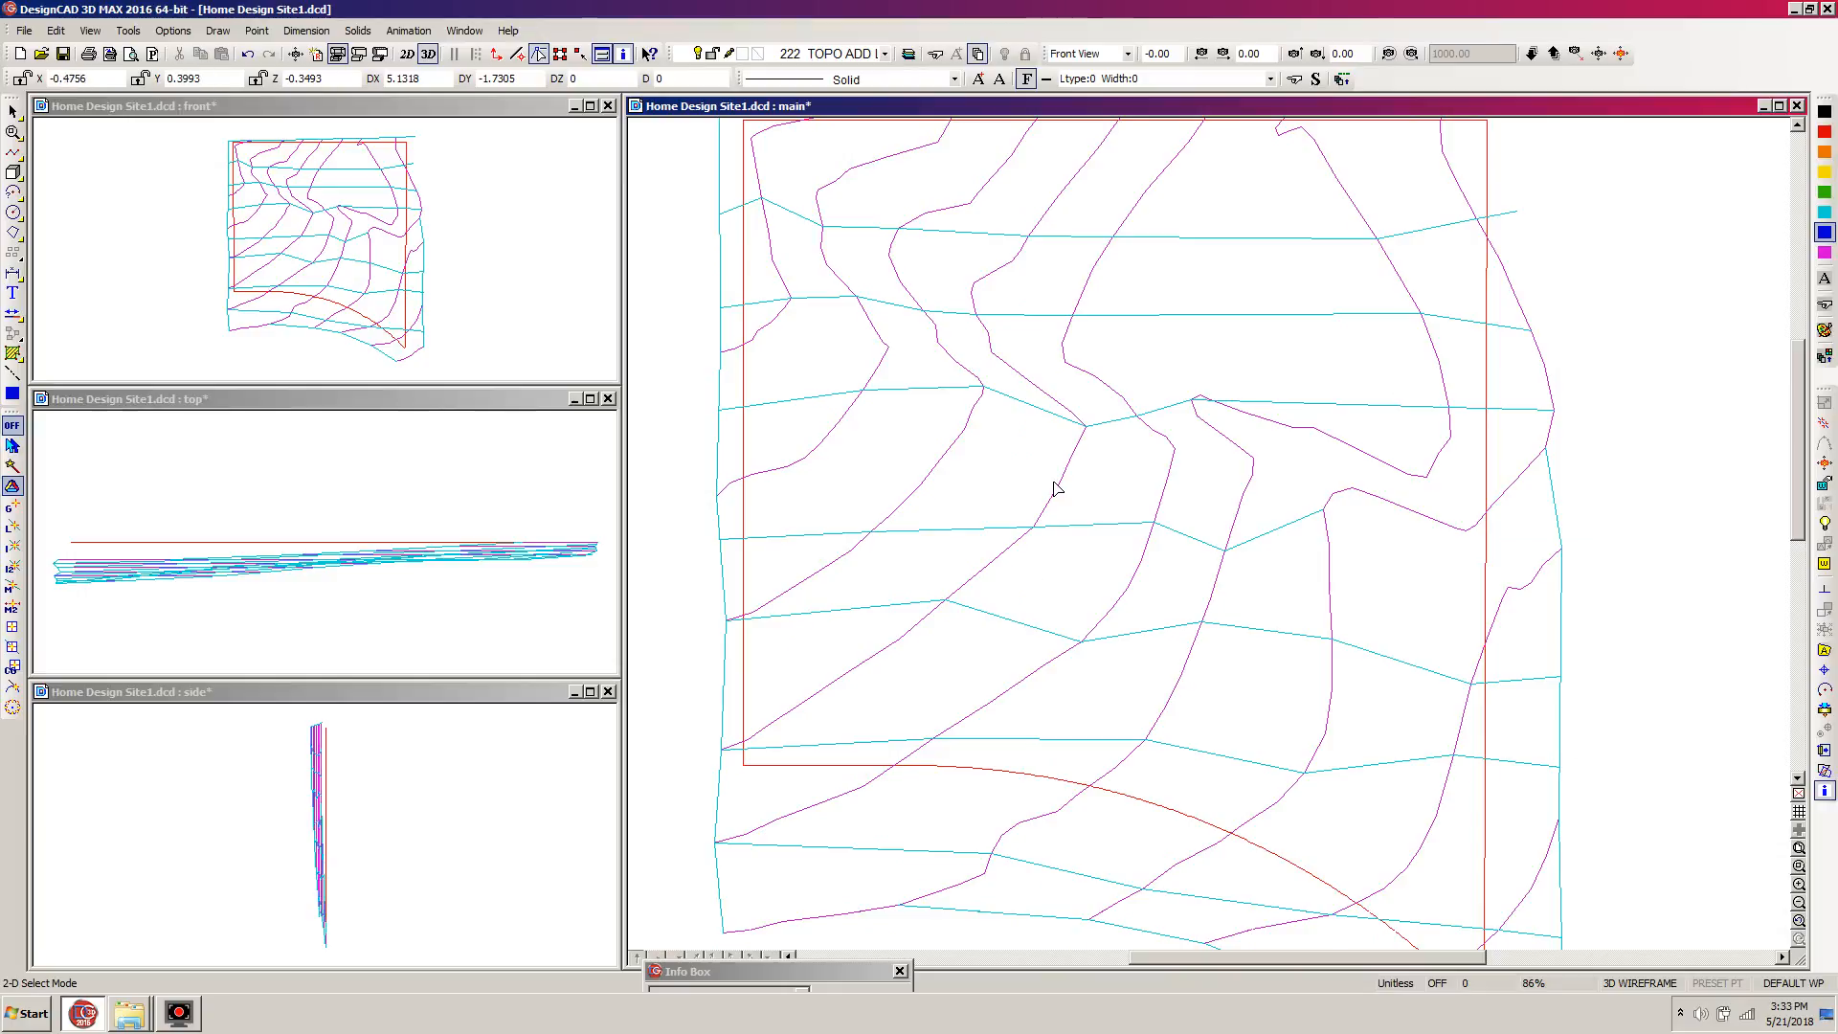
pyautogui.press('l')
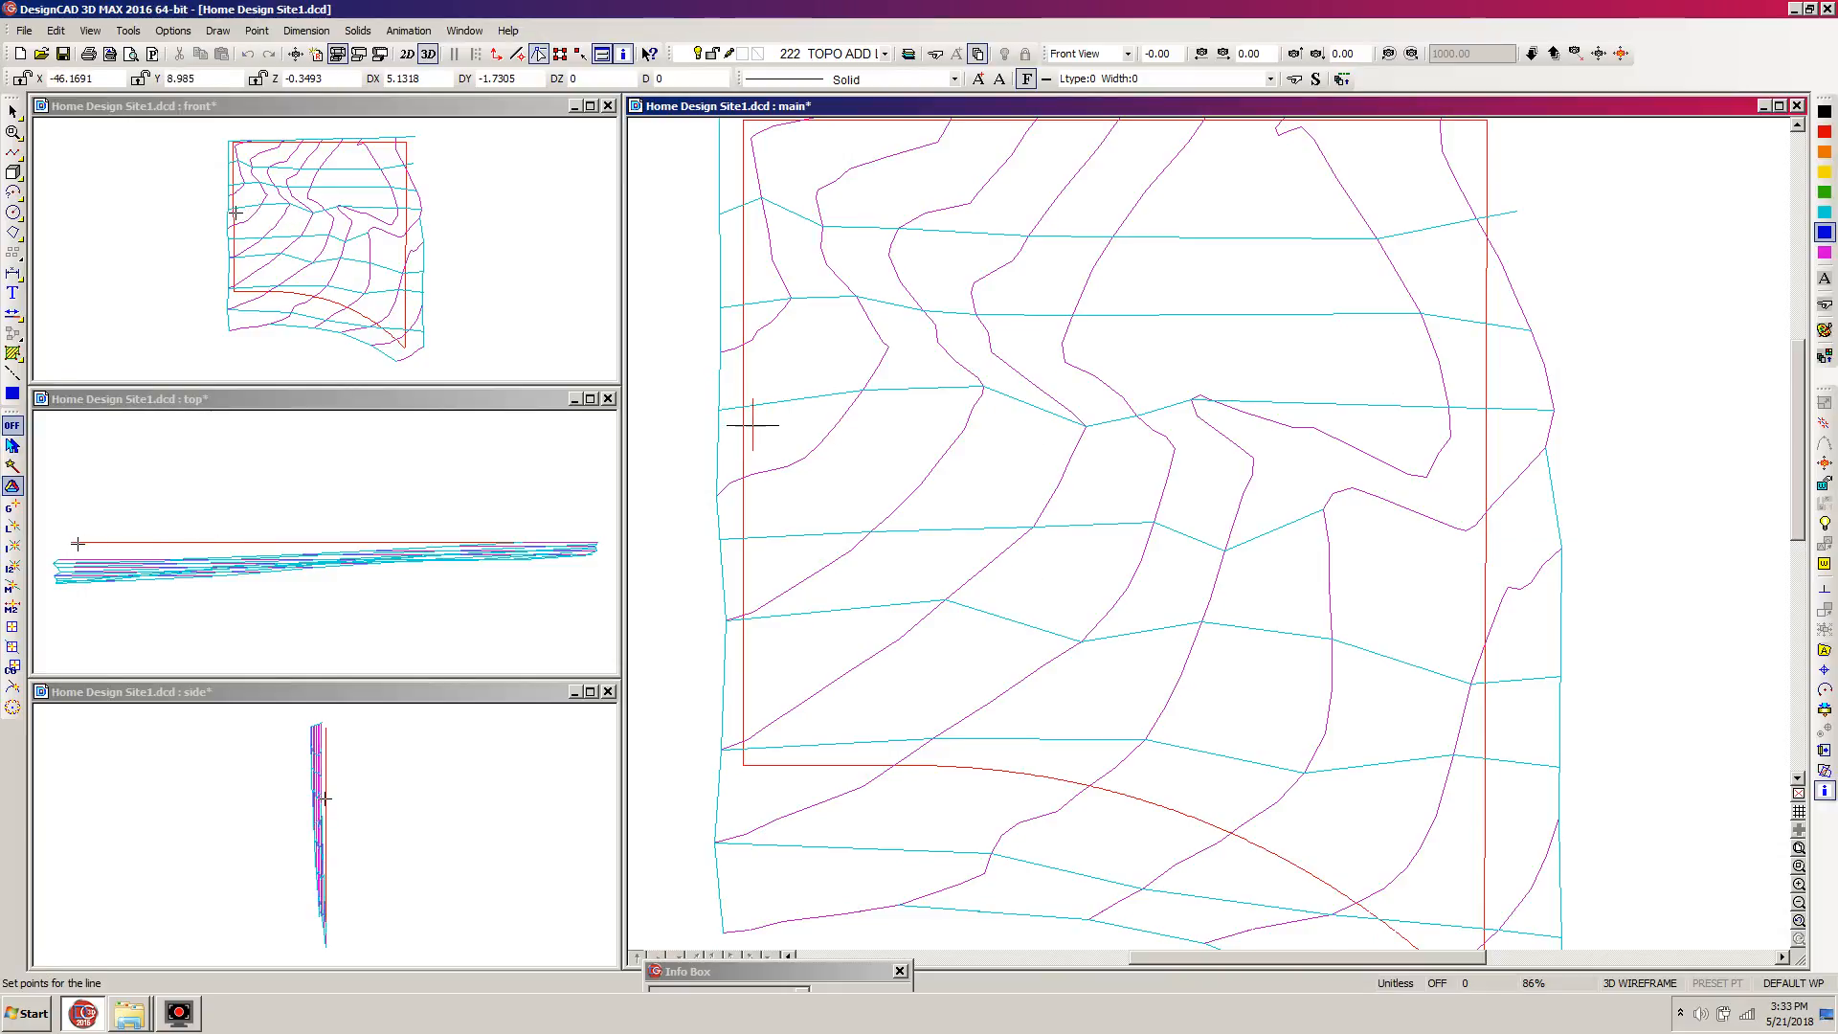
pyautogui.click(751, 928)
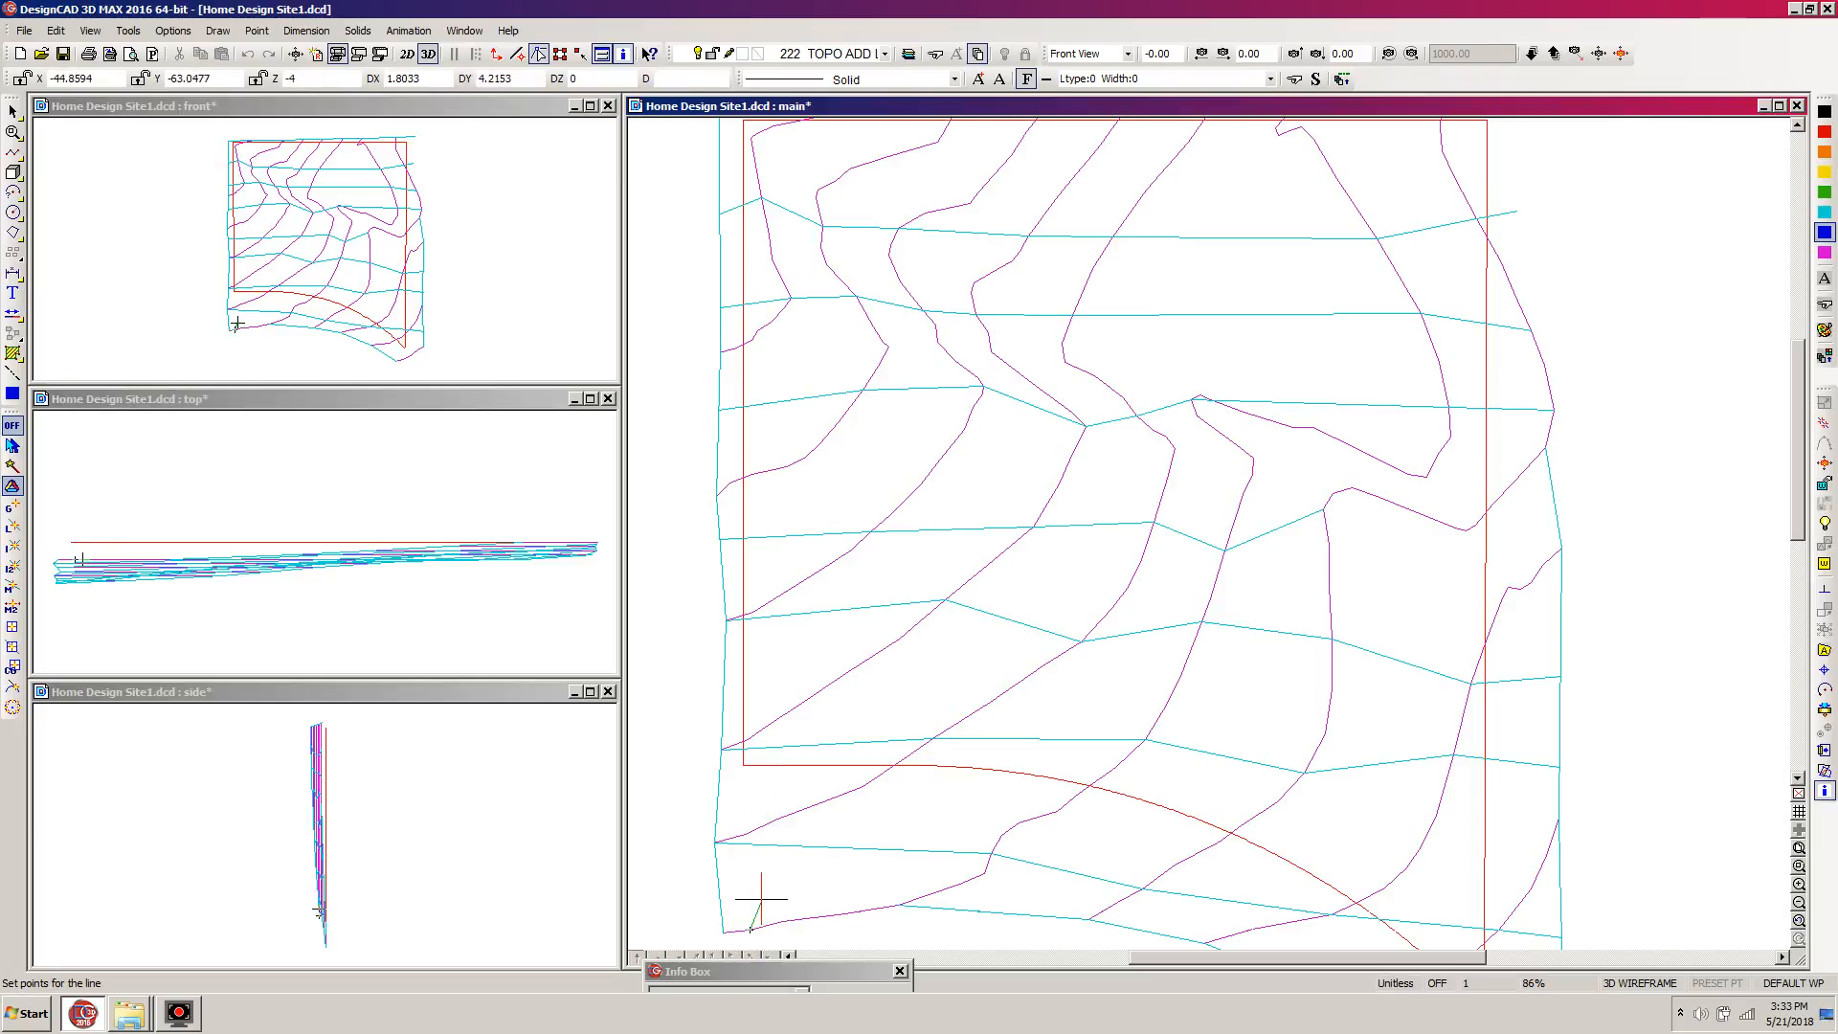
pyautogui.press('Escape')
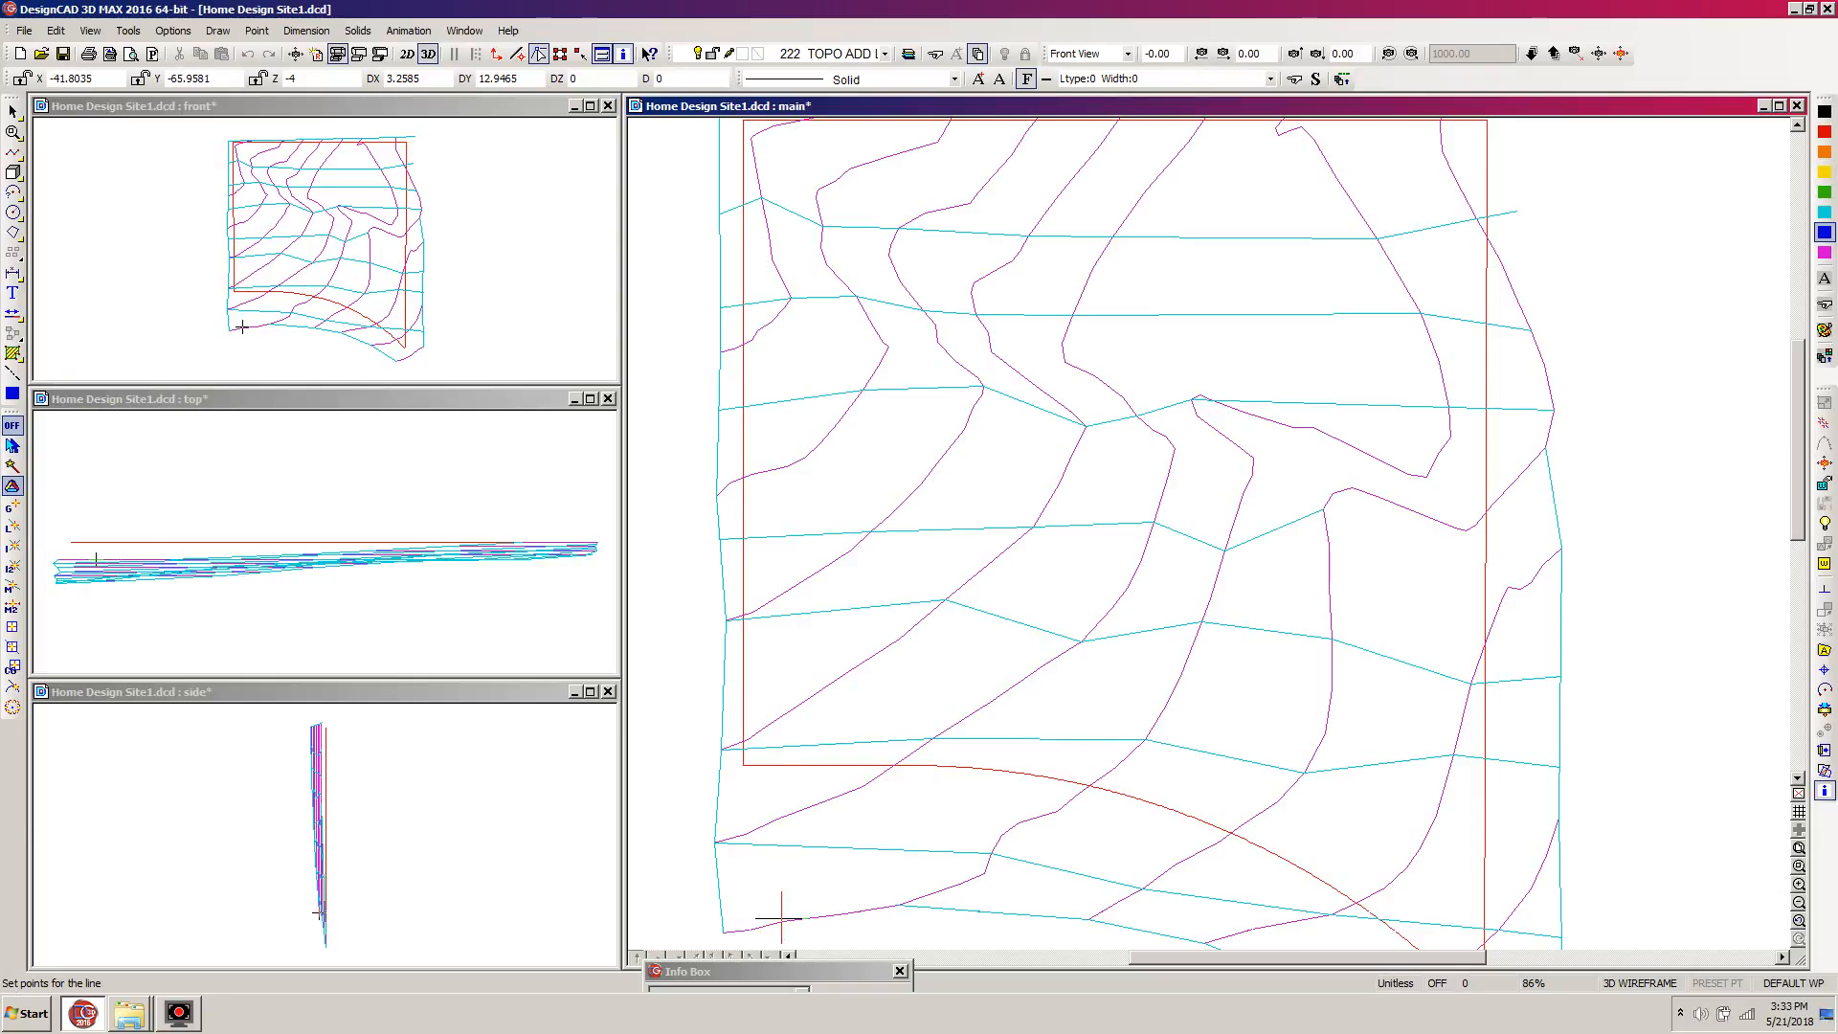
pyautogui.click(721, 932)
pyautogui.click(714, 843)
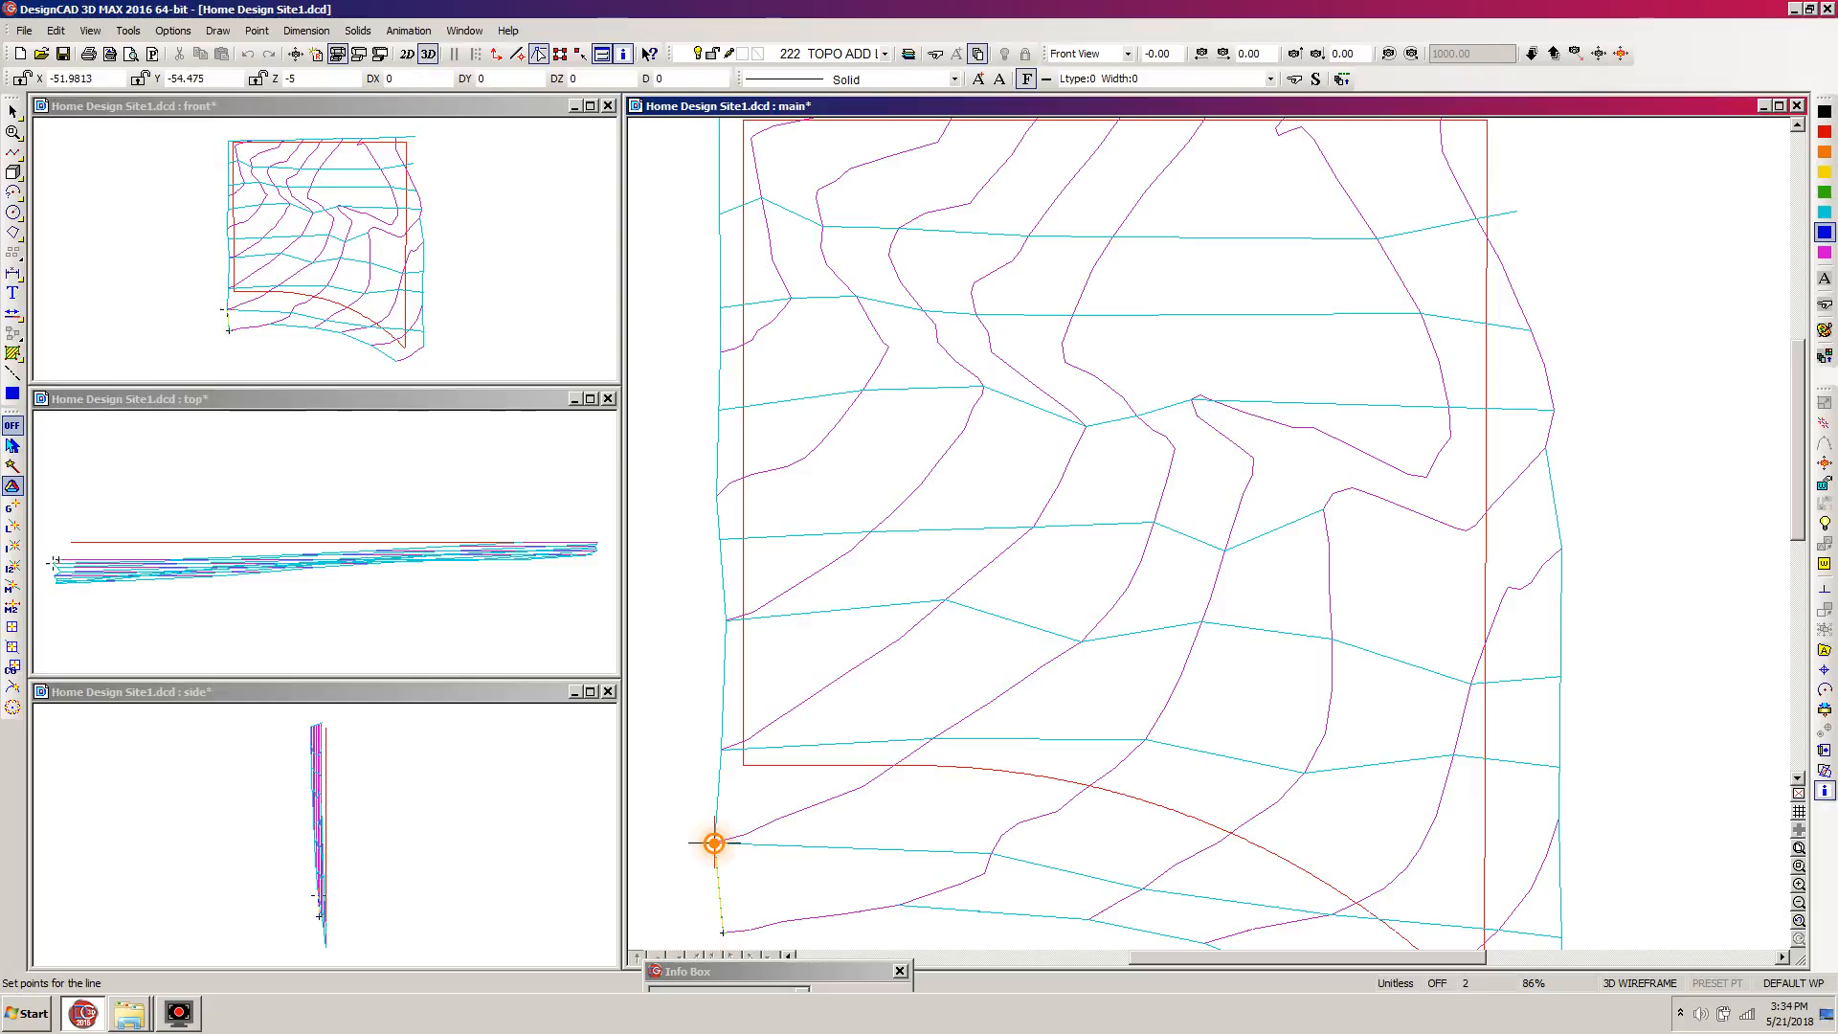
pyautogui.click(719, 750)
pyautogui.click(725, 620)
pyautogui.click(716, 496)
pyautogui.click(717, 411)
pyautogui.click(719, 308)
pyautogui.click(720, 213)
pyautogui.press('Return')
pyautogui.moveTo(1798, 520); pyautogui.dragTo(1798, 486)
pyautogui.click(719, 248)
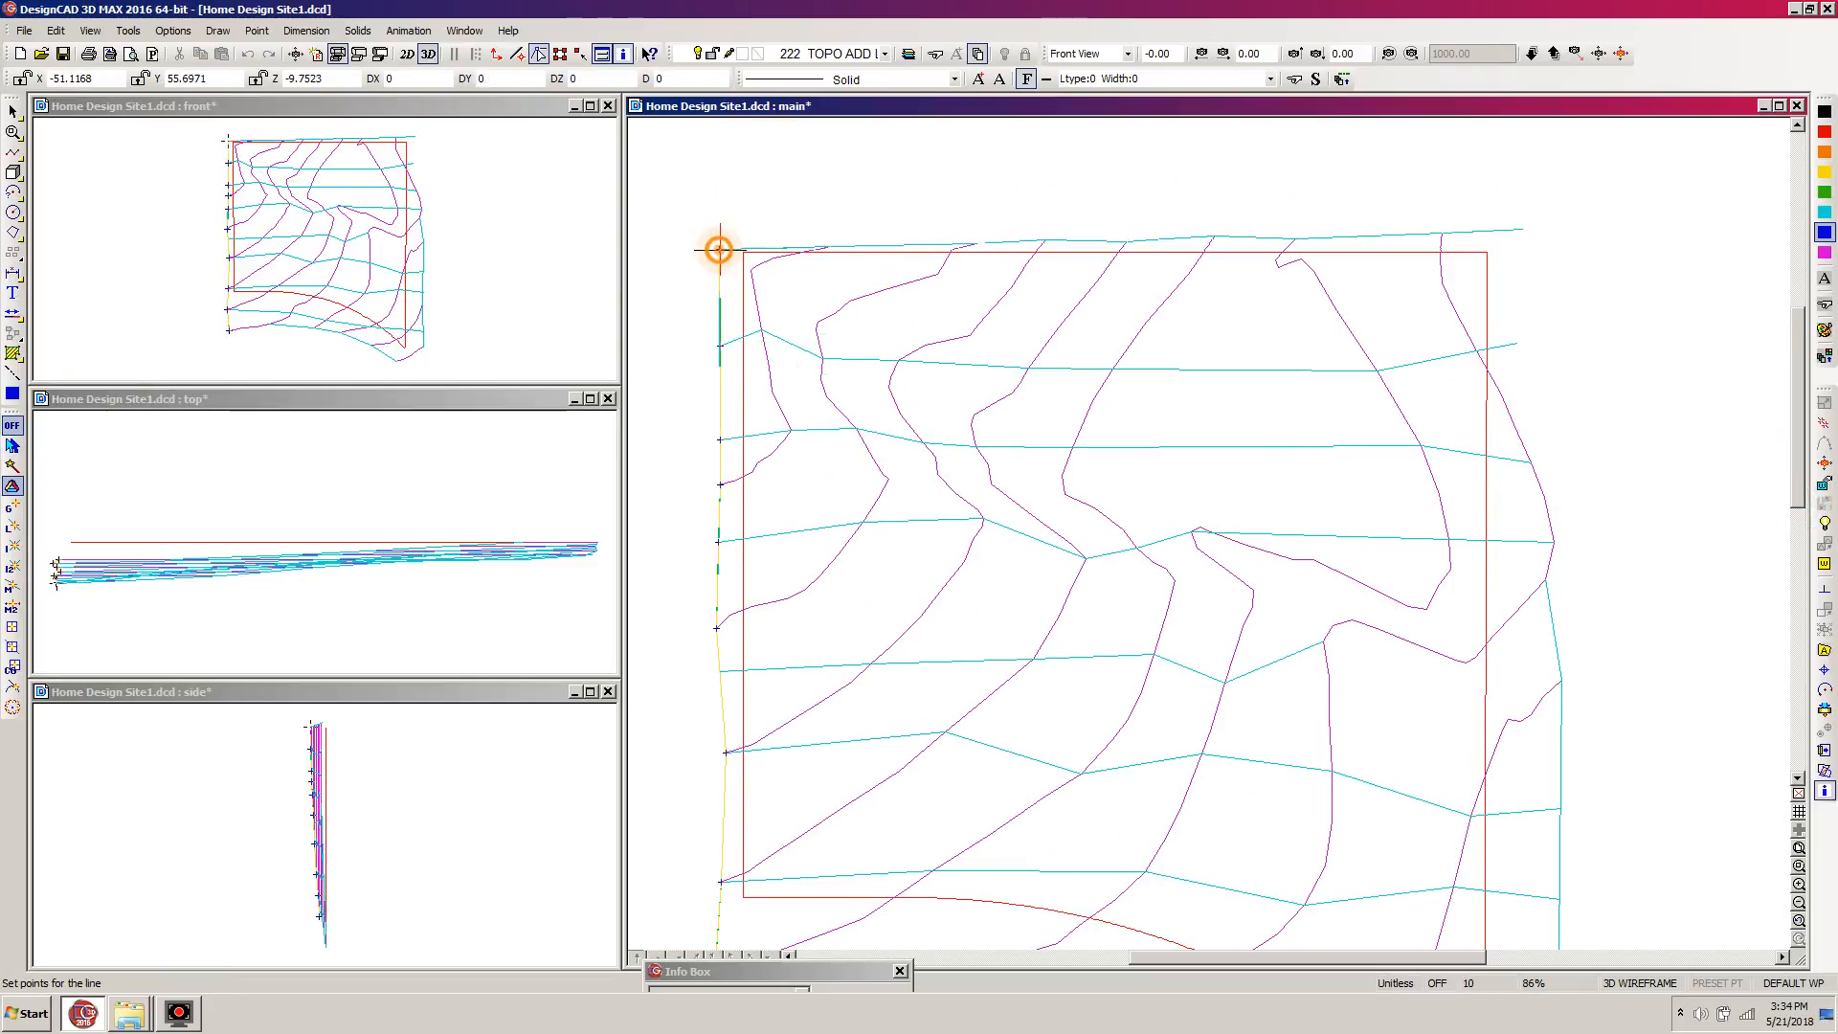
pyautogui.press('Return')
# Extend the north end of the blue west boundary line slightly past the north extension line and add a point where they cross.
pyautogui.click(720, 270)
pyautogui.click(670, 977)
pyautogui.moveTo(670, 878); pyautogui.dragTo(434, 746)
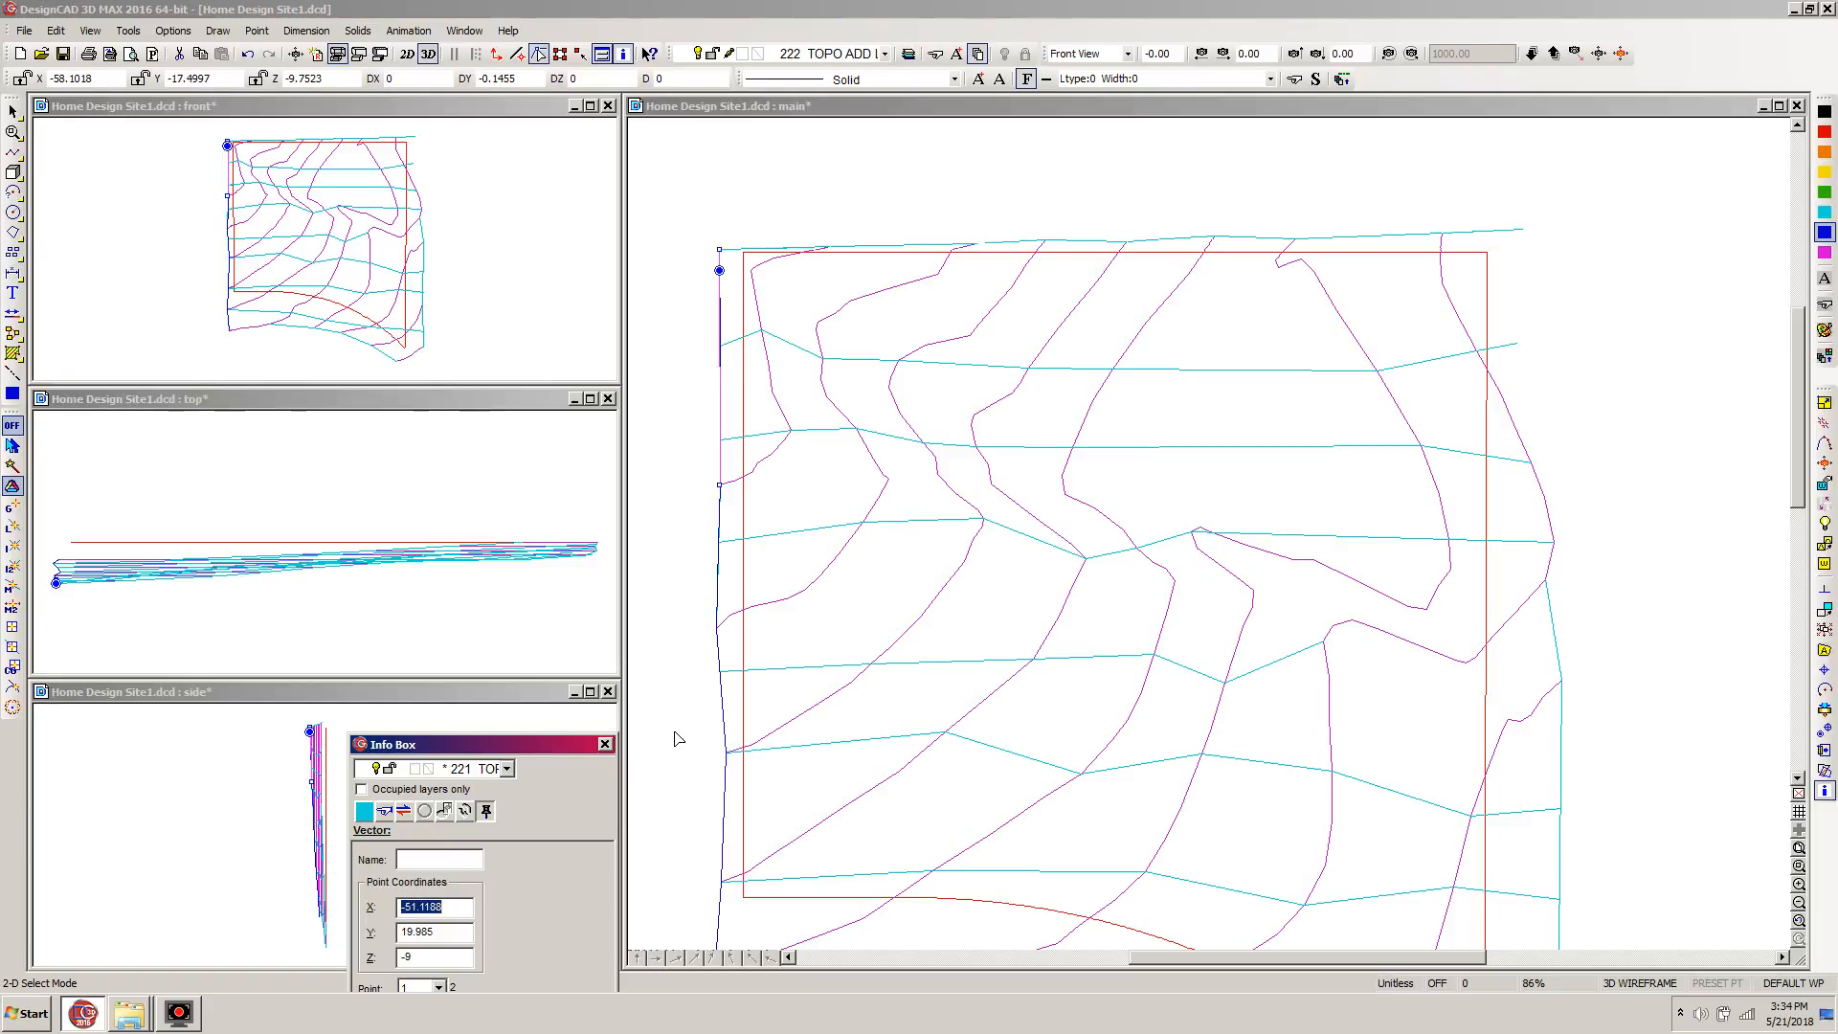
pyautogui.press('Tab')
pyautogui.click(1030, 113)
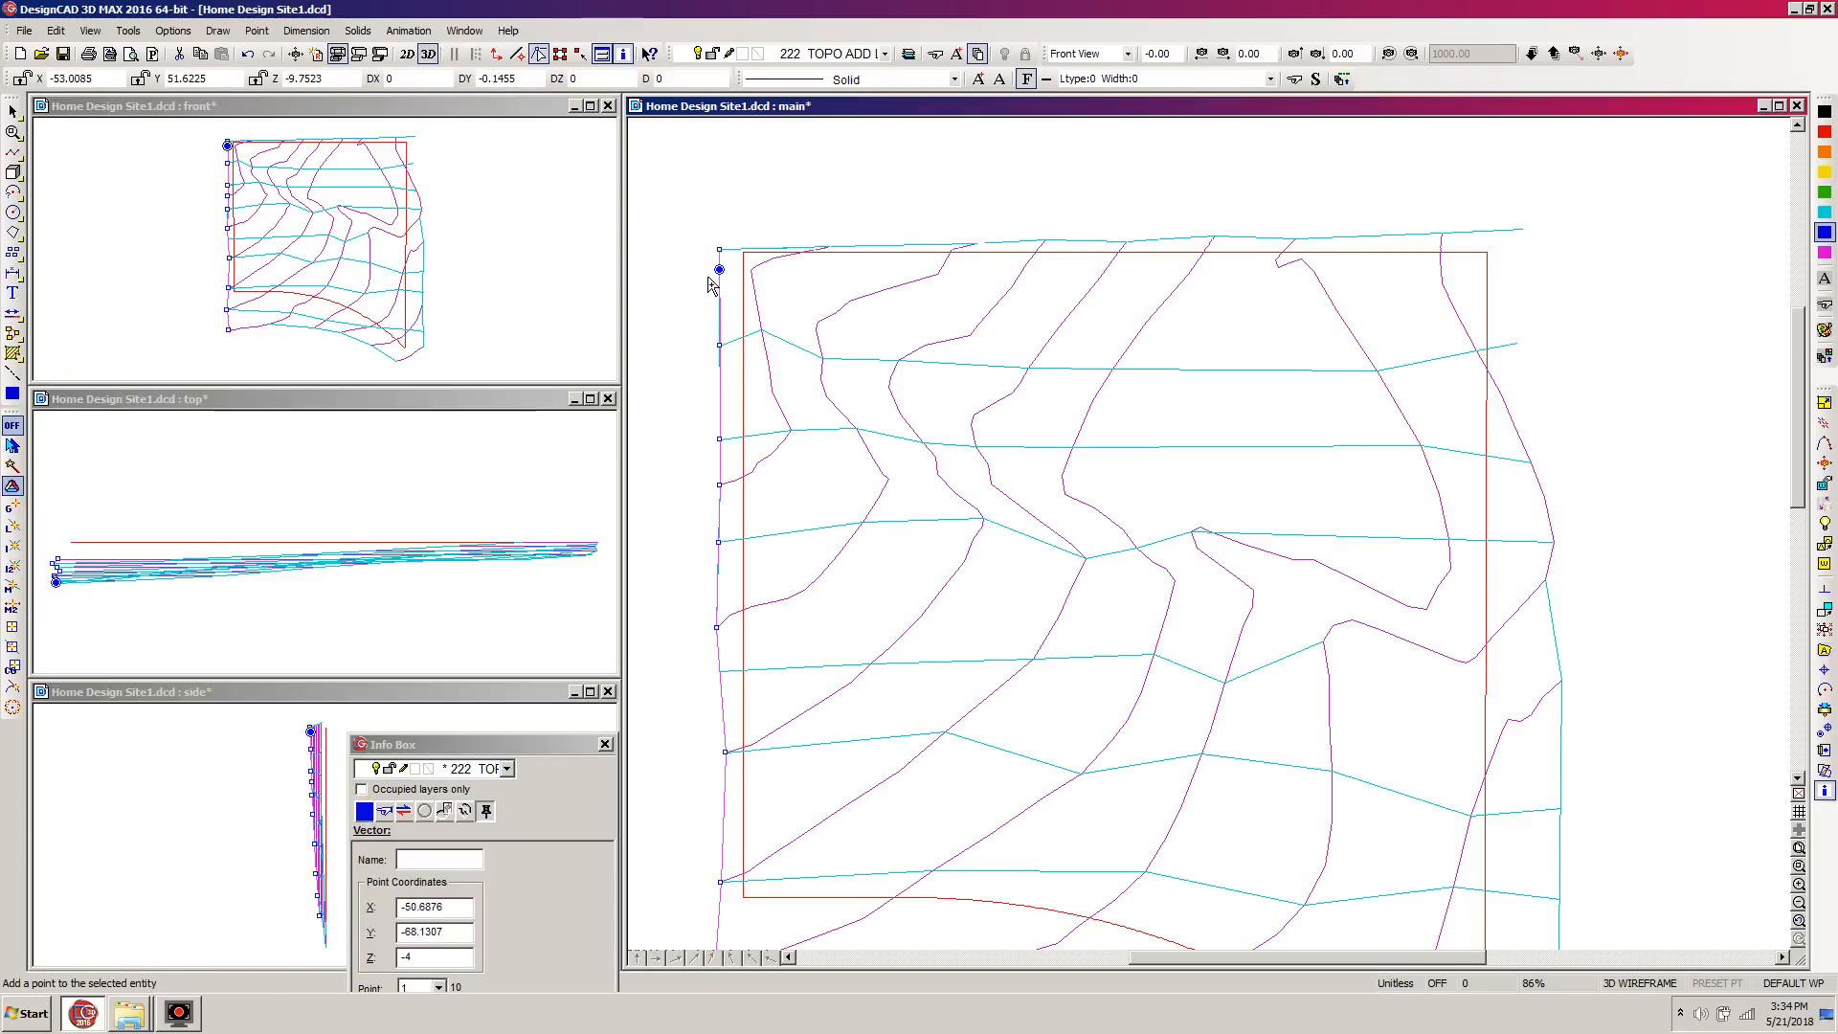
pyautogui.press('e')
pyautogui.click(719, 259)
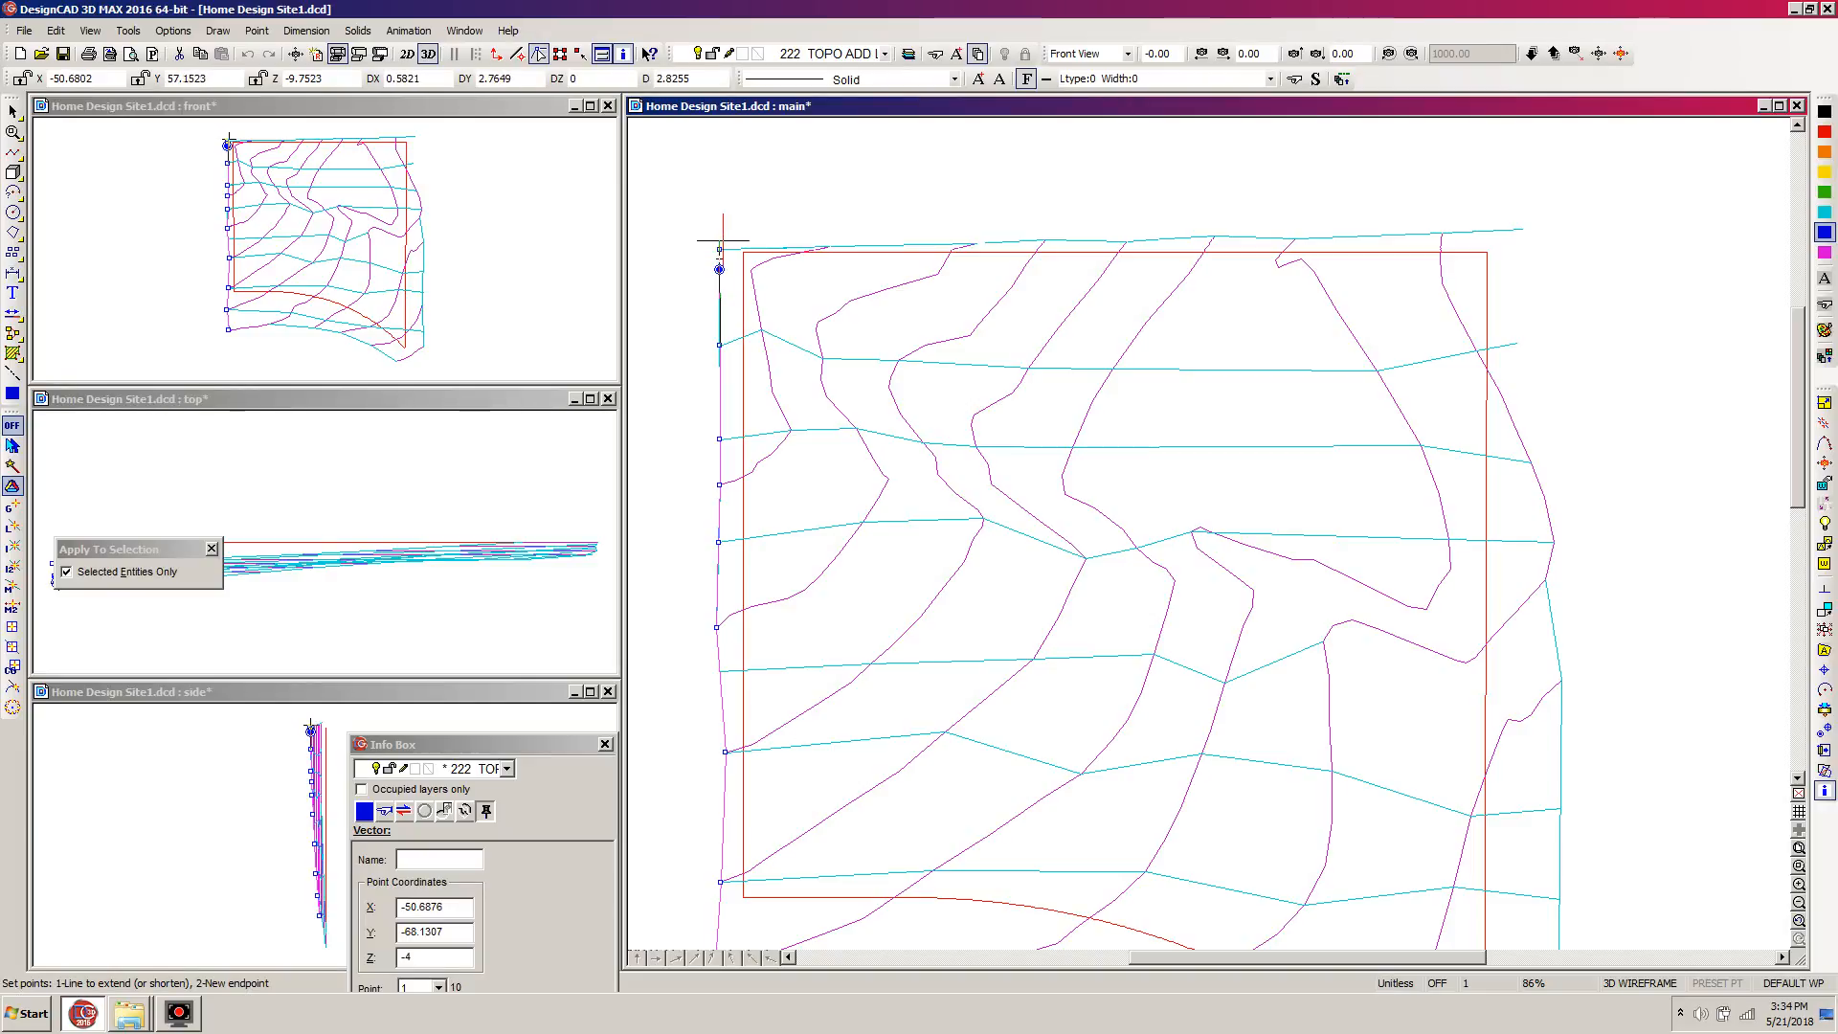
pyautogui.click(722, 236)
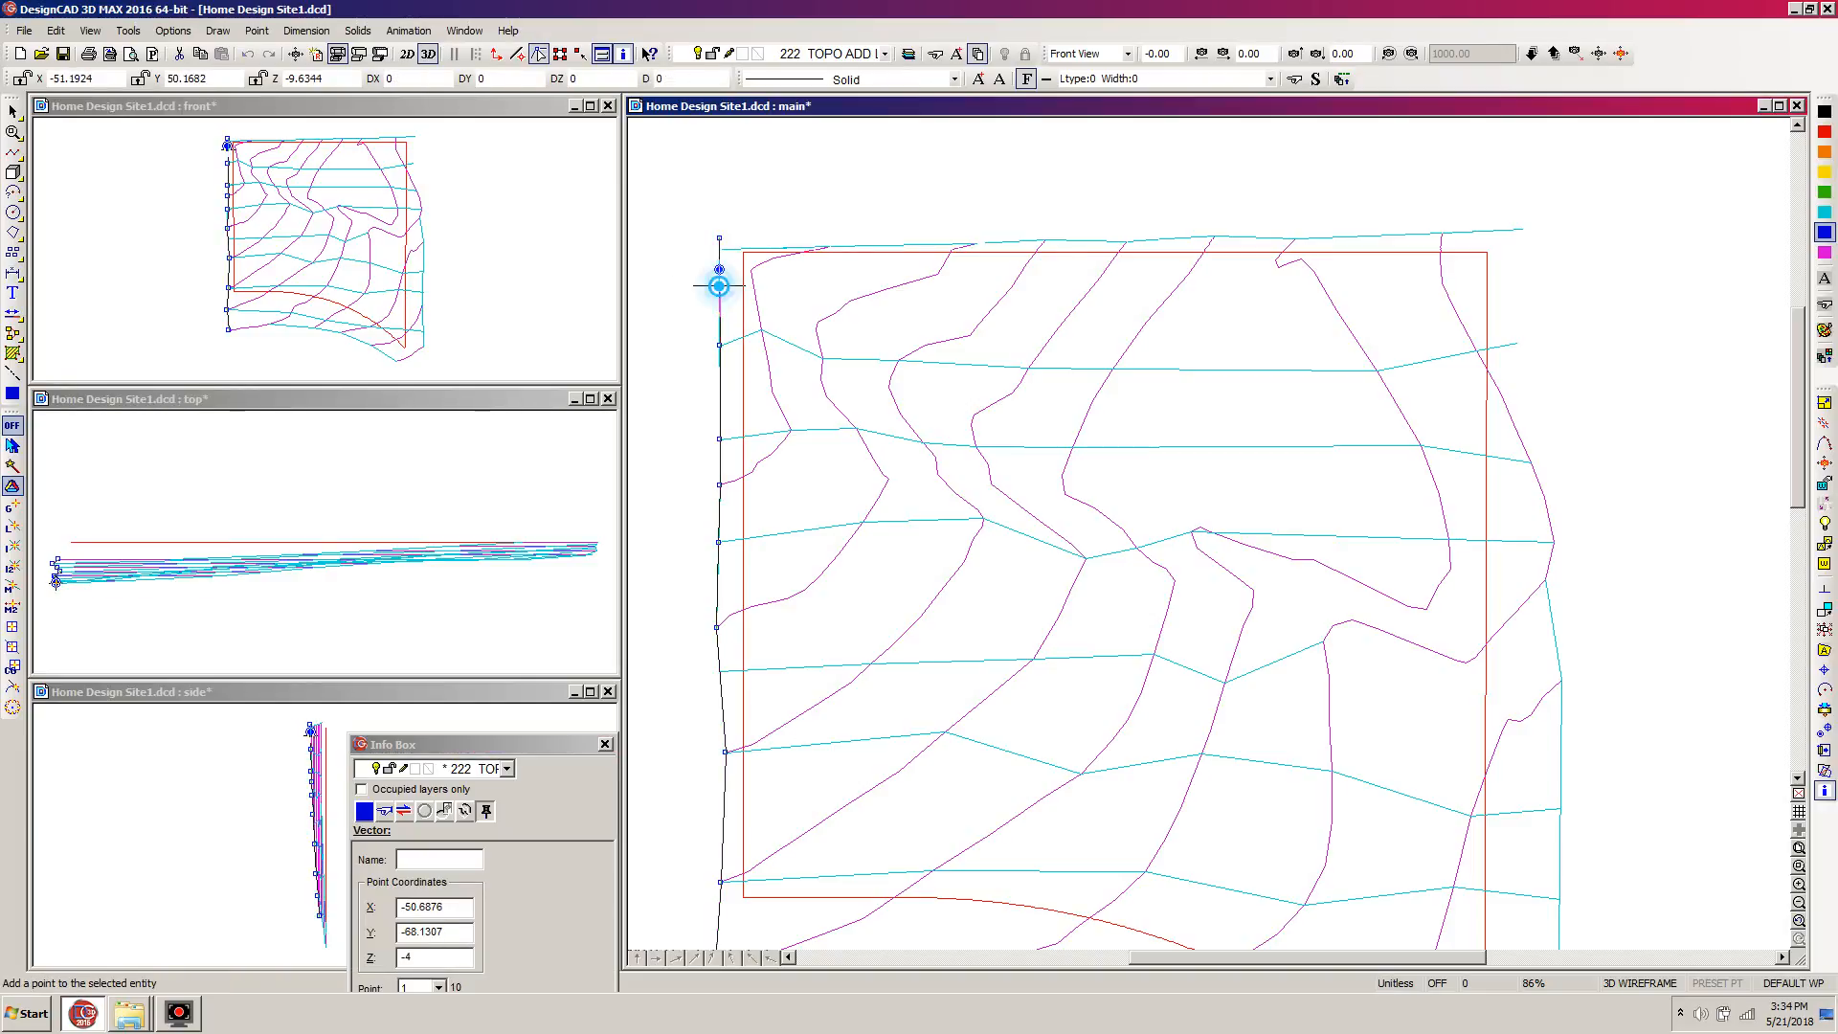
pyautogui.click(718, 245)
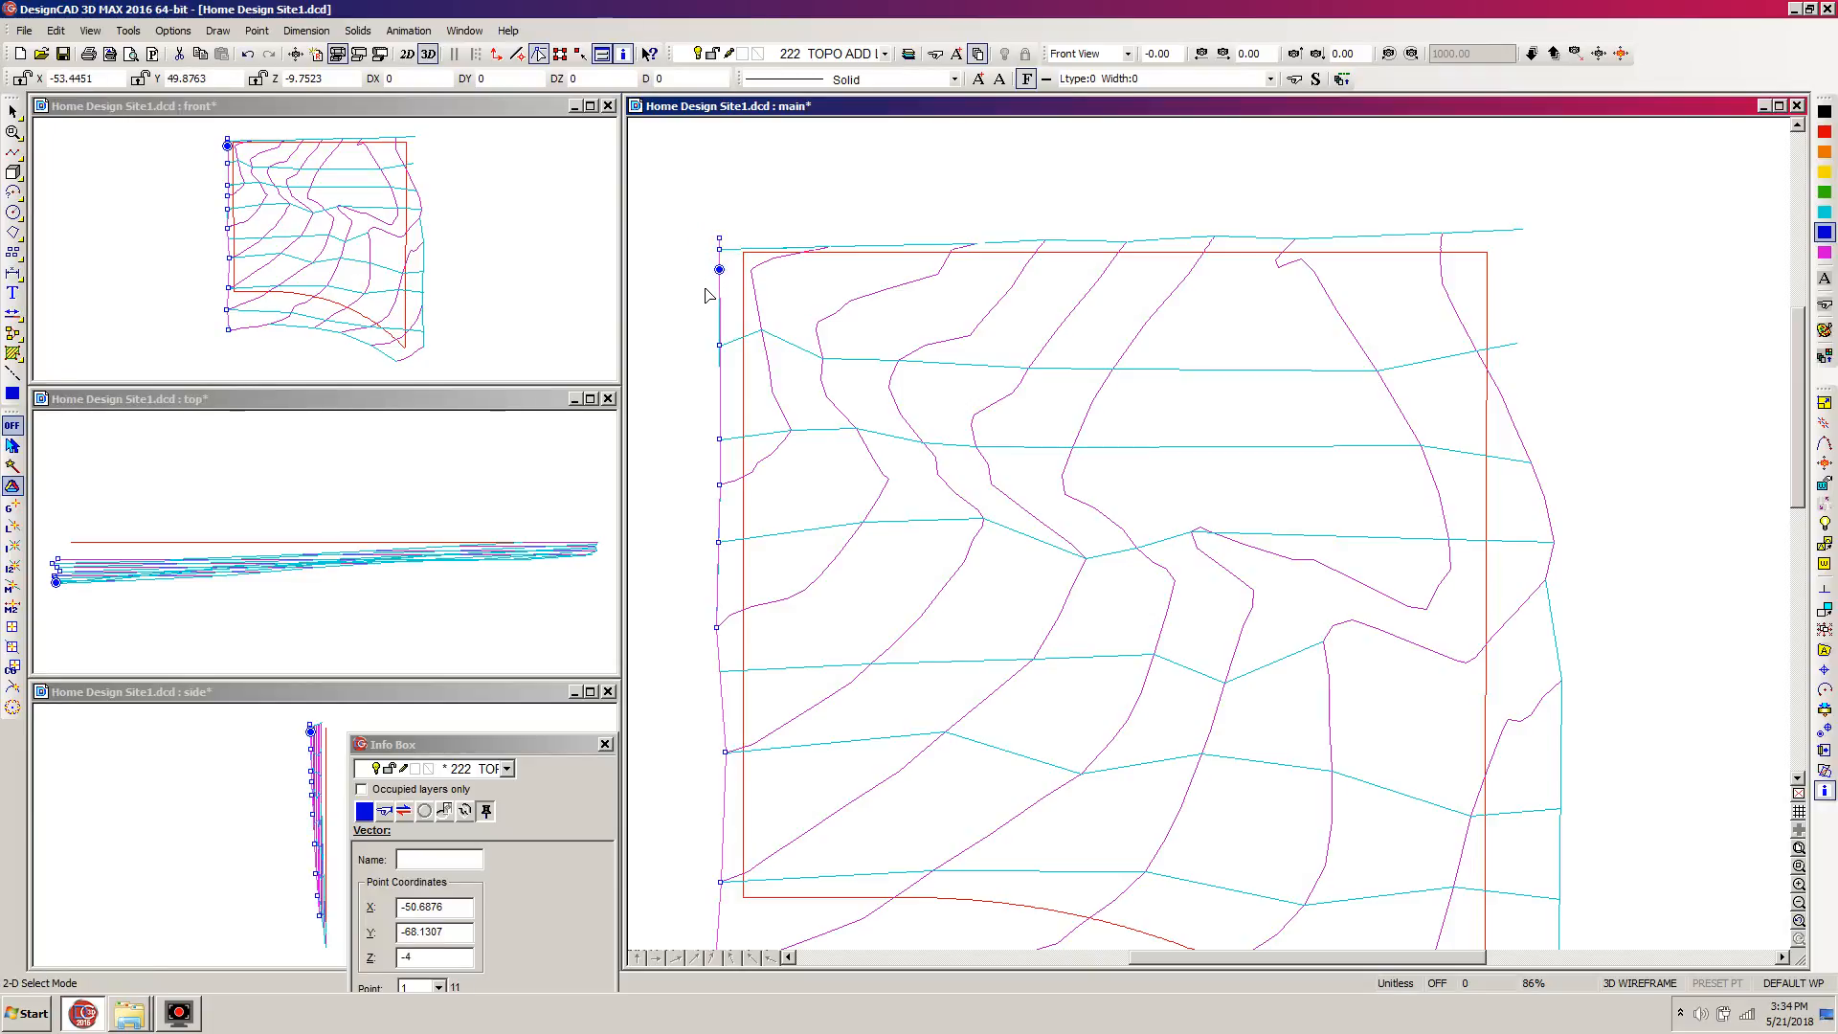
pyautogui.click(852, 486)
pyautogui.scroll(-1, 886, 548)
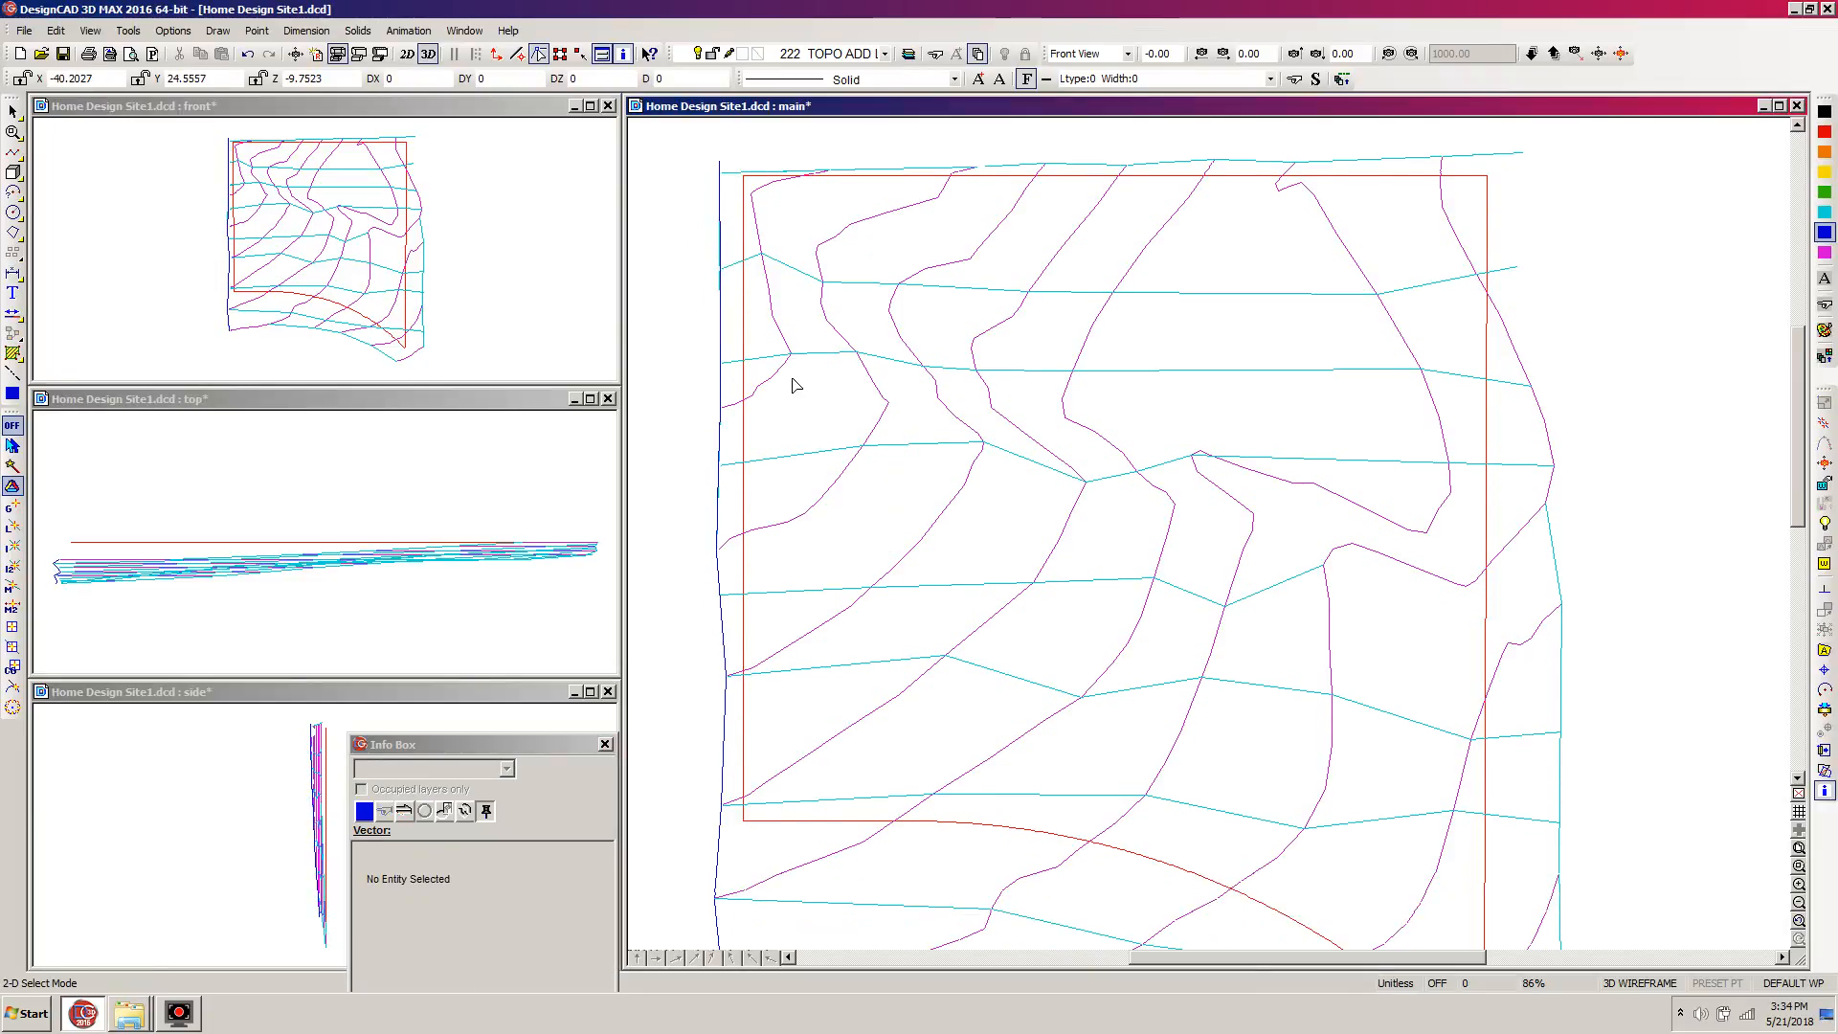
# Draw a second blue north-south polyline just east of the west boundary, from the southernmost contour through each contour and cross line to the north extension line.
pyautogui.scroll(-1, 794, 383)
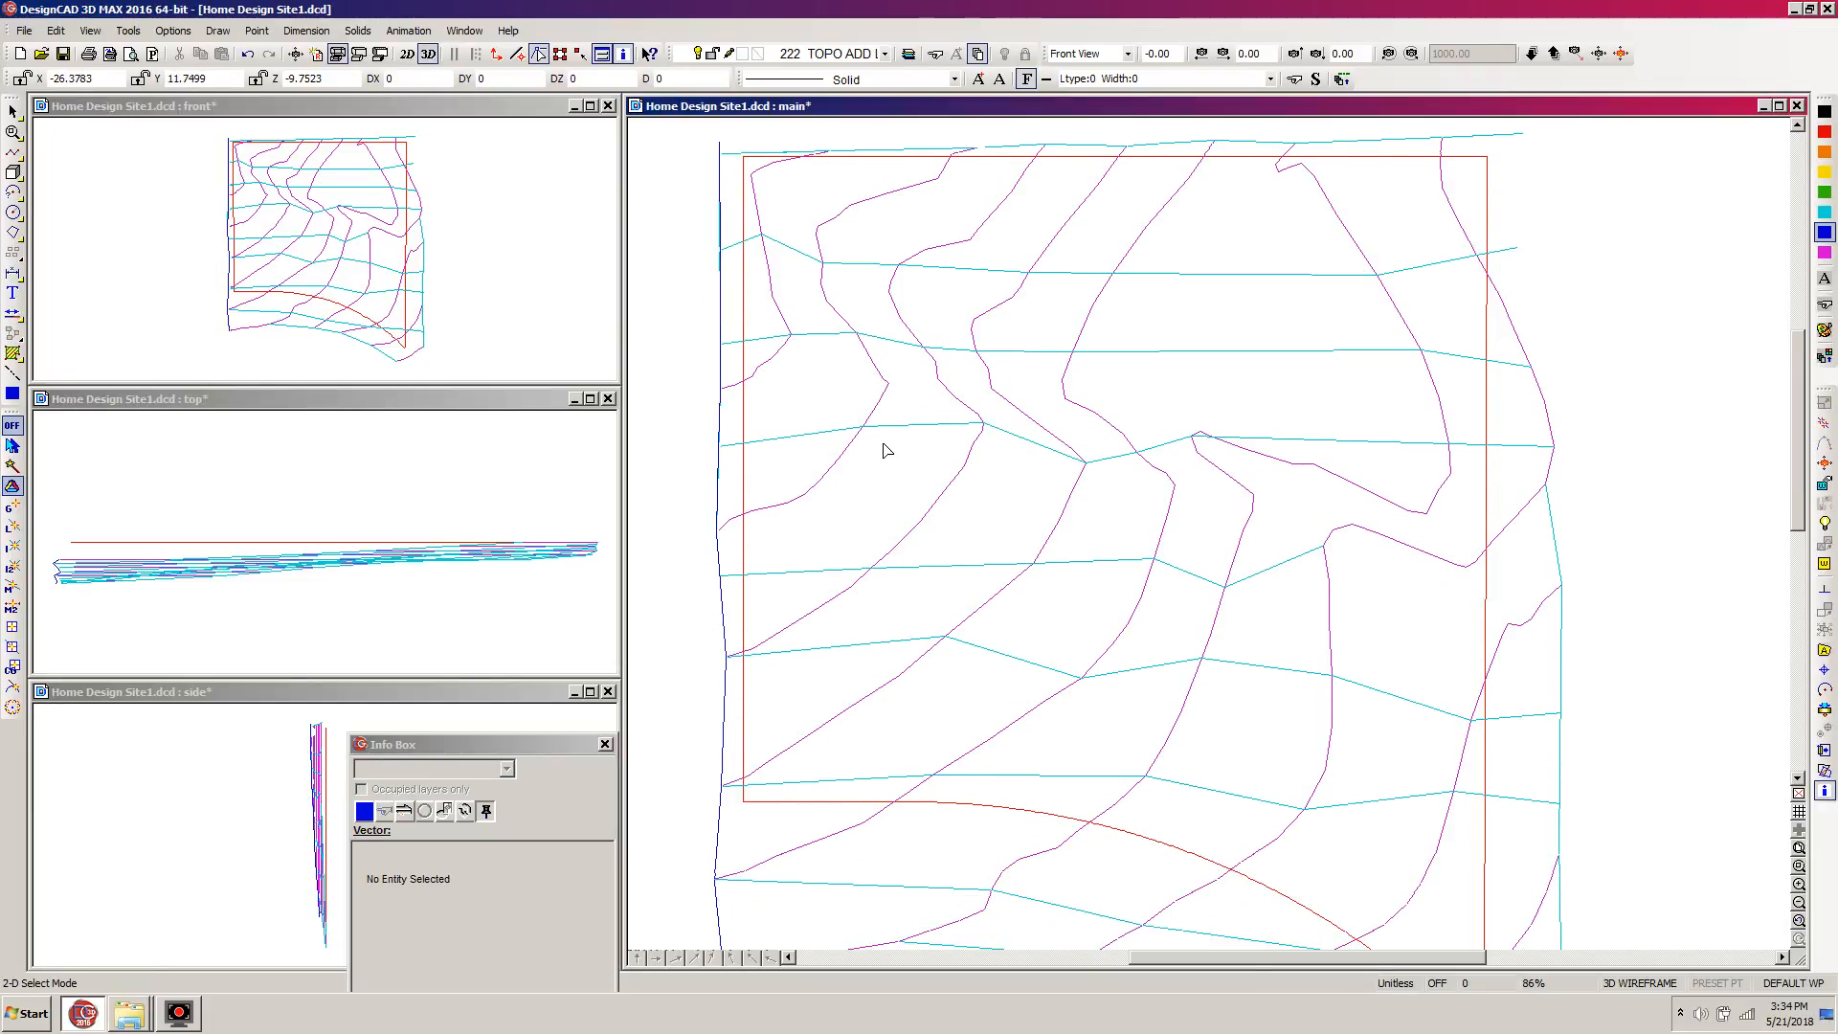
pyautogui.keyDown('ctrl'); pyautogui.scroll(-1, 1398, 438); pyautogui.keyUp('ctrl')
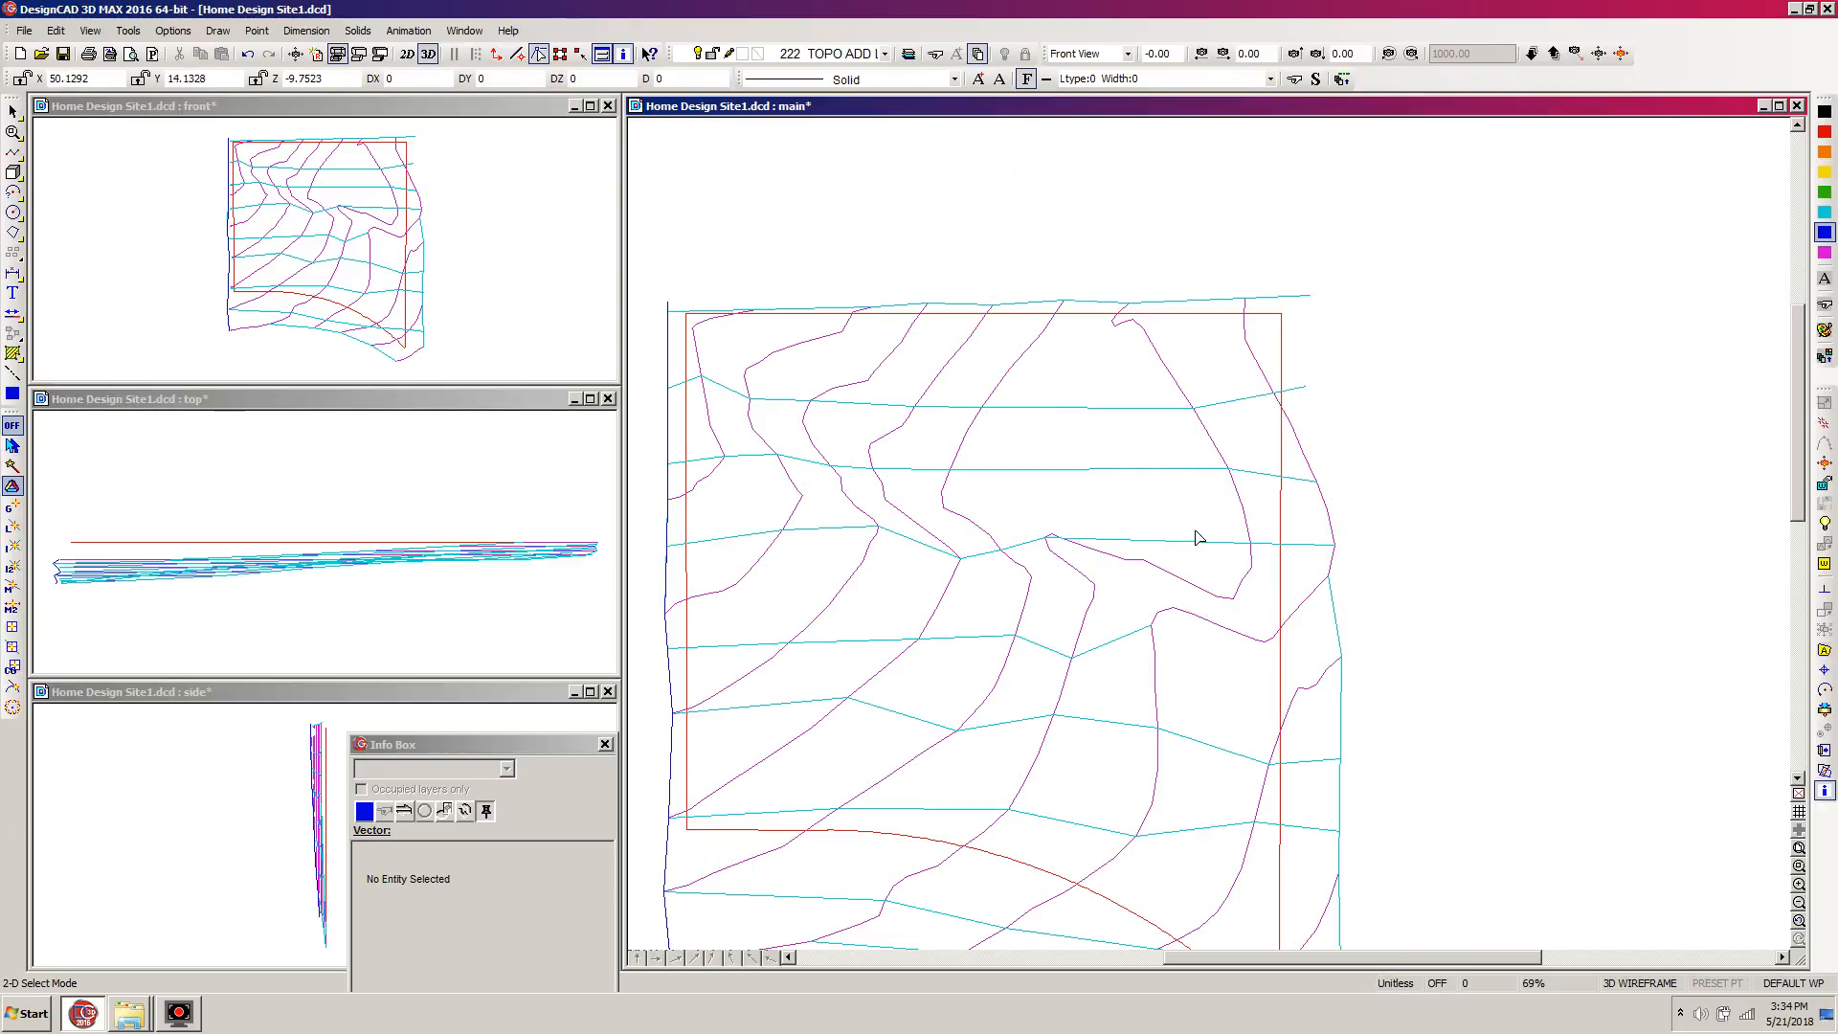
pyautogui.scroll(-1, 936, 533)
pyautogui.moveTo(1310, 960); pyautogui.dragTo(1199, 960)
pyautogui.press('l')
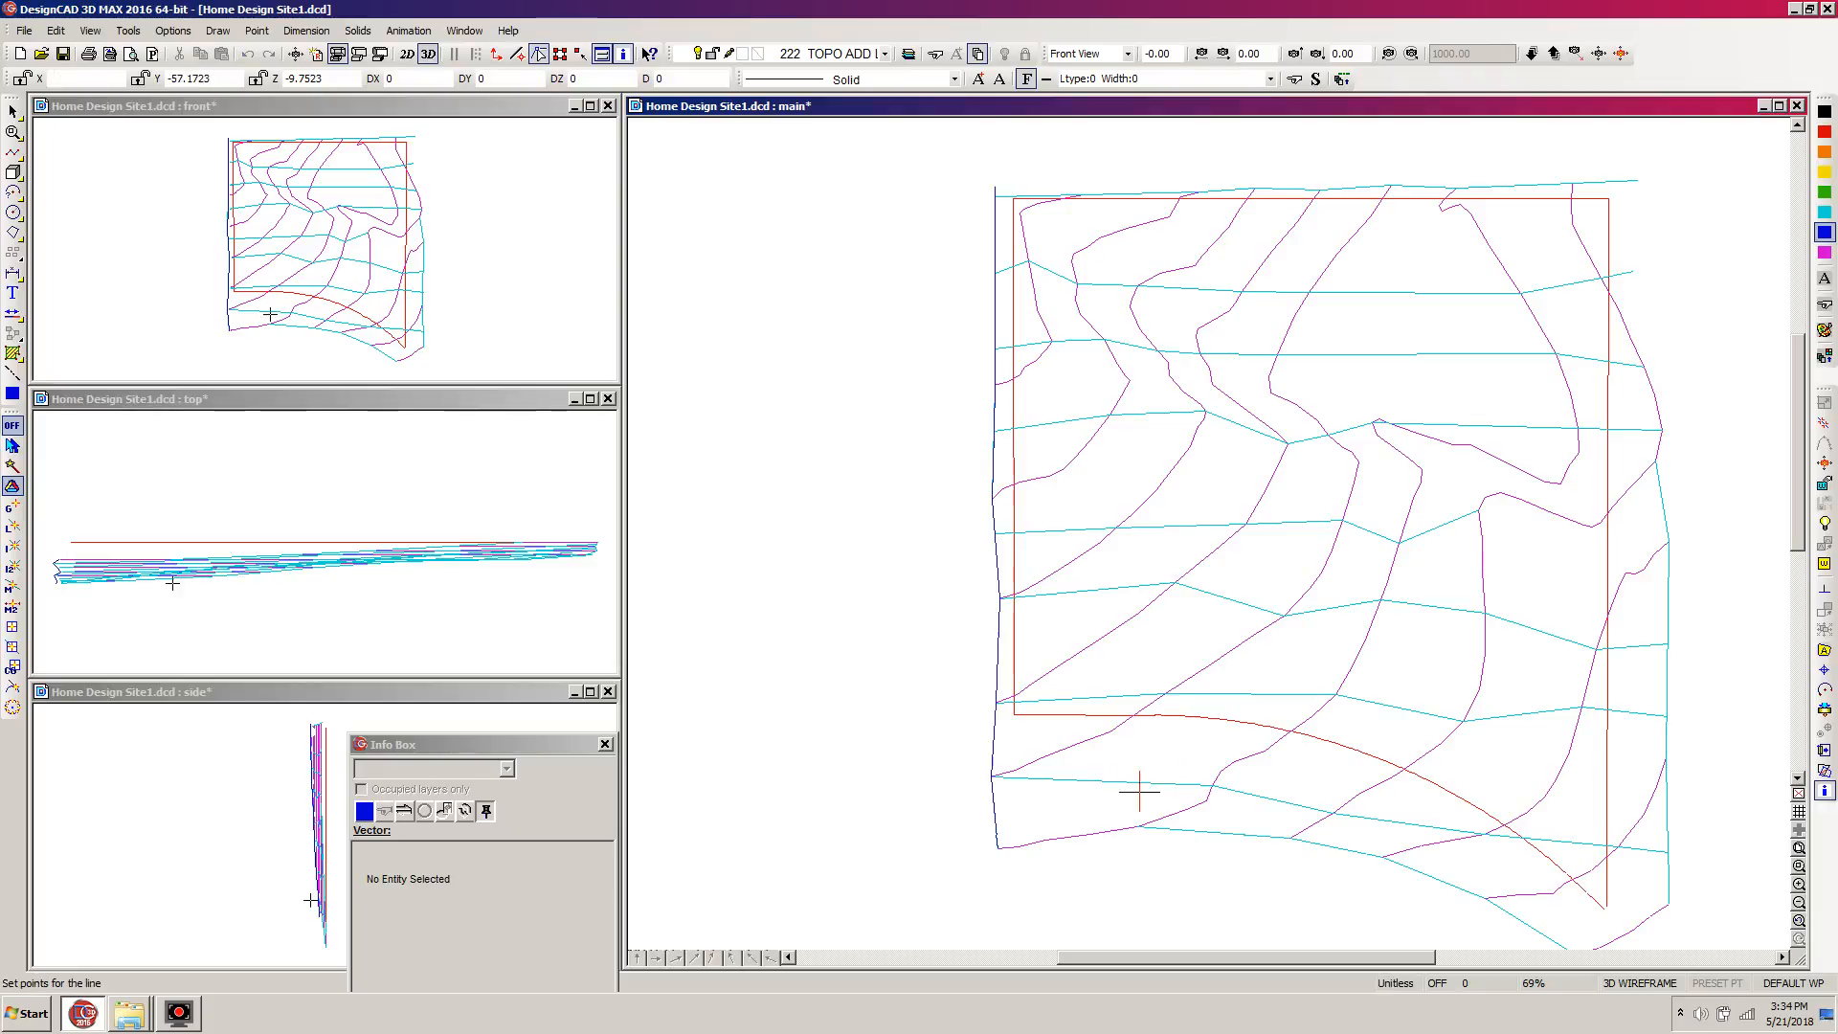
pyautogui.click(1045, 839)
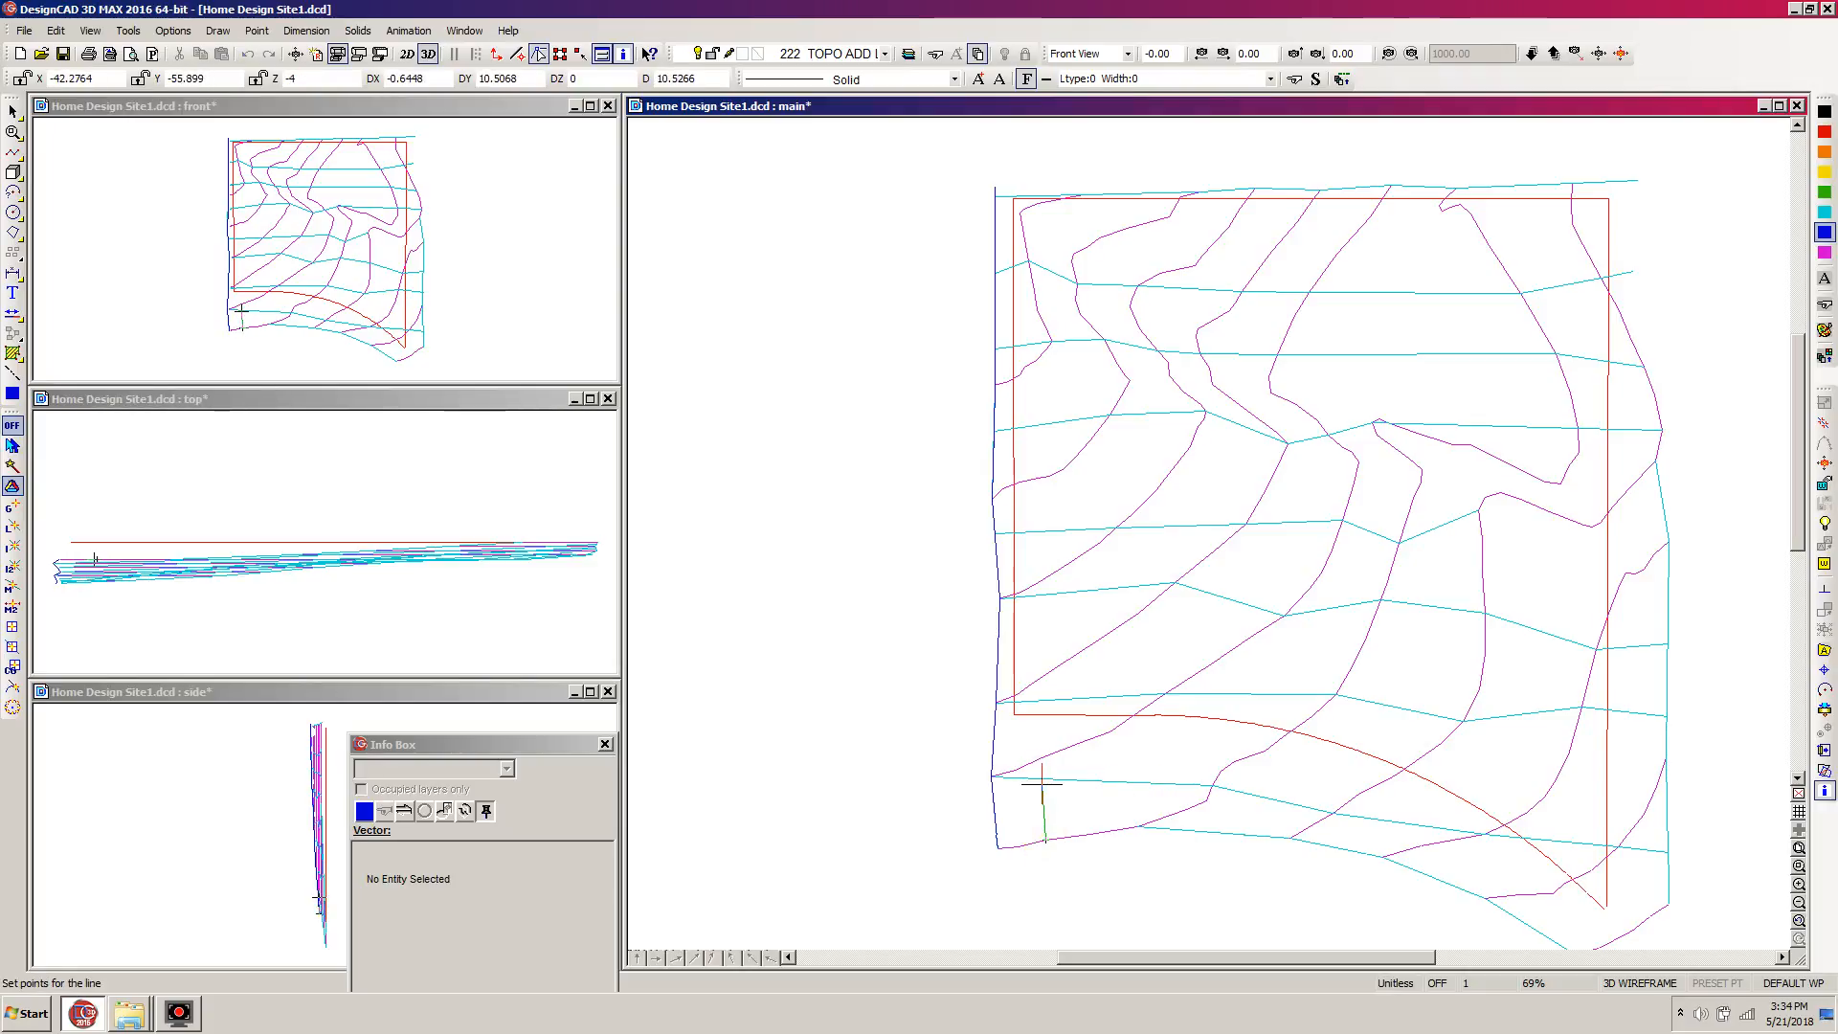
pyautogui.click(1044, 780)
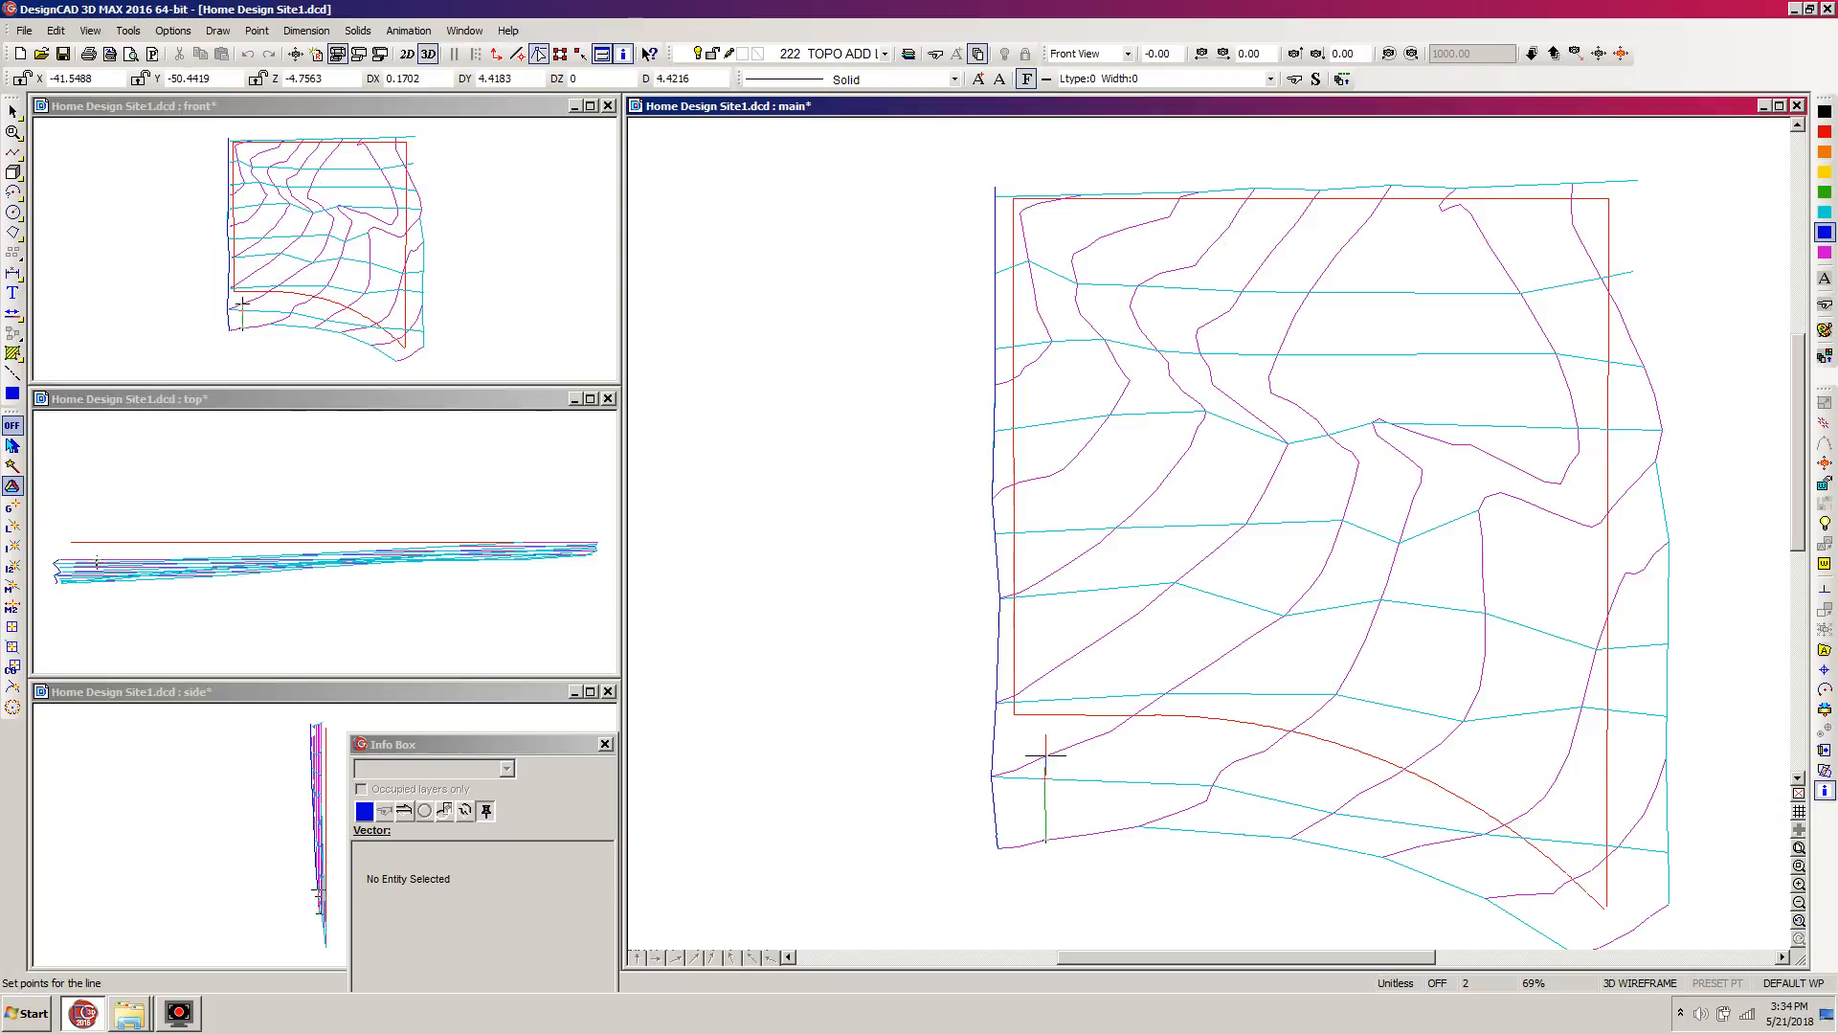
pyautogui.click(1043, 757)
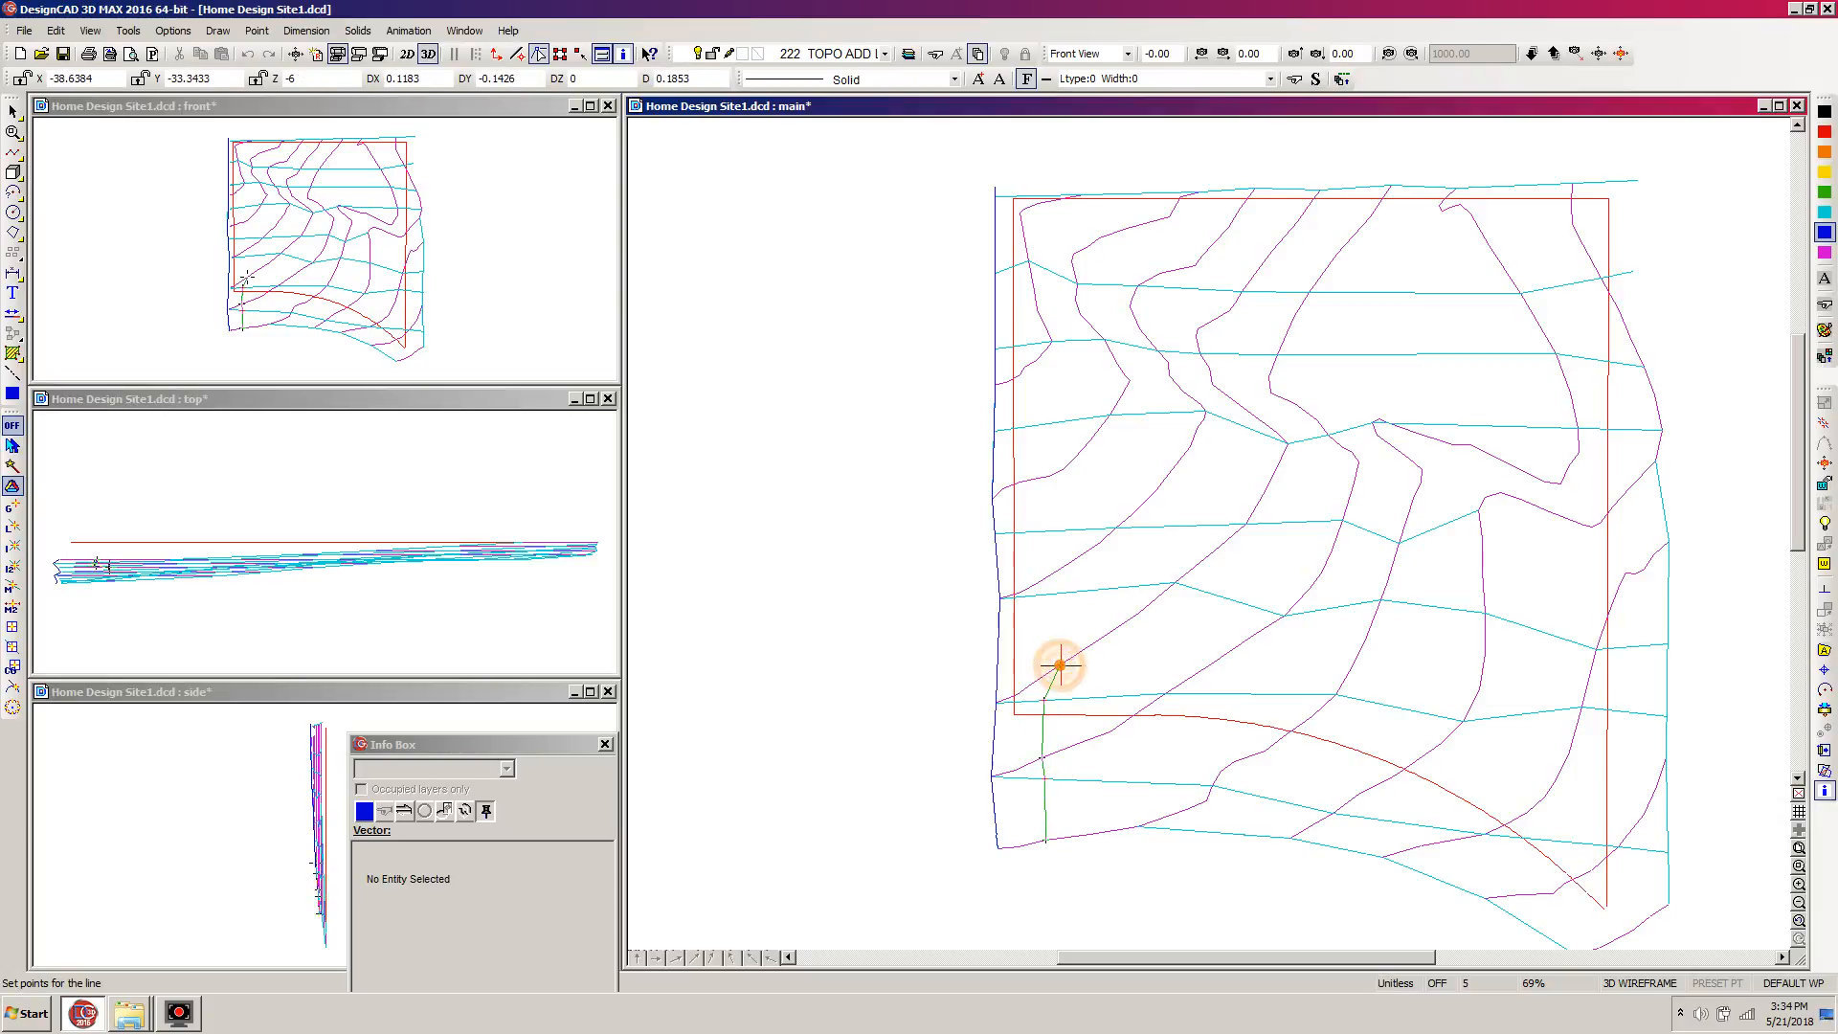
pyautogui.click(1045, 672)
pyautogui.click(1040, 582)
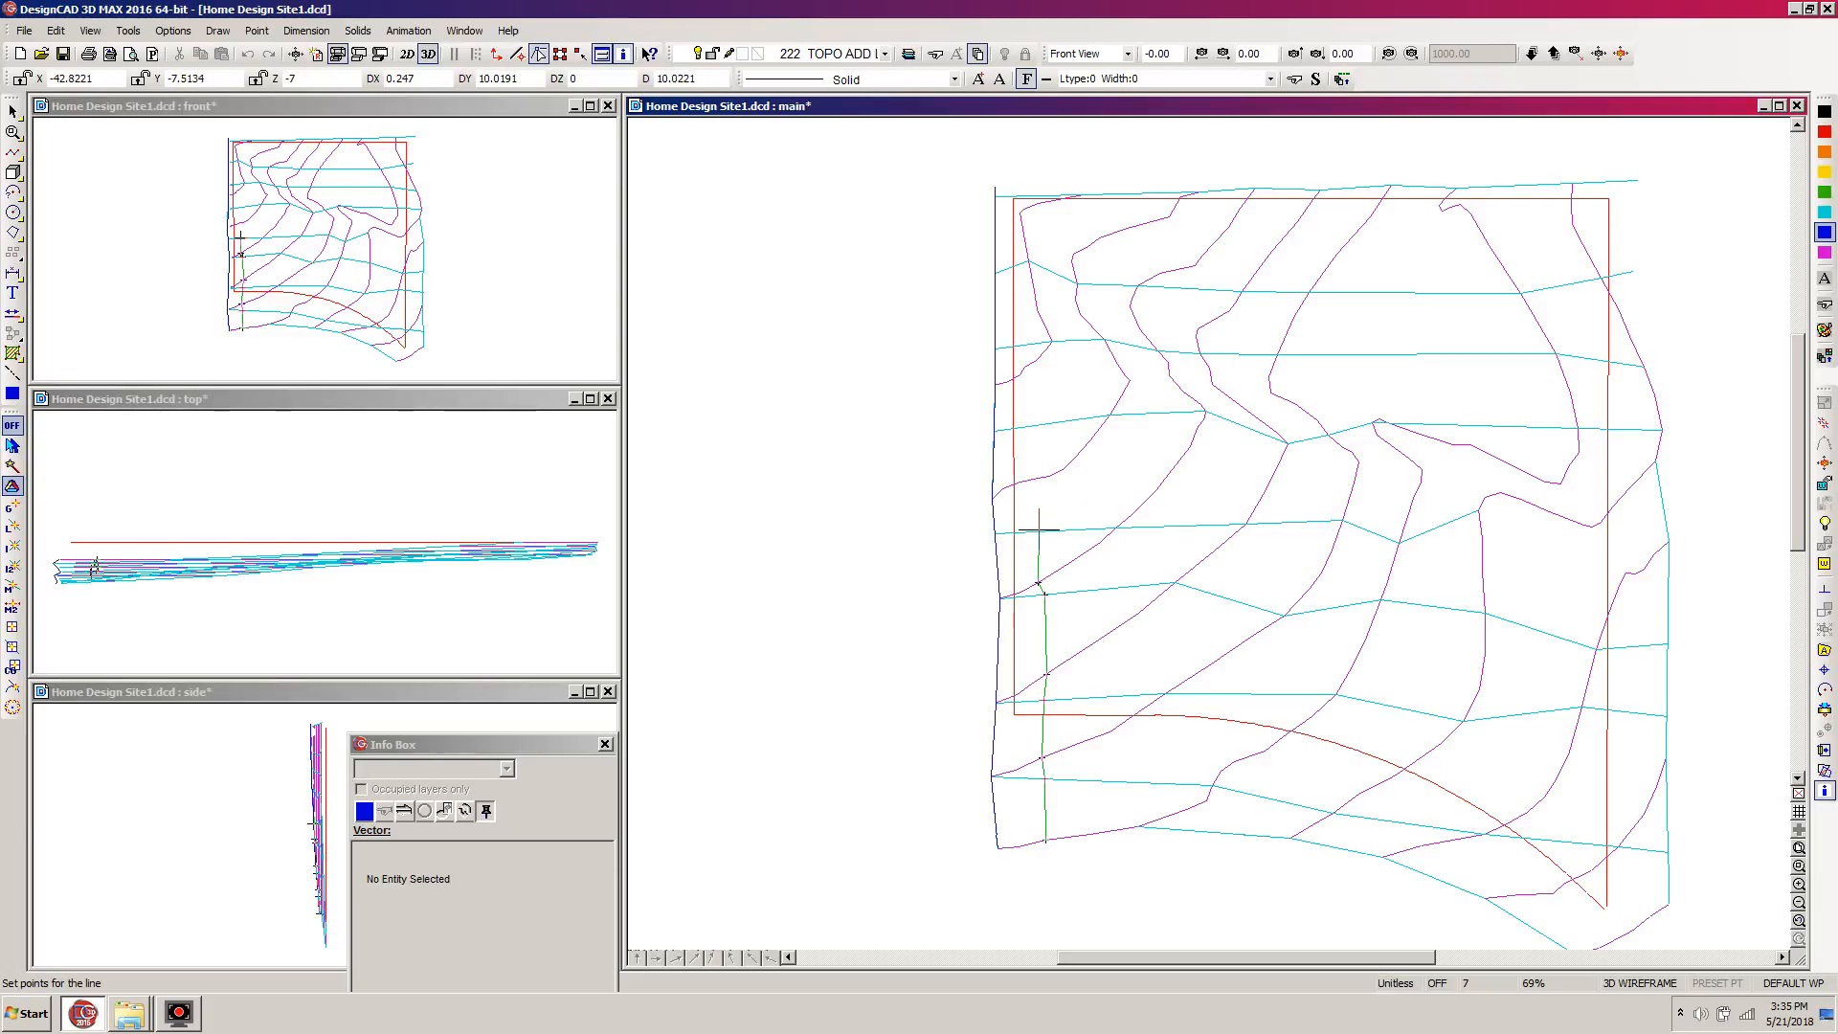
pyautogui.click(1034, 476)
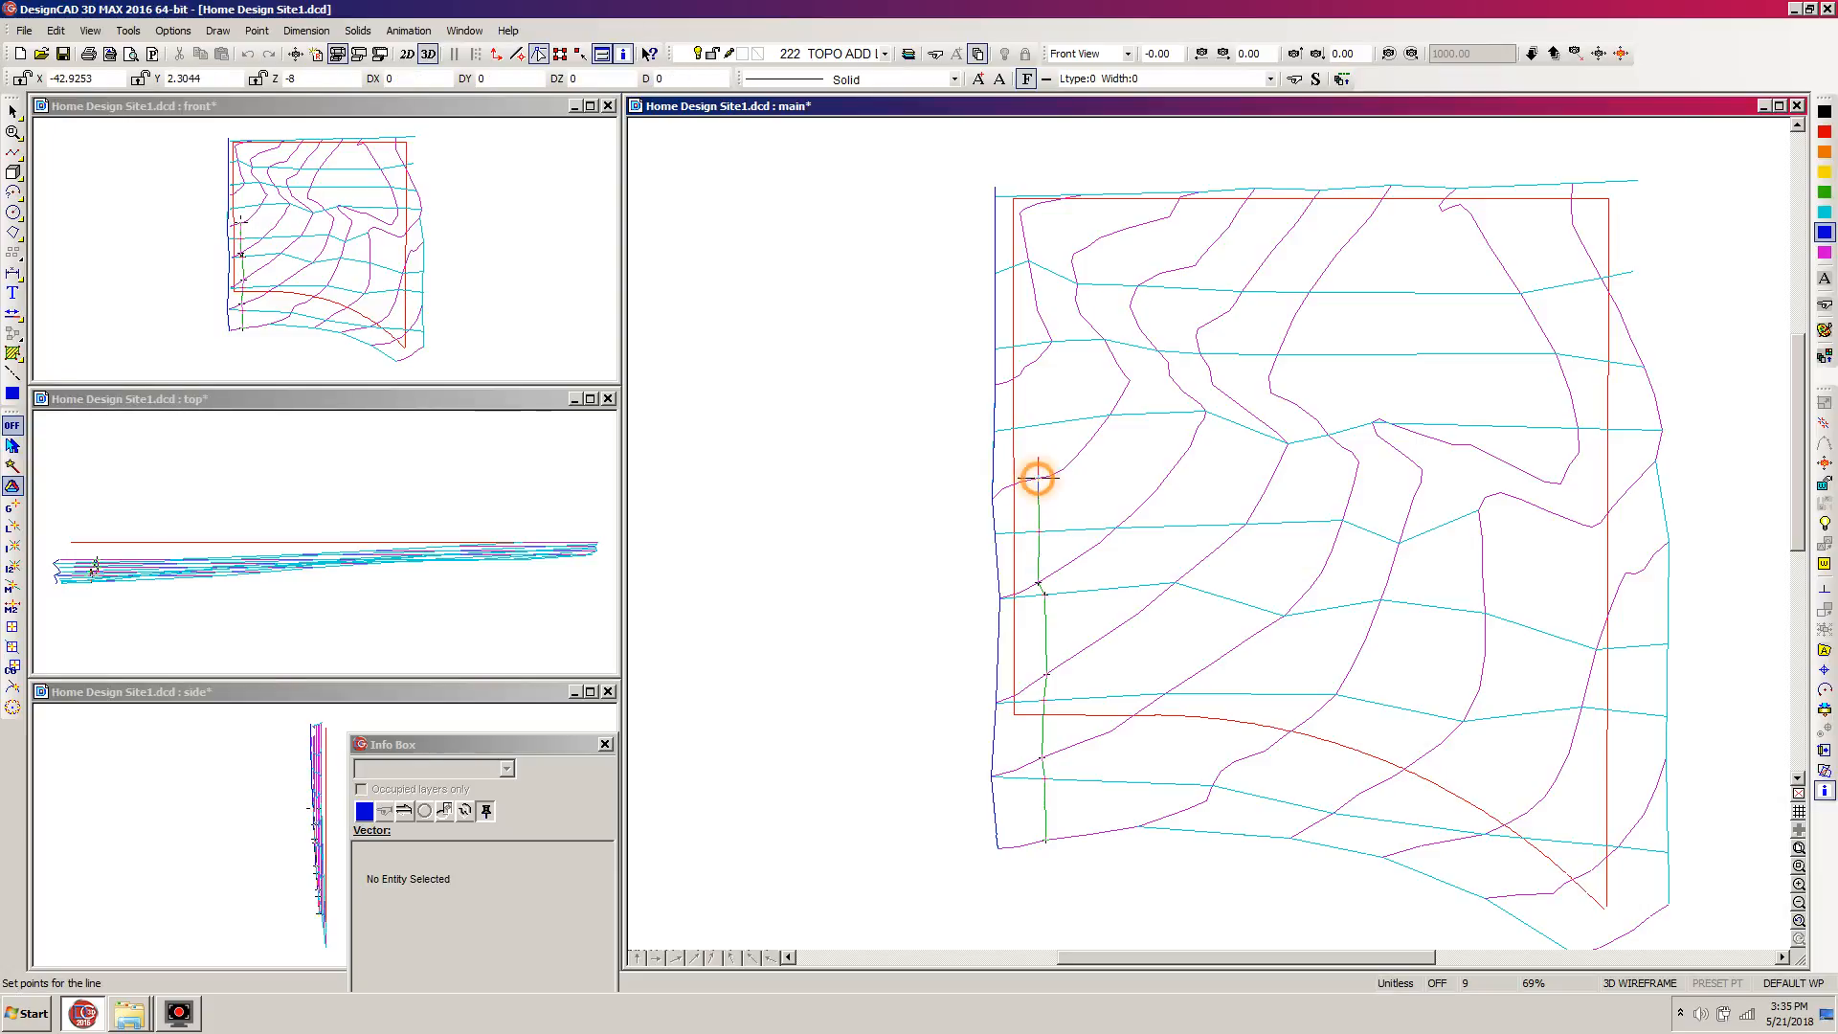
pyautogui.click(1042, 422)
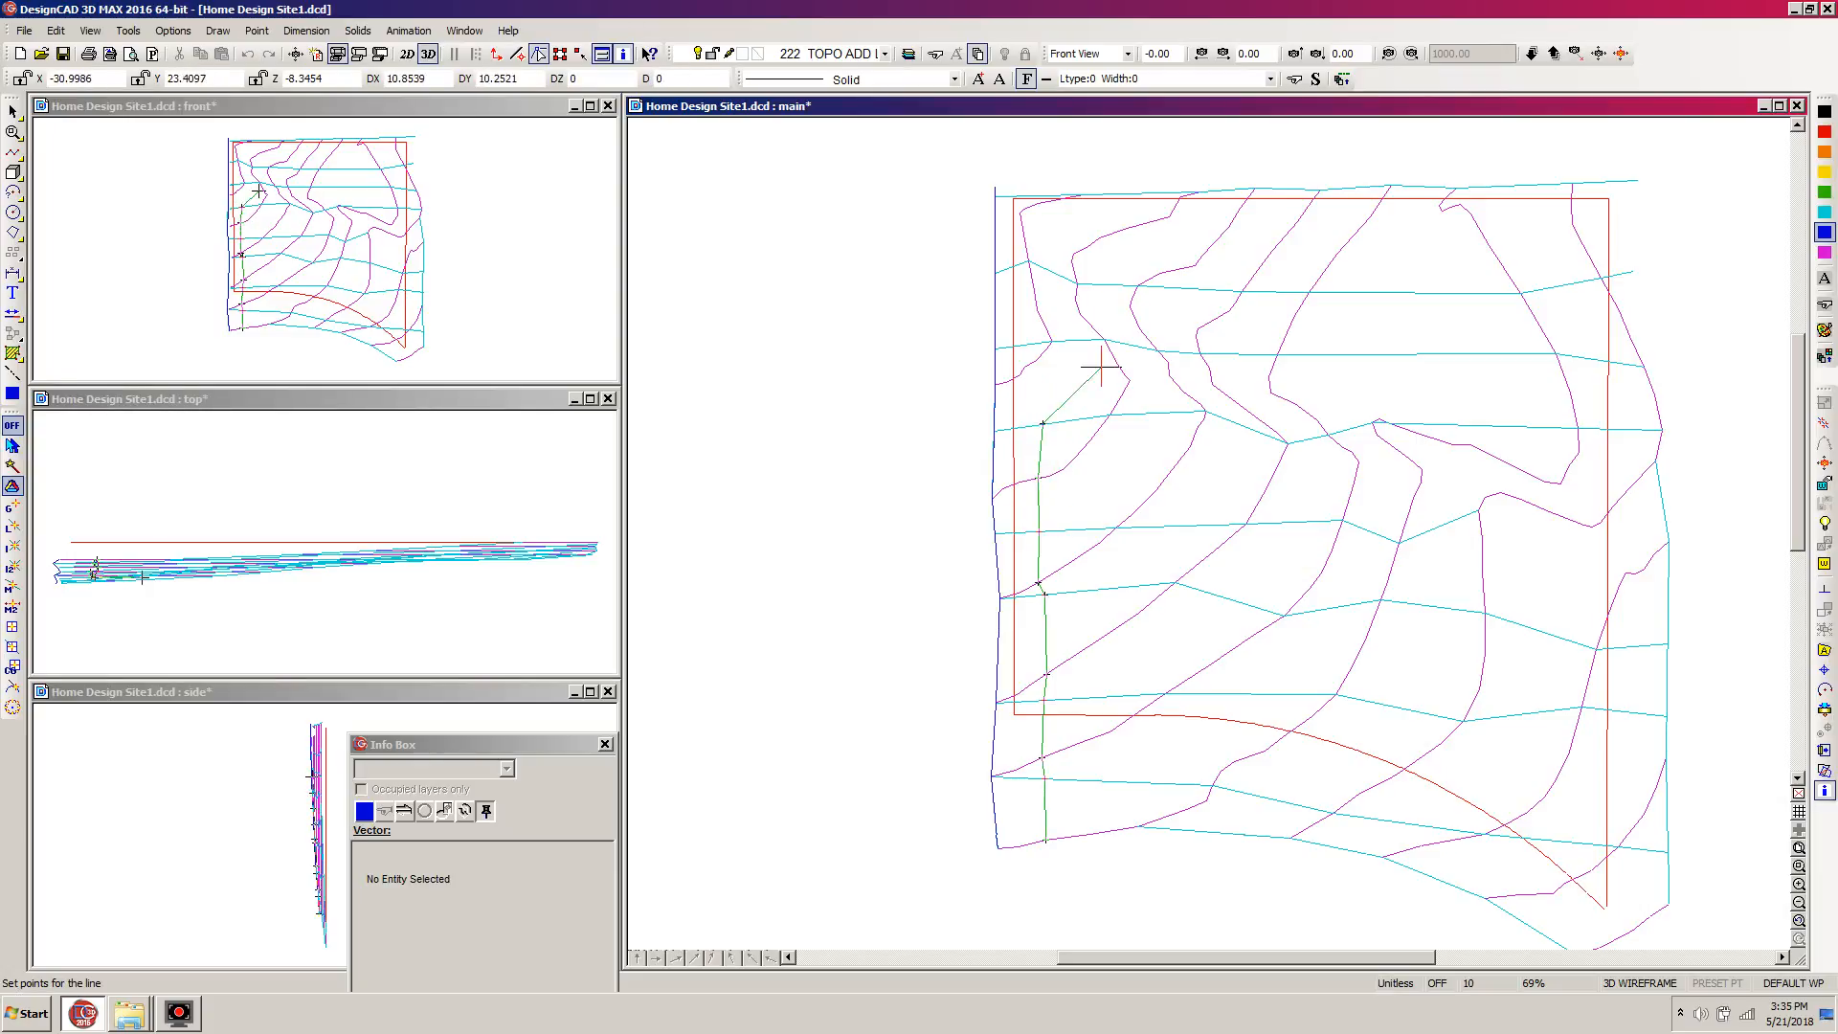
pyautogui.click(1038, 359)
pyautogui.click(1029, 285)
pyautogui.click(1035, 307)
pyautogui.click(1036, 261)
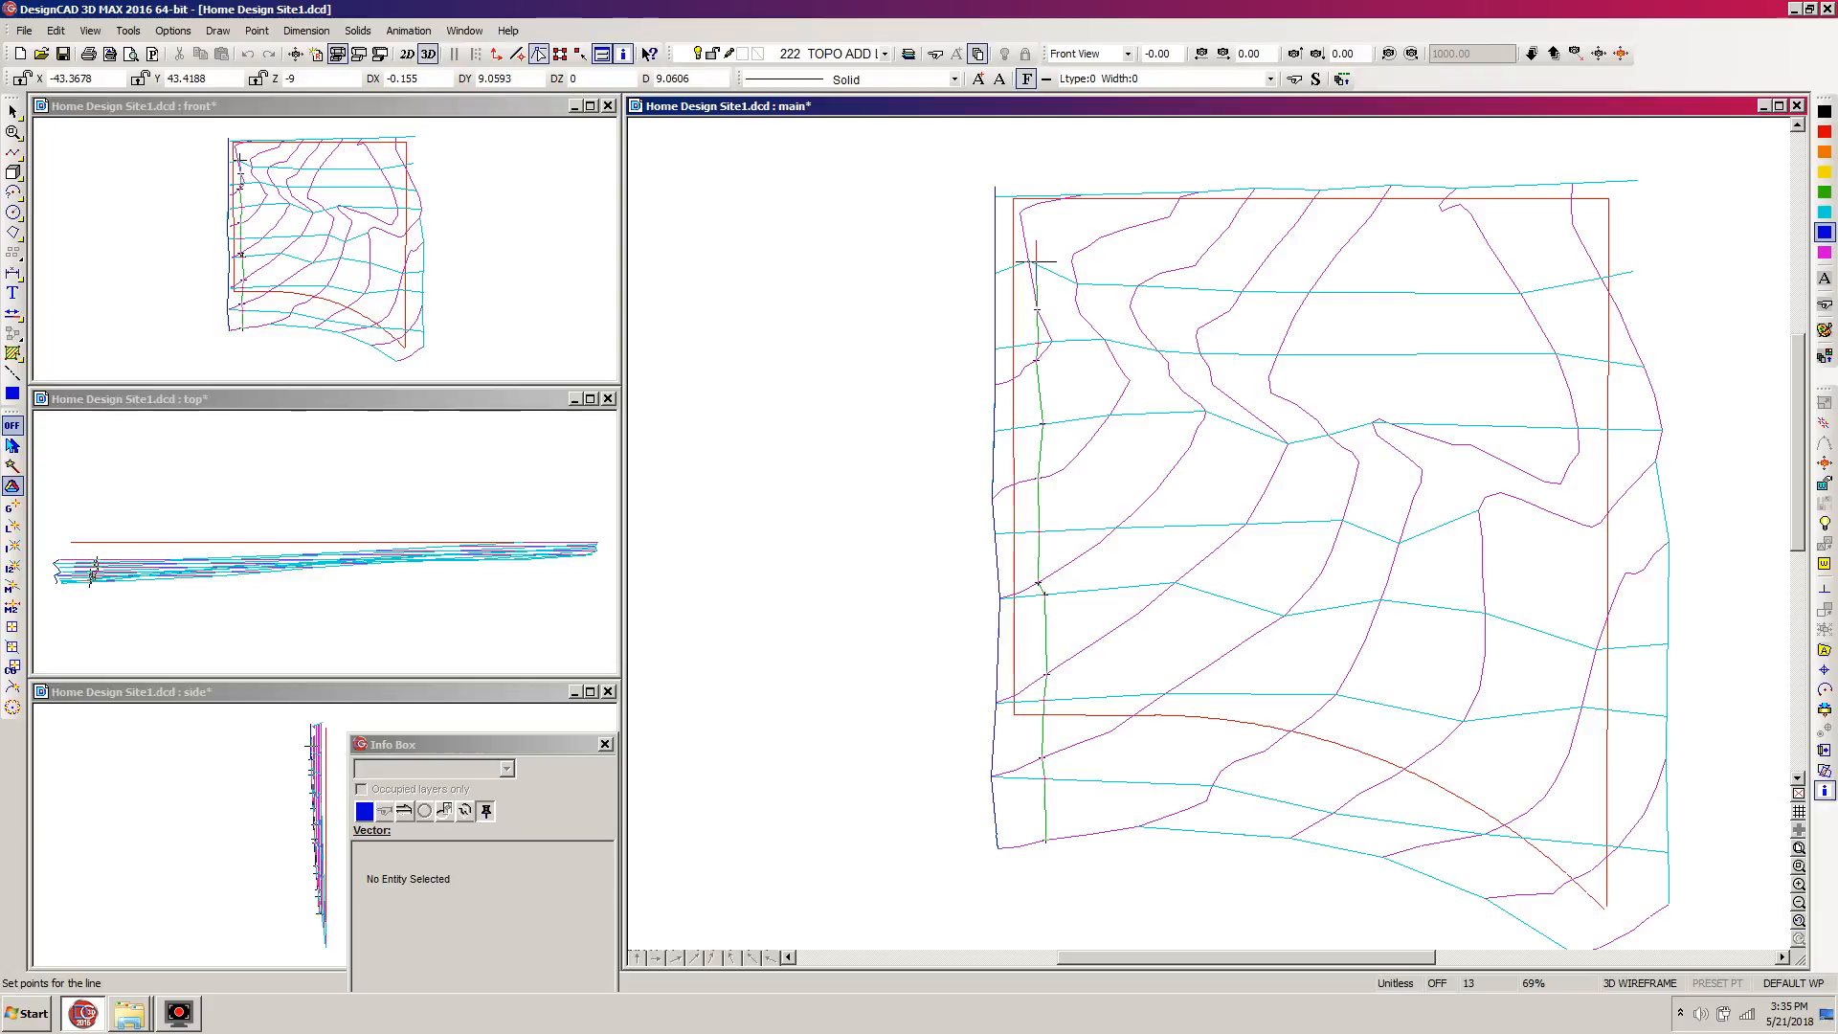
pyautogui.click(1040, 202)
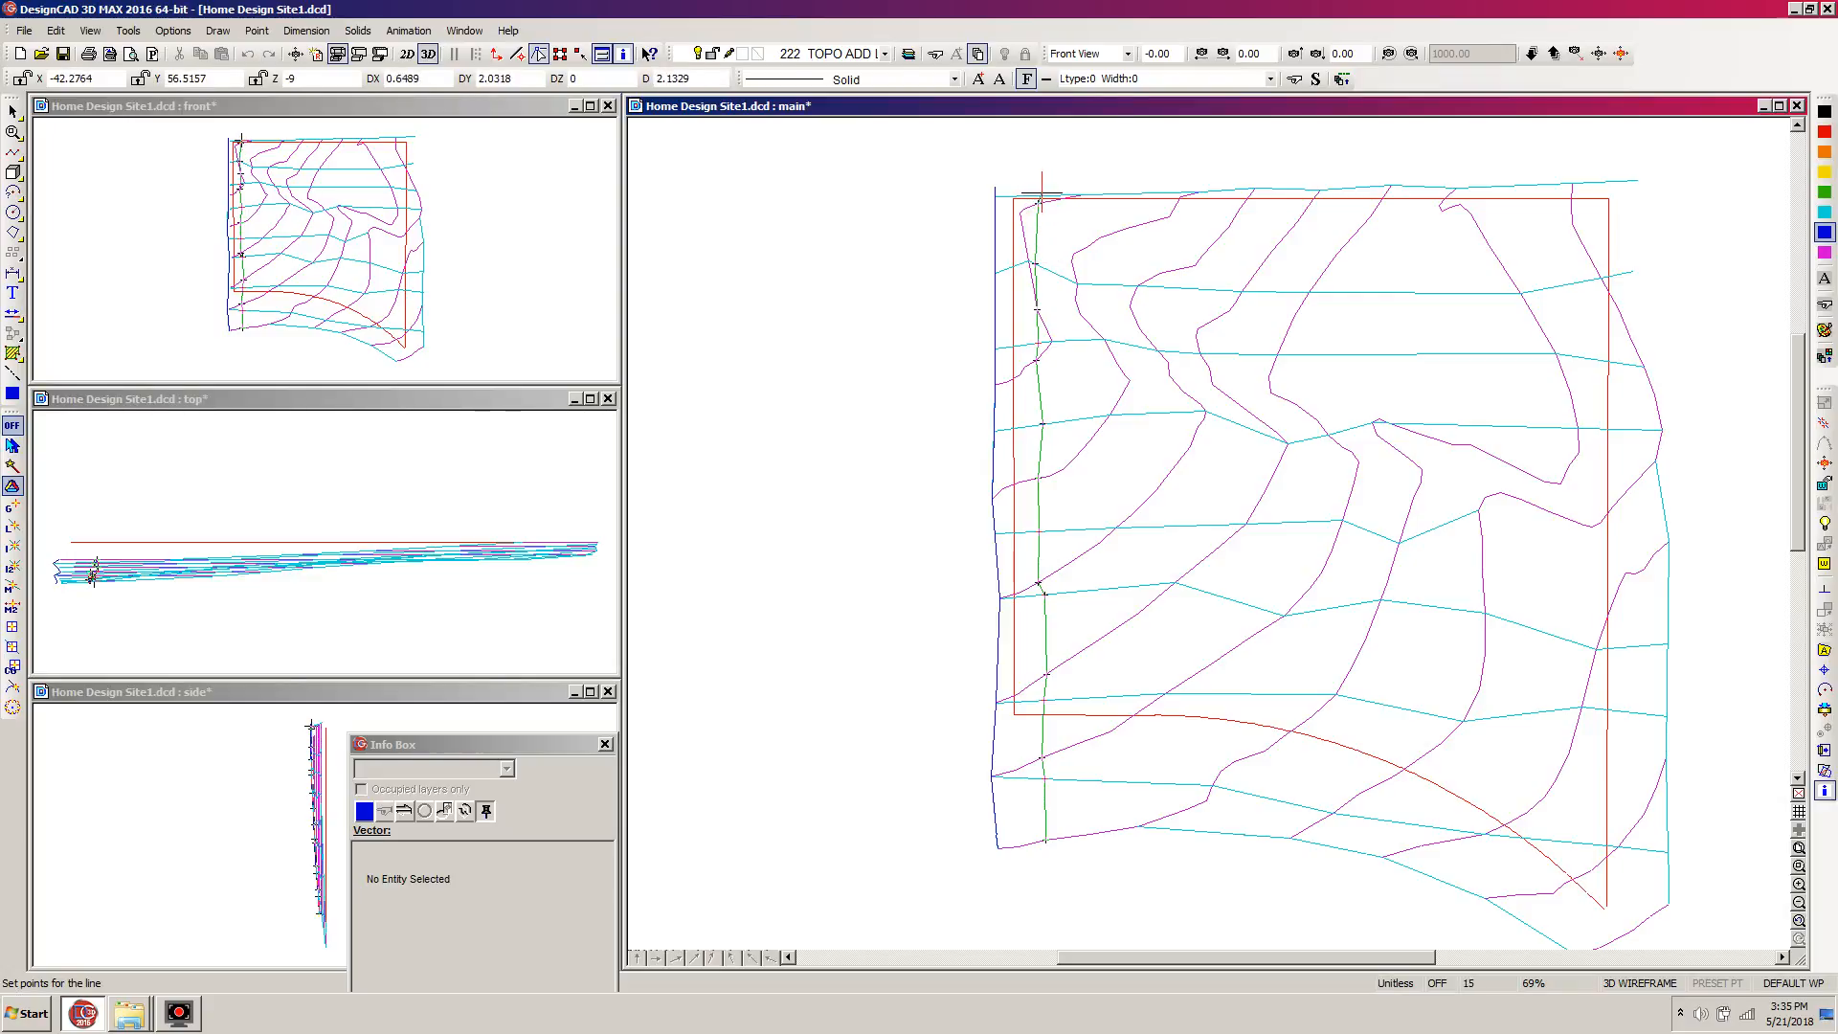
pyautogui.press('Return')
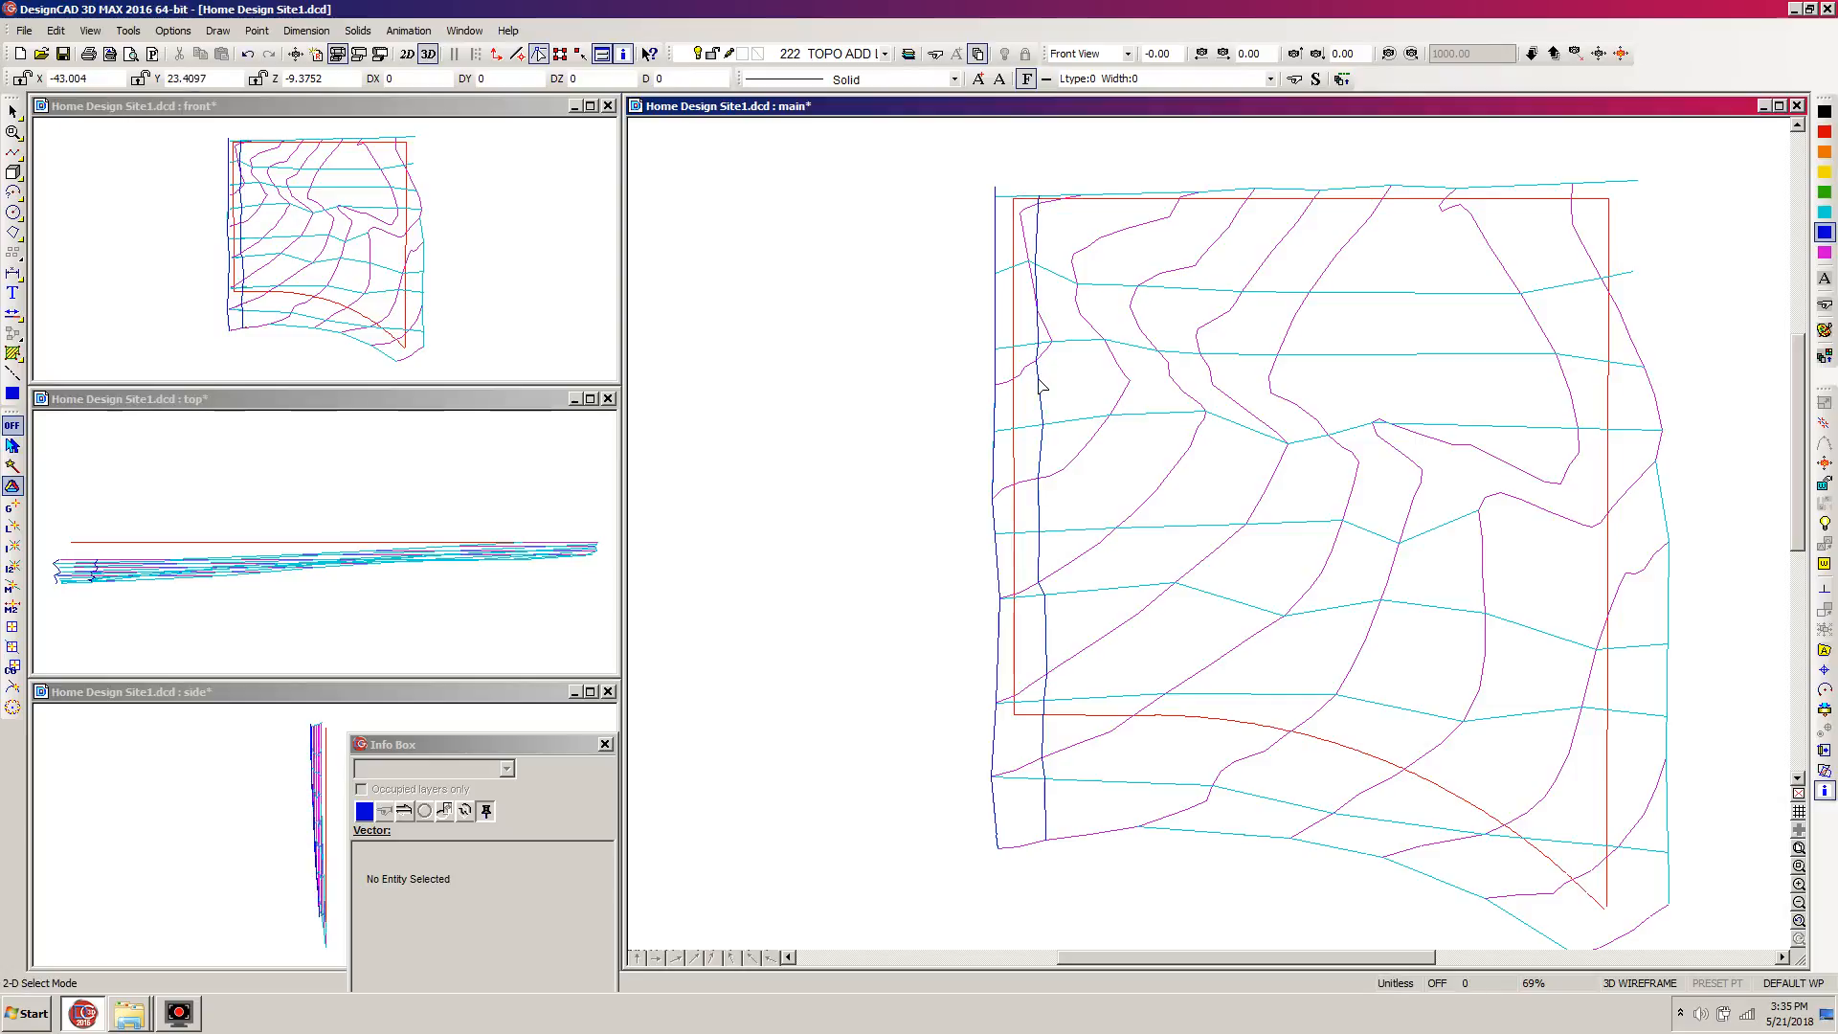
# Draw a third blue north-south polyline slightly farther east, from the southernmost contour through the contour and cross-line intersections to the north edge.
pyautogui.press('space')
pyautogui.click(1076, 835)
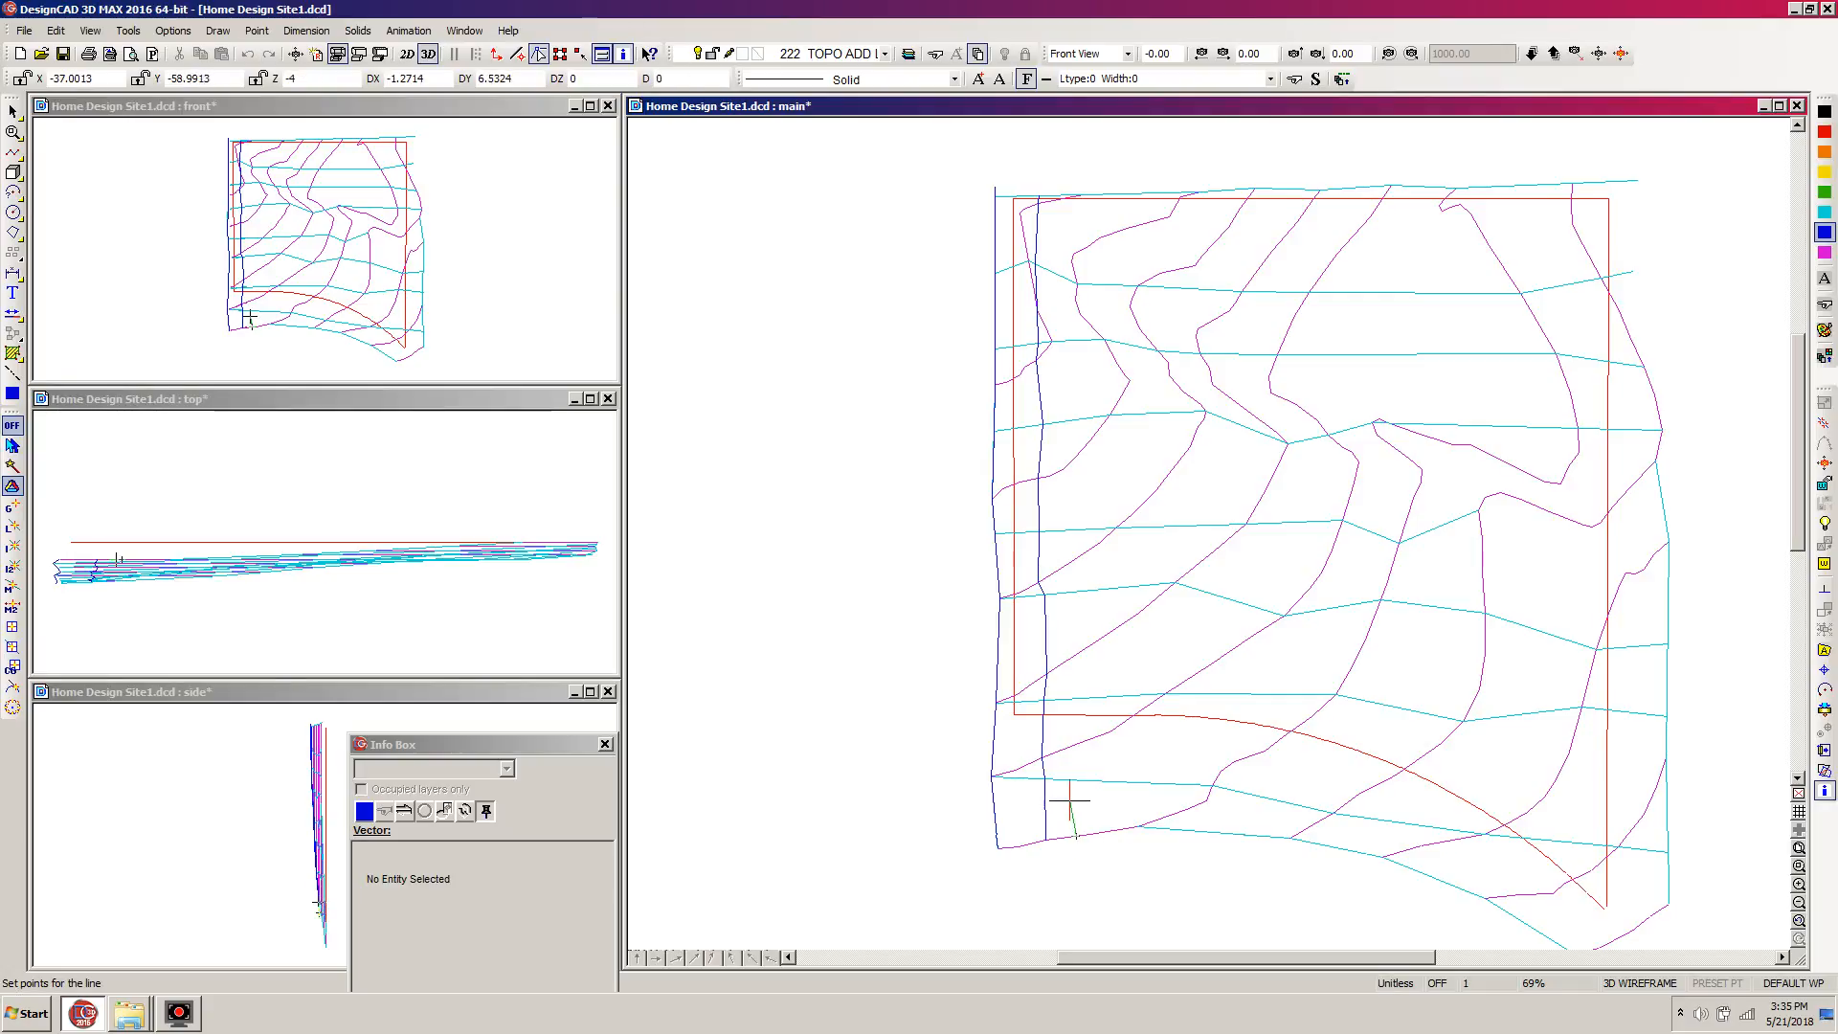
pyautogui.click(1077, 779)
pyautogui.click(1076, 743)
pyautogui.click(1095, 641)
pyautogui.click(1078, 591)
pyautogui.click(1074, 559)
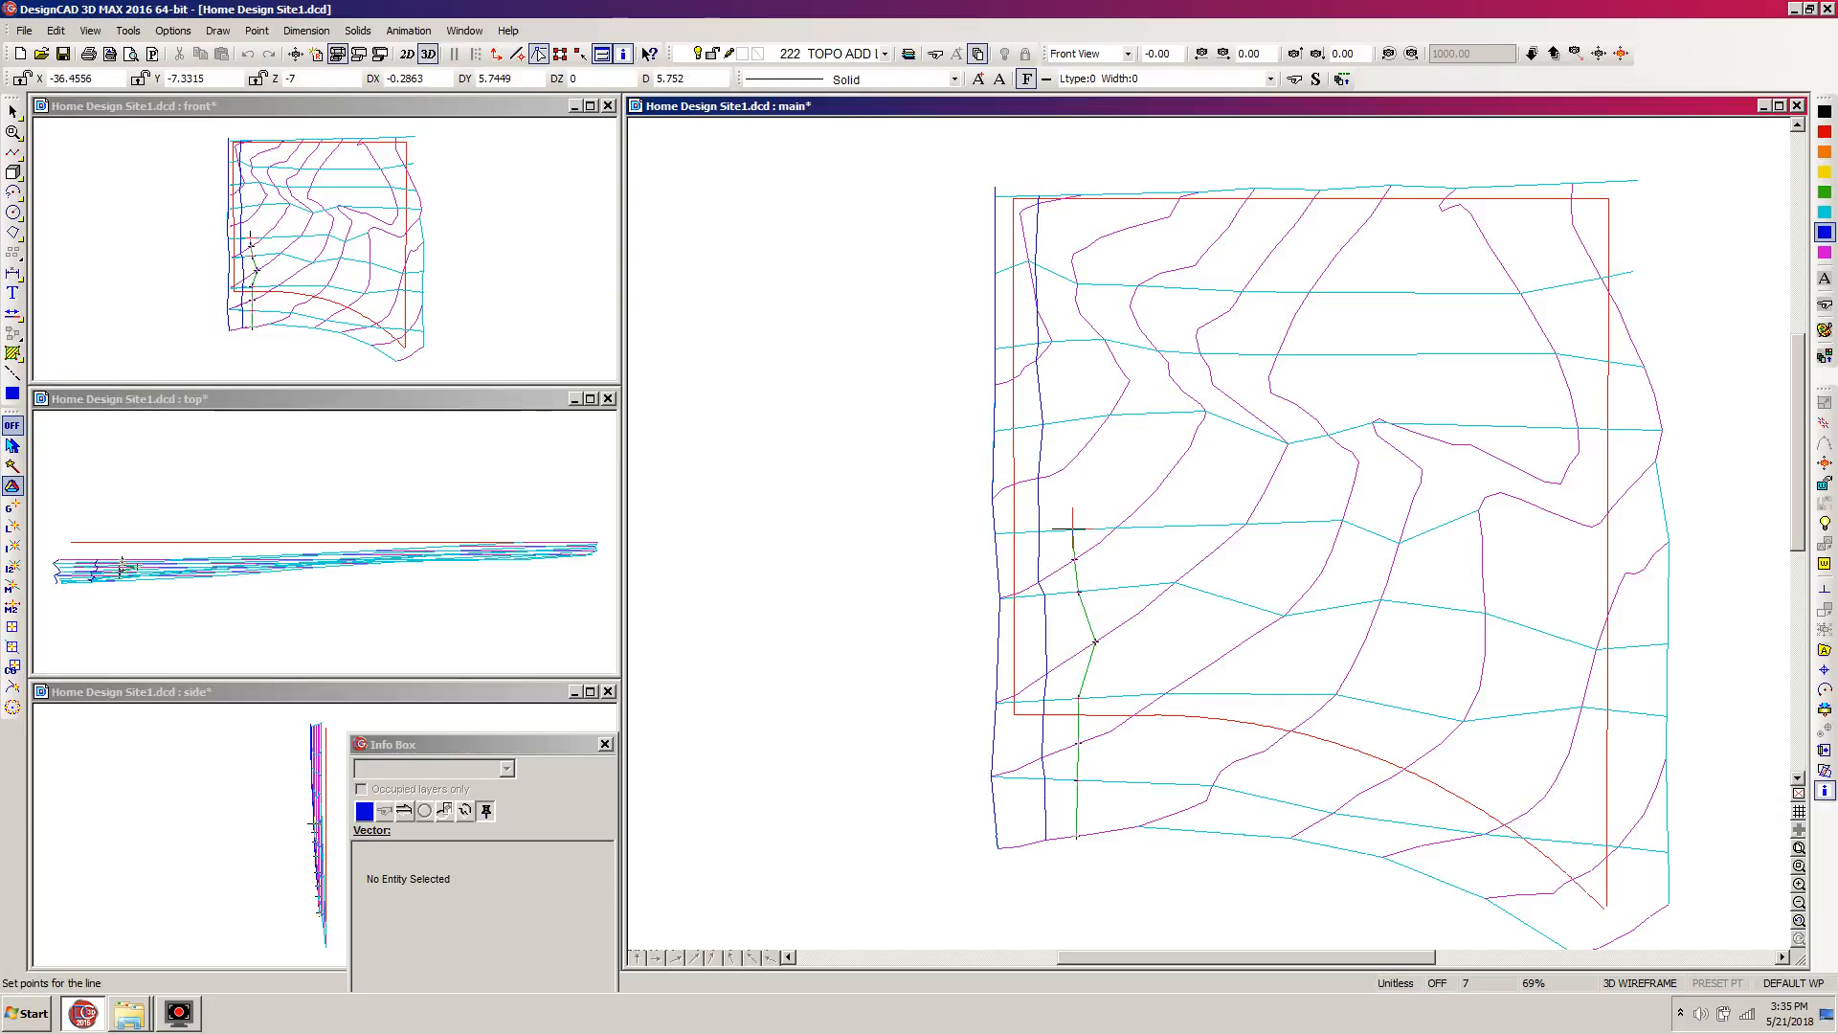
pyautogui.click(1074, 458)
pyautogui.click(1073, 413)
pyautogui.click(1075, 418)
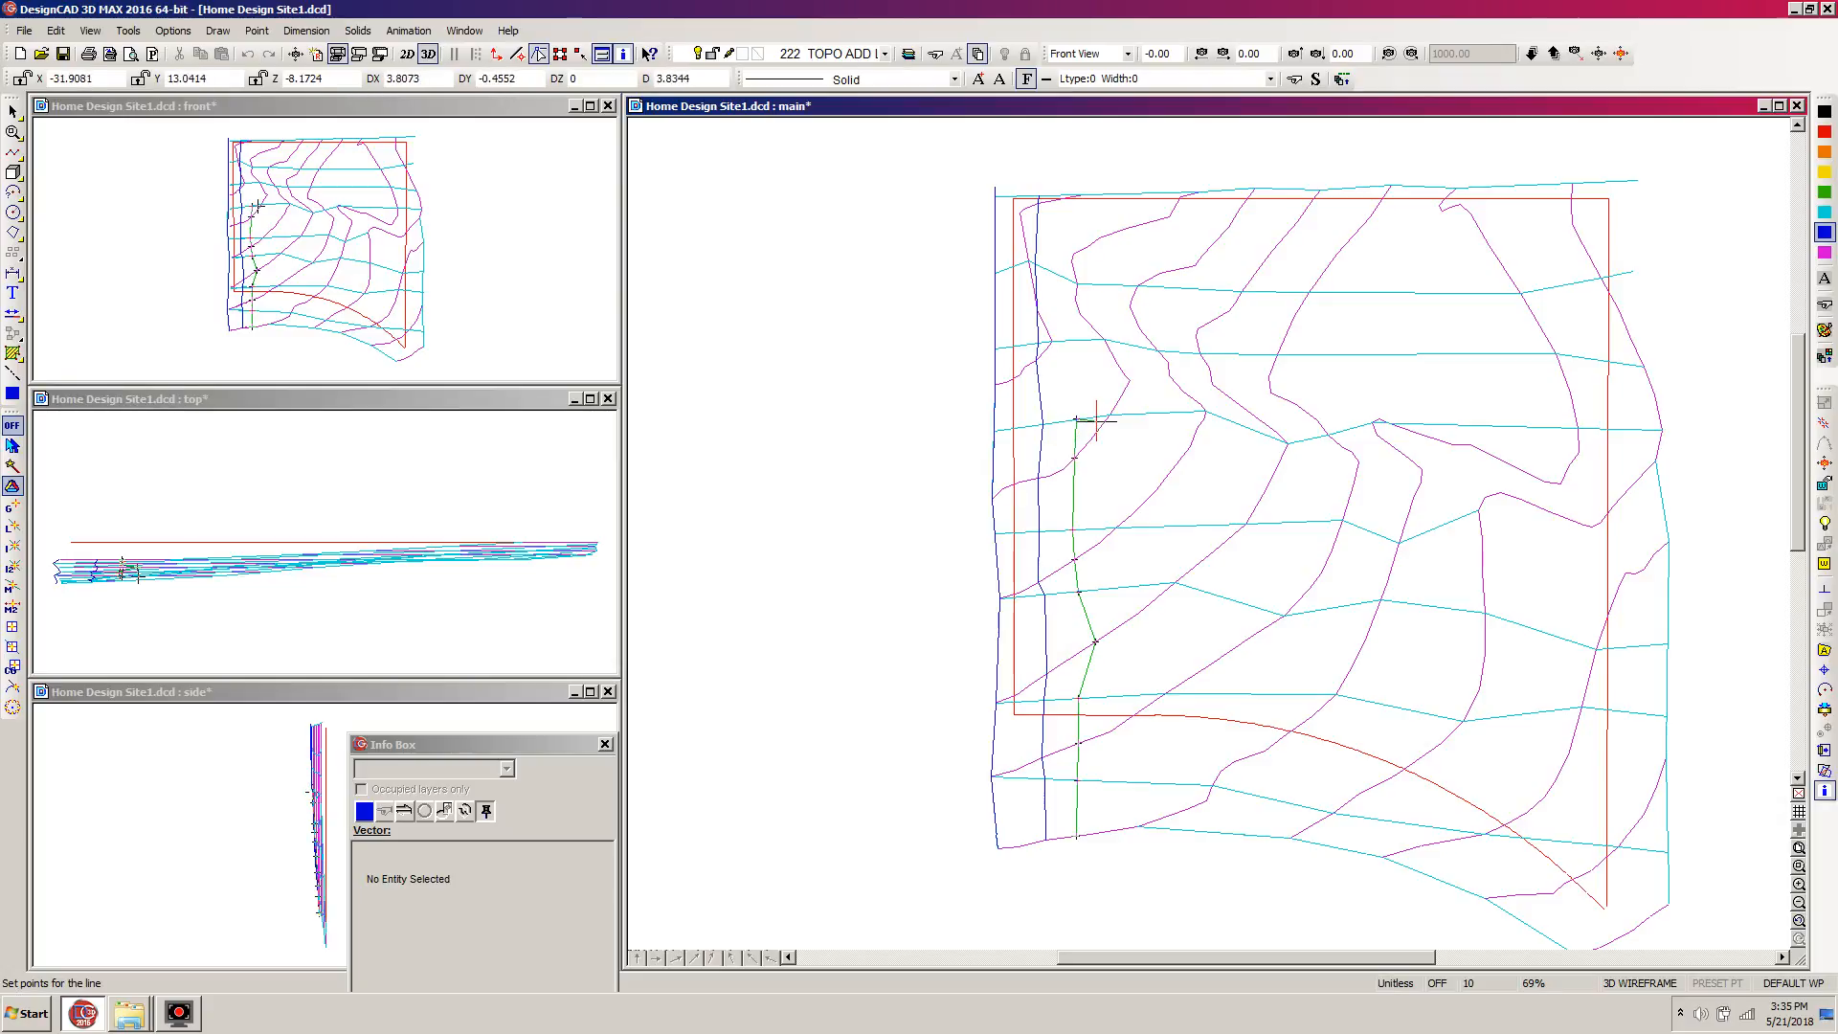
pyautogui.click(1072, 337)
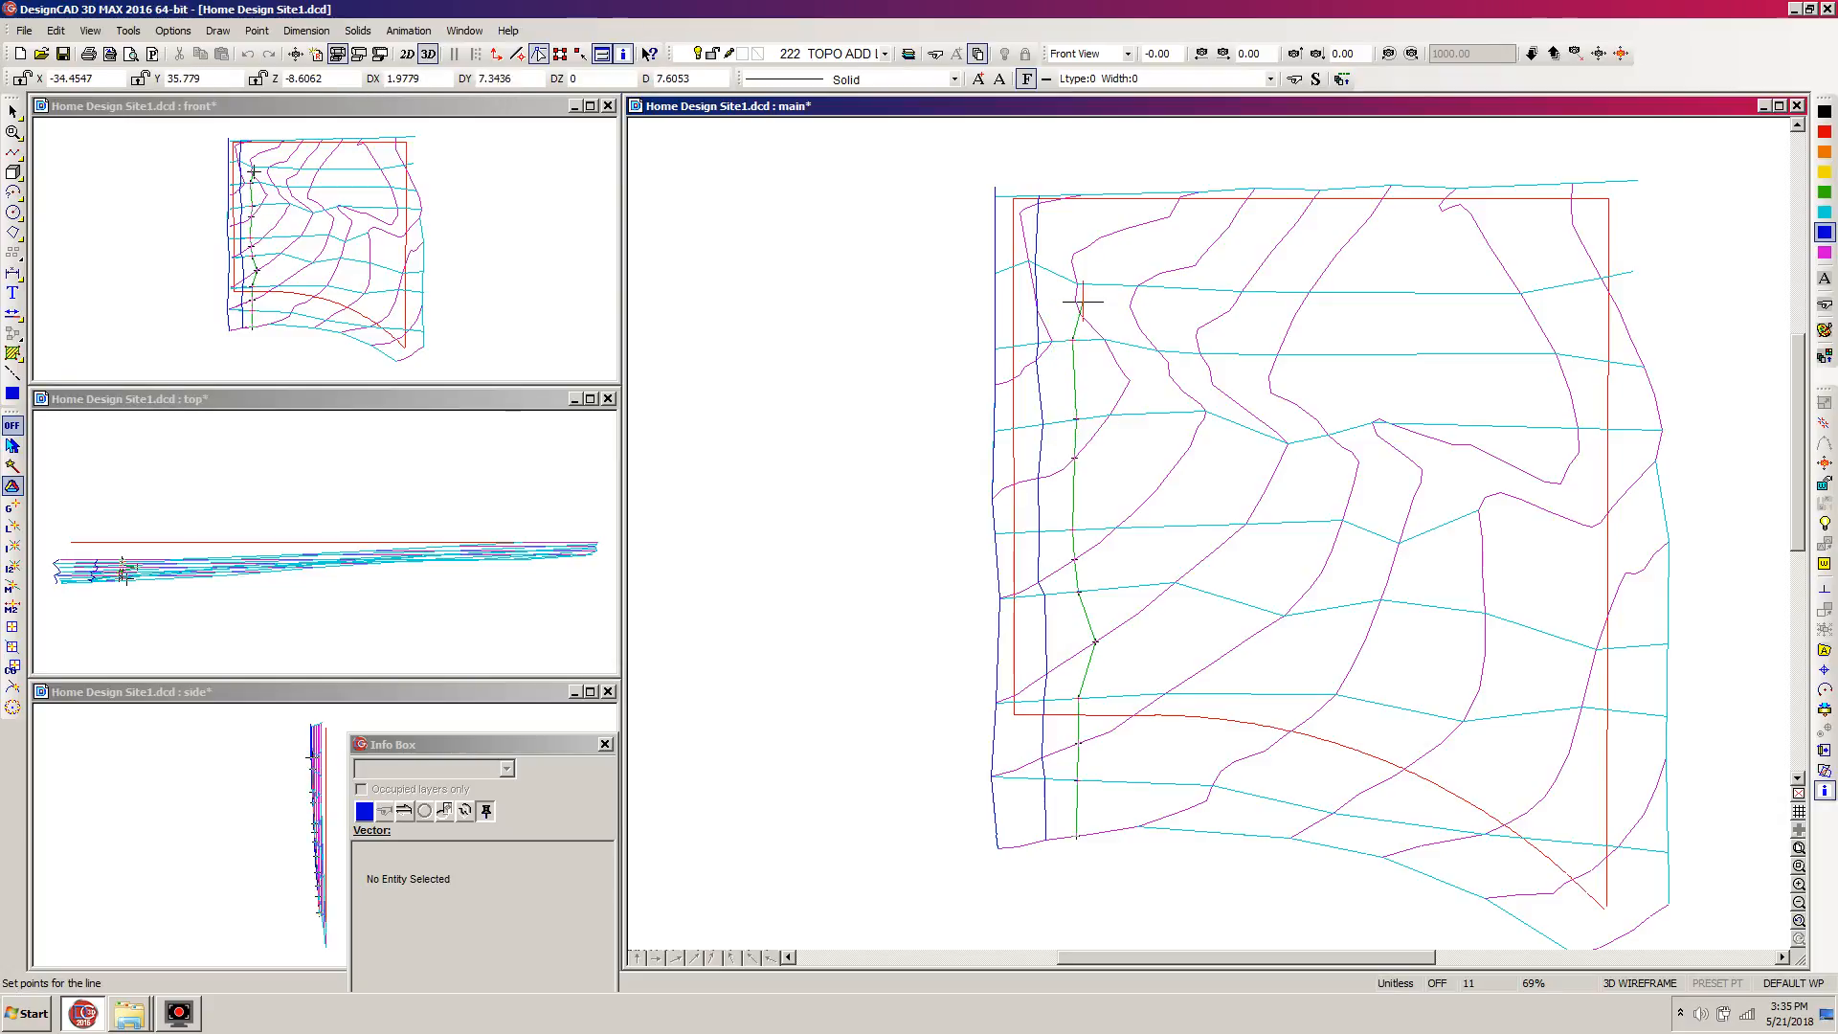
pyautogui.click(1075, 283)
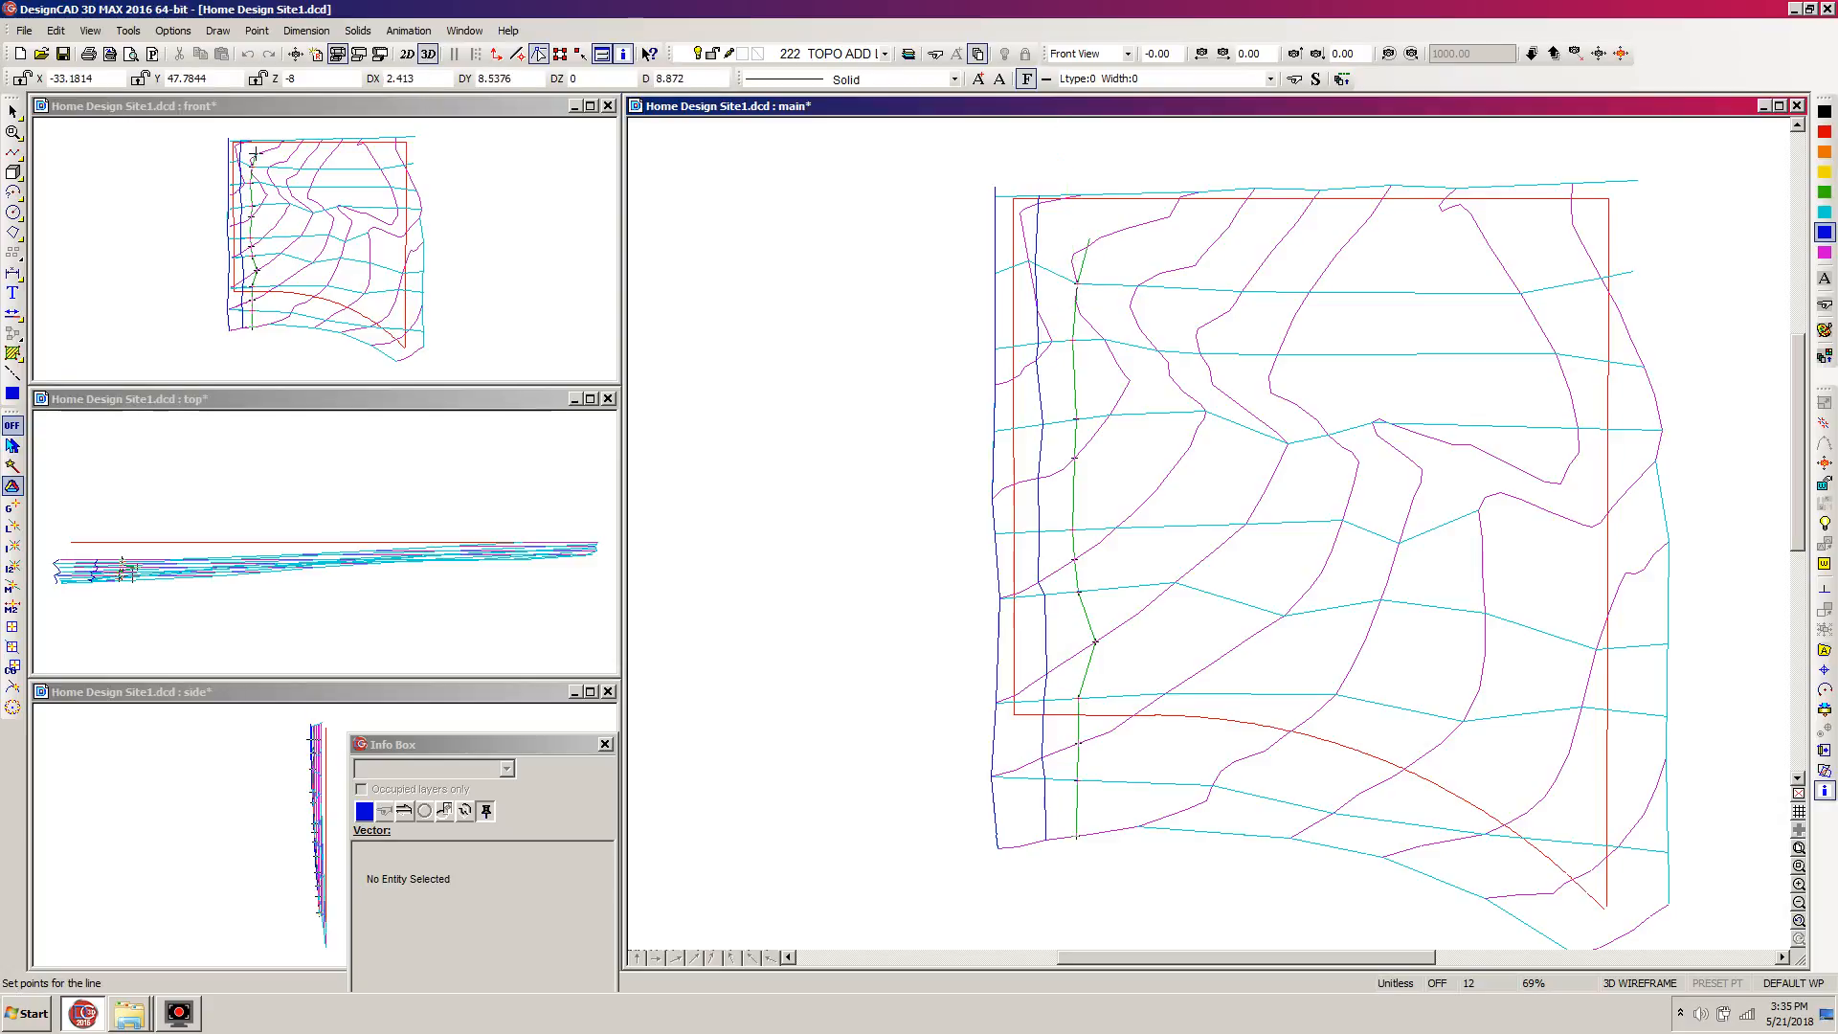
pyautogui.click(1074, 254)
pyautogui.click(1080, 193)
pyautogui.press('Return')
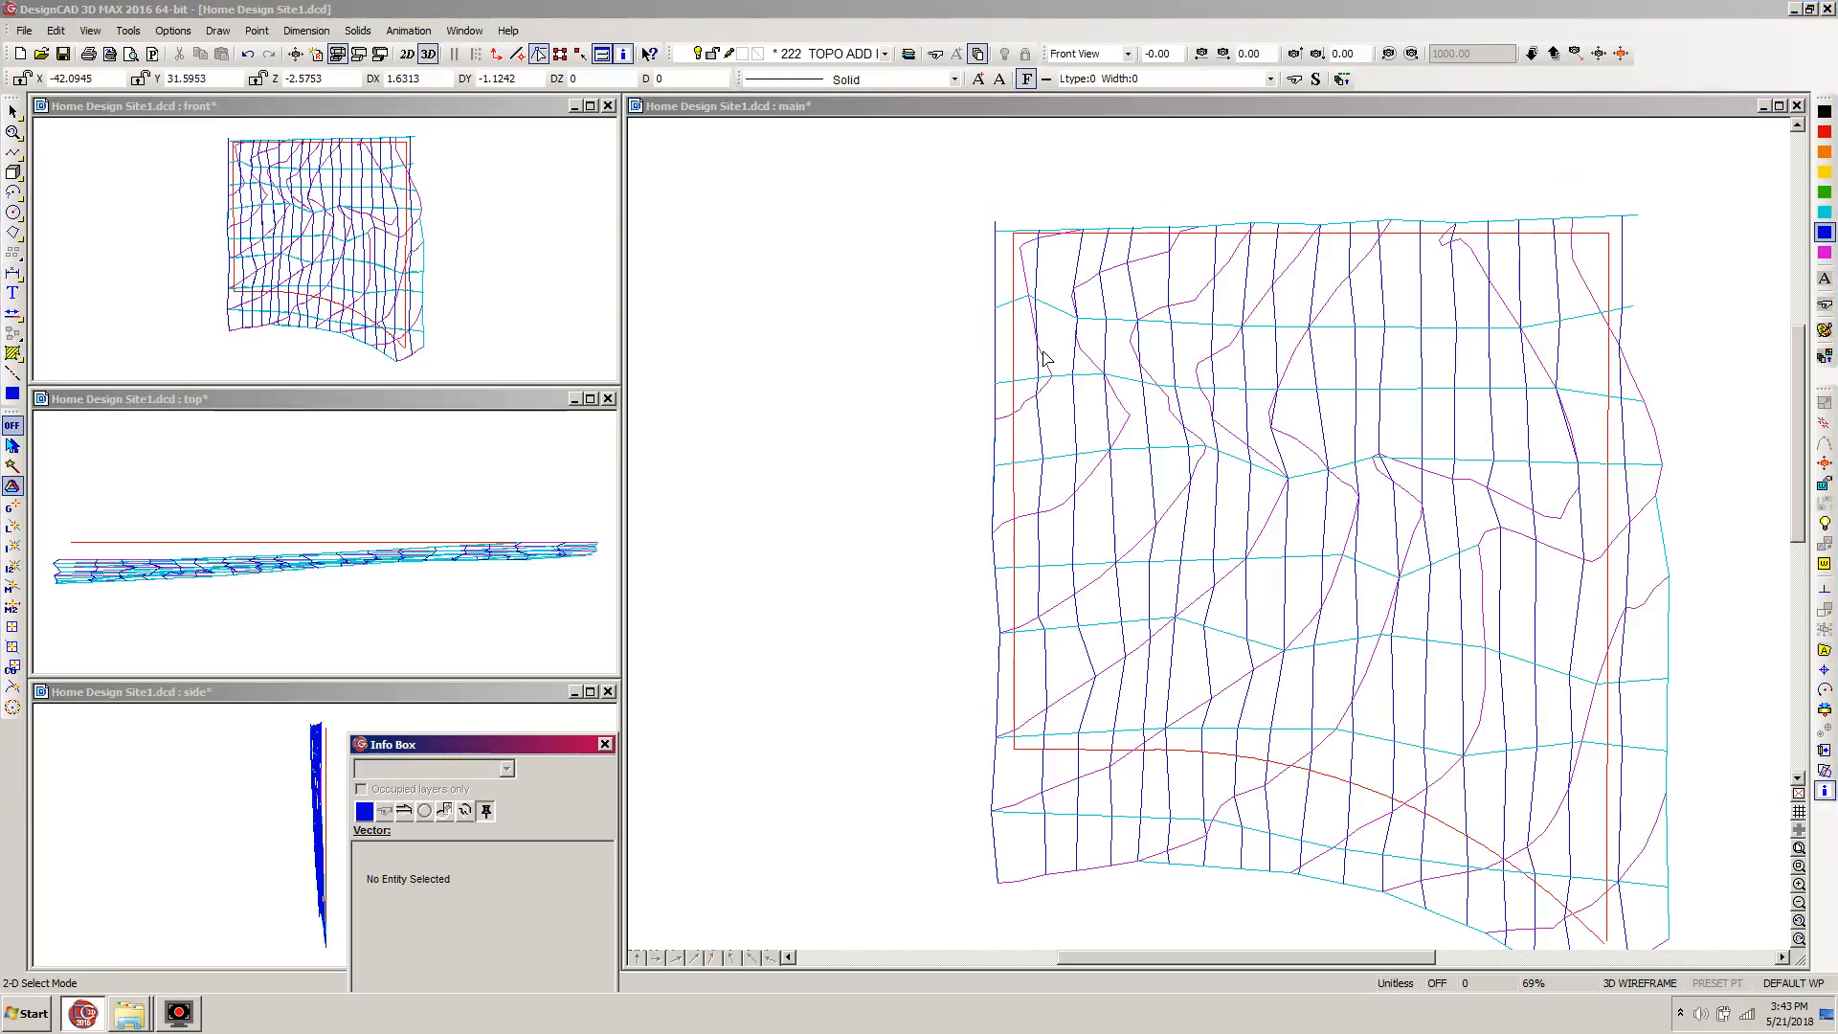
# Hide all layers except TOPO ADD LINES, then make layer 225 COVER current with green as the drawing color.
pyautogui.click(962, 115)
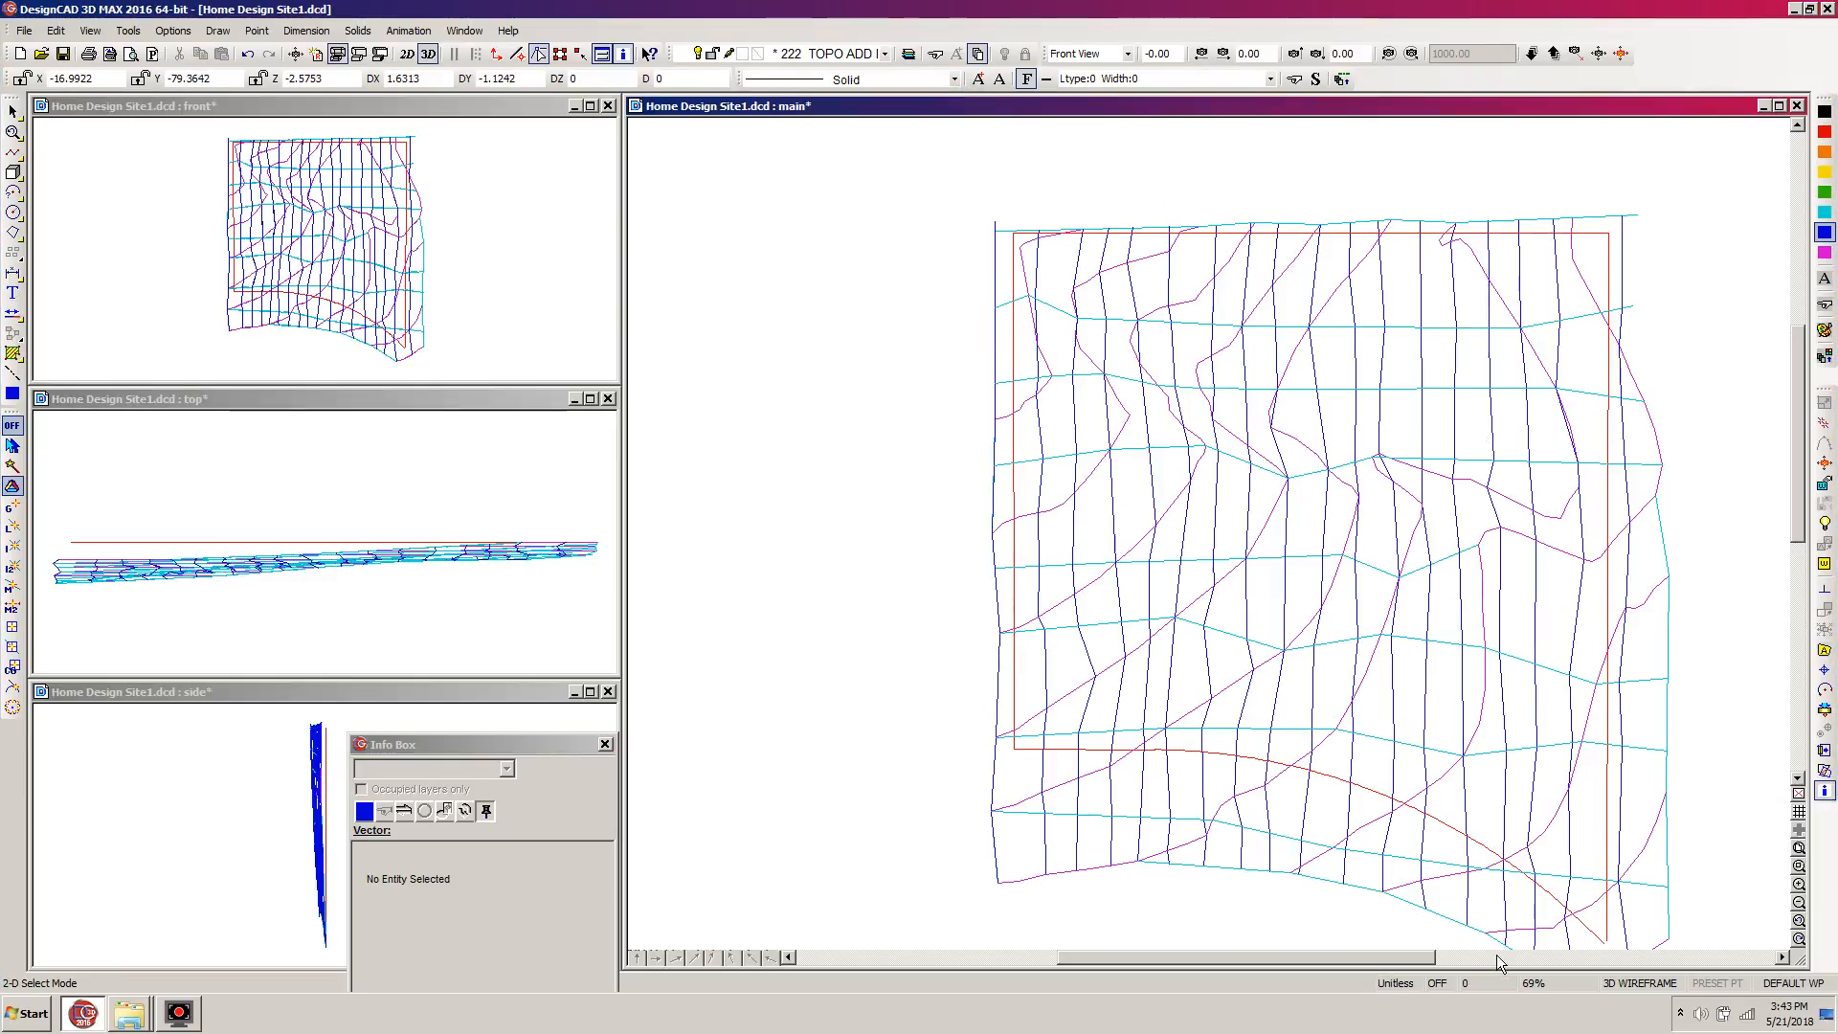
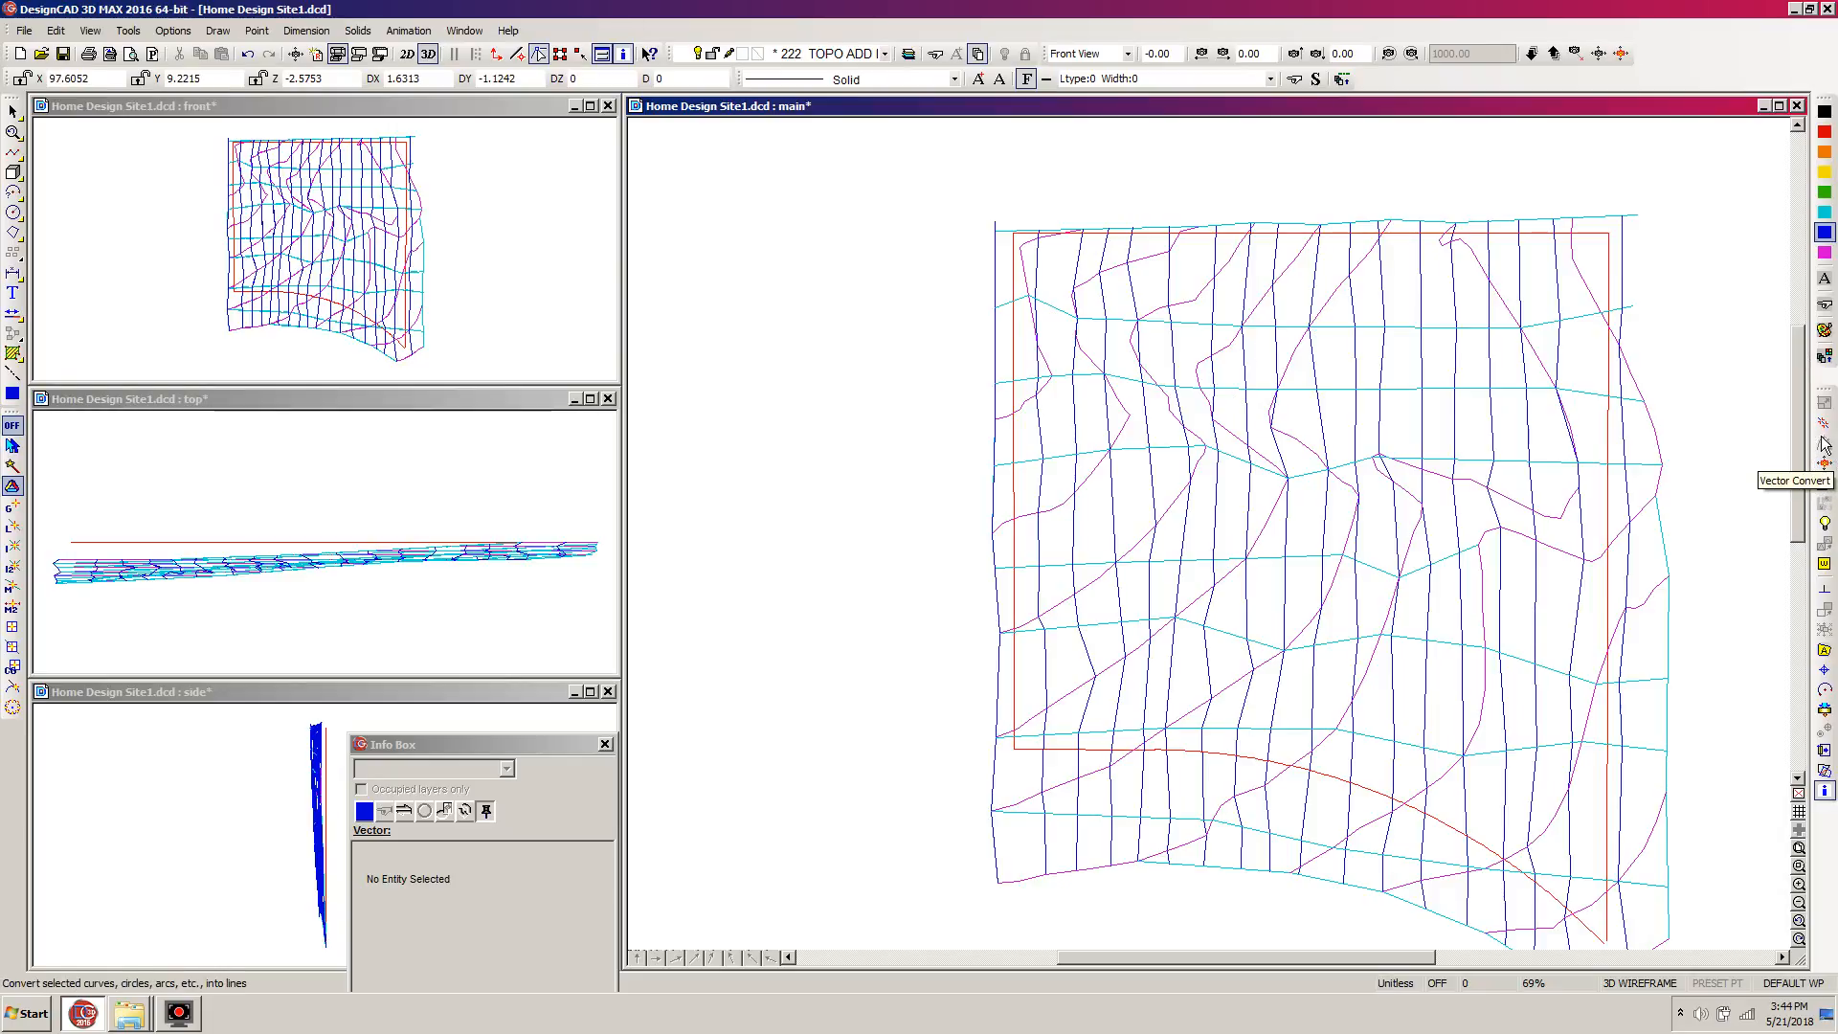
pyautogui.press('l')
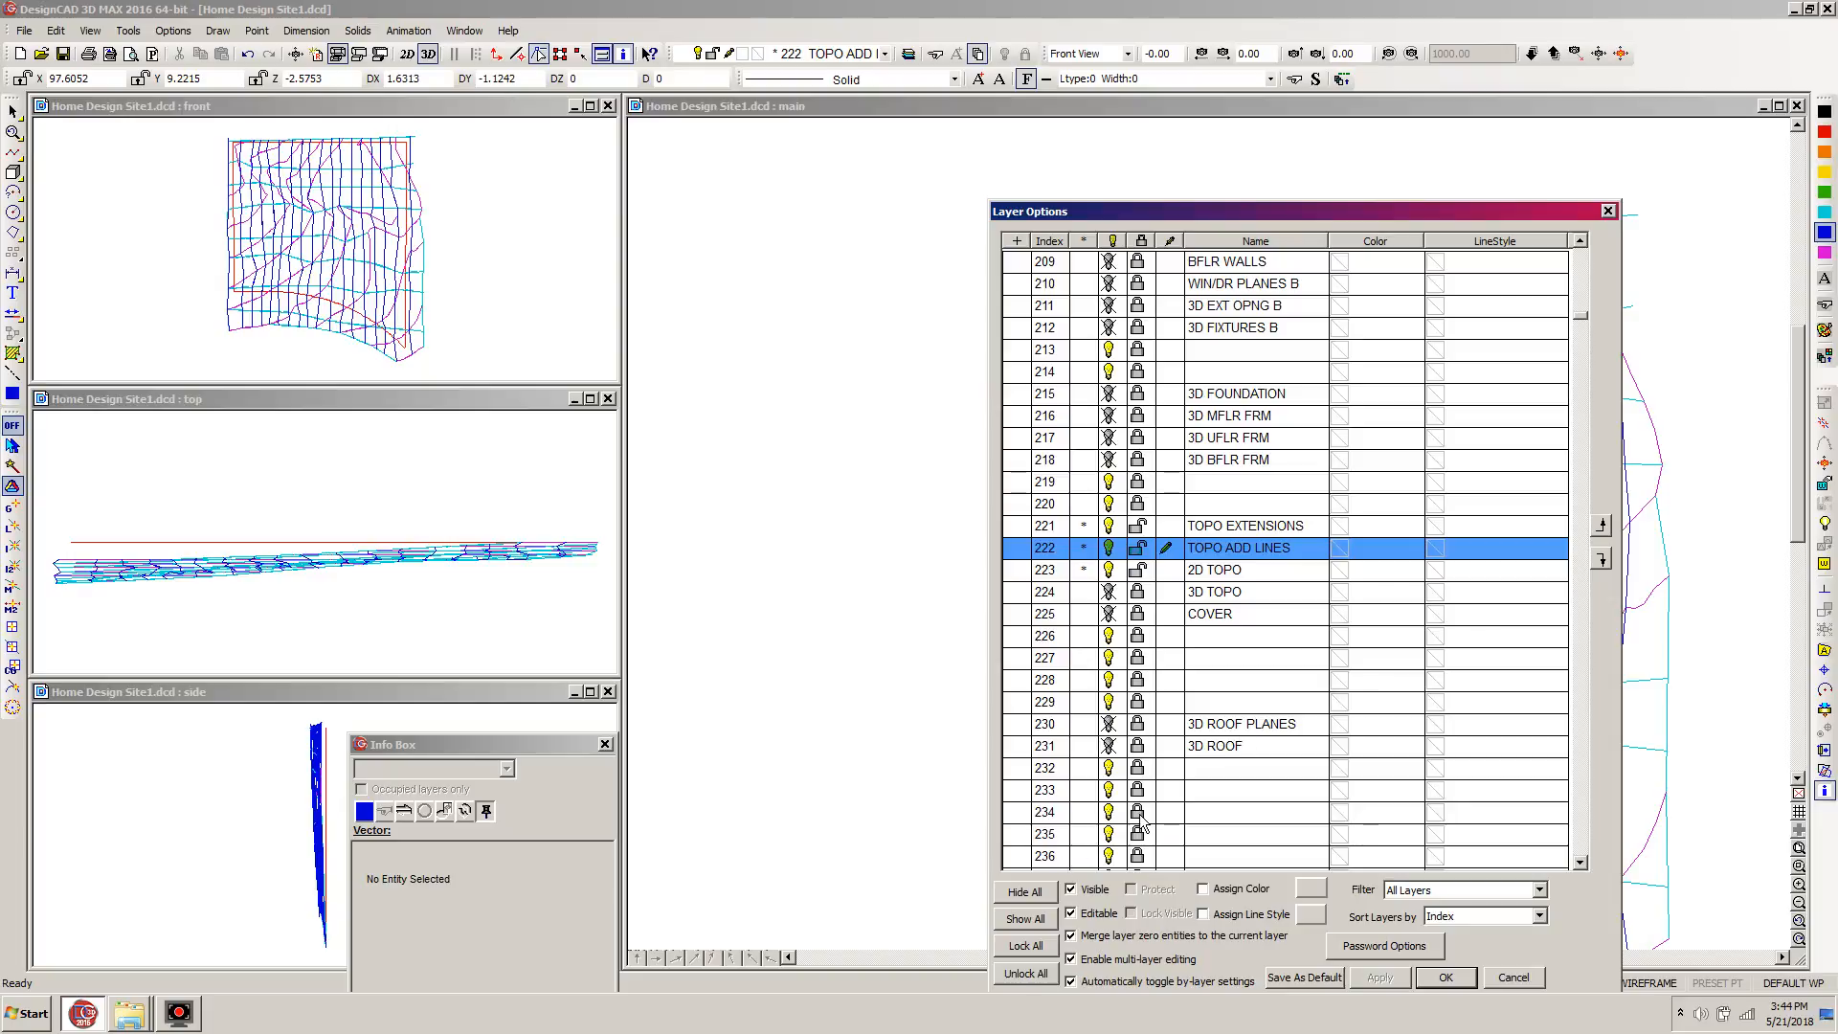
pyautogui.click(1028, 893)
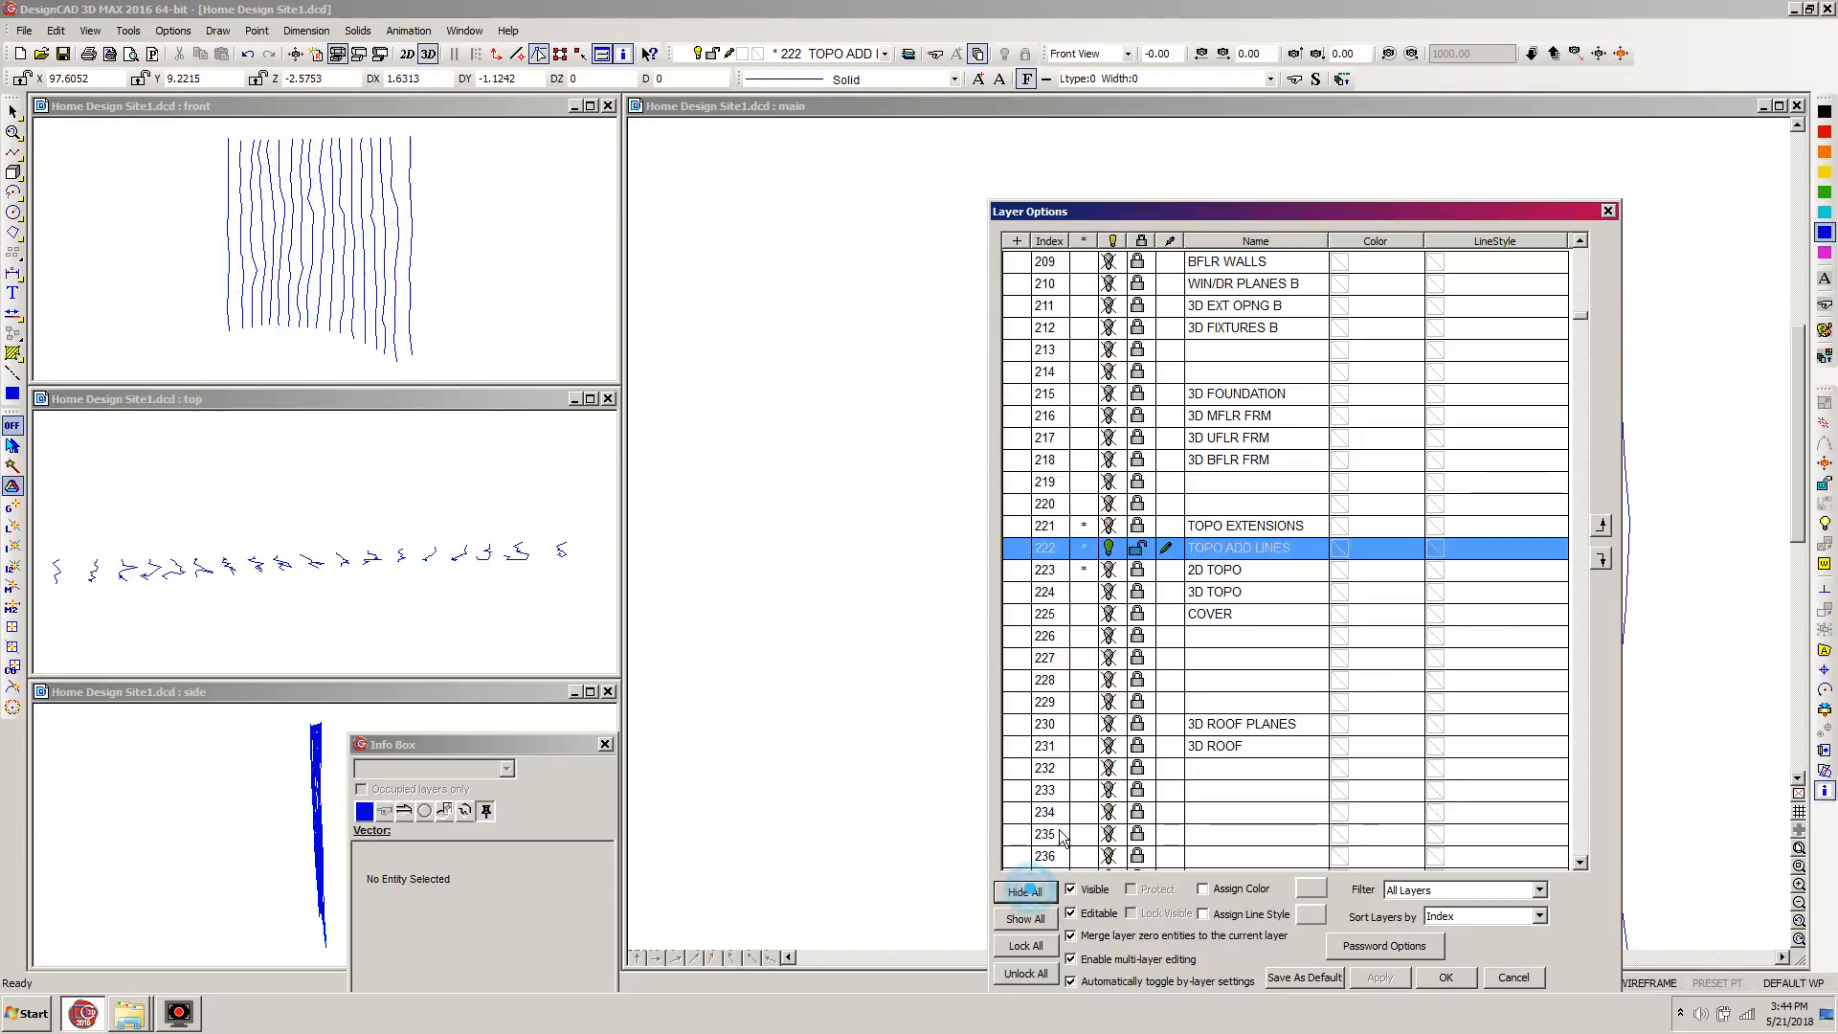
pyautogui.click(1182, 617)
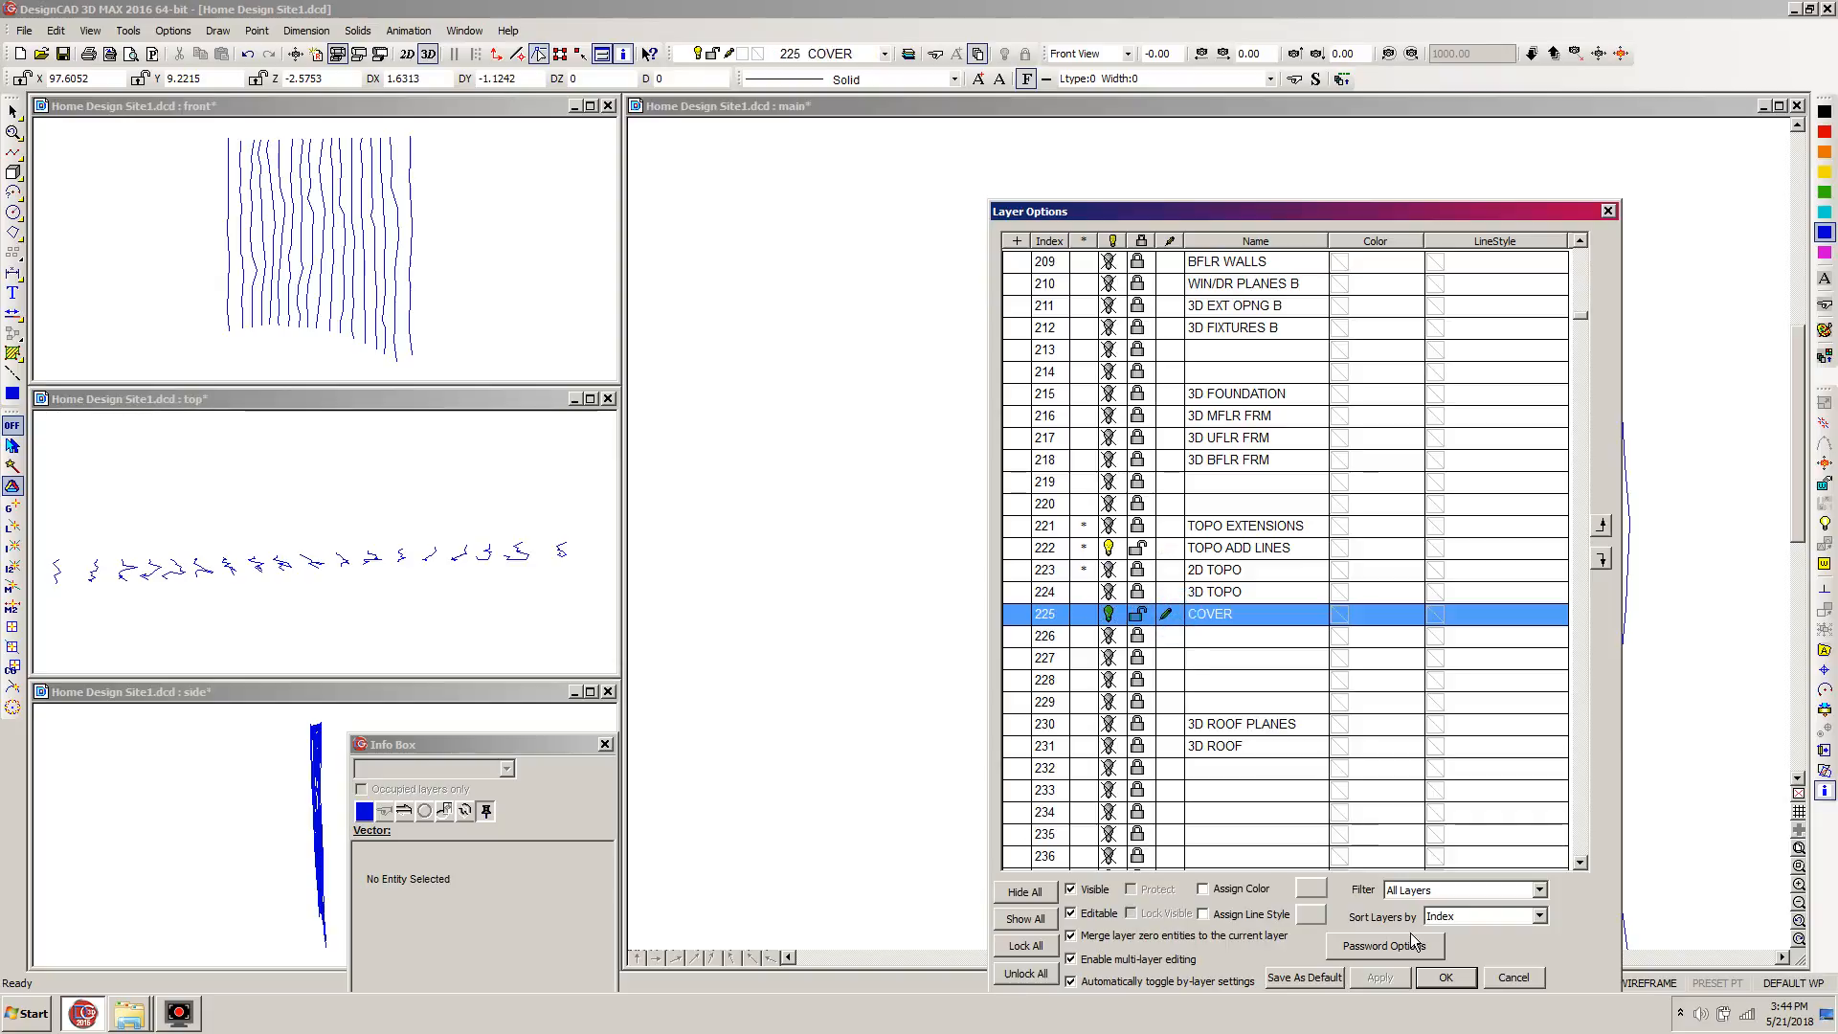
pyautogui.click(1444, 979)
pyautogui.click(1824, 192)
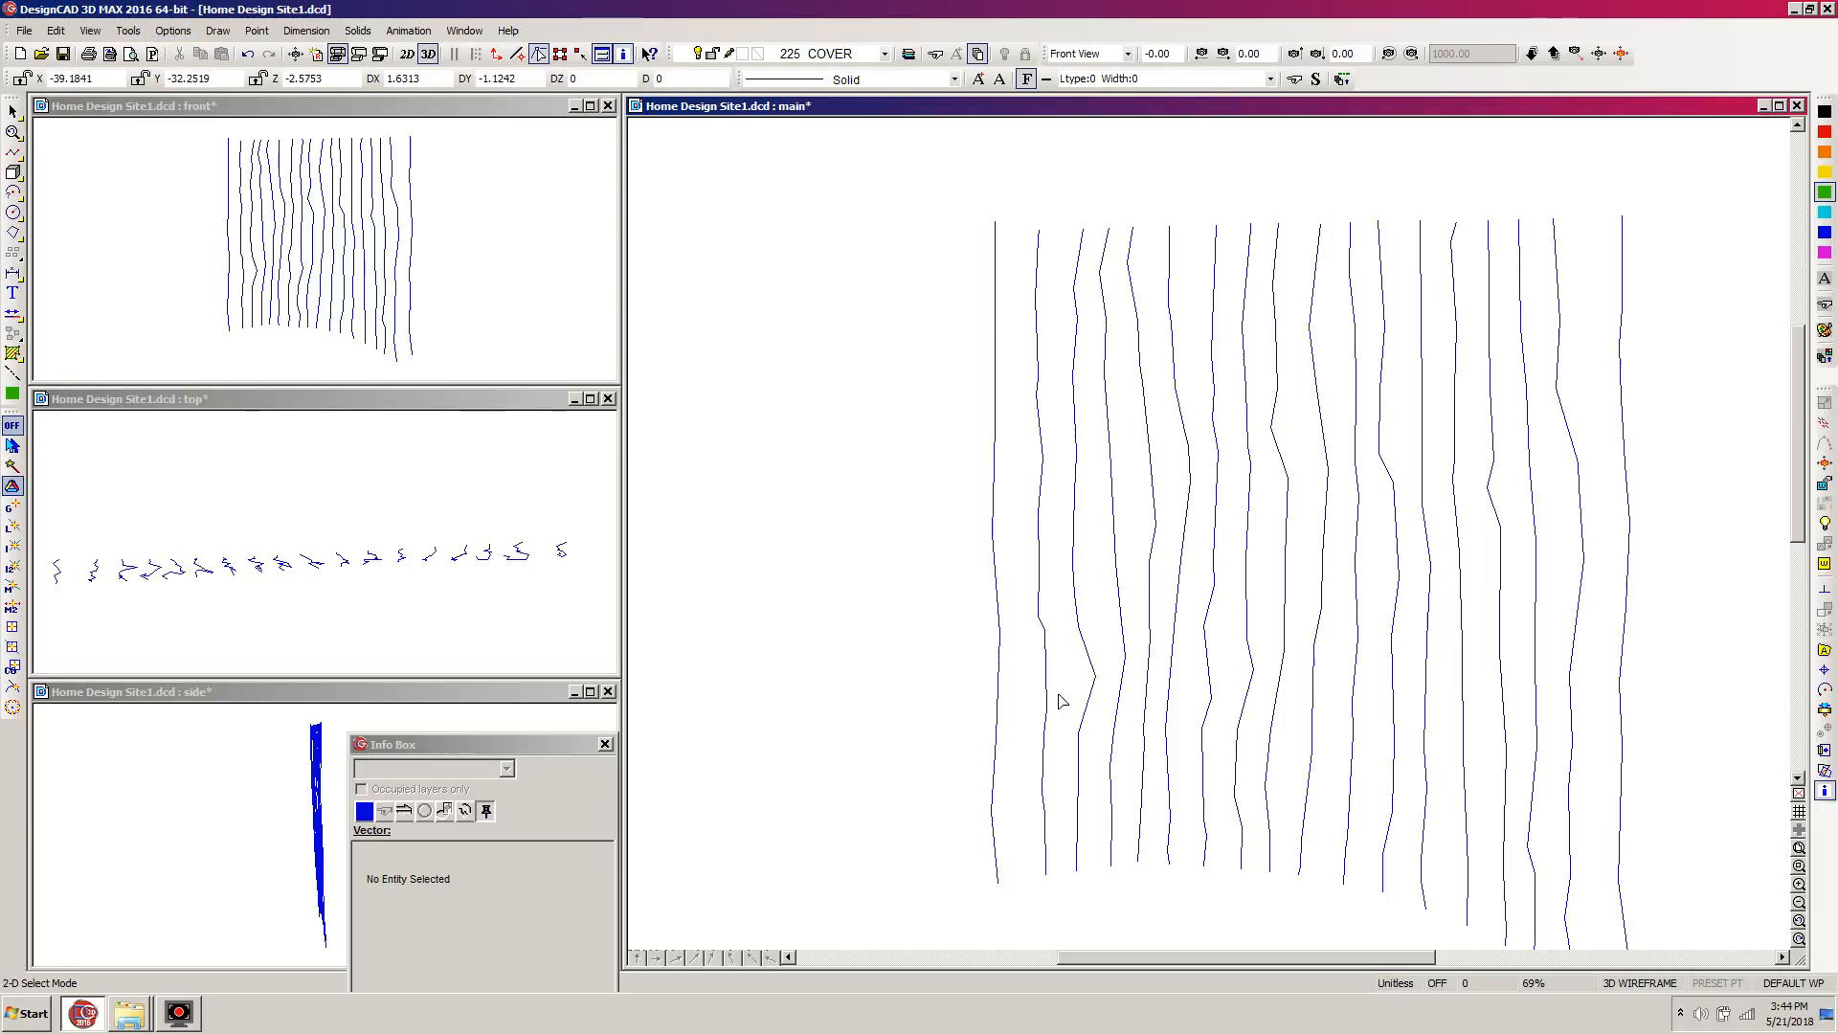
# Start a Surface Connect with smooth connection, 60 planes per line and 6 intermediate breaks.
pyautogui.scroll(-1, 1808, 541)
pyautogui.scroll(1, 1808, 541)
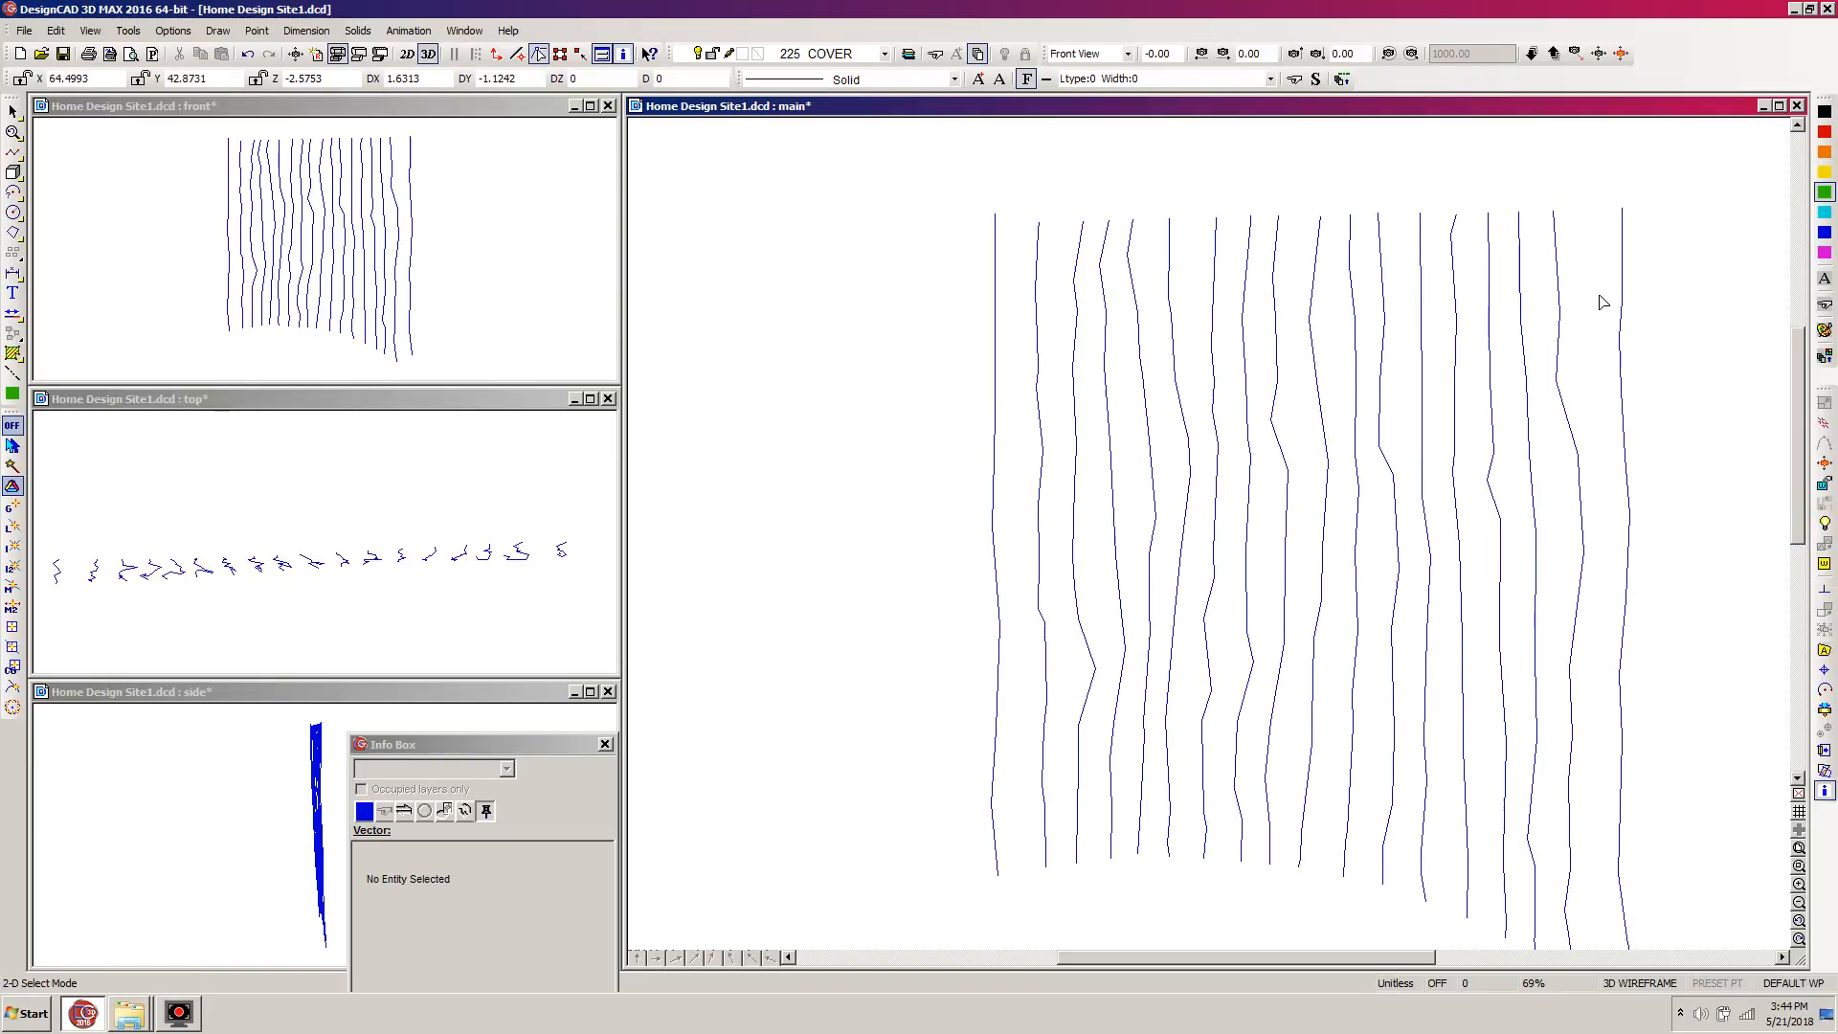
pyautogui.click(217, 31)
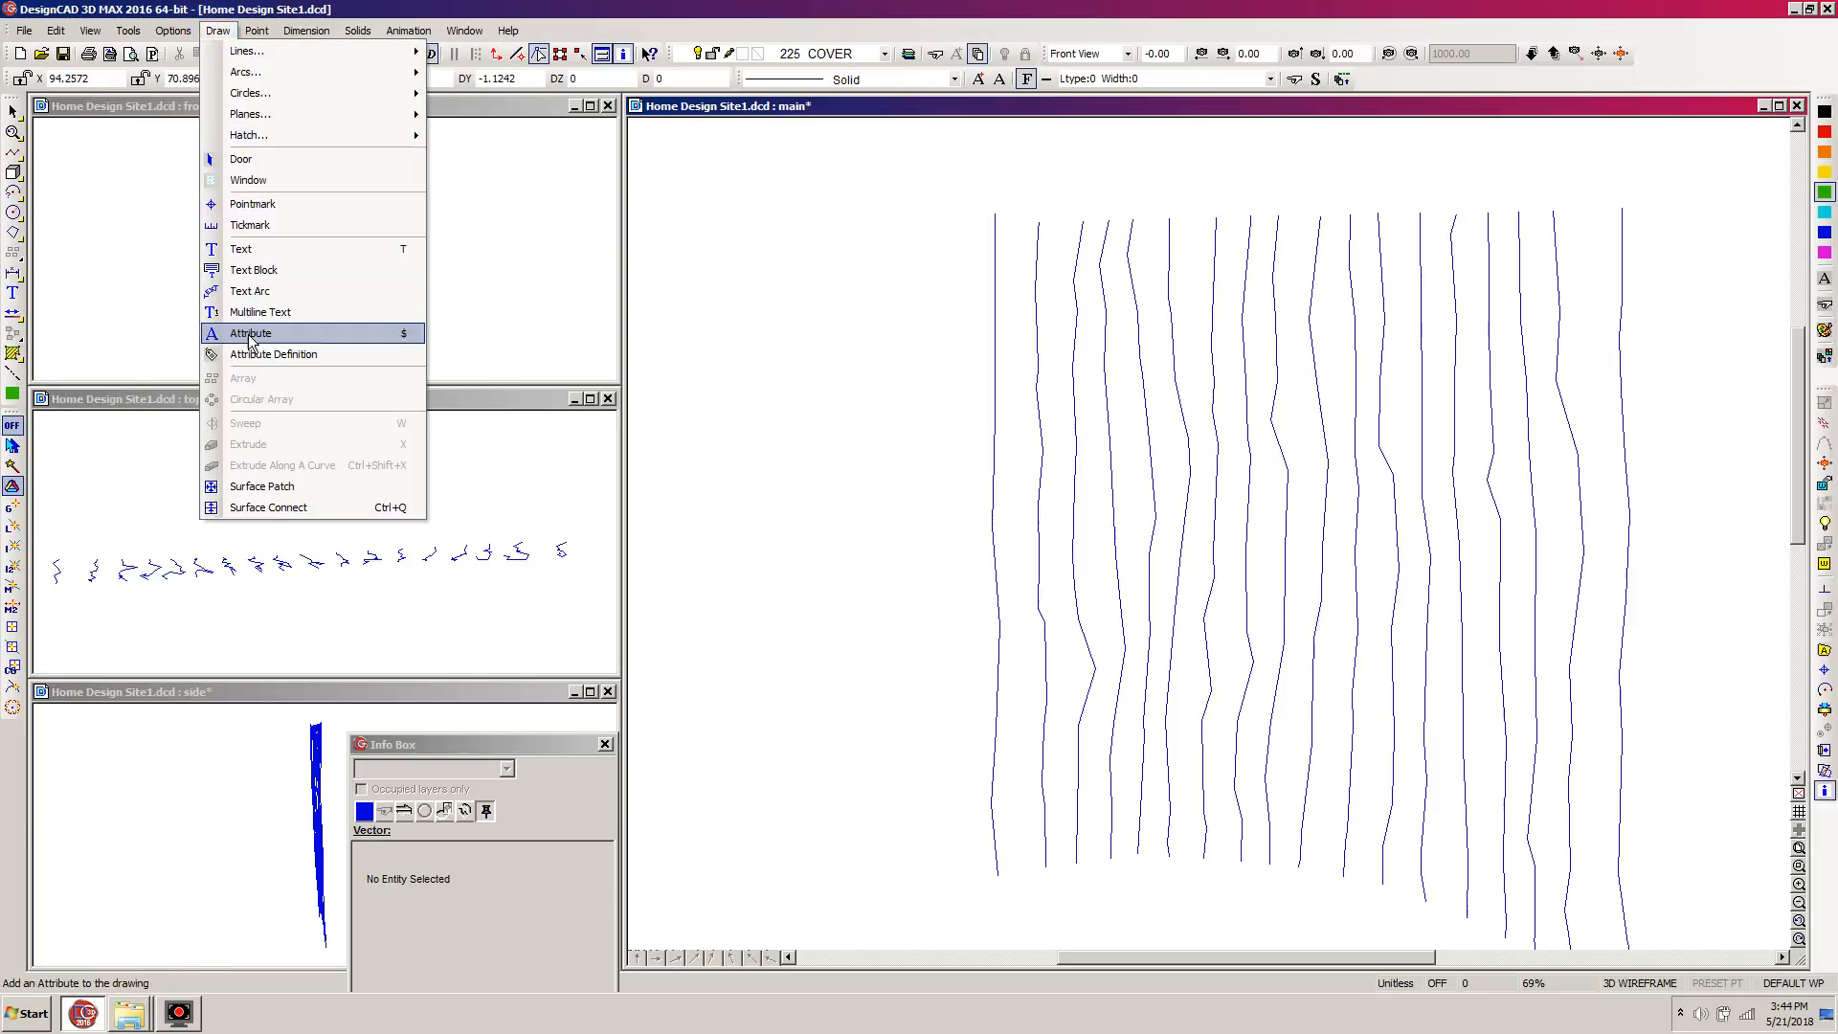
pyautogui.click(265, 508)
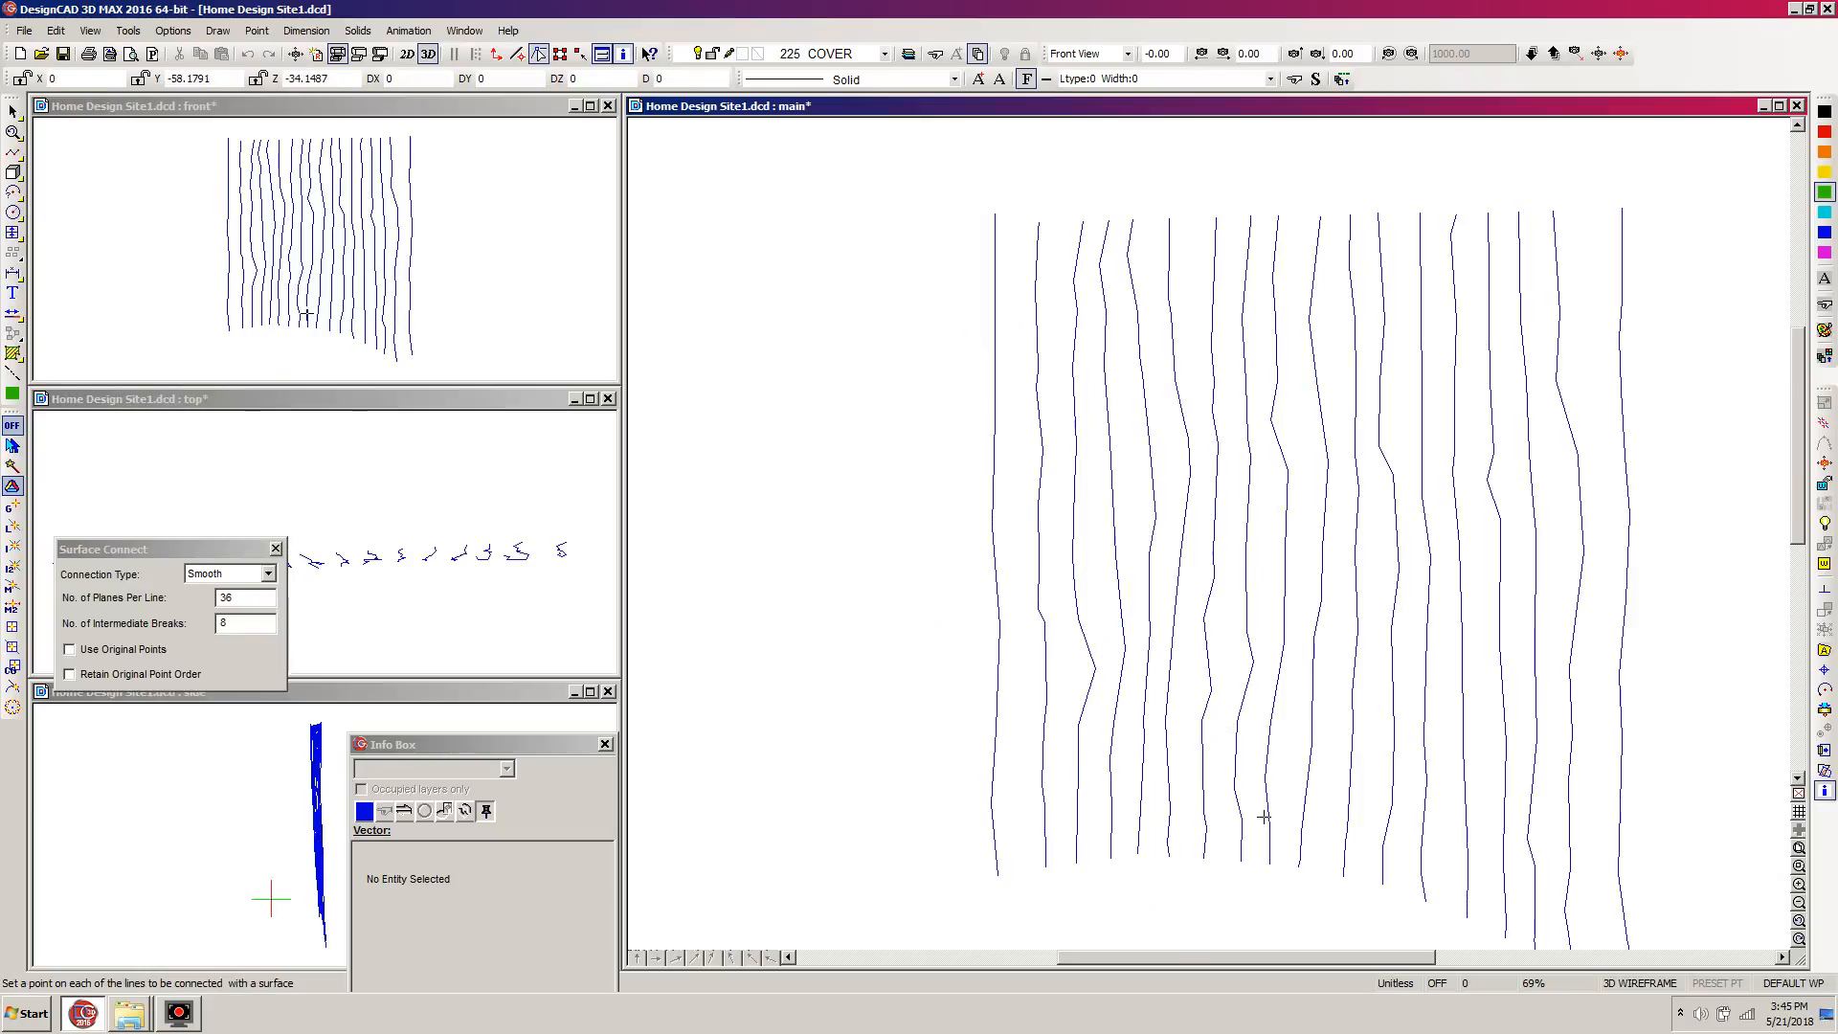
pyautogui.doubleClick(246, 600)
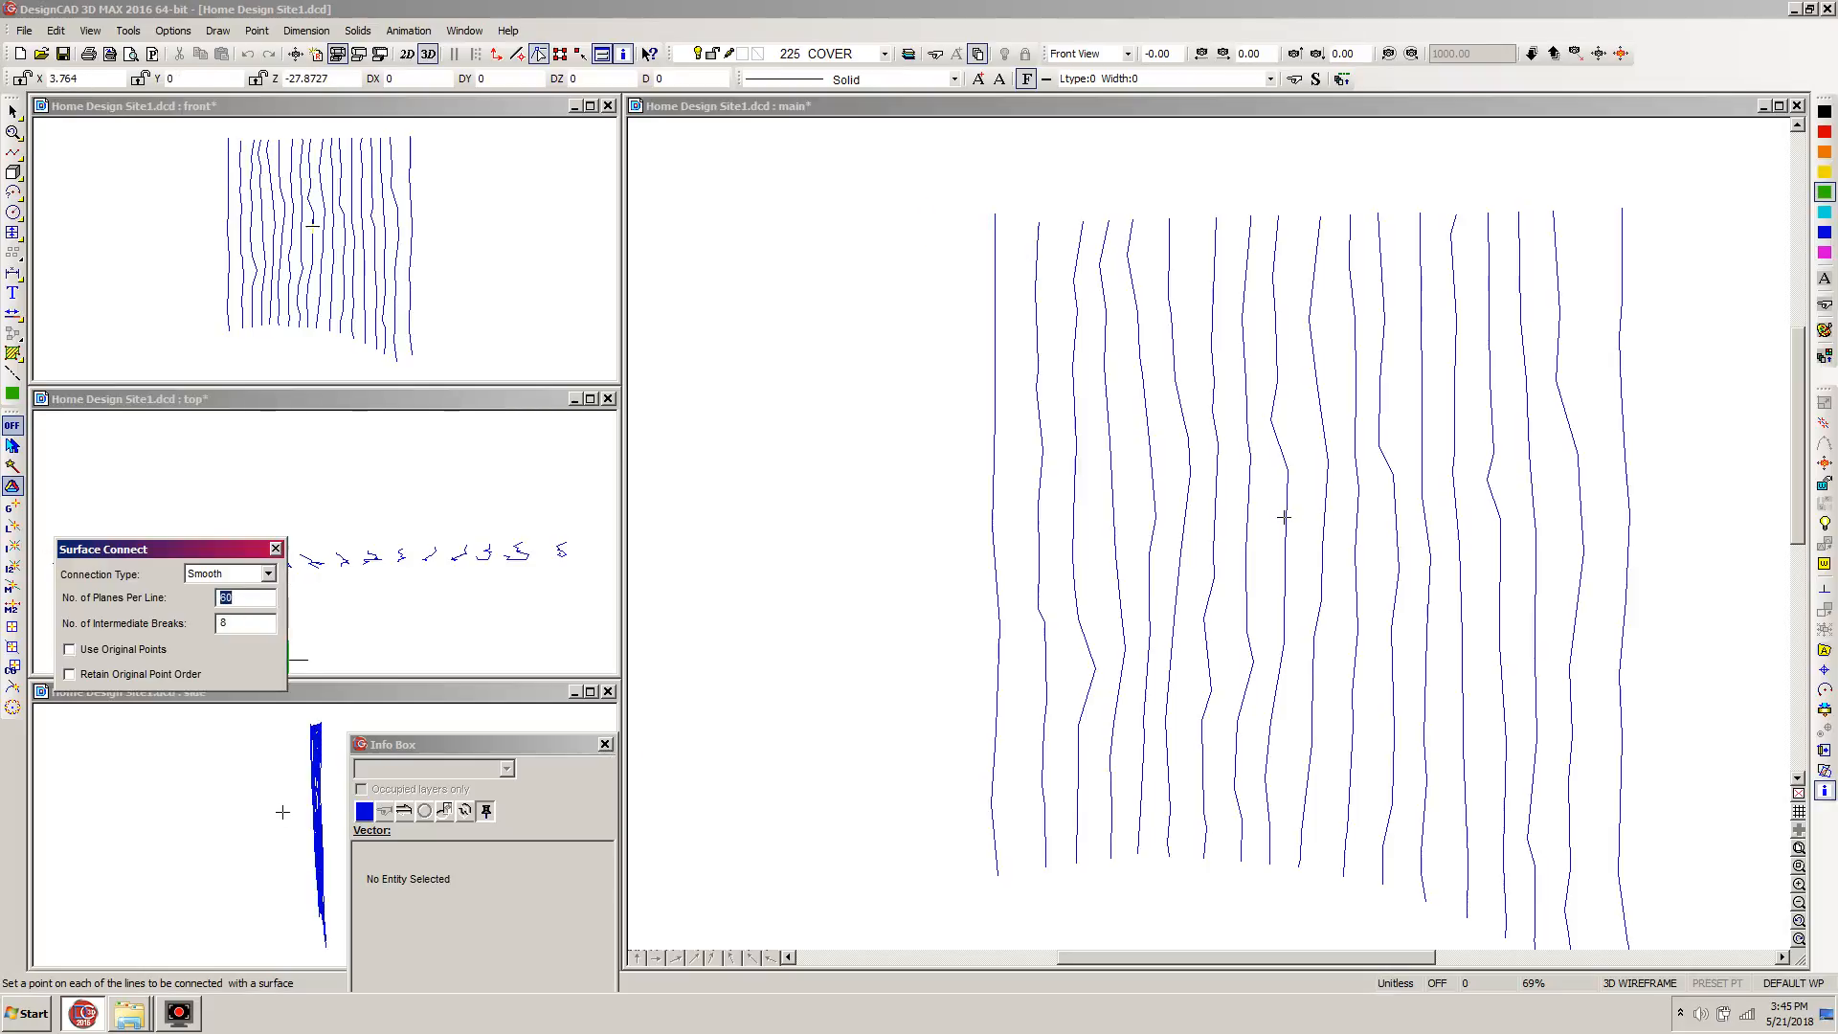
pyautogui.doubleClick(242, 623)
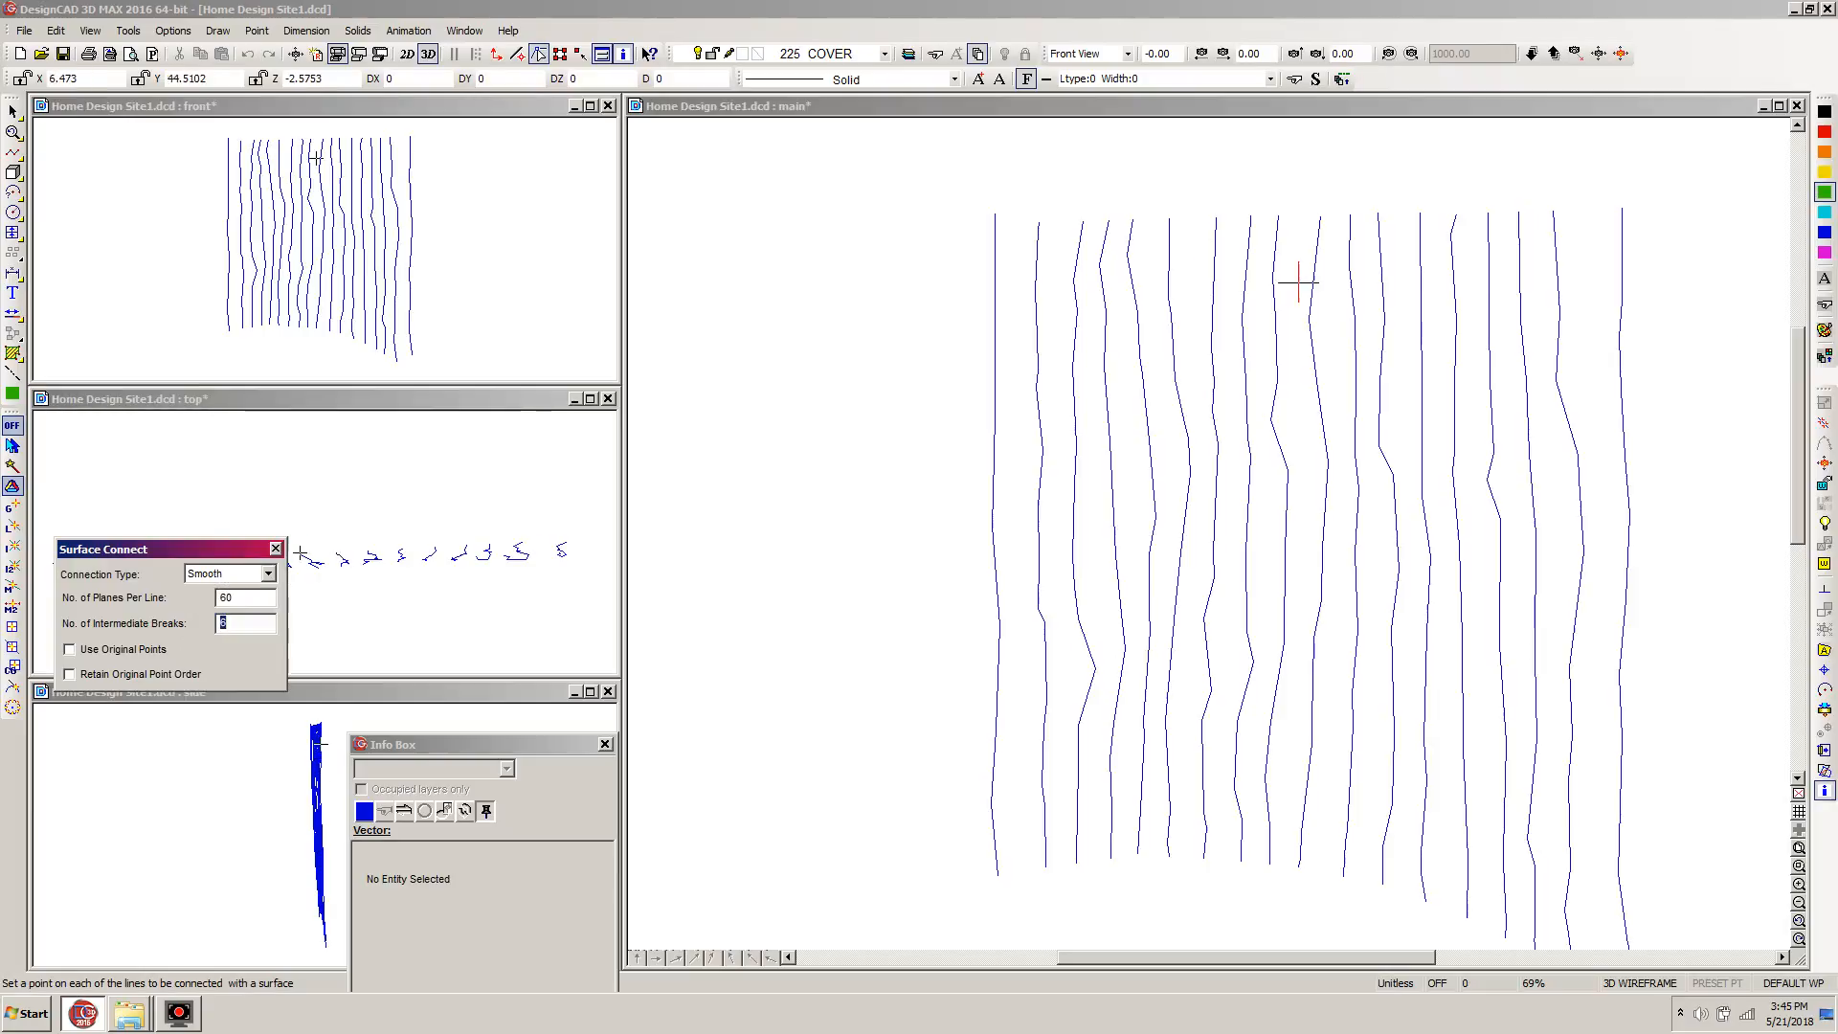
# Connect all the blue north-south lines into one surface by picking their north ends in order from west to east.
pyautogui.click(995, 213)
pyautogui.click(1039, 222)
pyautogui.click(1083, 221)
pyautogui.click(1131, 221)
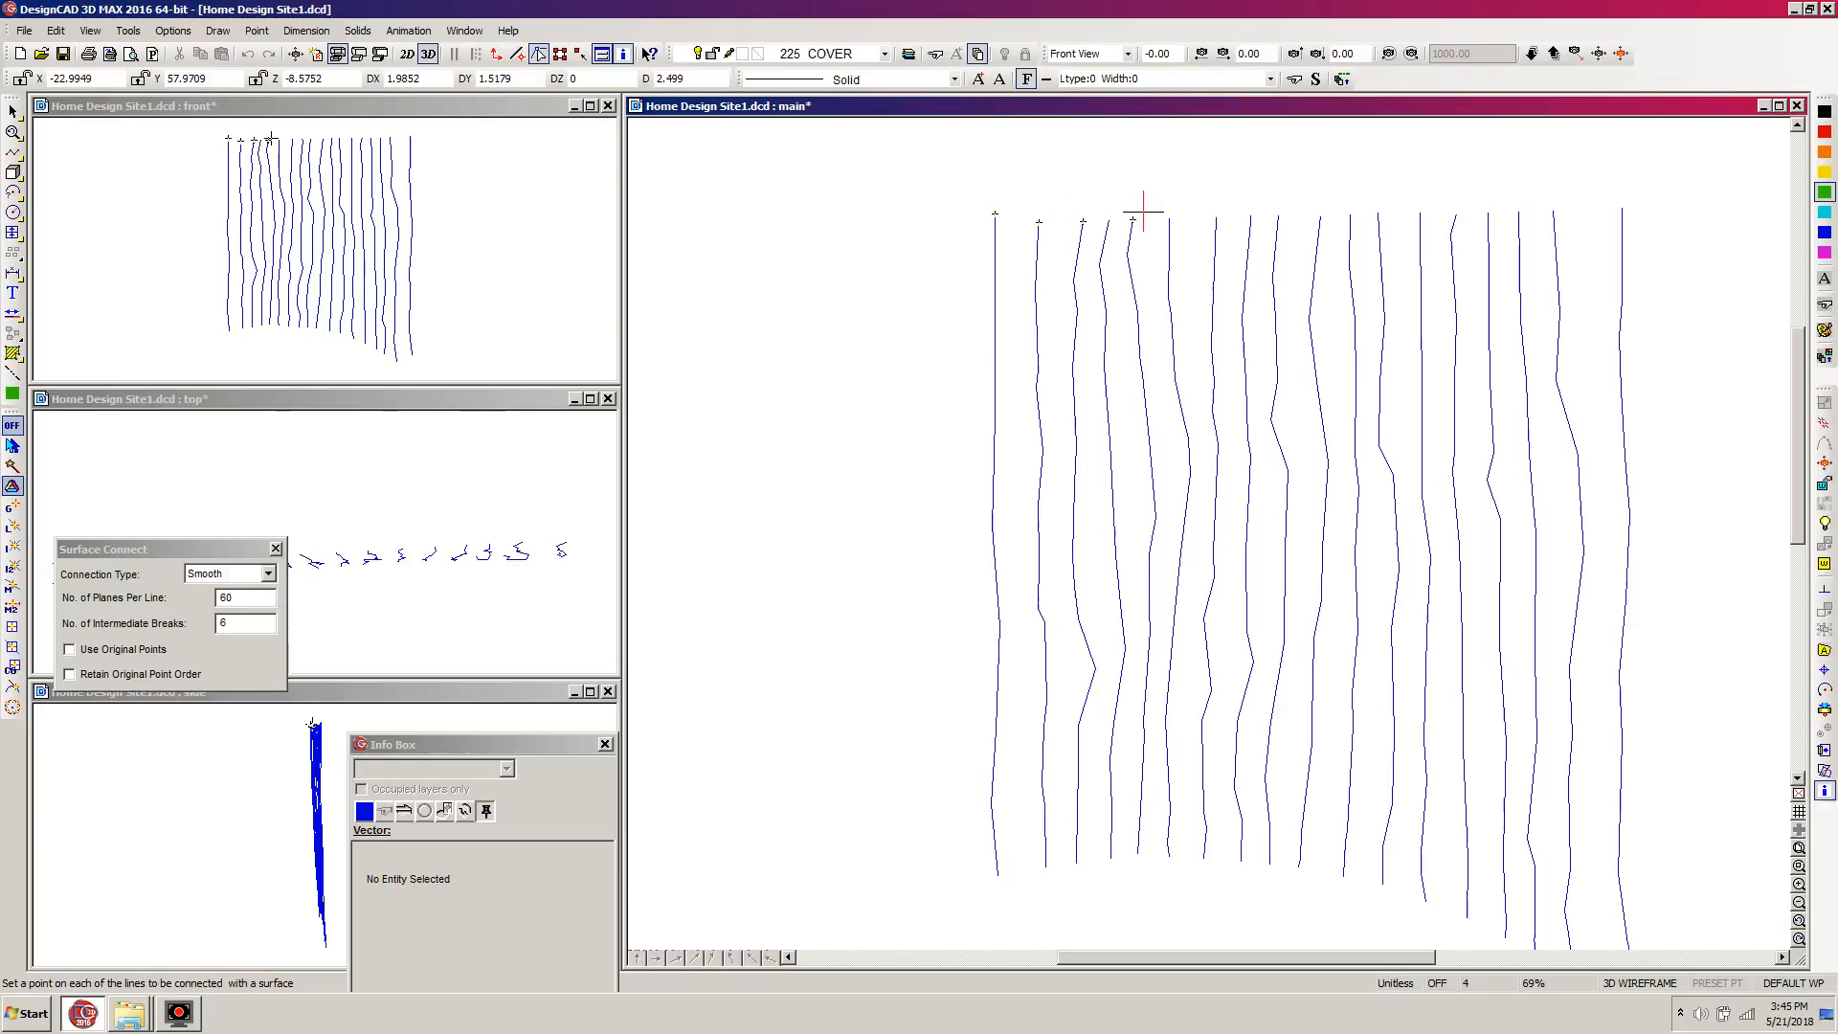
pyautogui.click(1110, 221)
pyautogui.click(1133, 221)
pyautogui.click(1169, 219)
pyautogui.click(1215, 219)
pyautogui.click(1250, 218)
pyautogui.click(1278, 217)
pyautogui.click(1320, 216)
pyautogui.click(1349, 215)
pyautogui.click(1378, 212)
pyautogui.click(1420, 213)
pyautogui.click(1457, 215)
pyautogui.click(1488, 214)
pyautogui.click(1518, 209)
pyautogui.click(1553, 210)
pyautogui.click(1621, 207)
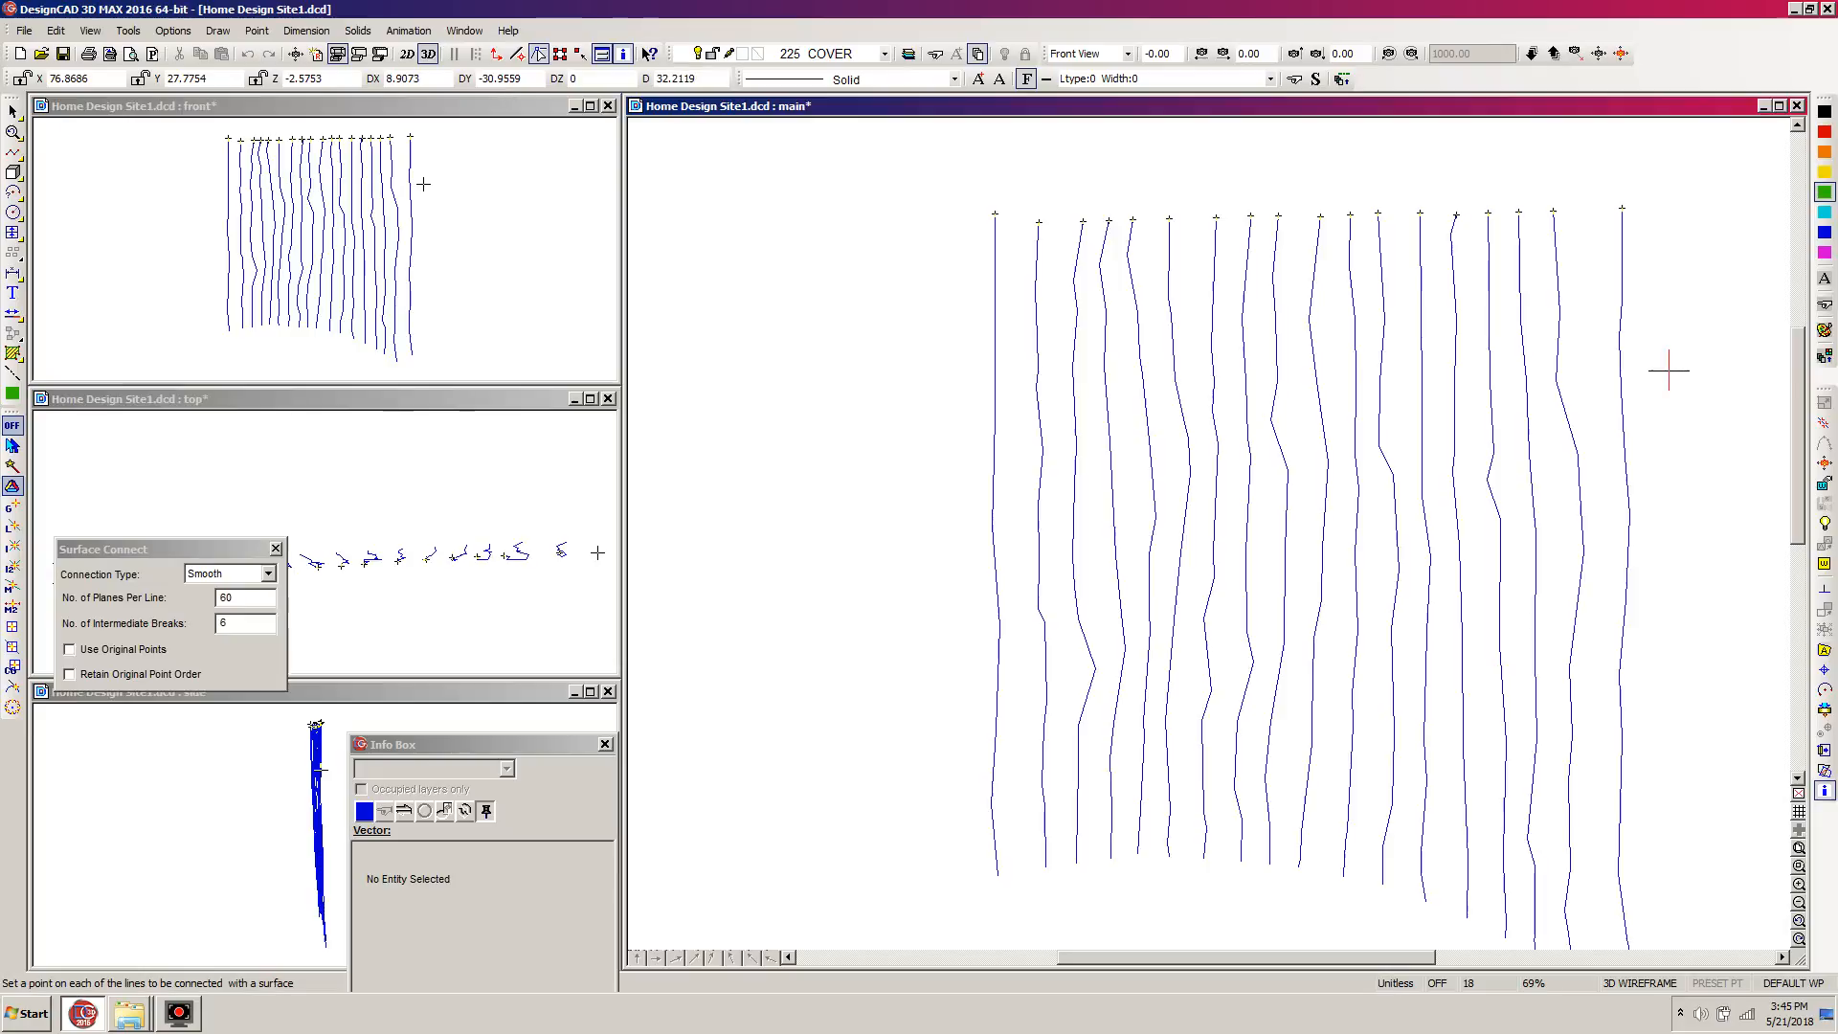
pyautogui.press('Return')
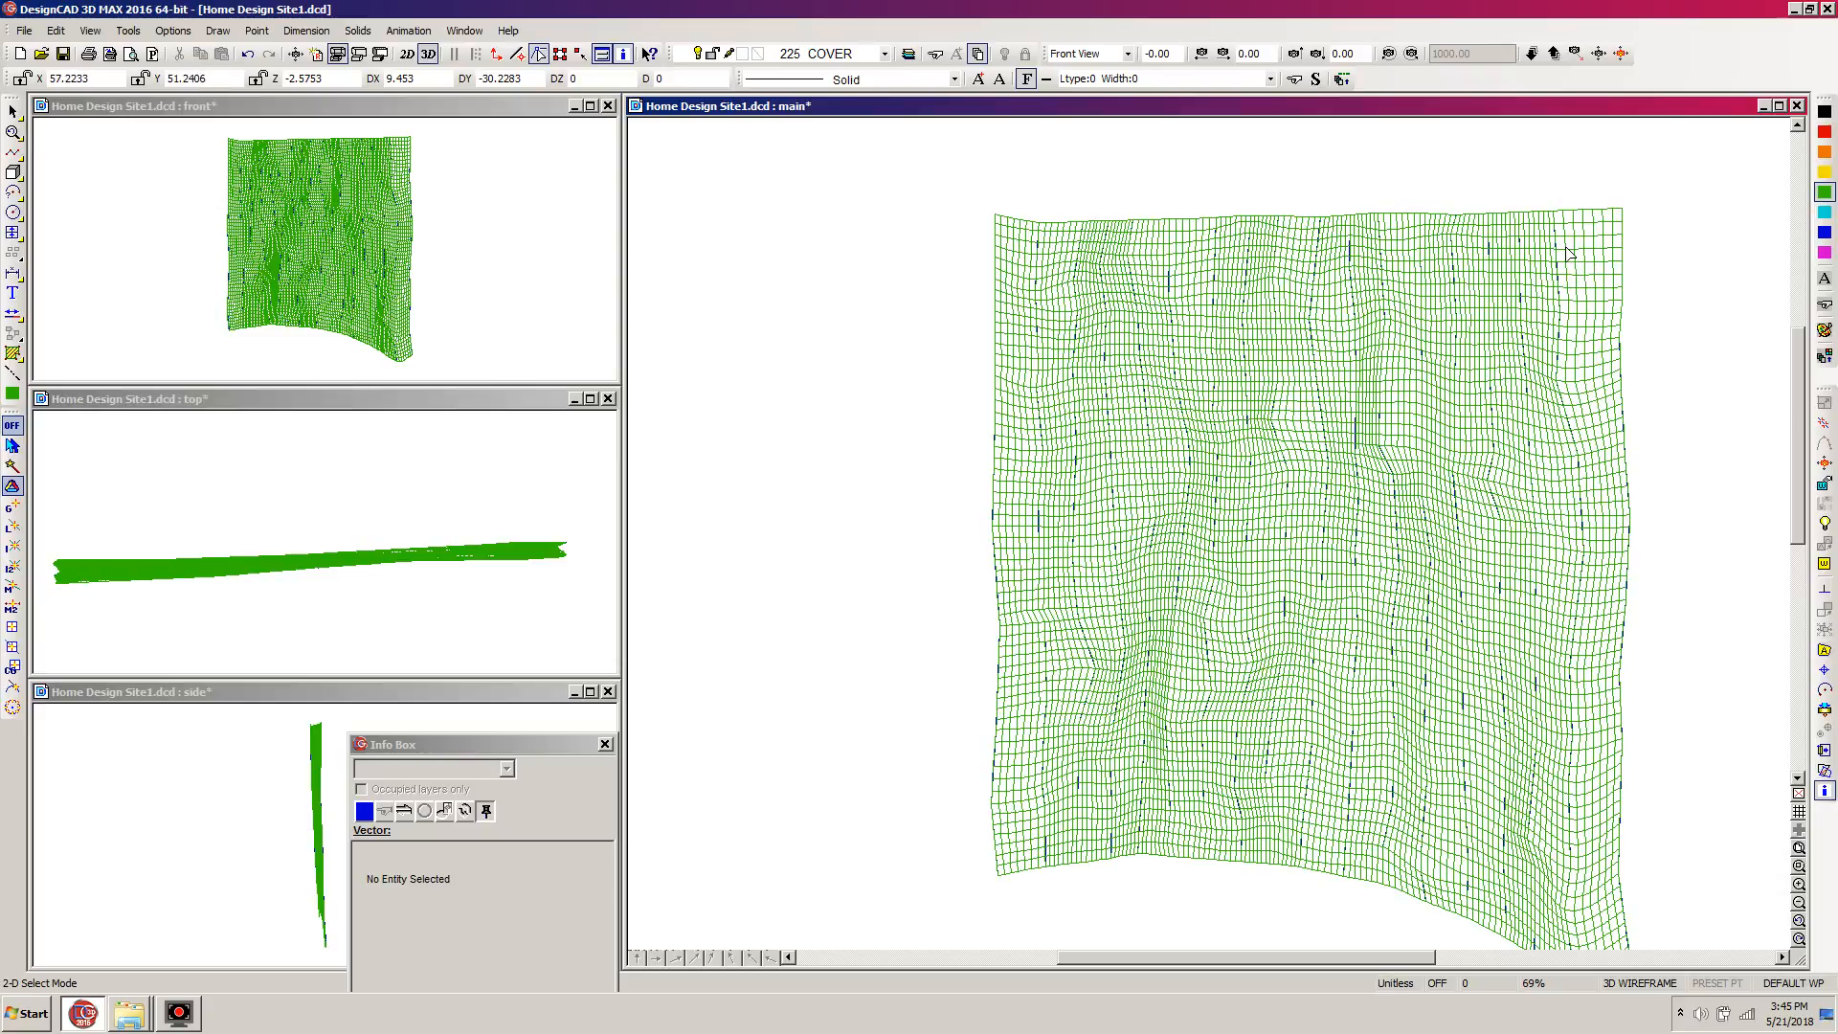
# Hide every layer except COVER, then make layer 223 2D TOPO visible and editable again.
pyautogui.press('l')
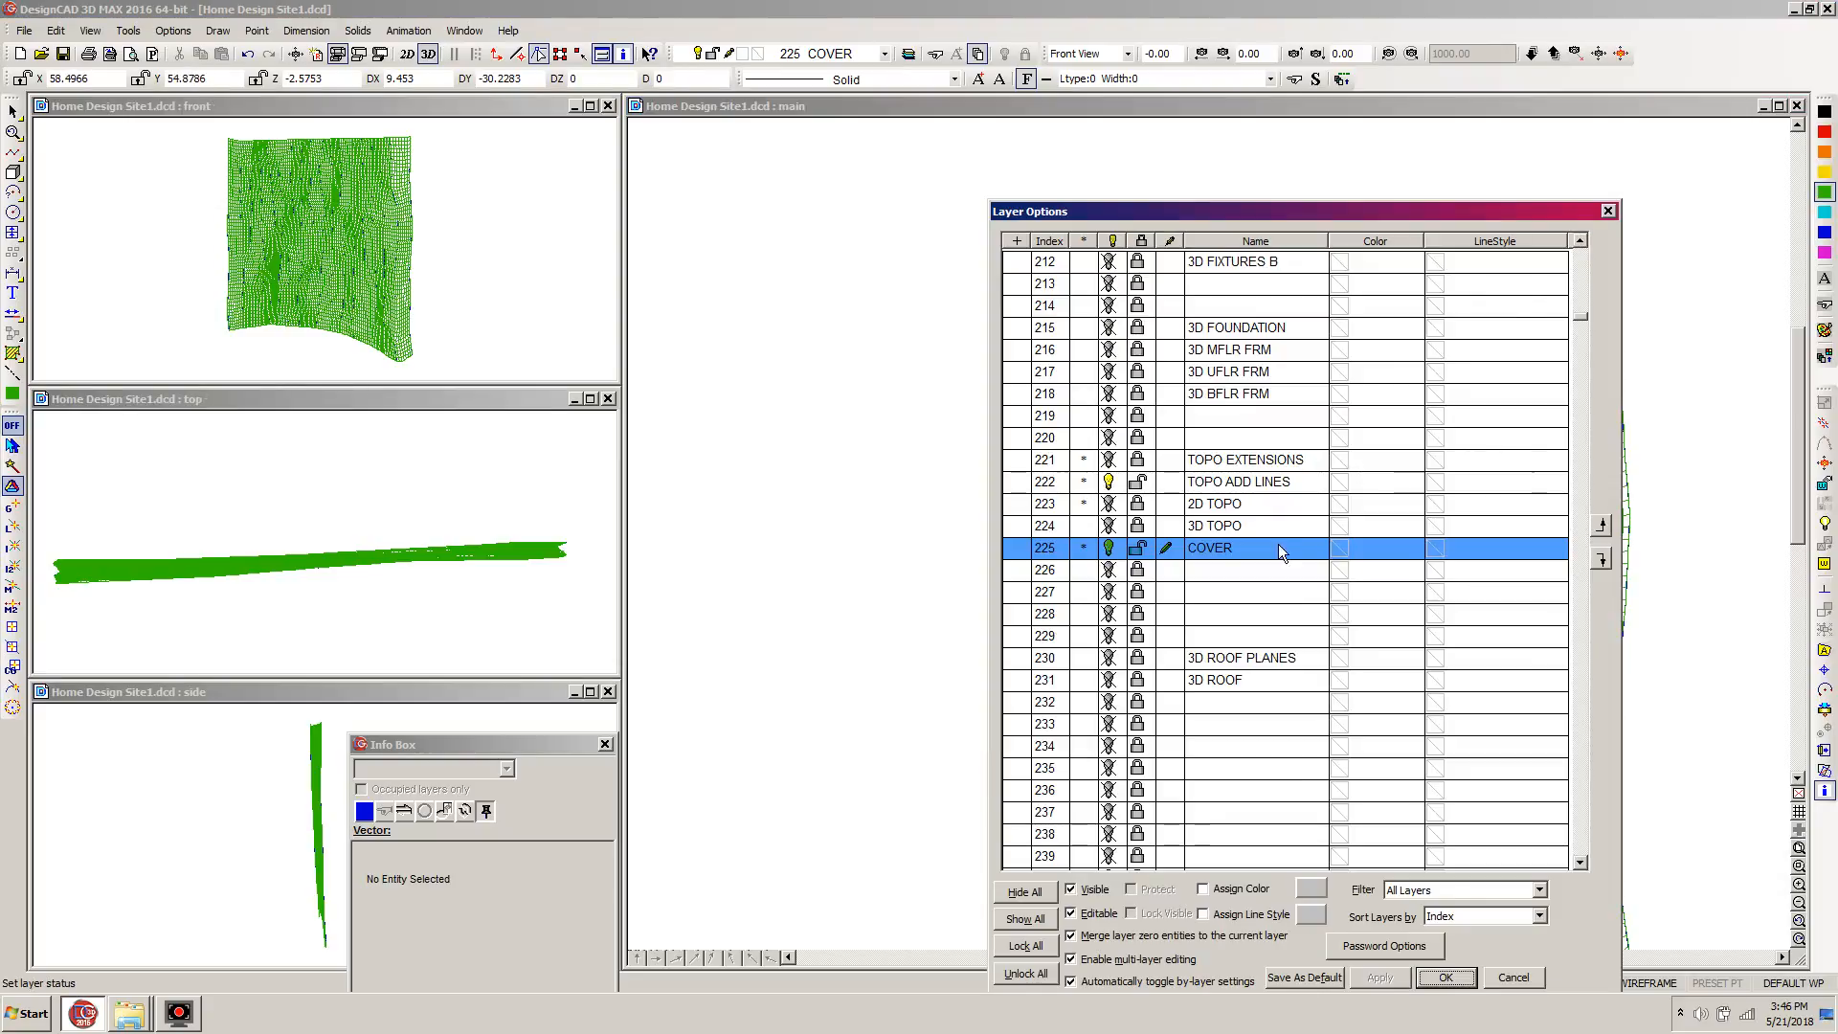
pyautogui.click(1025, 893)
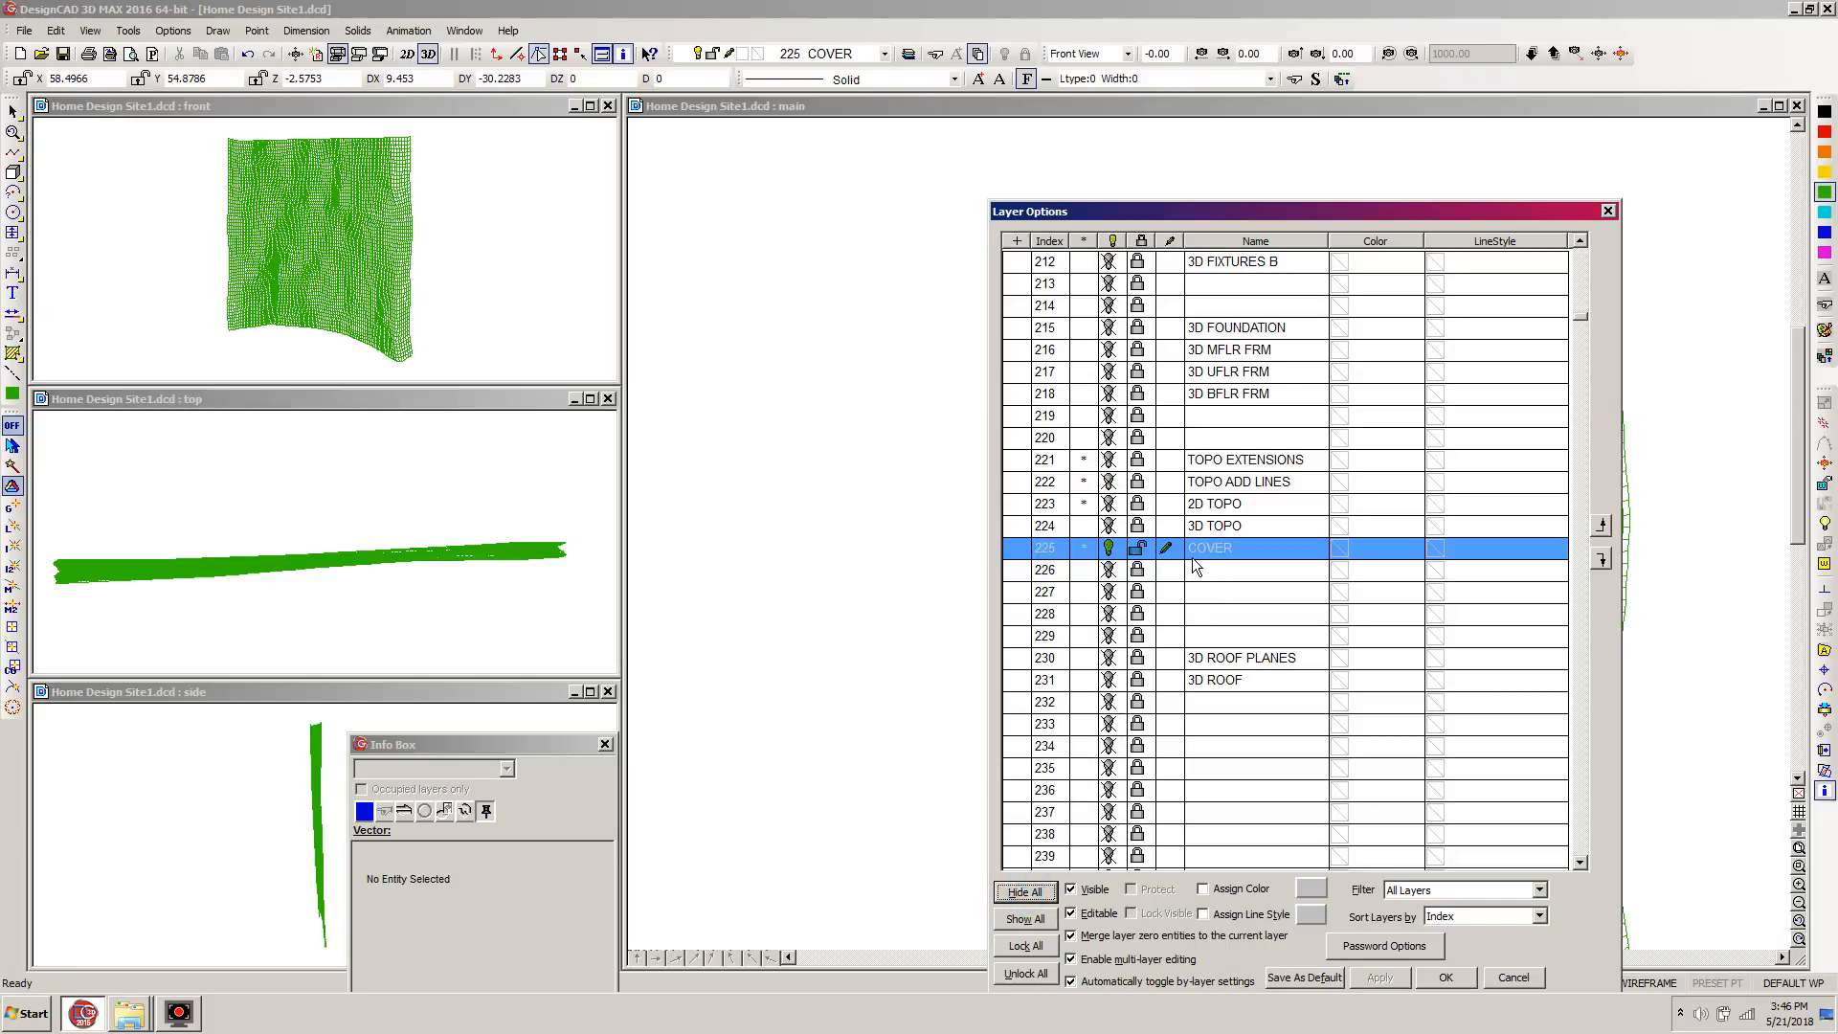
pyautogui.click(1139, 505)
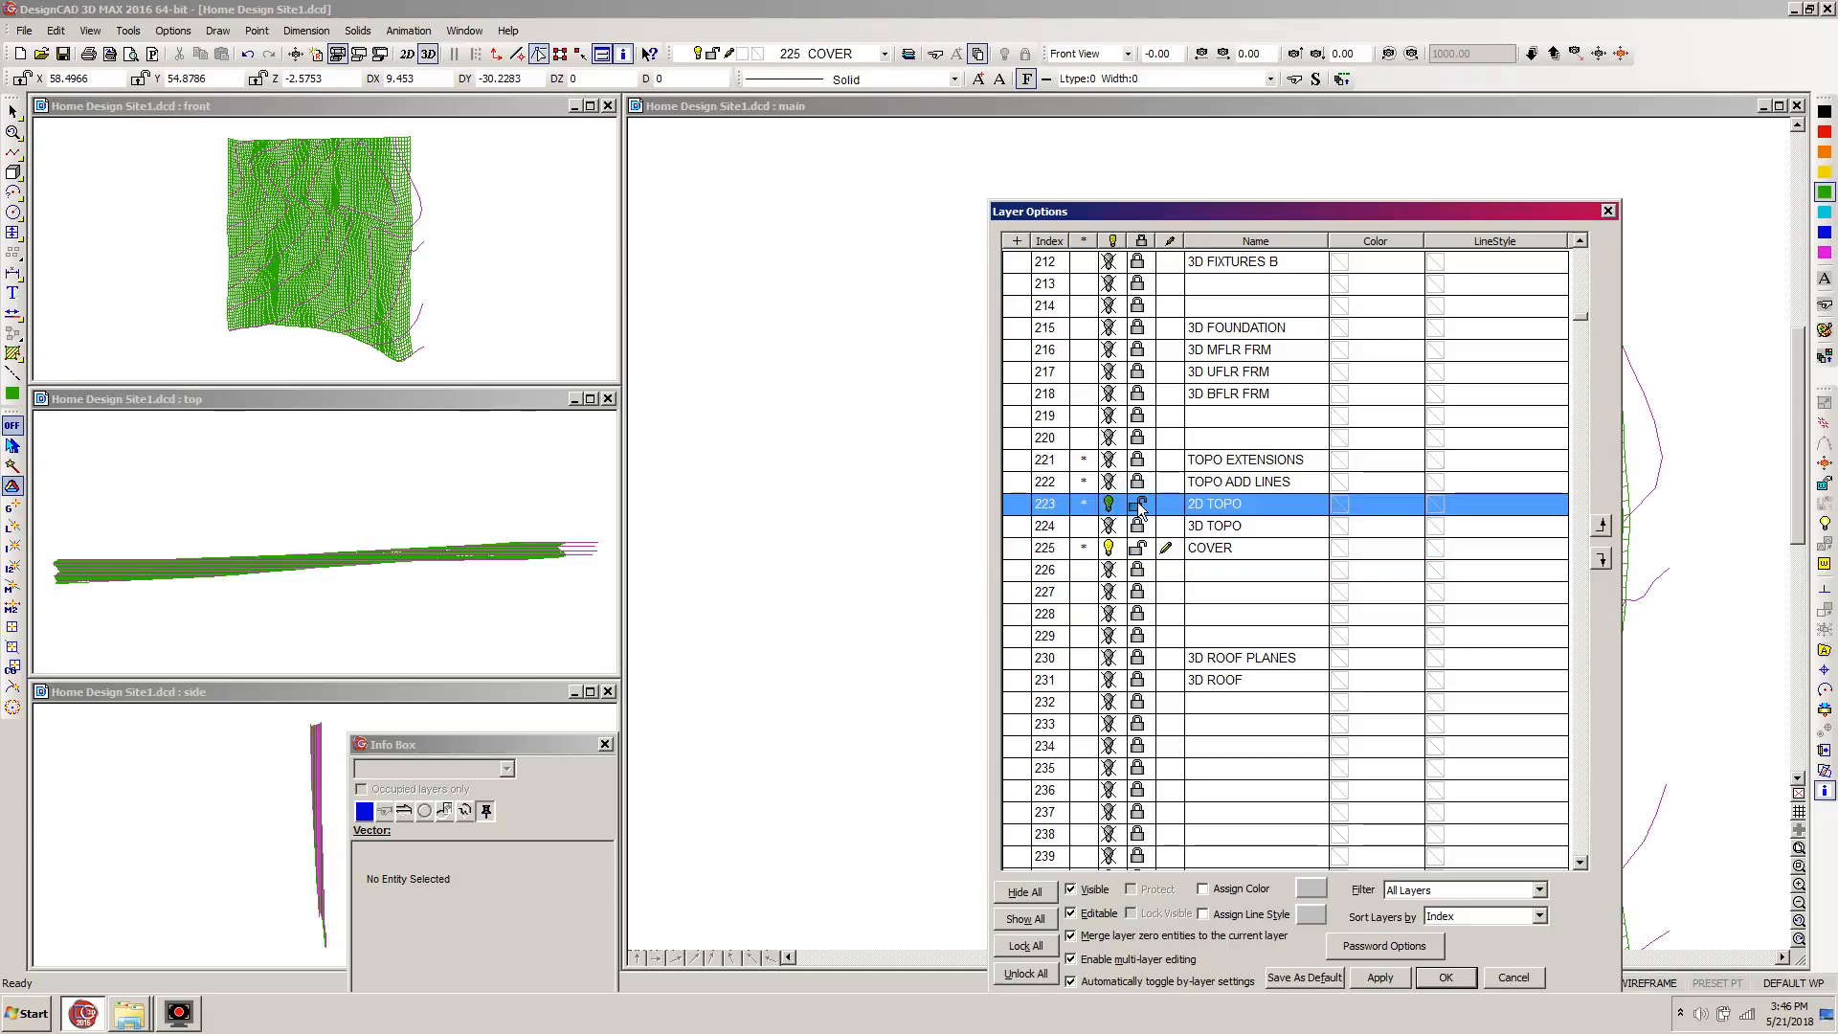
pyautogui.click(1447, 978)
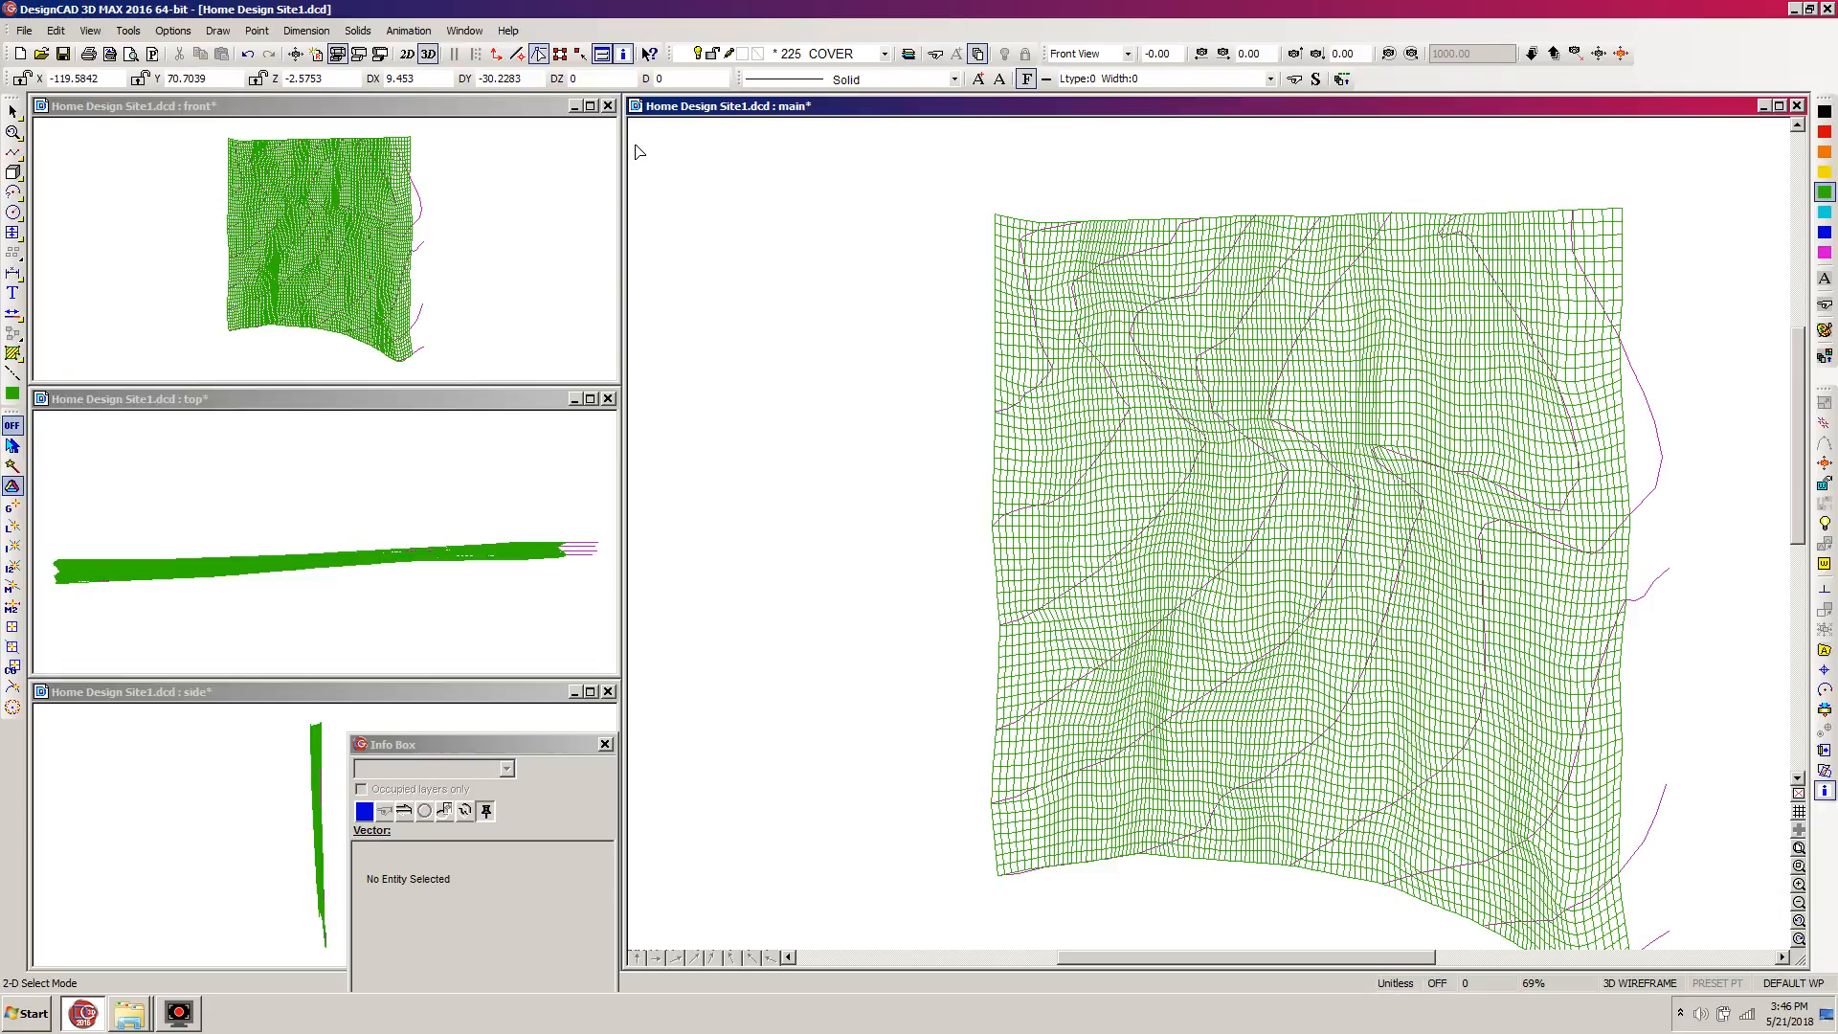
# Enable graphics acceleration in the display options.
pyautogui.press('o')
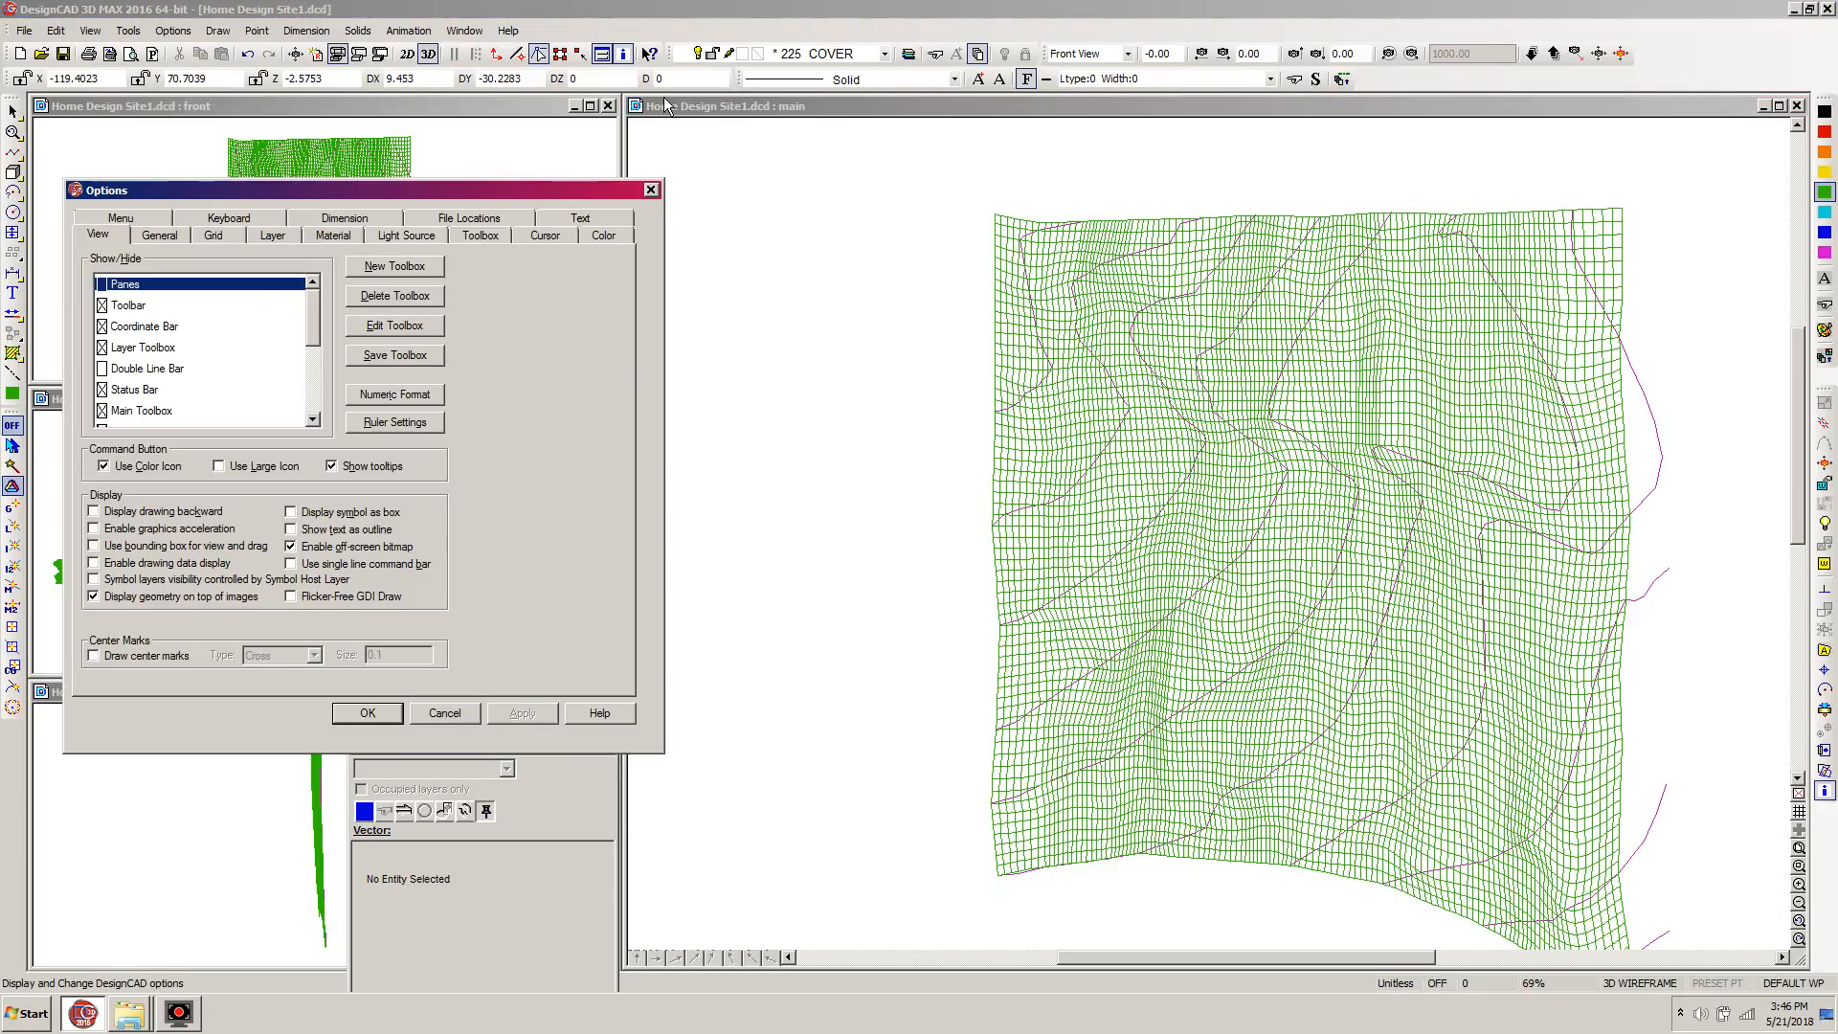
pyautogui.click(93, 528)
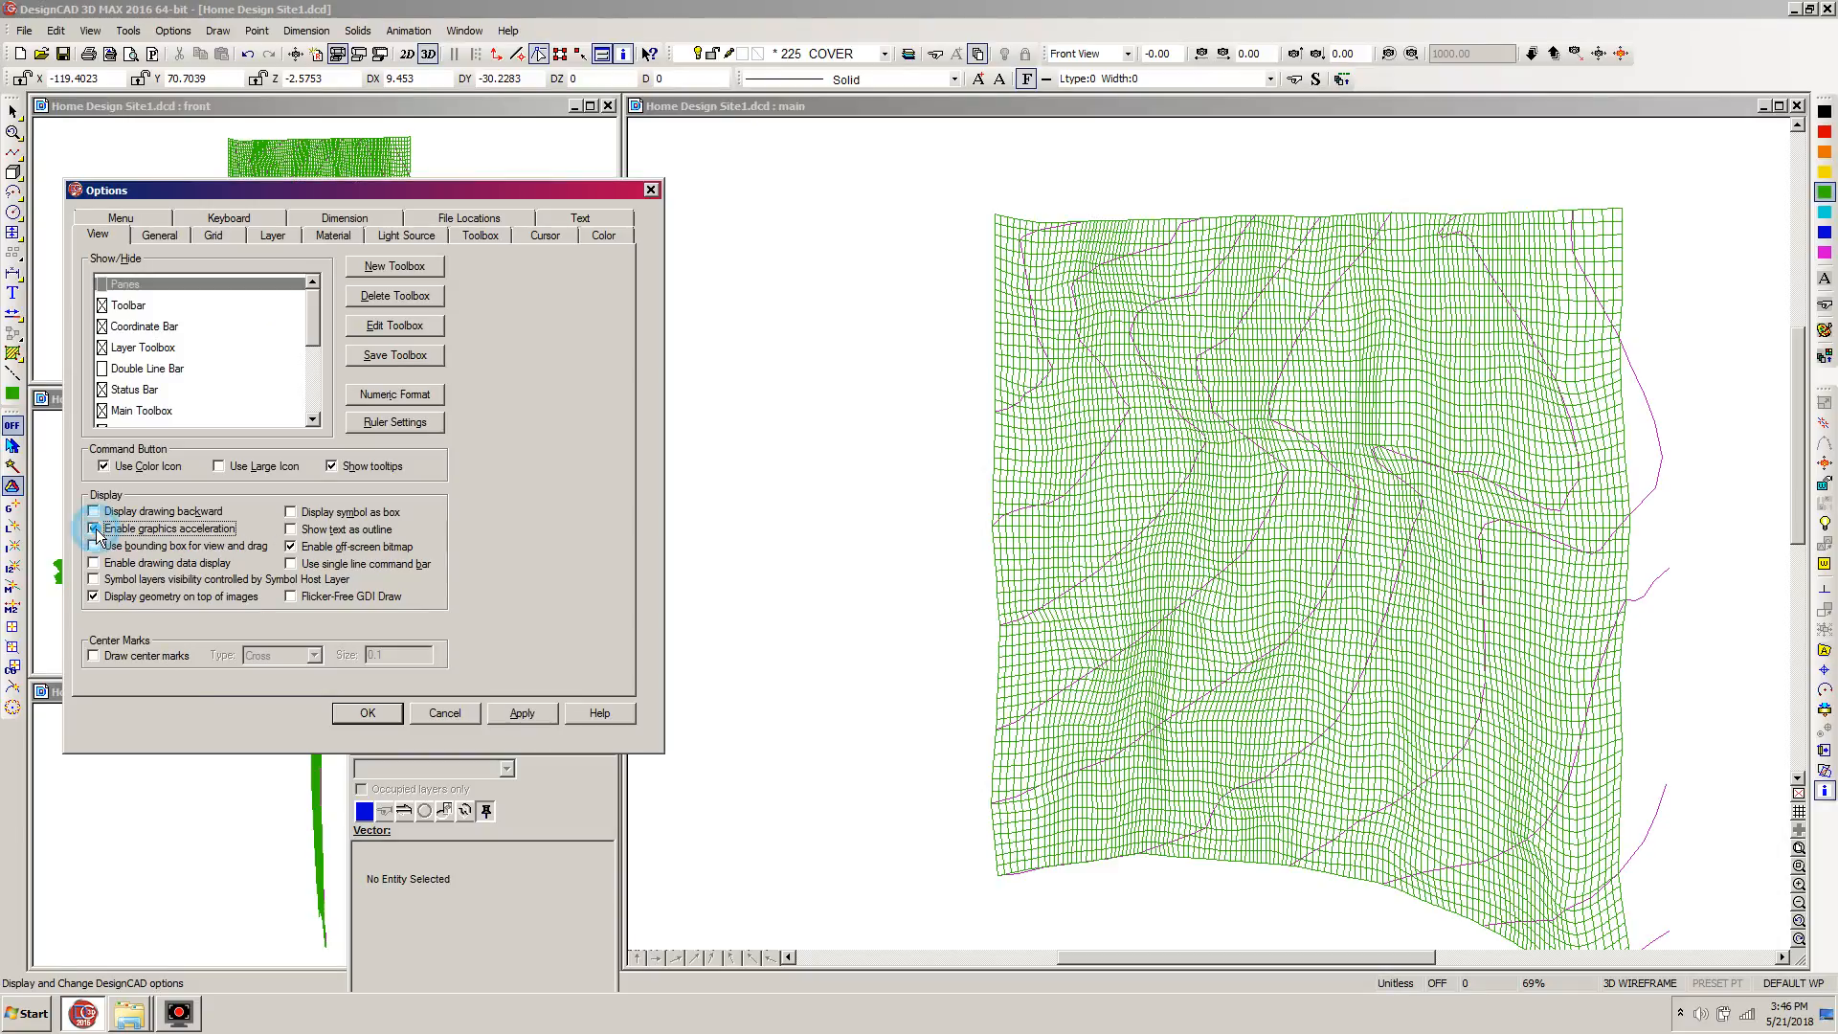
pyautogui.click(521, 713)
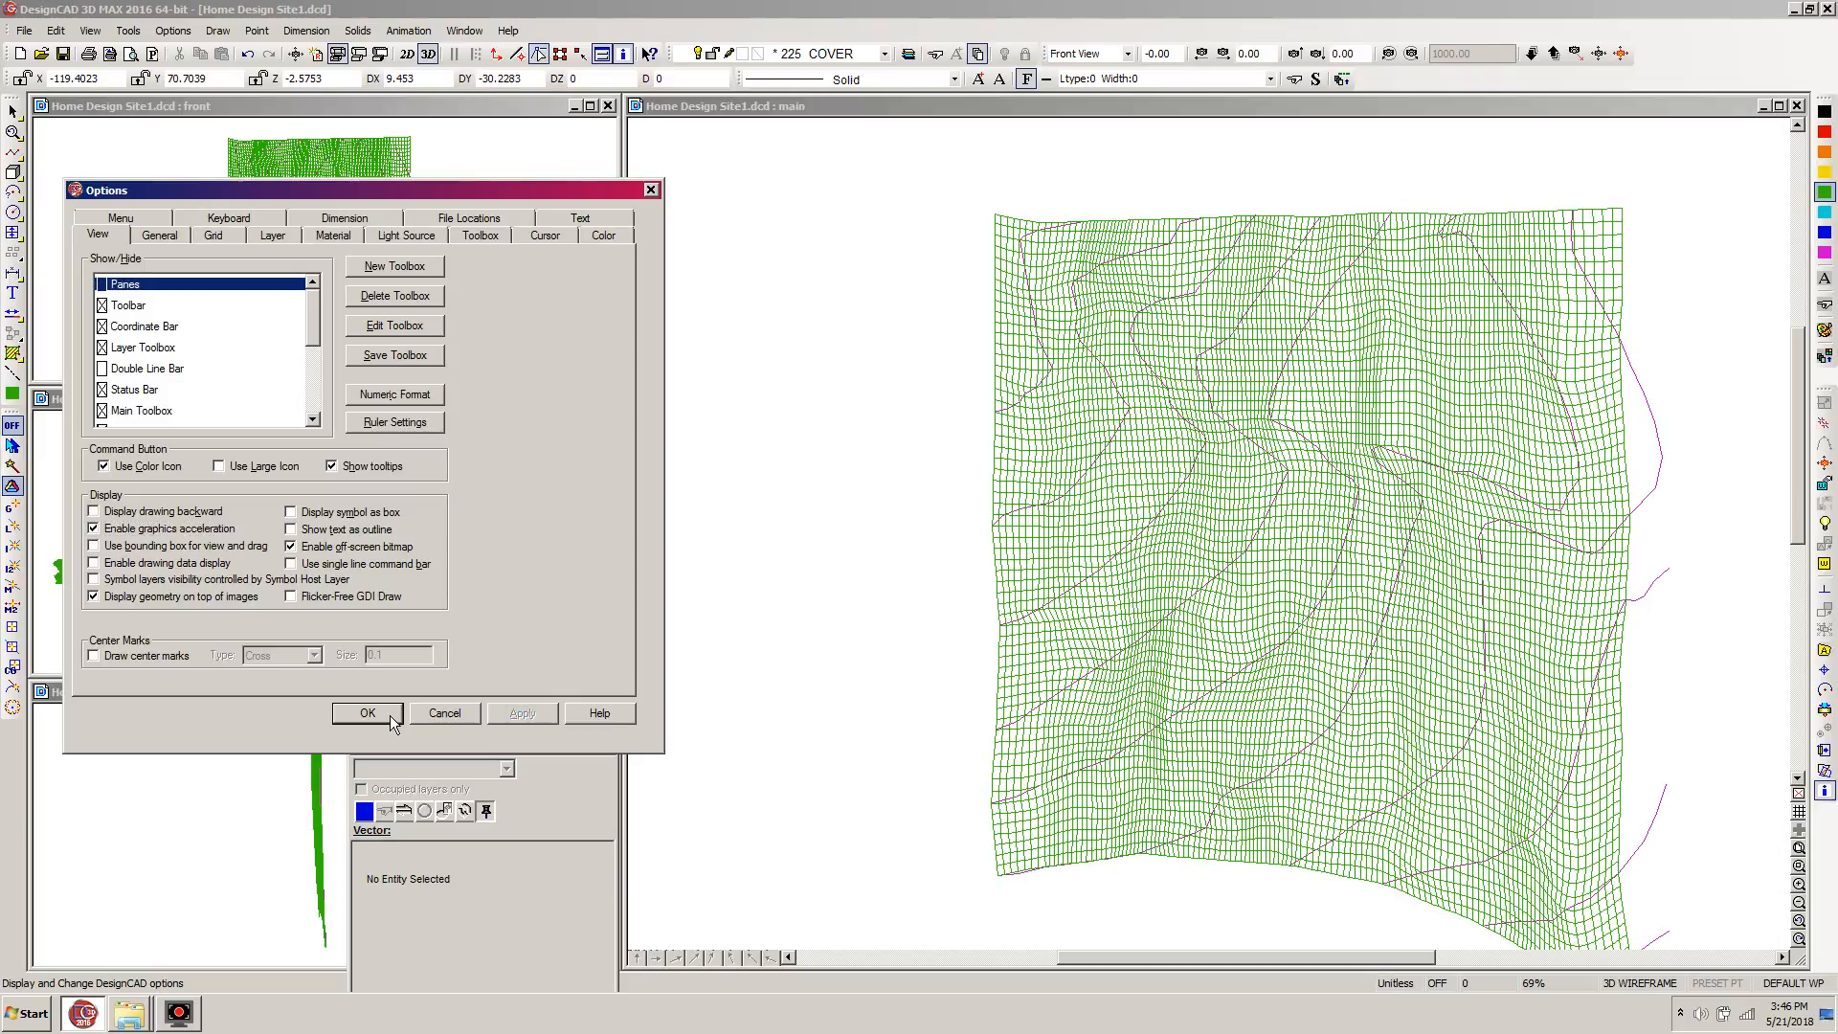
pyautogui.click(367, 713)
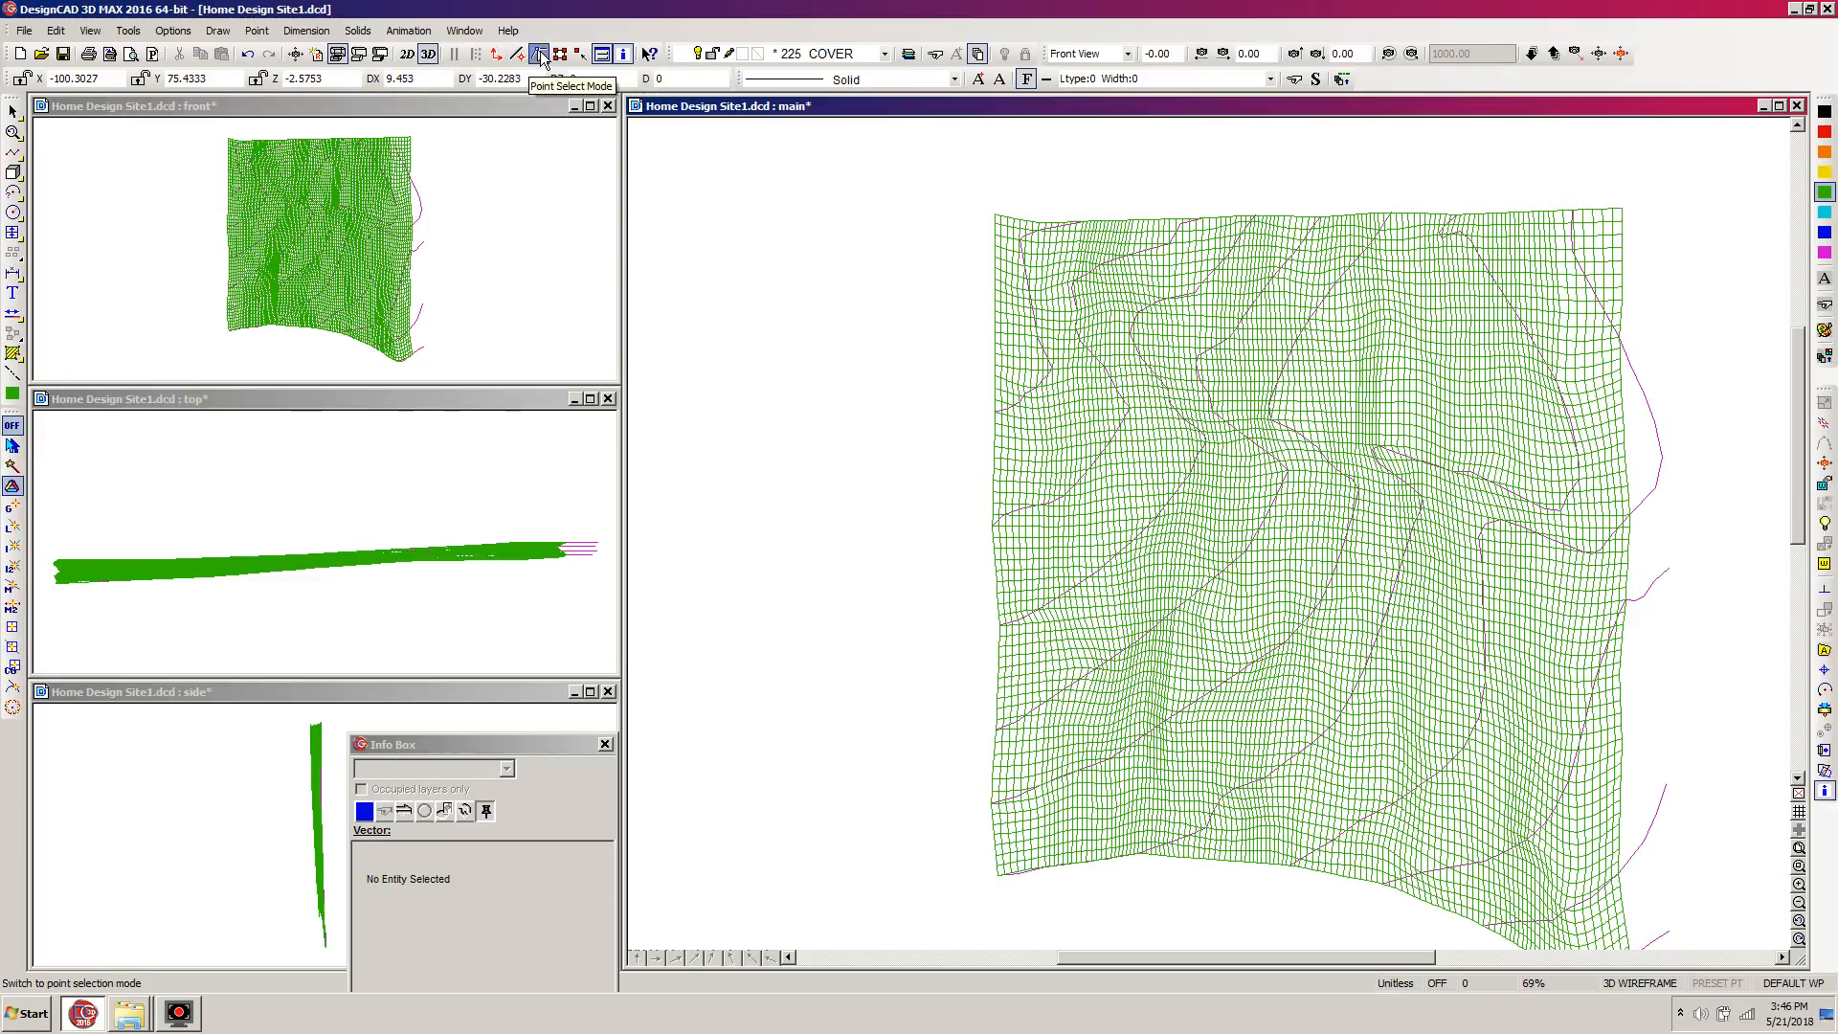
# Render the main view with OpenGL shading using the Gouraud (medium quality) method.
pyautogui.click(382, 55)
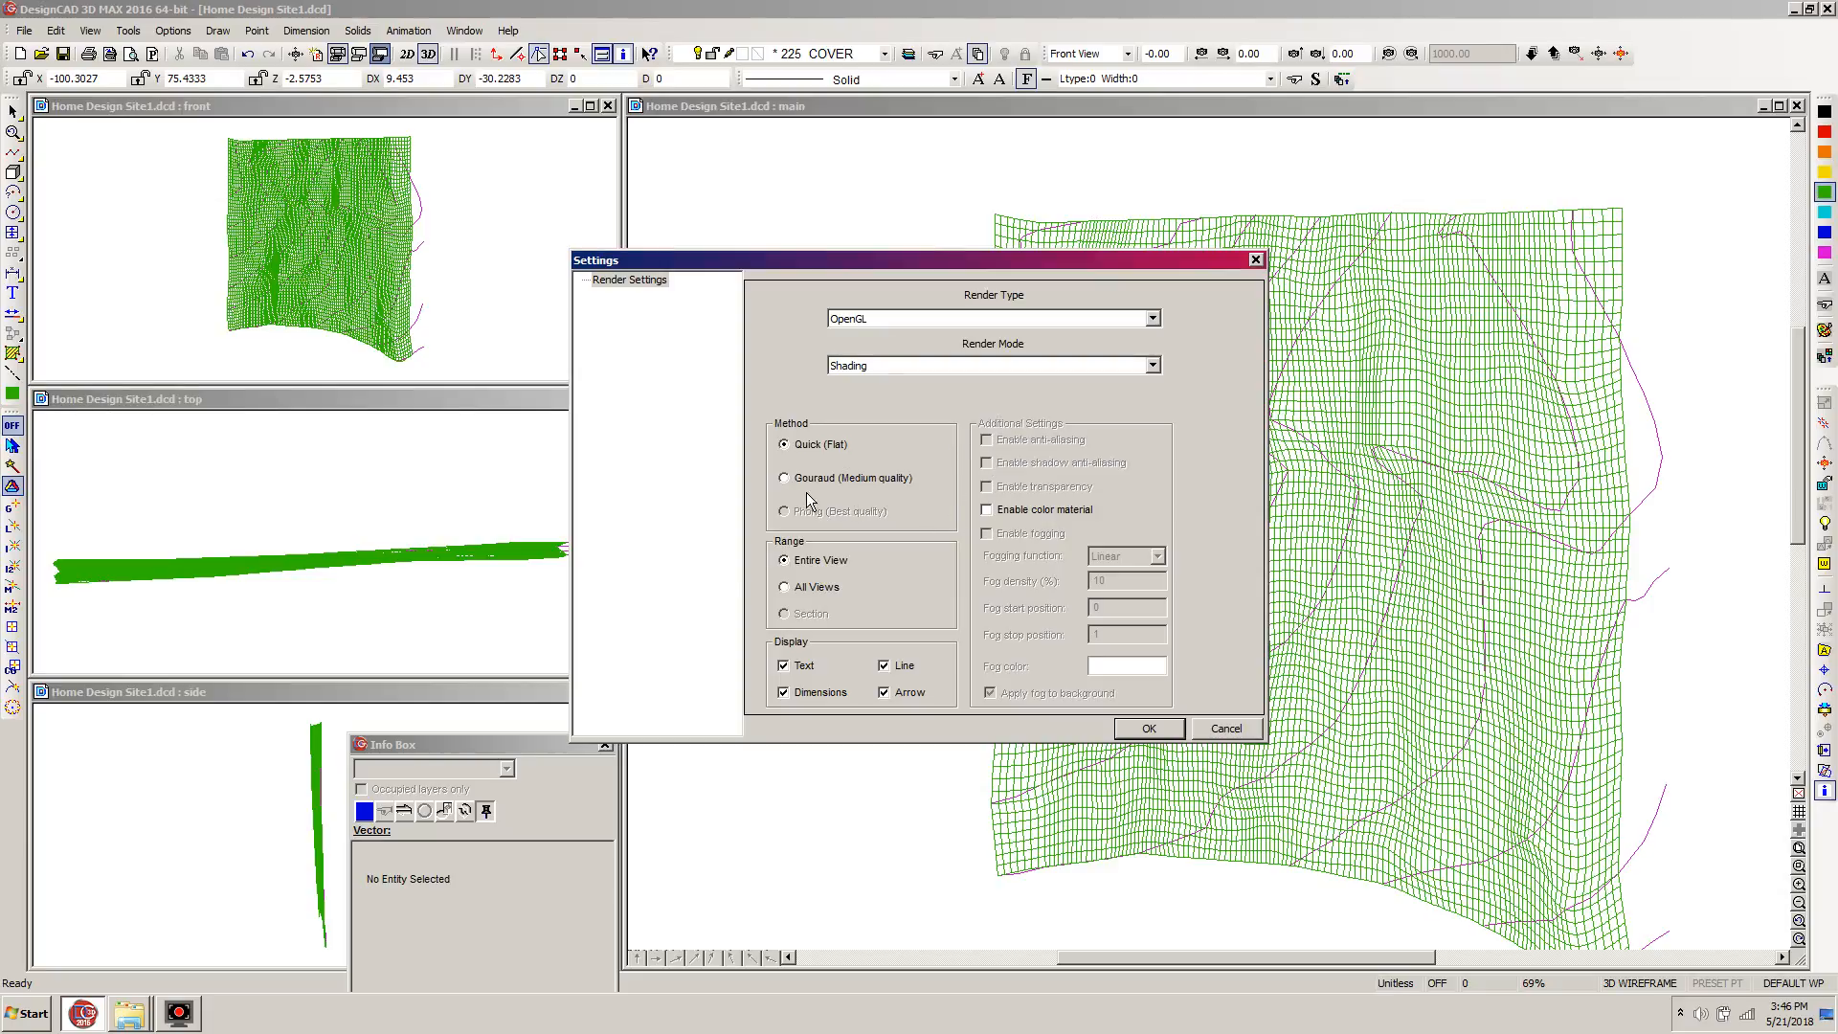
pyautogui.click(786, 479)
pyautogui.click(1151, 727)
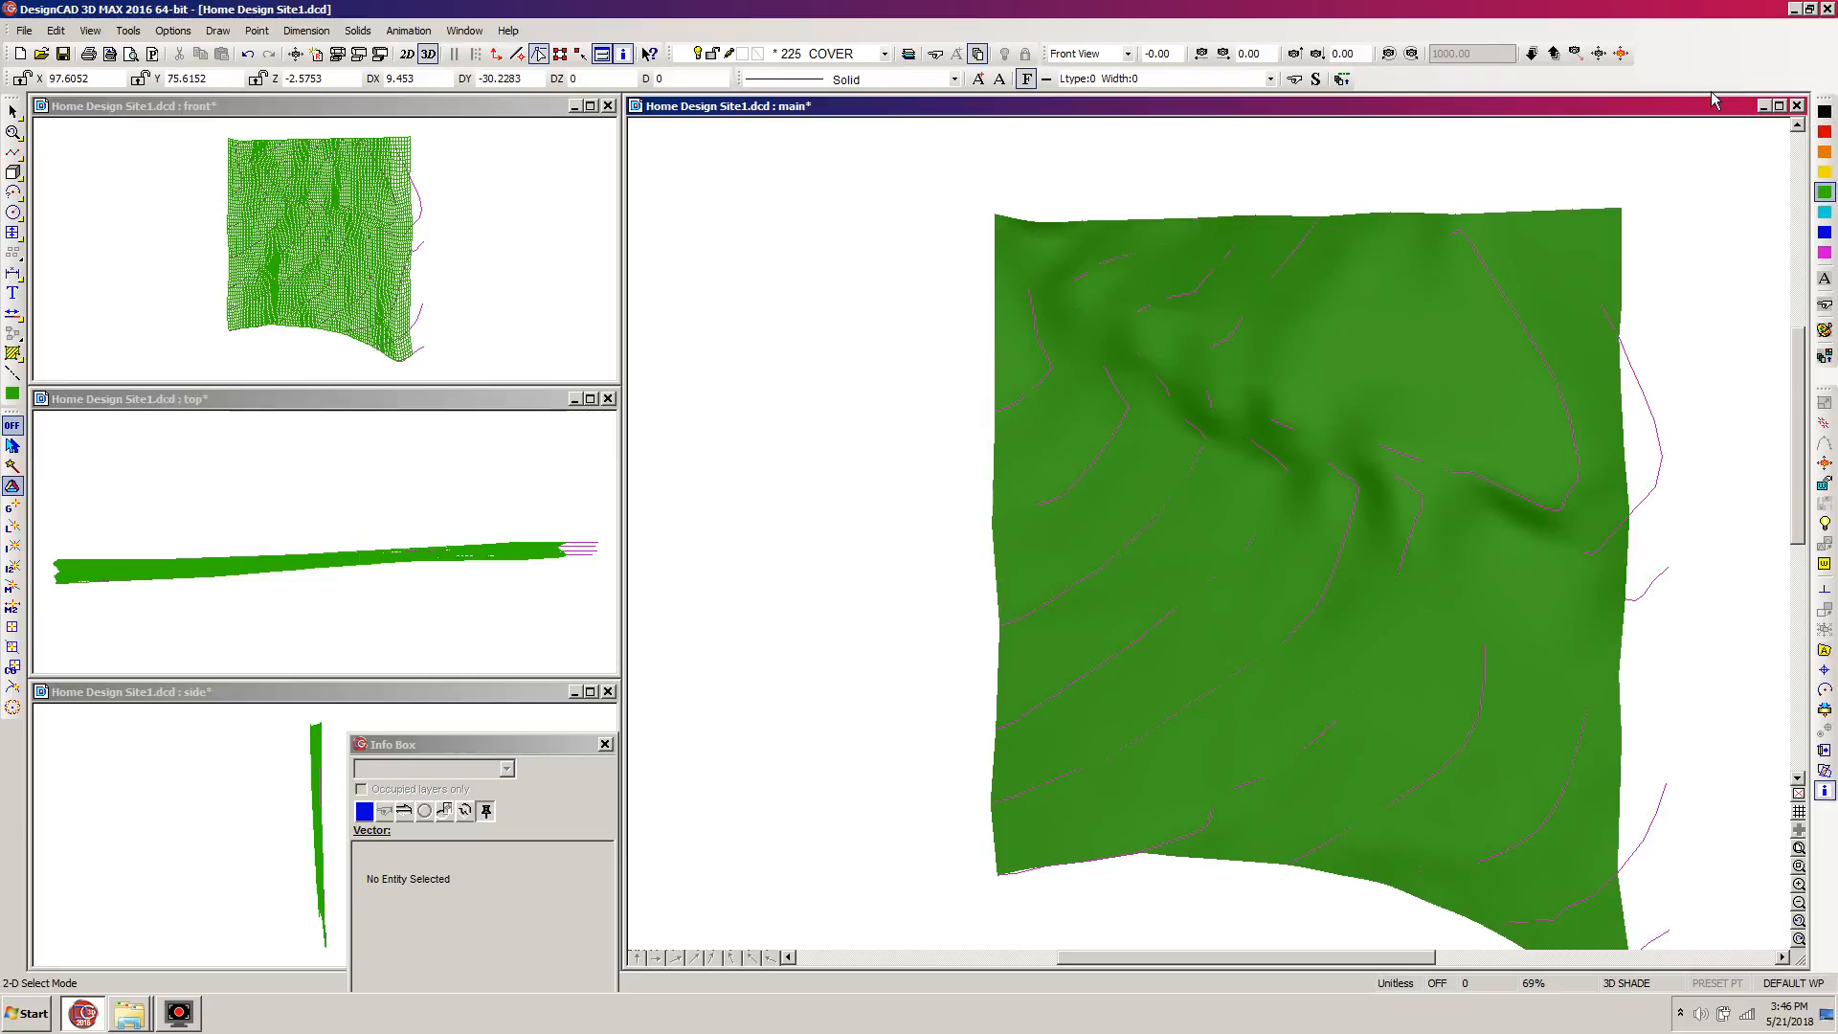
# Try to change the viewing angle of the shaded terrain in the main view interactively.
pyautogui.click(1621, 56)
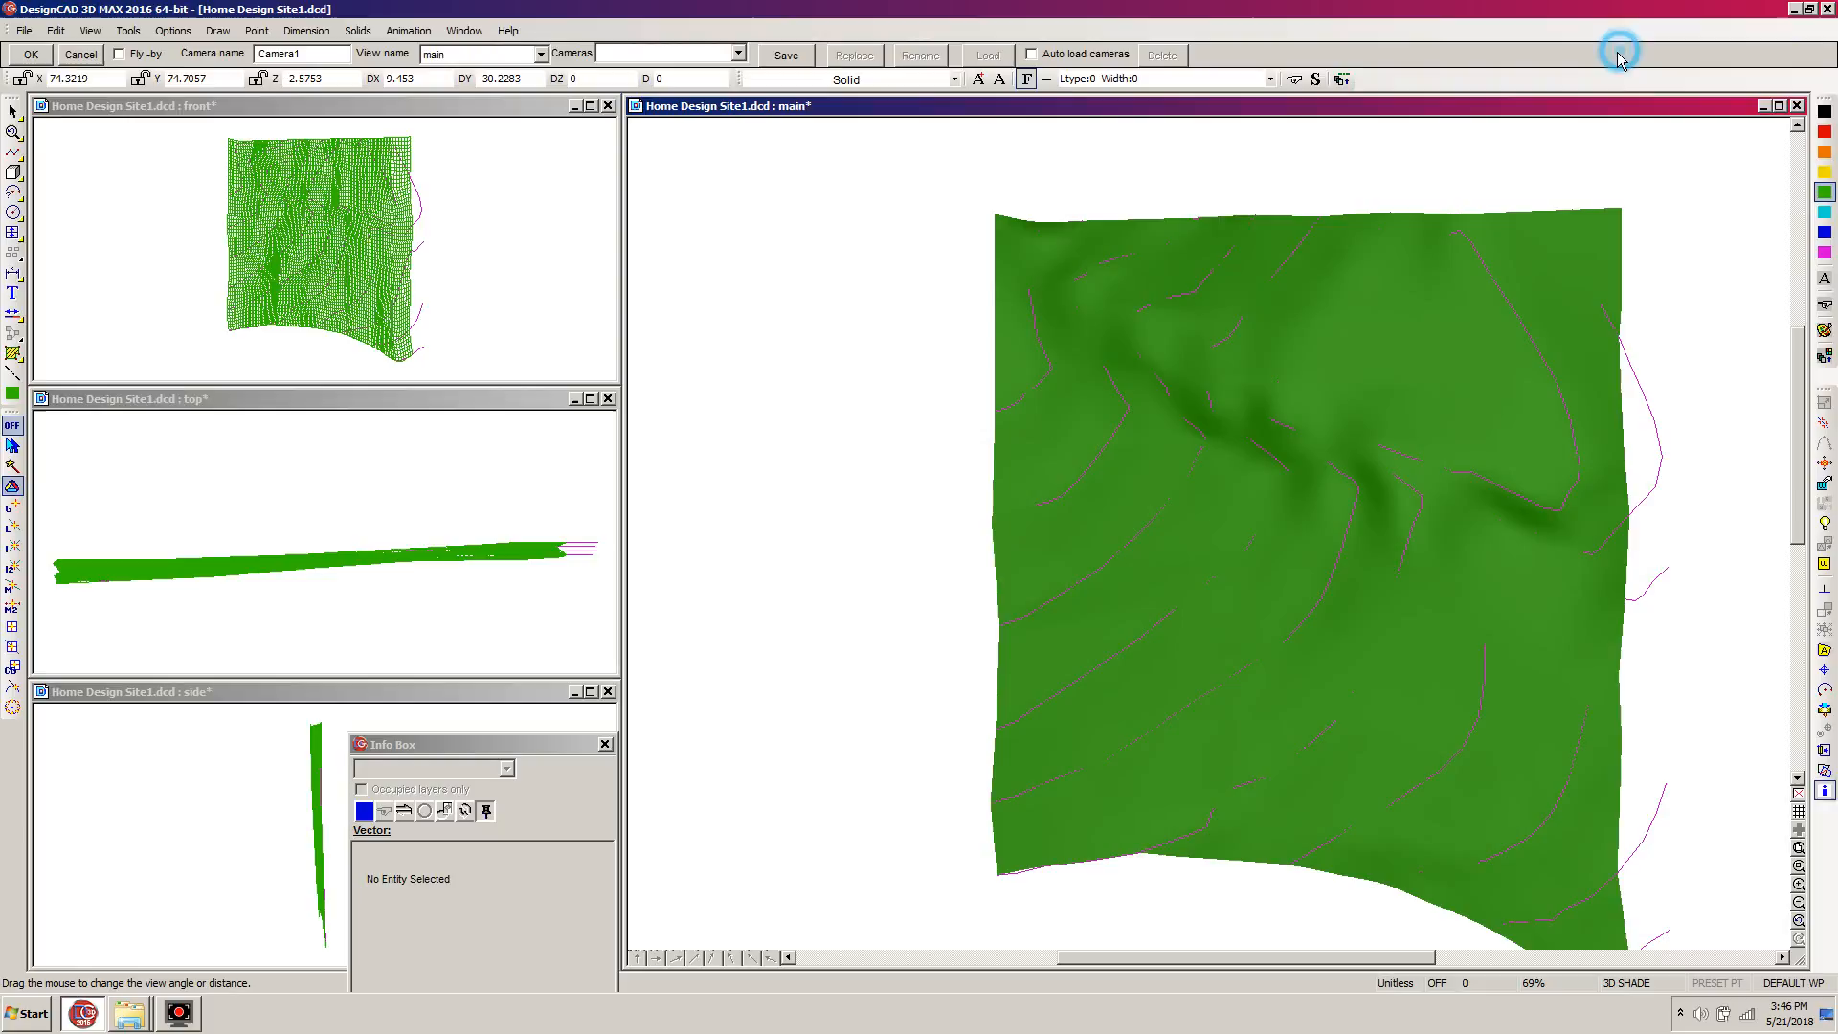
pyautogui.click(1673, 227)
pyautogui.moveTo(1674, 226)
pyautogui.mouseDown()
pyautogui.moveTo(1736, 316)
pyautogui.moveTo(1649, 763)
pyautogui.moveTo(1667, 619)
pyautogui.moveTo(1445, 316)
pyautogui.moveTo(1214, 279)
pyautogui.moveTo(1353, 302)
pyautogui.moveTo(1654, 278)
pyautogui.mouseUp()
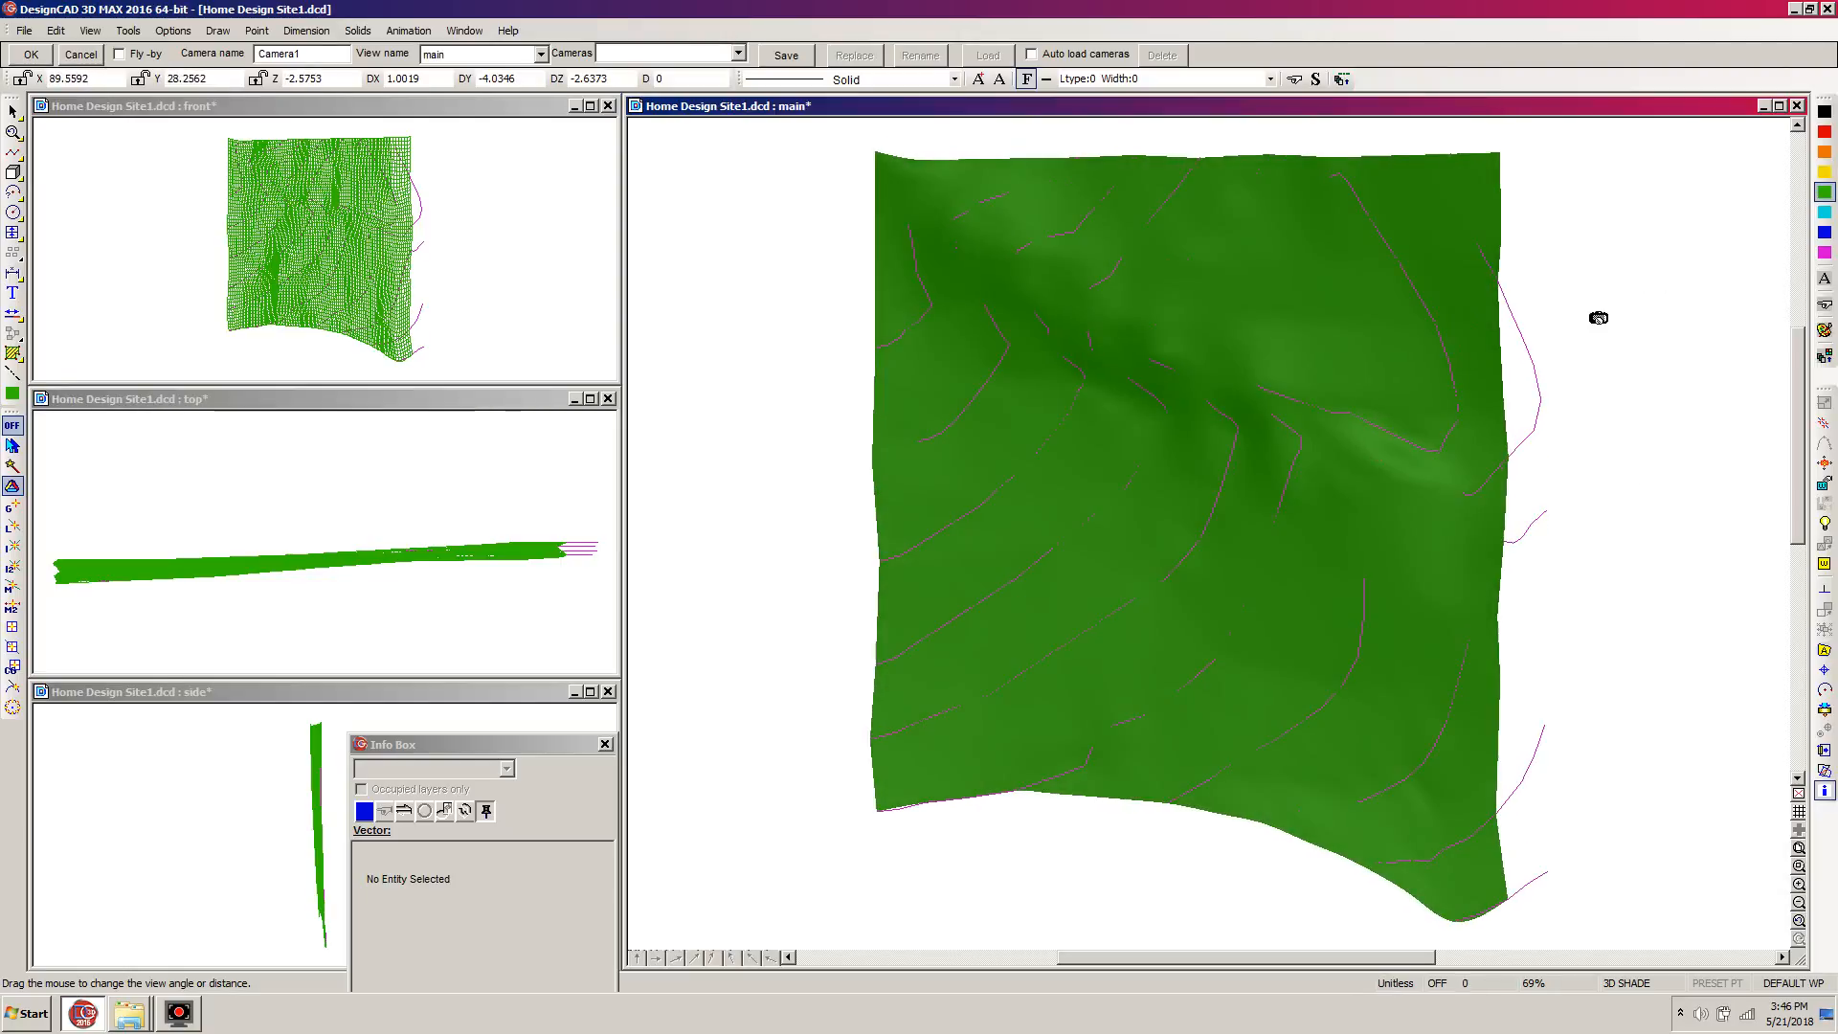
pyautogui.moveTo(795, 410)
pyautogui.mouseDown()
pyautogui.moveTo(1124, 480)
pyautogui.moveTo(1243, 443)
pyautogui.moveTo(792, 377)
pyautogui.moveTo(733, 392)
pyautogui.moveTo(766, 291)
pyautogui.moveTo(706, 344)
pyautogui.moveTo(903, 323)
pyautogui.moveTo(853, 365)
pyautogui.moveTo(952, 373)
pyautogui.mouseUp()
pyautogui.press('Return')
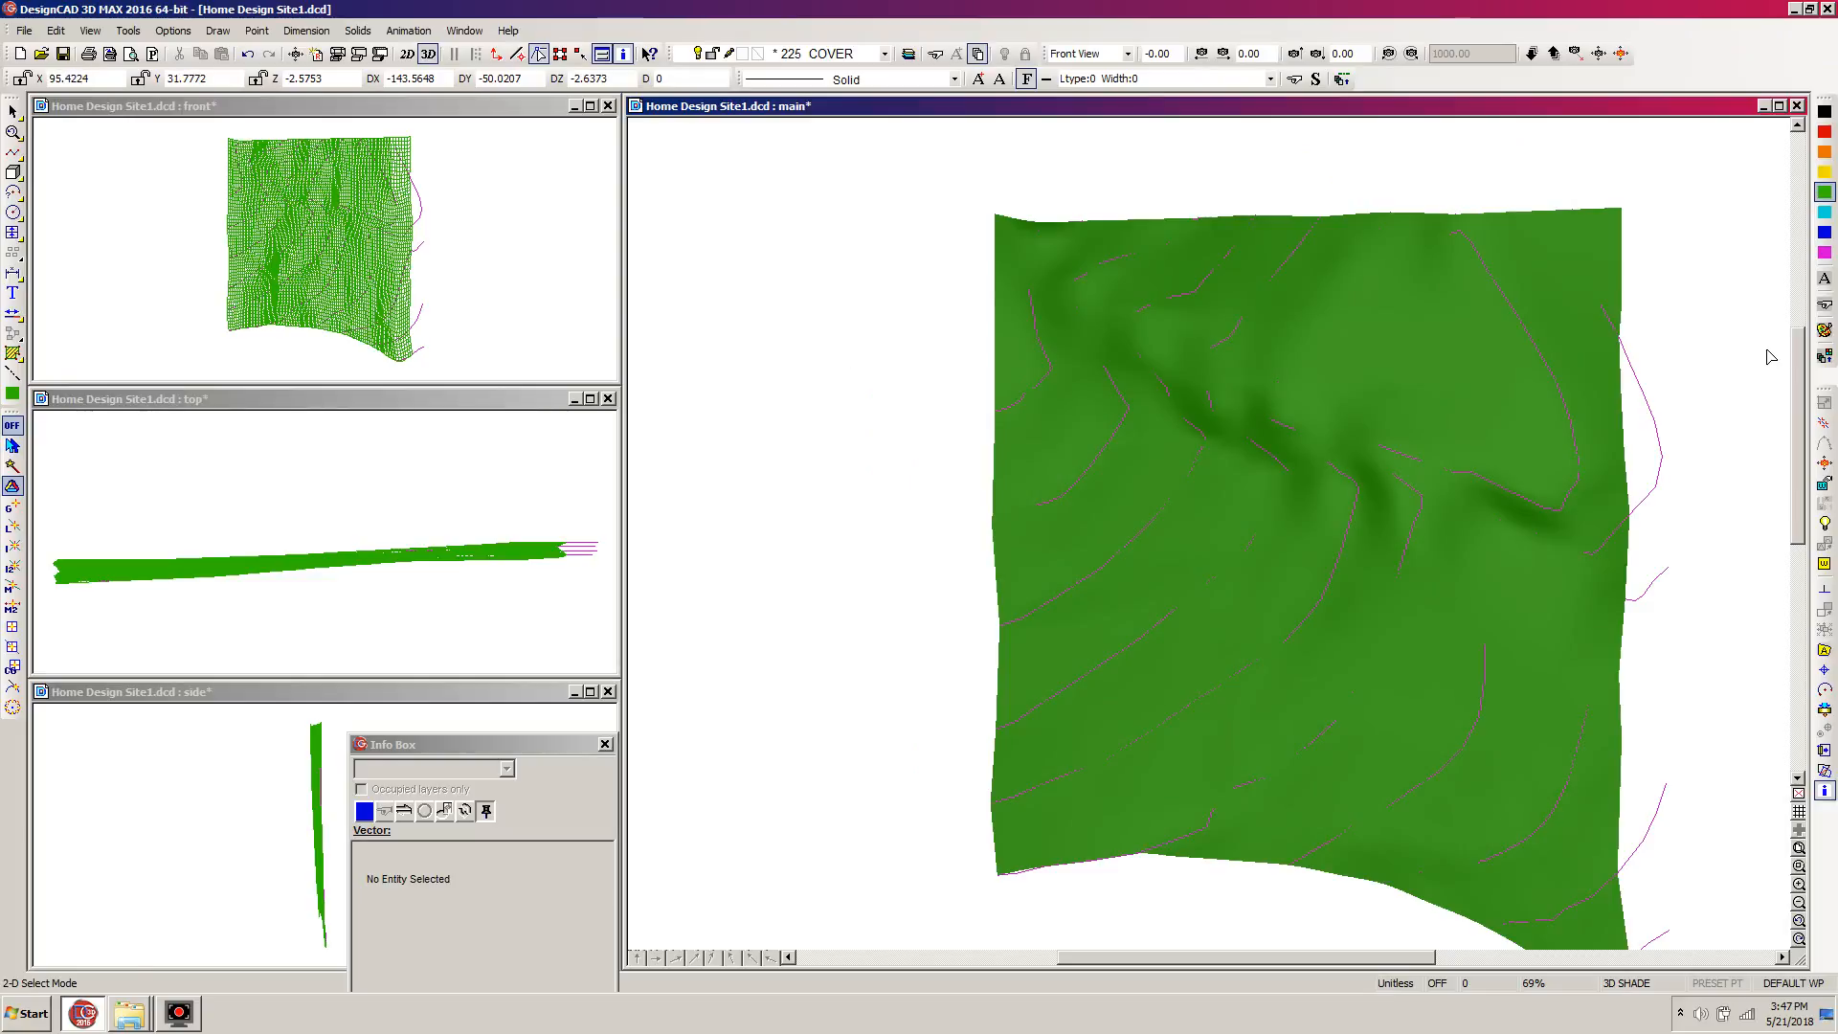
# Set the horizontal angle of directional light 1 to -12 and apply it to the shaded terrain.
pyautogui.moveTo(1420, 957); pyautogui.dragTo(1454, 957)
pyautogui.scroll(-2, 1797, 539)
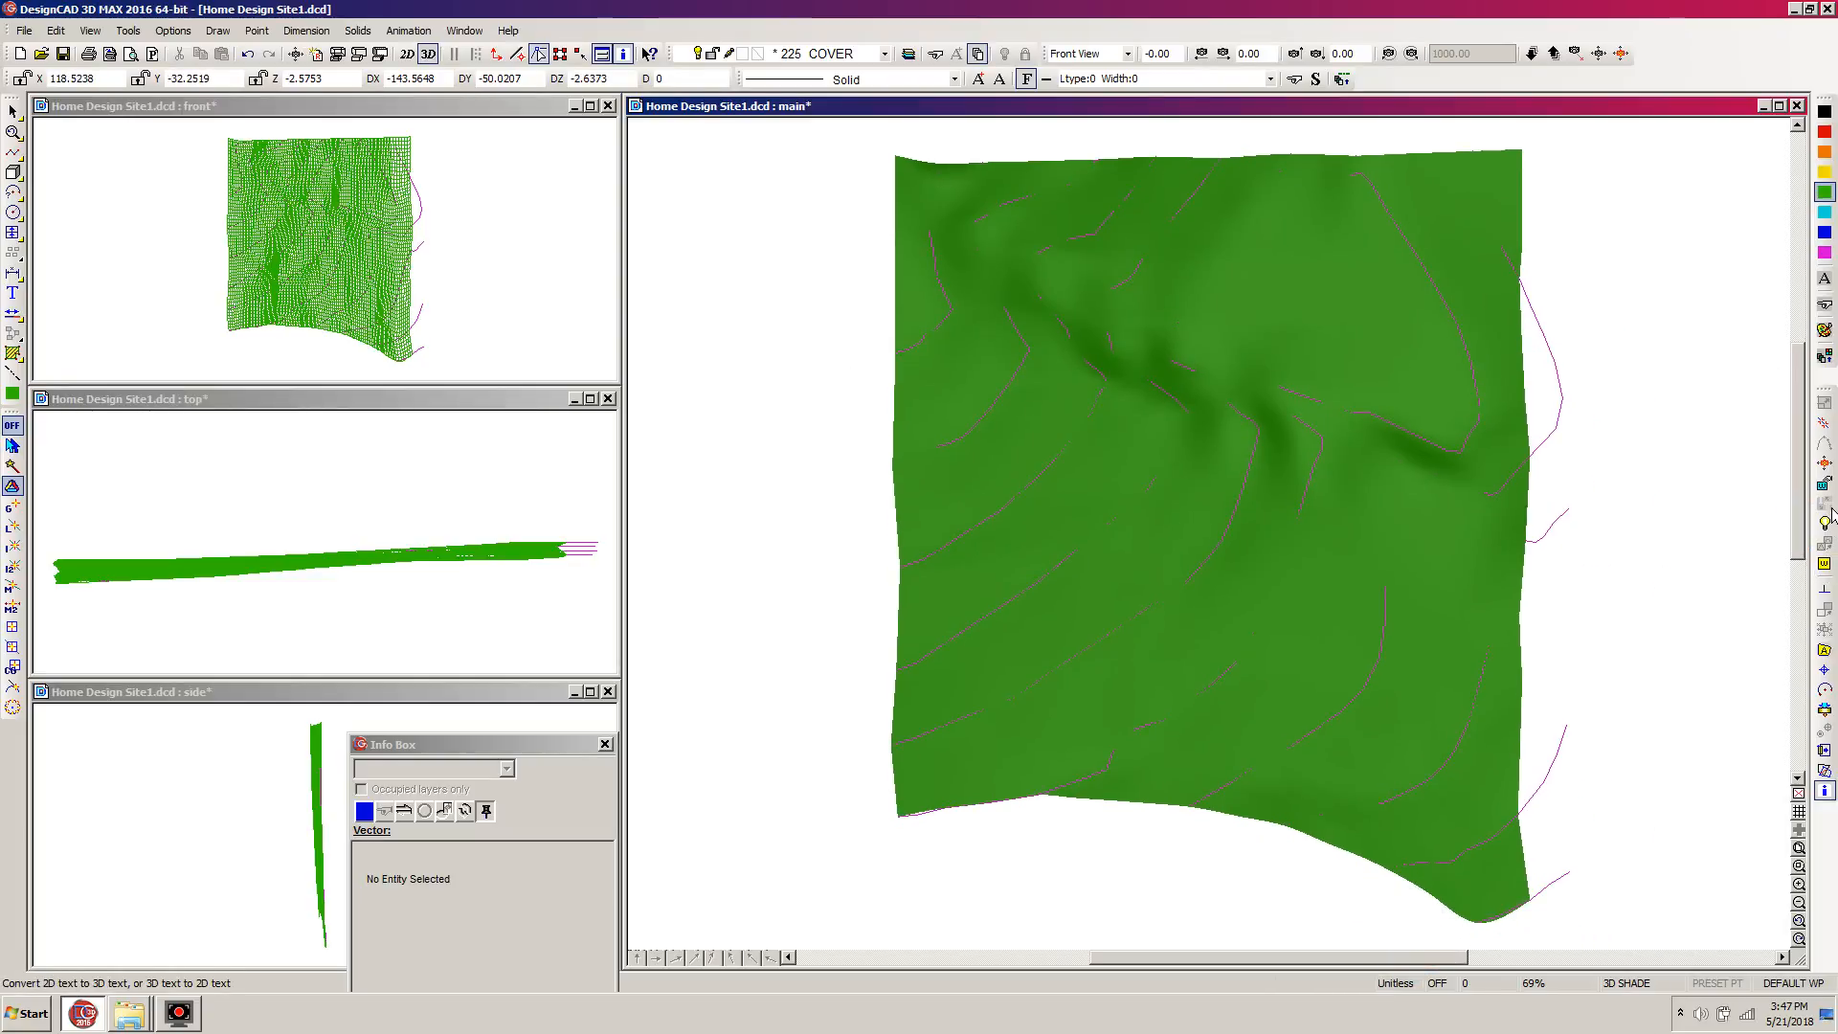
pyautogui.click(1825, 525)
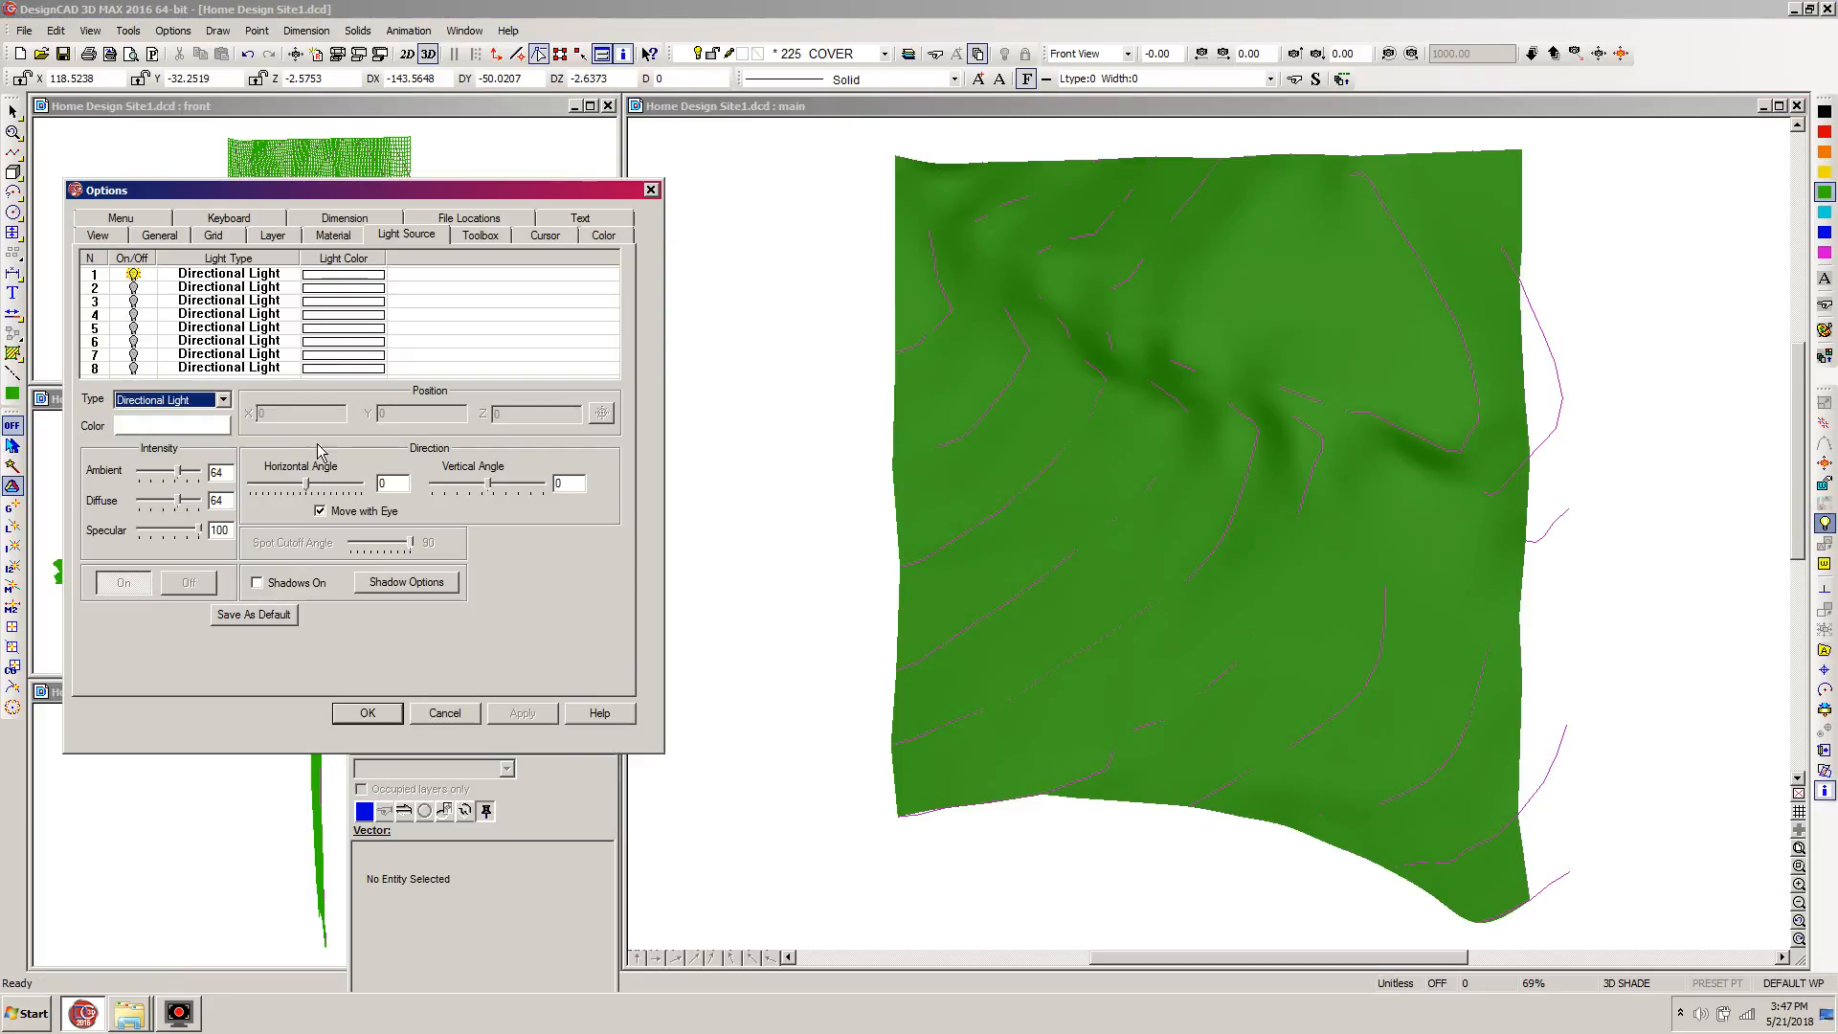
pyautogui.click(309, 489)
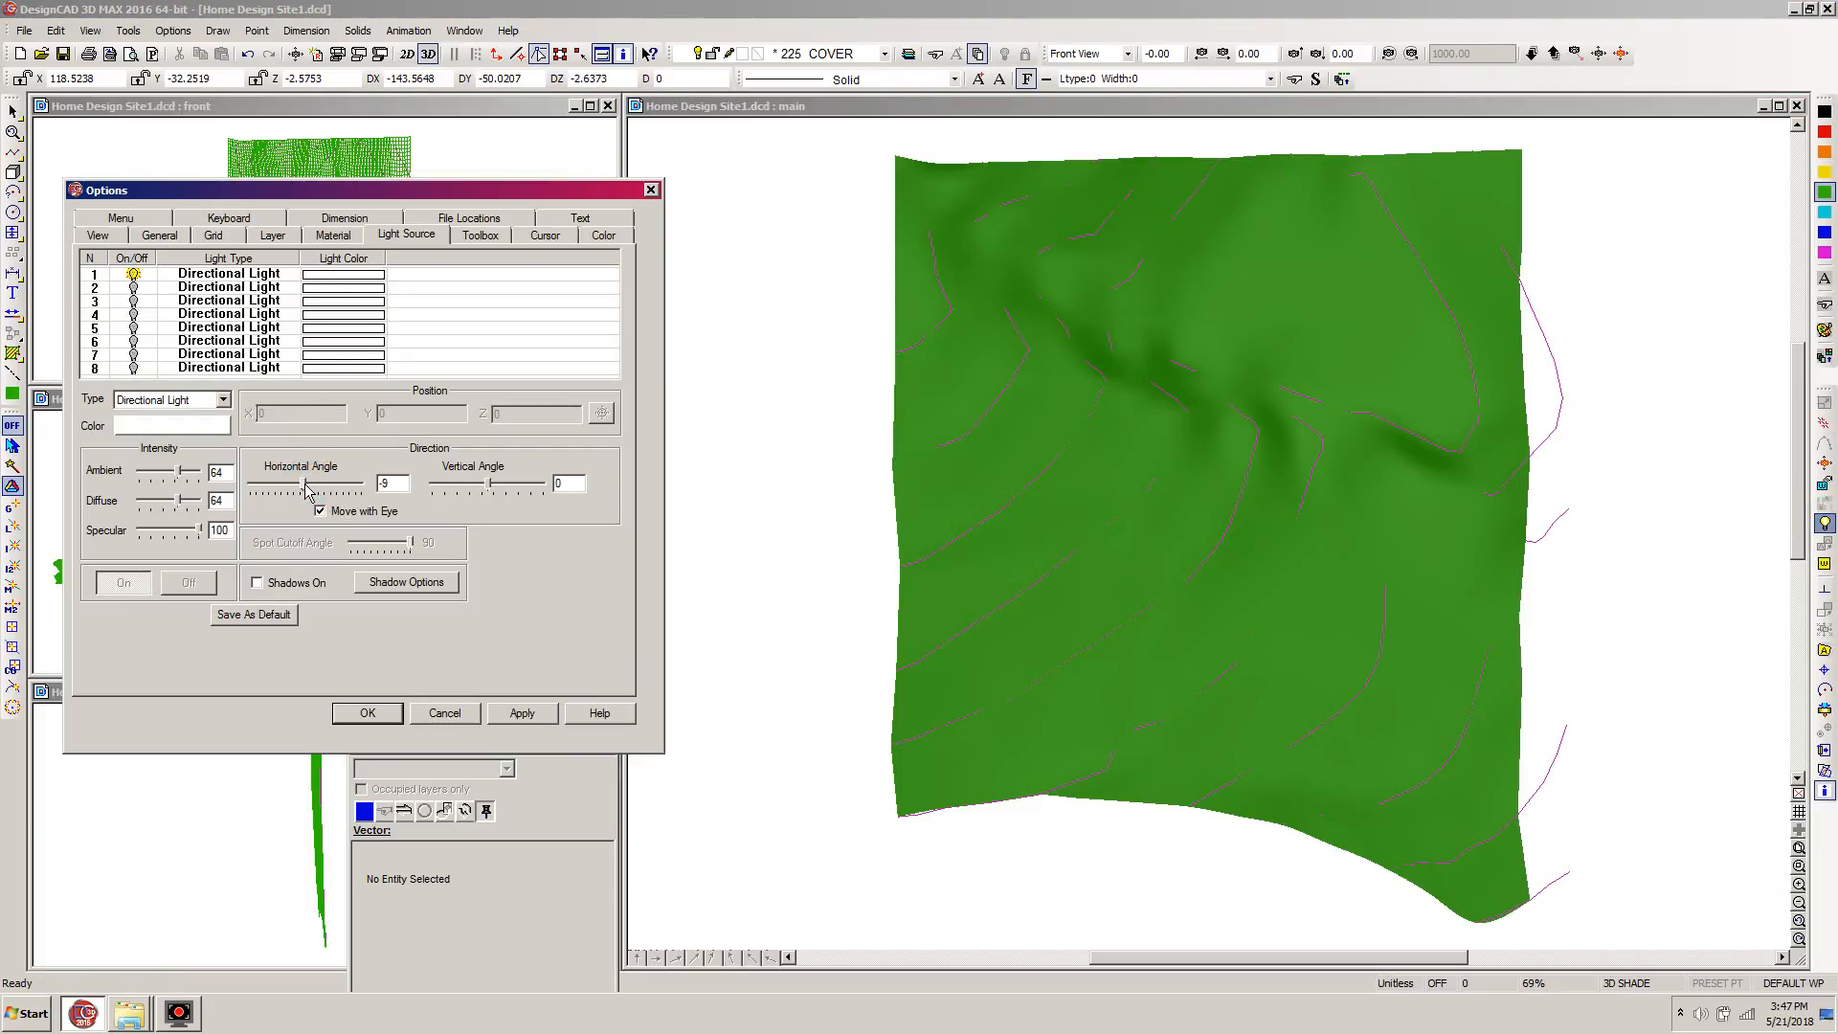
pyautogui.moveTo(306, 490); pyautogui.dragTo(304, 496)
pyautogui.click(528, 718)
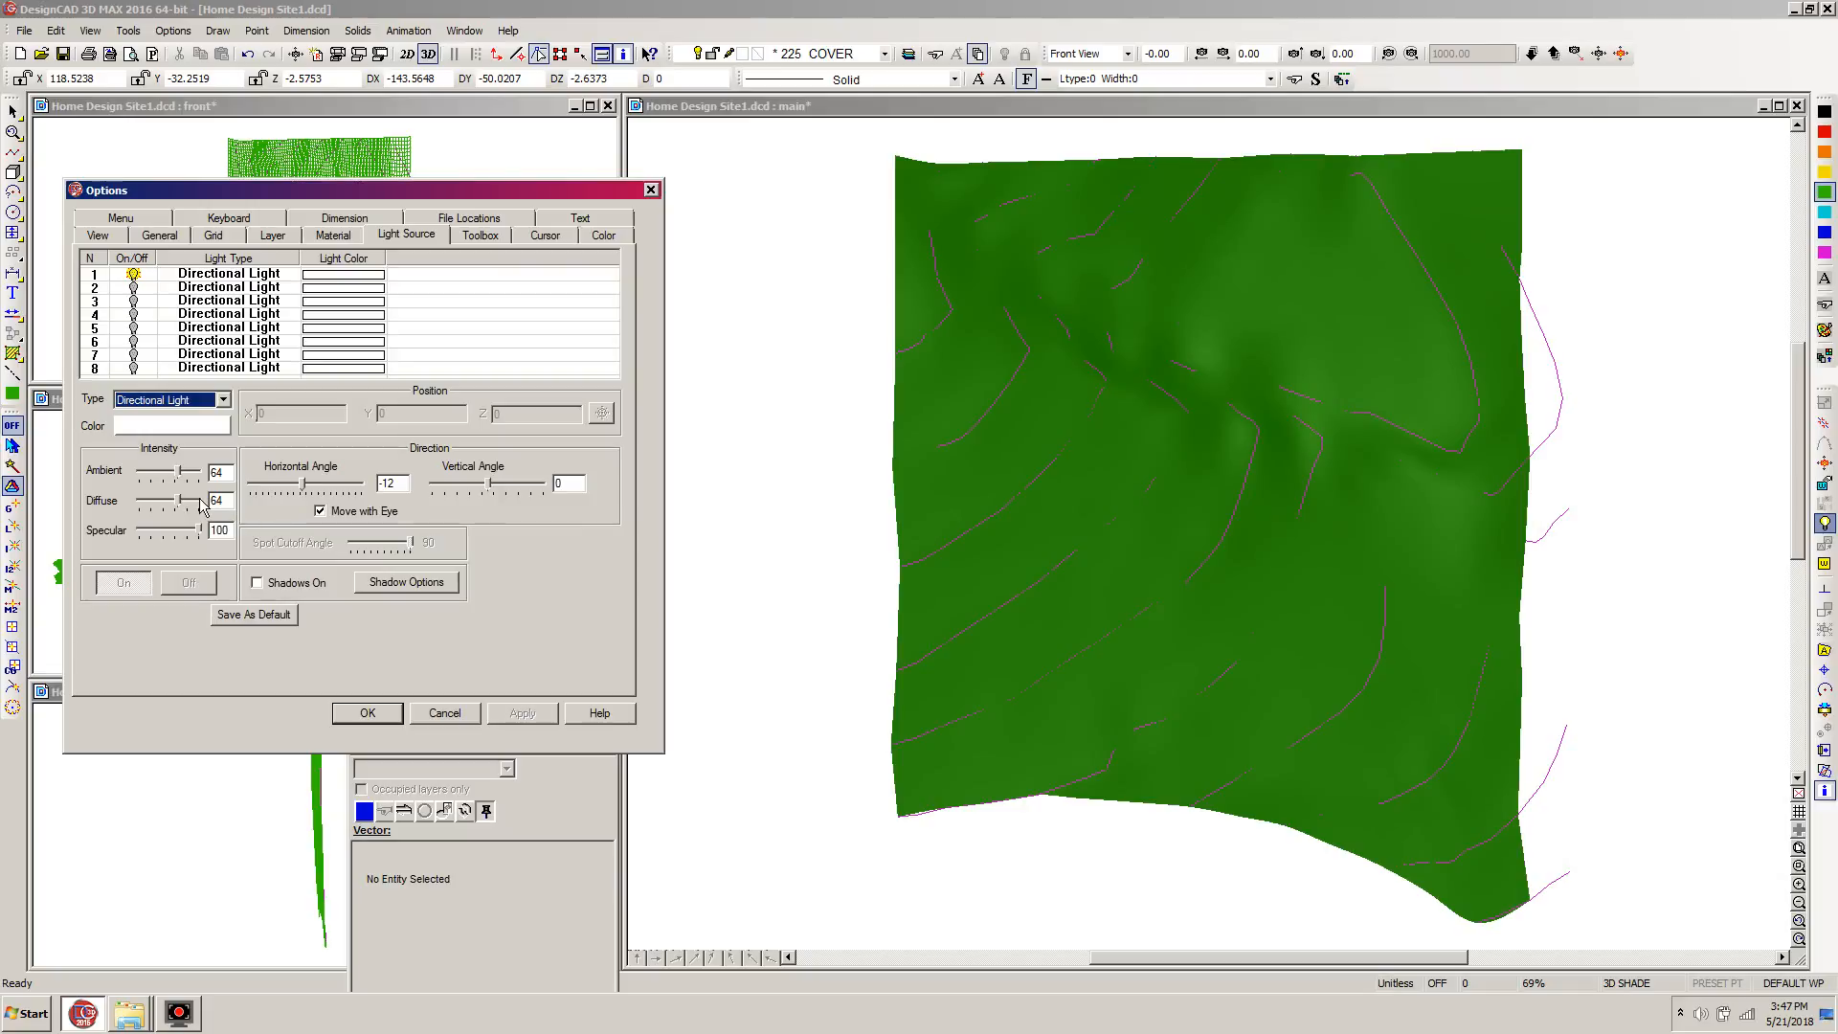
# Adjust the vertical angle of directional light 1 to -5, then to -8, applying each value.
pyautogui.click(489, 489)
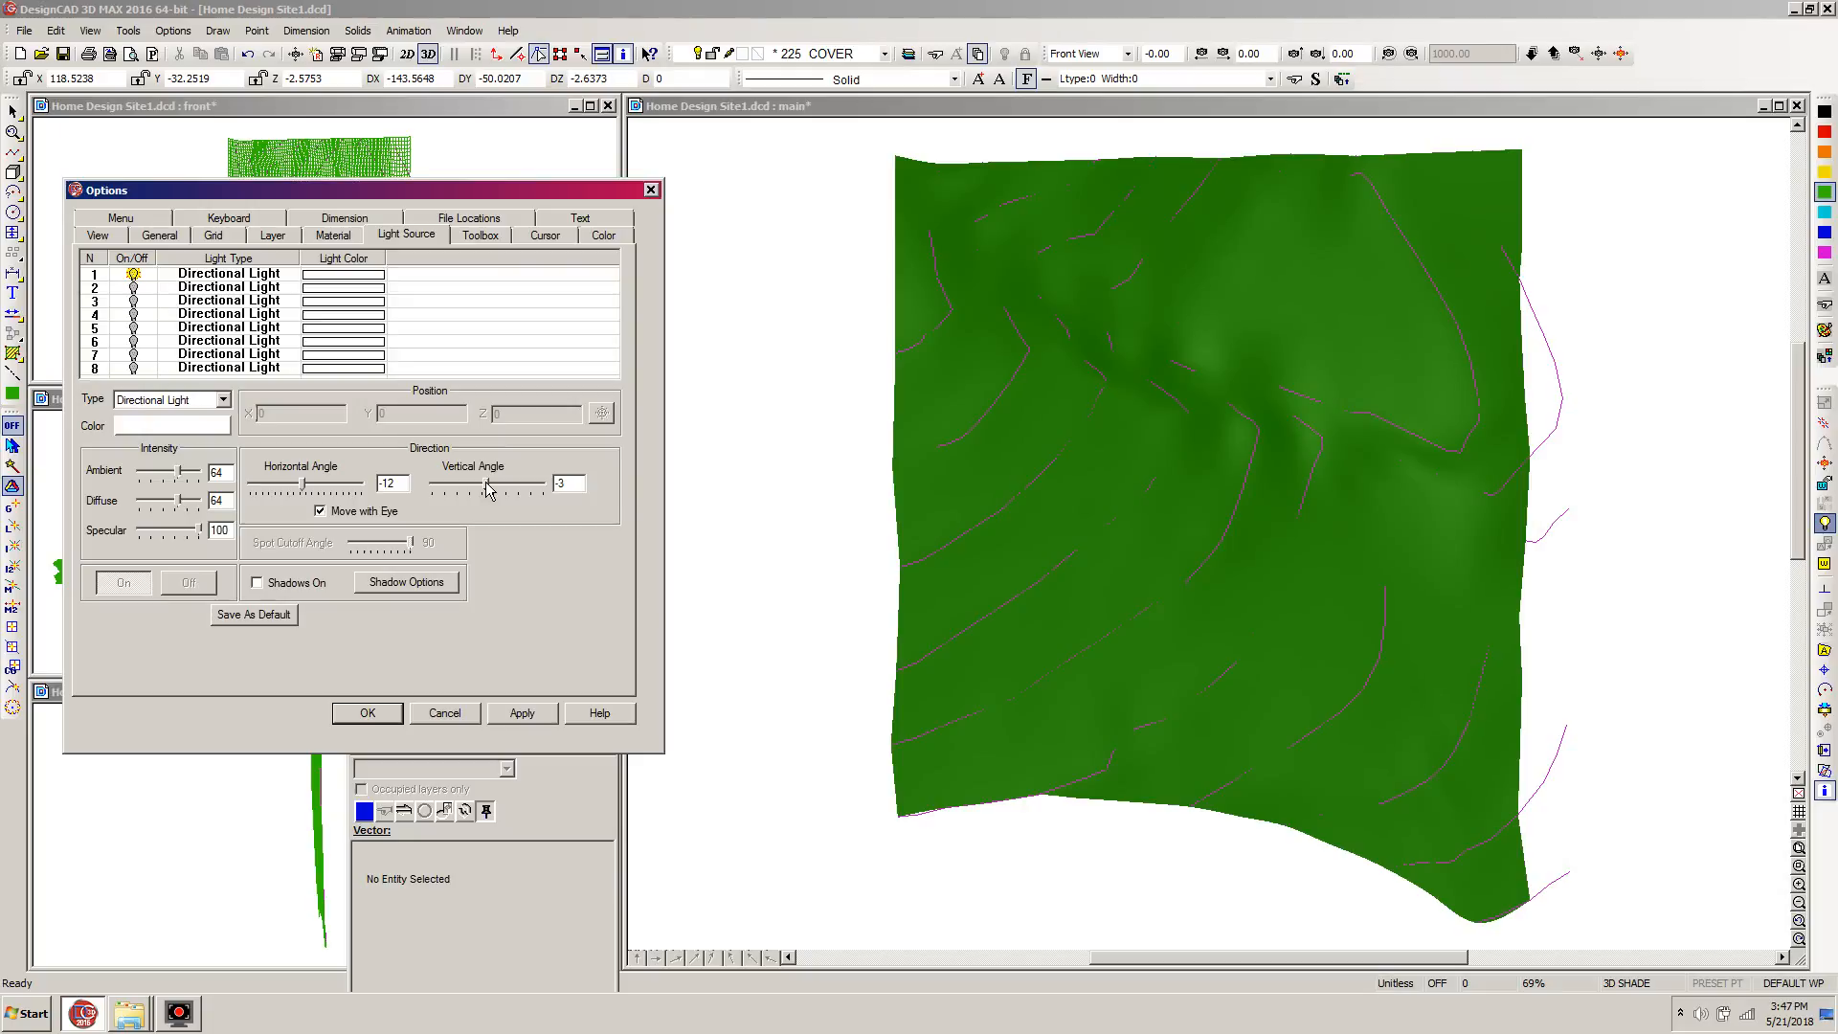
pyautogui.click(524, 713)
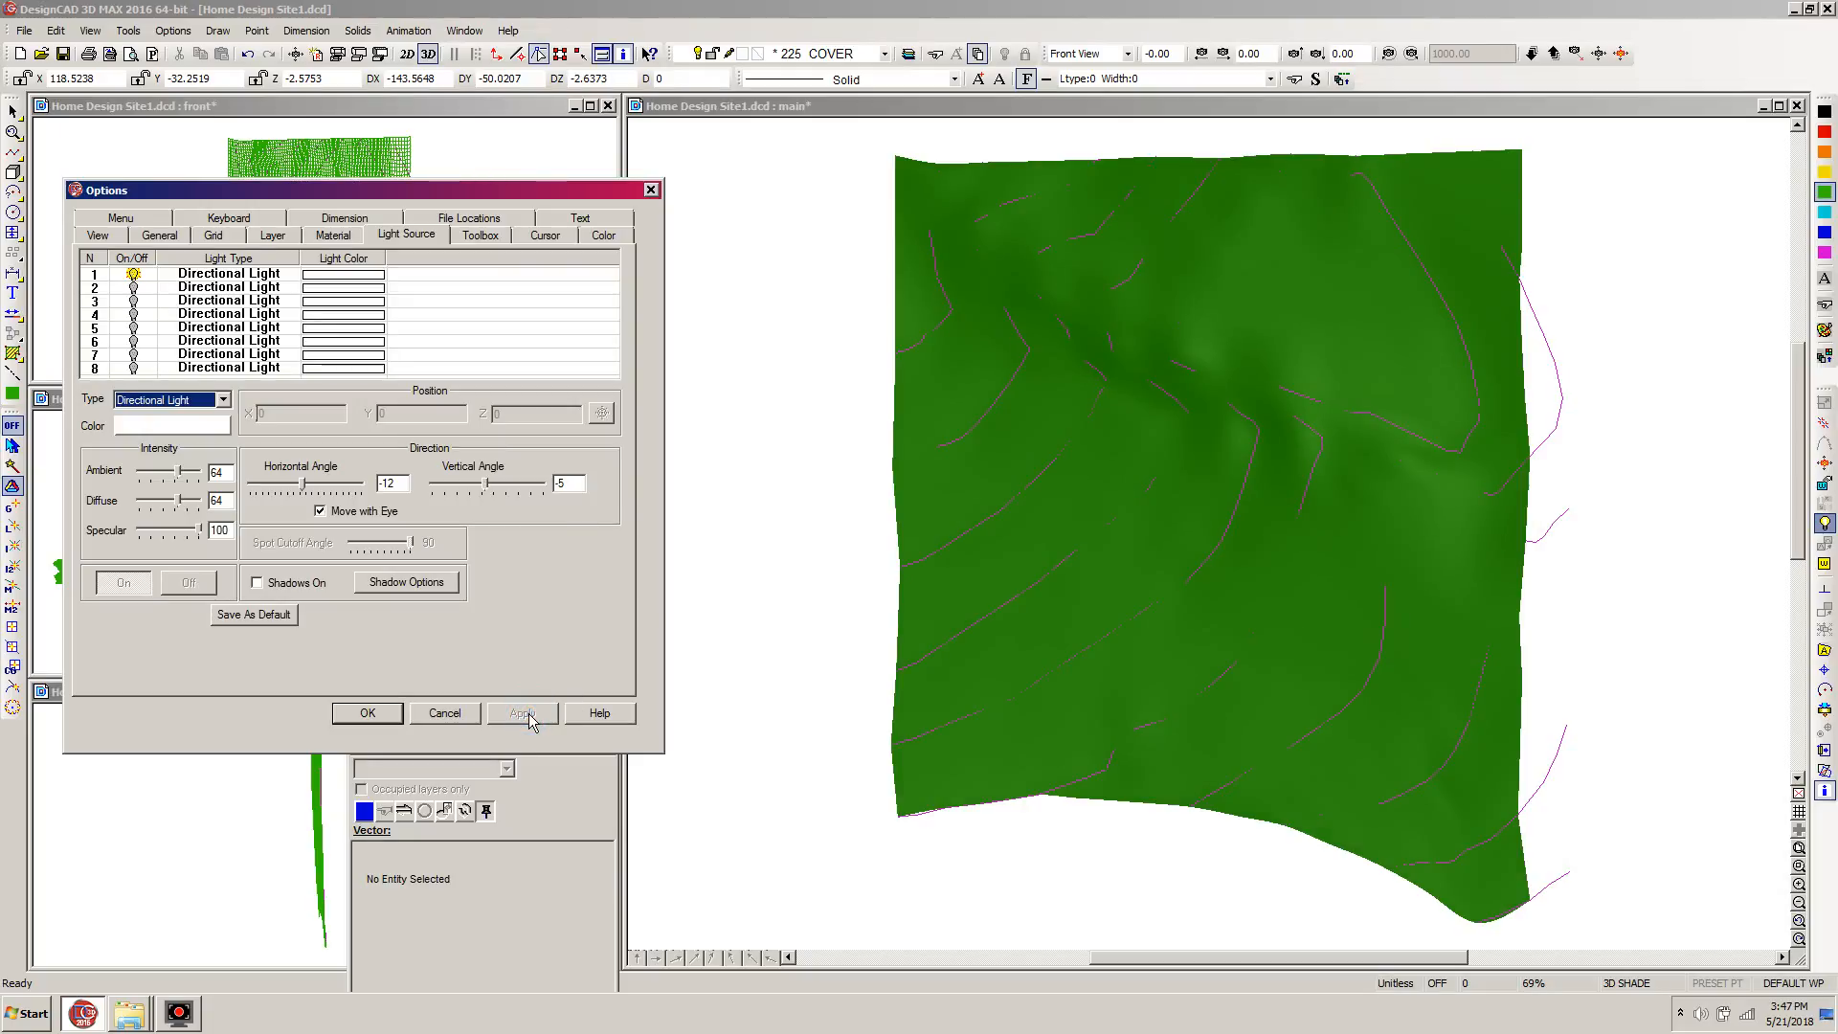
pyautogui.click(485, 492)
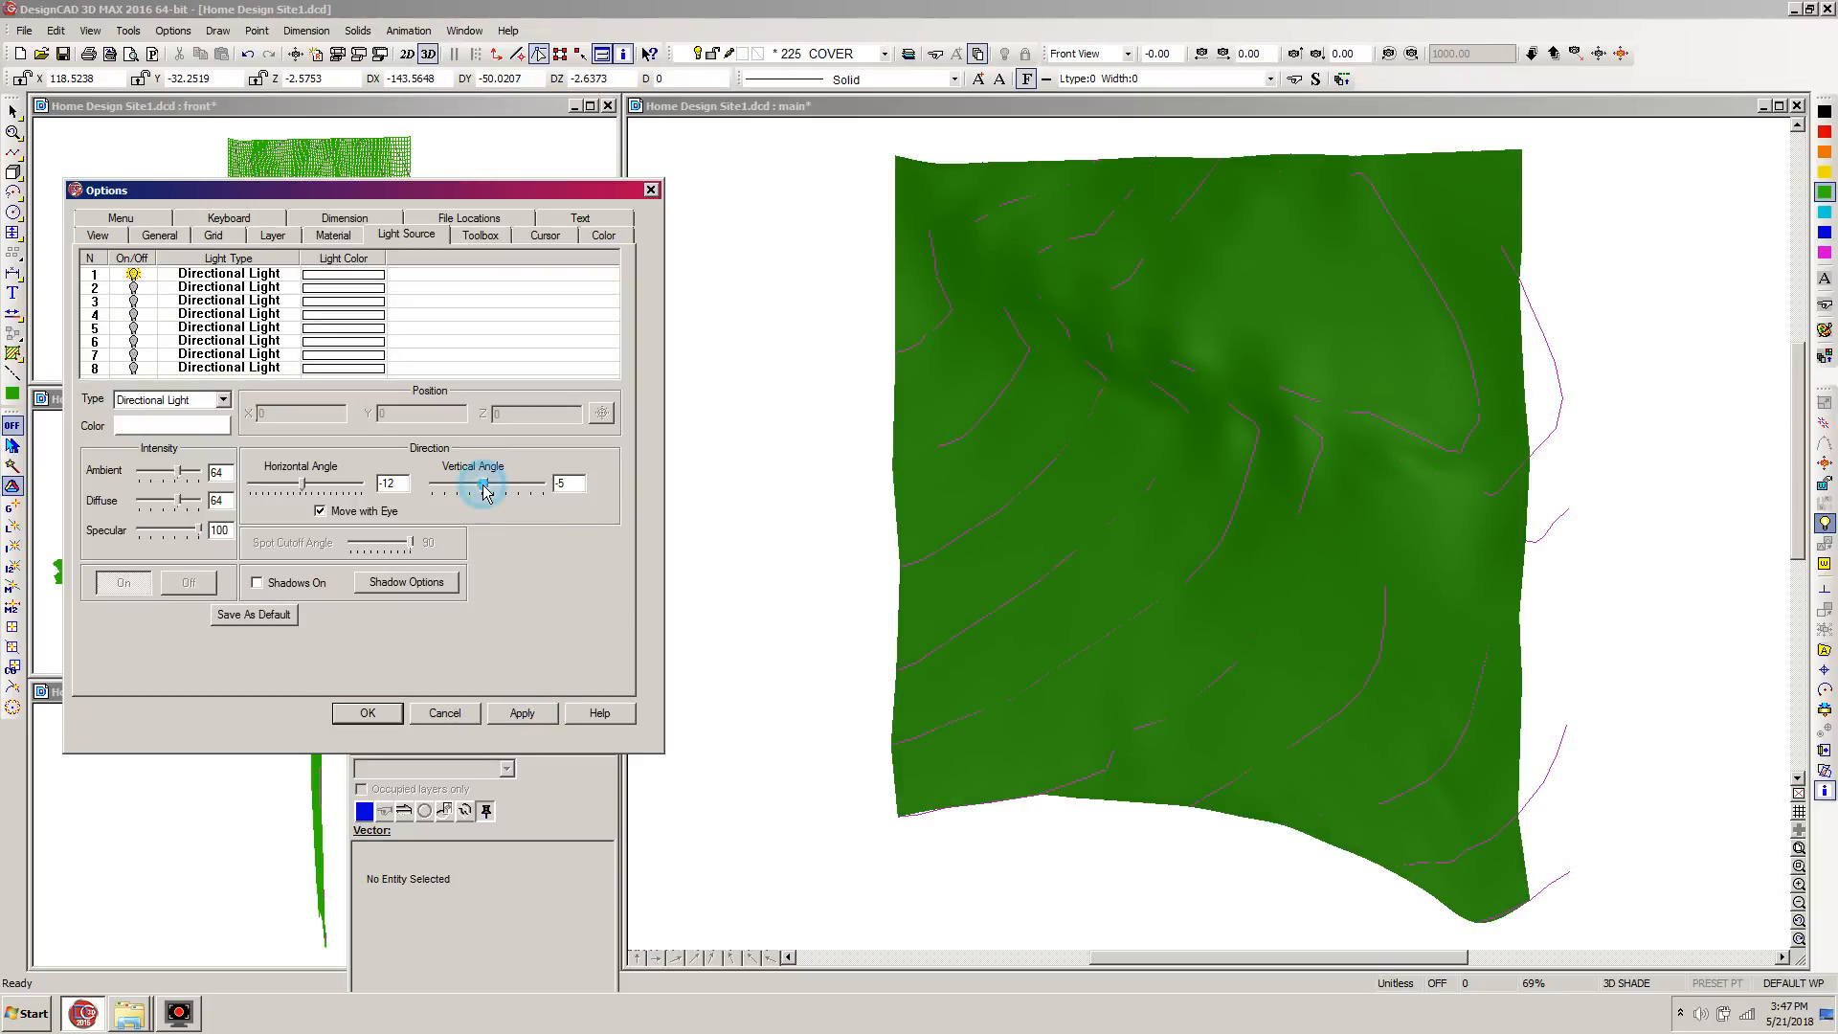
pyautogui.click(483, 491)
pyautogui.click(520, 715)
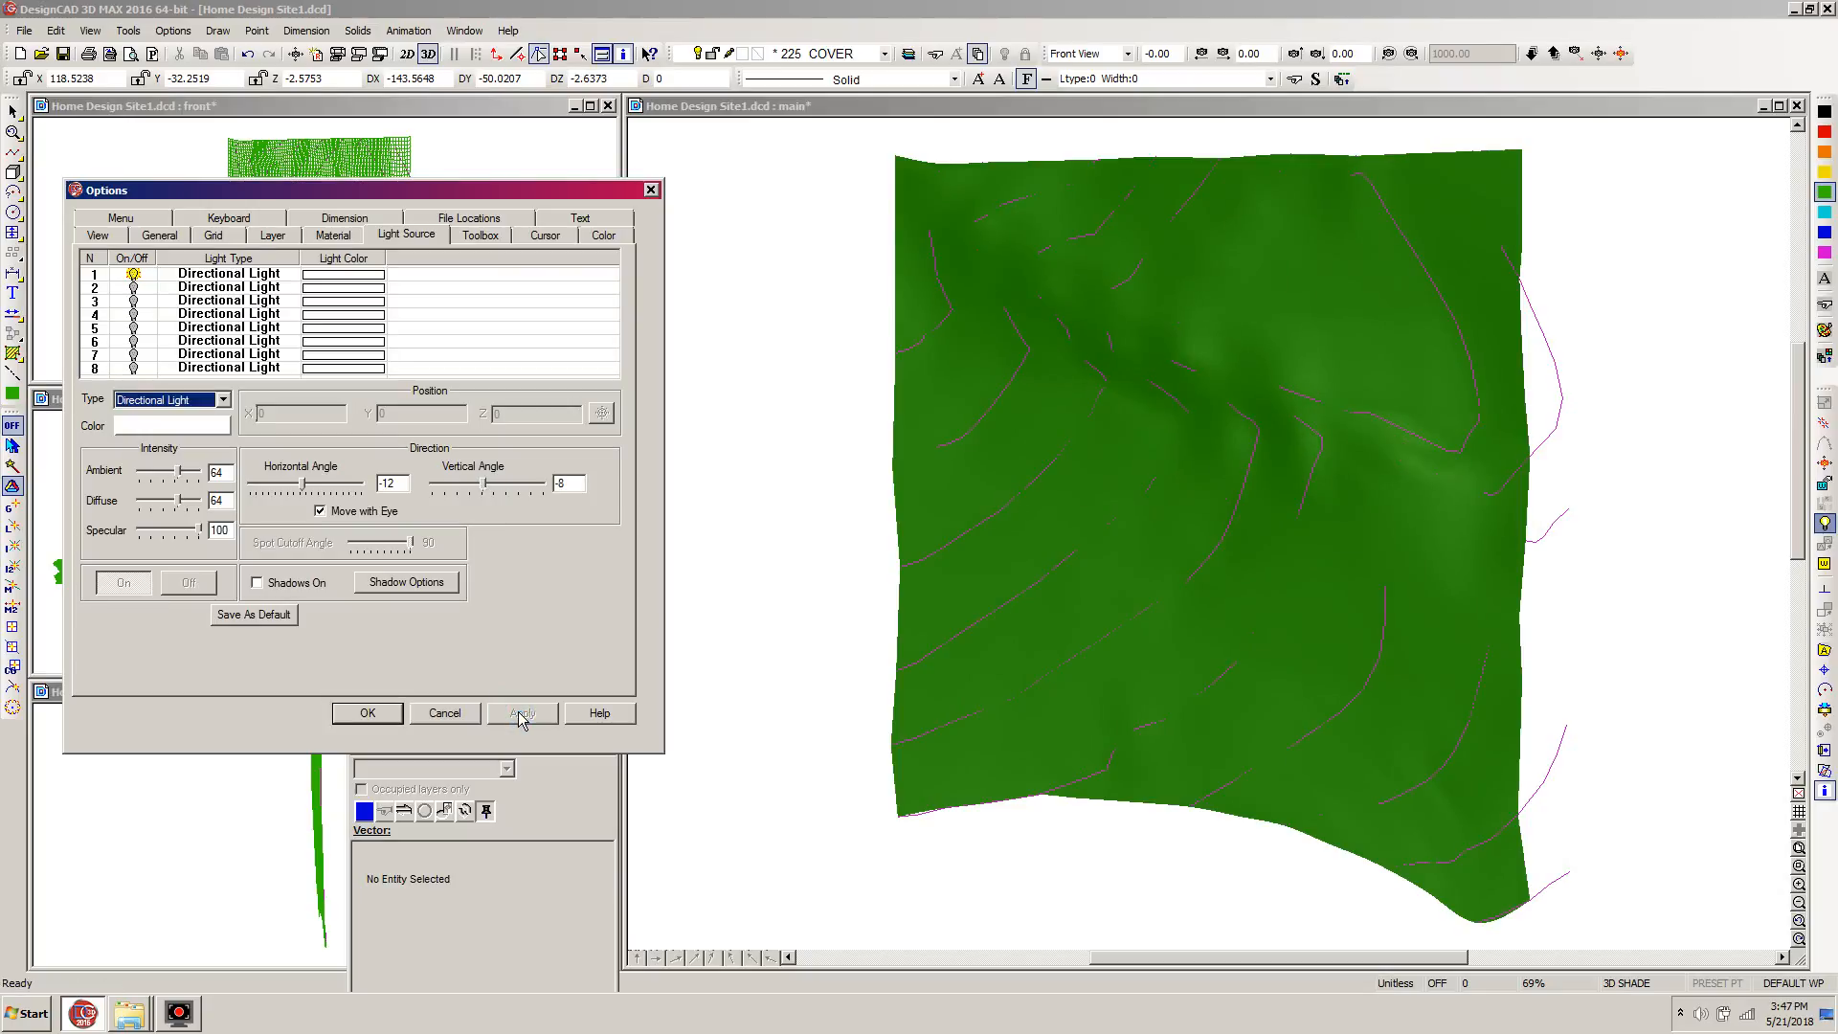
# Turn on directional light 2 and reduce its diffuse intensity to 55, then to 35, applying each change.
pyautogui.click(132, 289)
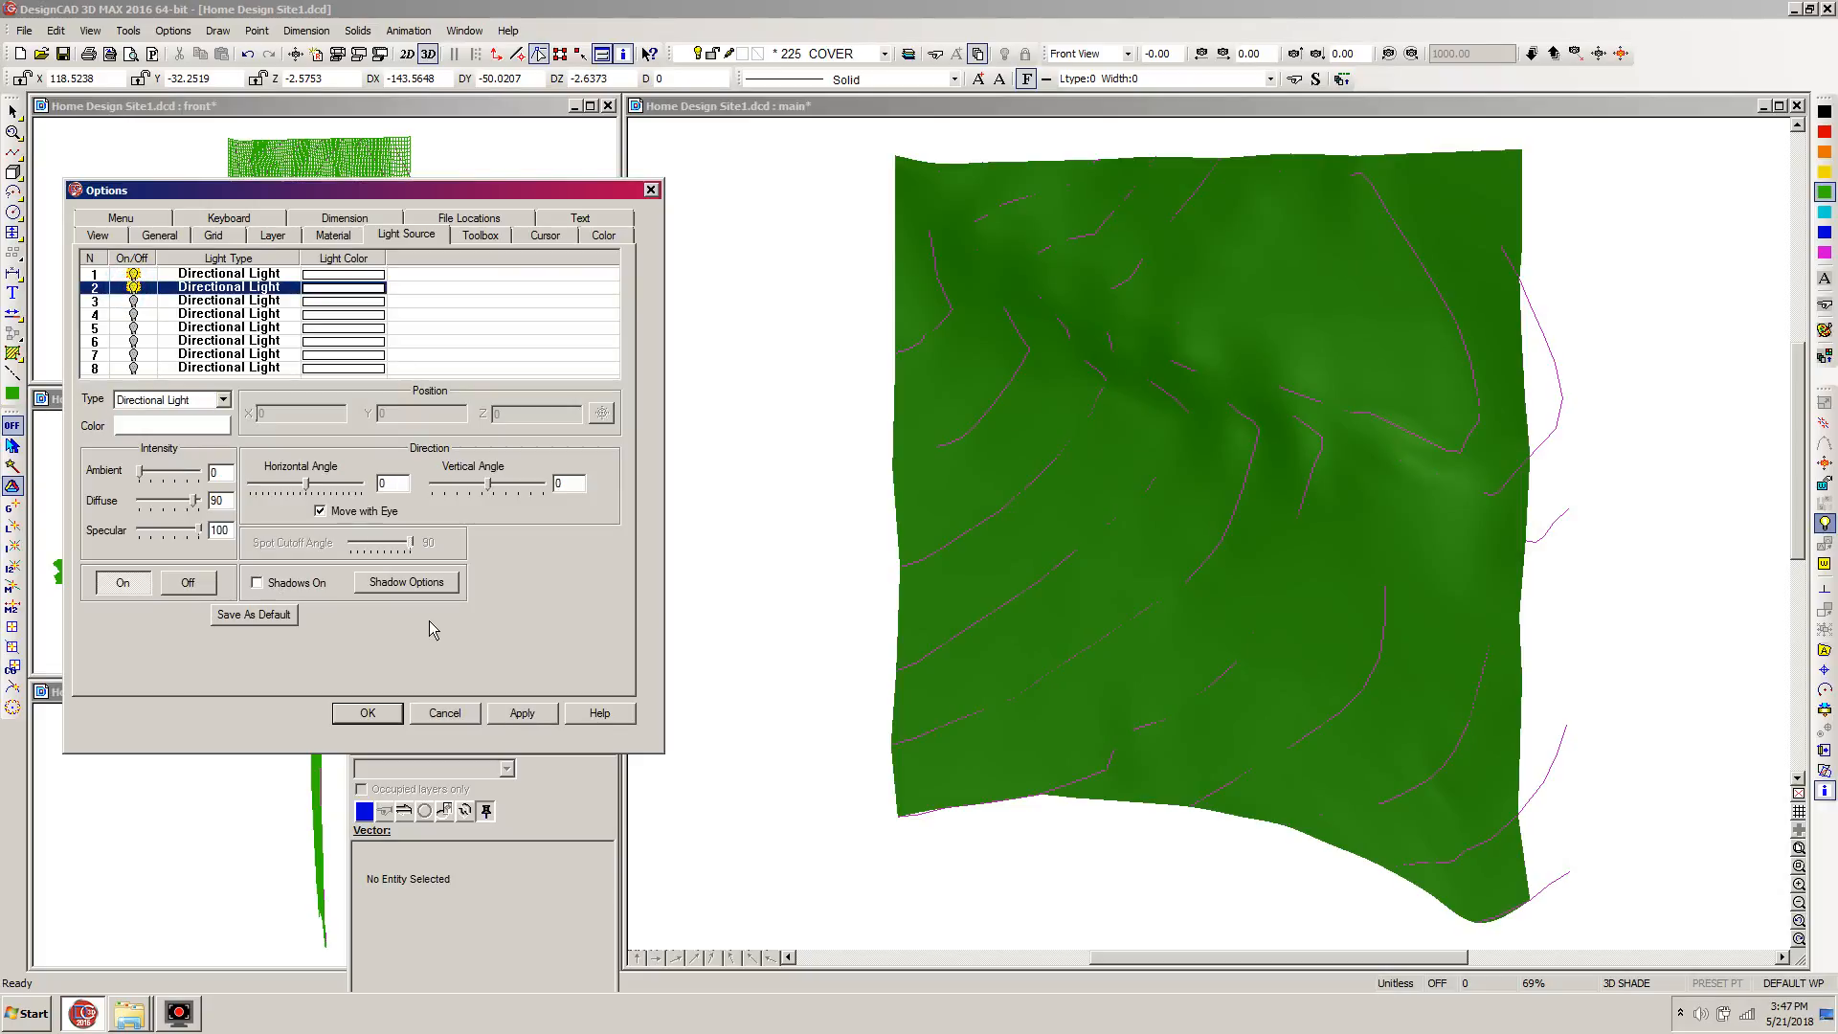
pyautogui.click(529, 714)
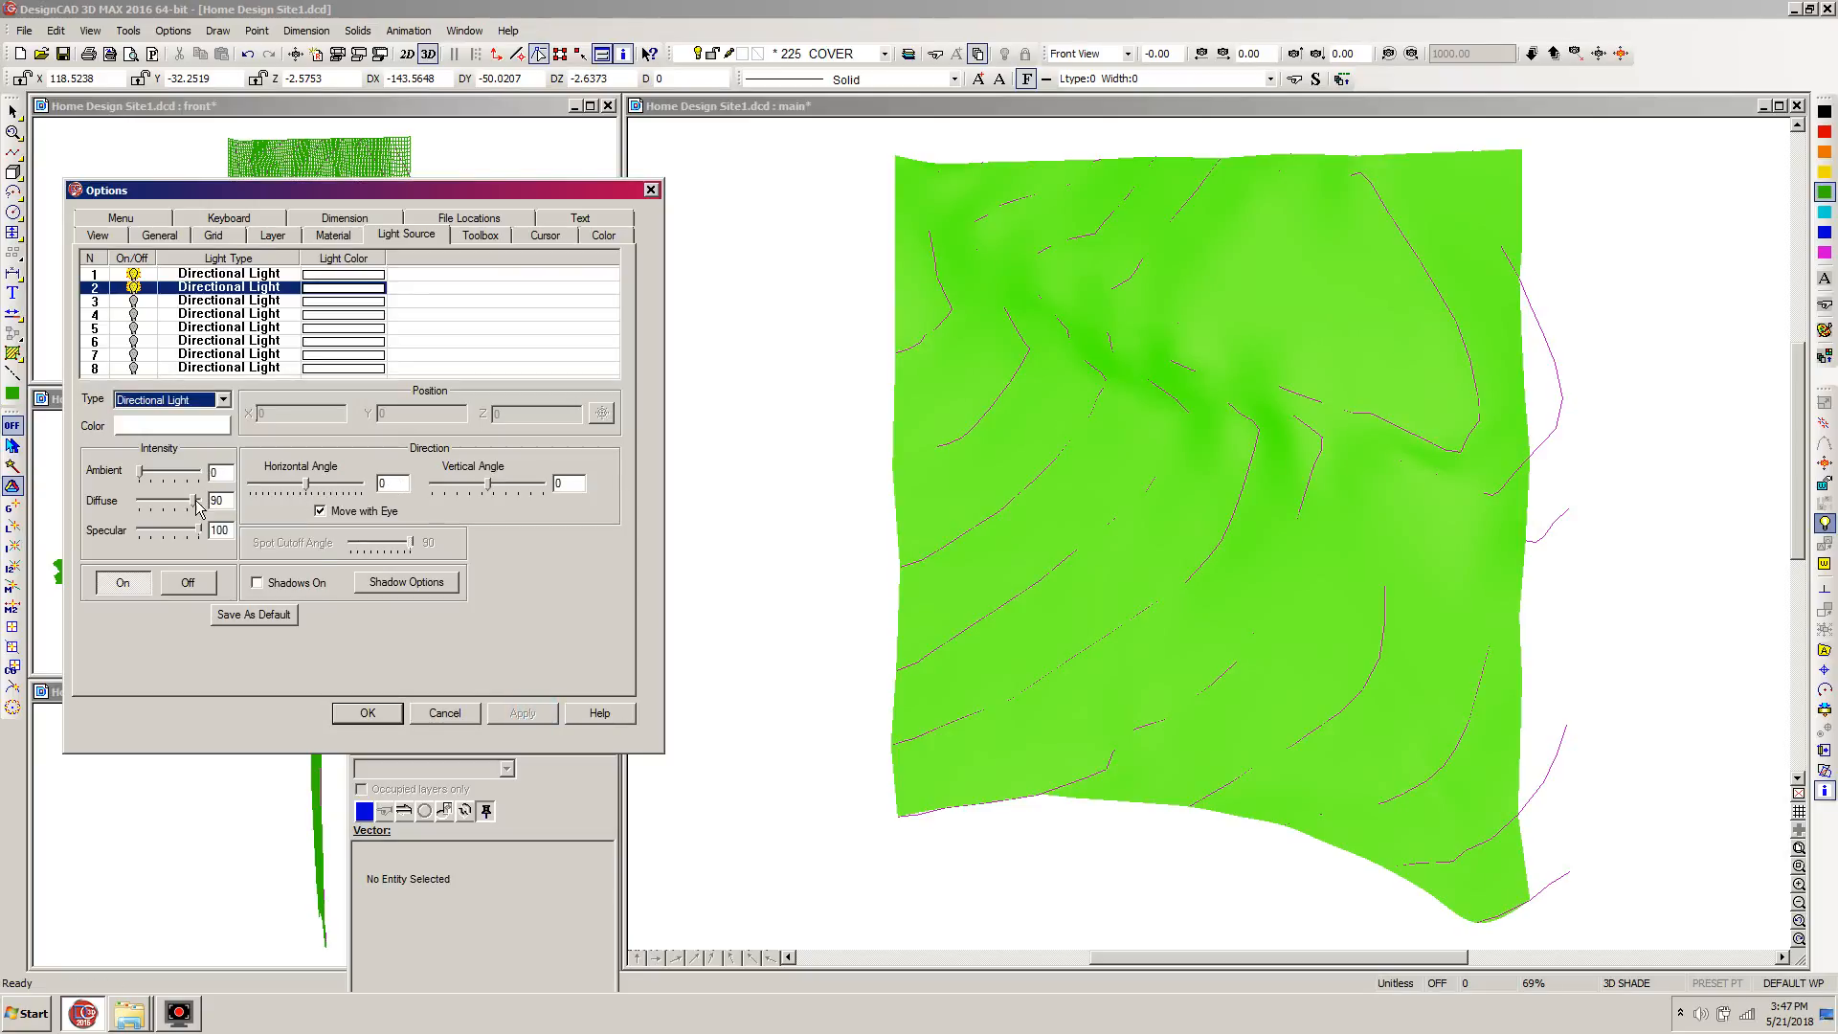
pyautogui.moveTo(195, 508); pyautogui.dragTo(180, 508)
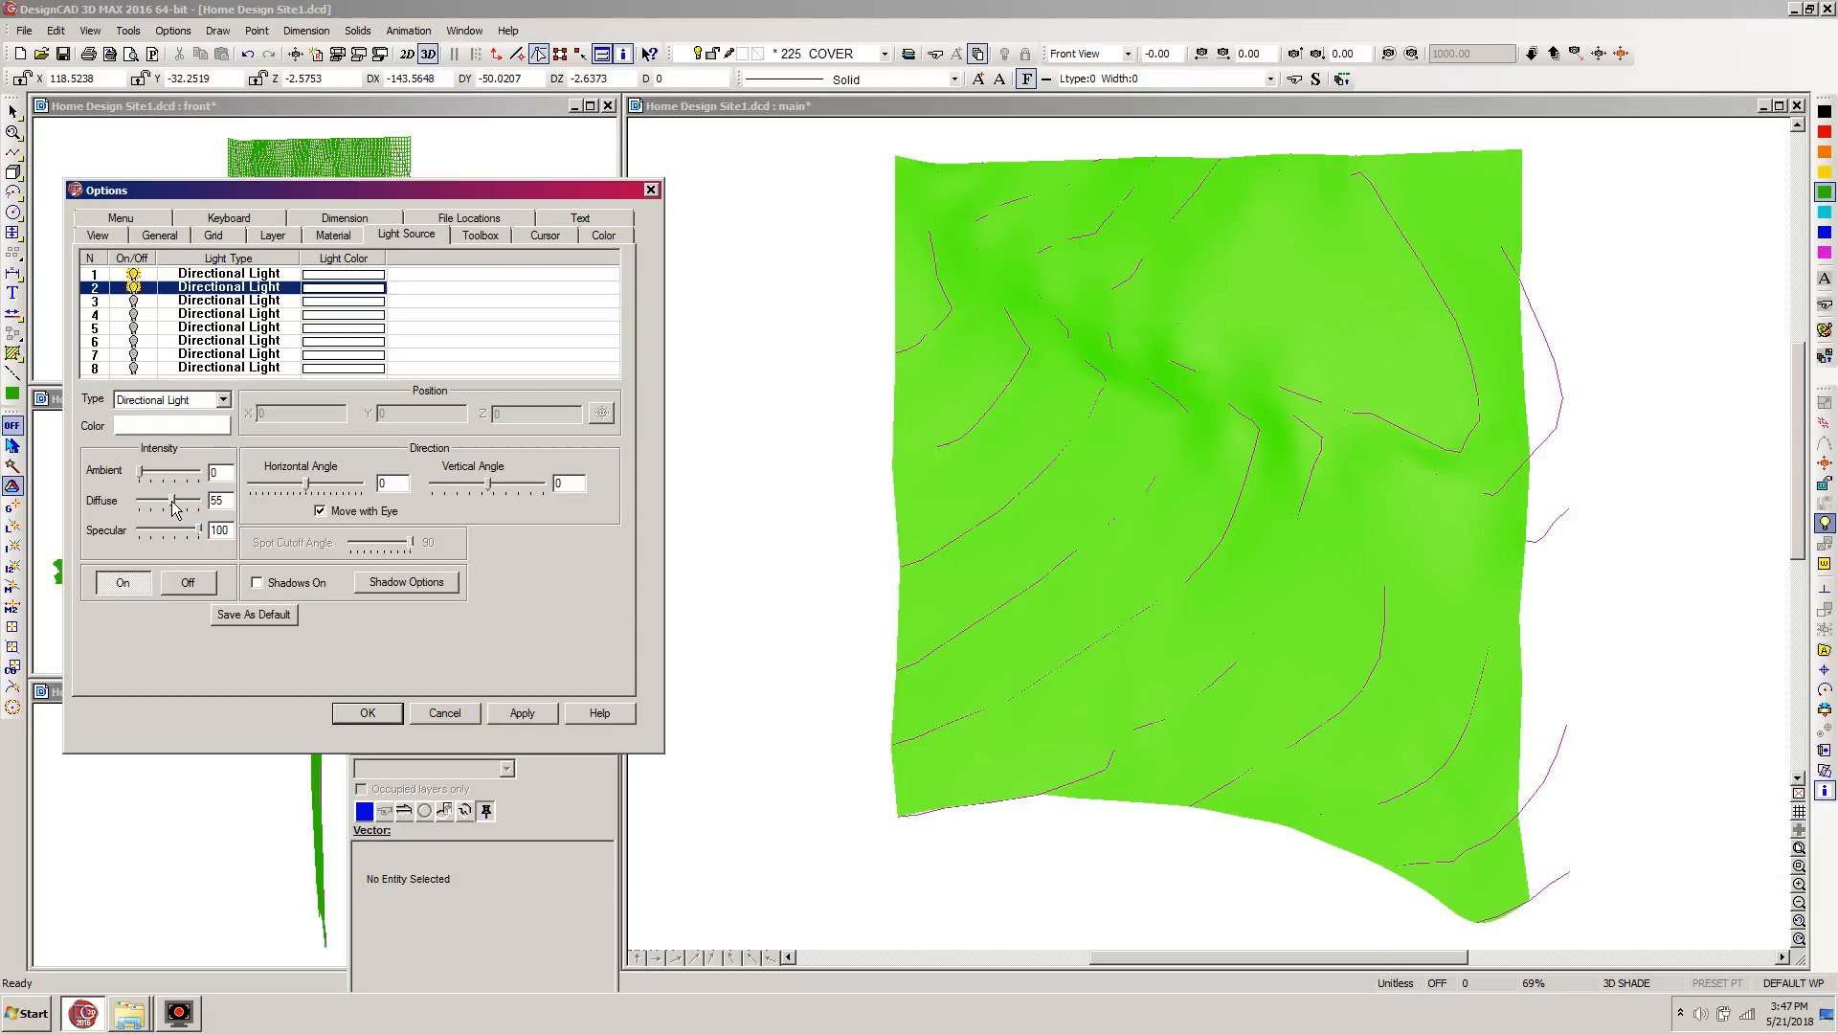
pyautogui.click(517, 718)
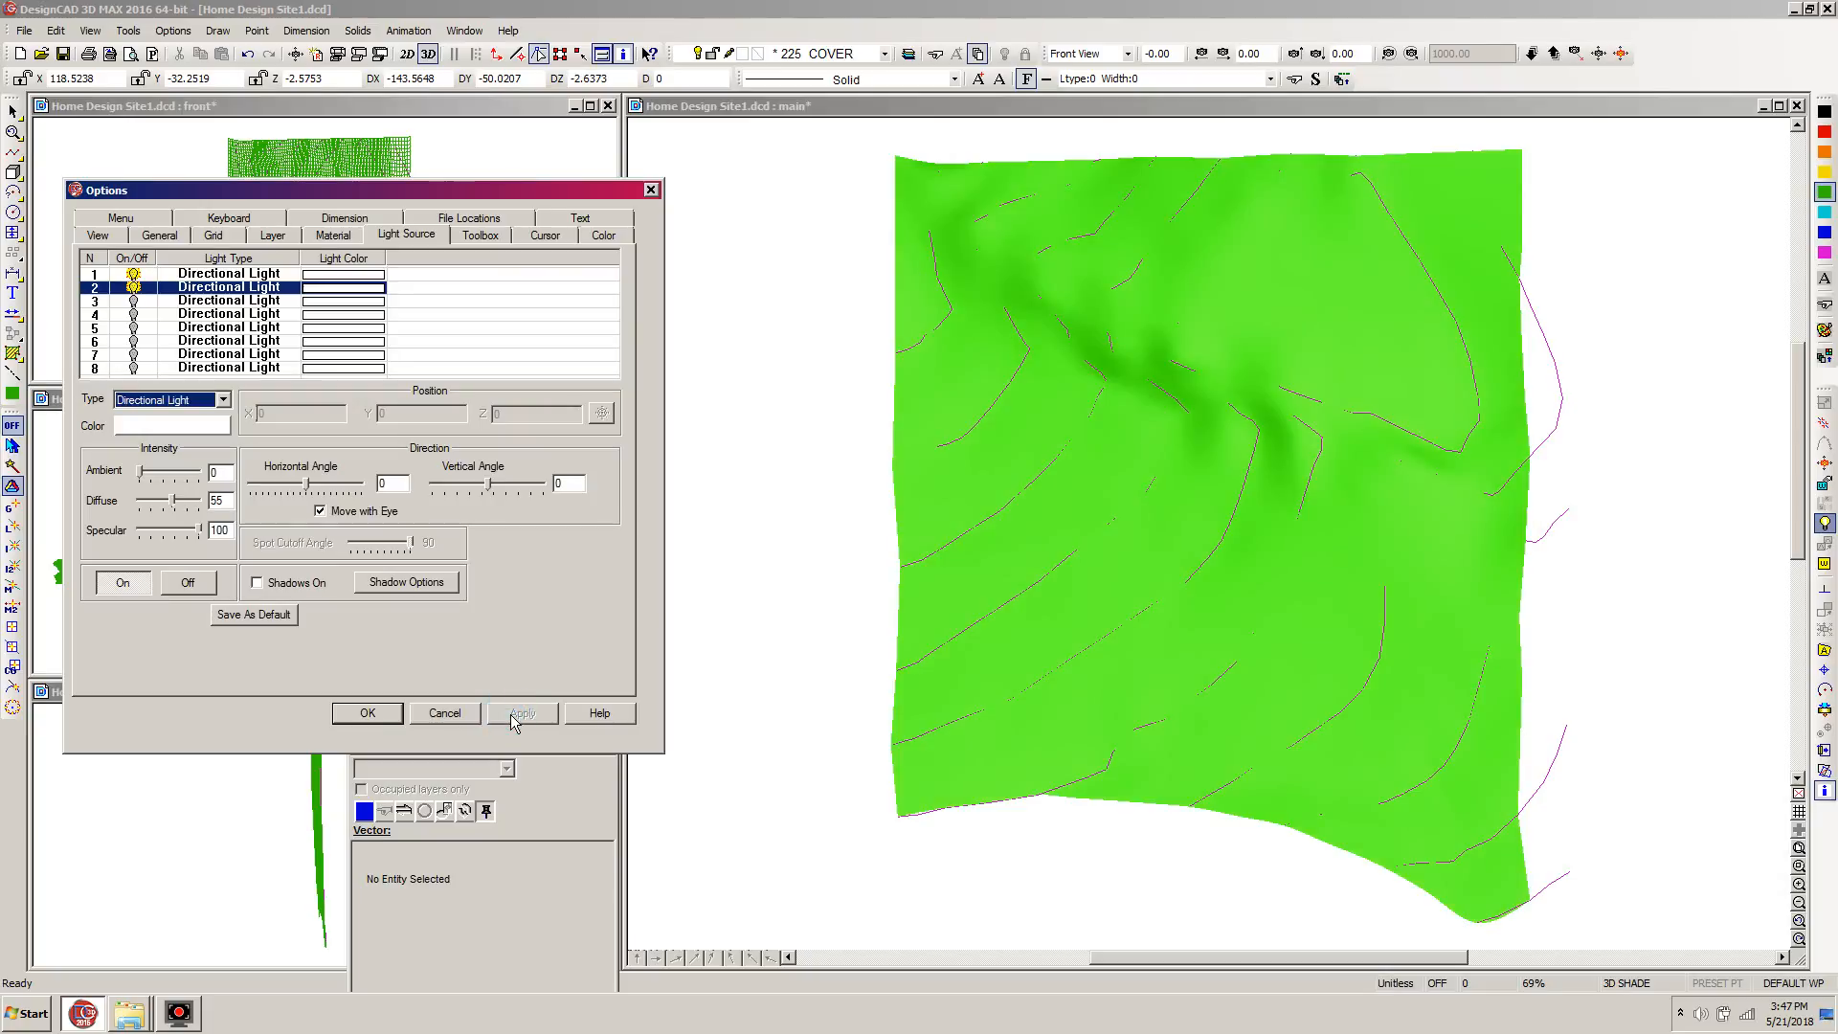
pyautogui.moveTo(175, 504); pyautogui.dragTo(163, 506)
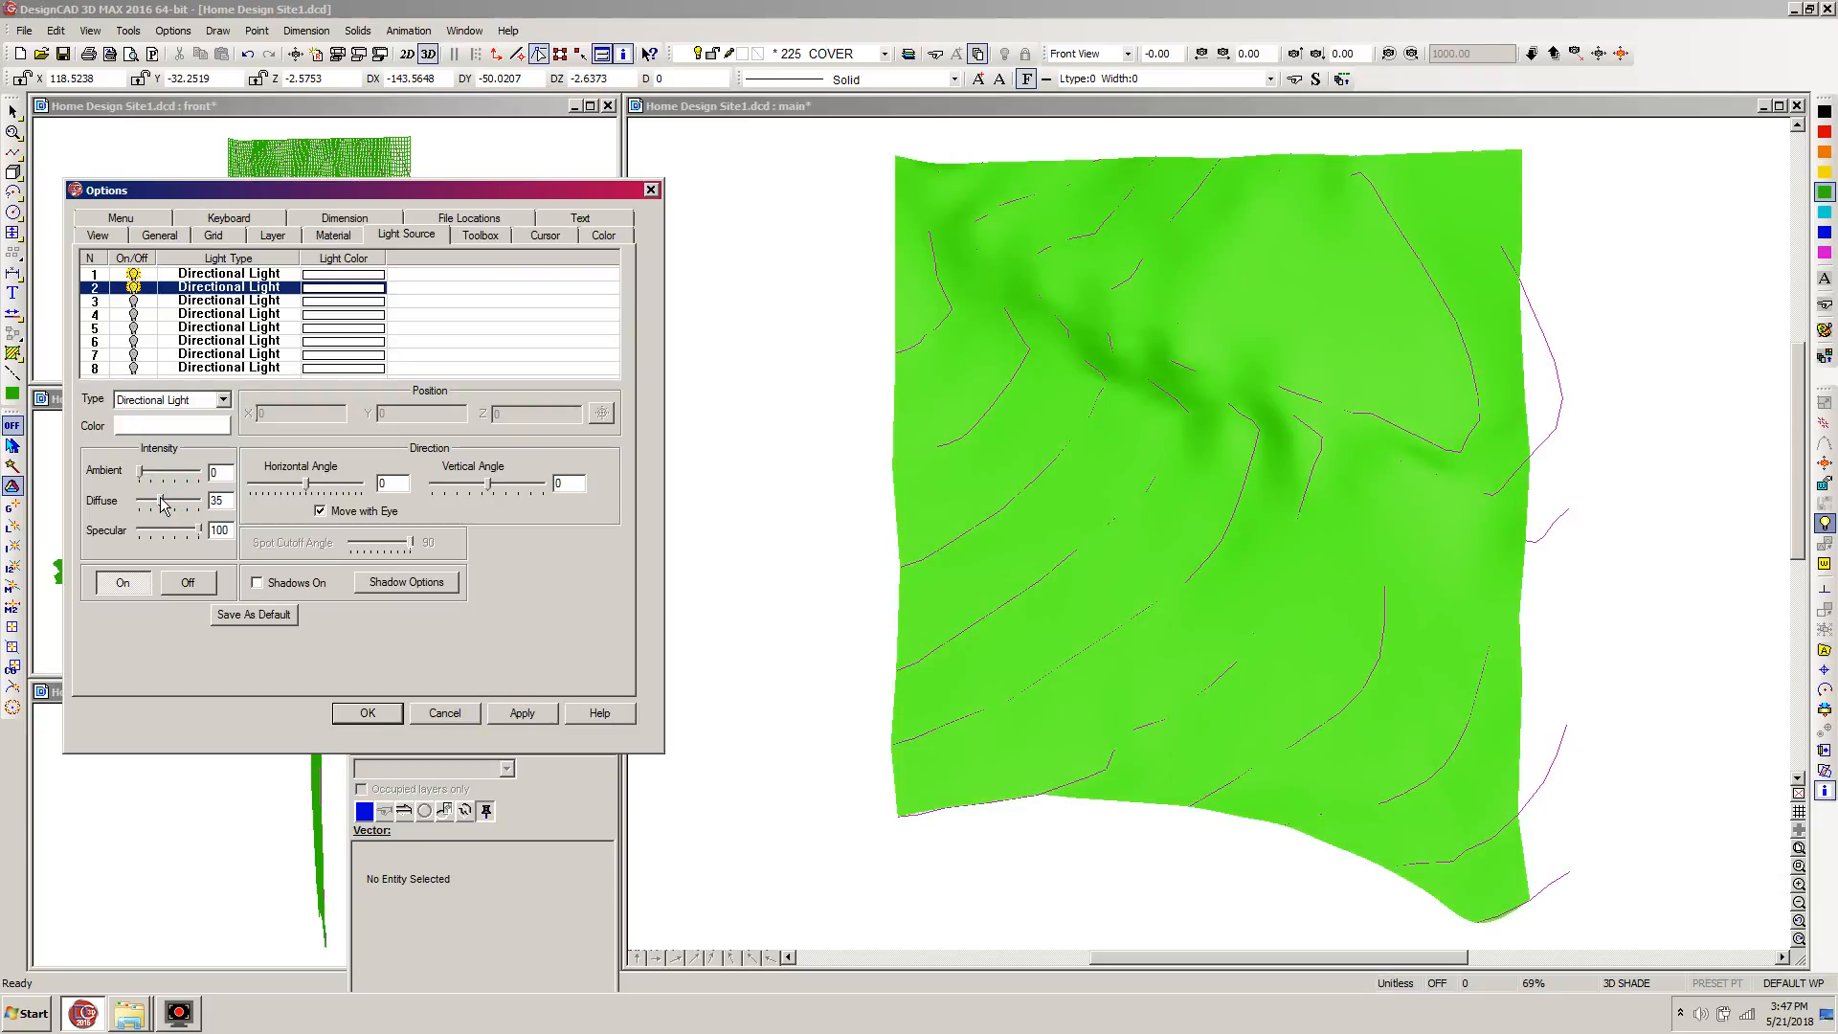
pyautogui.click(525, 715)
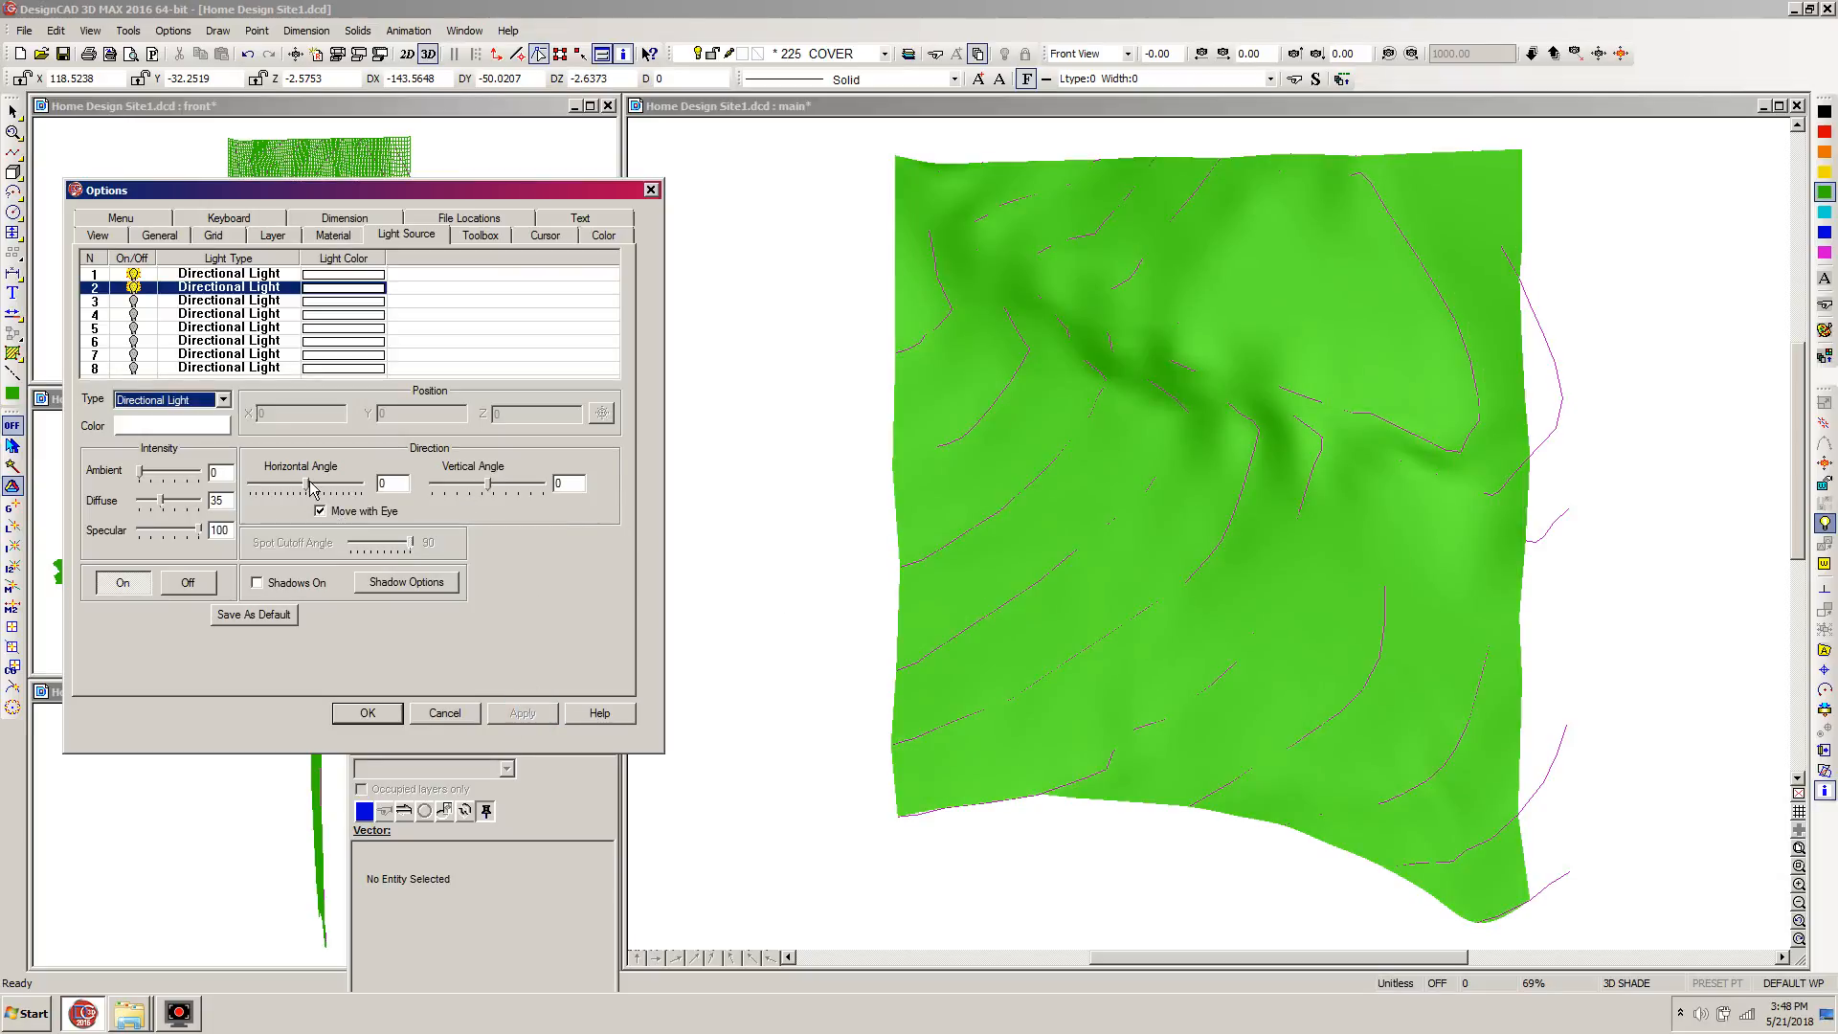
# Try light 2 at a horizontal angle of -6 and vertical angle of 6, then at a horizontal angle of 9.
pyautogui.moveTo(309, 487); pyautogui.dragTo(308, 489)
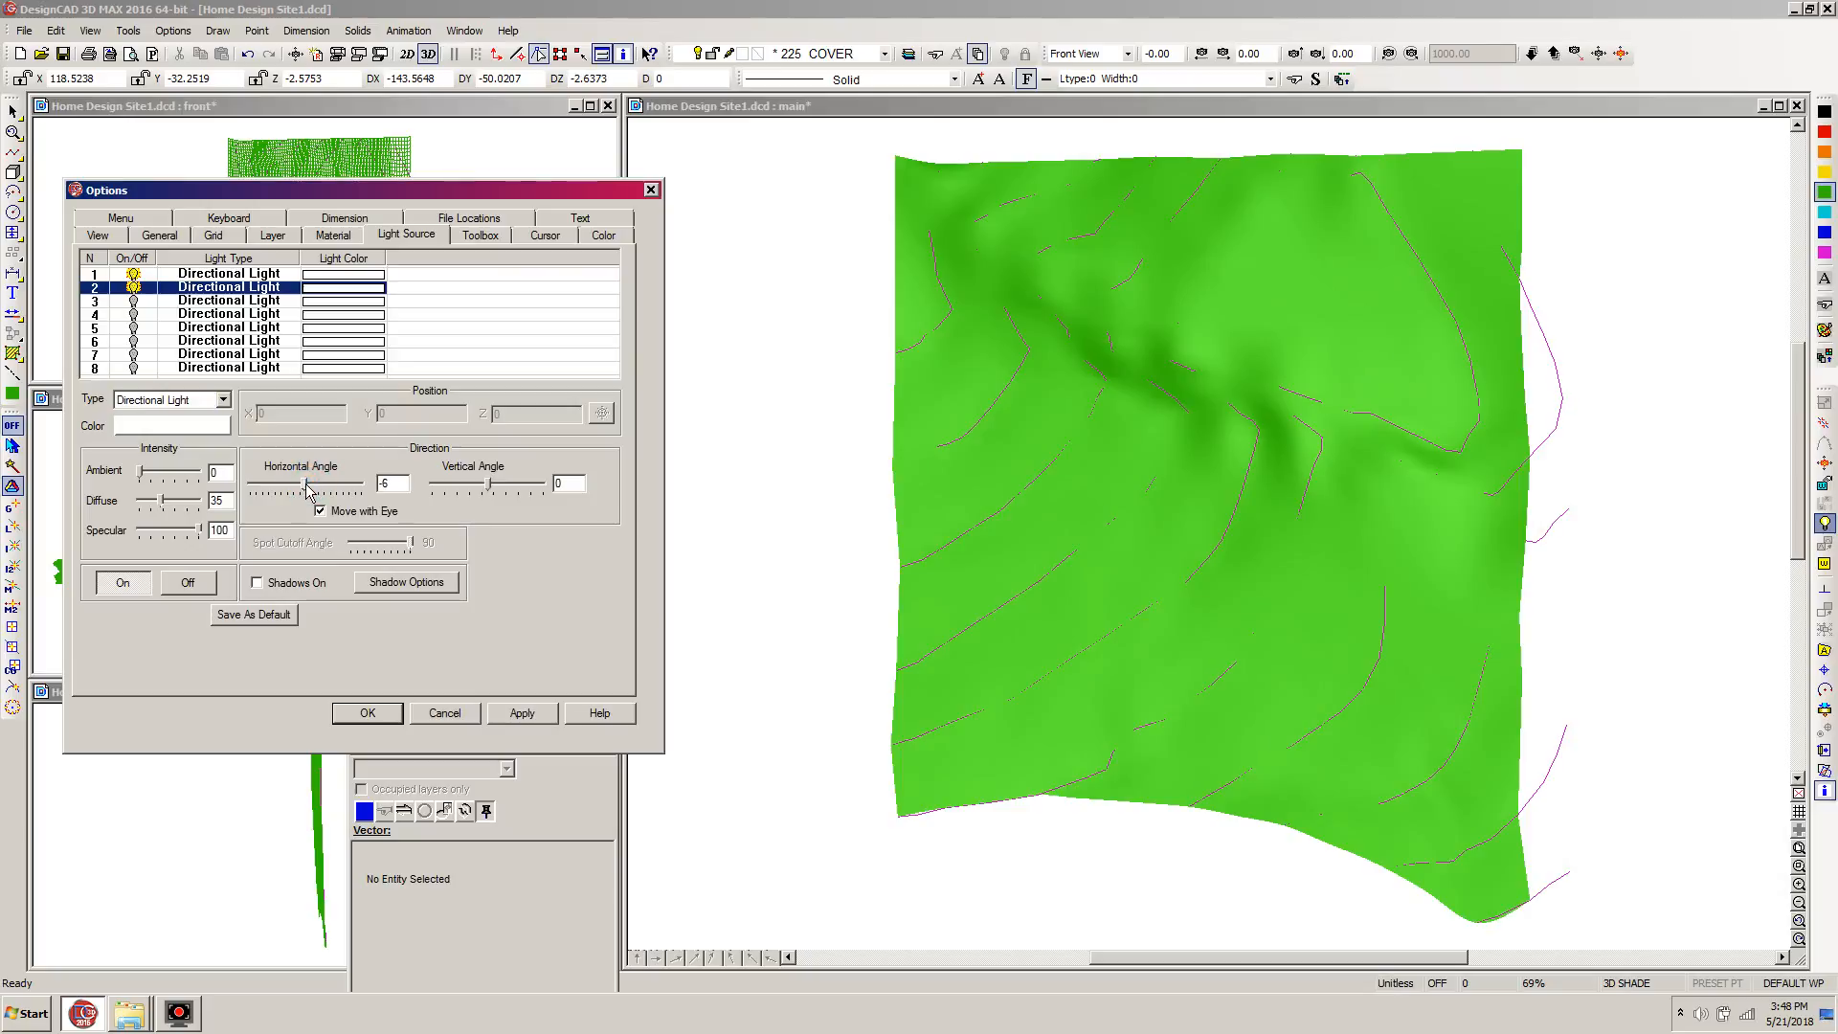
pyautogui.moveTo(492, 488); pyautogui.dragTo(495, 489)
pyautogui.click(525, 716)
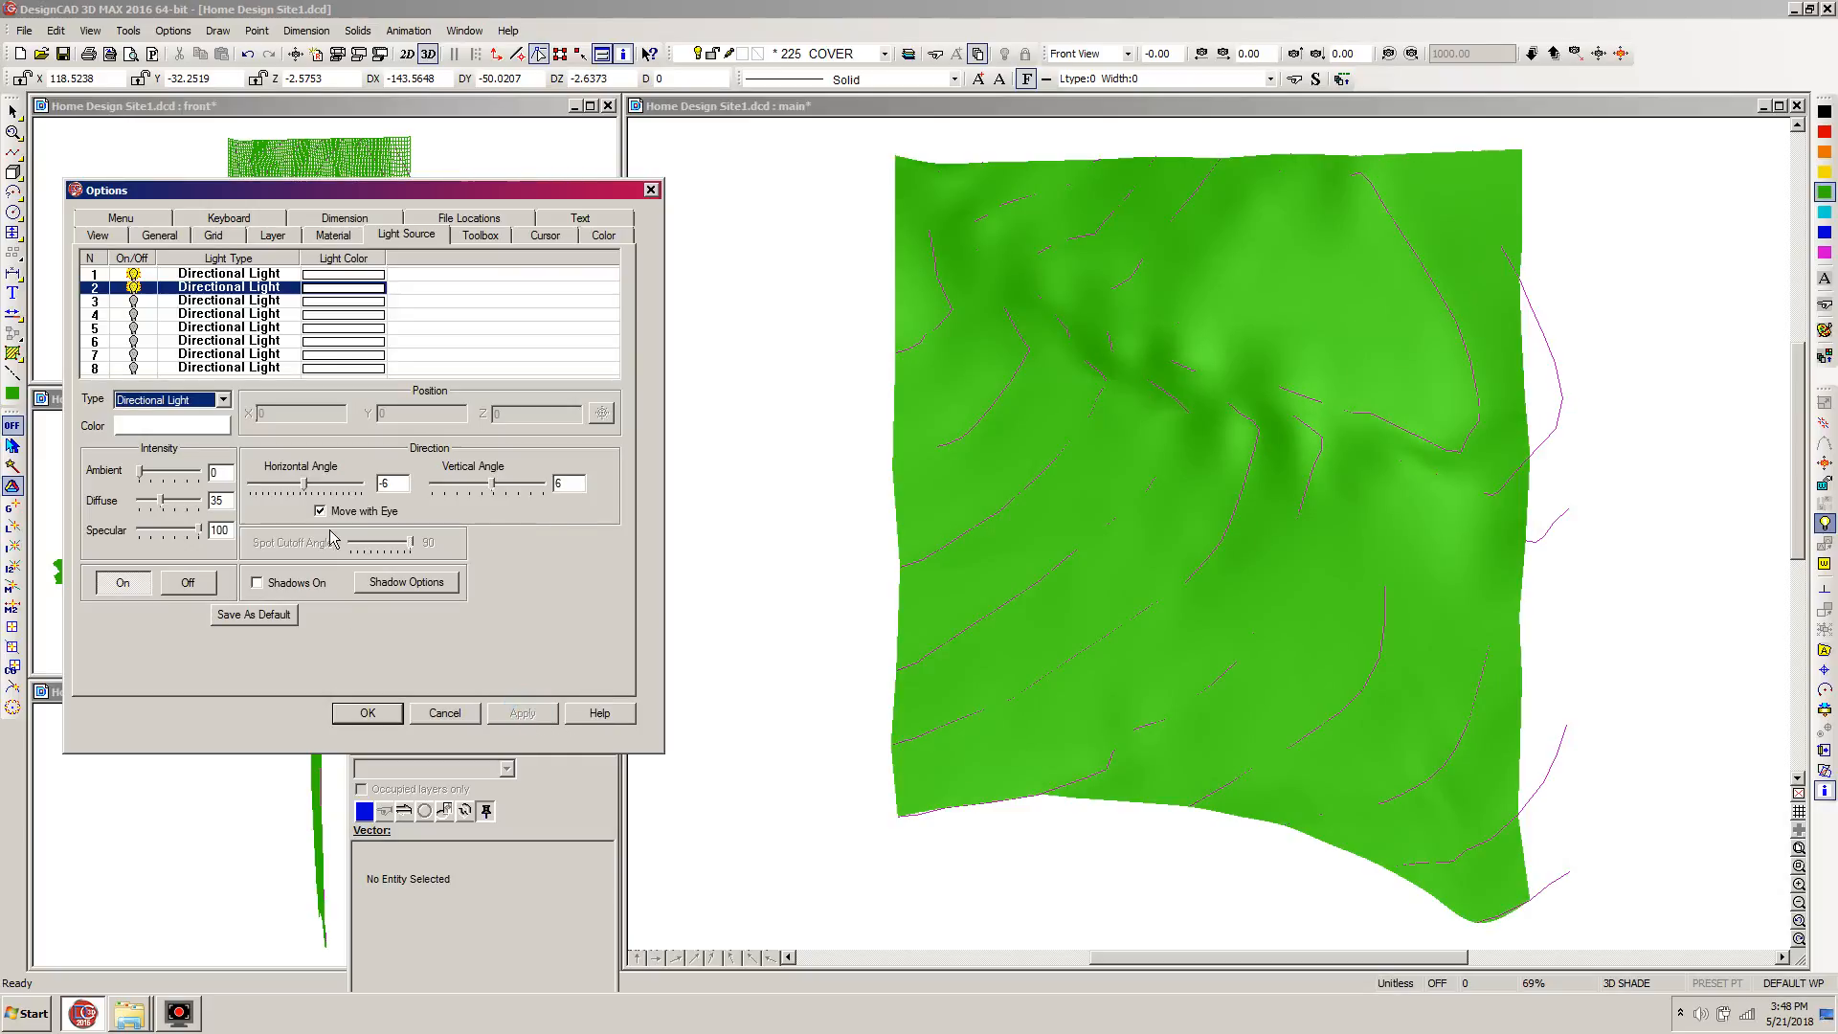
pyautogui.moveTo(306, 492); pyautogui.dragTo(312, 490)
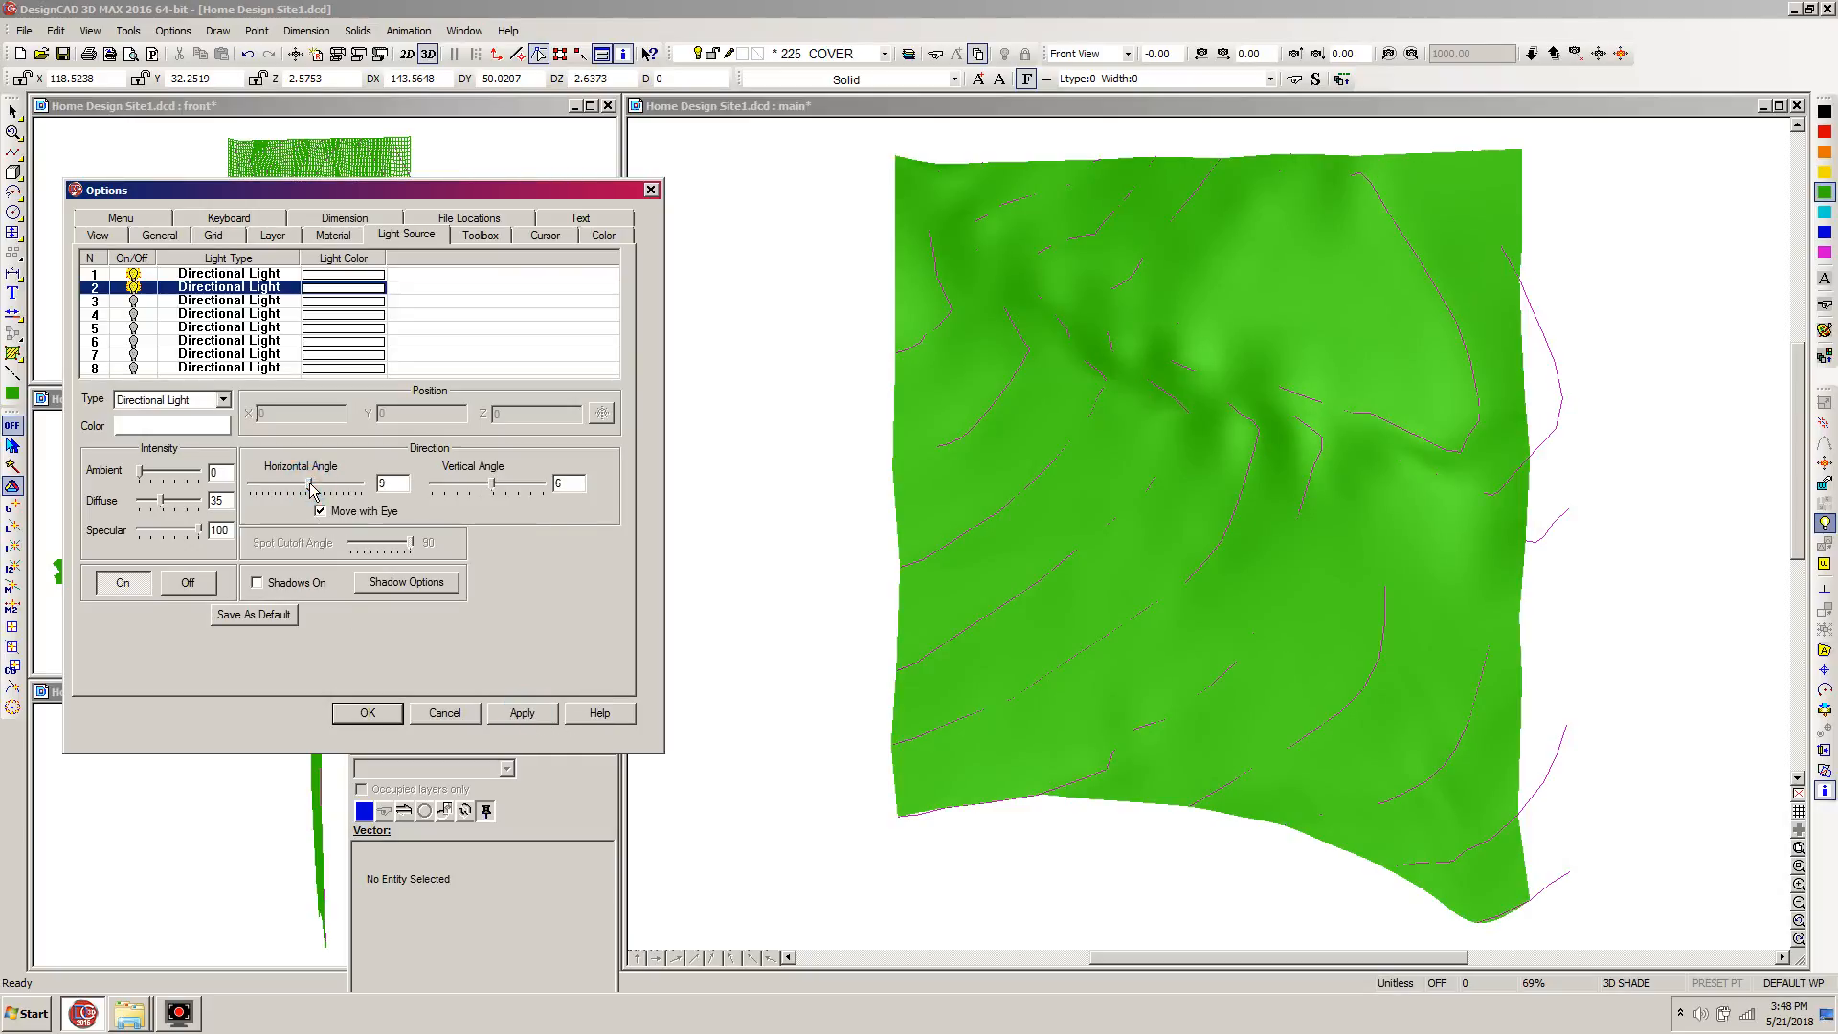
pyautogui.click(533, 714)
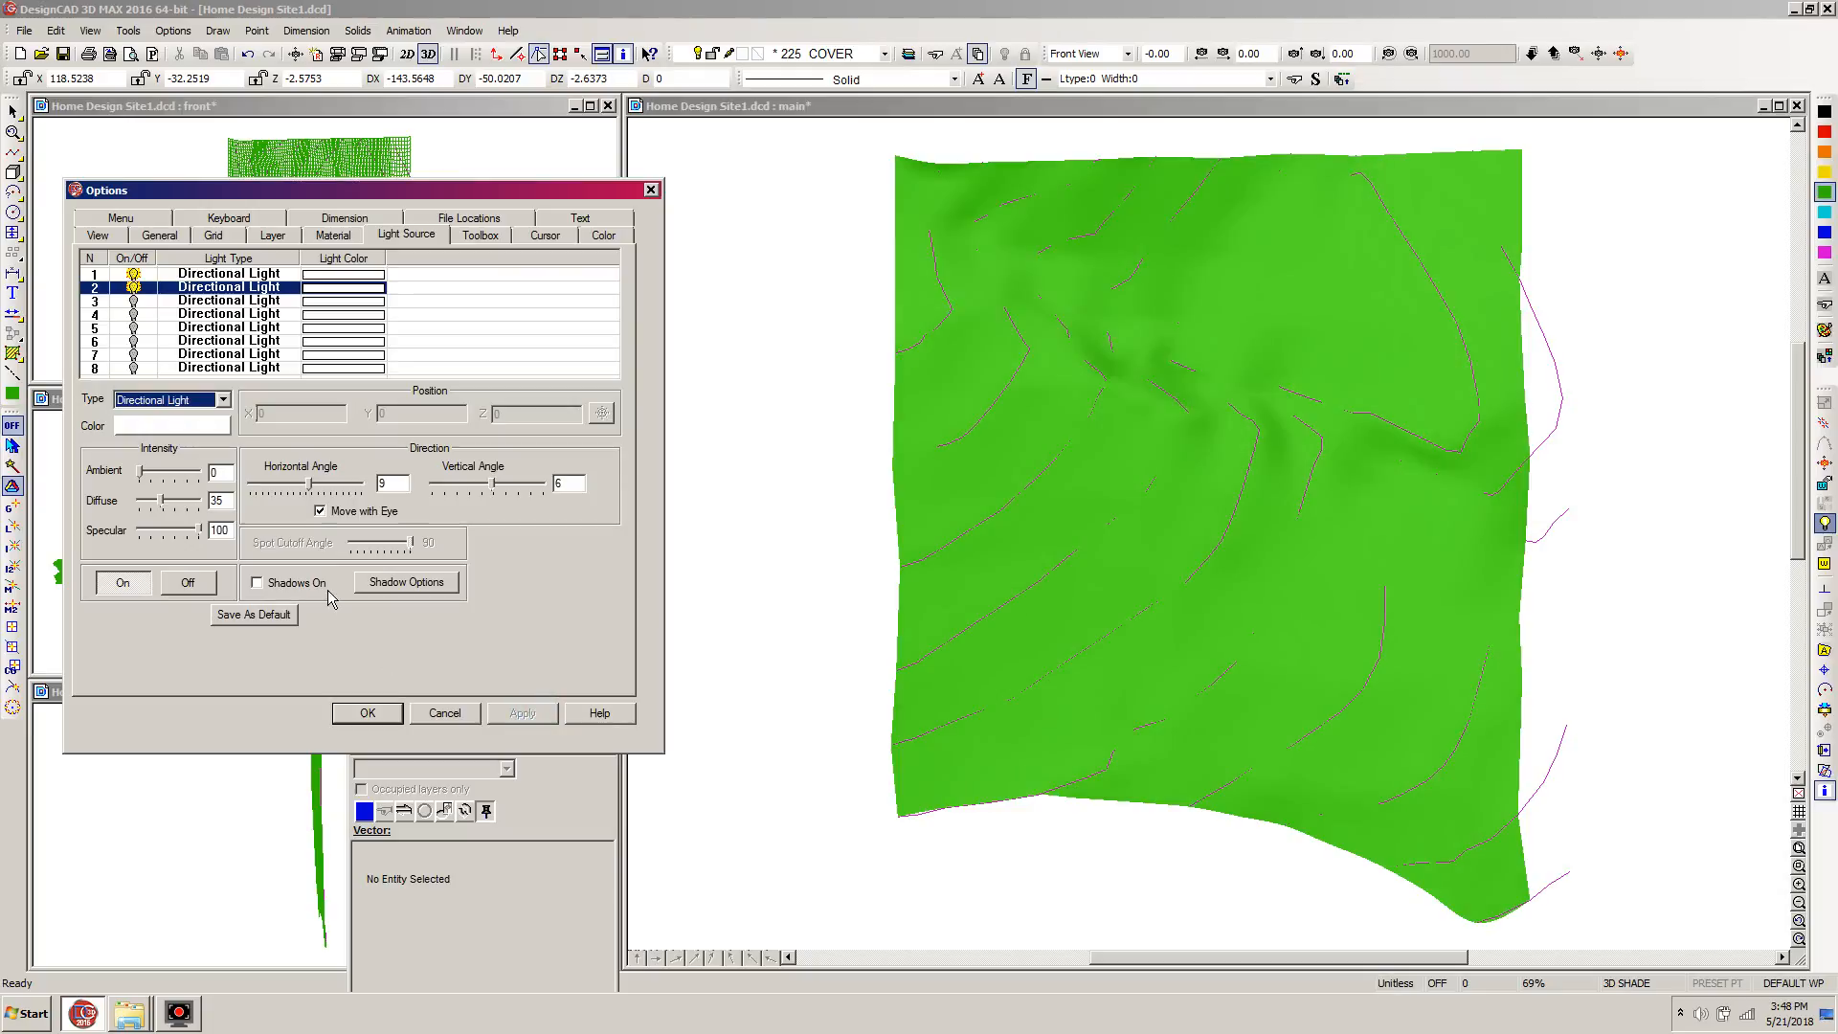
# Set the horizontal angle of directional light 2 to -12 and apply it.
pyautogui.click(310, 489)
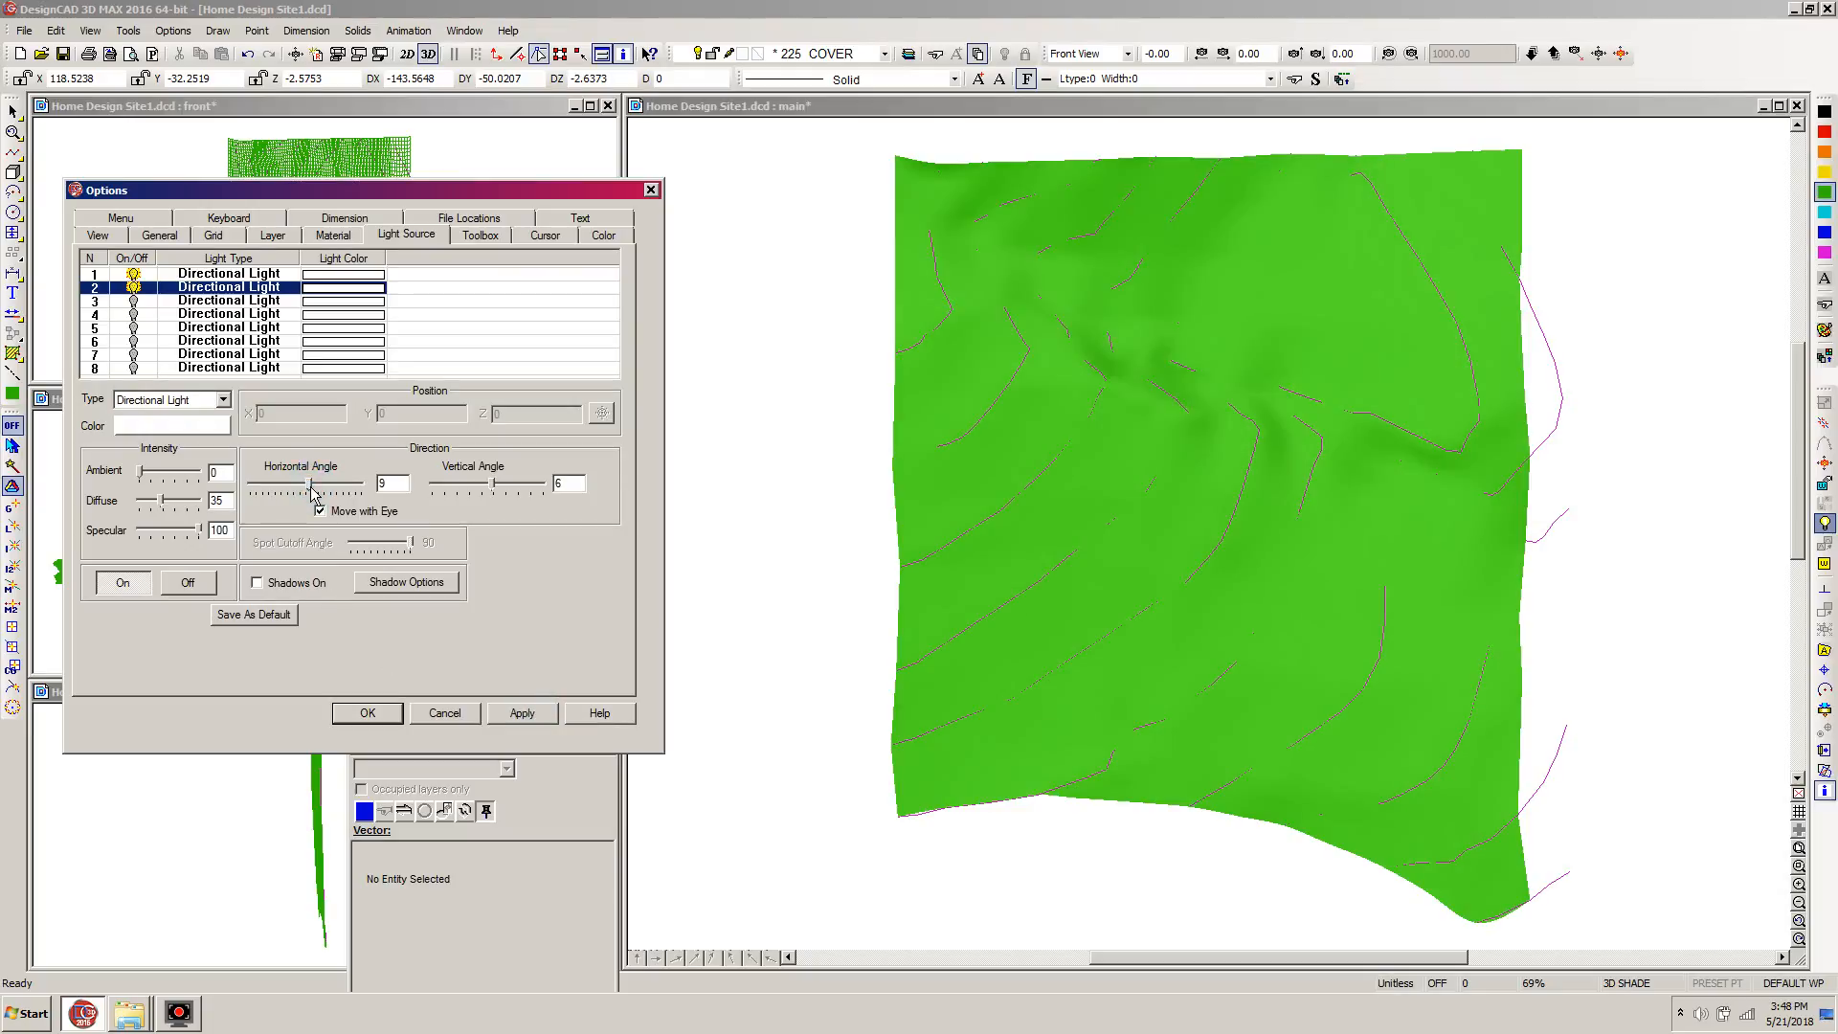
pyautogui.moveTo(310, 492); pyautogui.dragTo(305, 491)
pyautogui.click(525, 713)
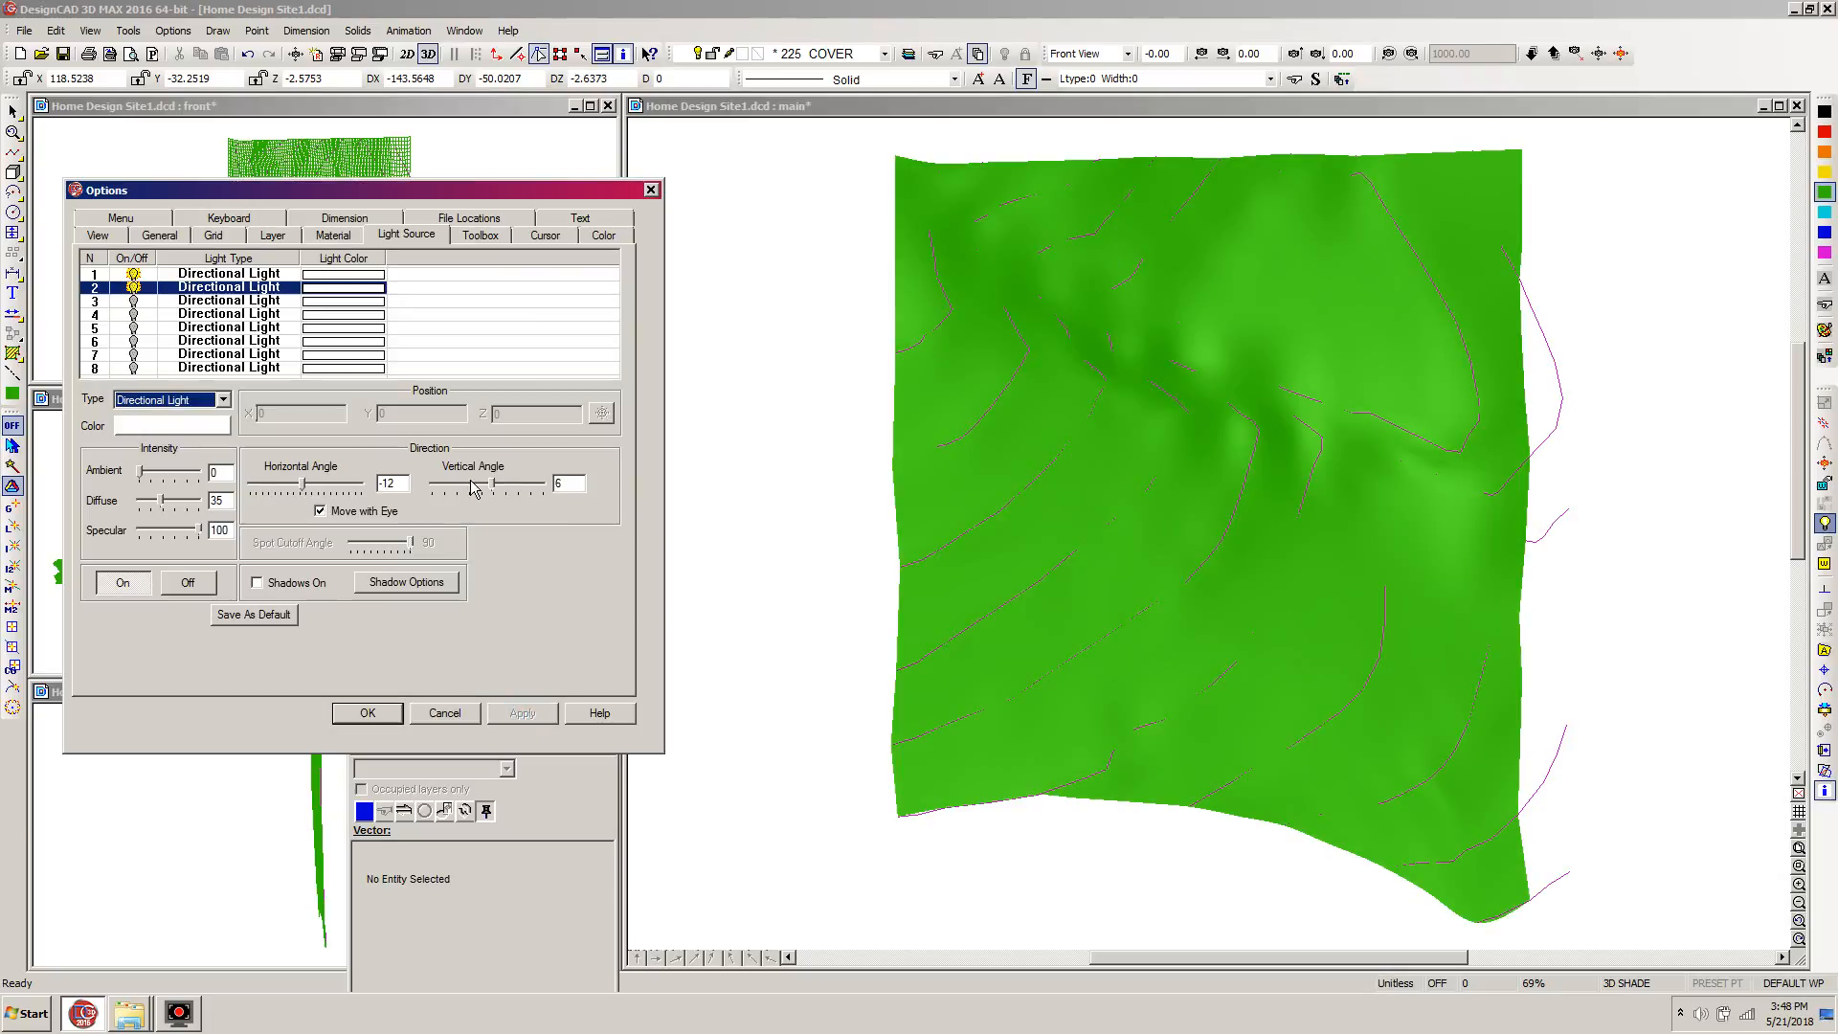
# Try vertical angles of -25 and -12 for directional light 2, then set it to -9 and accept the light settings.
pyautogui.moveTo(492, 491); pyautogui.dragTo(474, 489)
pyautogui.click(543, 719)
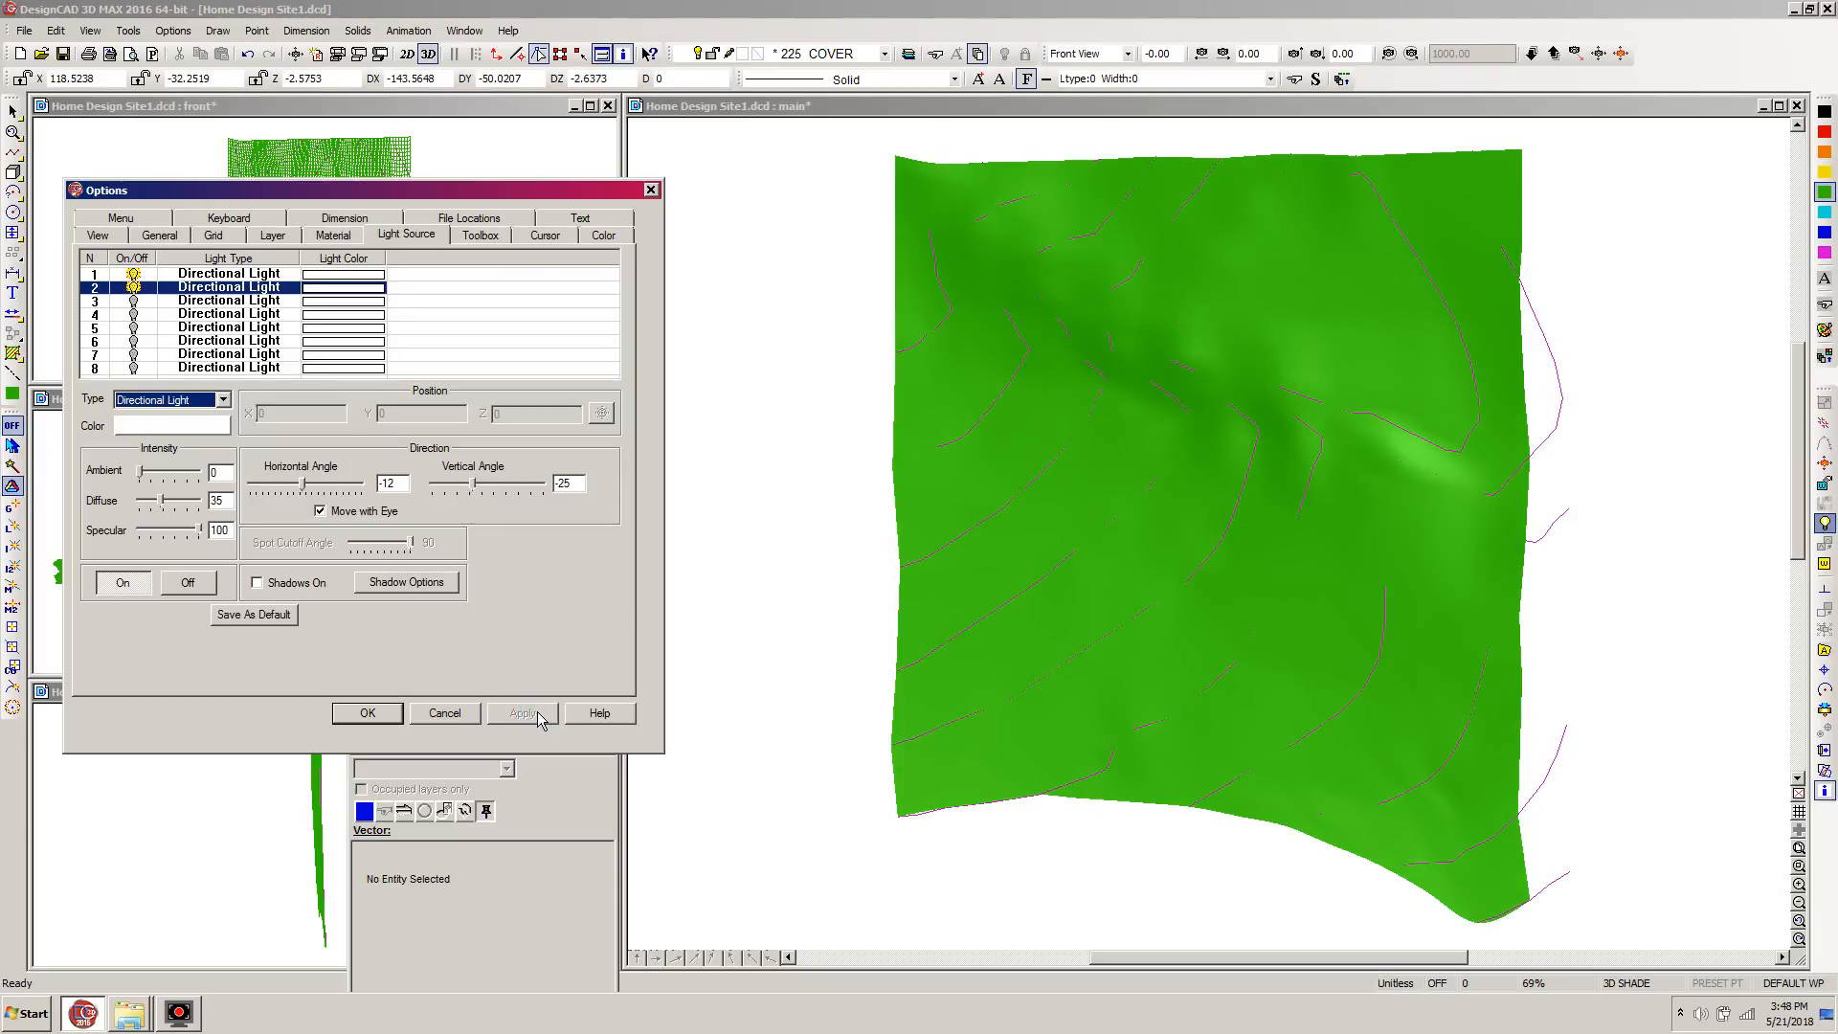
pyautogui.moveTo(473, 489); pyautogui.dragTo(481, 490)
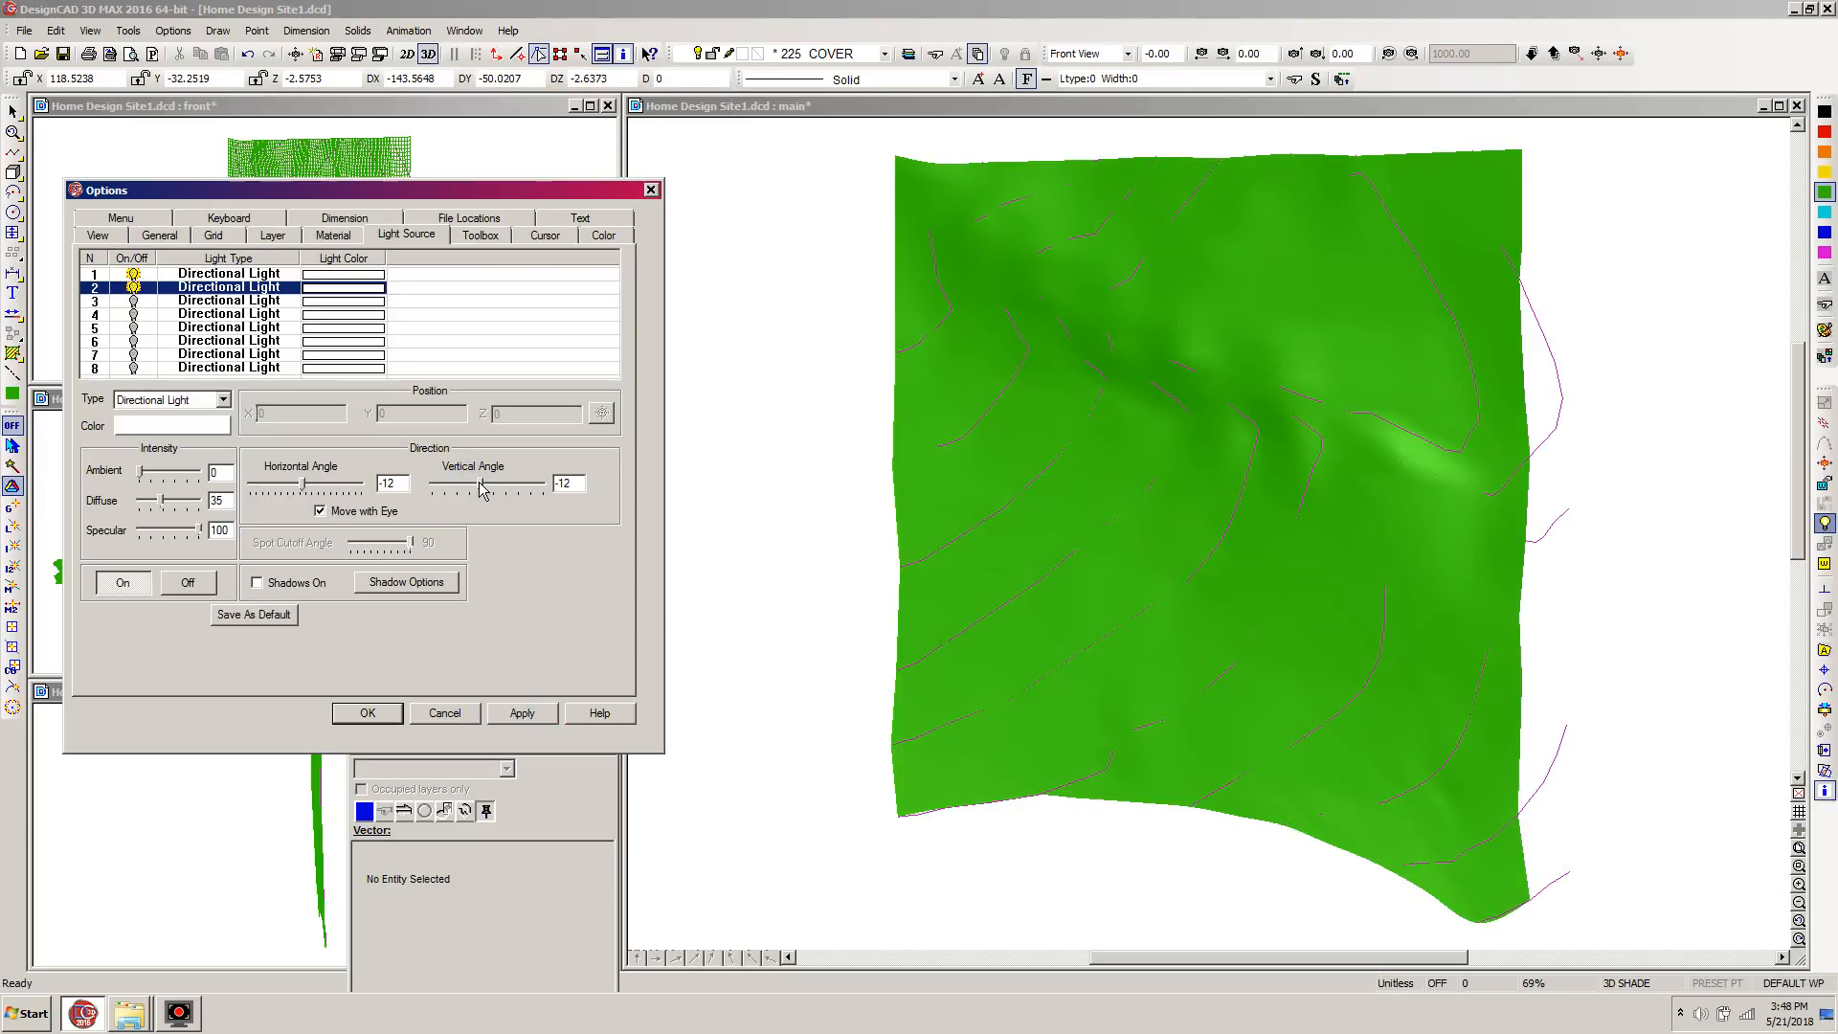
pyautogui.click(543, 716)
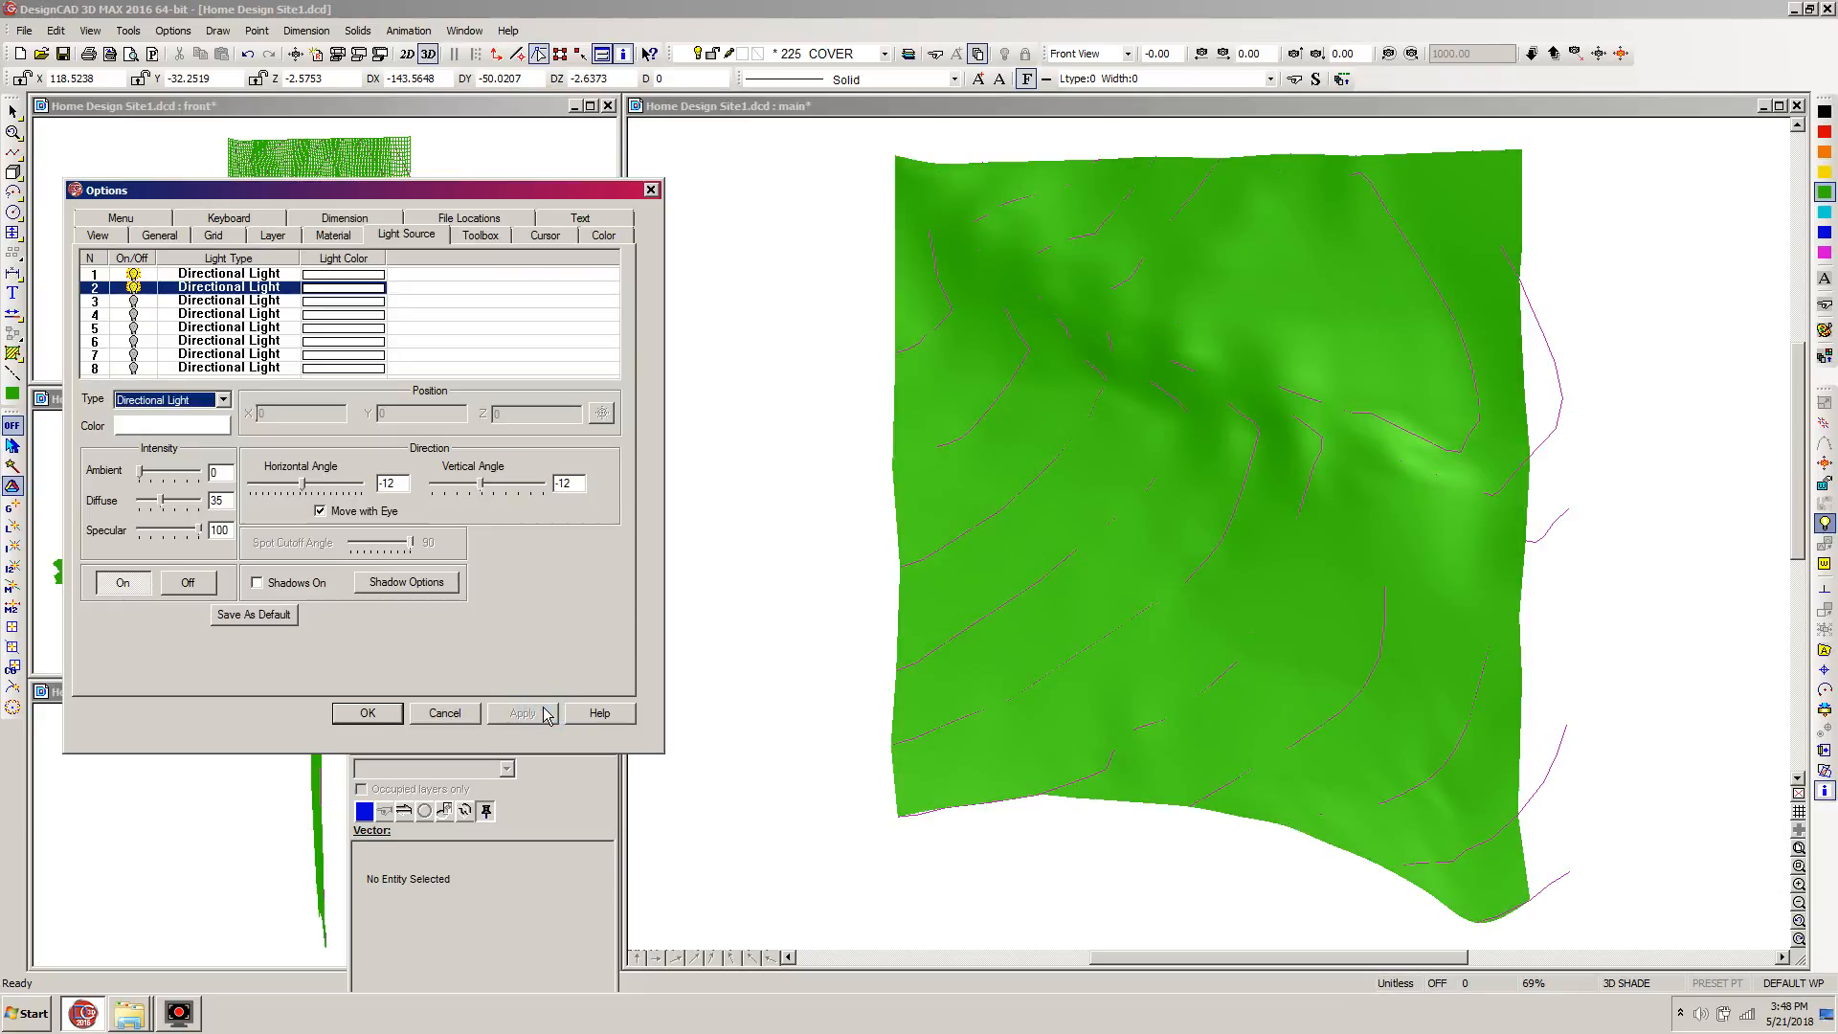
pyautogui.click(485, 490)
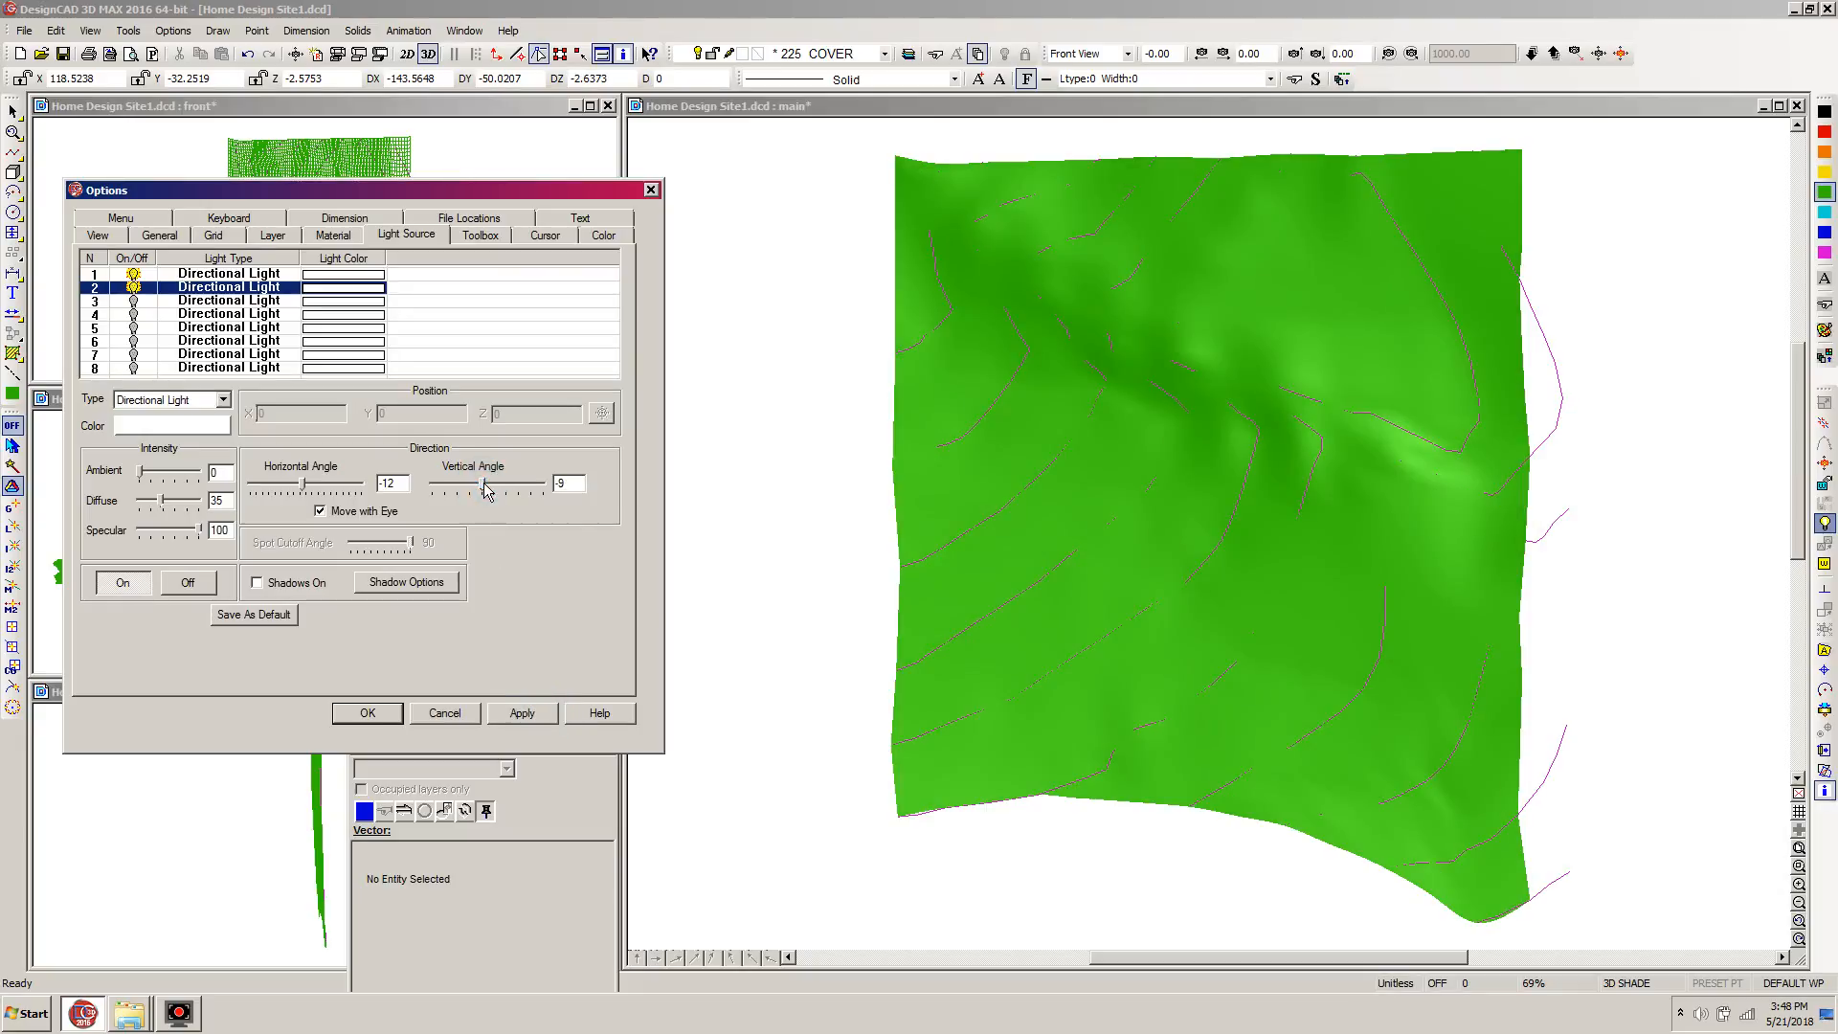
pyautogui.click(498, 715)
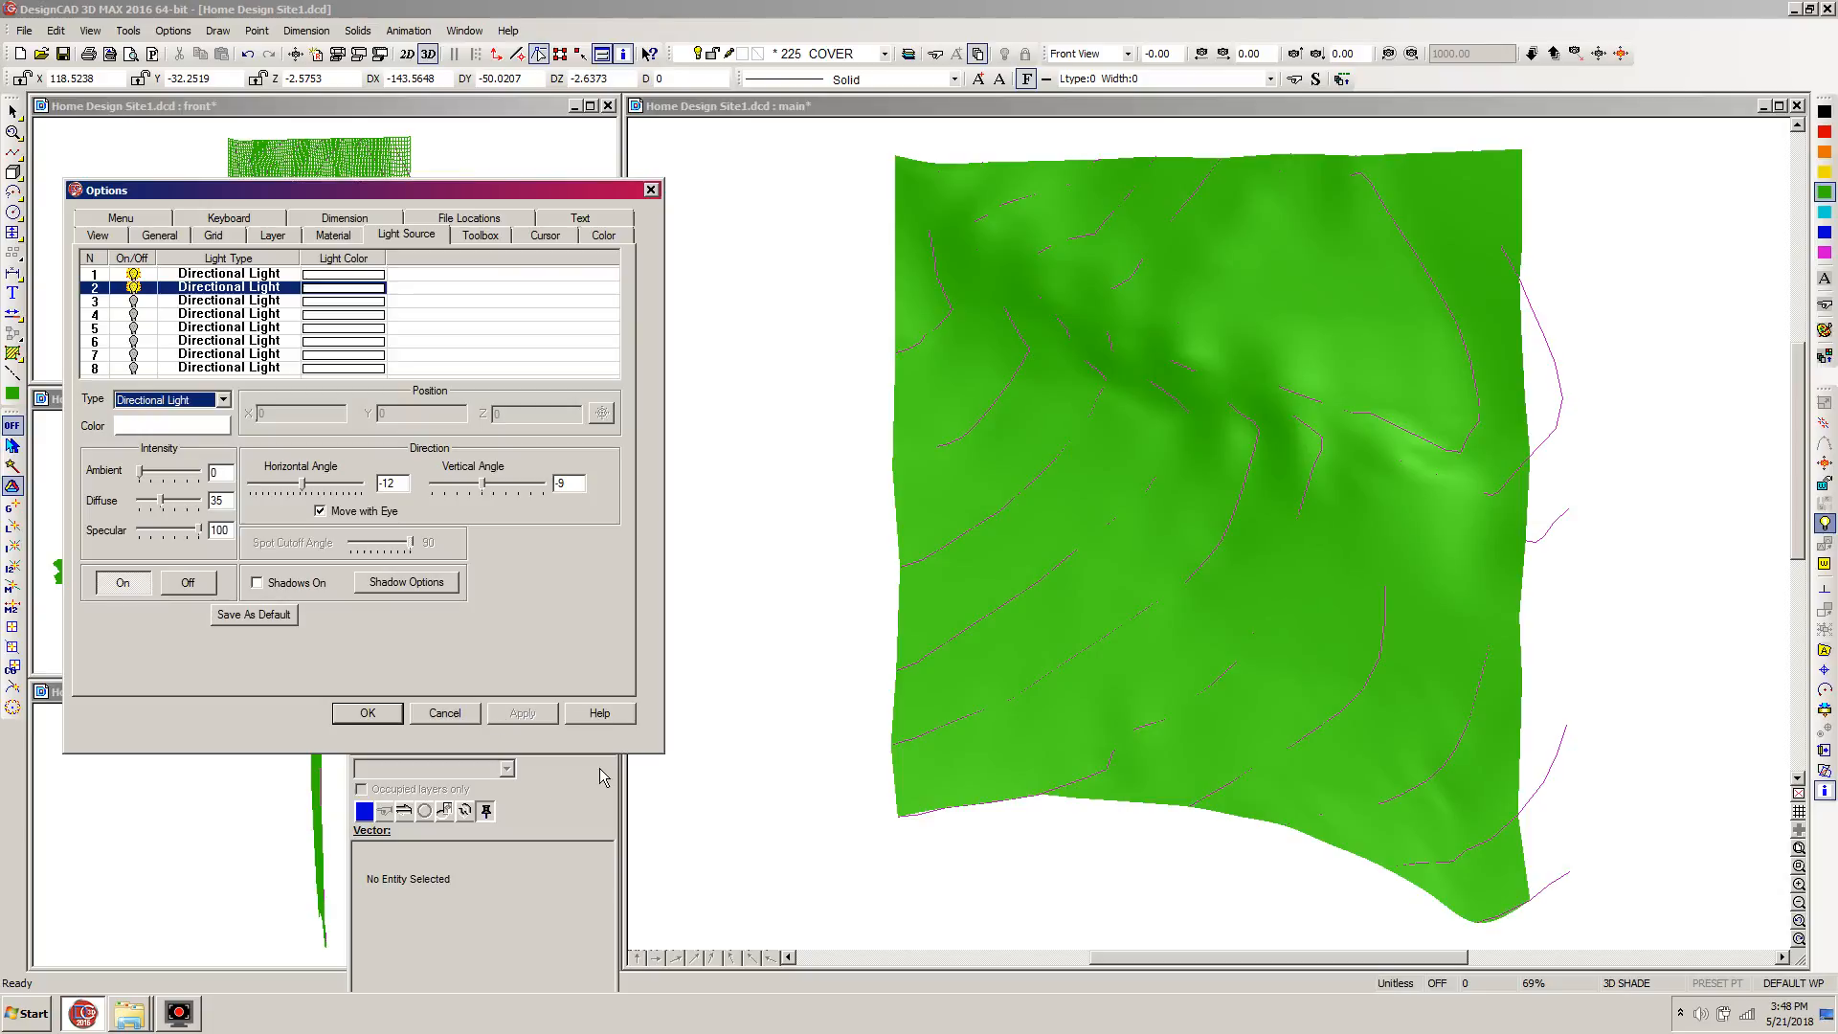
pyautogui.click(364, 713)
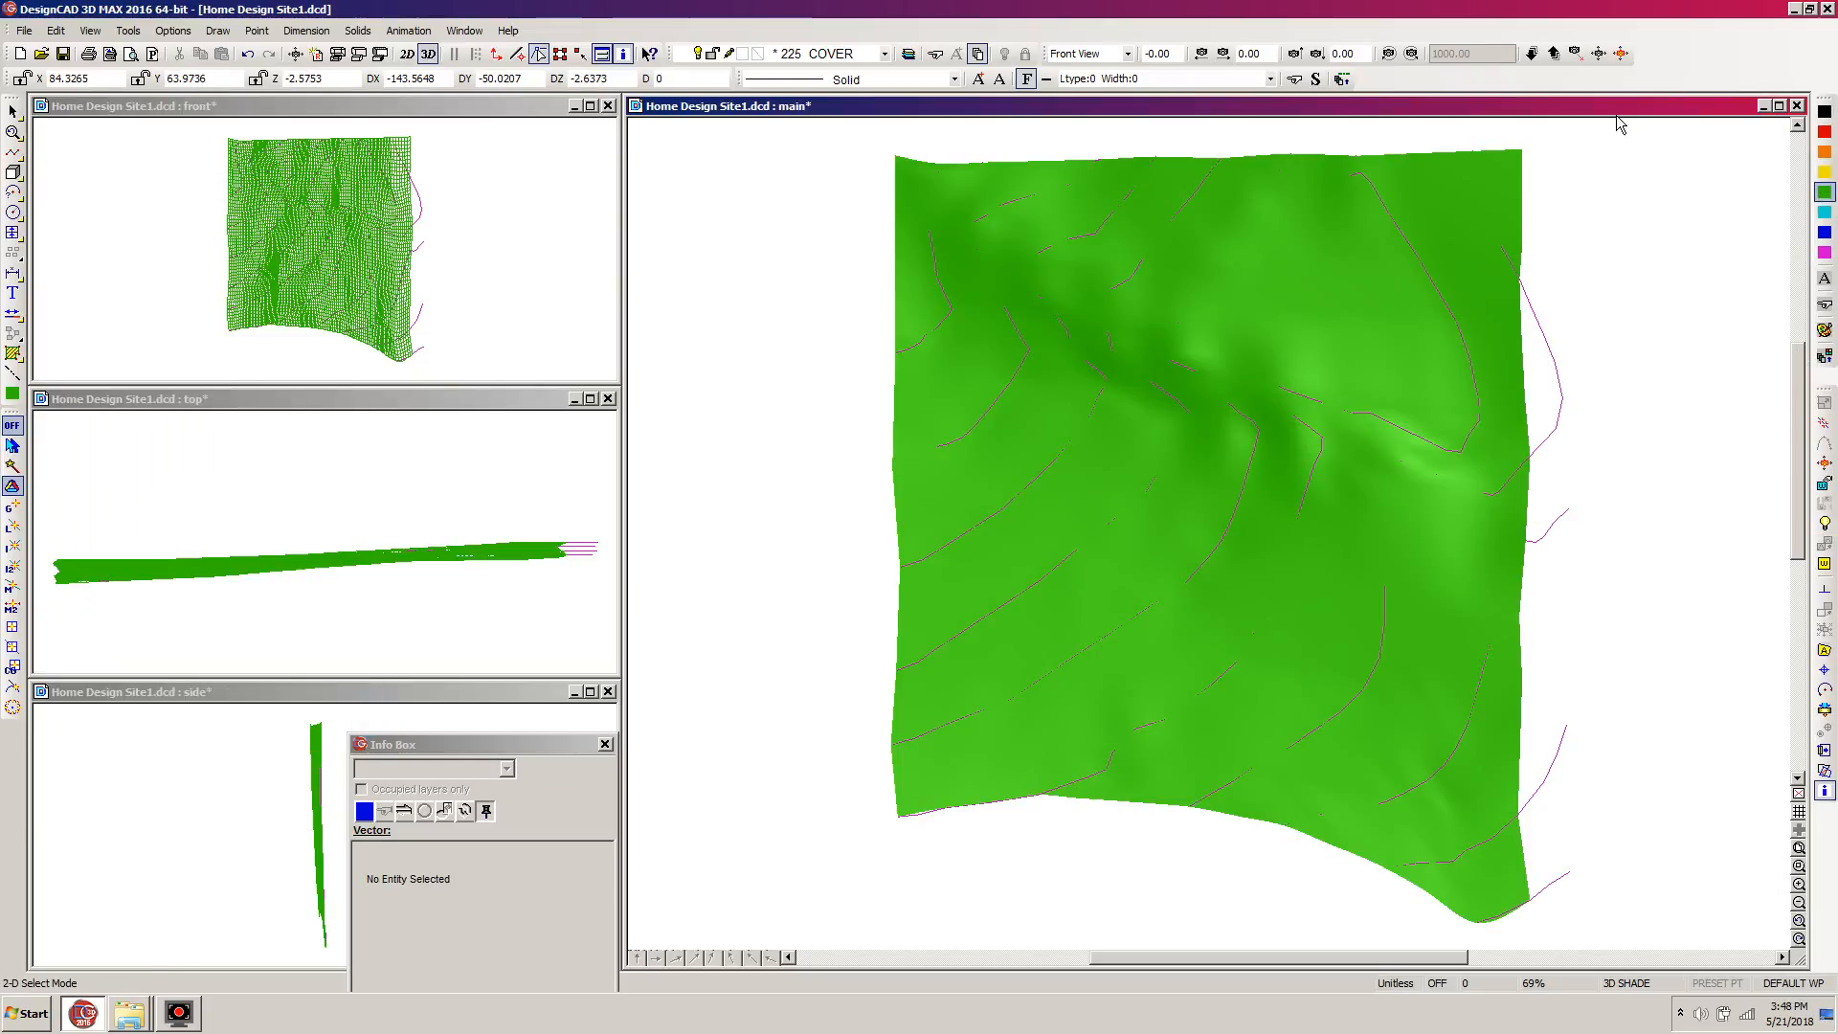
# Orbit the camera around the shaded terrain in the main view to examine its relief, then leave the camera view.
pyautogui.click(1623, 54)
pyautogui.moveTo(1518, 234)
pyautogui.mouseDown()
pyautogui.moveTo(1452, 308)
pyautogui.moveTo(1496, 667)
pyautogui.moveTo(1461, 862)
pyautogui.moveTo(1506, 616)
pyautogui.moveTo(1646, 521)
pyautogui.moveTo(1487, 270)
pyautogui.moveTo(1366, 604)
pyautogui.moveTo(1363, 735)
pyautogui.moveTo(1391, 451)
pyautogui.moveTo(1429, 713)
pyautogui.moveTo(1416, 845)
pyautogui.moveTo(1403, 698)
pyautogui.moveTo(1510, 648)
pyautogui.moveTo(1432, 911)
pyautogui.moveTo(1202, 542)
pyautogui.mouseUp()
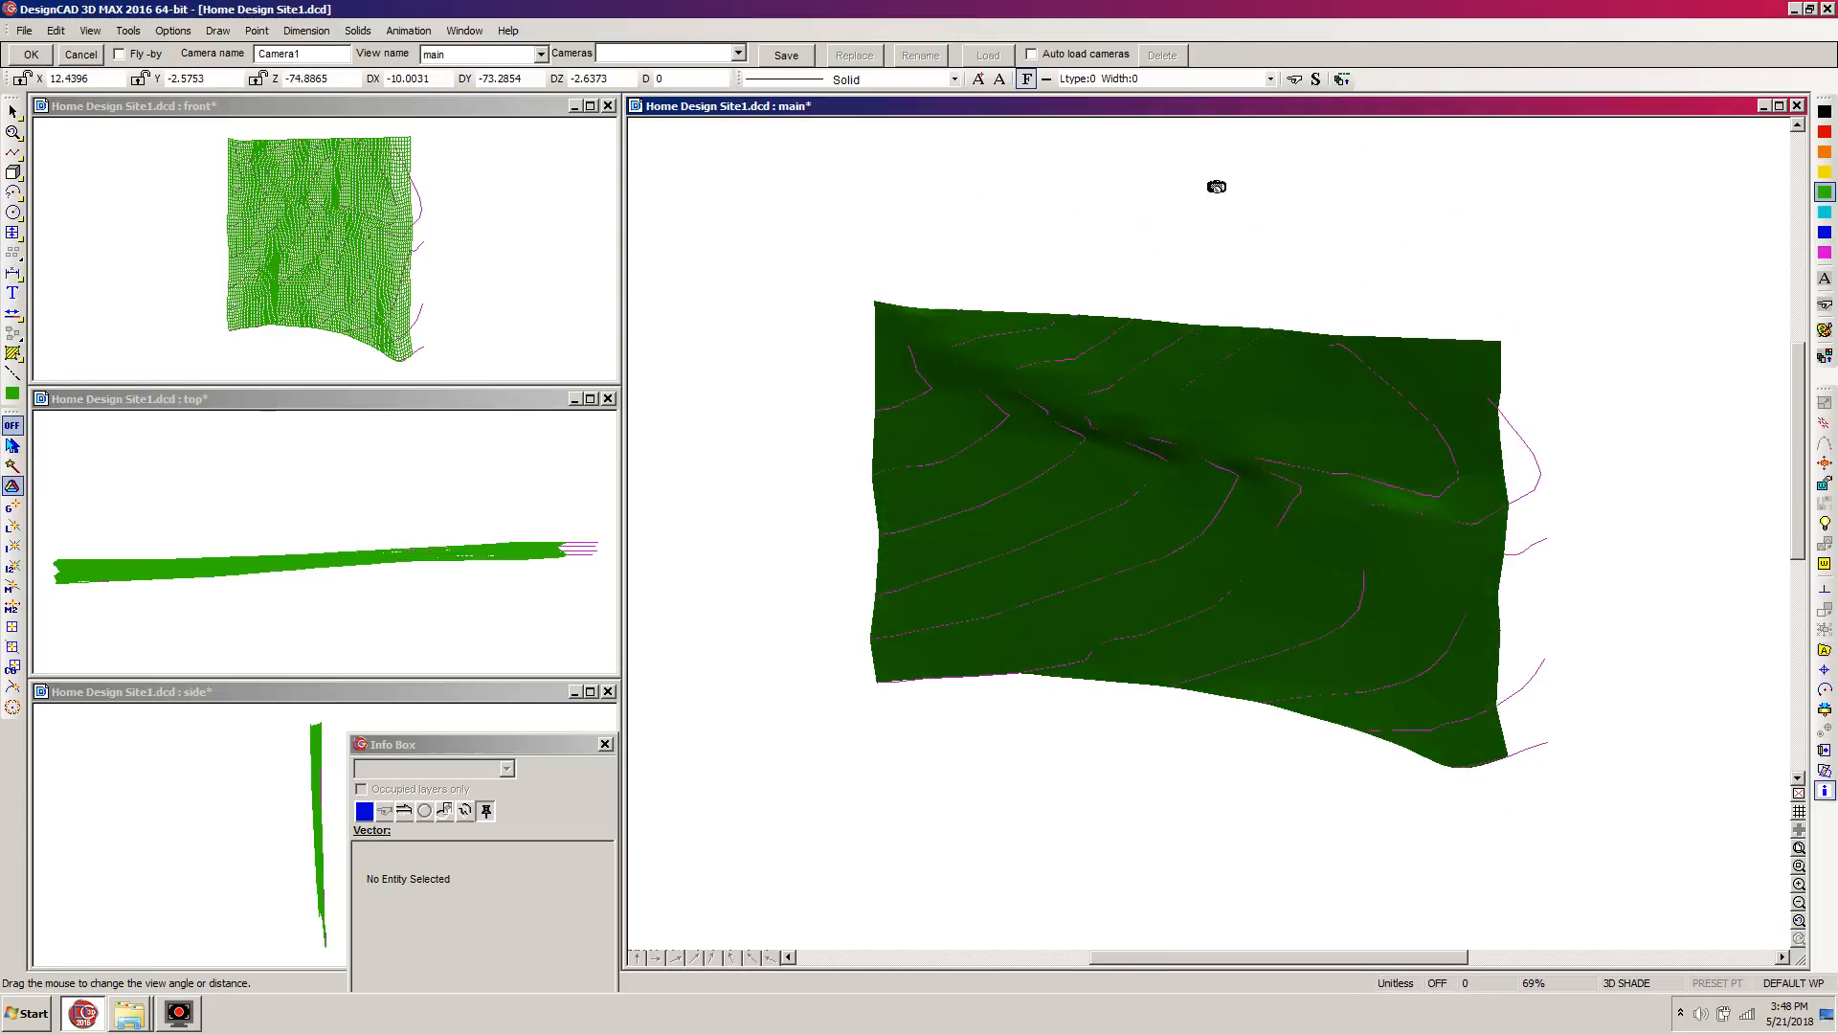
pyautogui.moveTo(1219, 236)
pyautogui.mouseDown()
pyautogui.moveTo(1215, 565)
pyautogui.moveTo(1235, 299)
pyautogui.moveTo(1158, 570)
pyautogui.moveTo(1238, 303)
pyautogui.moveTo(1219, 546)
pyautogui.moveTo(1262, 365)
pyautogui.mouseUp()
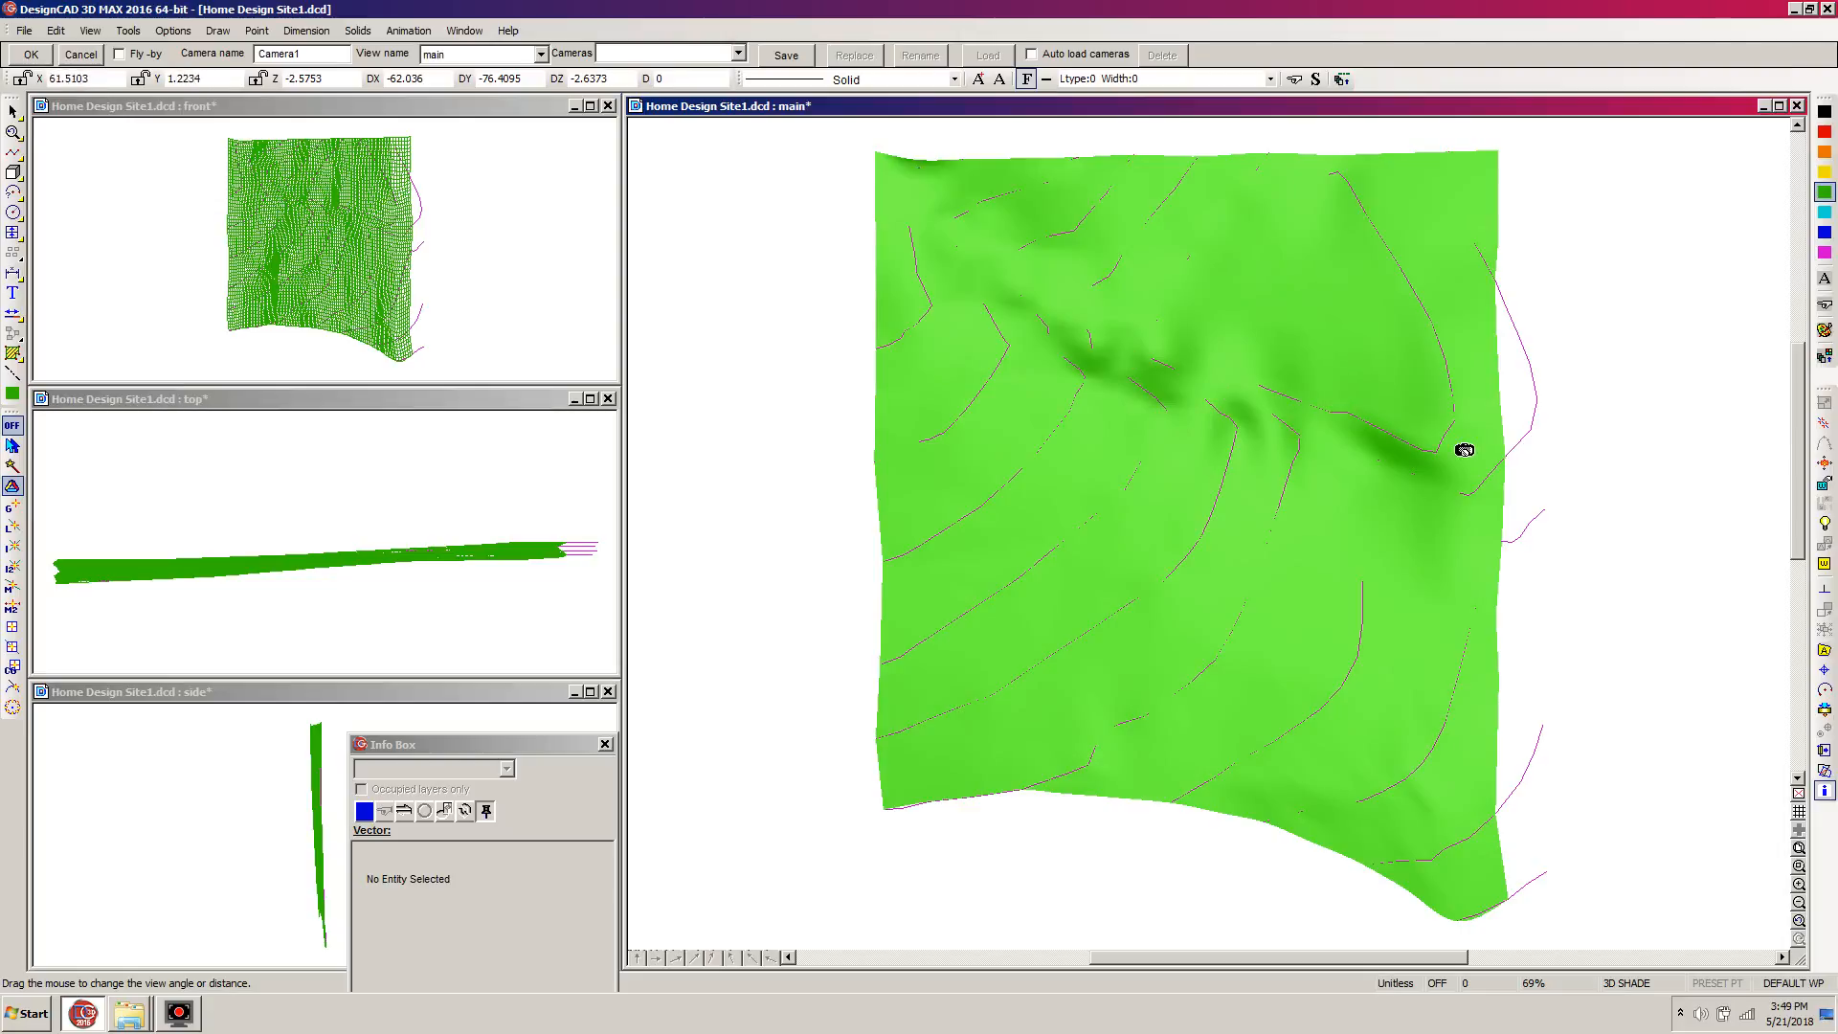
pyautogui.press('Return')
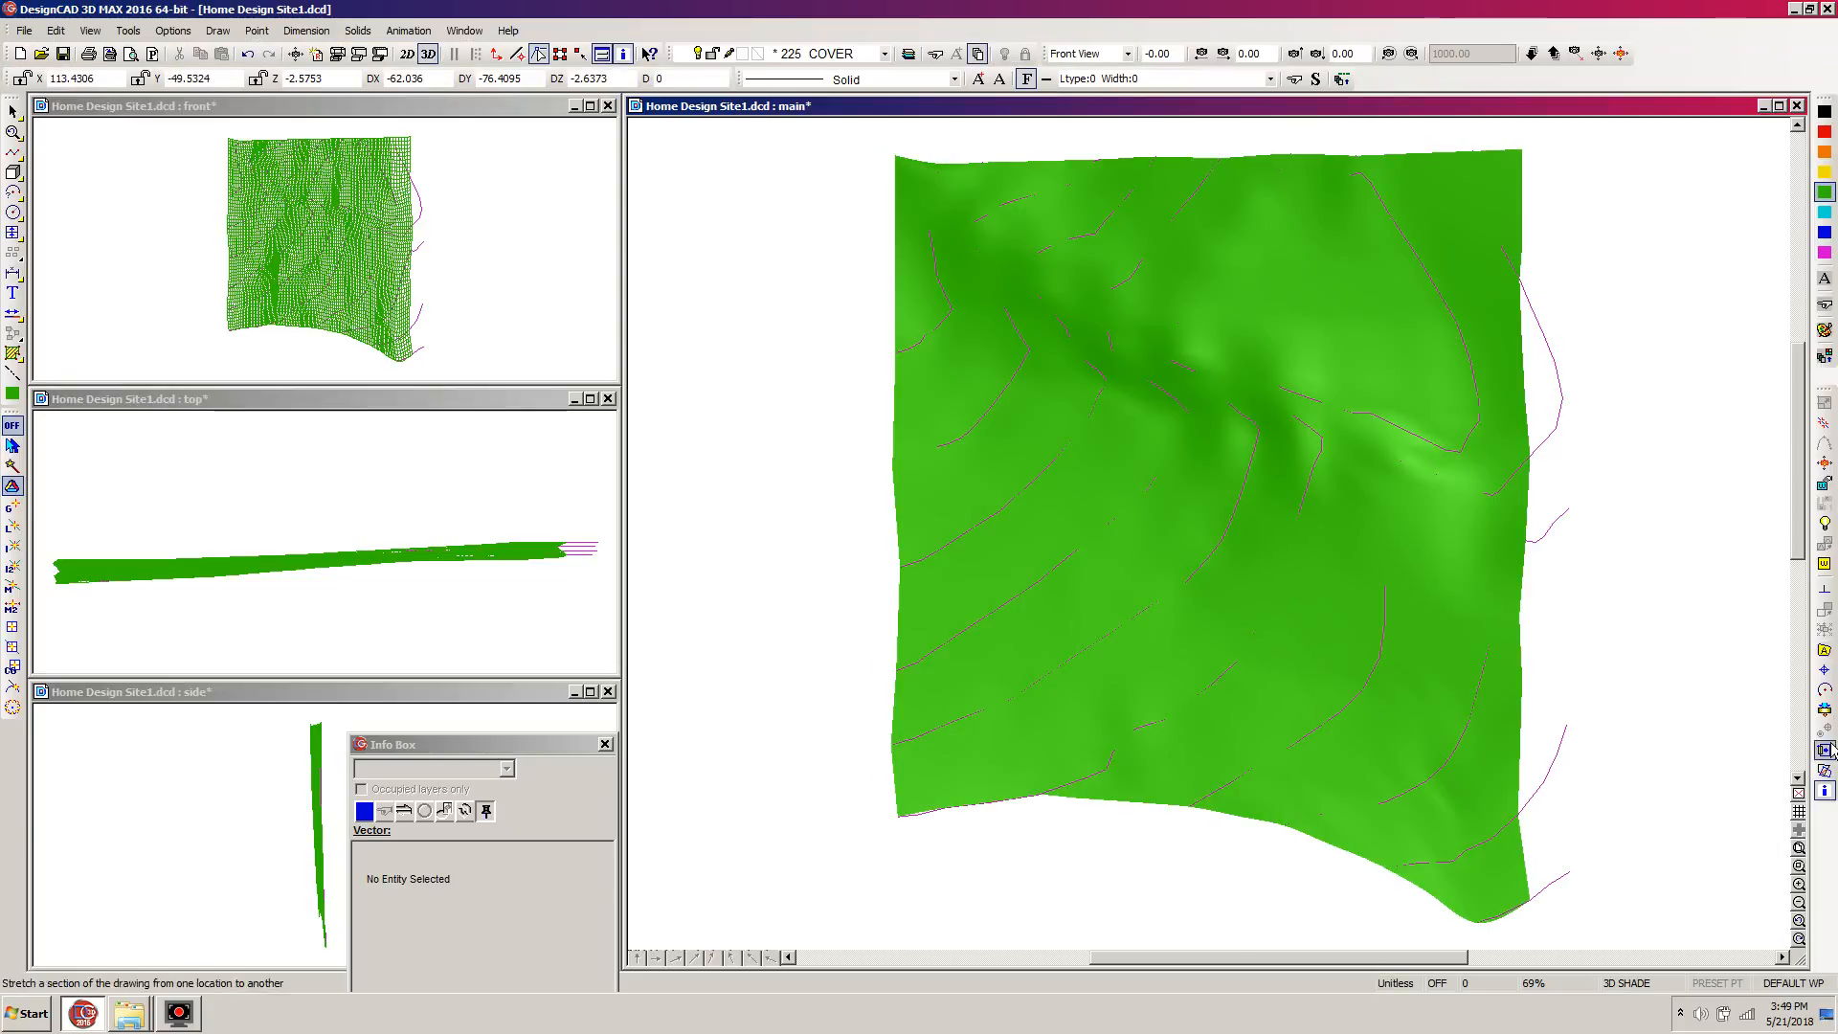
# Turn off directional light 1 and try its diffuse intensity at 73, then at 81, applying each change.
pyautogui.click(1825, 523)
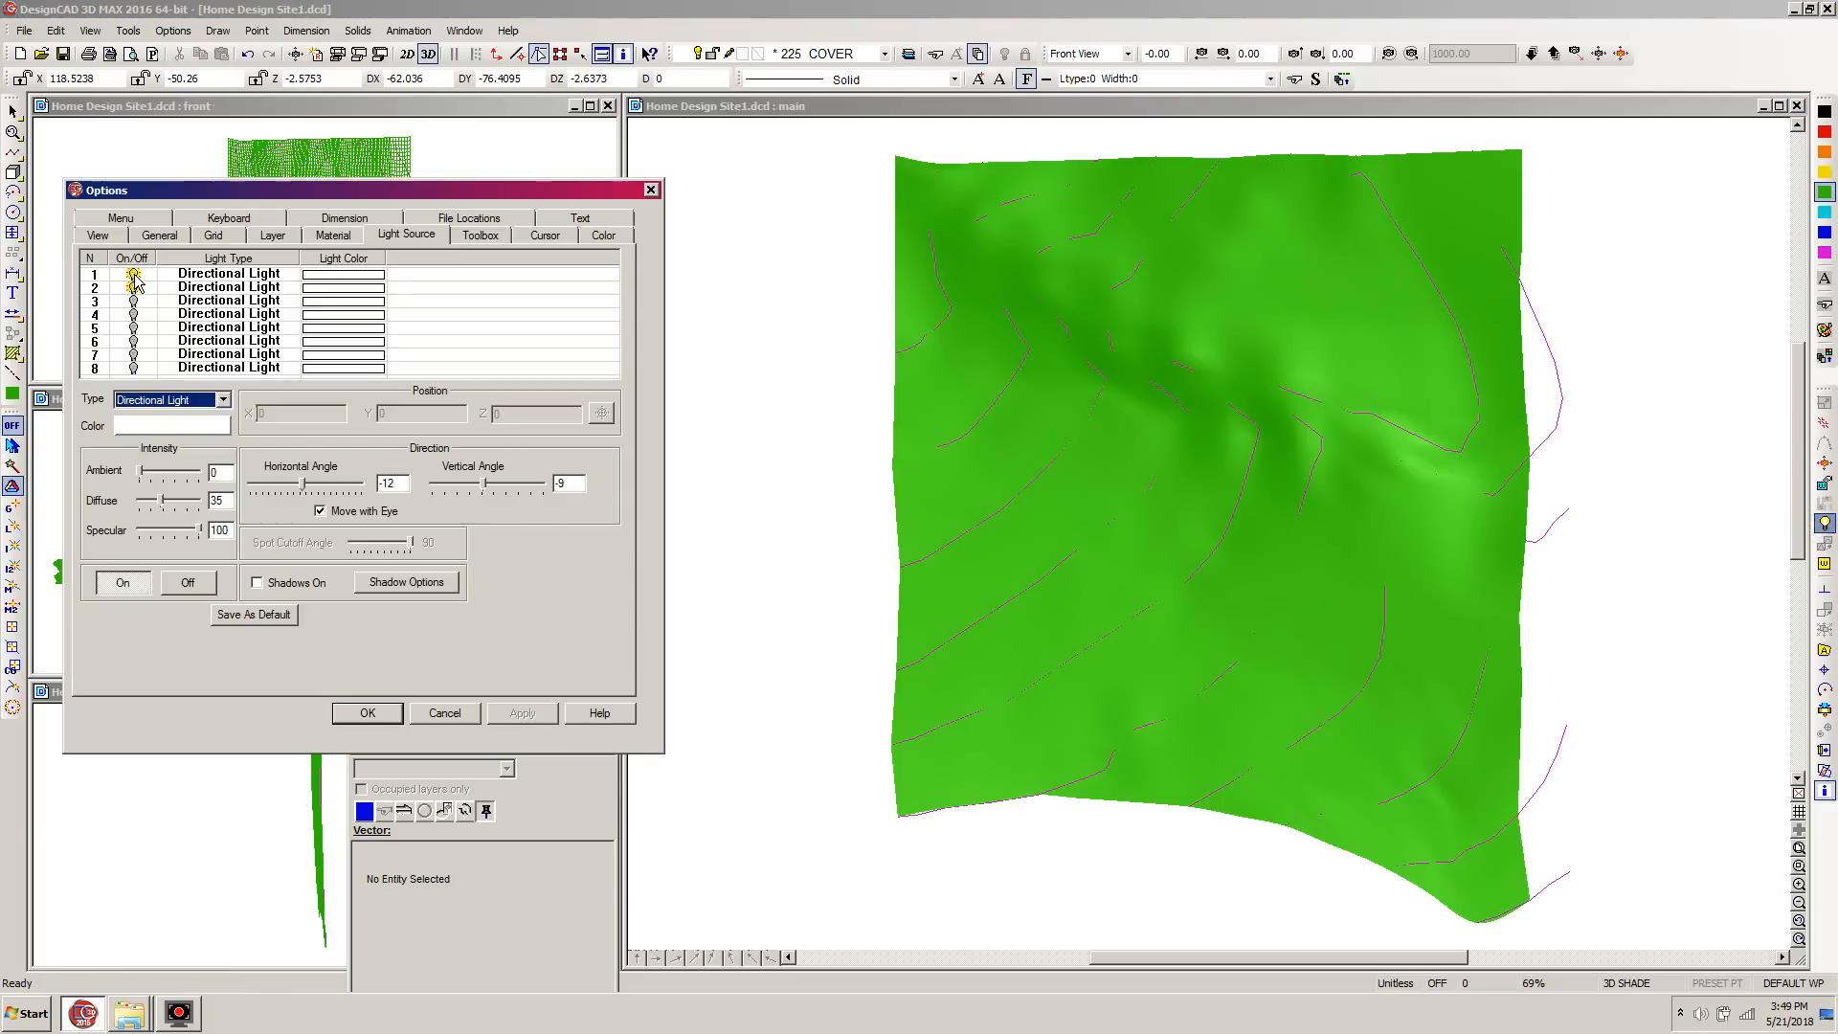
pyautogui.click(133, 275)
pyautogui.click(532, 713)
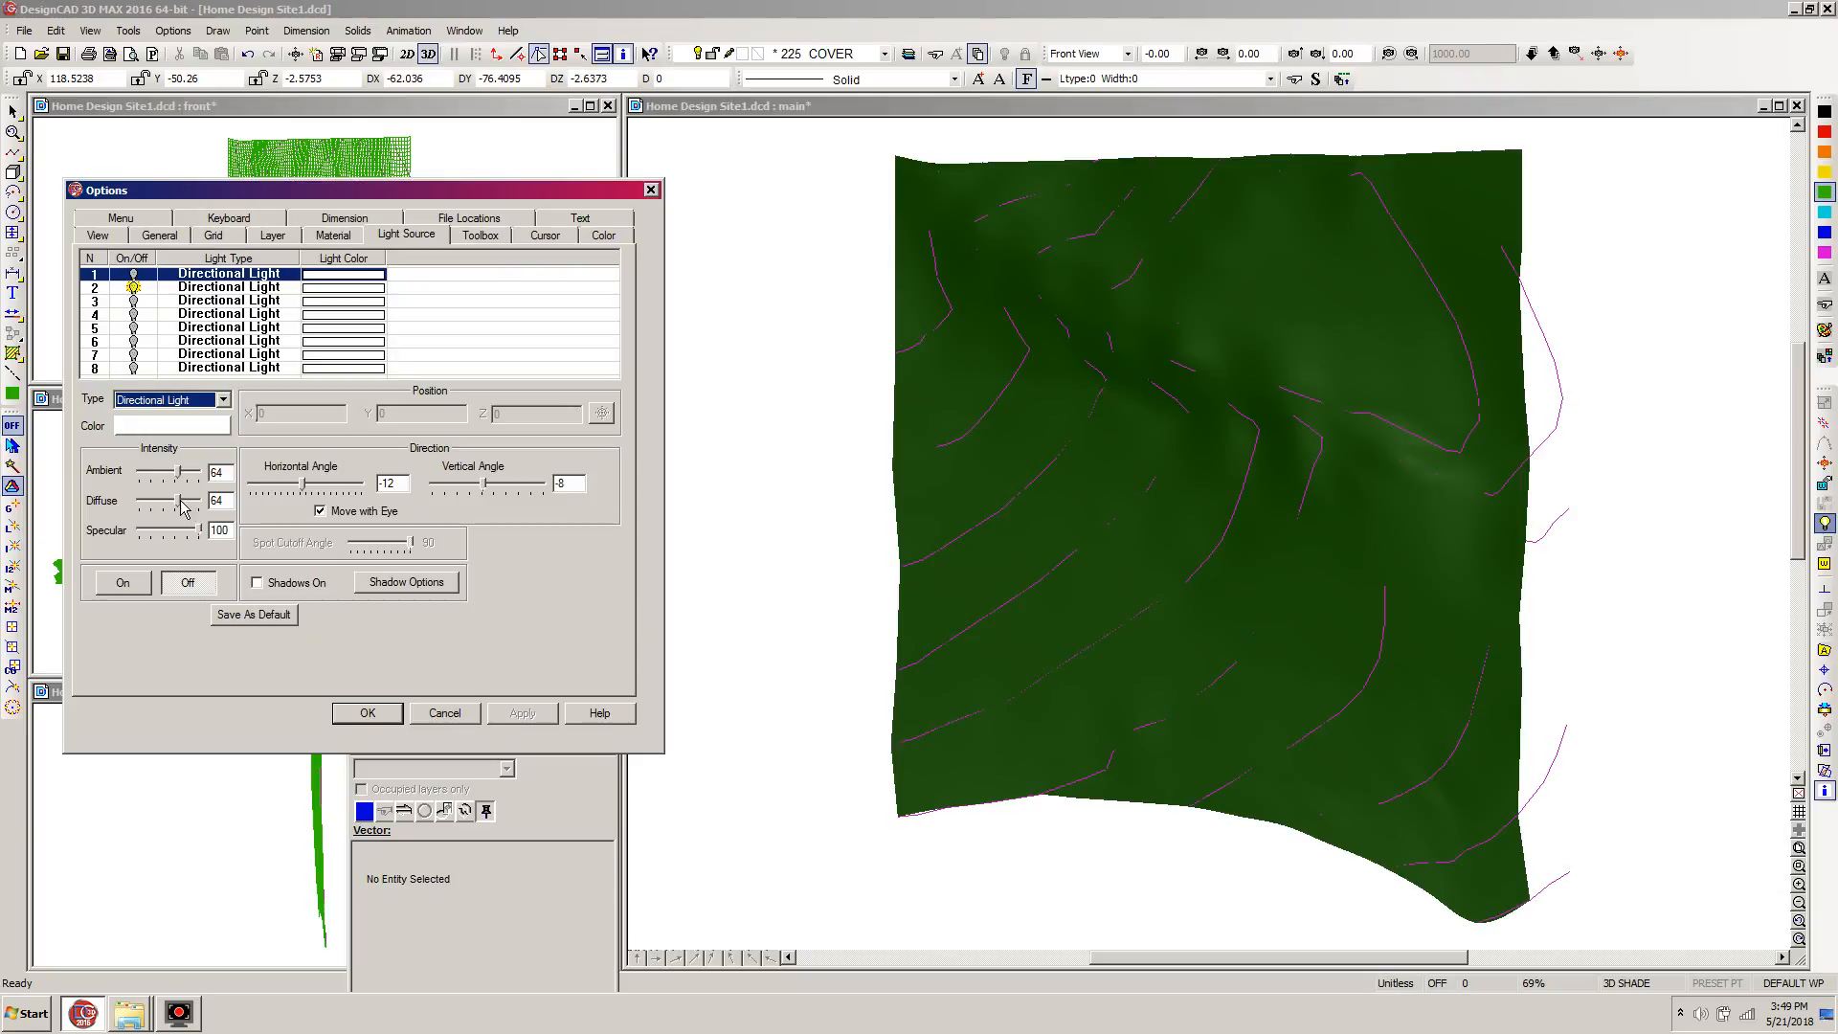
pyautogui.moveTo(182, 508); pyautogui.dragTo(185, 504)
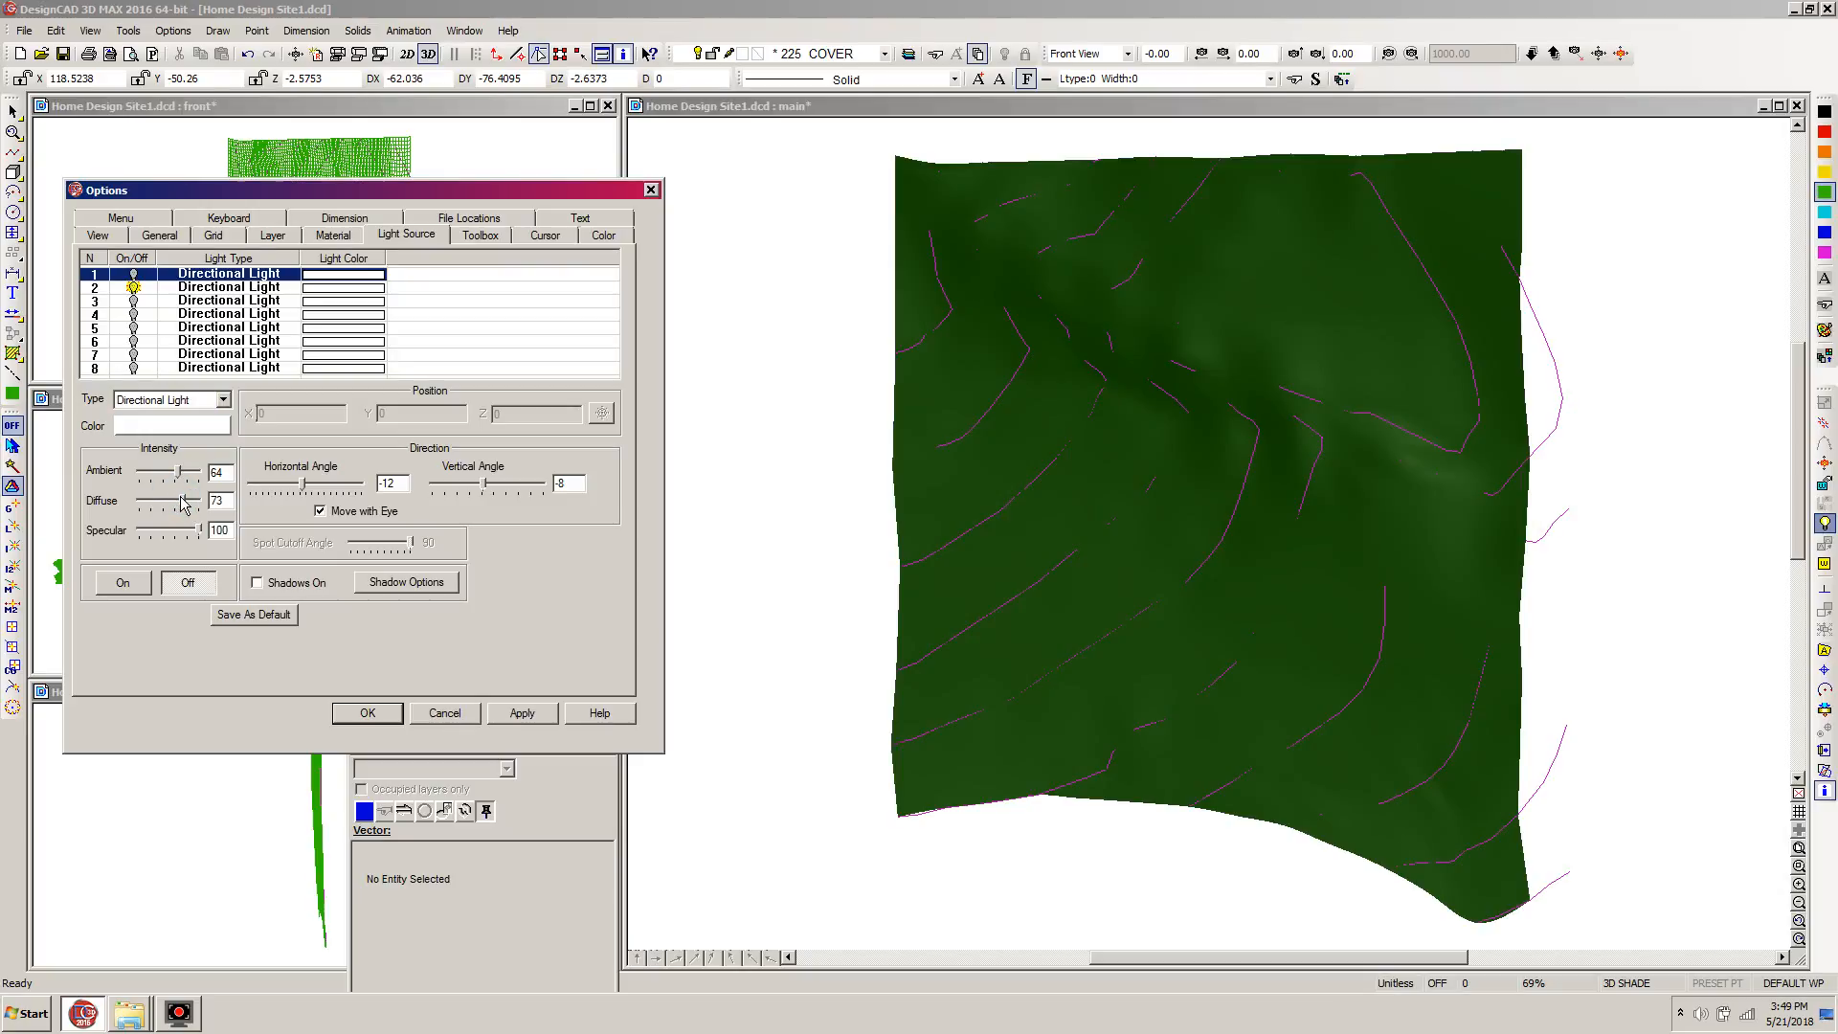
pyautogui.click(510, 715)
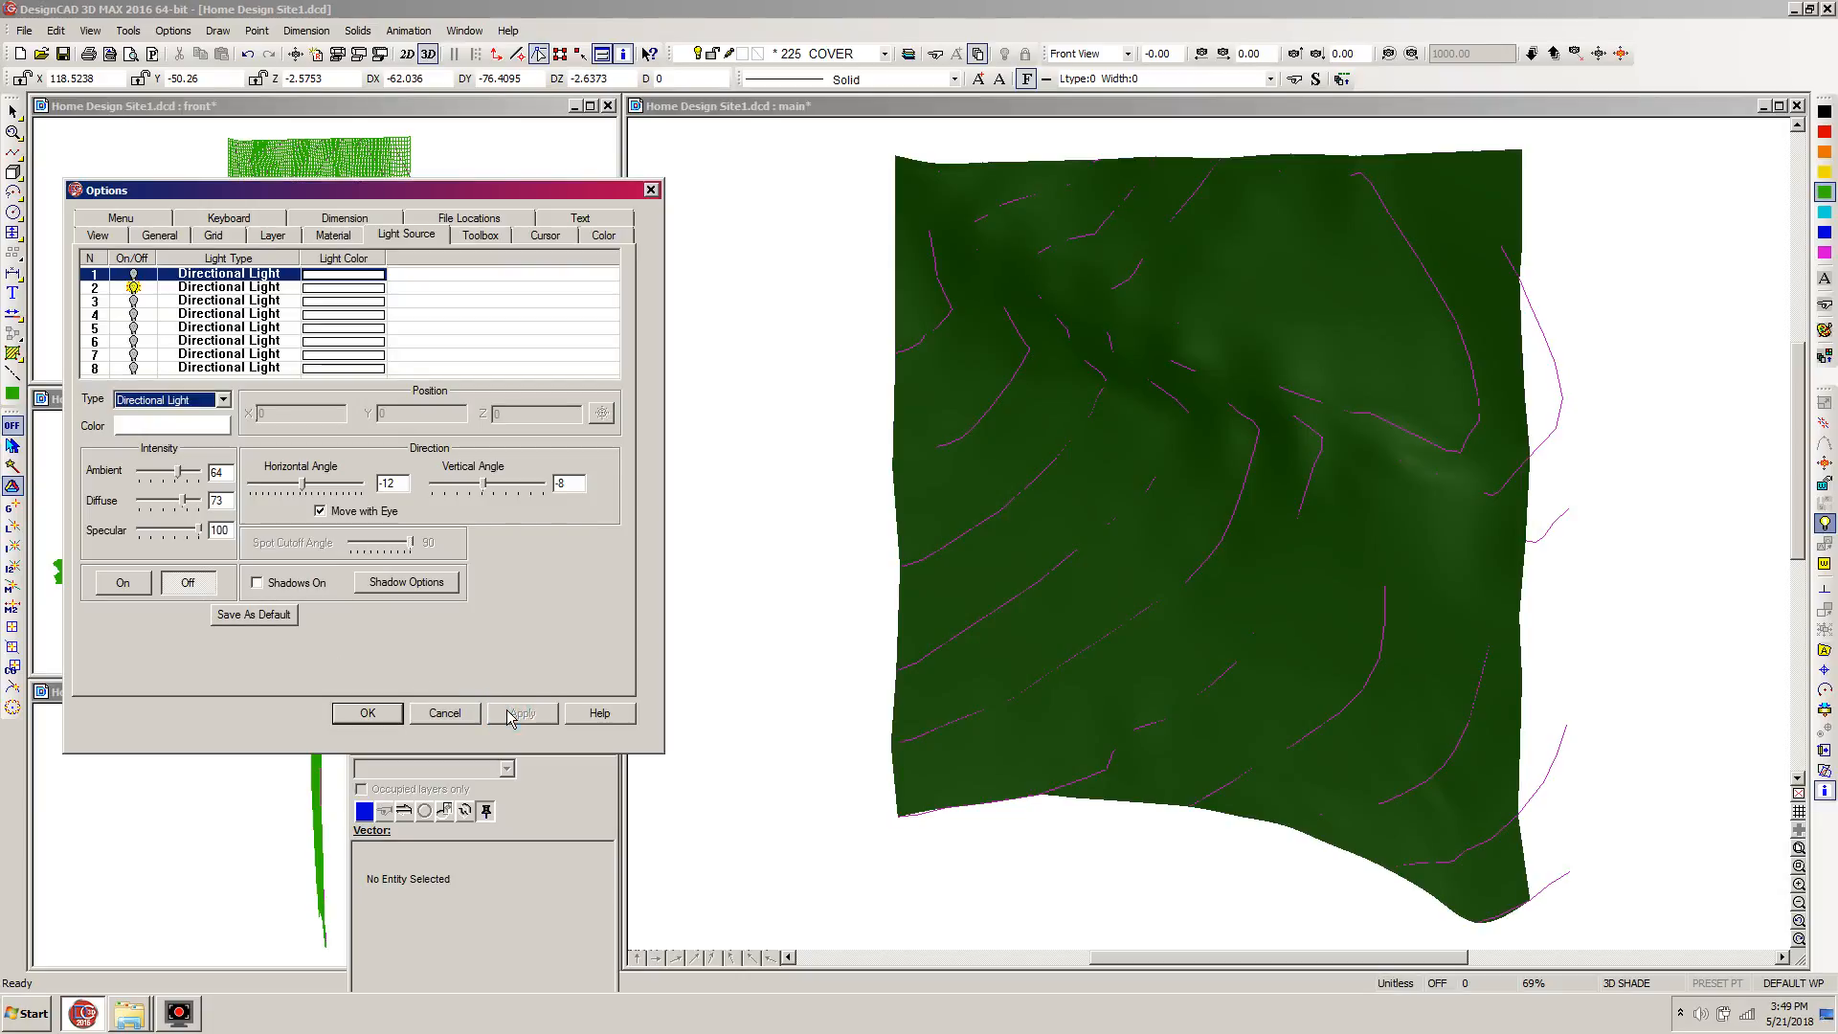
pyautogui.moveTo(188, 504); pyautogui.dragTo(194, 504)
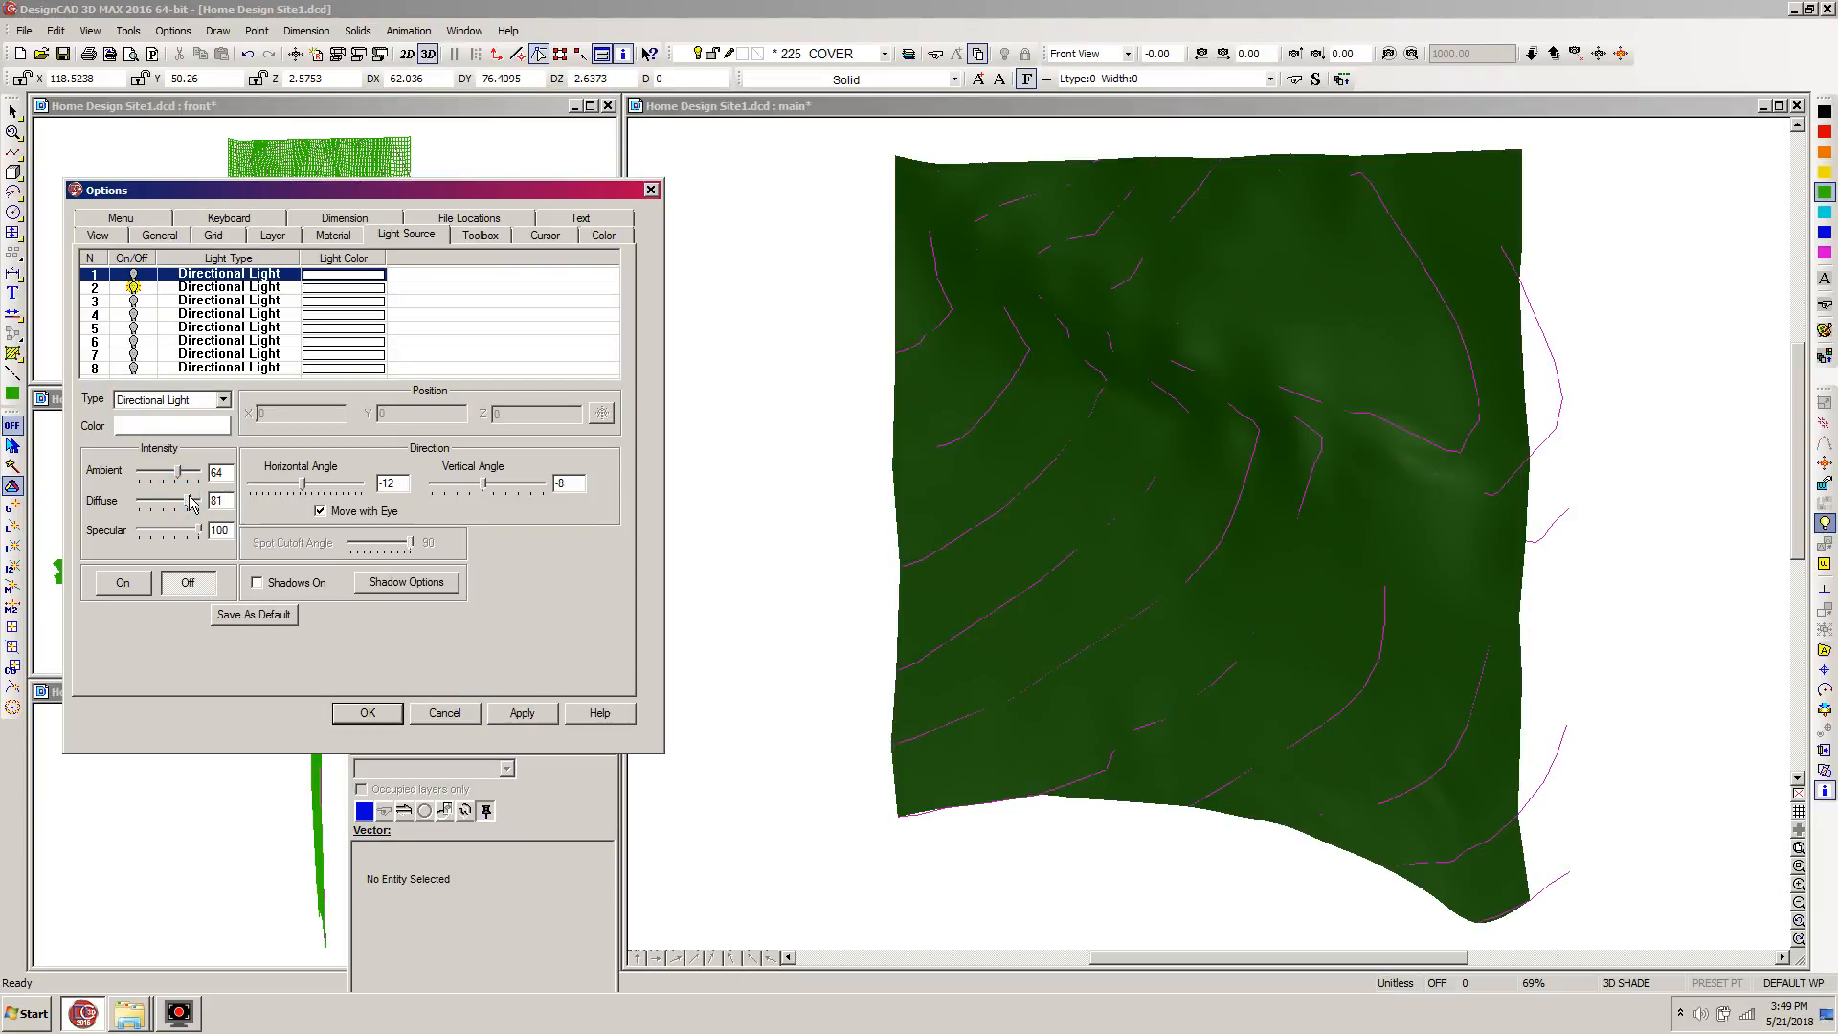
pyautogui.click(517, 715)
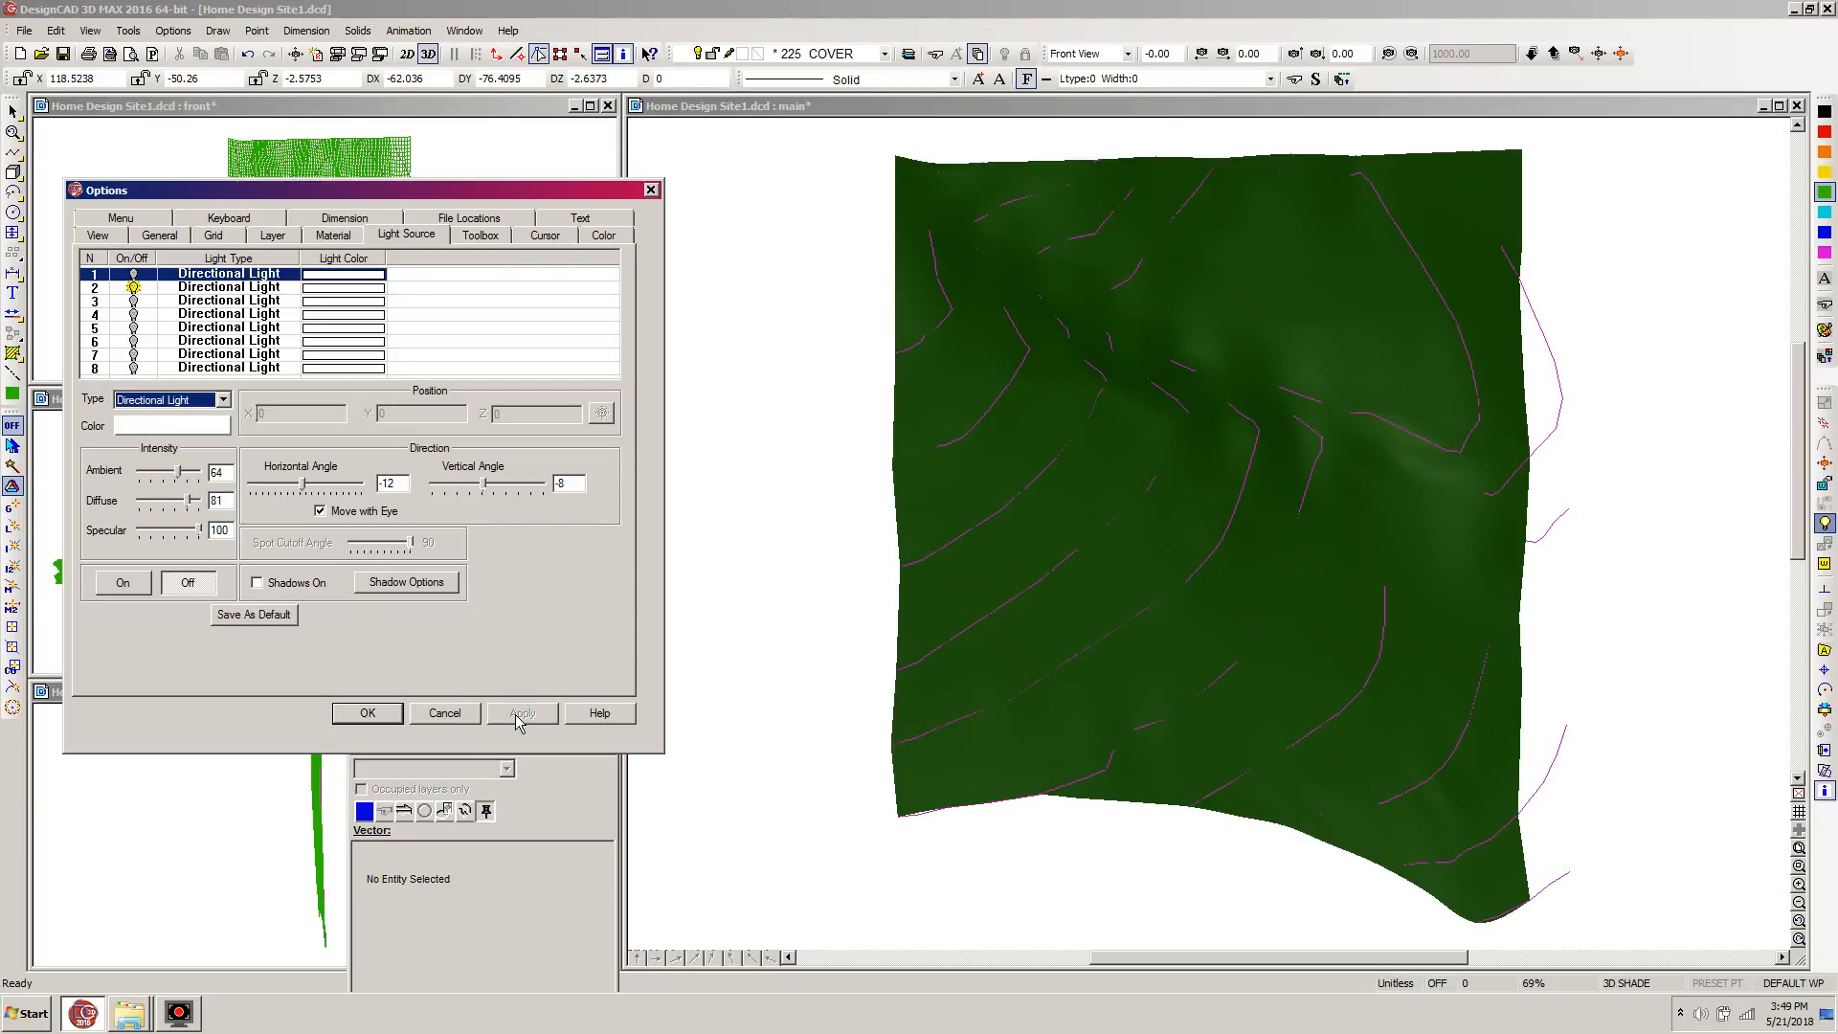
# Raise the diffuse intensity of directional light 2 to 45, then to 63, applying each value.
pyautogui.click(144, 287)
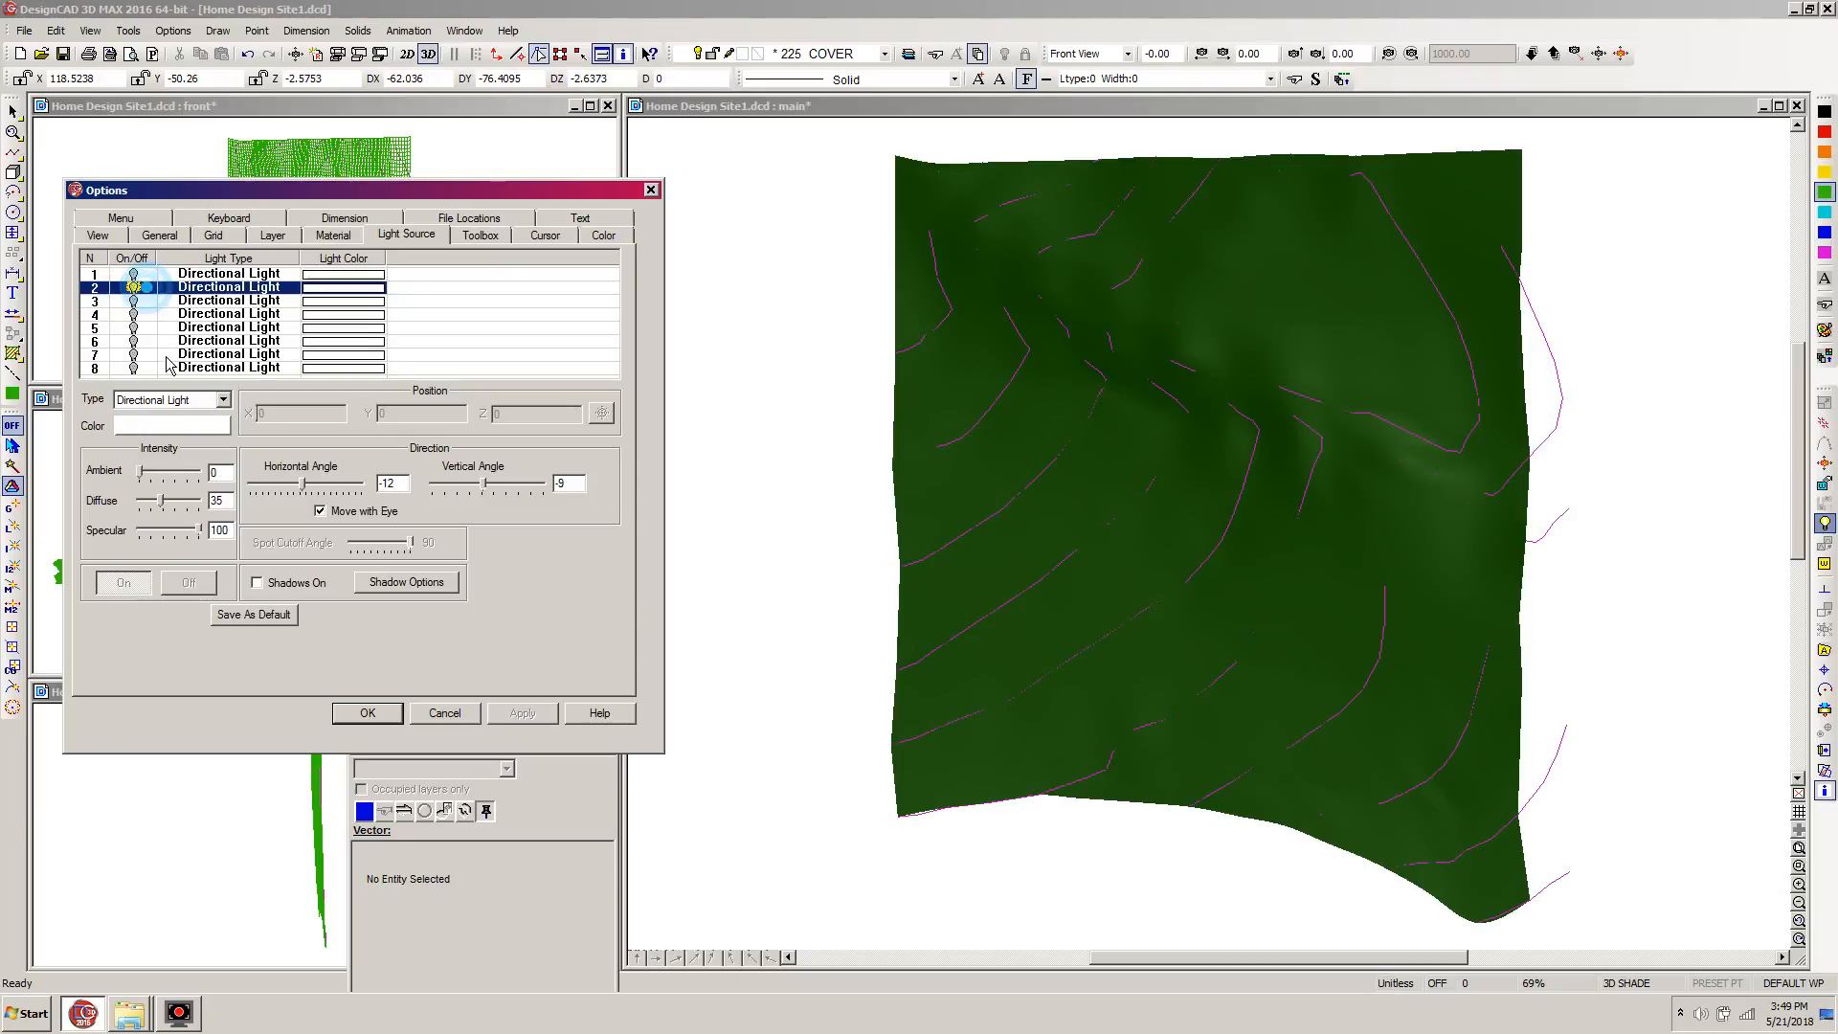
pyautogui.moveTo(161, 499); pyautogui.dragTo(167, 500)
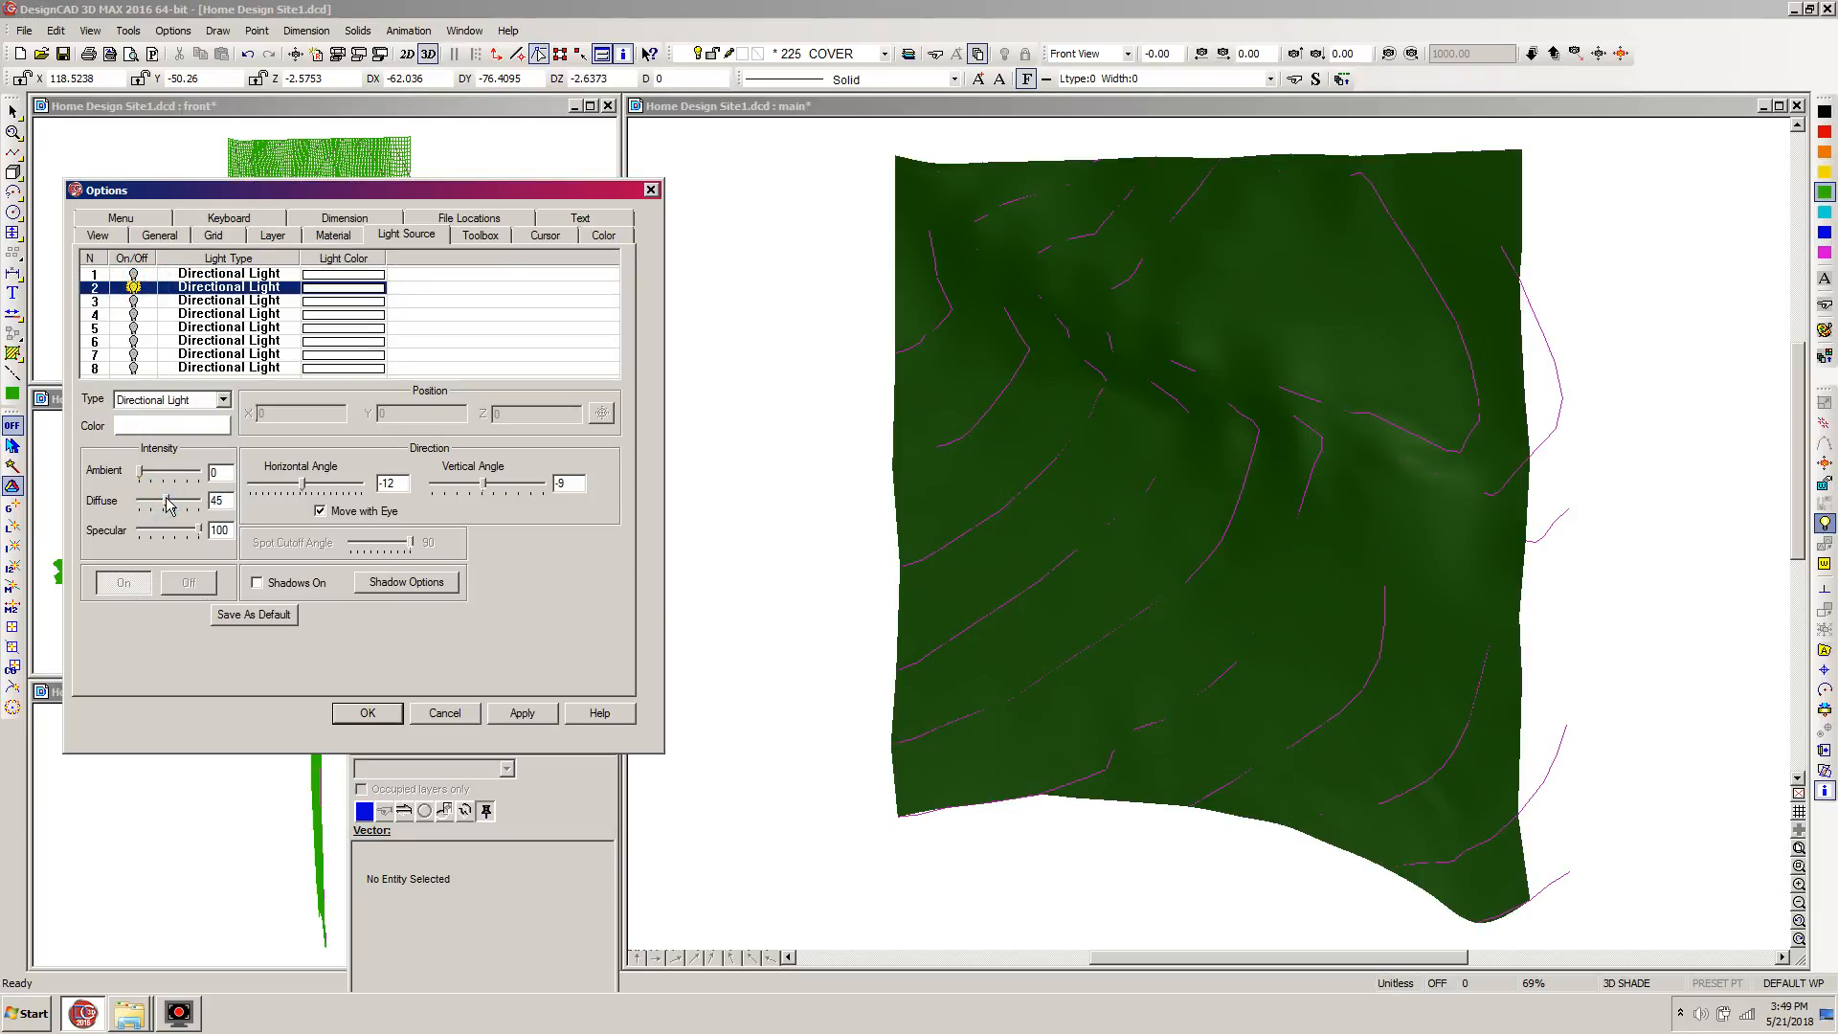
pyautogui.click(525, 713)
pyautogui.moveTo(174, 500); pyautogui.dragTo(179, 499)
pyautogui.click(522, 716)
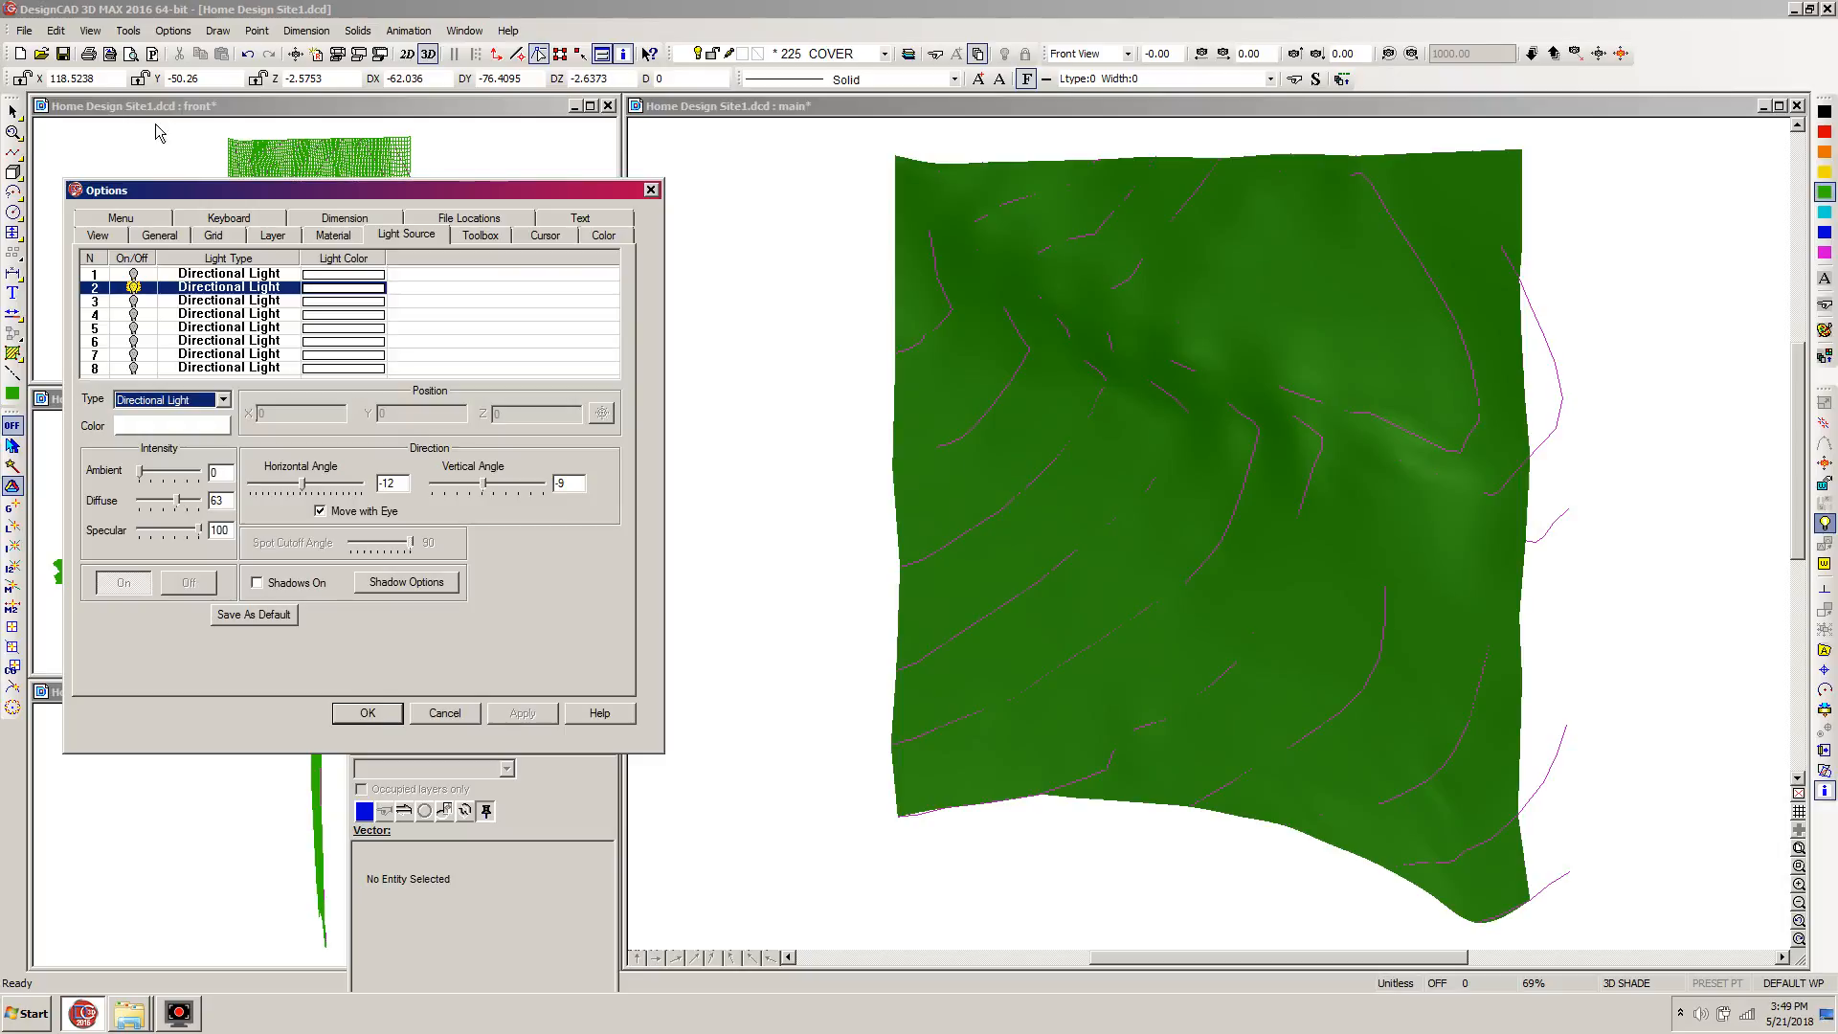
# Turn directional light 1 back on, reduce its diffuse intensity to 47, then to 40, and accept the light settings.
pyautogui.click(131, 274)
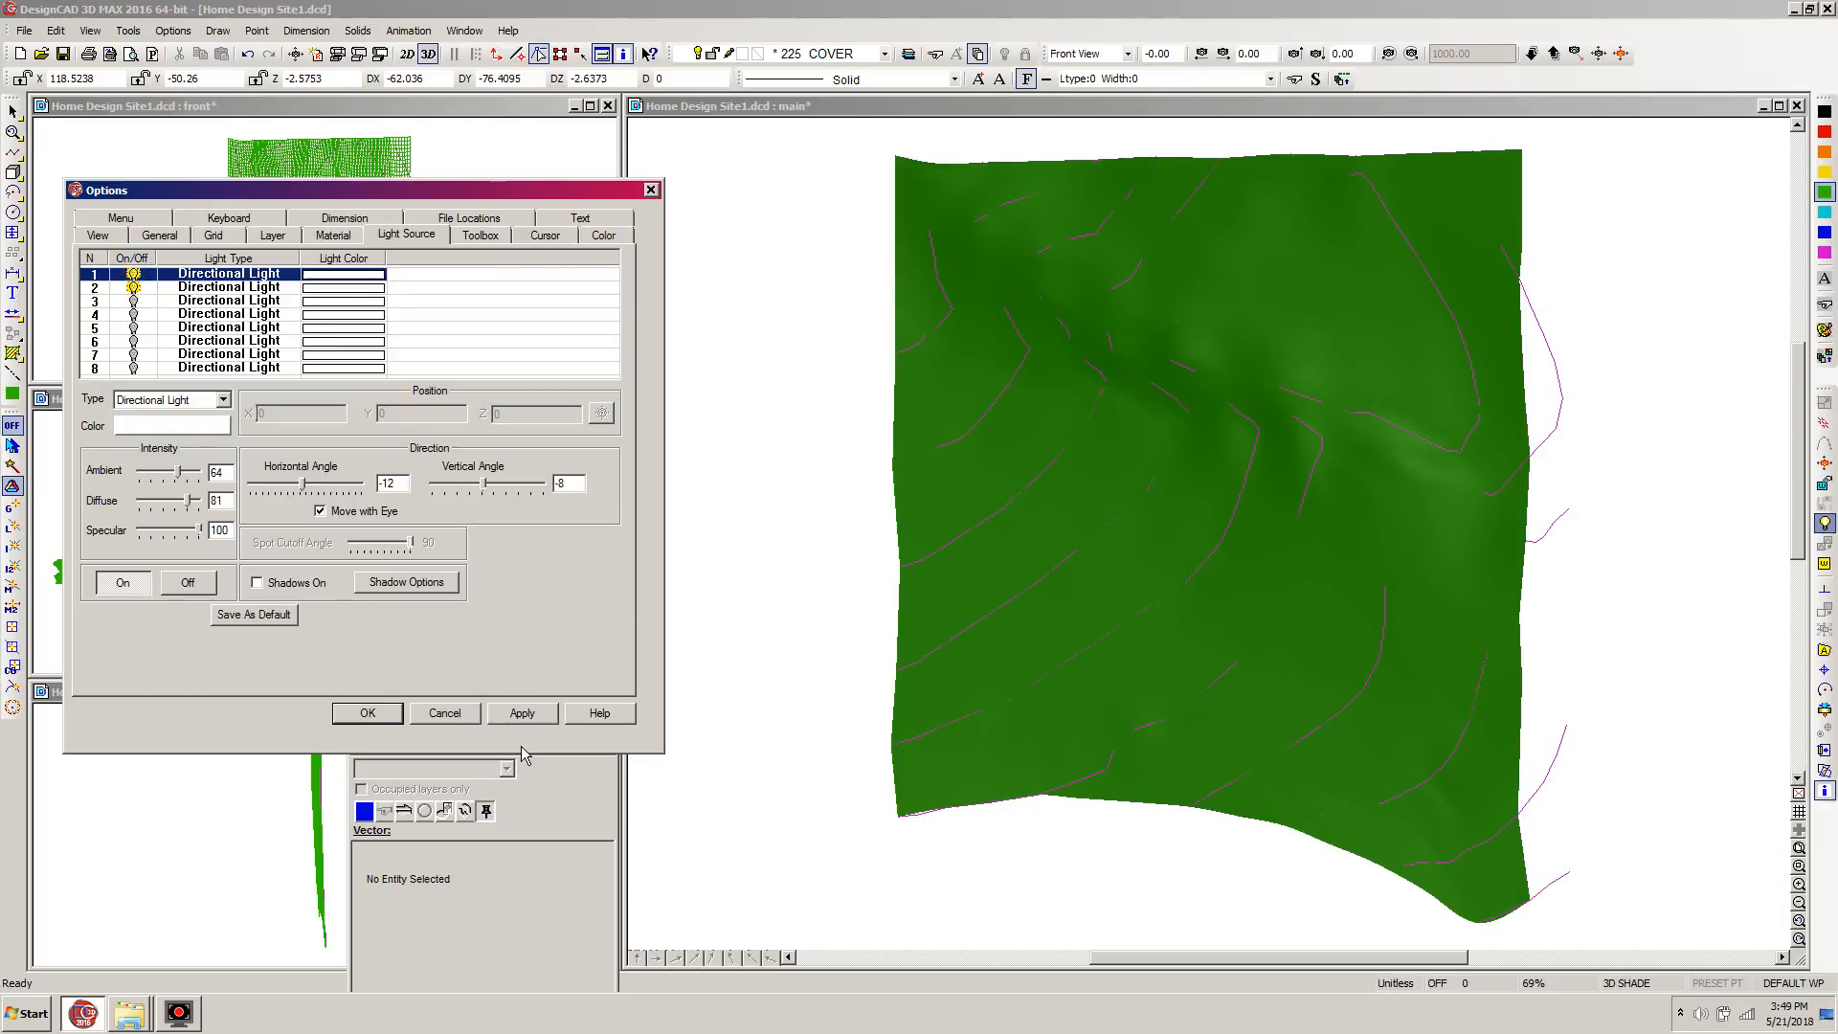
pyautogui.click(523, 714)
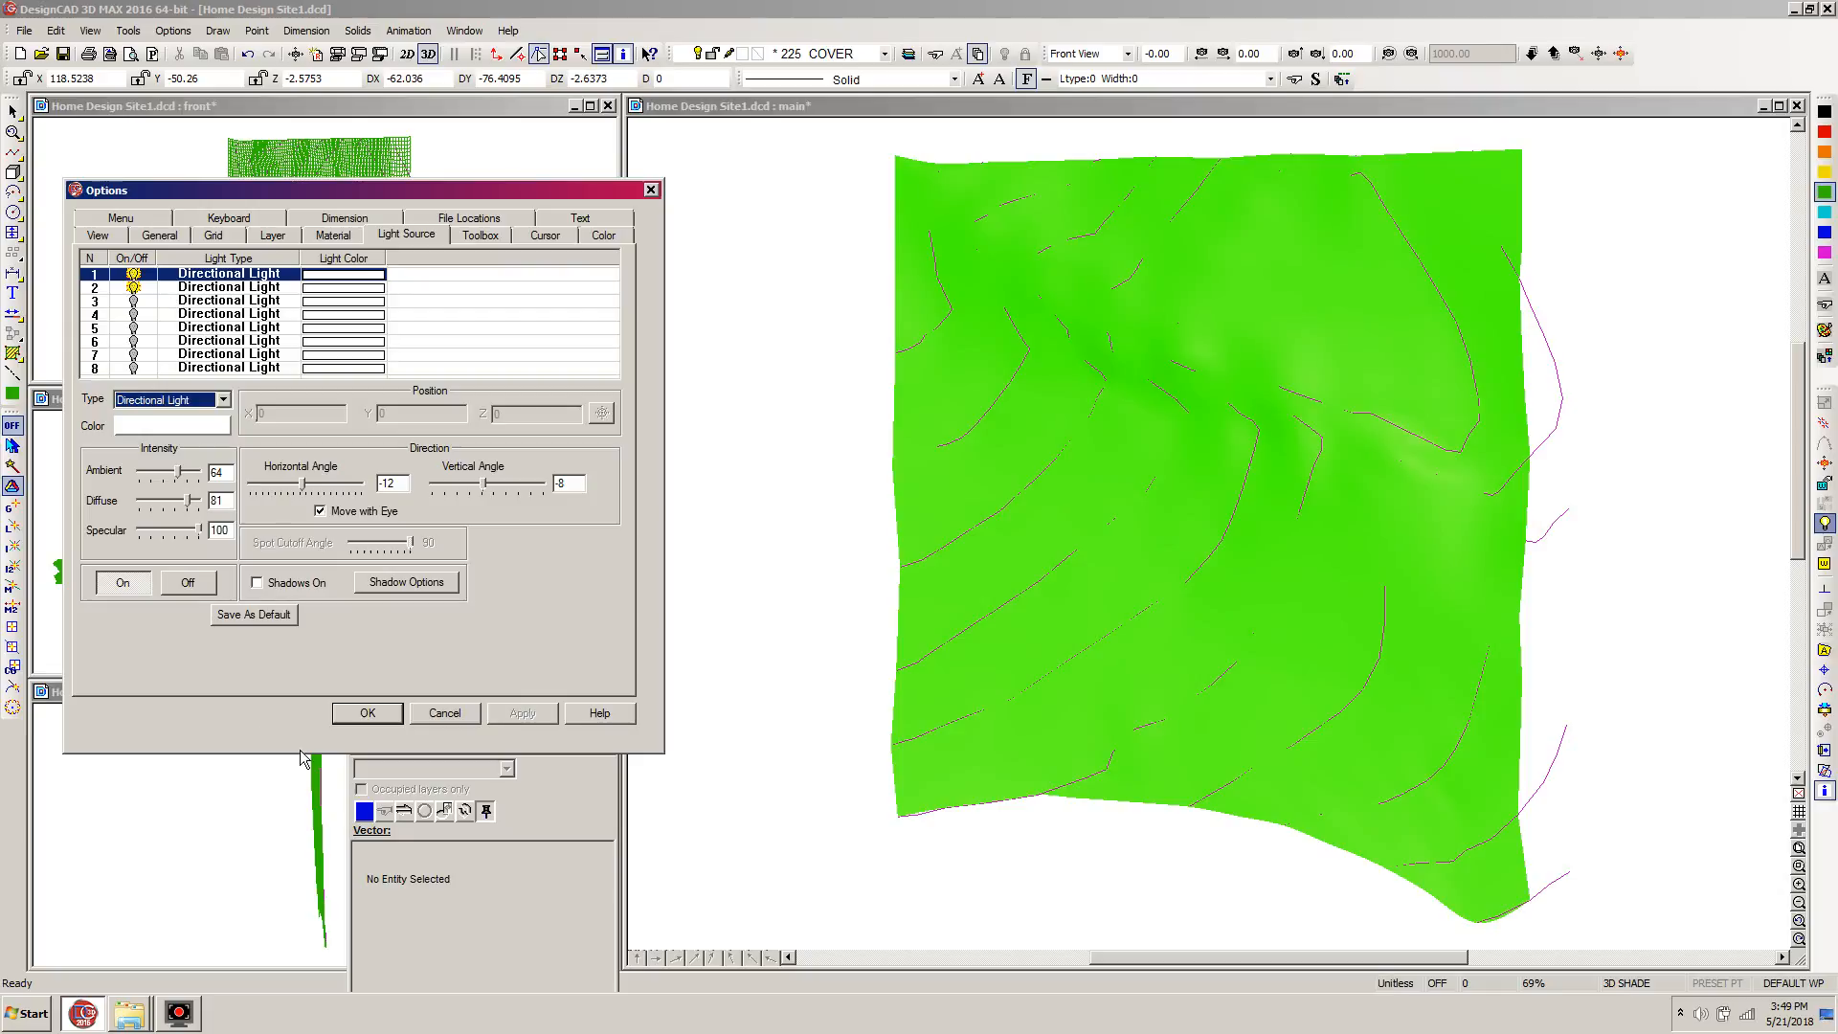
pyautogui.moveTo(188, 507); pyautogui.dragTo(168, 505)
pyautogui.click(516, 716)
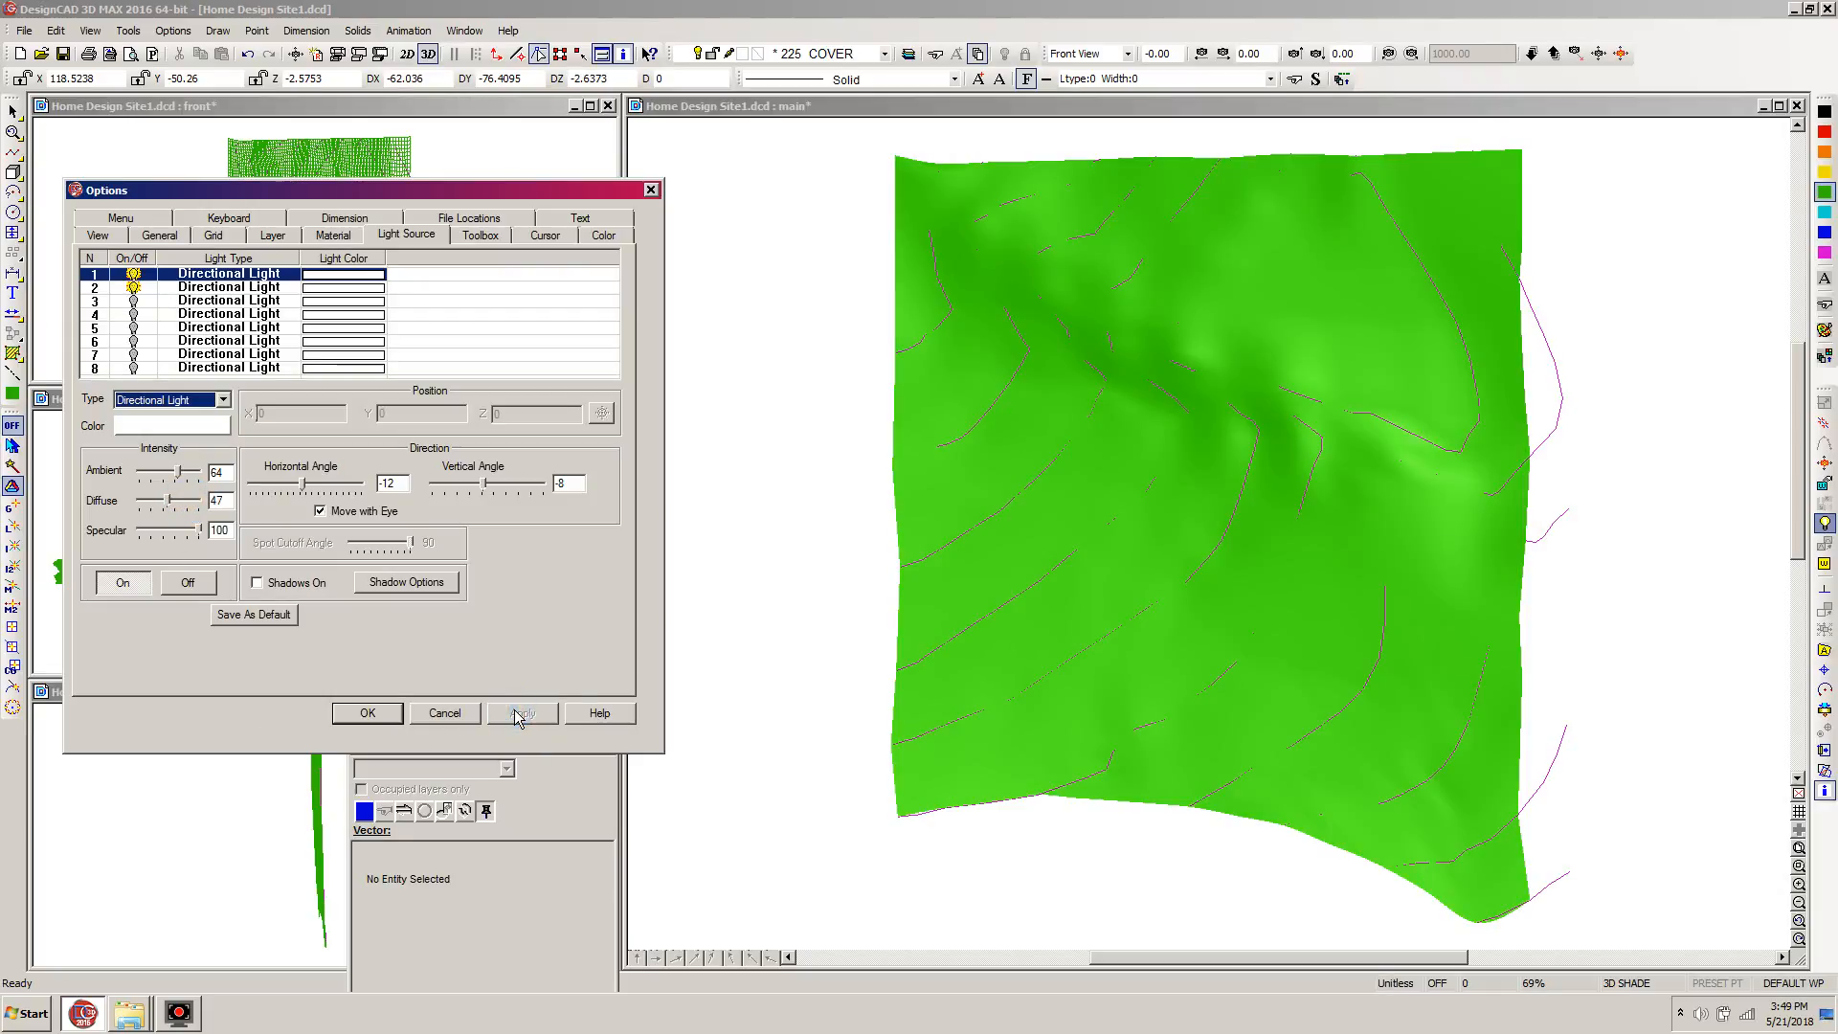
pyautogui.click(169, 501)
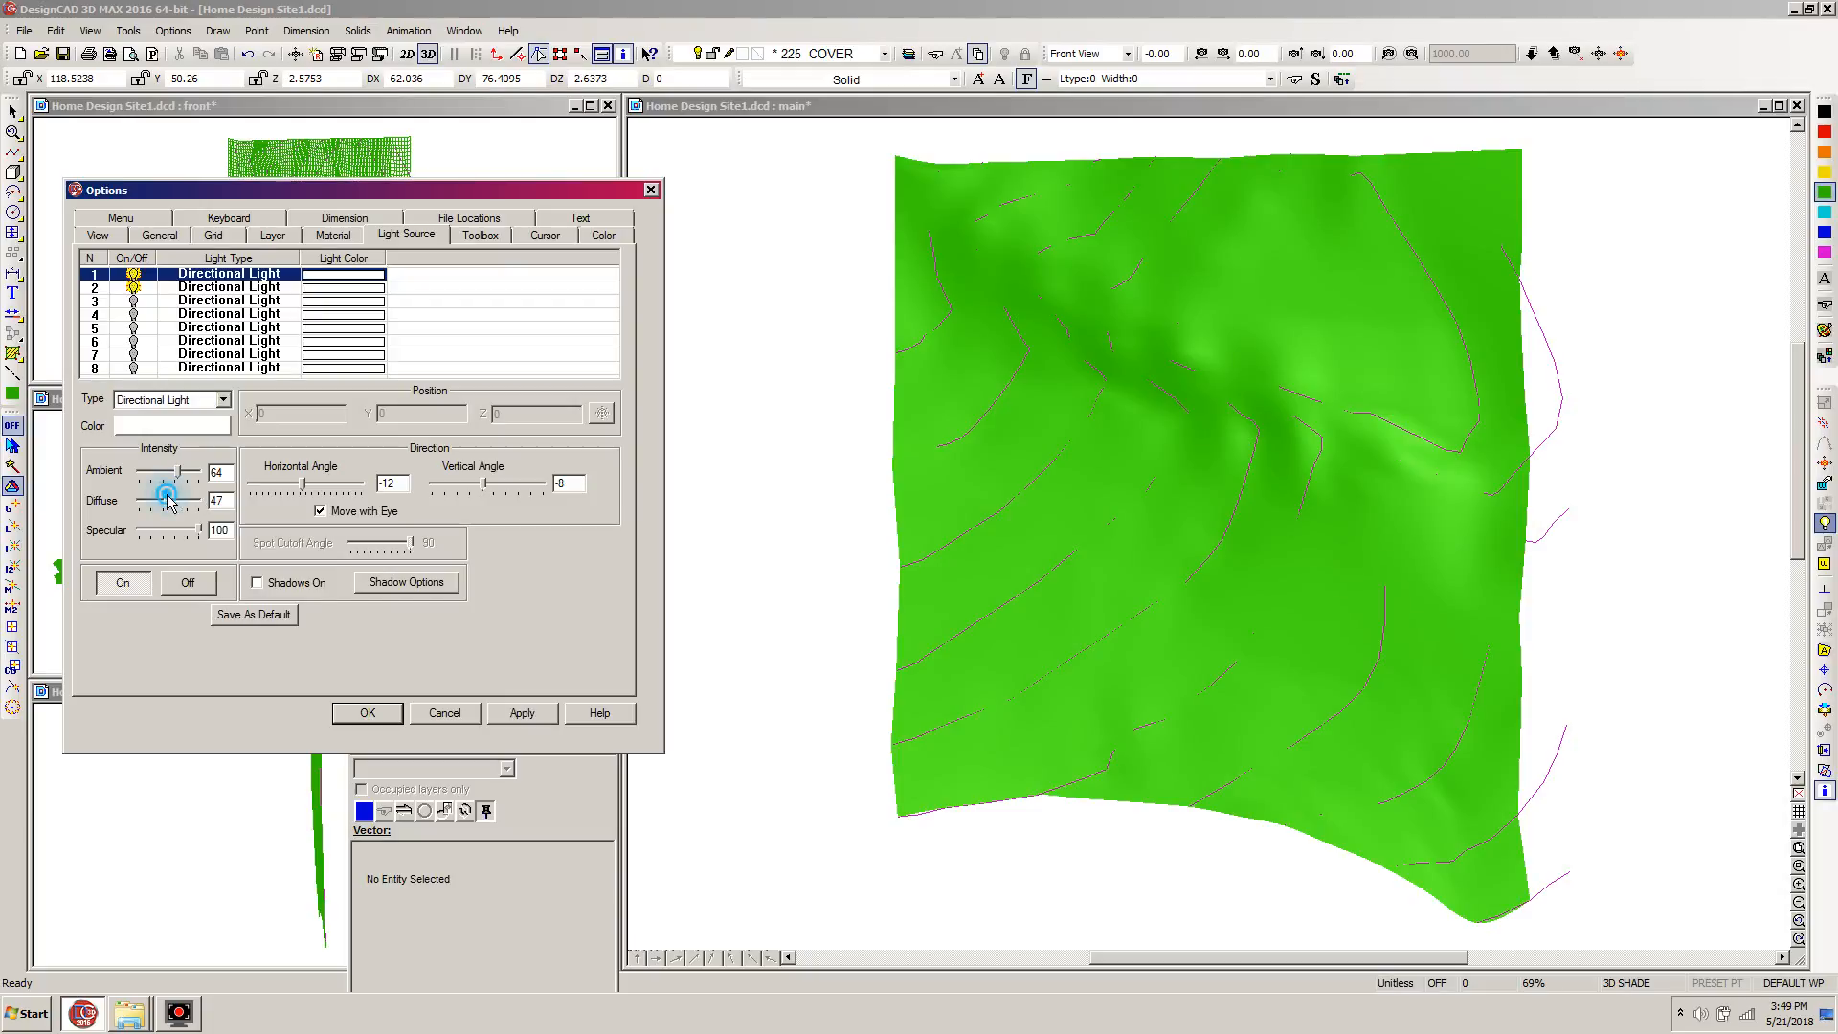
pyautogui.click(522, 714)
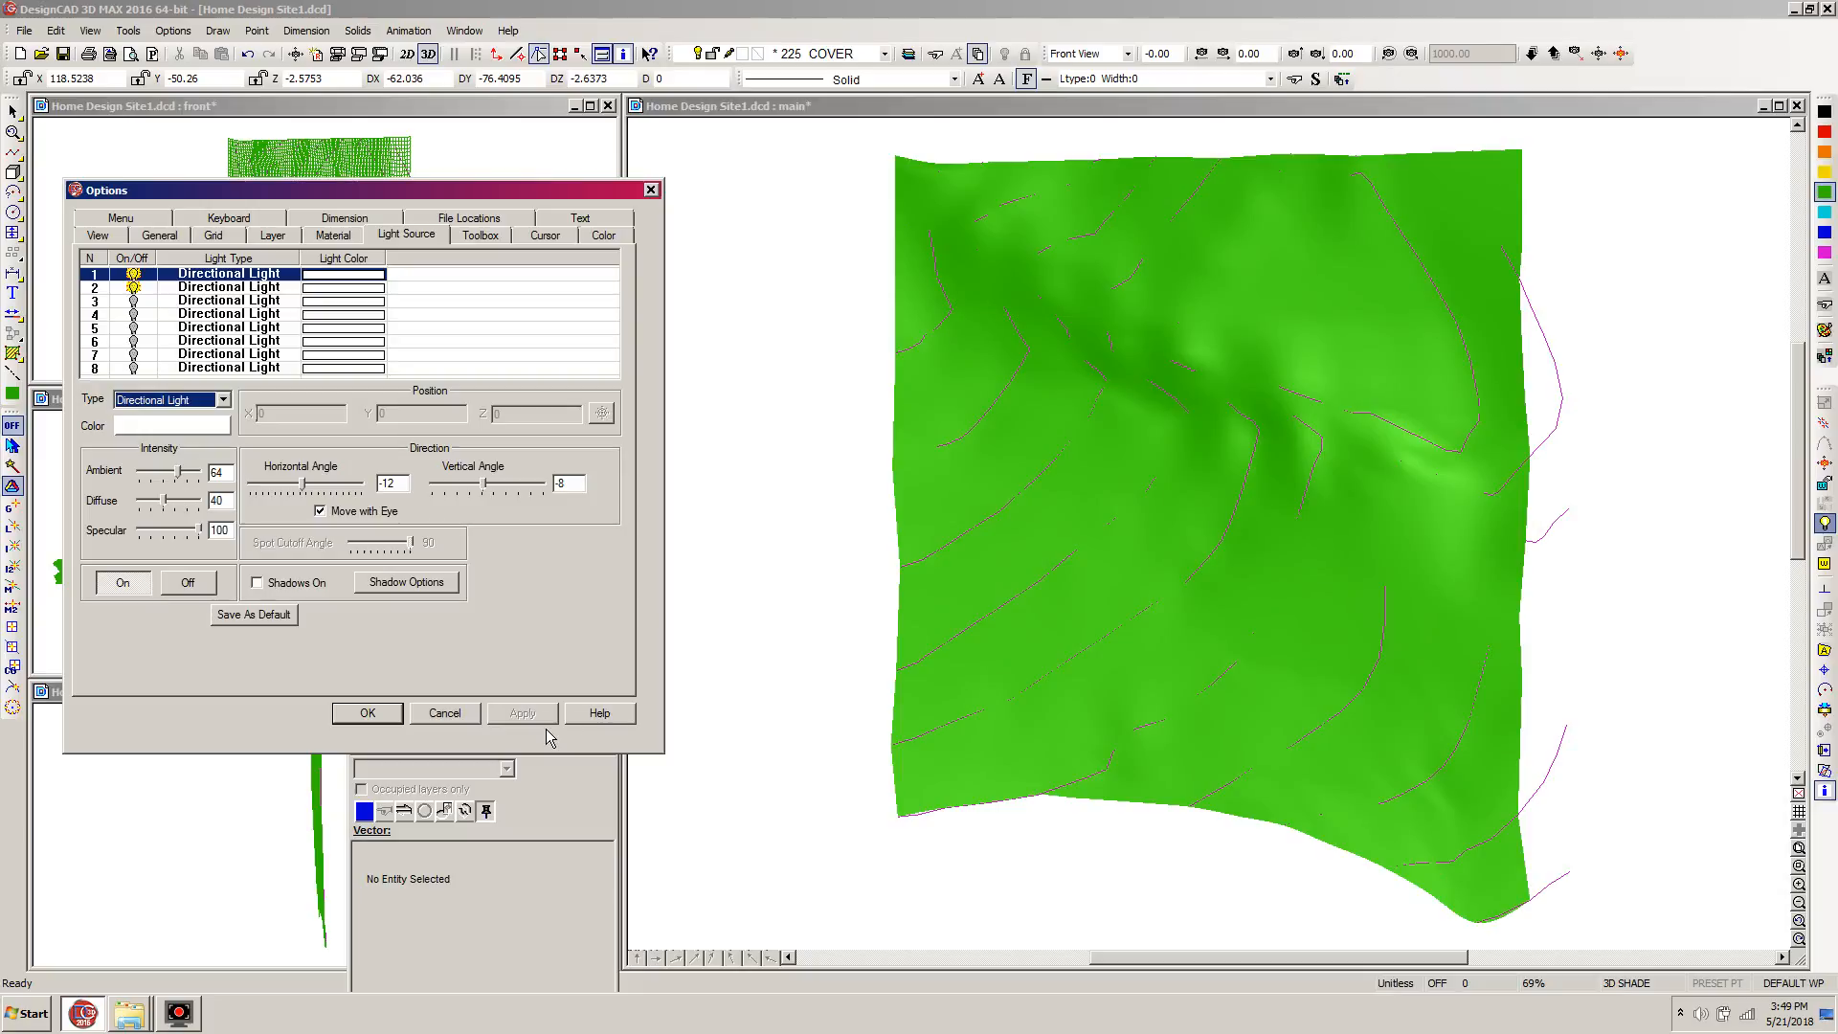
pyautogui.click(365, 714)
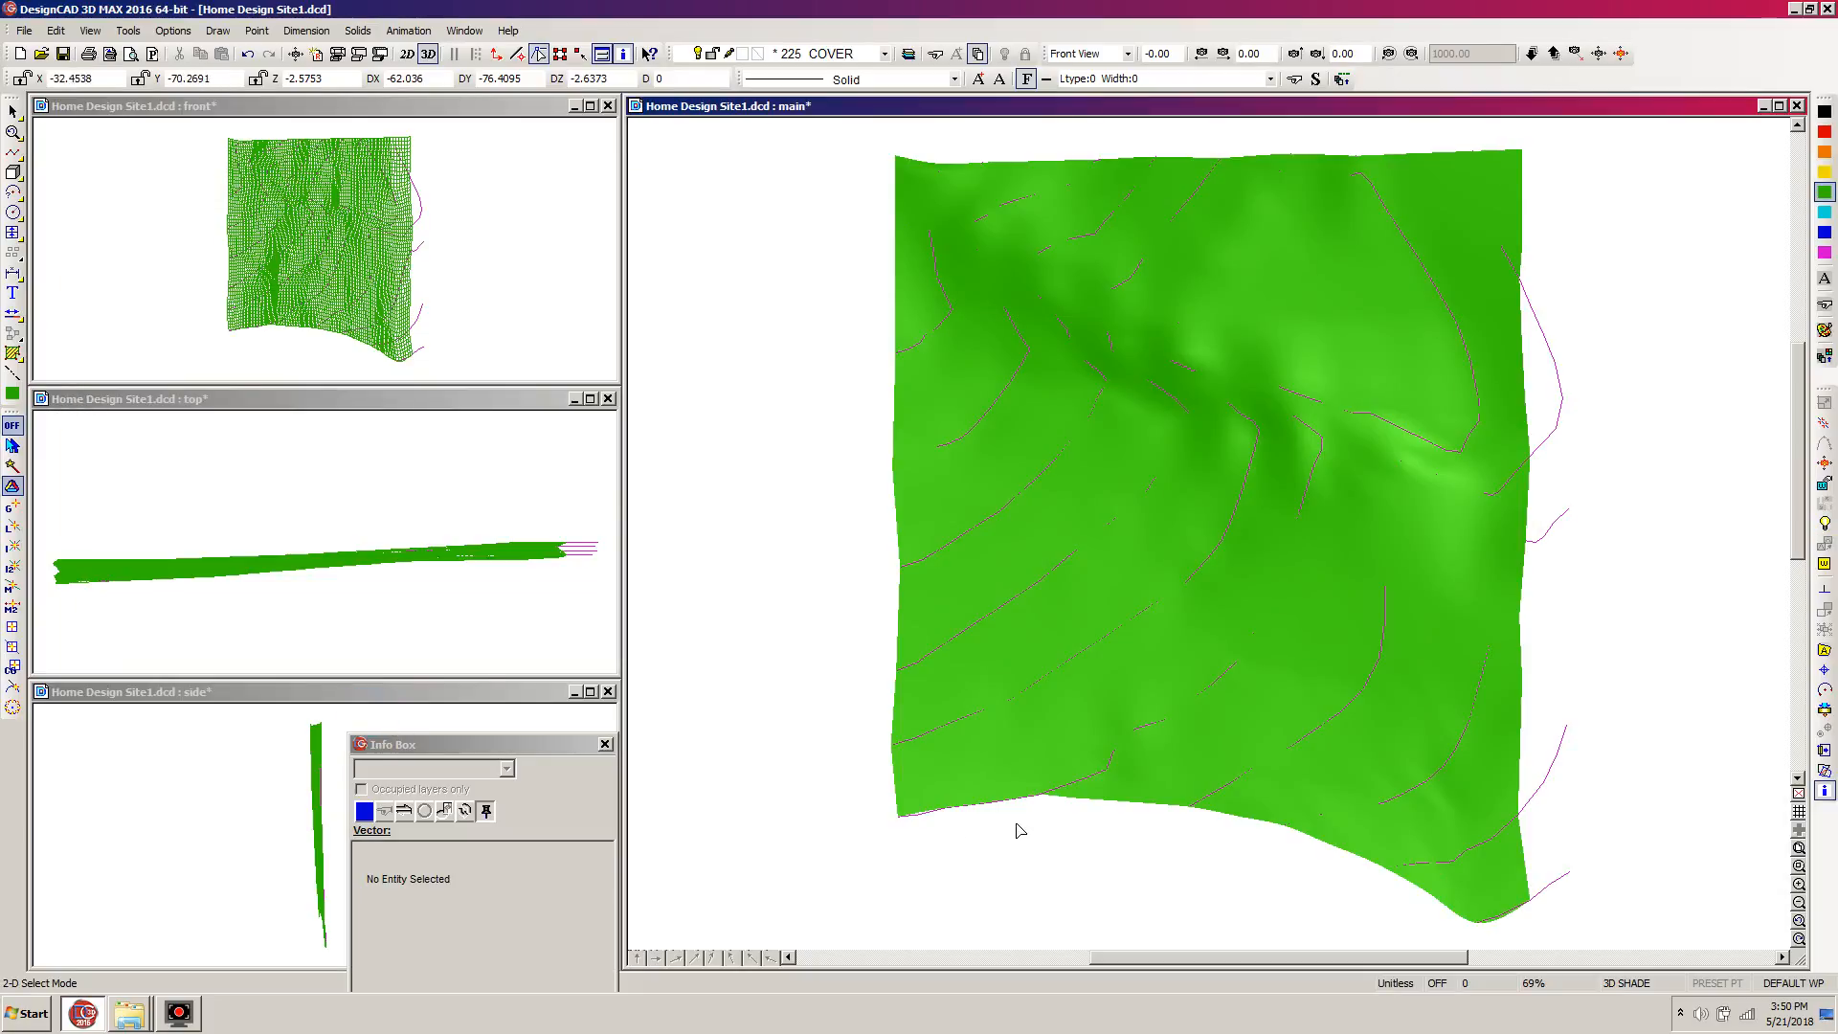